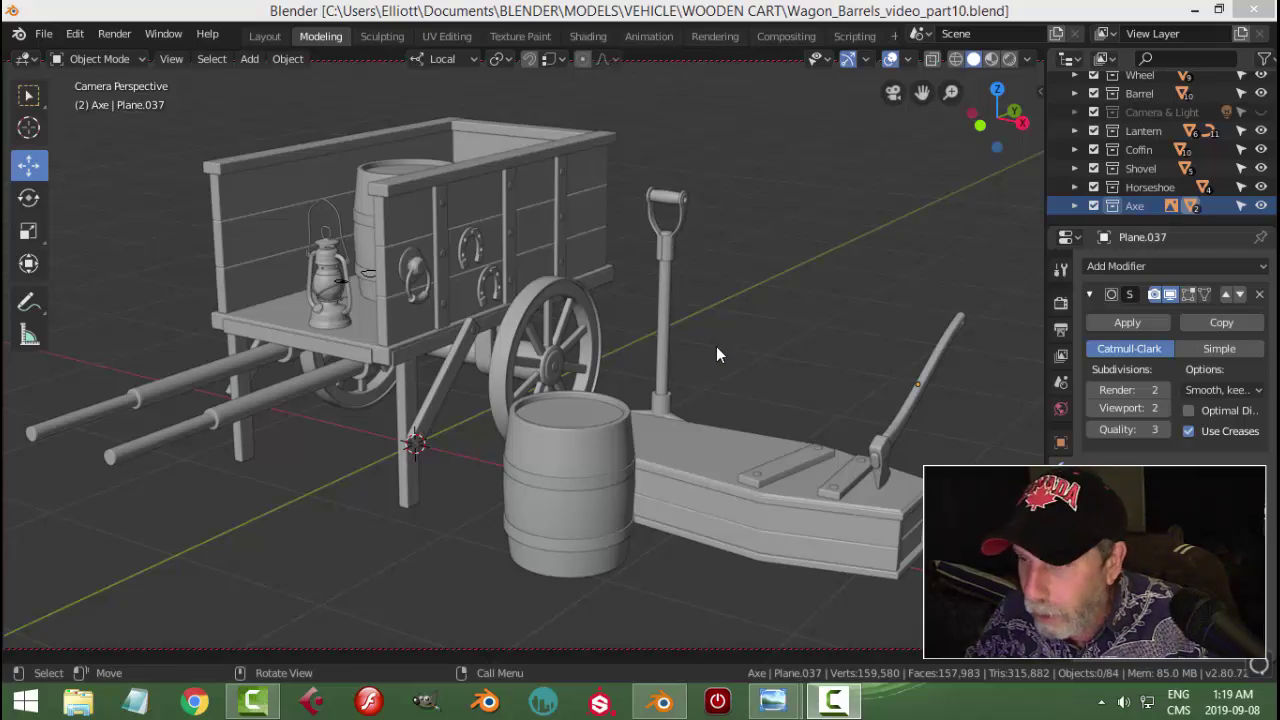
# Step: Show the scene in material preview shading and unwrap the whole coffin lid with Smart UV Project at the default settings
pyautogui.click(991, 59)
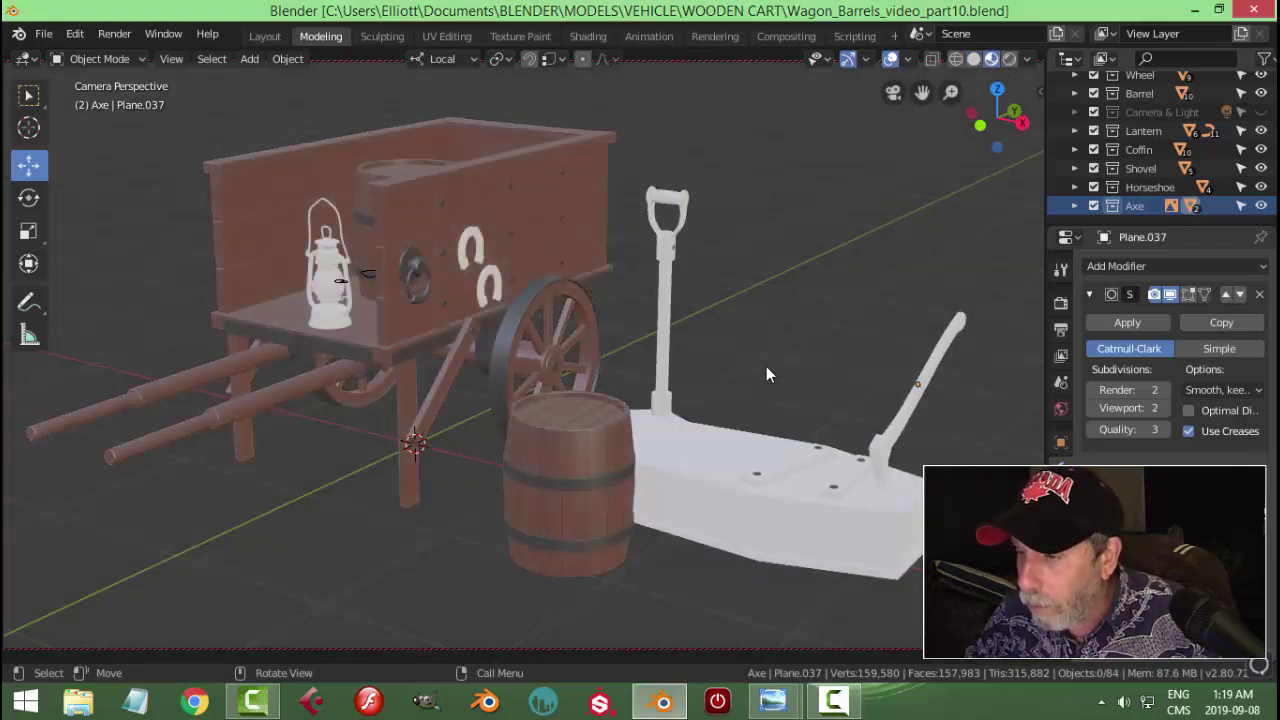
pyautogui.click(700, 461)
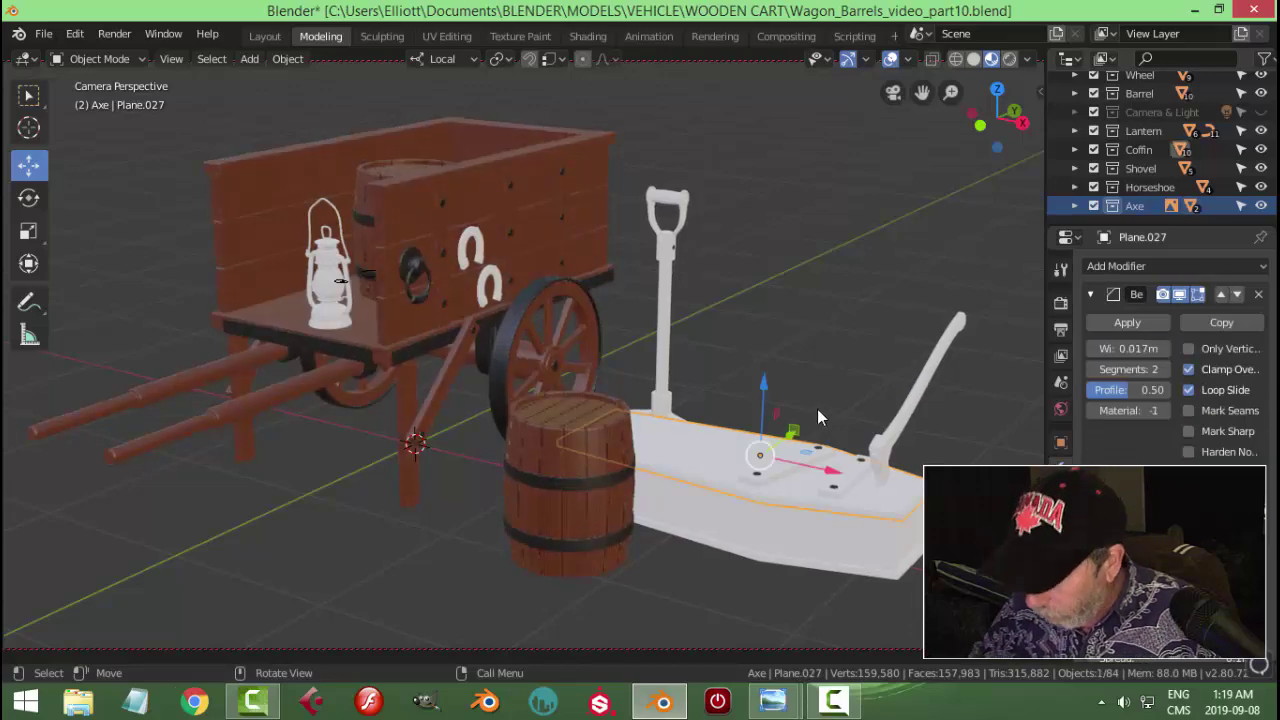
pyautogui.press('Home')
pyautogui.press('KP_Decimal')
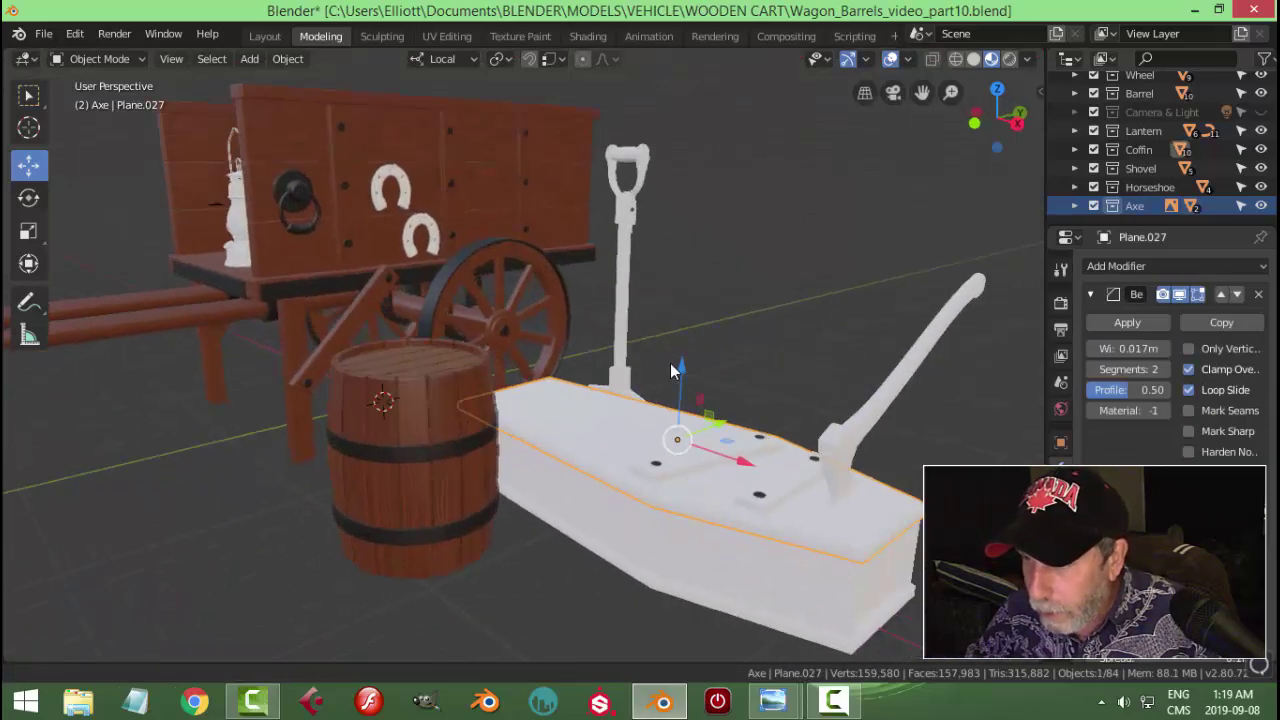
pyautogui.moveTo(589, 410); pyautogui.dragTo(740, 452, button='middle')
pyautogui.press('Tab')
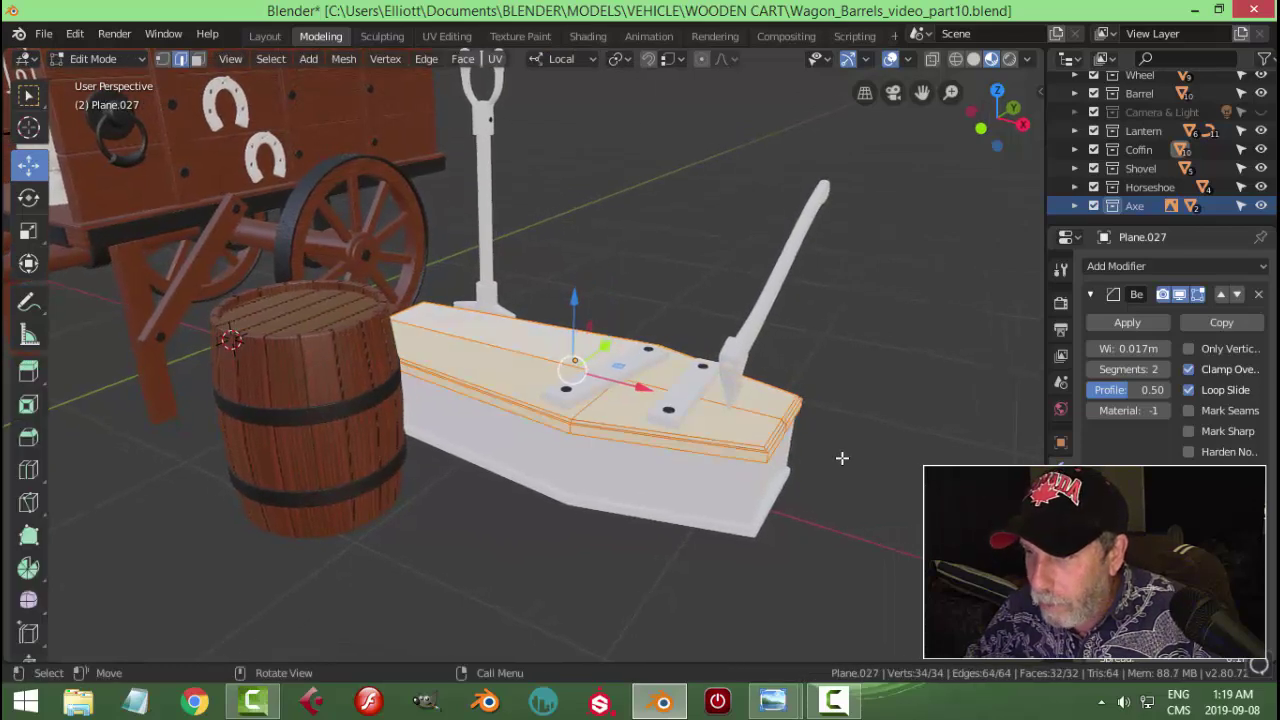
pyautogui.press('u')
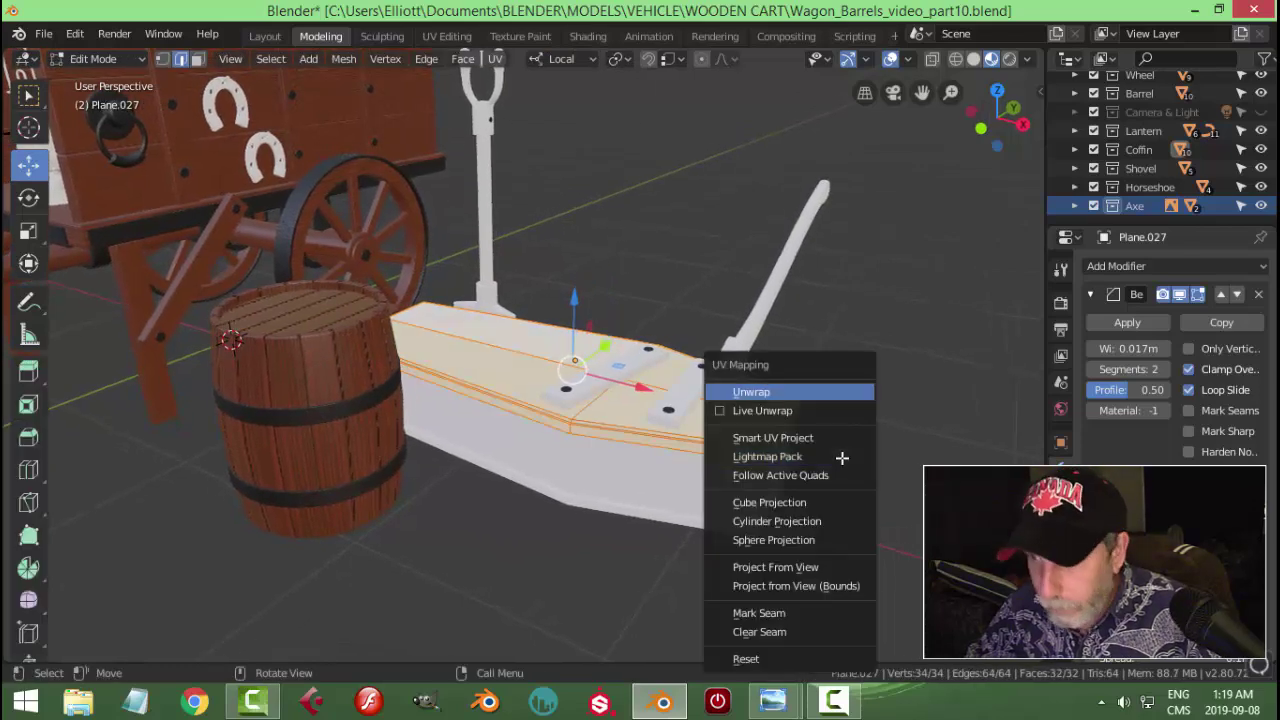
pyautogui.click(771, 438)
pyautogui.click(789, 583)
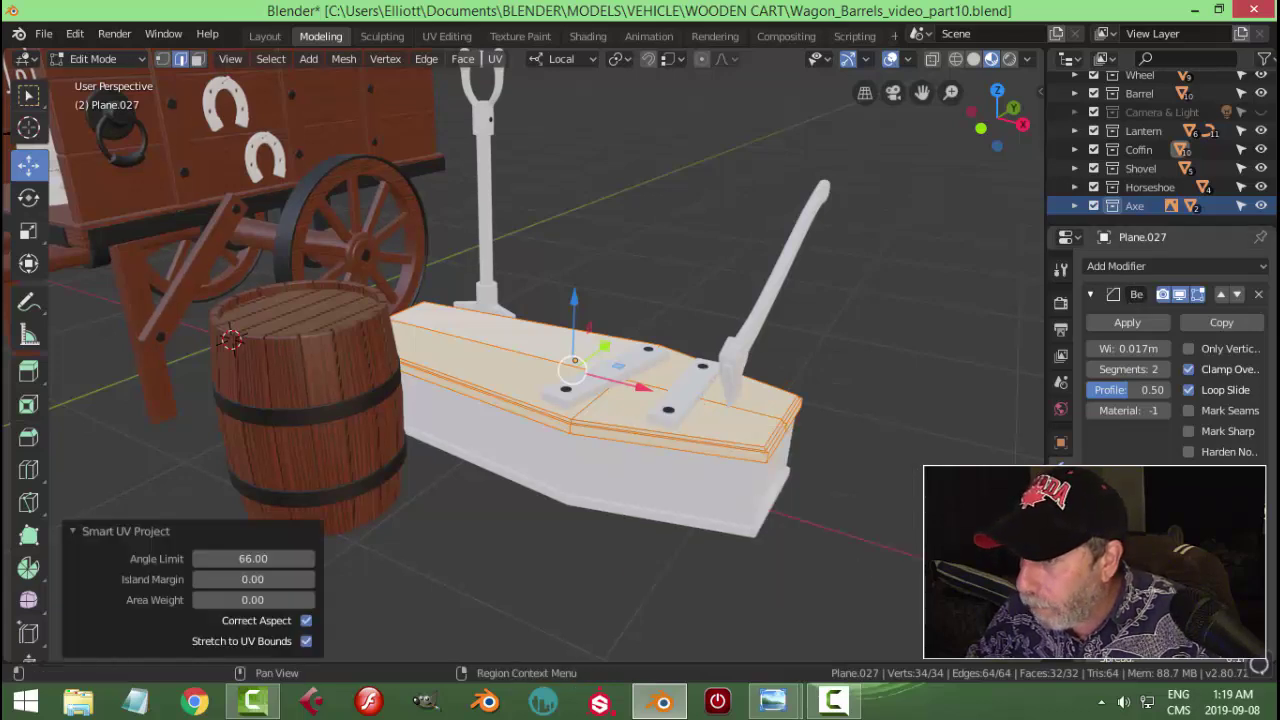
# Step: Assign the existing WoodWagon material to the coffin lid and return to Object Mode
pyautogui.click(1061, 462)
pyautogui.click(1091, 350)
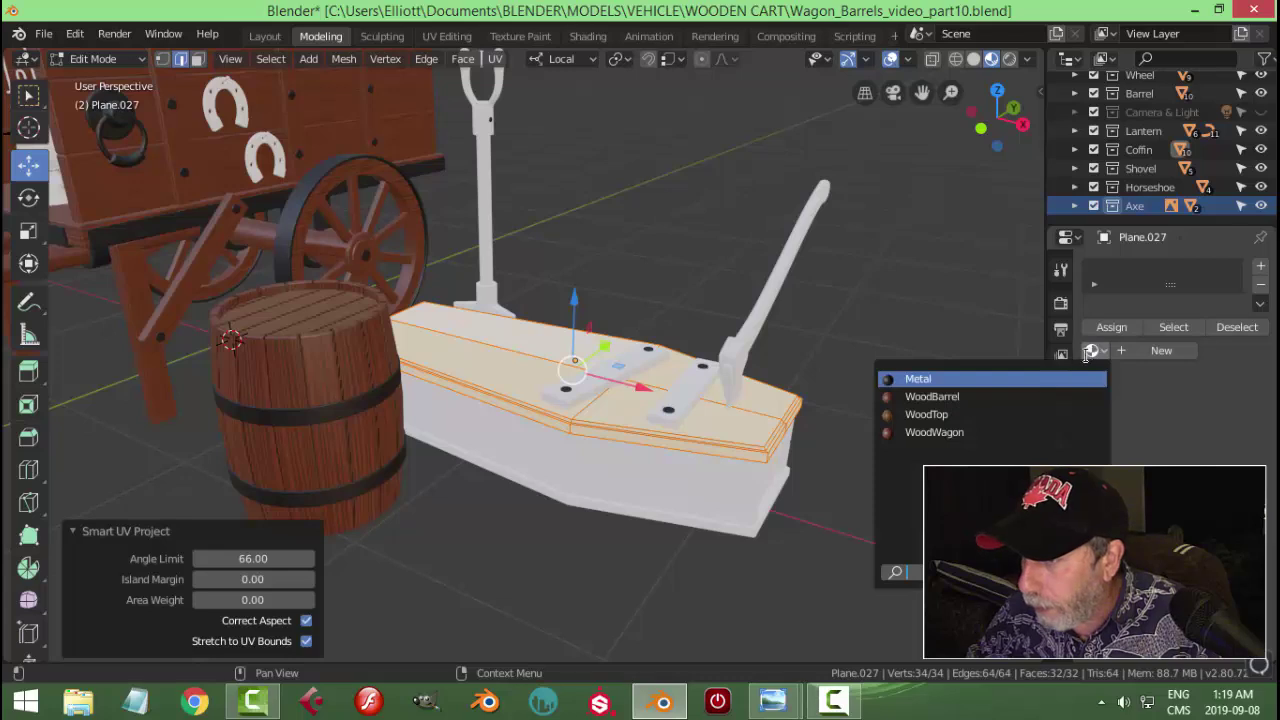
pyautogui.click(977, 431)
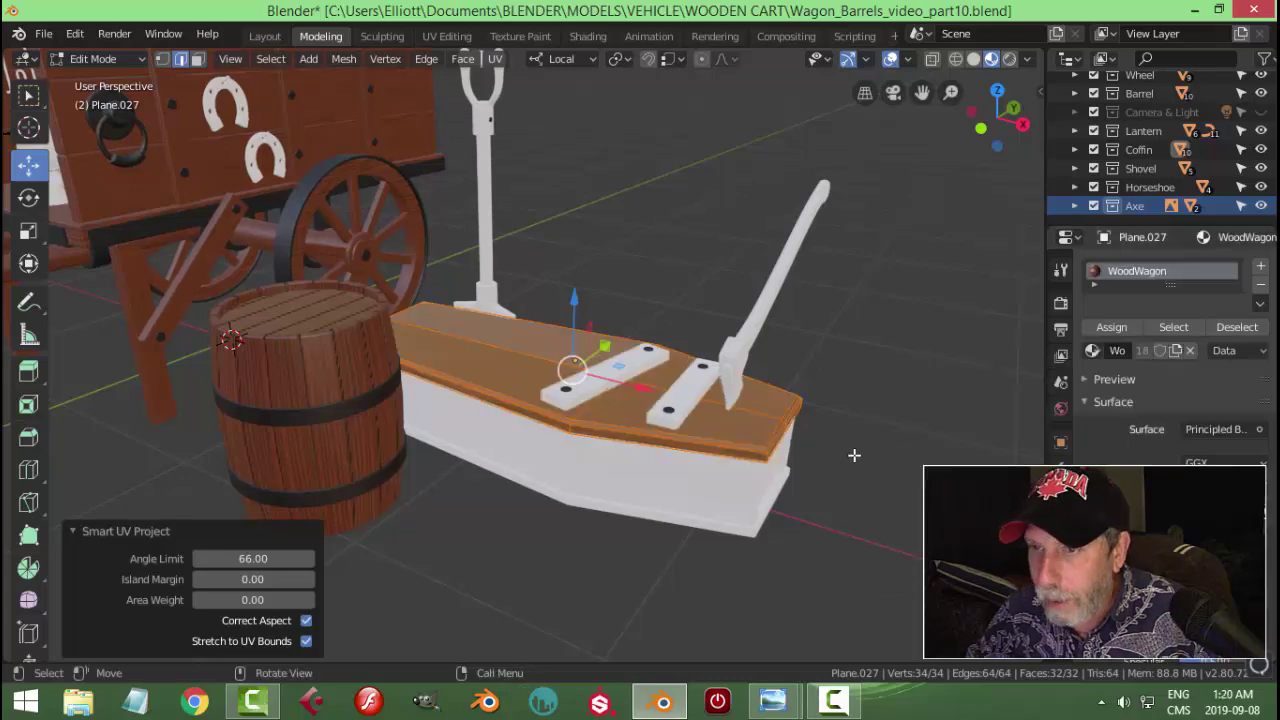
pyautogui.press('Tab')
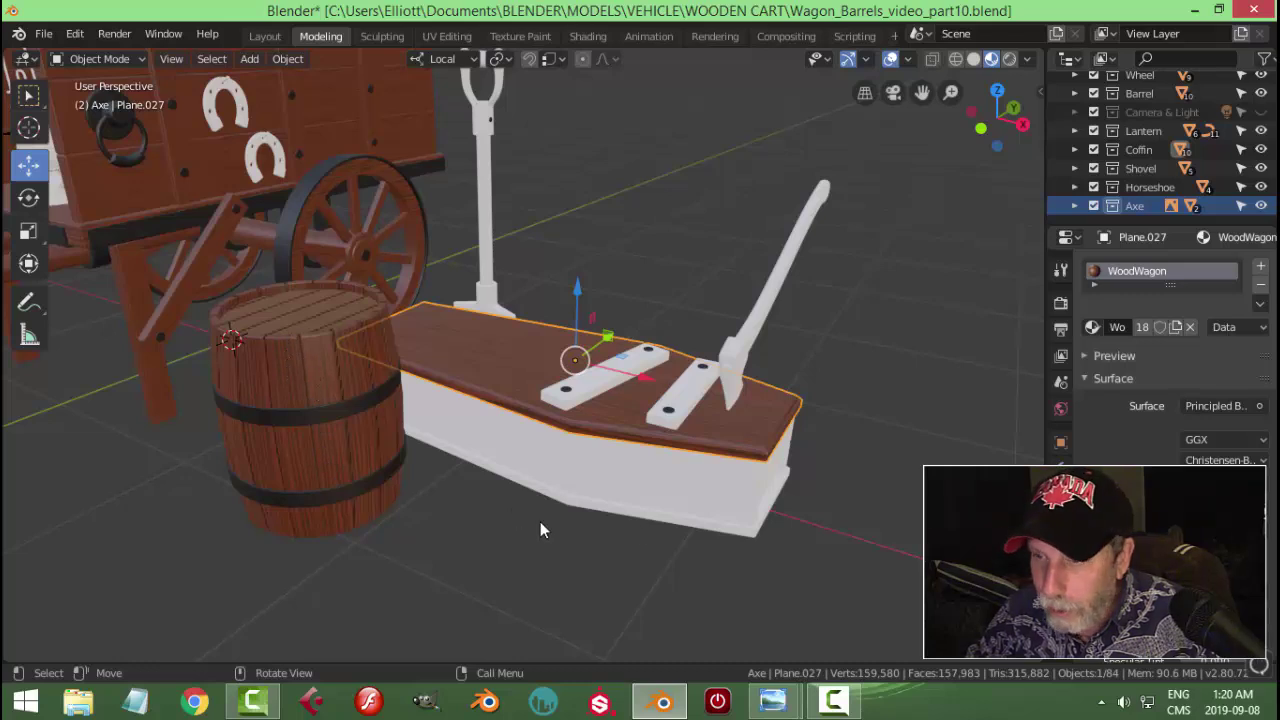
# Step: Unwrap the coffin's long side walls with Smart UV Project and give them the WoodWagon material
pyautogui.click(660, 477)
pyautogui.press('Tab')
pyautogui.press('a')
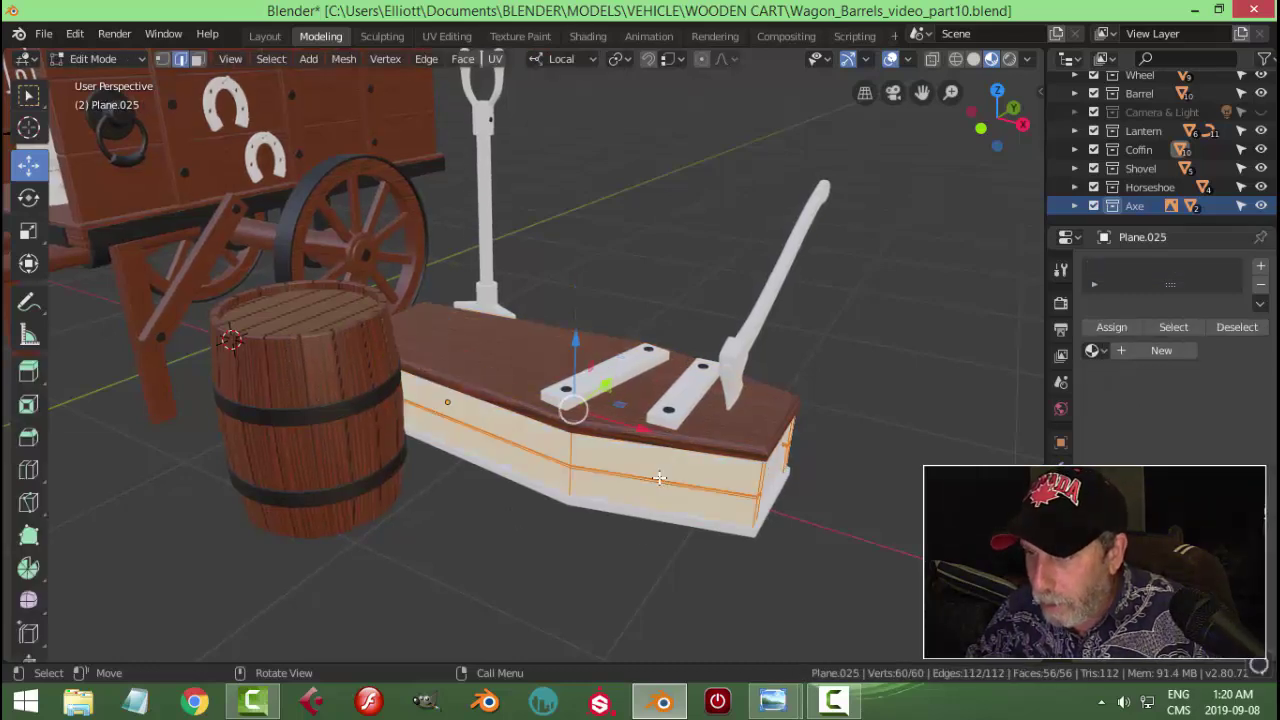
pyautogui.press('u')
pyautogui.click(659, 477)
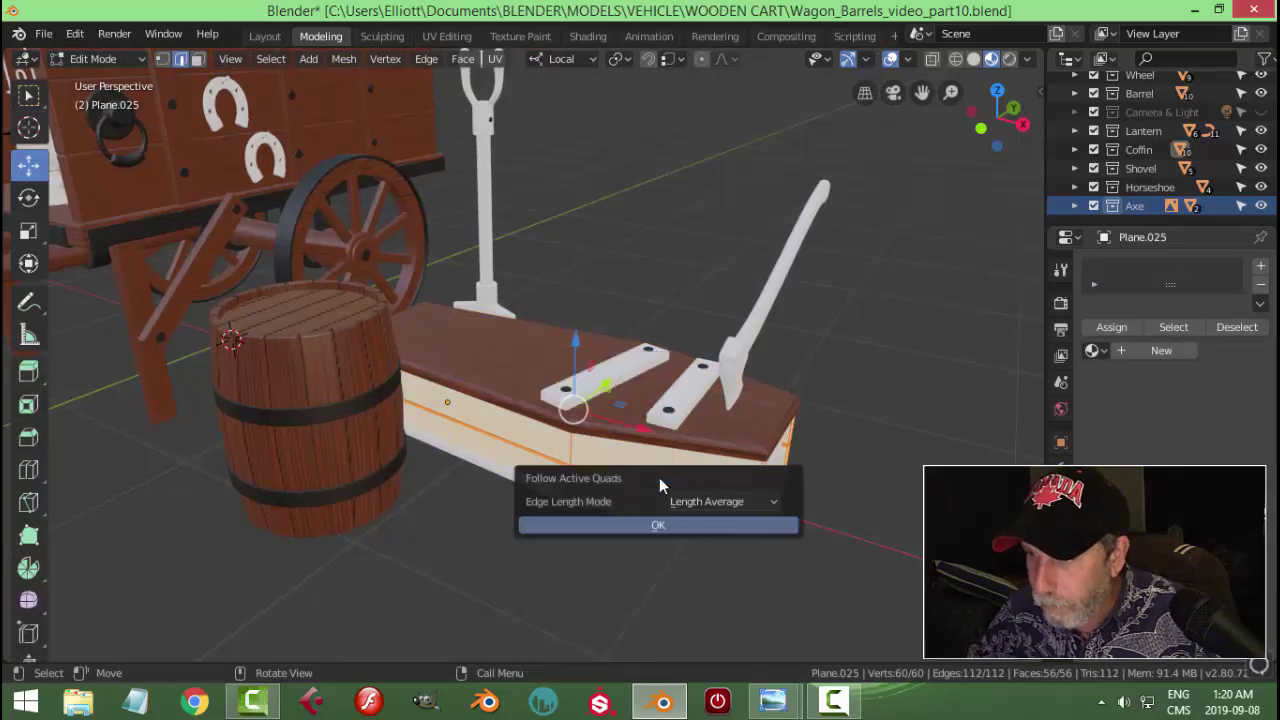
pyautogui.press('Return')
pyautogui.press('u')
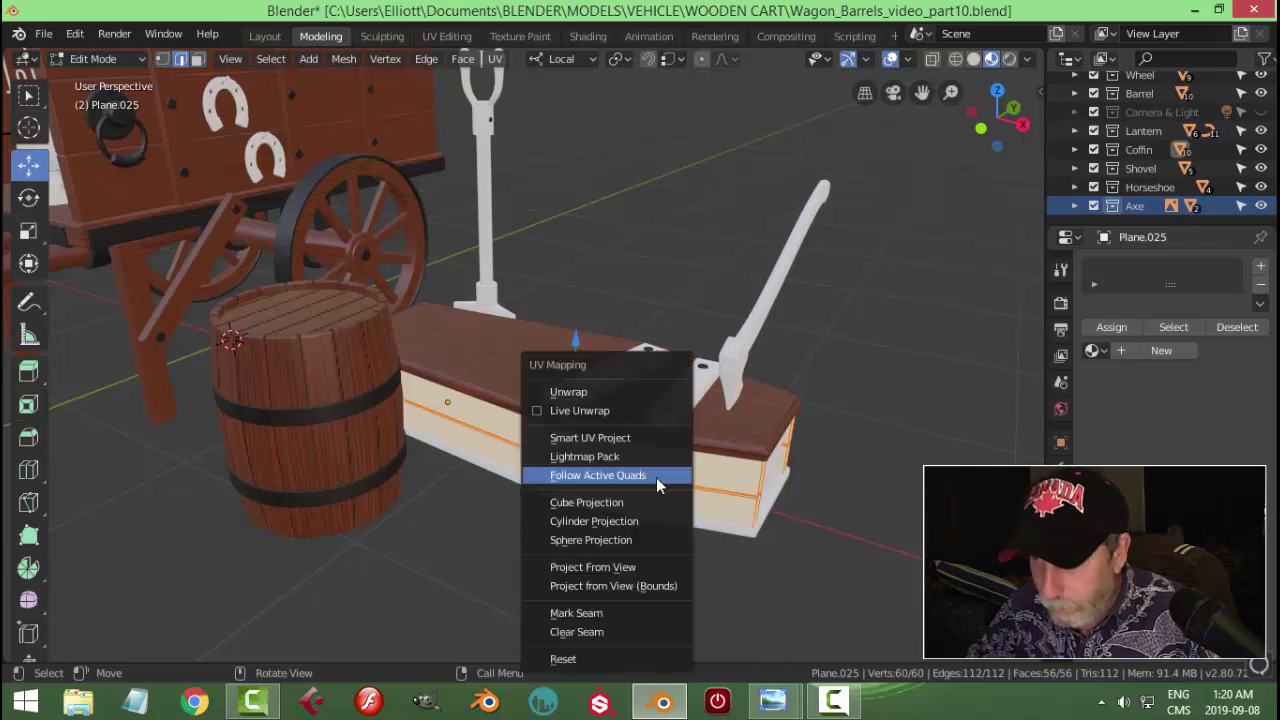
pyautogui.click(614, 438)
pyautogui.click(663, 580)
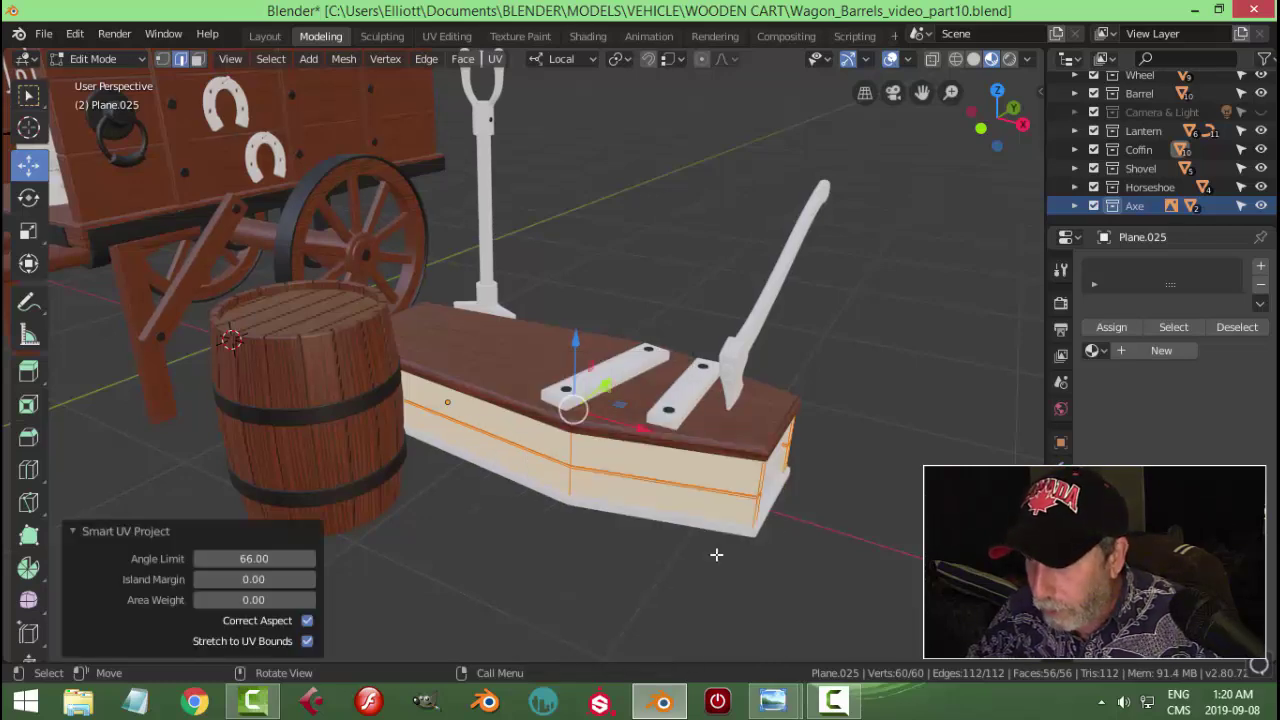
pyautogui.click(1093, 352)
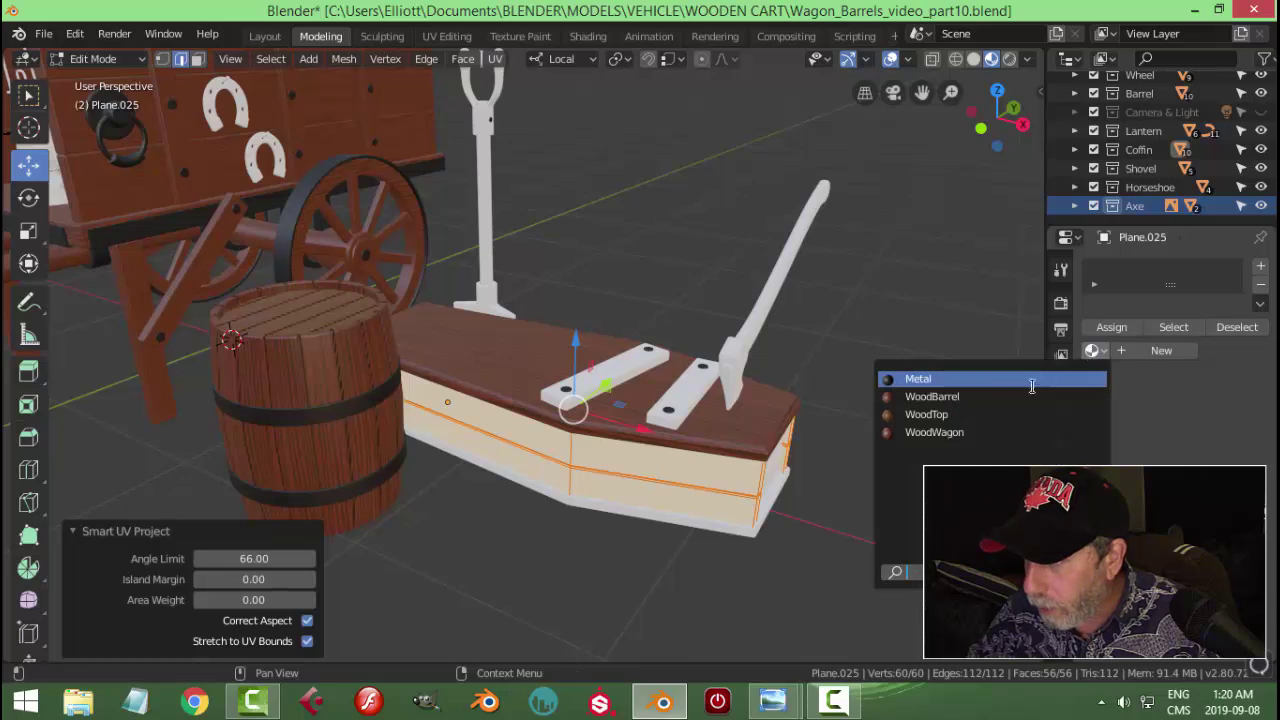
pyautogui.click(986, 432)
pyautogui.press('Tab')
# Step: Unwrap the coffin's end panels with Smart UV Project and give them the WoodWagon material
pyautogui.moveTo(824, 500); pyautogui.dragTo(772, 494, button='middle')
pyautogui.click(647, 457)
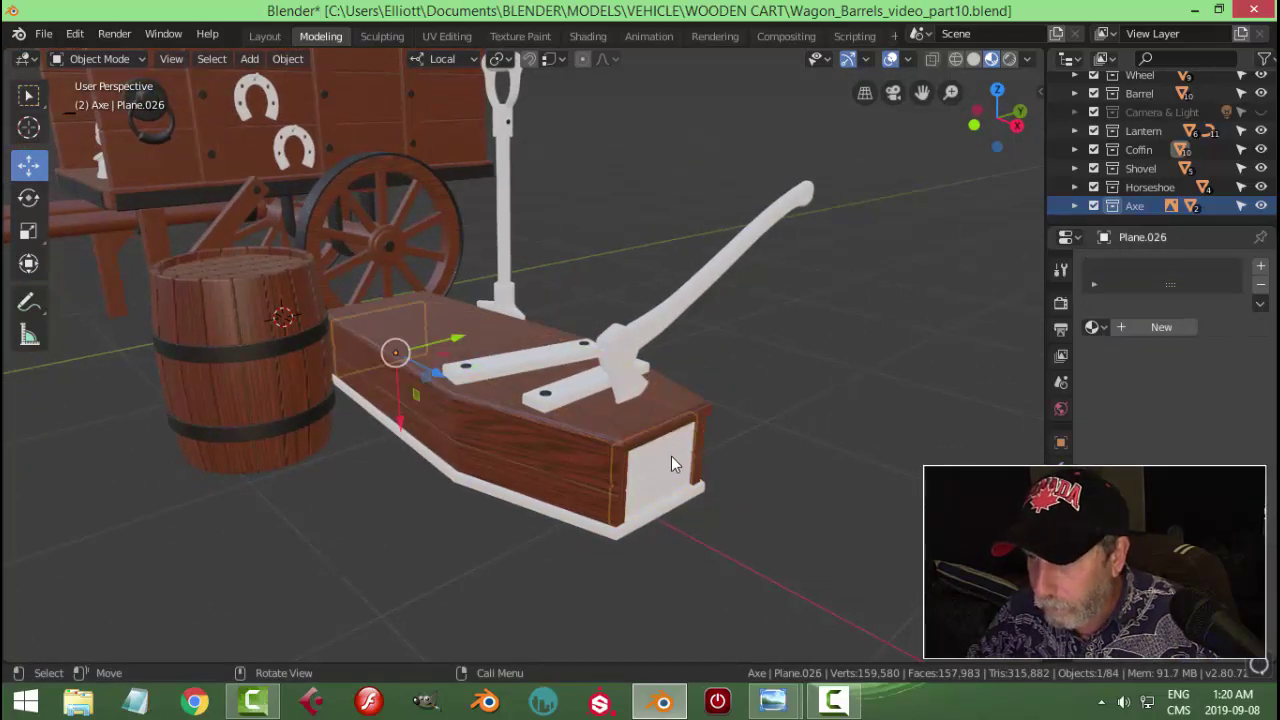
pyautogui.press('Tab')
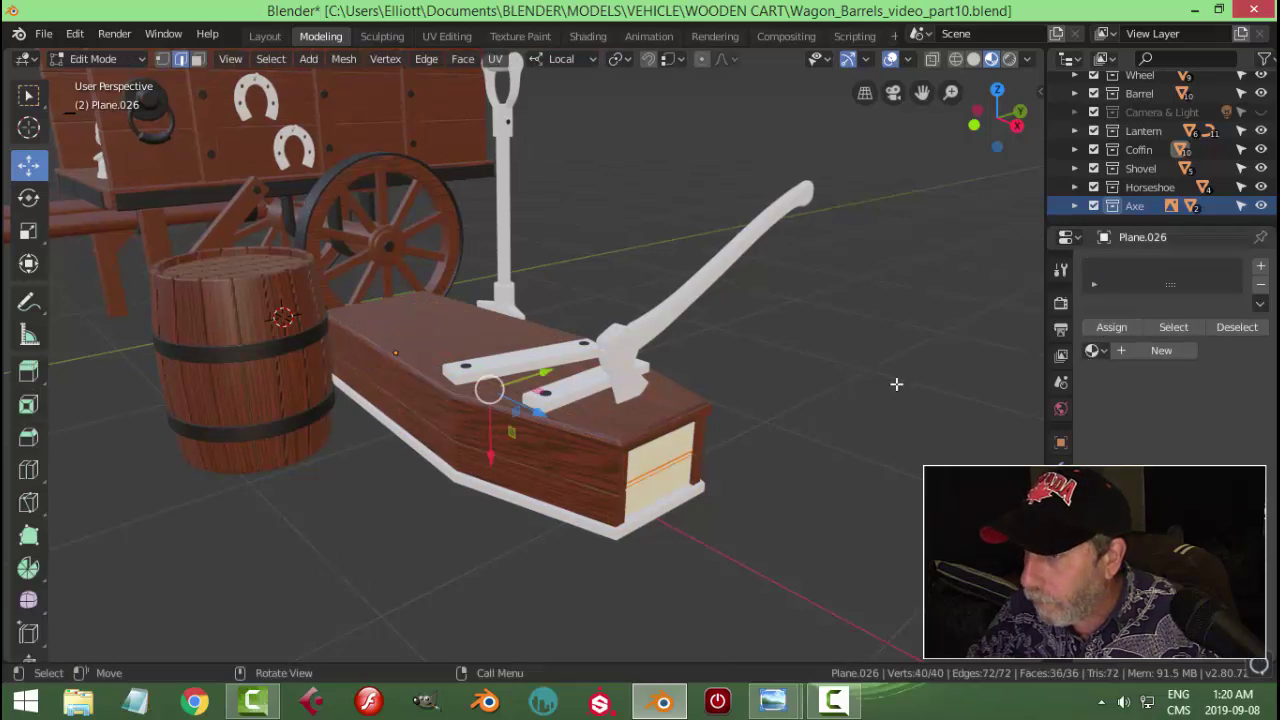
pyautogui.press('u')
pyautogui.click(810, 395)
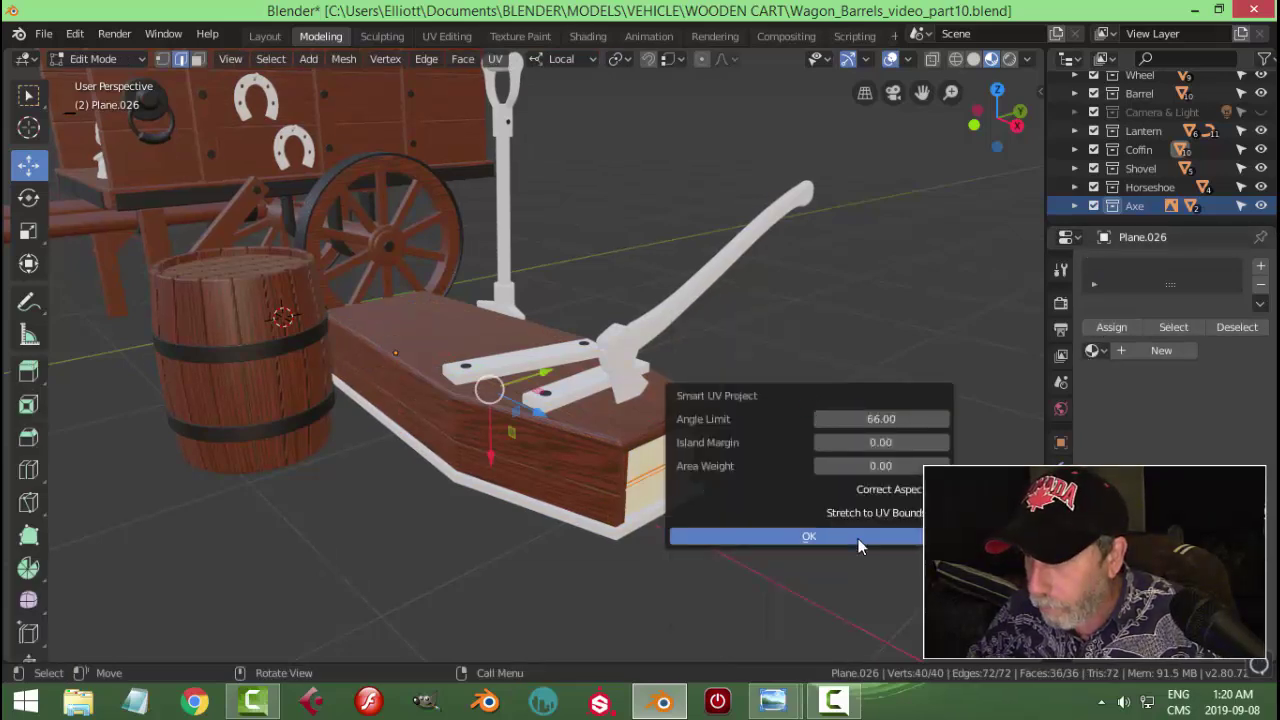
pyautogui.click(858, 538)
pyautogui.click(1093, 352)
pyautogui.click(990, 431)
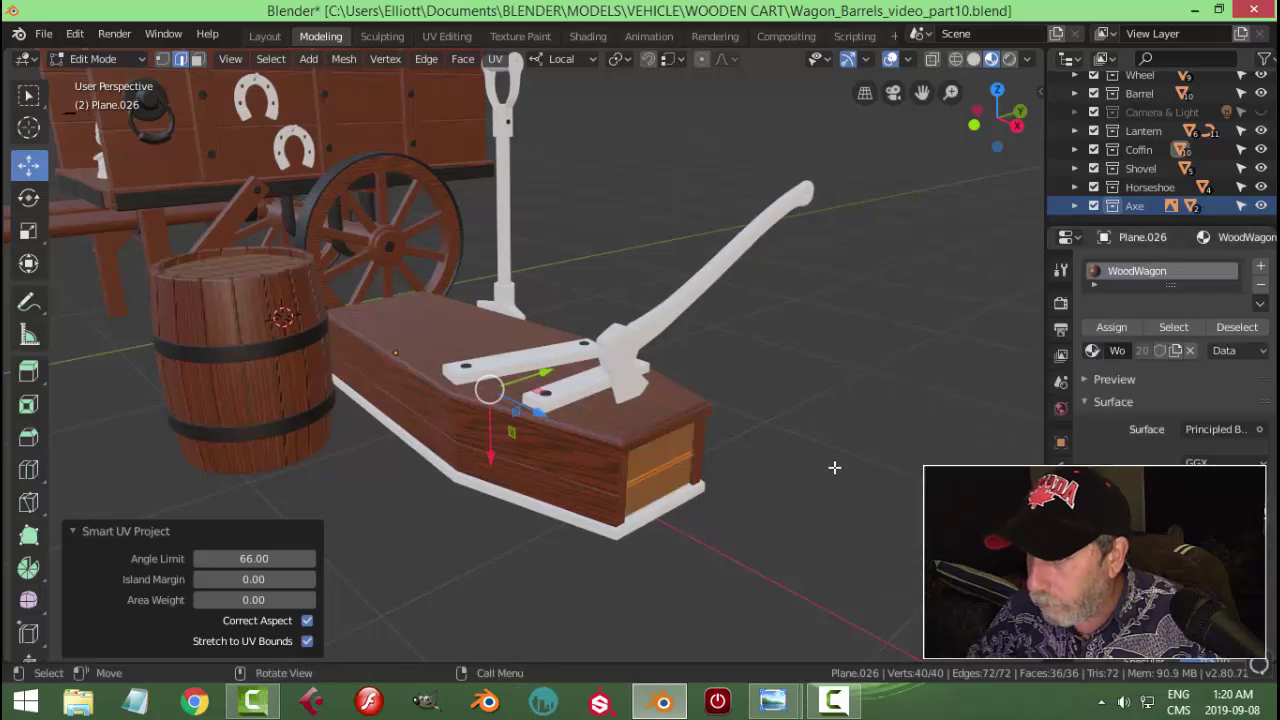
pyautogui.press('Tab')
# Step: Unwrap the coffin's base board with Smart UV Project and give it the WoodWagon material
pyautogui.click(658, 507)
pyautogui.press('Tab')
pyautogui.press('a')
pyautogui.press('u')
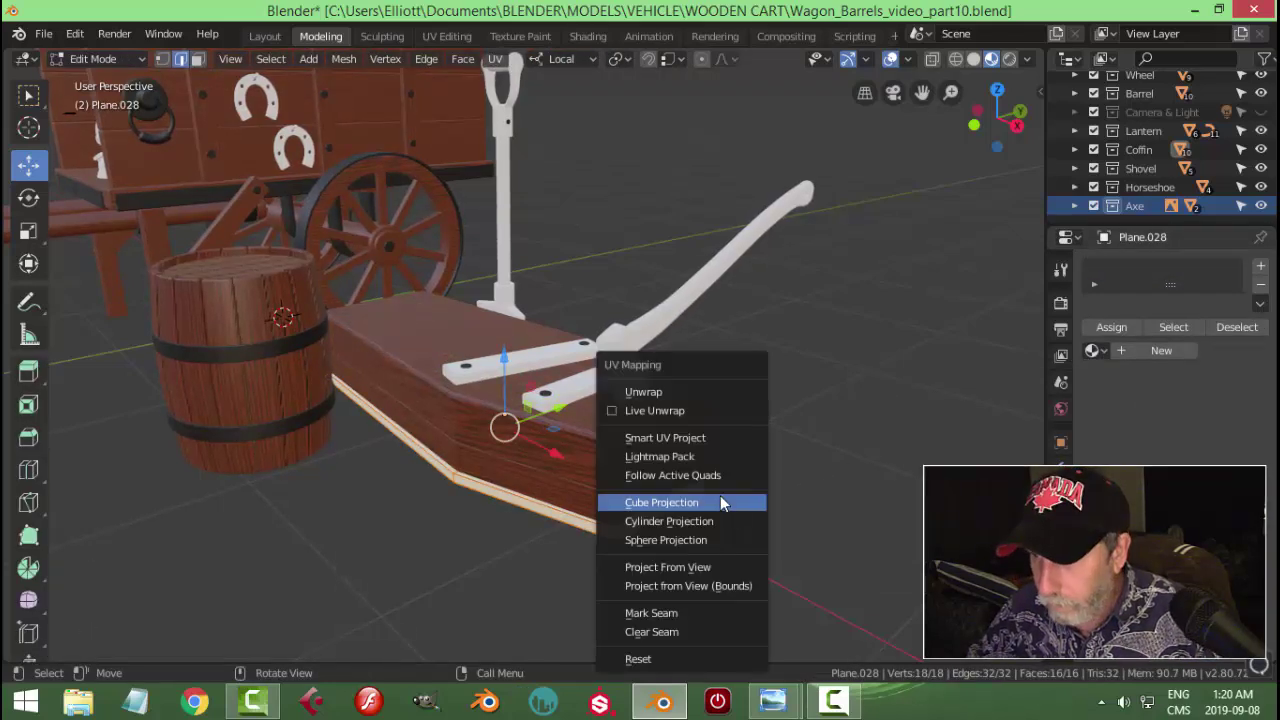
pyautogui.click(712, 438)
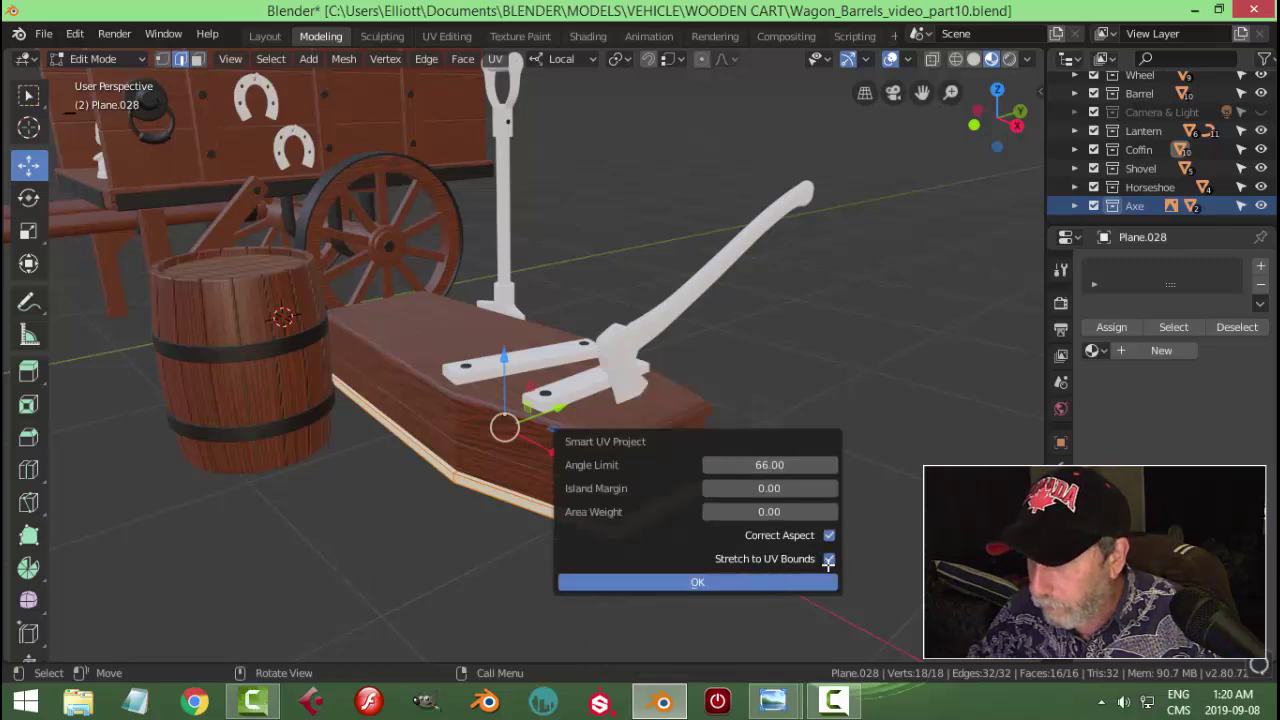
pyautogui.click(783, 580)
pyautogui.click(1094, 350)
pyautogui.click(930, 432)
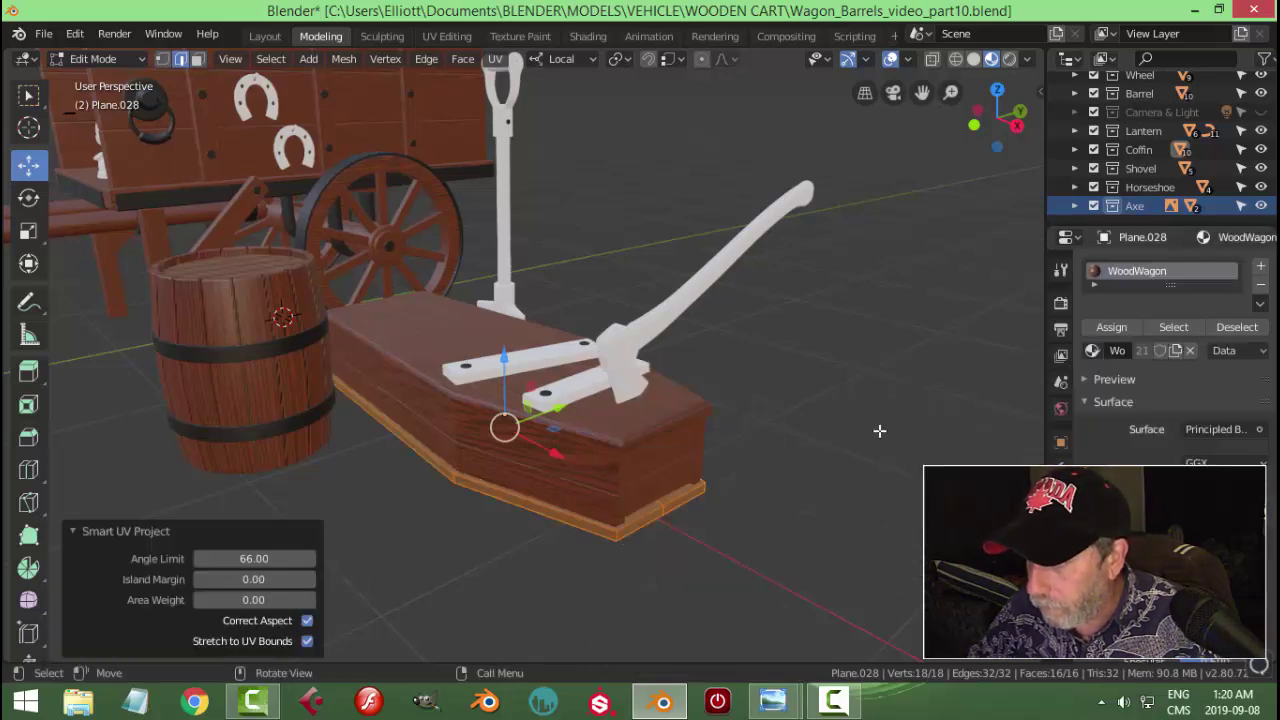
pyautogui.press('Tab')
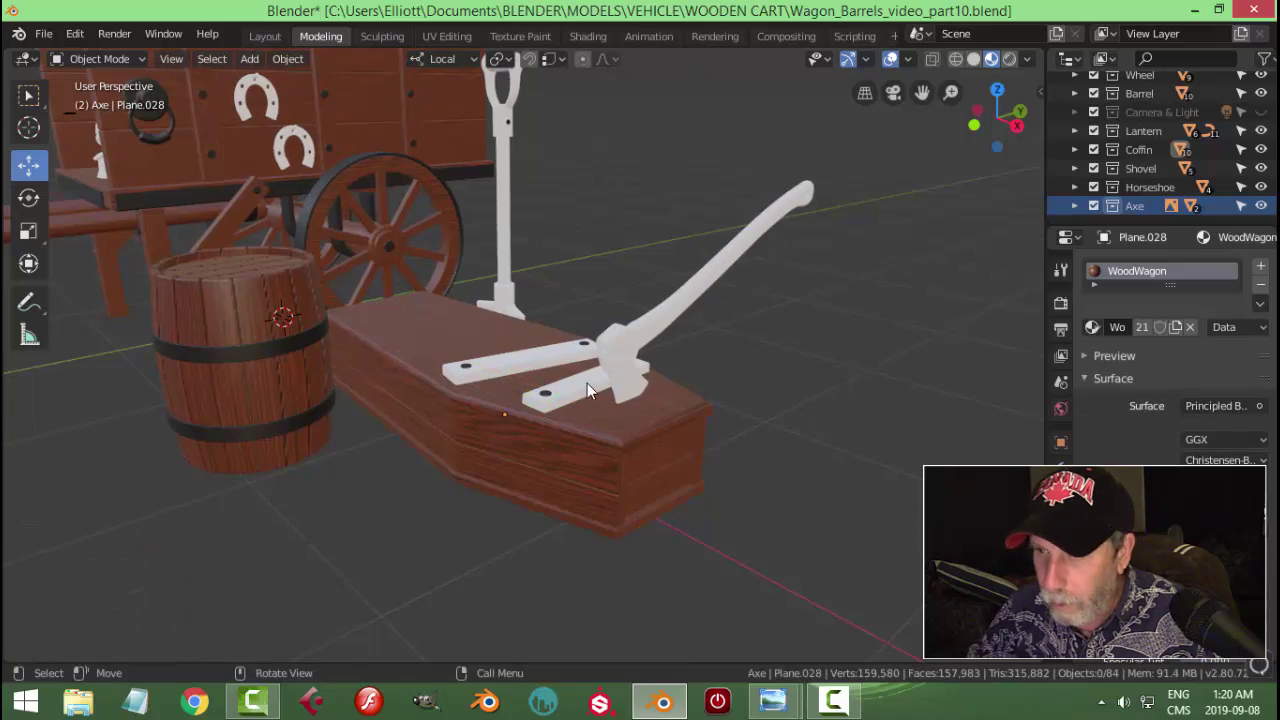
# Step: Unwrap the lid plank farther from the axe with Smart UV Project and give it the WoodWagon material
pyautogui.moveTo(628, 391)
pyautogui.mouseDown(button='middle')
pyautogui.moveTo(688, 397)
pyautogui.moveTo(648, 395)
pyautogui.mouseUp(button='middle')
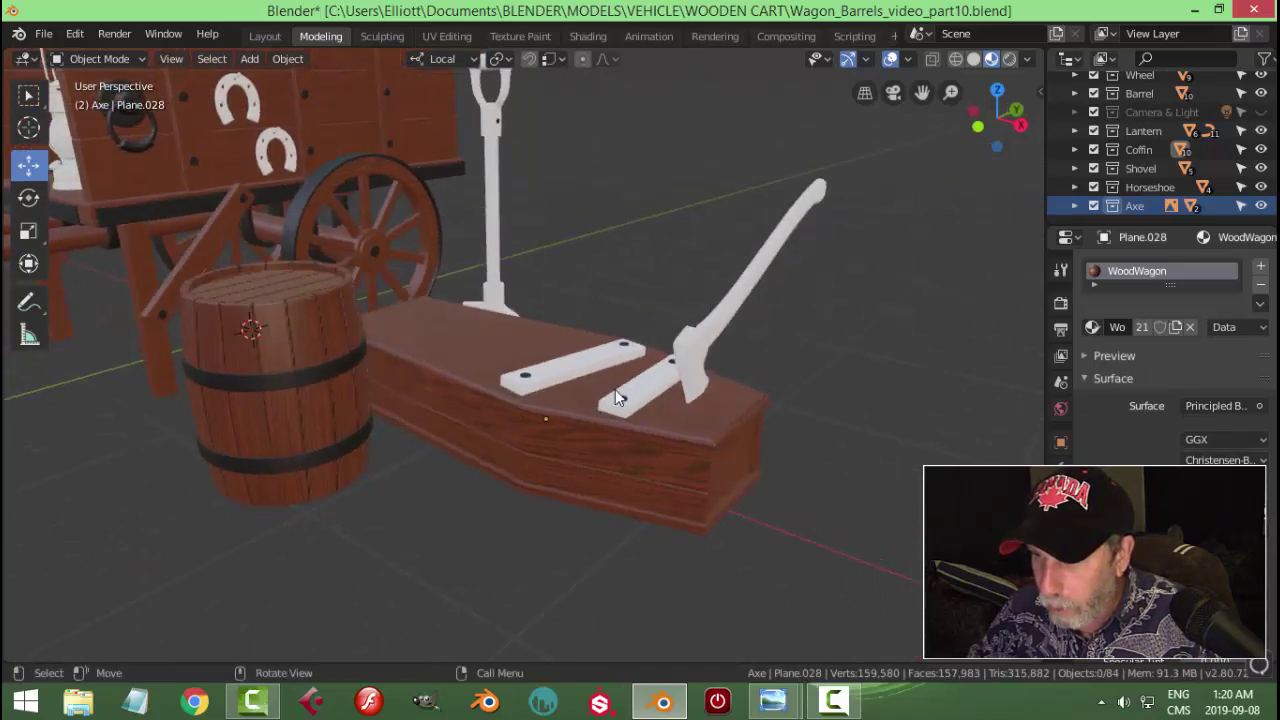
pyautogui.click(580, 363)
pyautogui.press('Tab')
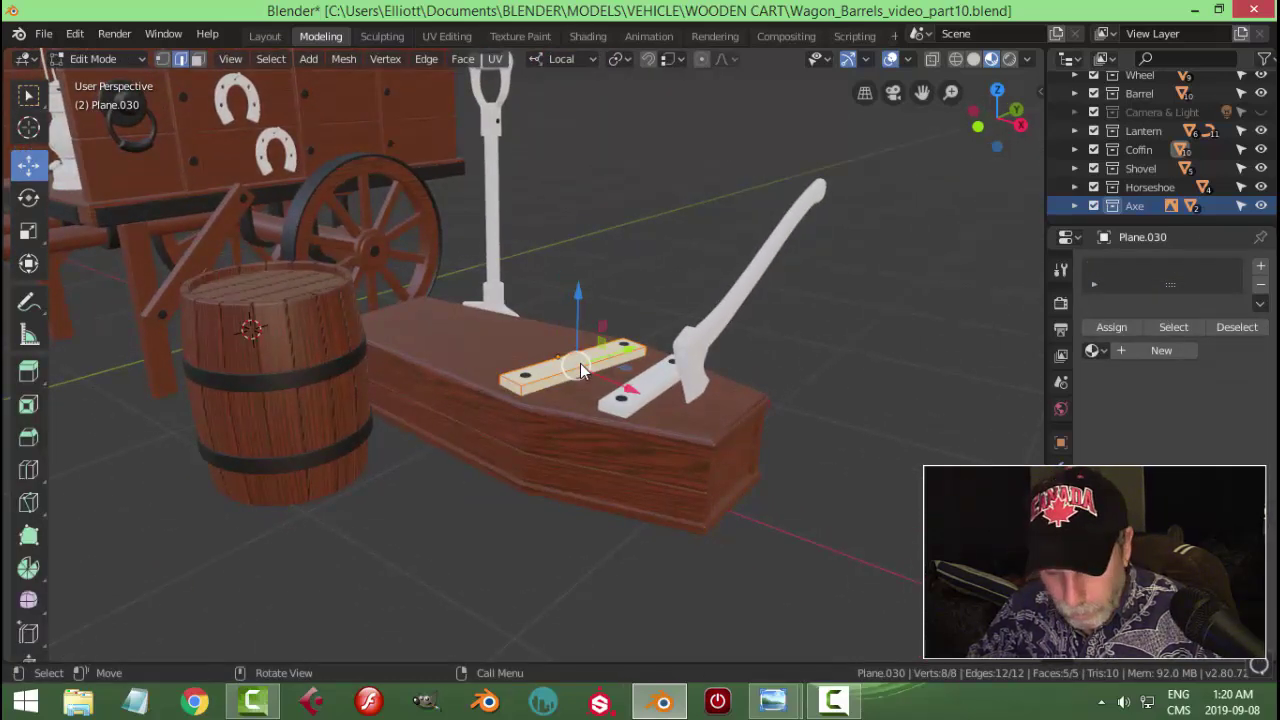
pyautogui.press('u')
pyautogui.click(580, 363)
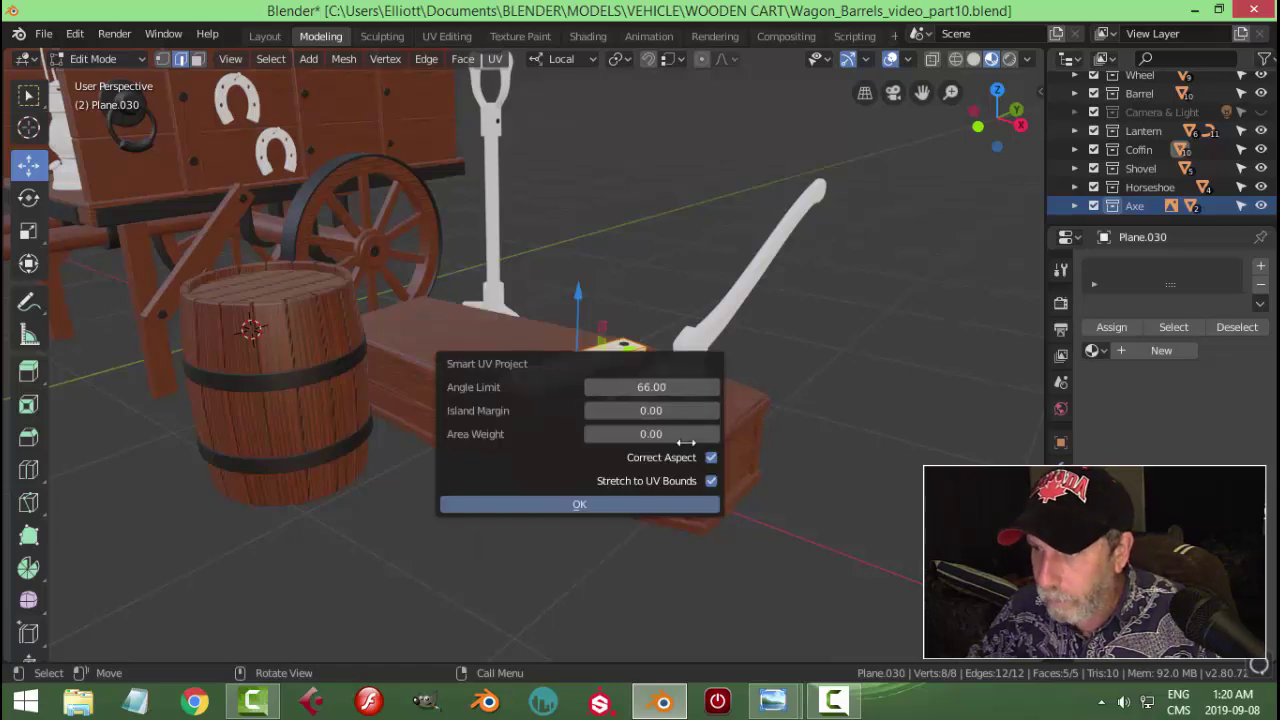
pyautogui.click(650, 504)
pyautogui.click(1093, 350)
pyautogui.click(931, 430)
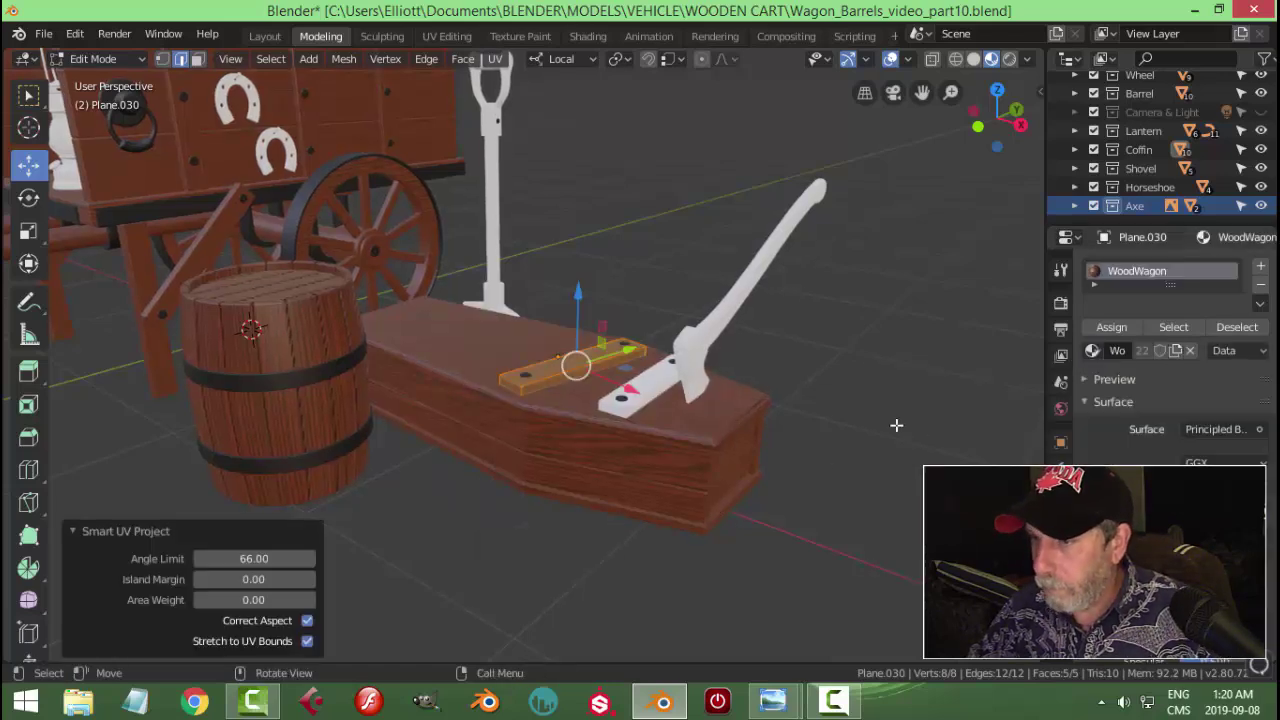
pyautogui.press('Tab')
# Step: Unwrap the lid plank beside the axe head with Smart UV Project and give it the WoodWagon material
pyautogui.click(665, 388)
pyautogui.press('Tab')
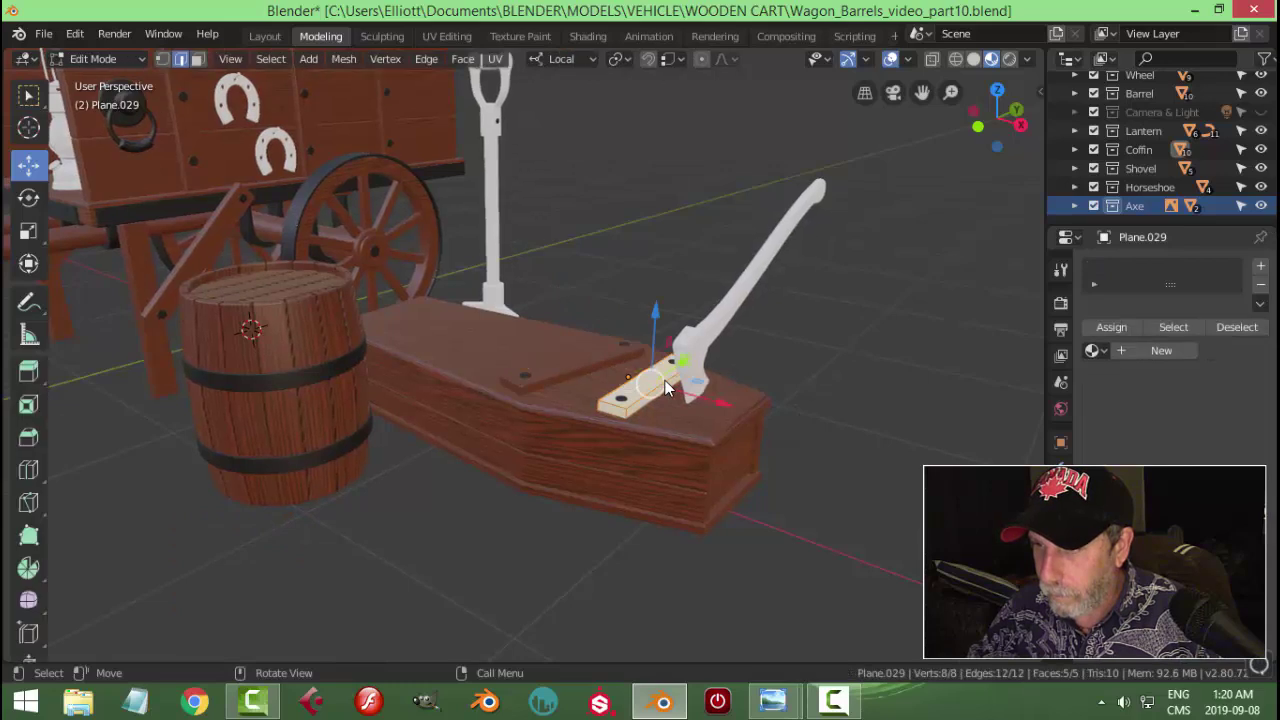
pyautogui.press('u')
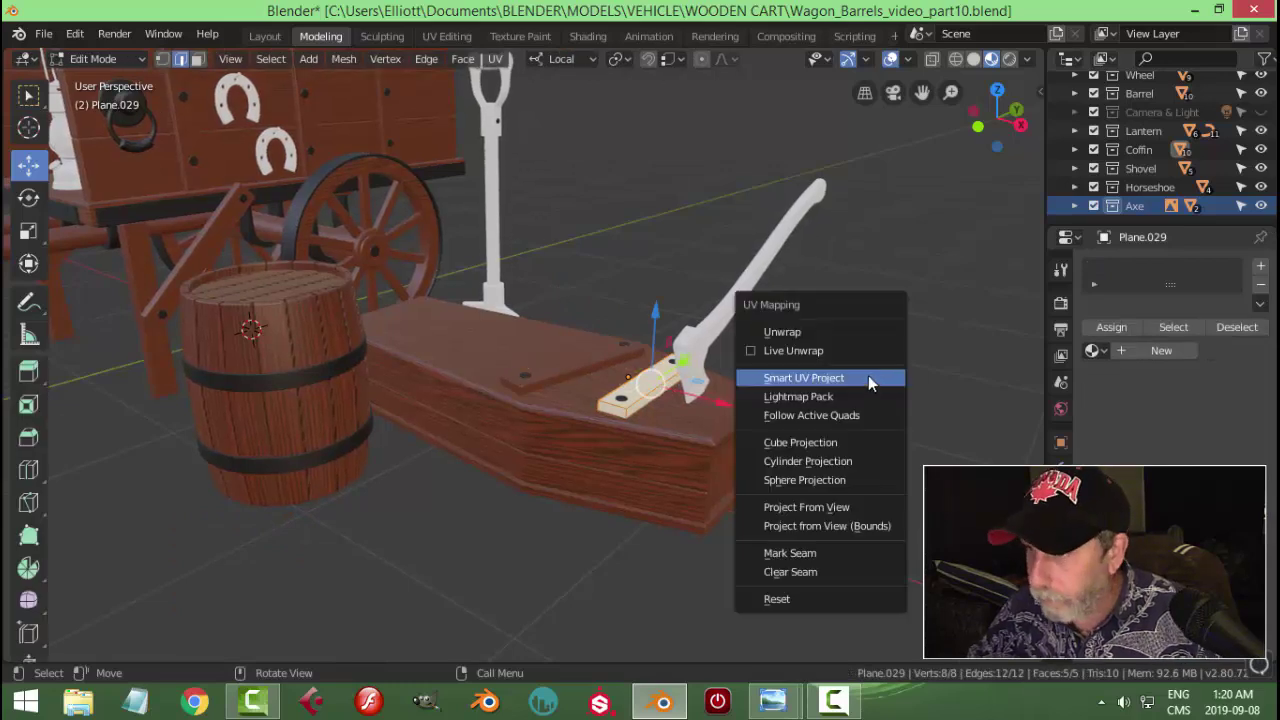
pyautogui.click(868, 378)
pyautogui.click(866, 518)
pyautogui.click(1093, 350)
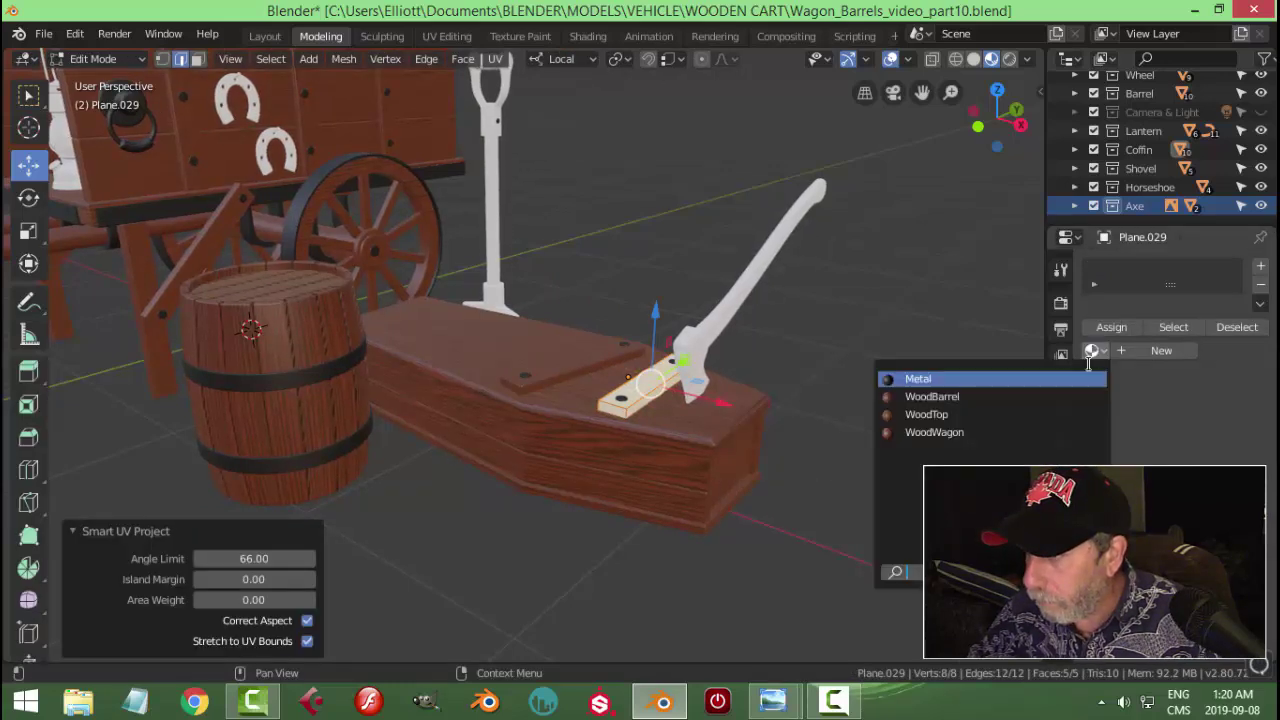
pyautogui.click(991, 431)
pyautogui.press('Tab')
# Step: Deselect everything and save the blend file
pyautogui.click(840, 396)
pyautogui.hotkey('ctrl', 's')
pyautogui.moveTo(766, 369)
pyautogui.mouseDown(button='middle')
pyautogui.moveTo(717, 371)
pyautogui.moveTo(763, 376)
pyautogui.mouseUp(button='middle')
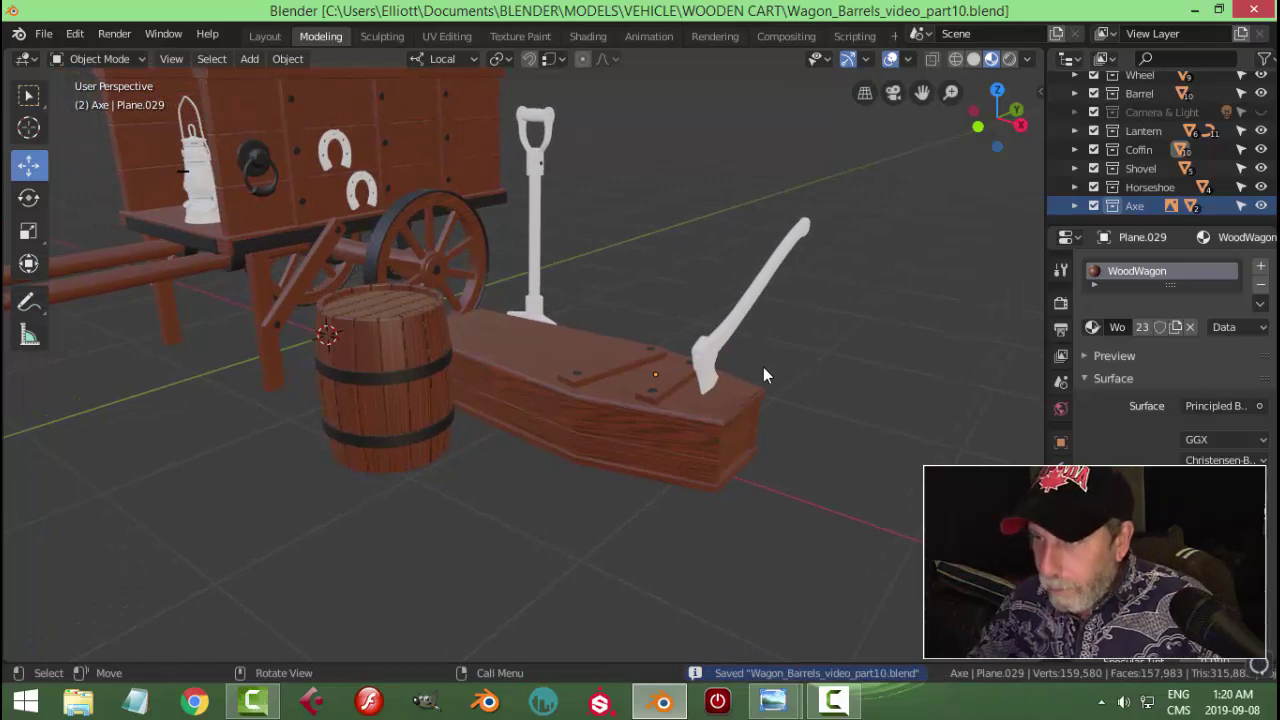
# Step: Assign the existing WoodWagon material to the axe handle
pyautogui.click(757, 298)
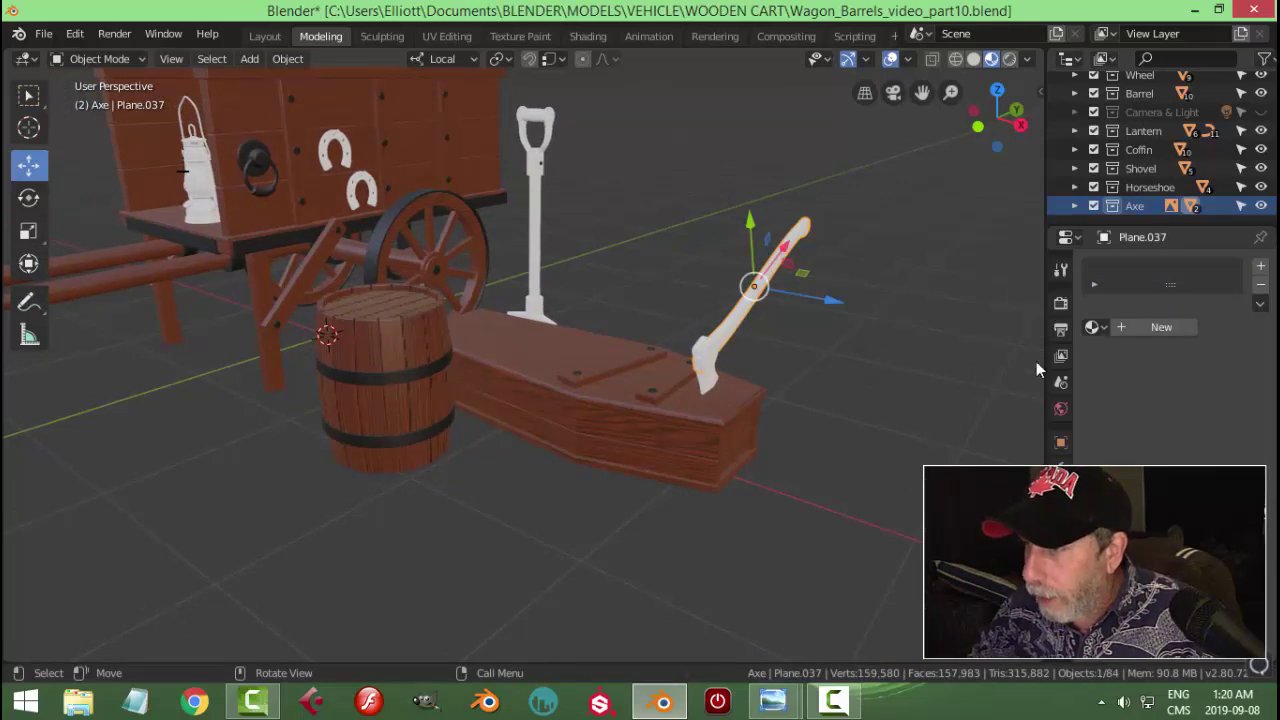
pyautogui.click(1096, 327)
pyautogui.click(960, 408)
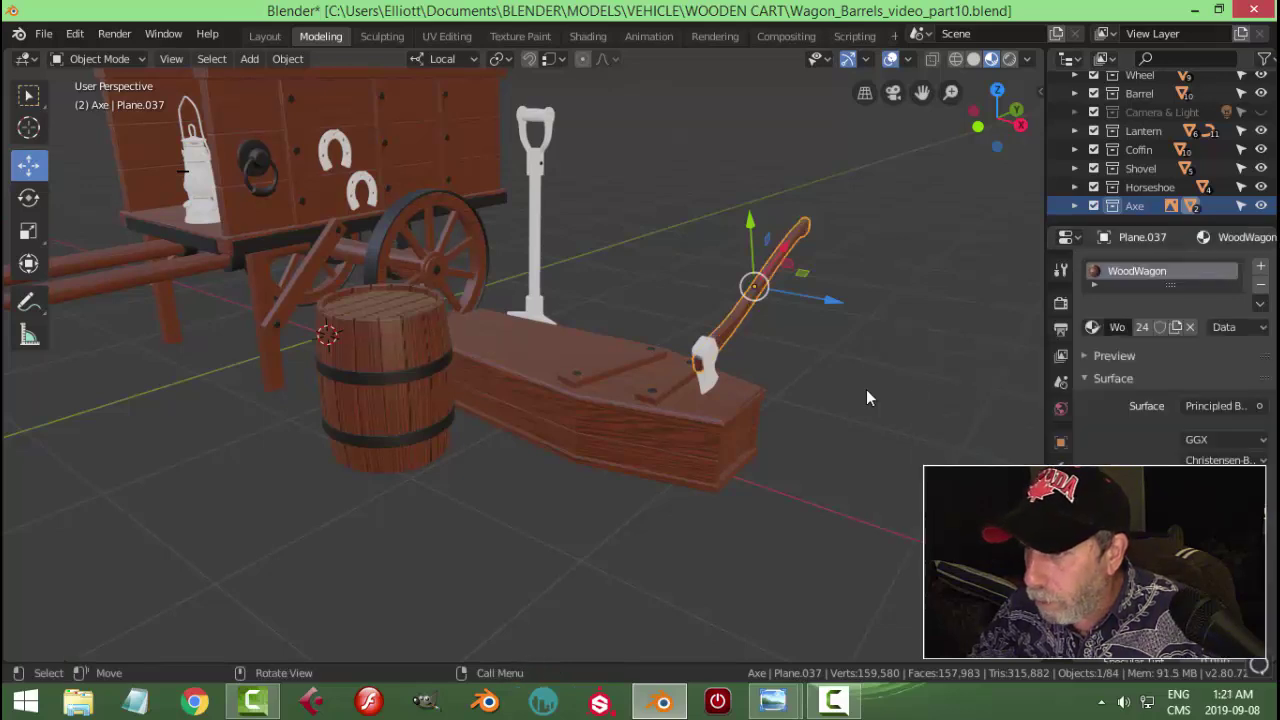
# Step: Make an independent copy of the axe handle's material and rename it WoodHandle
pyautogui.click(1178, 329)
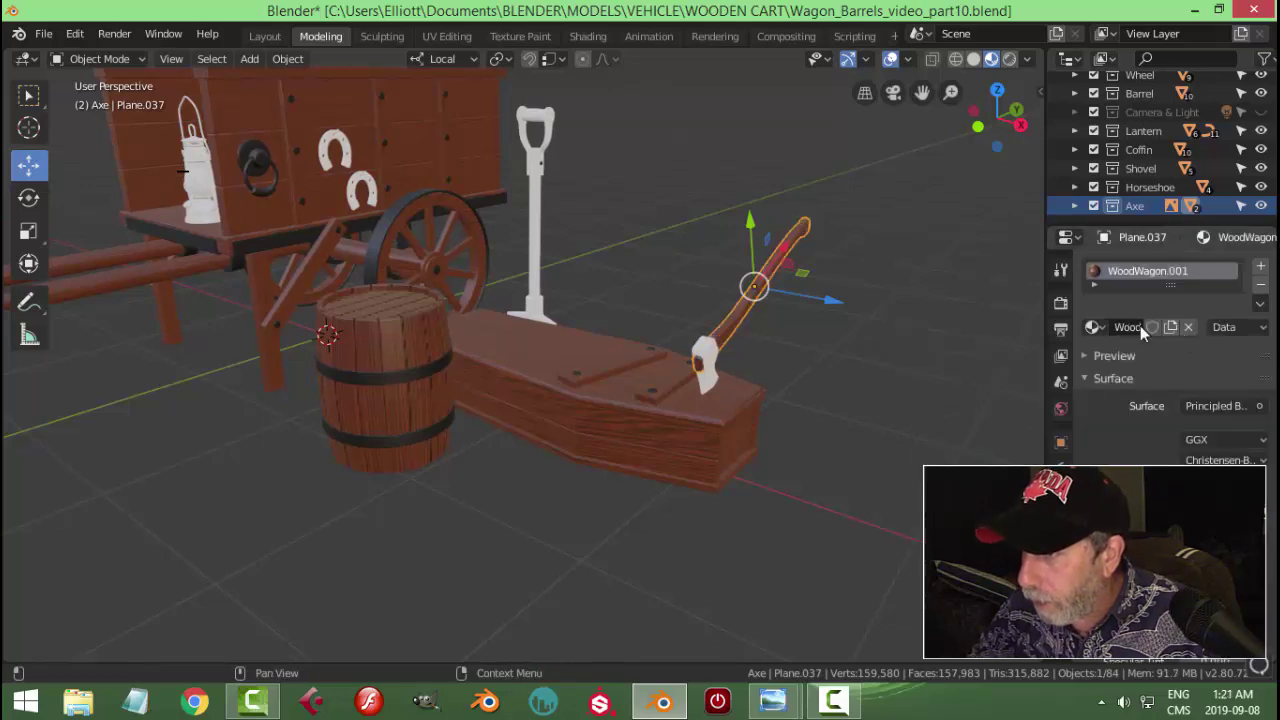
pyautogui.doubleClick(1189, 270)
pyautogui.click(1143, 273)
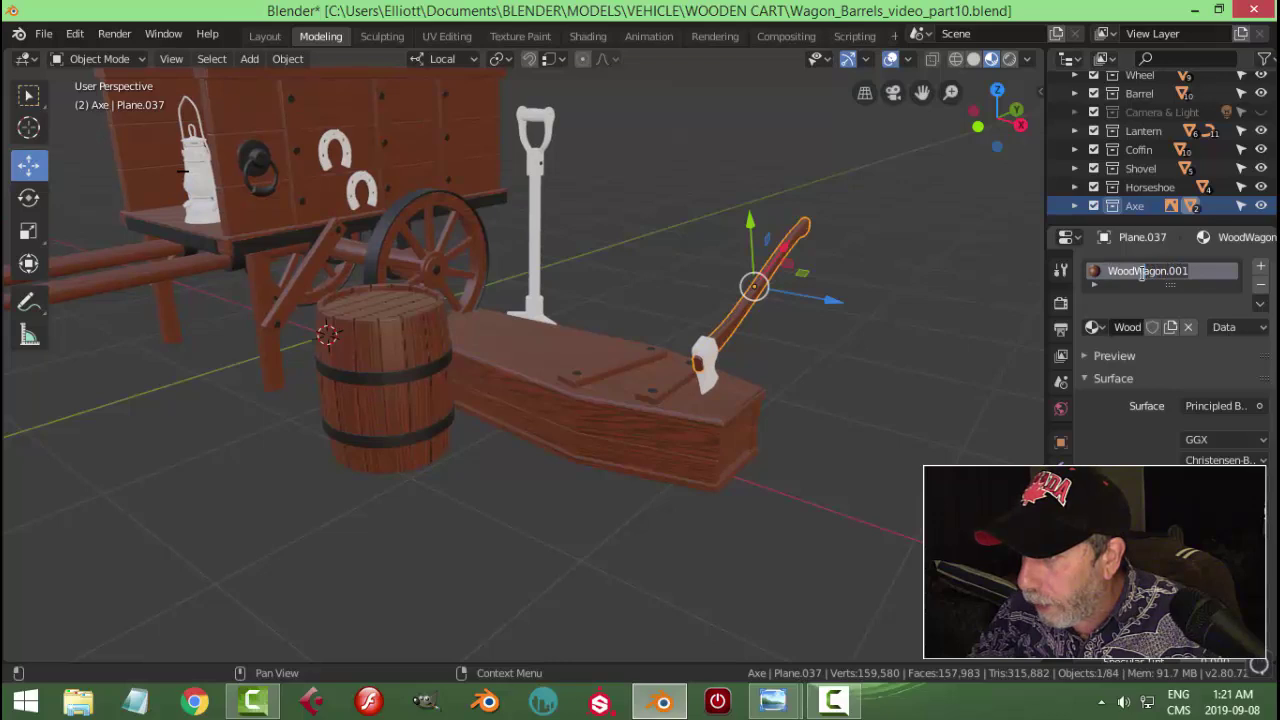
pyautogui.hotkey('shift', 'End')
pyautogui.write('H')
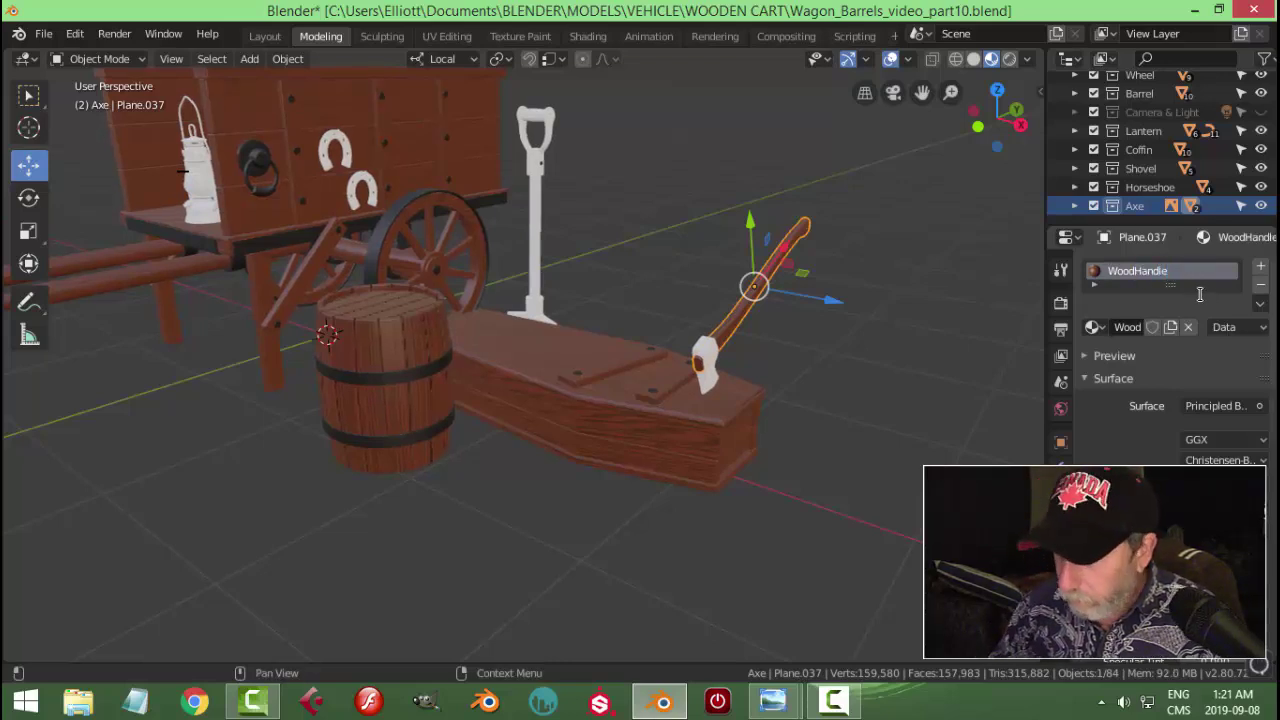
# Step: Unwrap the whole axe handle mesh with Smart UV Project using the default settings
pyautogui.press('Return')
pyautogui.press('Tab')
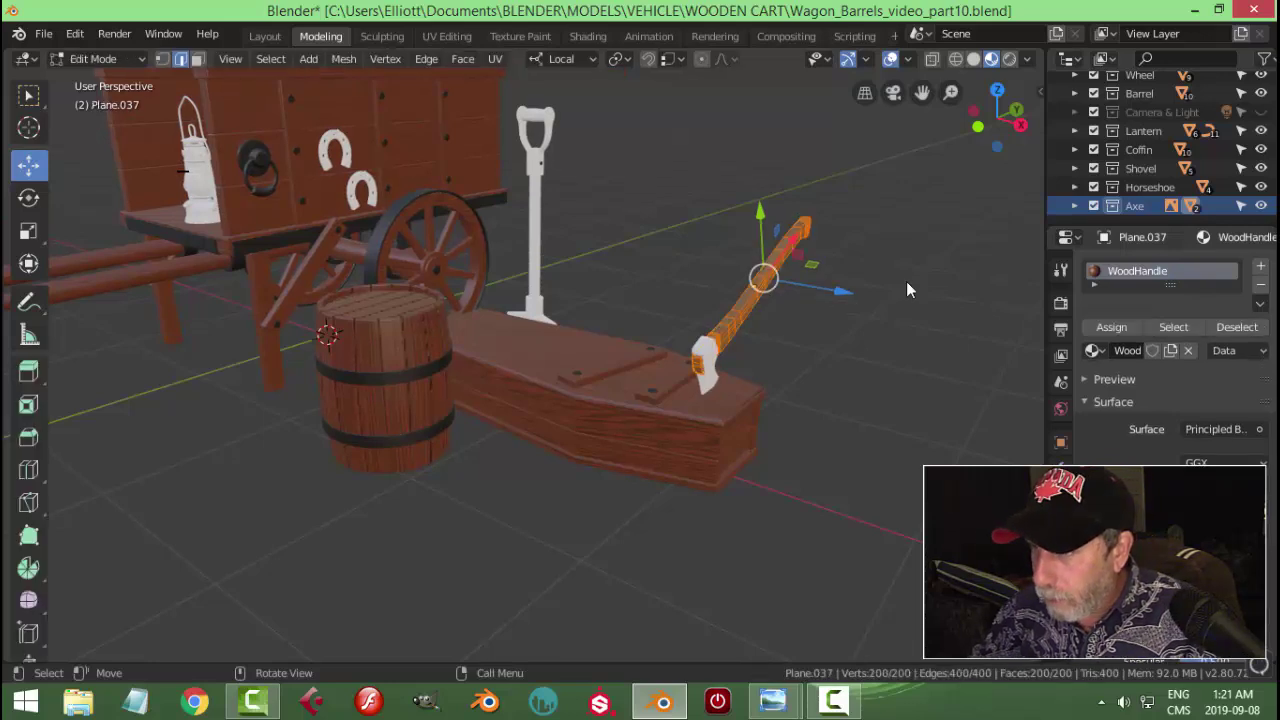
pyautogui.press('u')
pyautogui.click(900, 283)
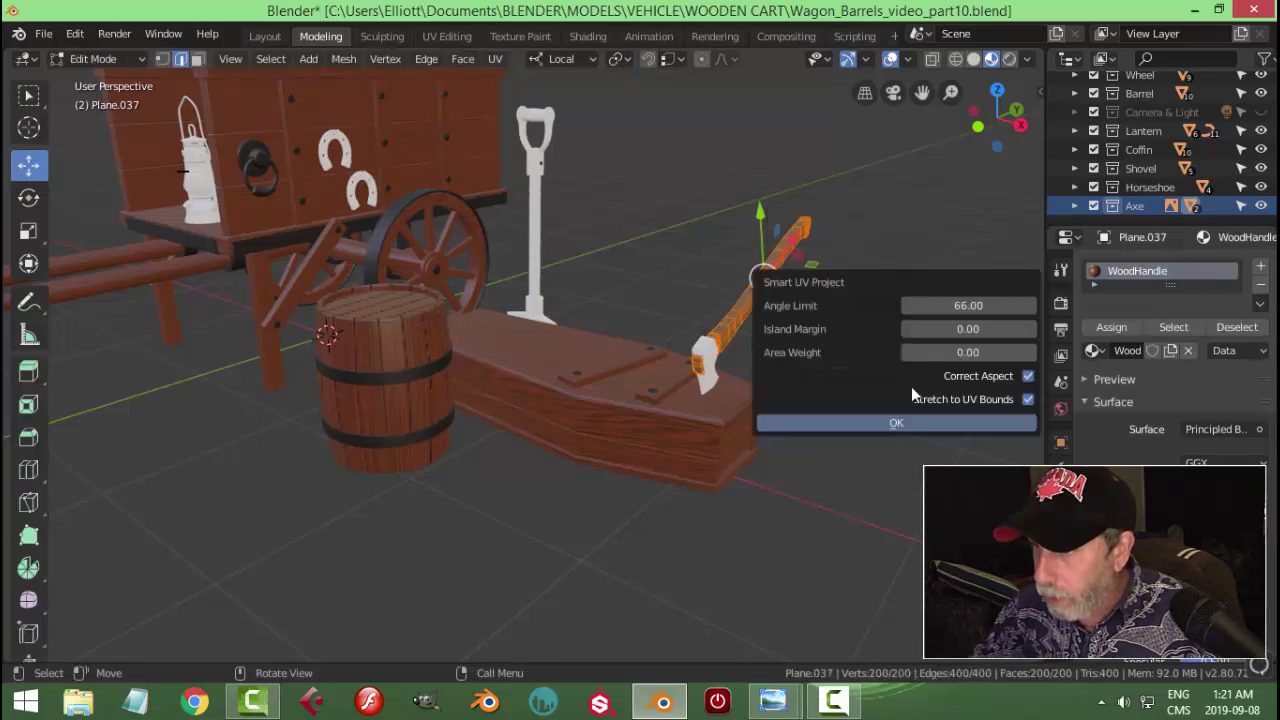
pyautogui.click(900, 424)
pyautogui.press('Tab')
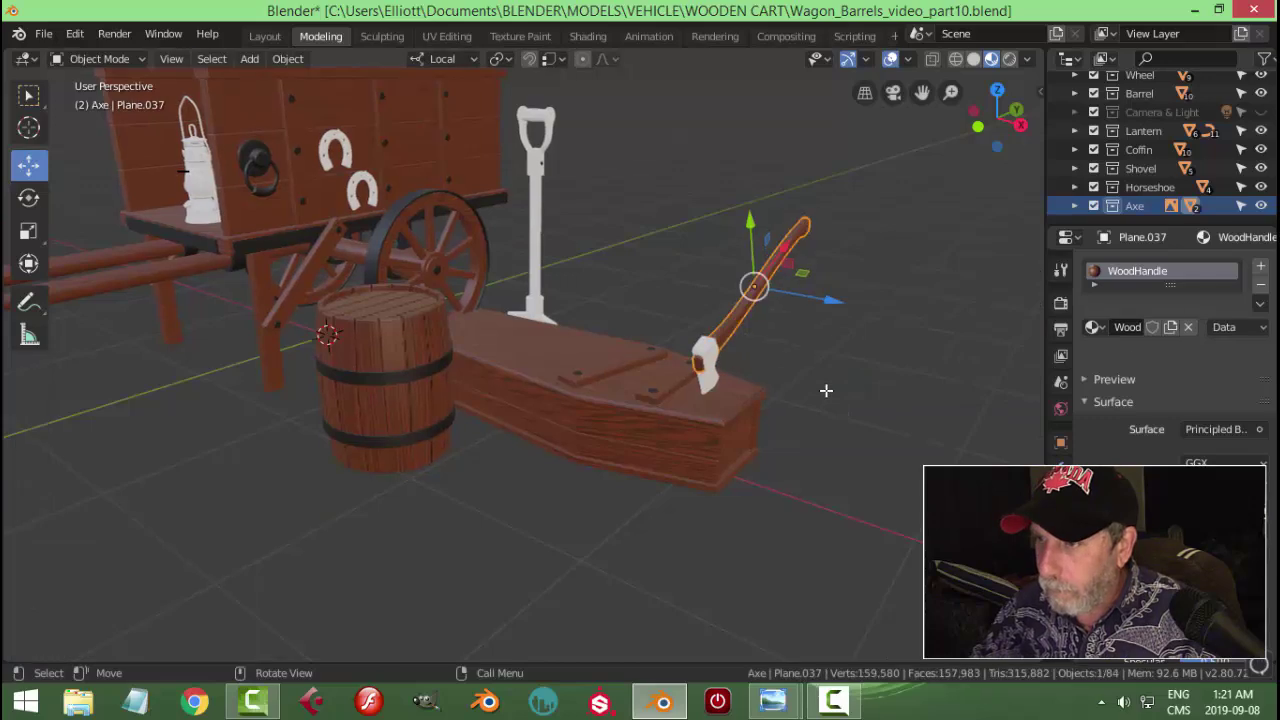
# Step: Switch to the Shading workspace, frame the WoodHandle node tree, and show the axe close up in material preview
pyautogui.click(588, 36)
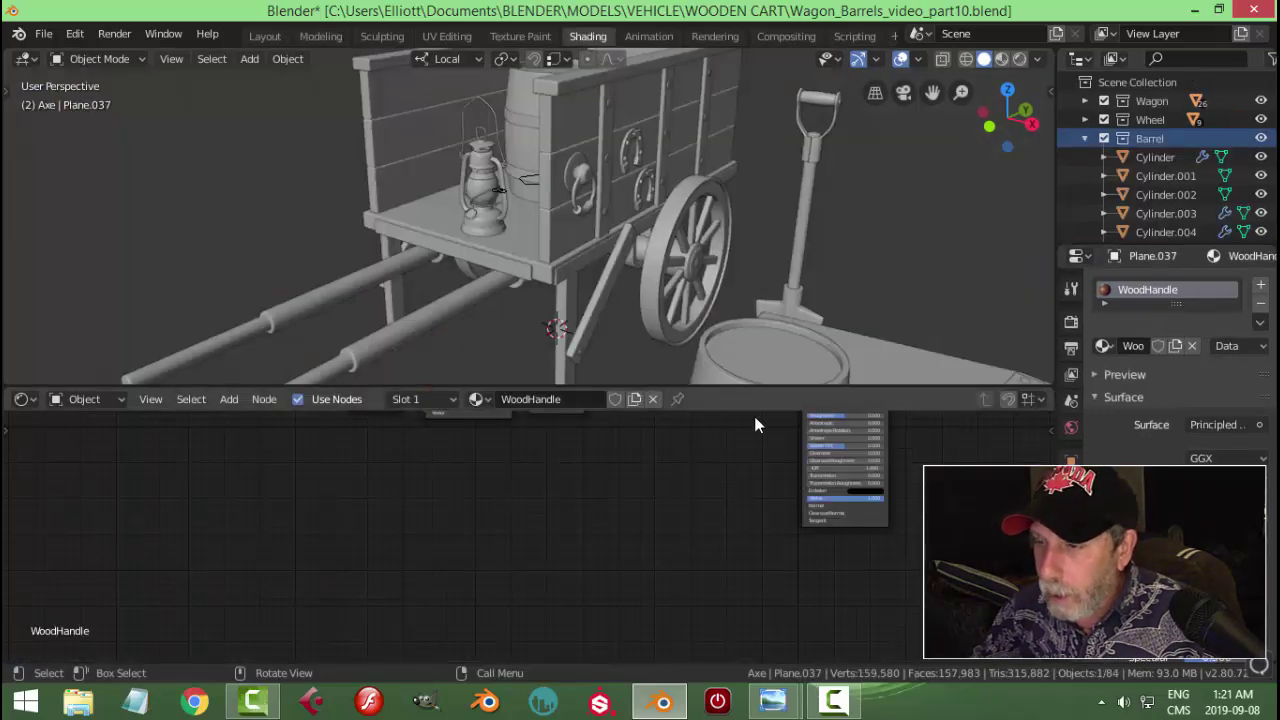
pyautogui.press('Home')
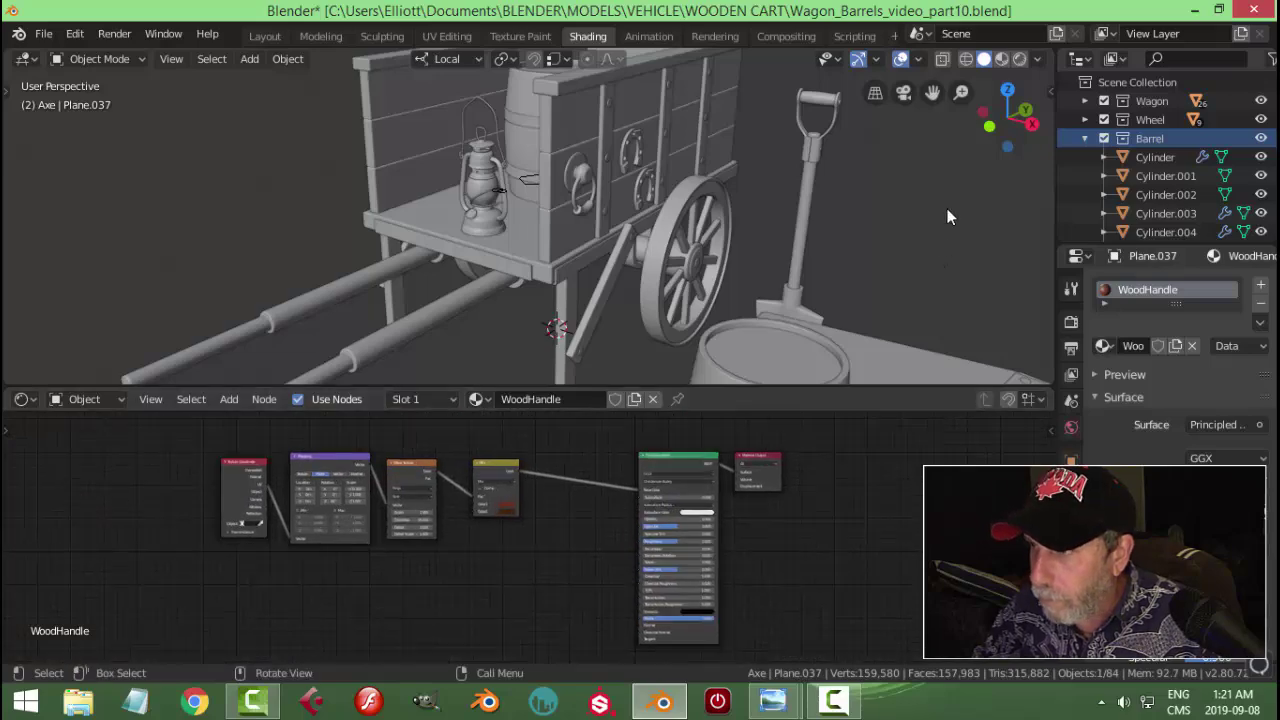
pyautogui.click(1002, 59)
pyautogui.scroll(-4, 760, 280)
pyautogui.moveTo(700, 290); pyautogui.dragTo(815, 270, button='middle')
pyautogui.scroll(5, 831, 285)
pyautogui.scroll(5, 510, 534)
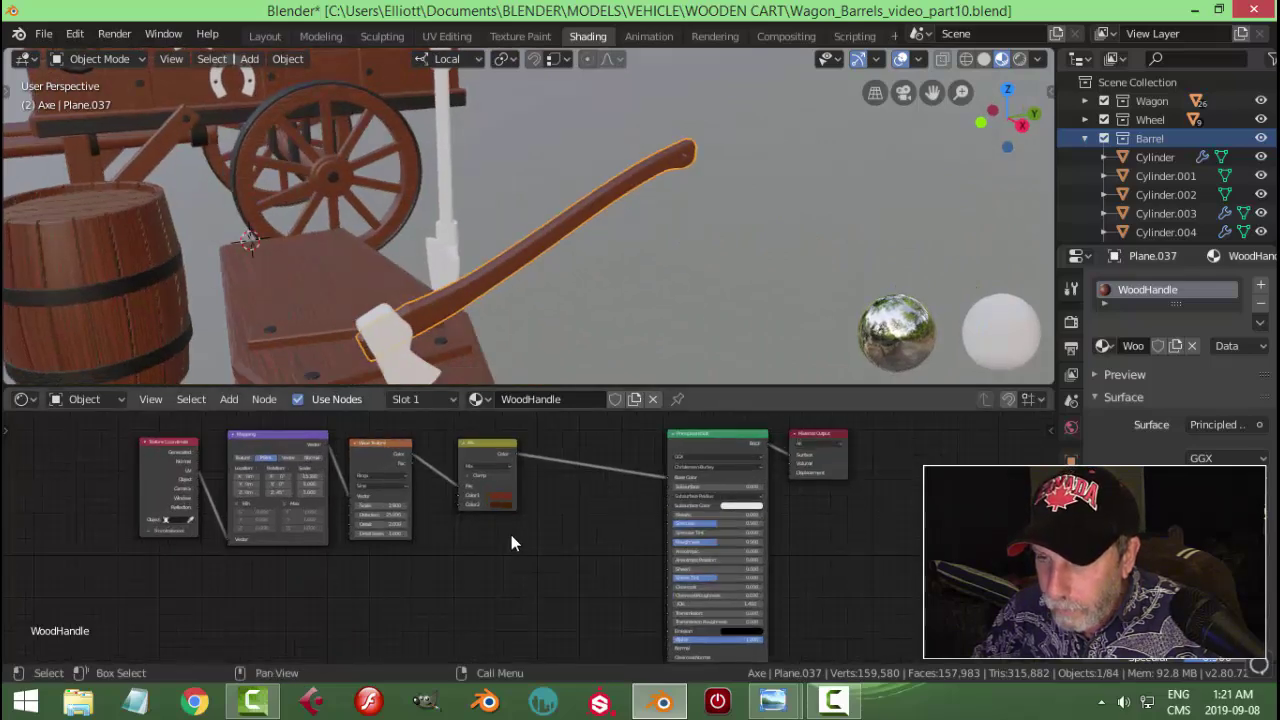
# Step: Set Color1 of the WoodHandle material's Mix node to a light brown with R 0.254, G 0.134, B 0.048
pyautogui.scroll(-2, 545, 533)
pyautogui.scroll(3, 604, 560)
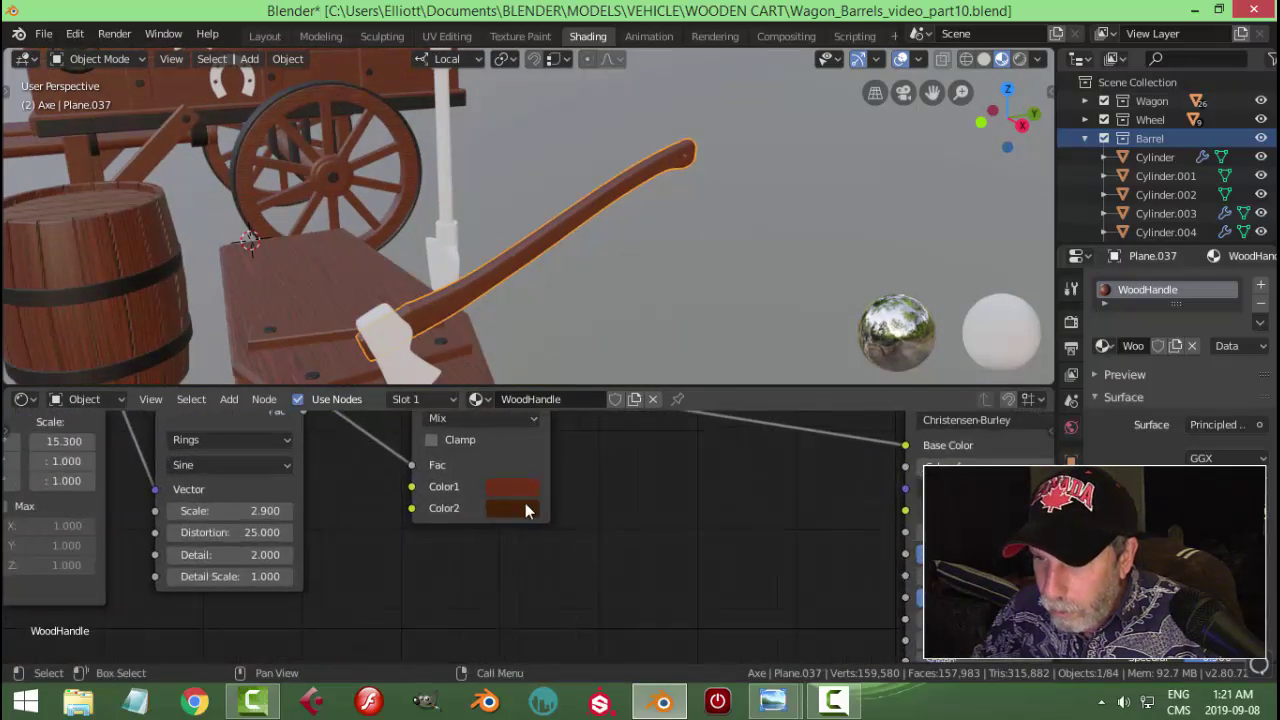
pyautogui.click(530, 512)
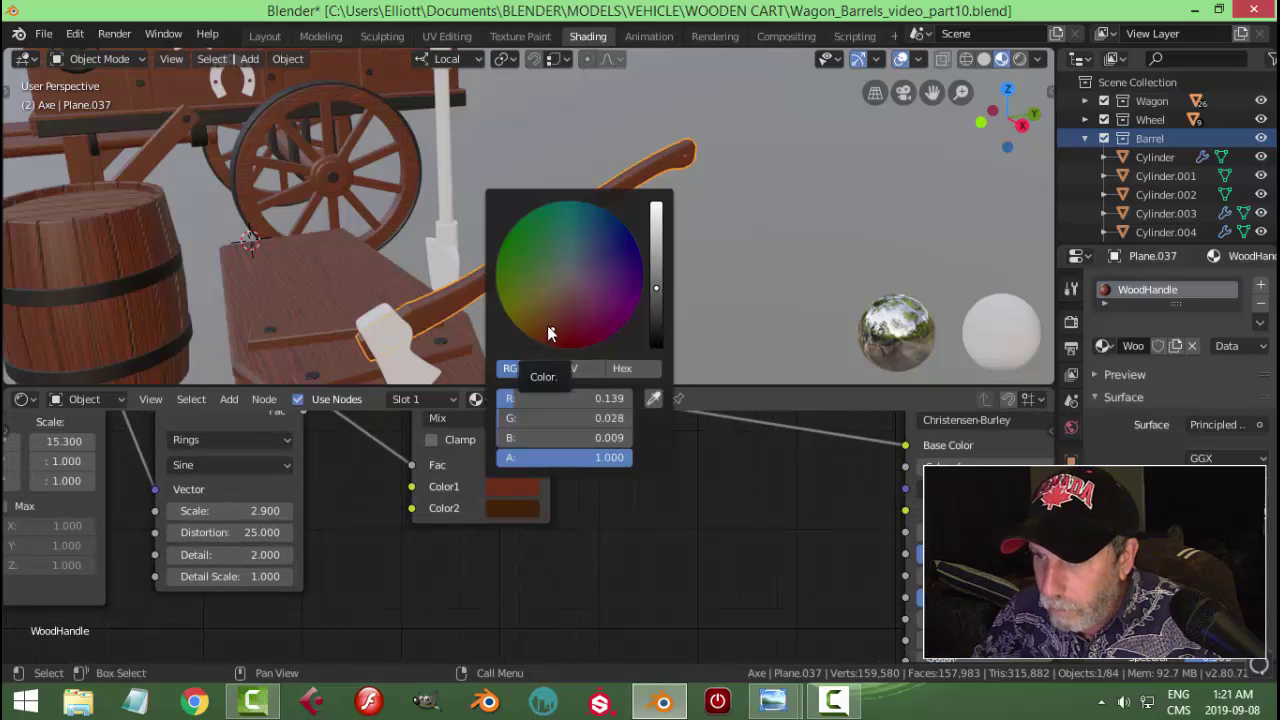
pyautogui.moveTo(553, 330); pyautogui.dragTo(548, 316)
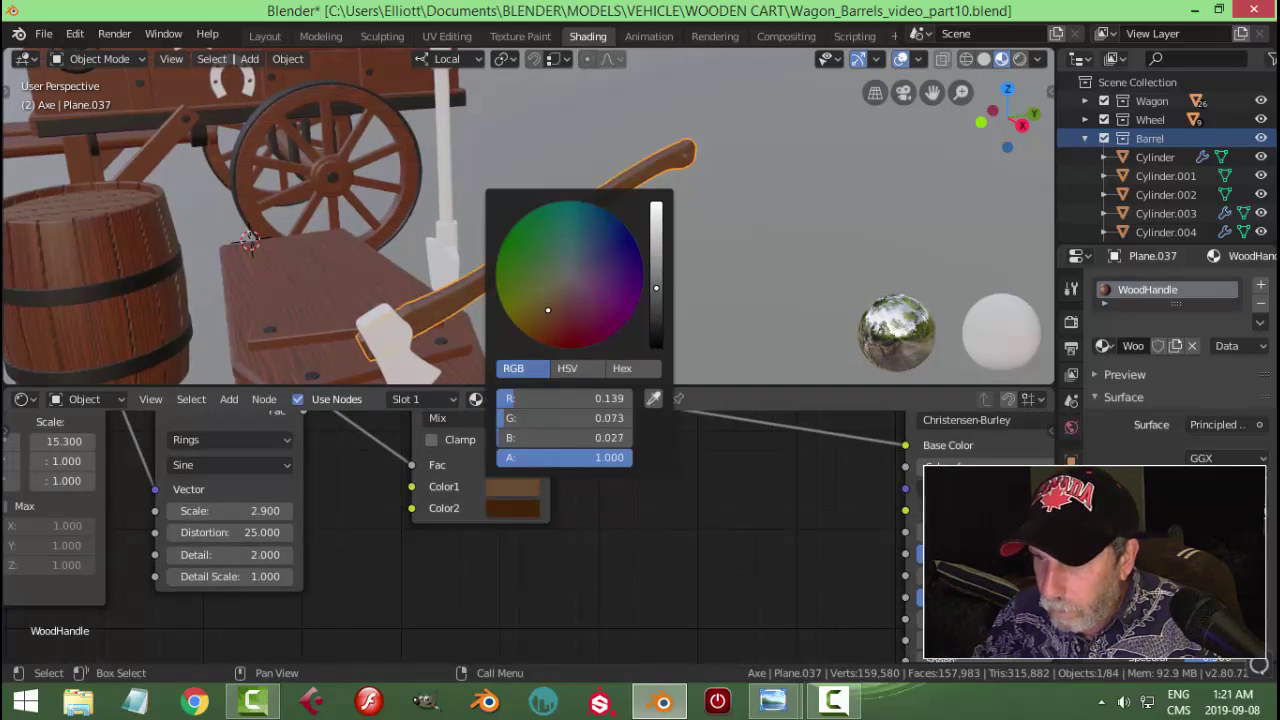
pyautogui.moveTo(656, 287); pyautogui.dragTo(656, 265)
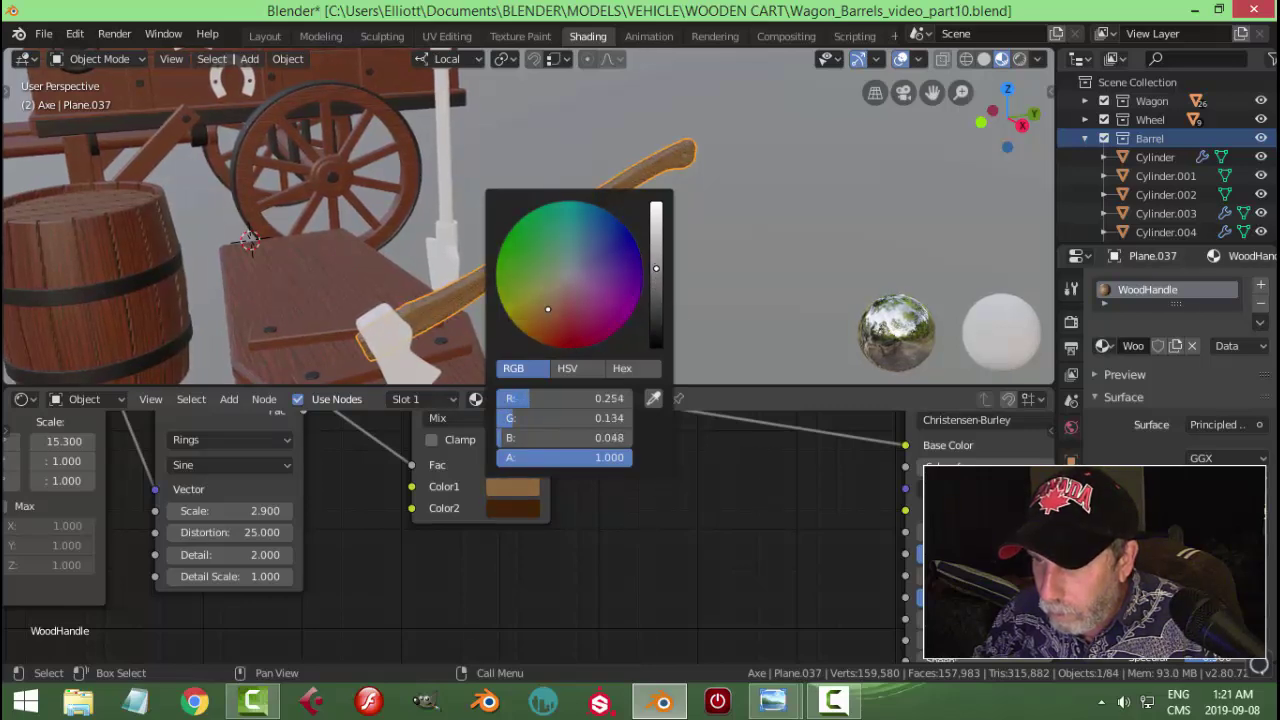
# Step: Shift Color2 of the Mix node to a slightly redder dark brown and deselect the axe handle
pyautogui.click(512, 507)
pyautogui.moveTo(536, 351); pyautogui.dragTo(544, 346)
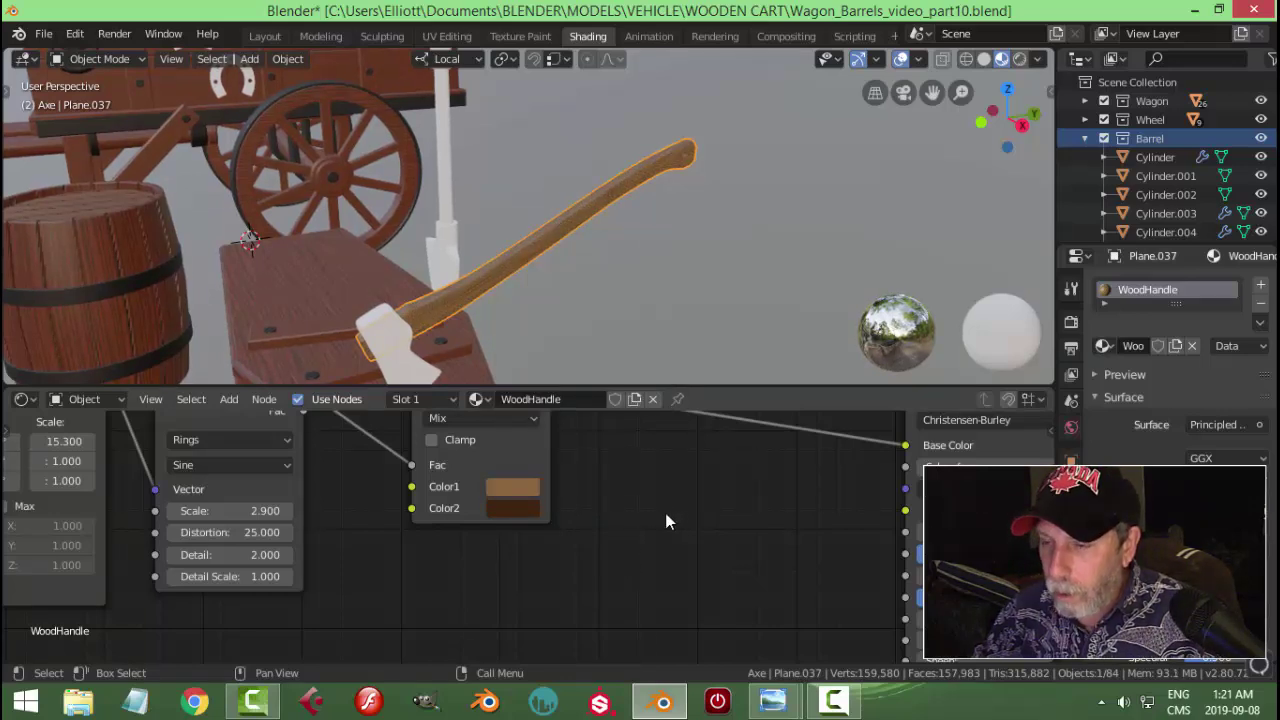
pyautogui.press('Tab')
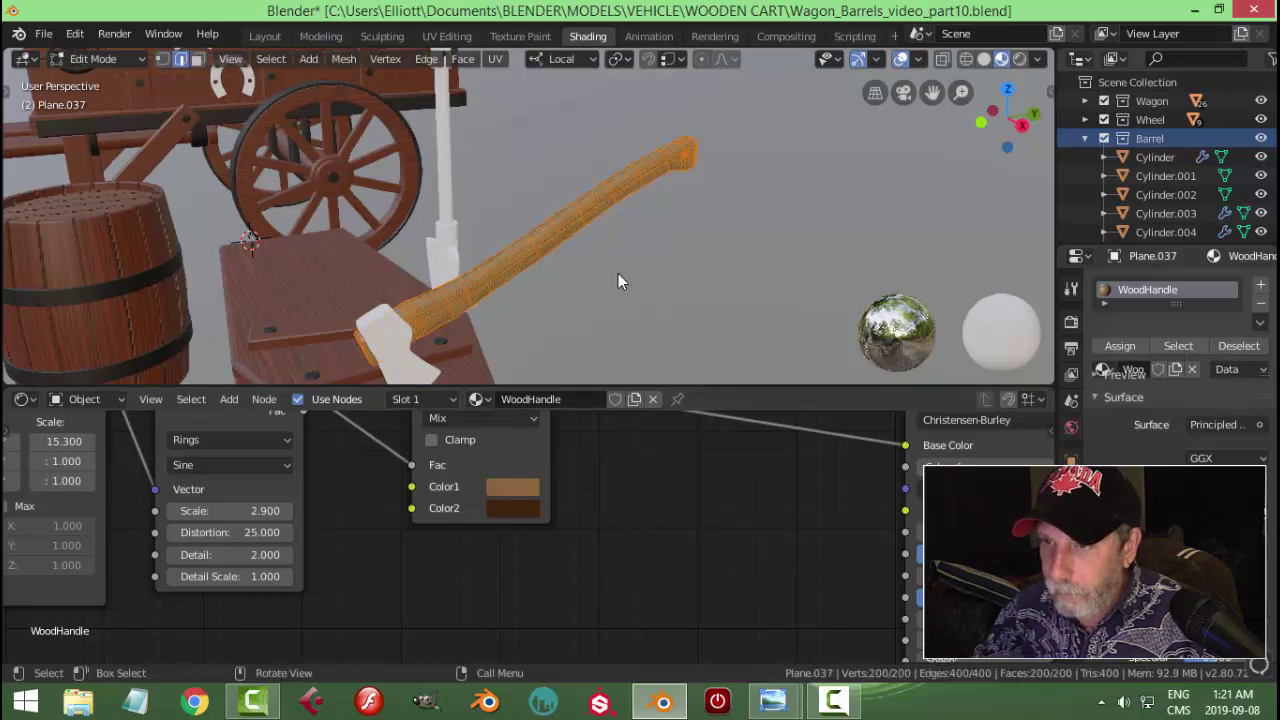
pyautogui.hotkey('alt', 'a')
pyautogui.press('Tab')
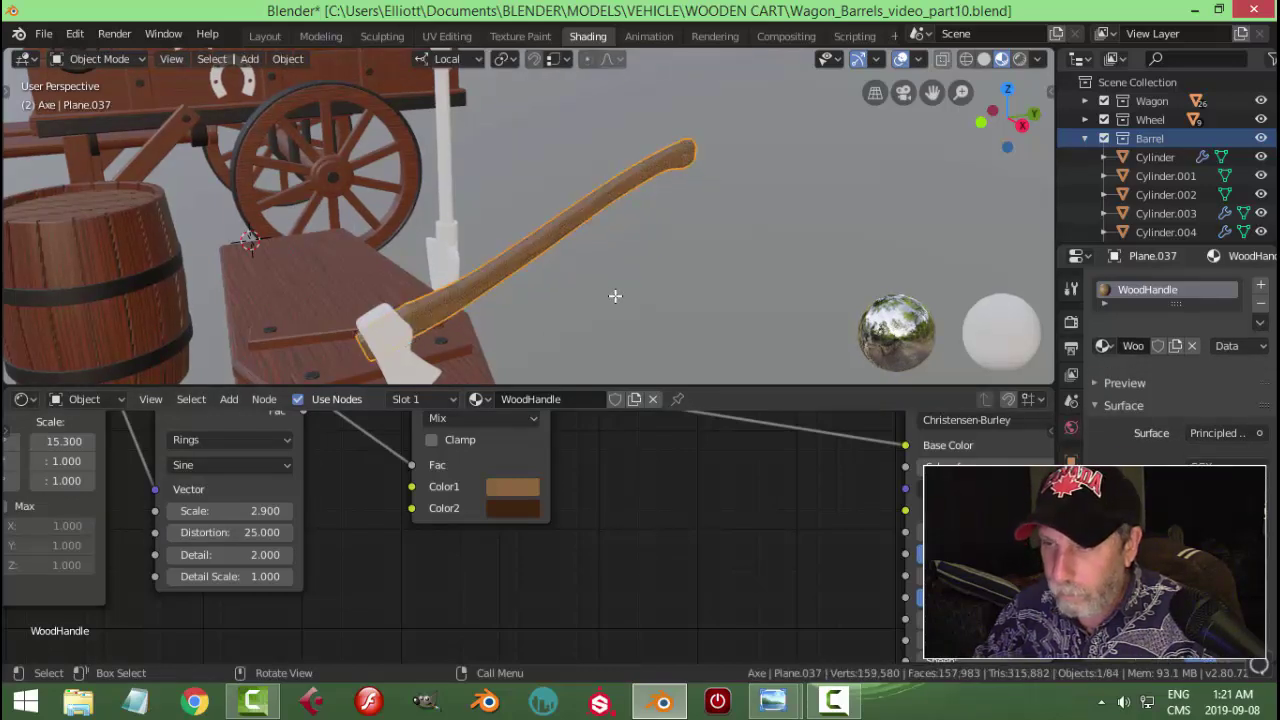
pyautogui.hotkey('alt', 'a')
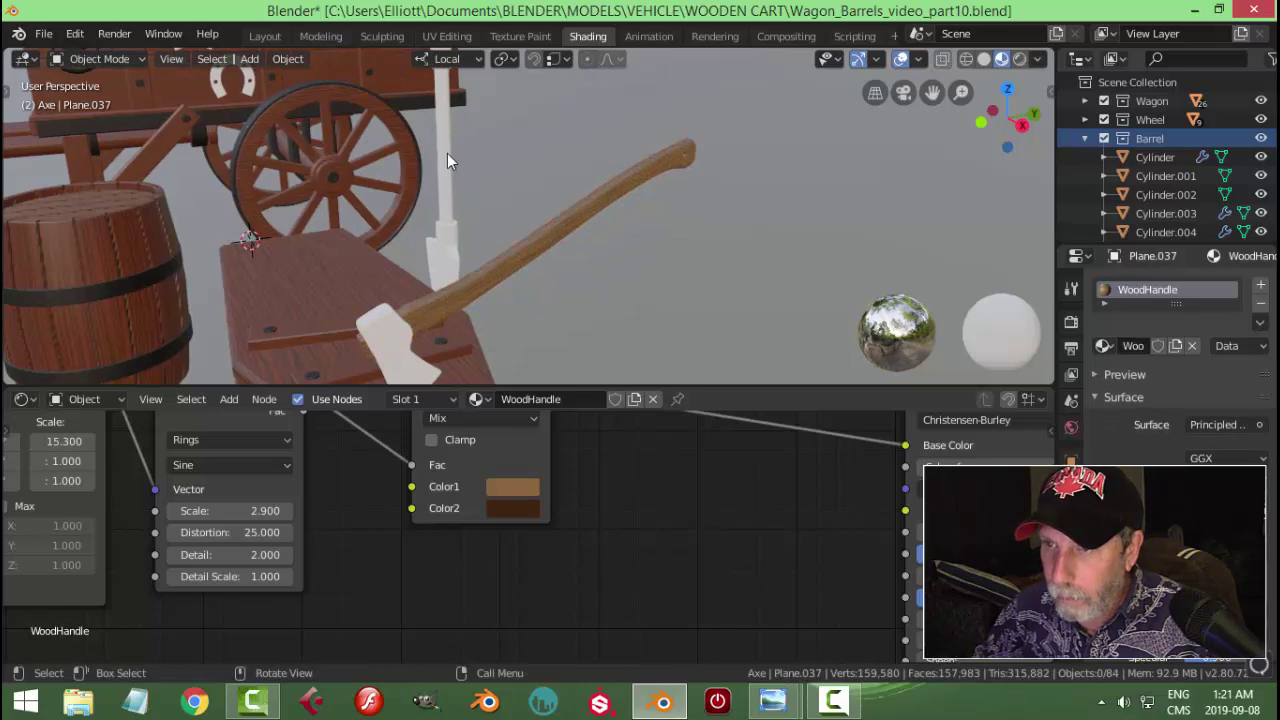
# Step: Assign the WoodHandle material to the shovel's shaft, unwrap it with Smart UV Project, and deselect it
pyautogui.click(444, 162)
pyautogui.click(1101, 346)
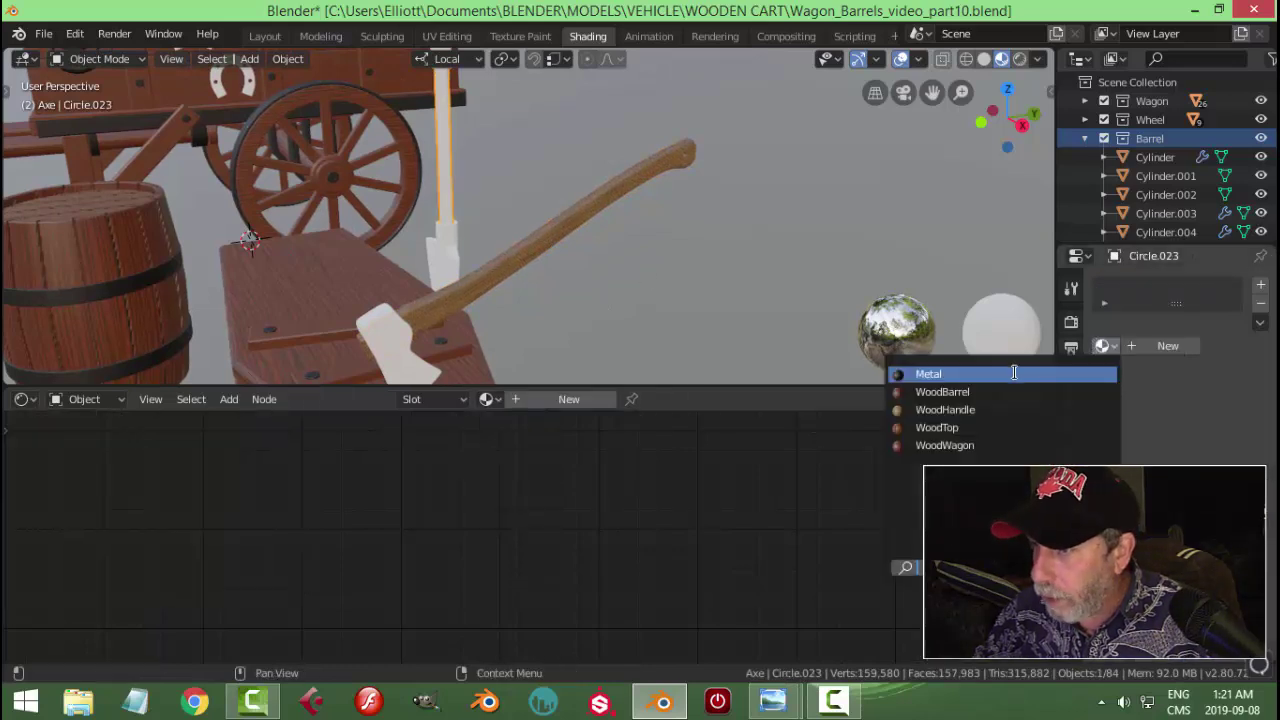
pyautogui.click(990, 410)
pyautogui.press('Tab')
pyautogui.press('a')
pyautogui.press('u')
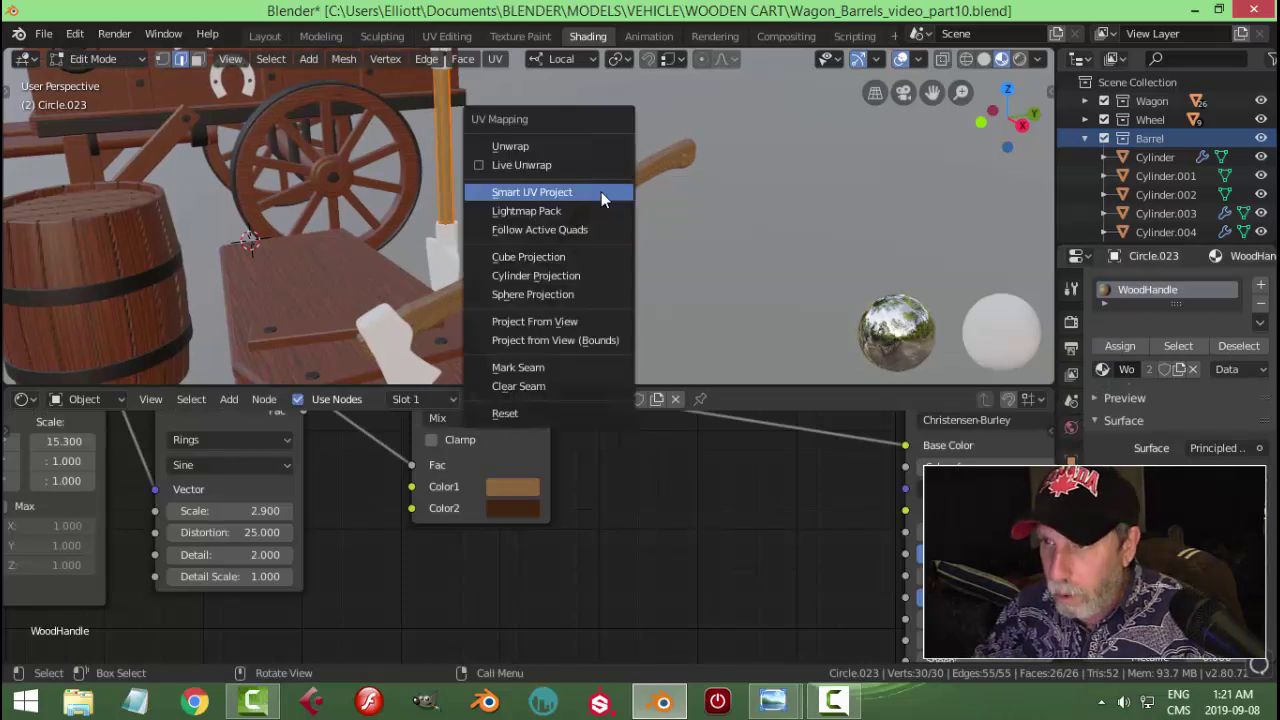
pyautogui.click(601, 192)
pyautogui.click(655, 331)
pyautogui.press('Tab')
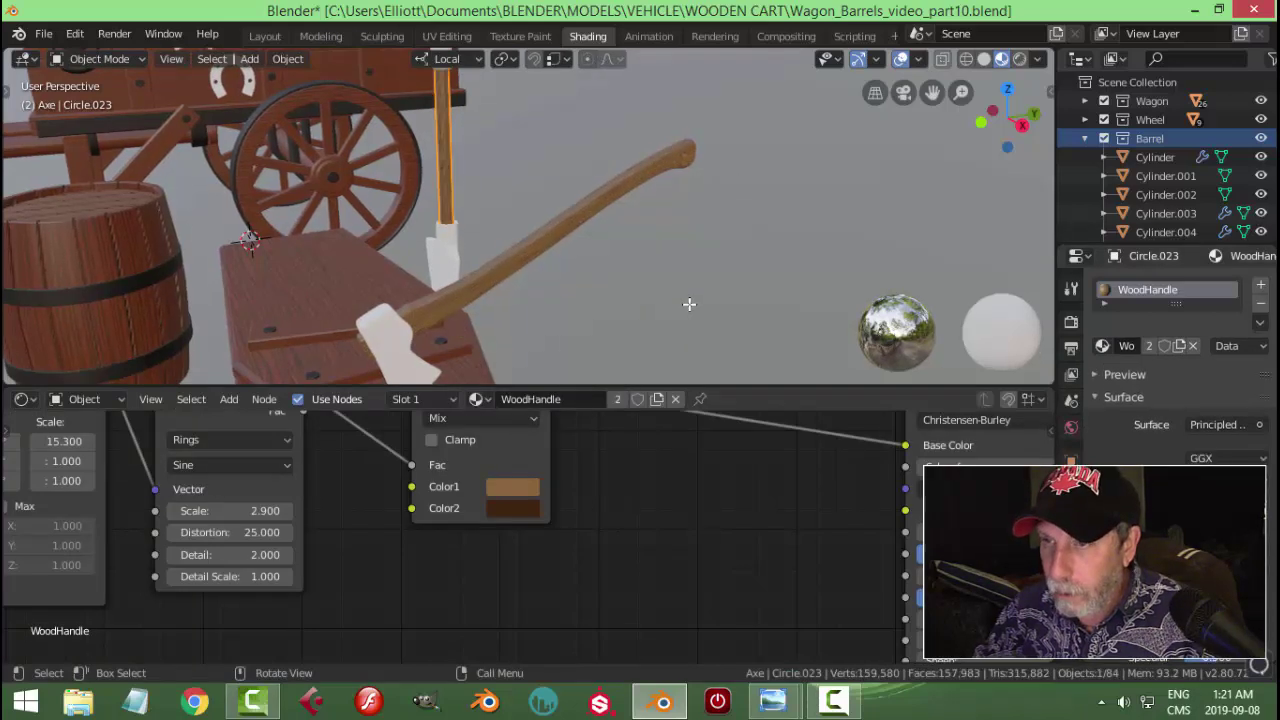
pyautogui.hotkey('alt', 'a')
# Step: Assign the existing Metal material to the shovel blade and to the axe head
pyautogui.moveTo(519, 226); pyautogui.dragTo(545, 265, button='middle')
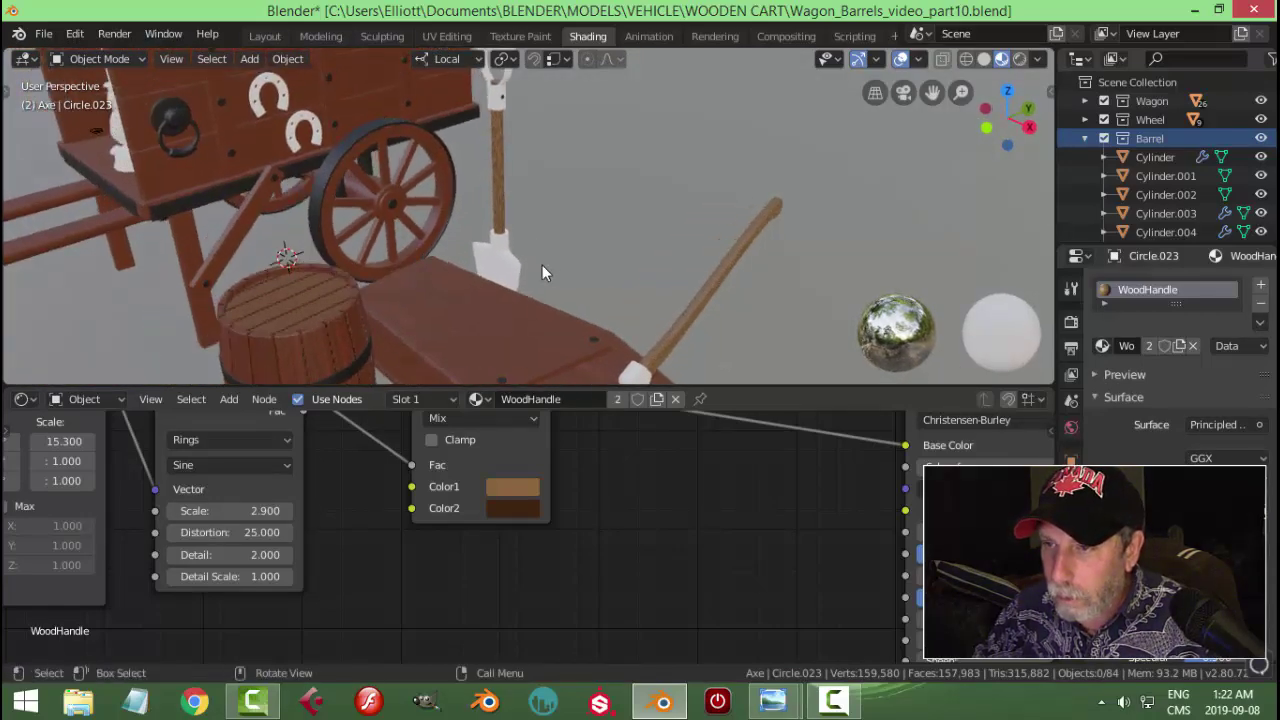
pyautogui.click(515, 267)
pyautogui.click(1103, 345)
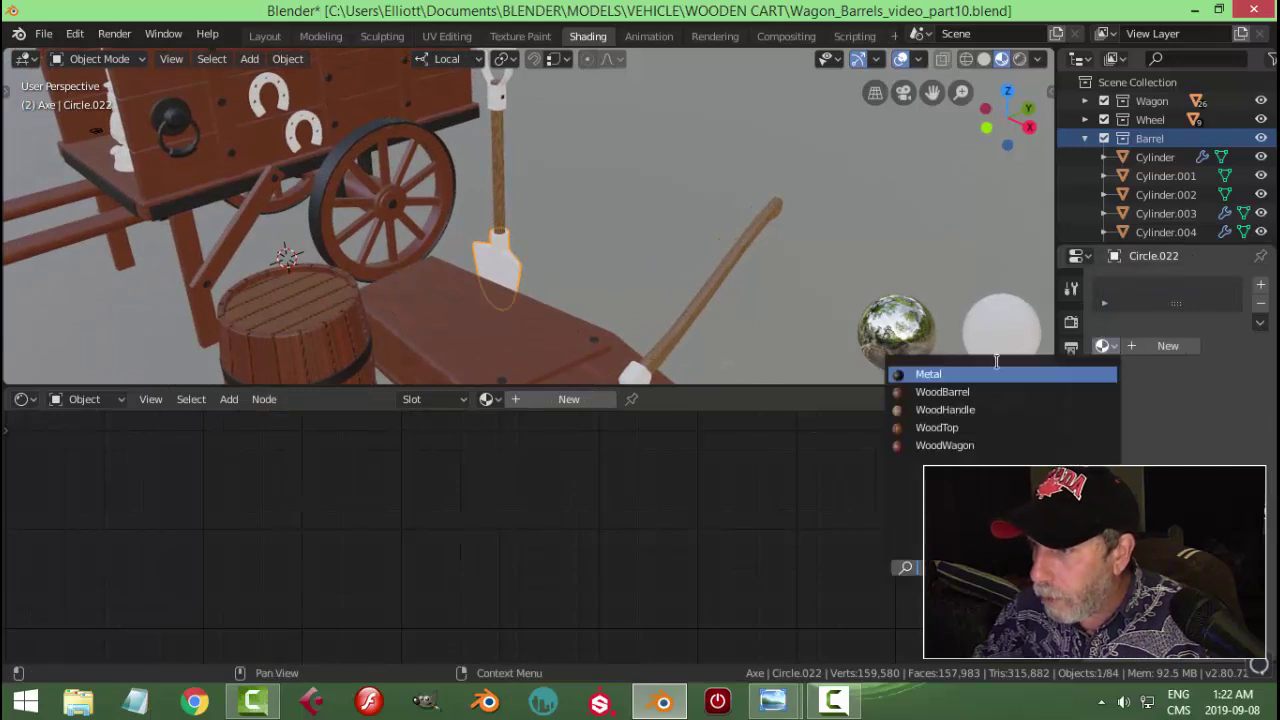
pyautogui.click(988, 373)
pyautogui.click(648, 374)
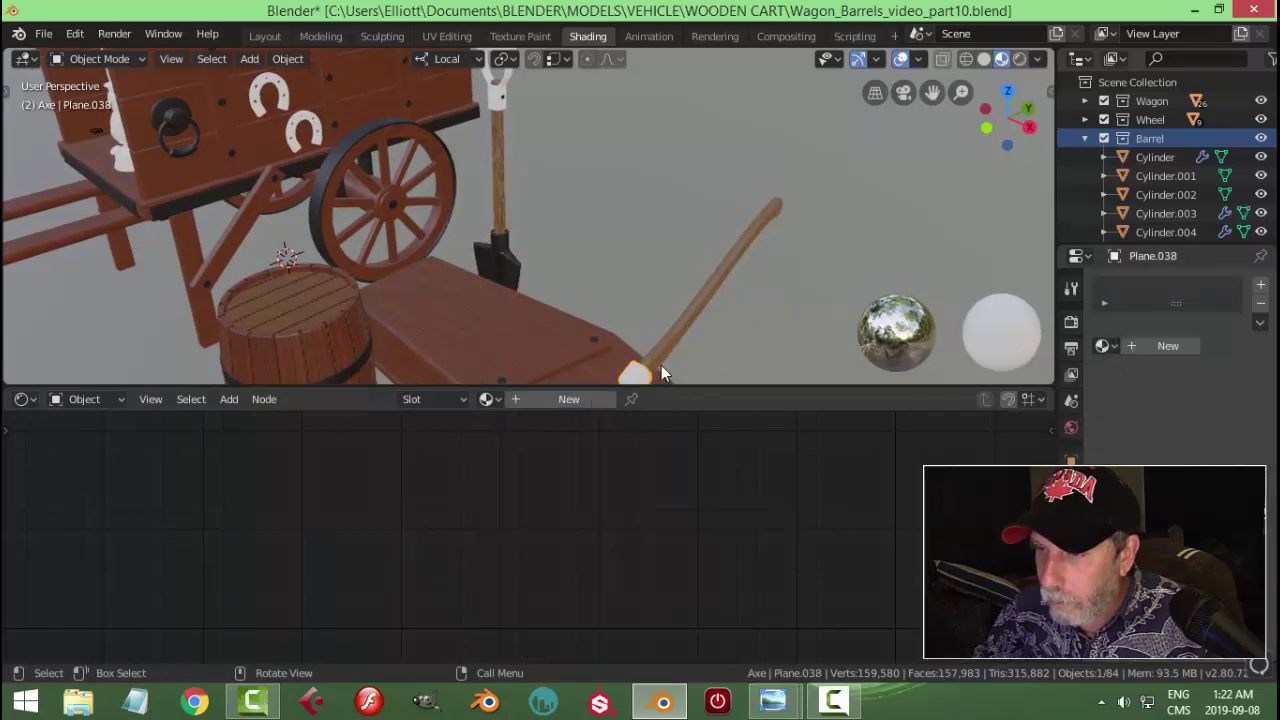
pyautogui.click(1103, 345)
pyautogui.click(929, 373)
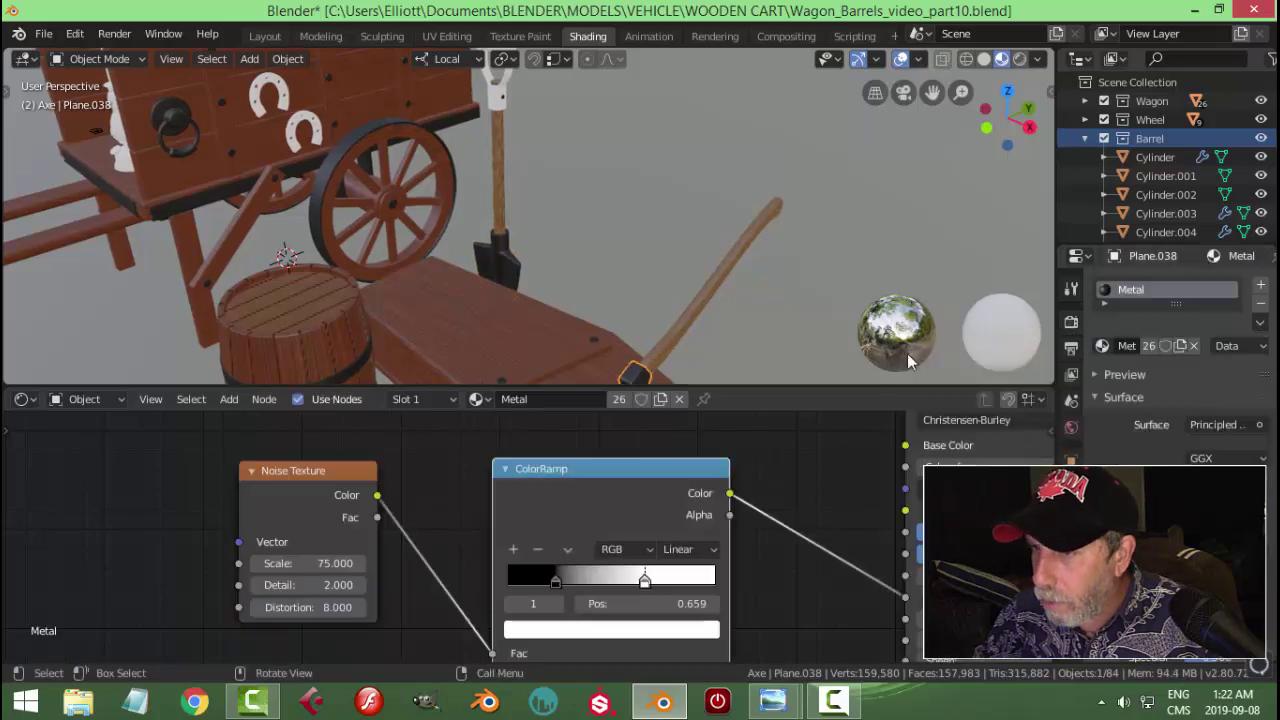
# Step: Assign the Metal material to the forked bracket at the upper end of the shovel shaft and deselect it
pyautogui.click(498, 106)
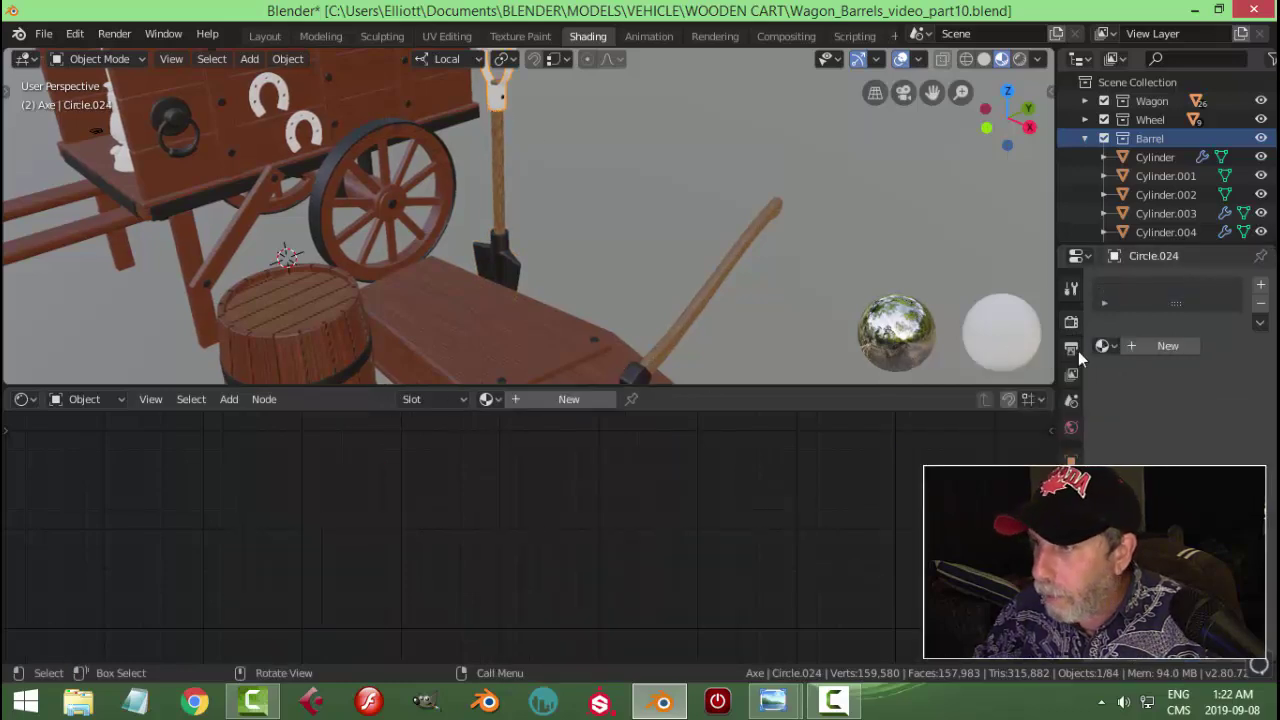
pyautogui.click(1103, 345)
pyautogui.click(1014, 373)
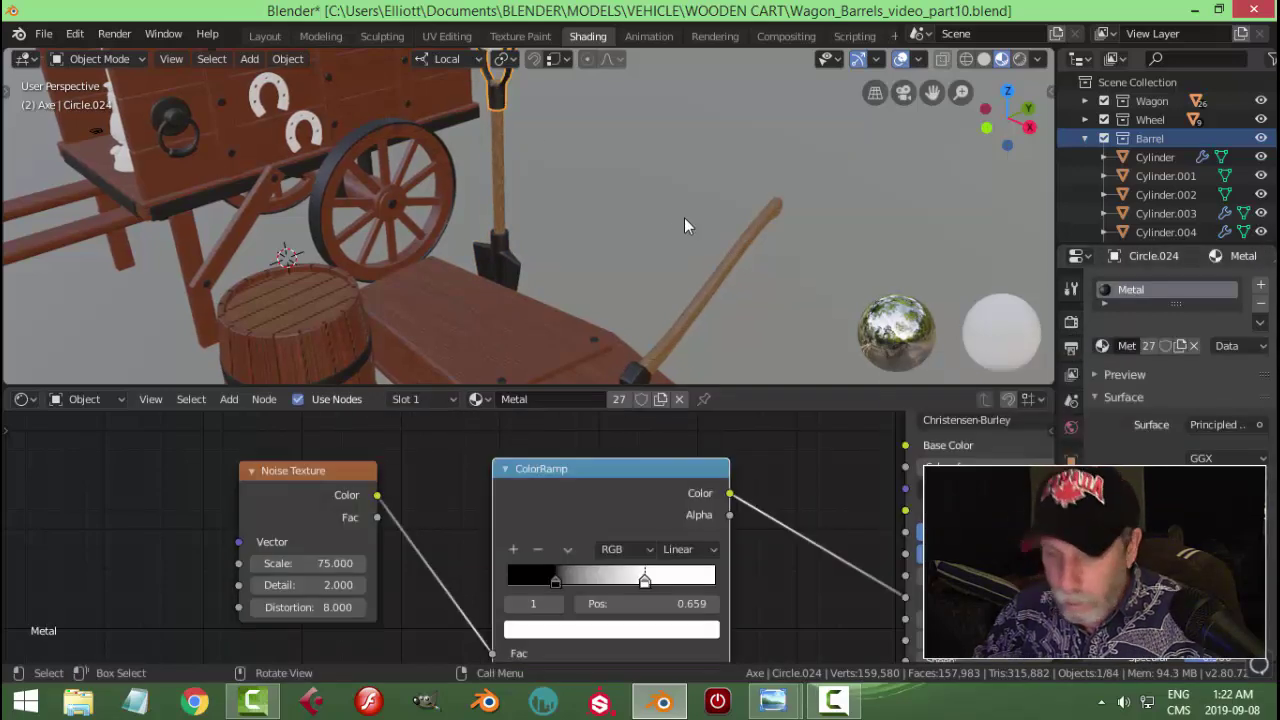
pyautogui.click(643, 211)
pyautogui.moveTo(642, 217)
pyautogui.mouseDown(button='middle')
pyautogui.moveTo(633, 207)
pyautogui.moveTo(649, 233)
pyautogui.moveTo(637, 242)
pyautogui.mouseUp(button='middle')
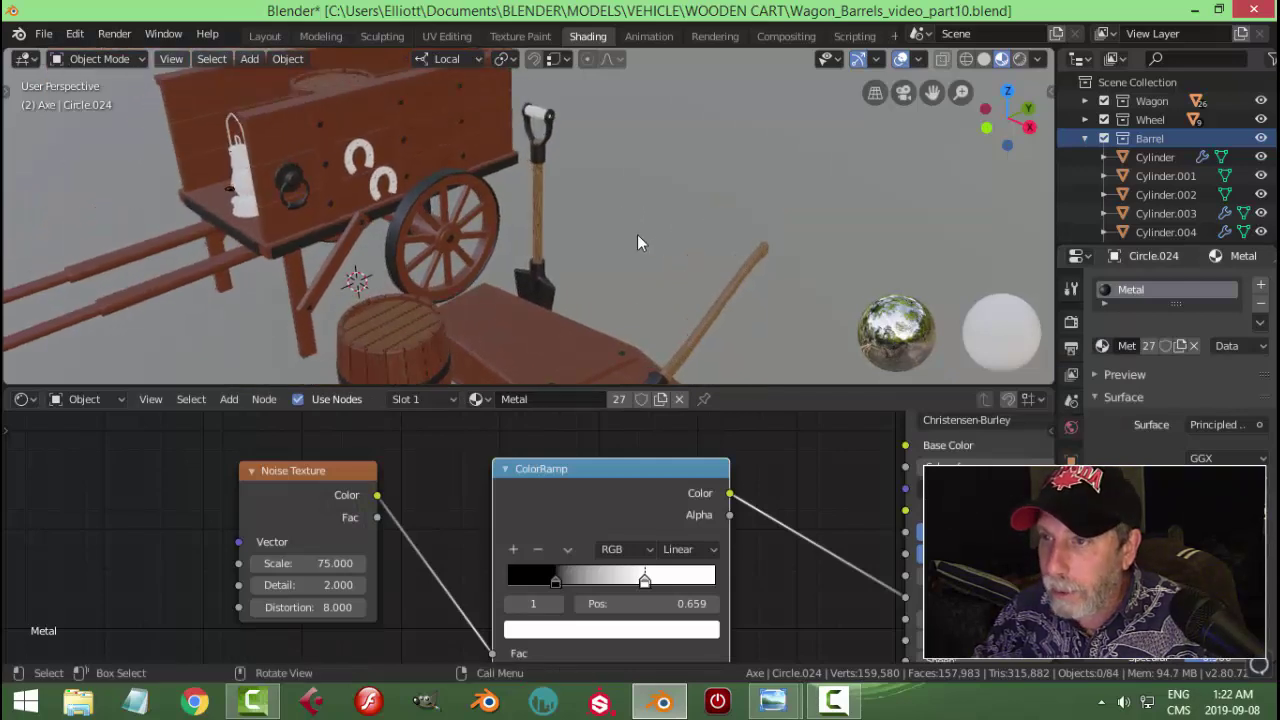
# Step: Make an independent copy of the shovel bracket's Metal material and rename it Metal2
pyautogui.click(535, 155)
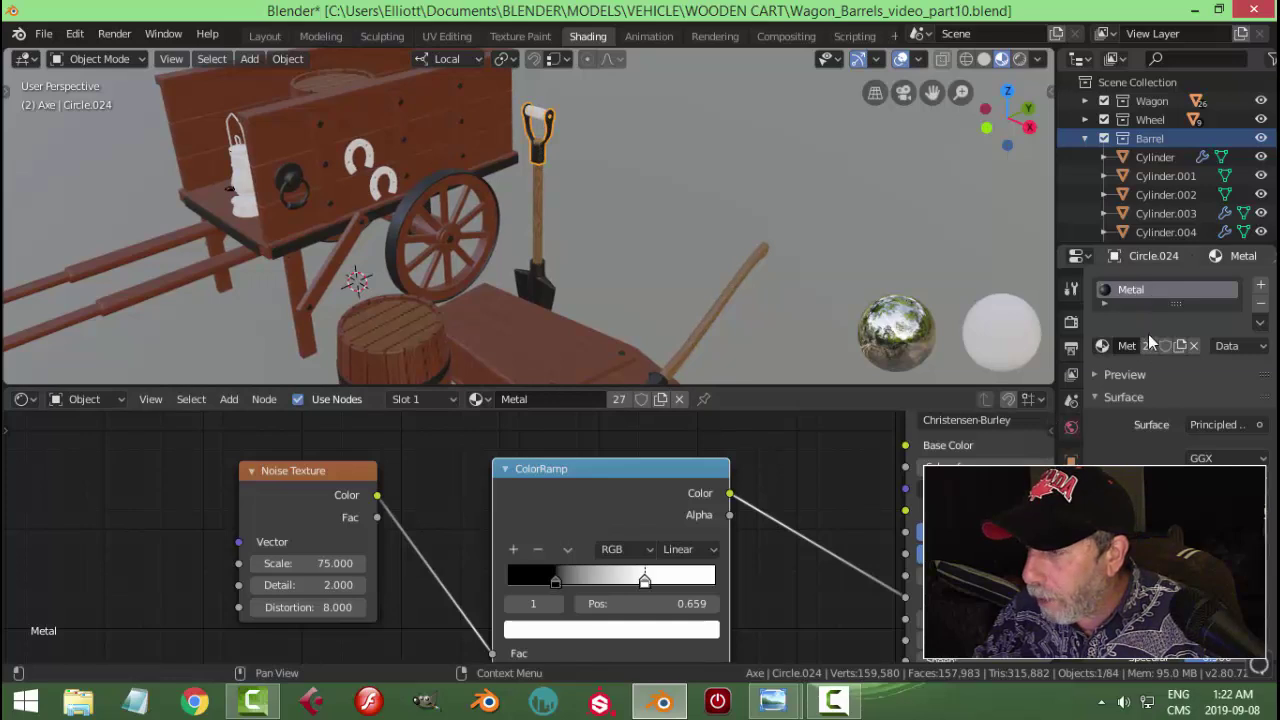
pyautogui.click(1180, 345)
pyautogui.doubleClick(1175, 291)
pyautogui.click(1175, 291)
pyautogui.press('BackSpace')
pyautogui.press('BackSpace')
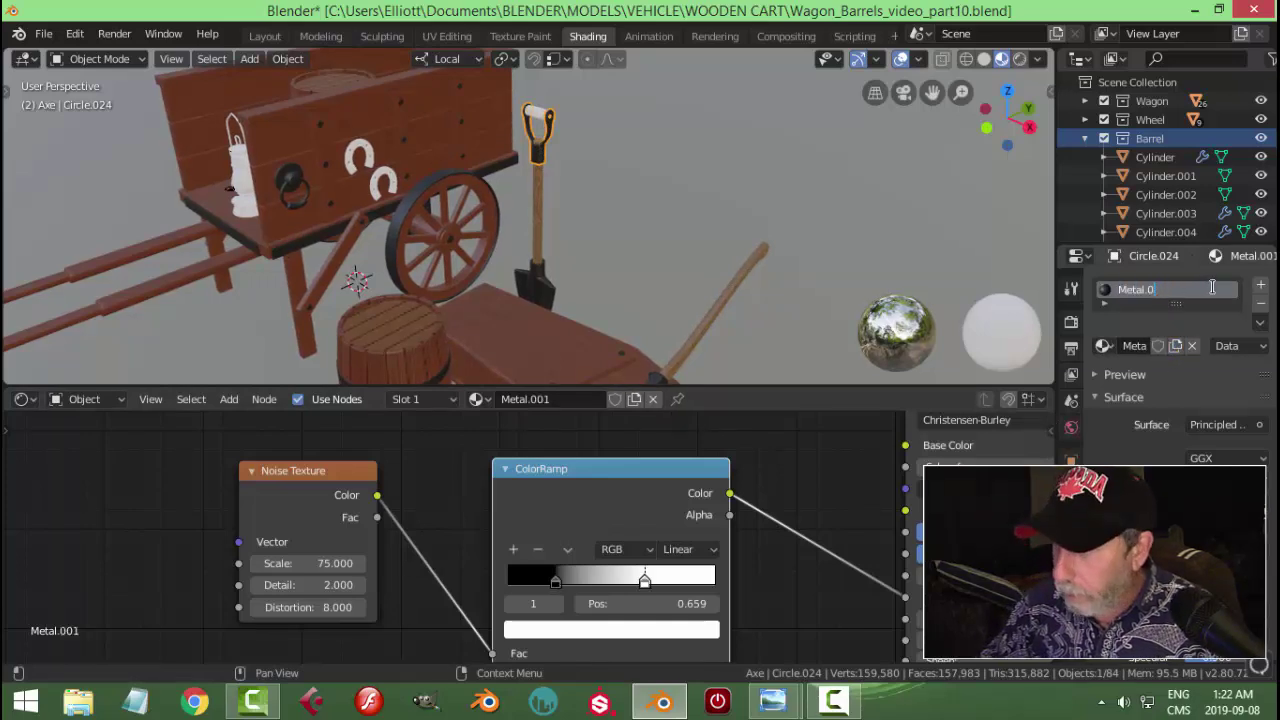
pyautogui.write('2')
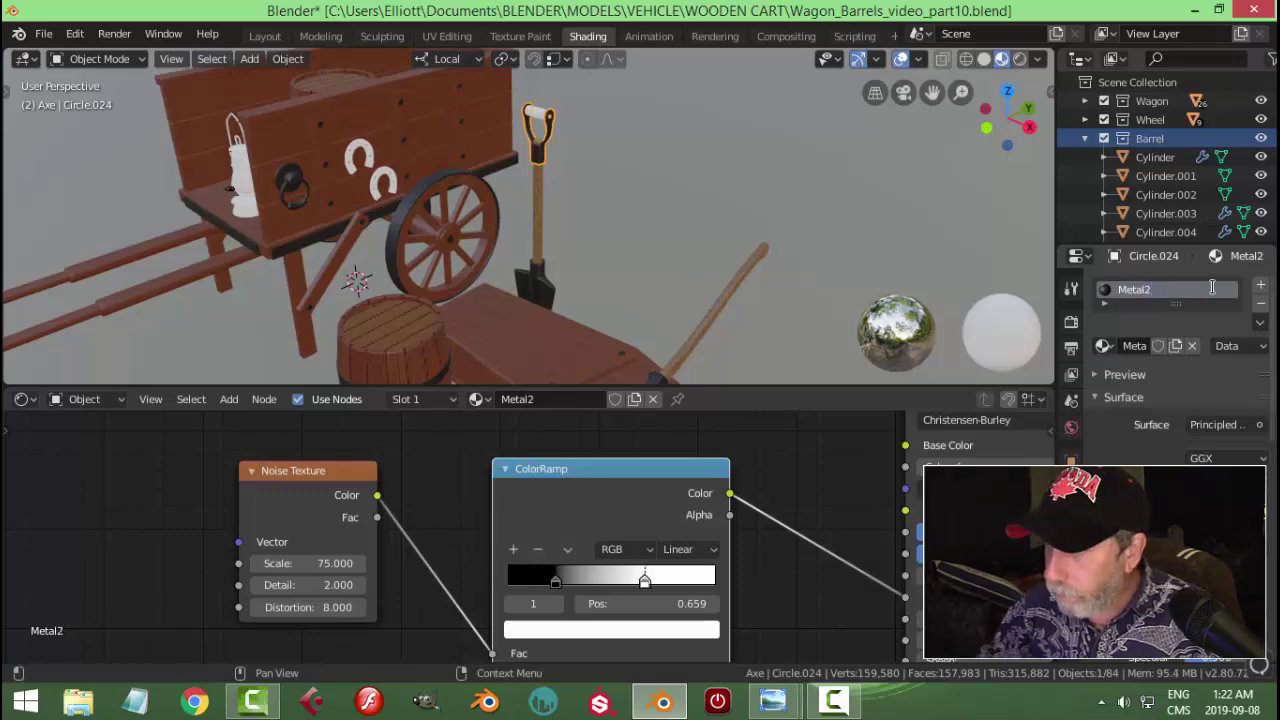
pyautogui.press('Return')
# Step: Lighten the Base Color of the Metal2 material's Principled BSDF to a light grey
pyautogui.scroll(-2, 812, 518)
pyautogui.moveTo(760, 556); pyautogui.dragTo(586, 516, button='middle')
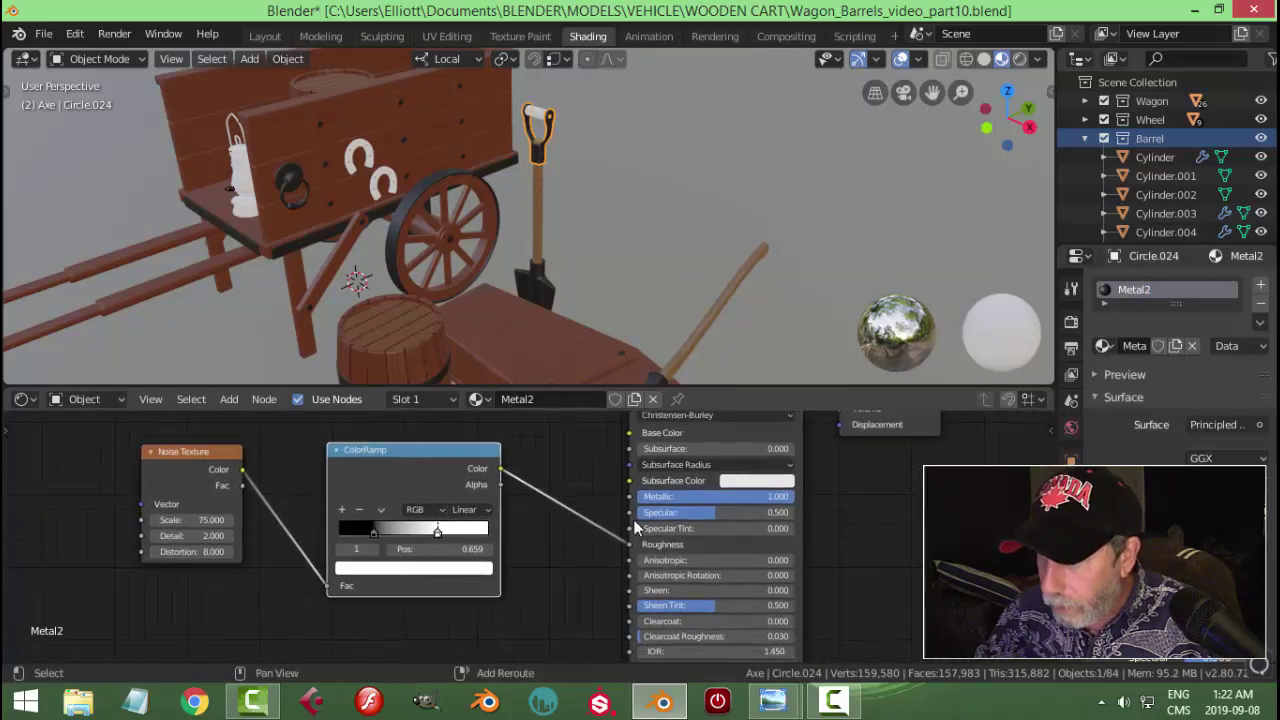
pyautogui.scroll(3, 818, 552)
pyautogui.scroll(1, 813, 557)
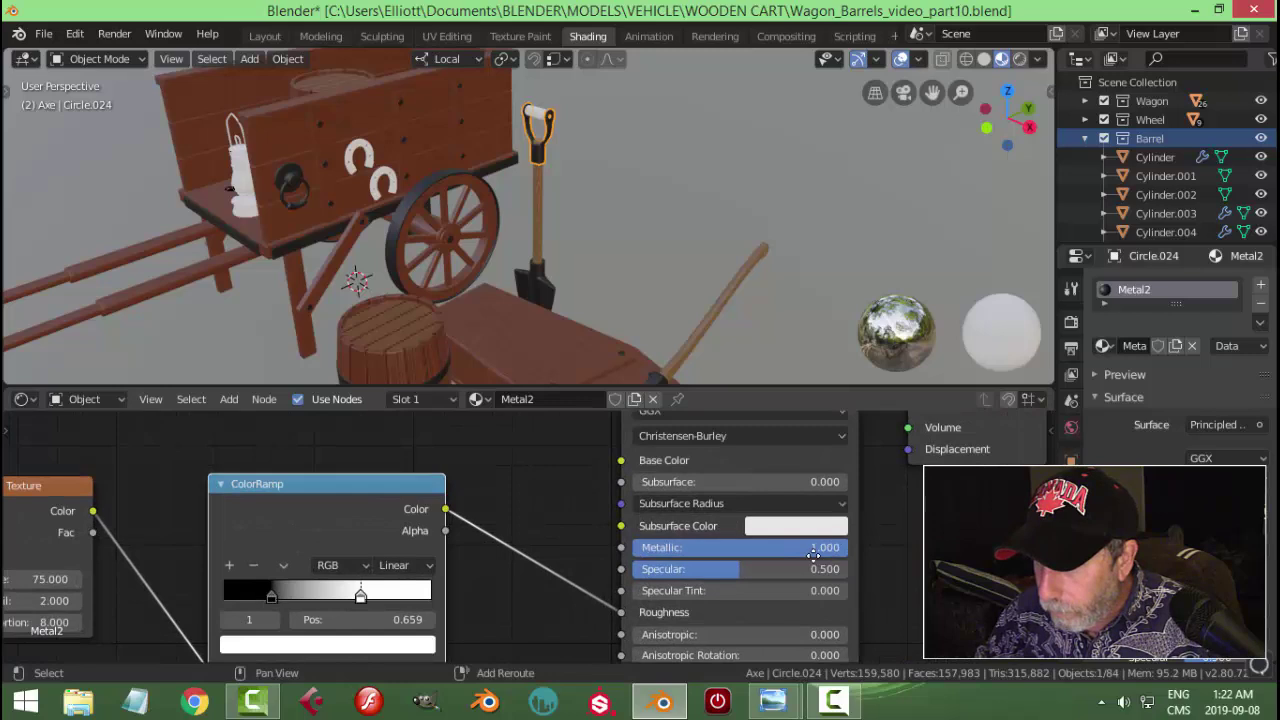
pyautogui.moveTo(790, 530); pyautogui.dragTo(738, 554, button='middle')
pyautogui.click(731, 490)
pyautogui.moveTo(868, 302); pyautogui.dragTo(863, 249)
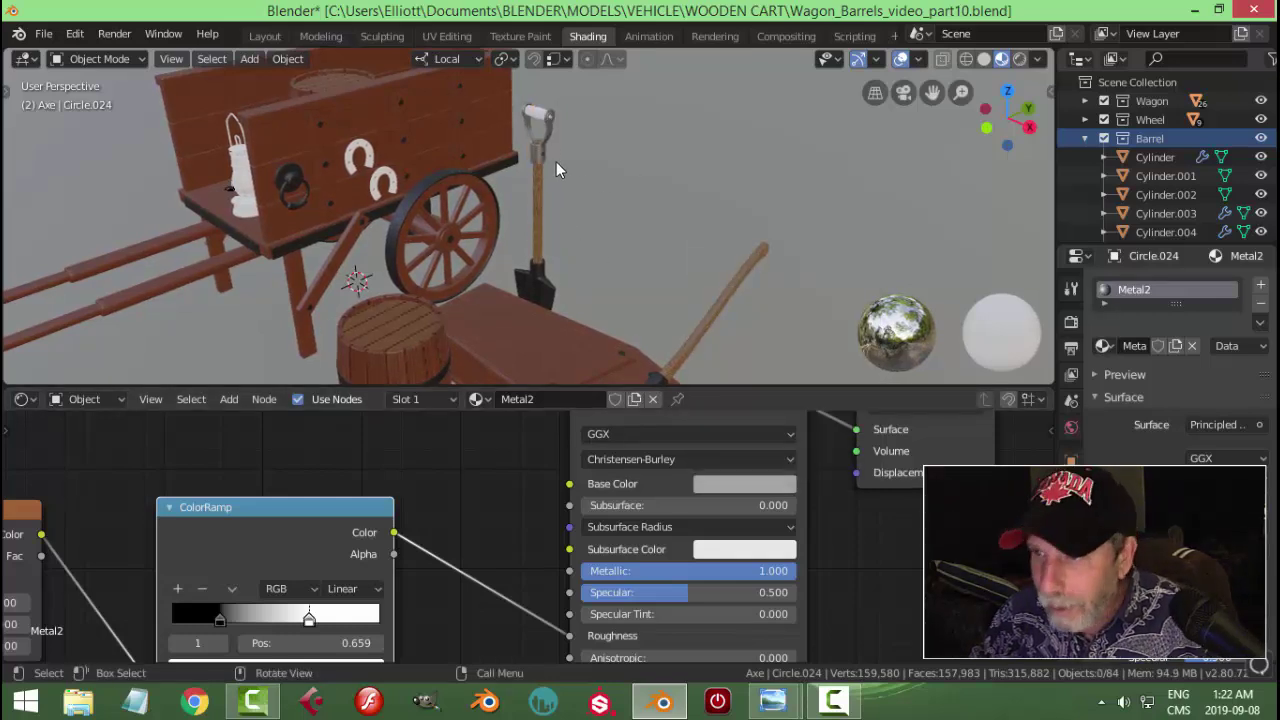
# Step: Unwrap the shovel's hand grip with Smart UV Project and assign it the WoodHandle material
pyautogui.click(535, 113)
pyautogui.press('Tab')
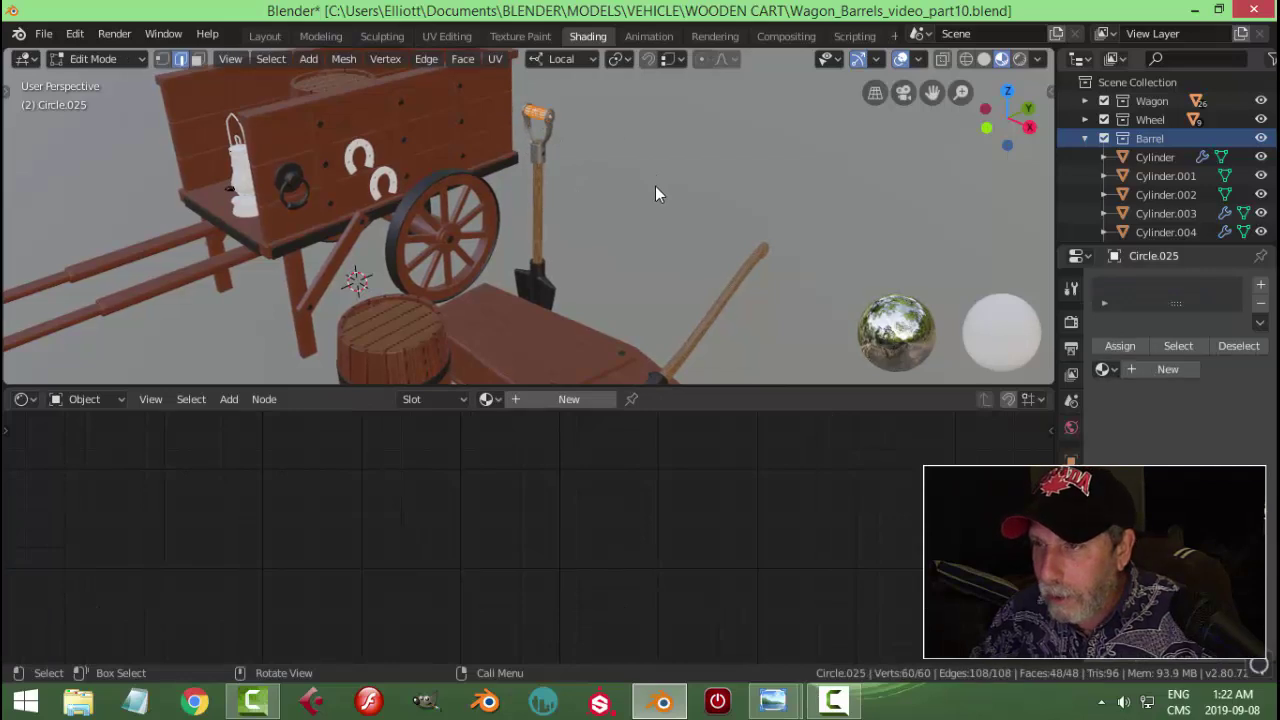
pyautogui.press('u')
pyautogui.click(655, 186)
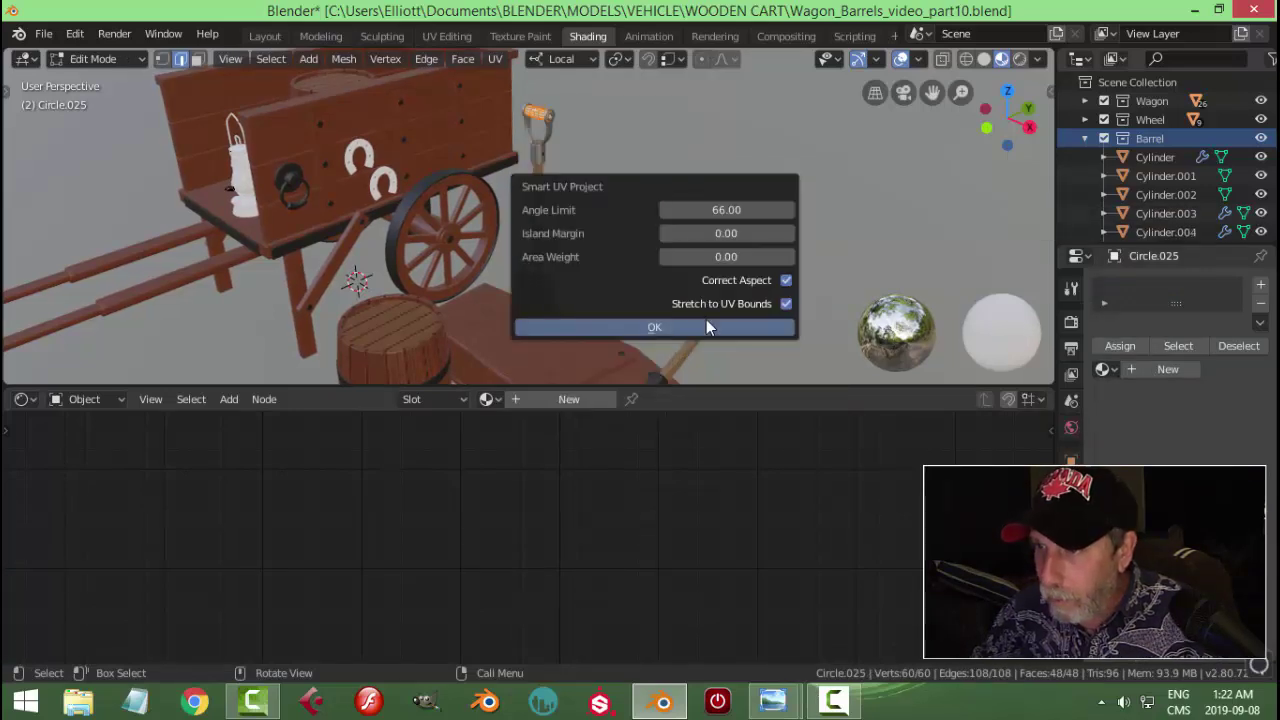
pyautogui.click(710, 325)
pyautogui.click(1103, 370)
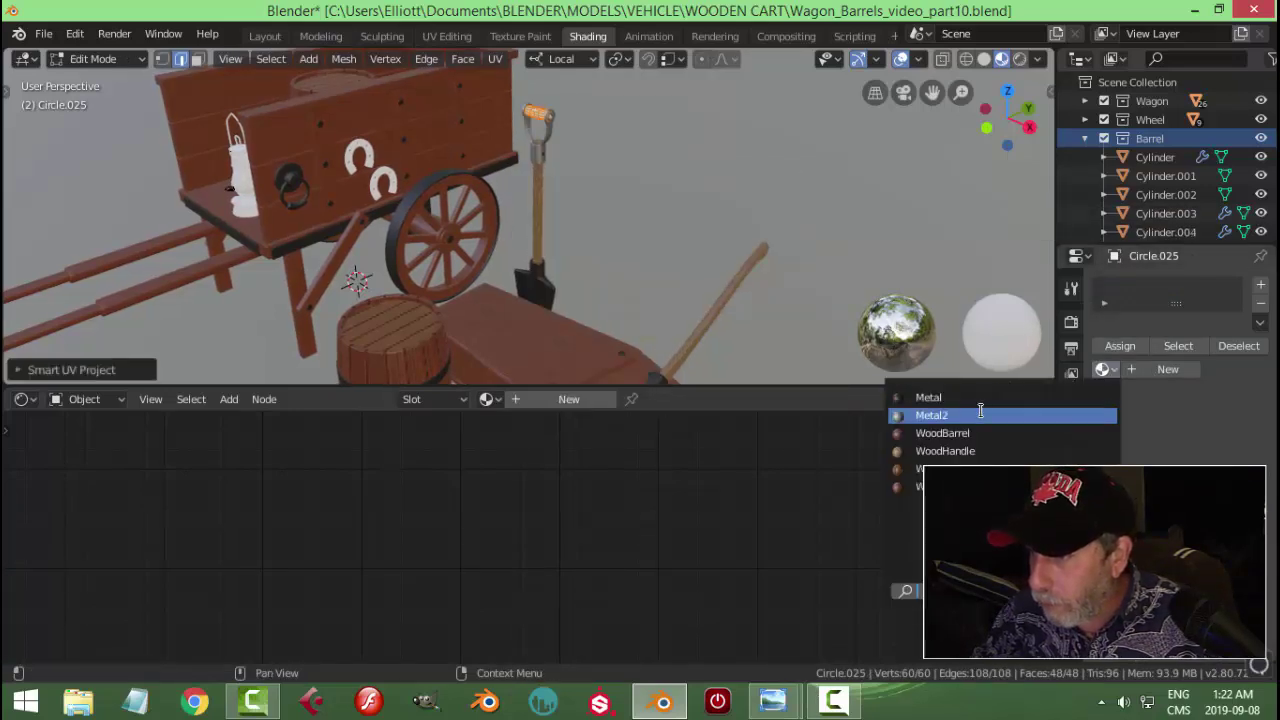
pyautogui.click(945, 451)
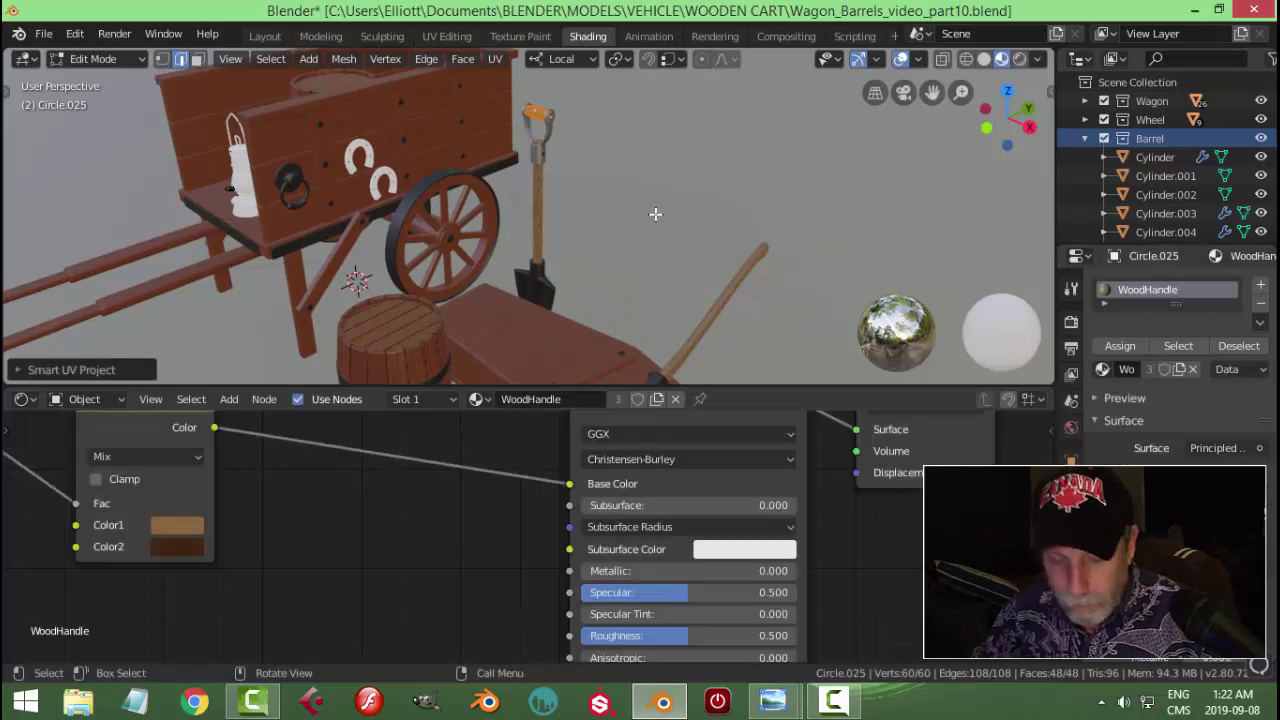
pyautogui.press('Tab')
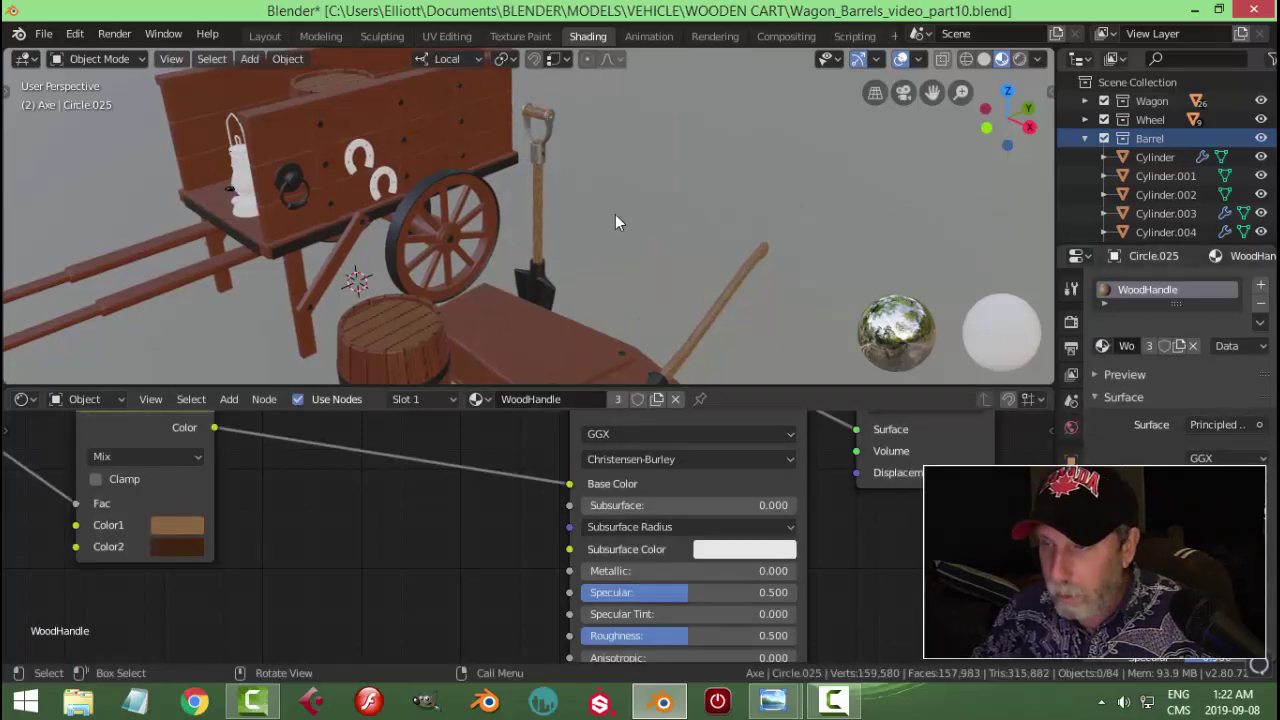
# Step: Assign the Metal material to the small inset piece at the crown of each of the two horseshoes on the wagon side
pyautogui.scroll(-2, 602, 216)
pyautogui.scroll(4, 560, 190)
pyautogui.click(511, 138)
pyautogui.scroll(6, 591, 183)
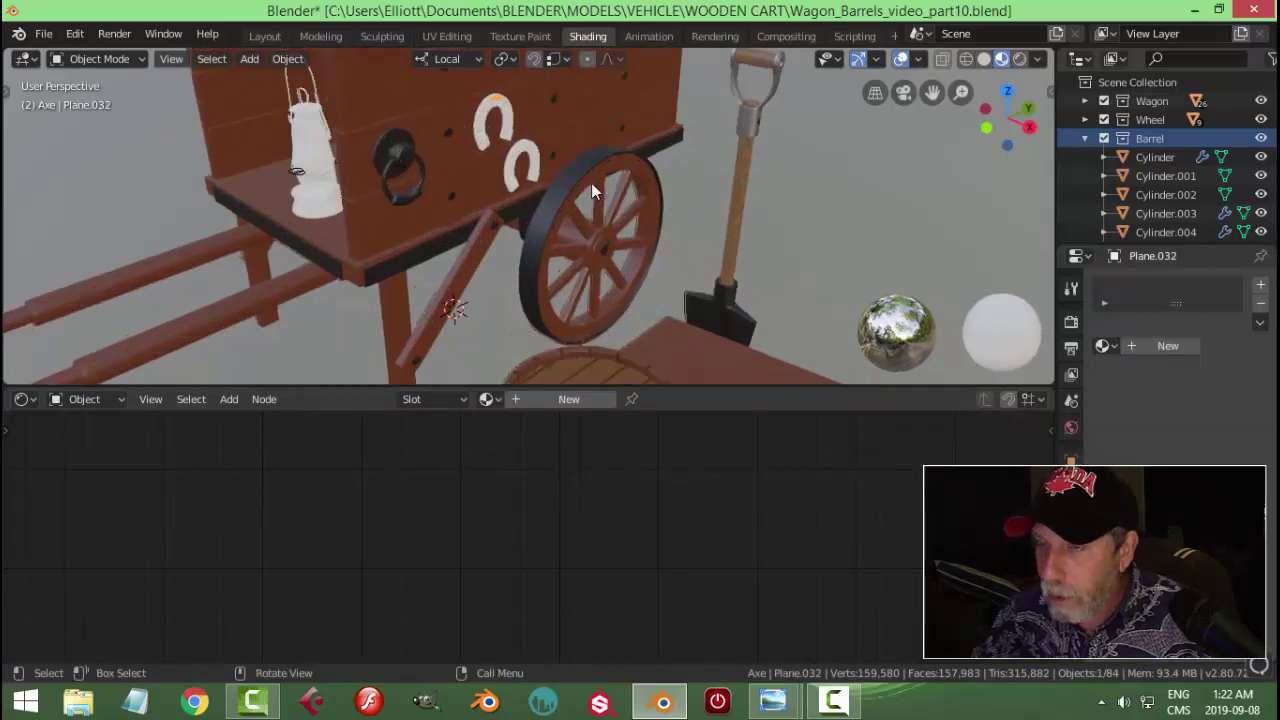
pyautogui.click(1106, 345)
pyautogui.click(994, 381)
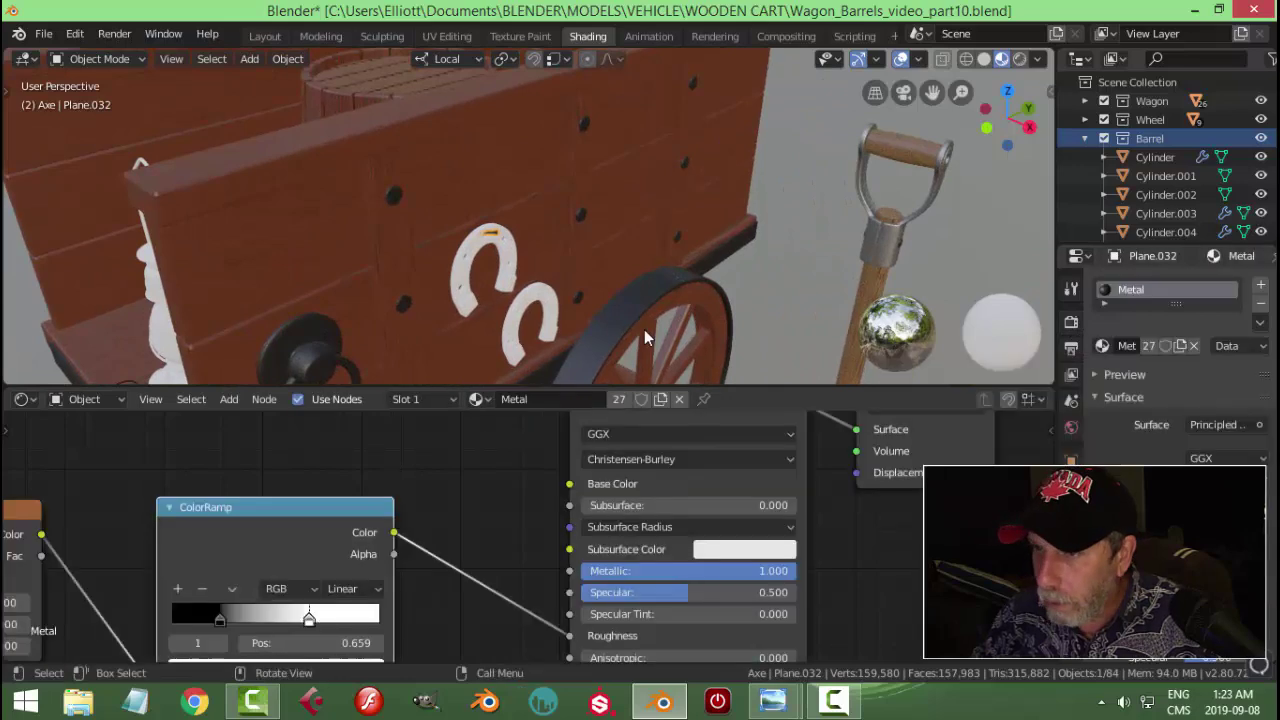
pyautogui.click(536, 293)
pyautogui.click(1106, 345)
pyautogui.click(1000, 369)
# Step: Assign the Metal2 material to the bodies of both horseshoes and clear the selection
pyautogui.click(497, 256)
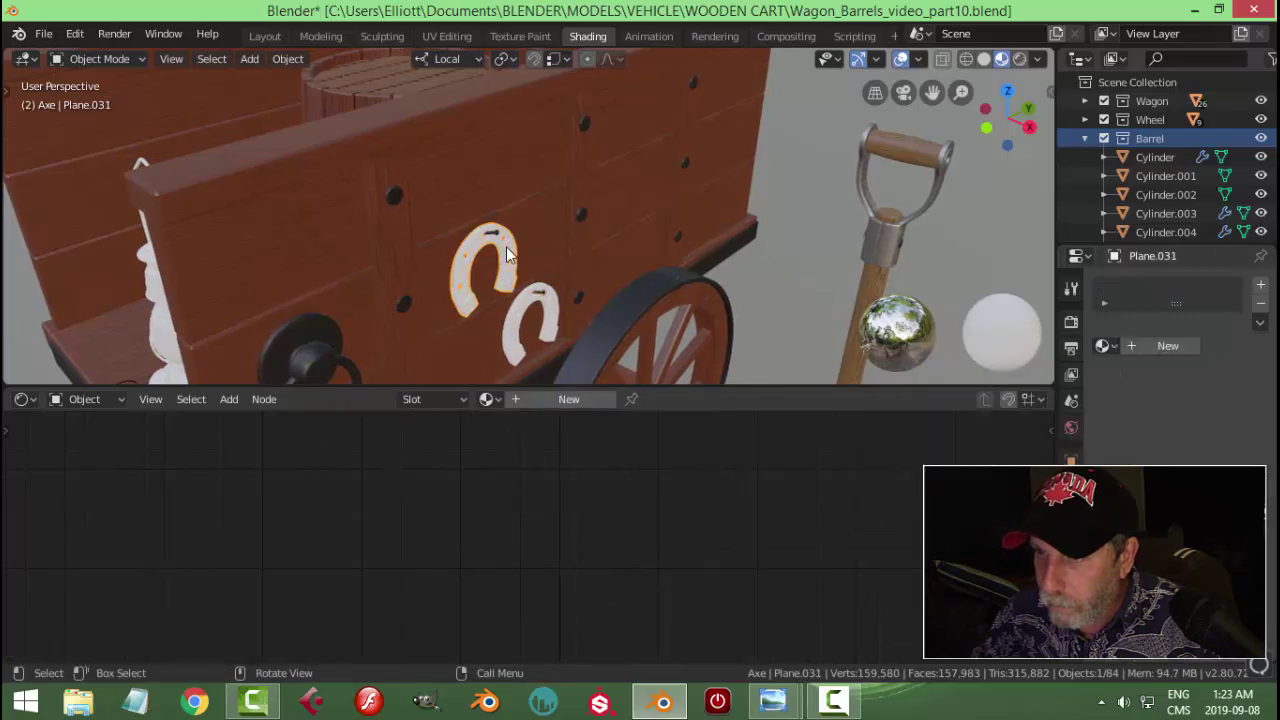
pyautogui.click(1104, 345)
pyautogui.click(990, 391)
pyautogui.click(550, 320)
pyautogui.click(1104, 345)
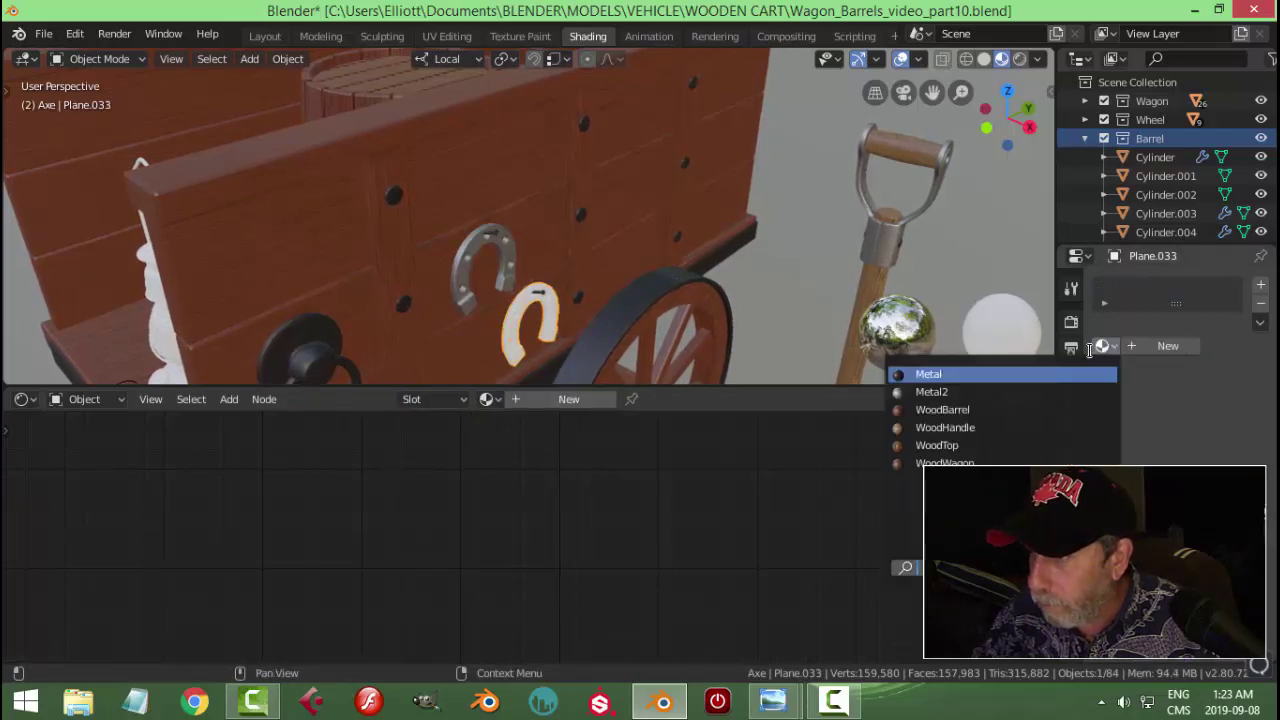
pyautogui.click(962, 392)
pyautogui.hotkey('alt', 'a')
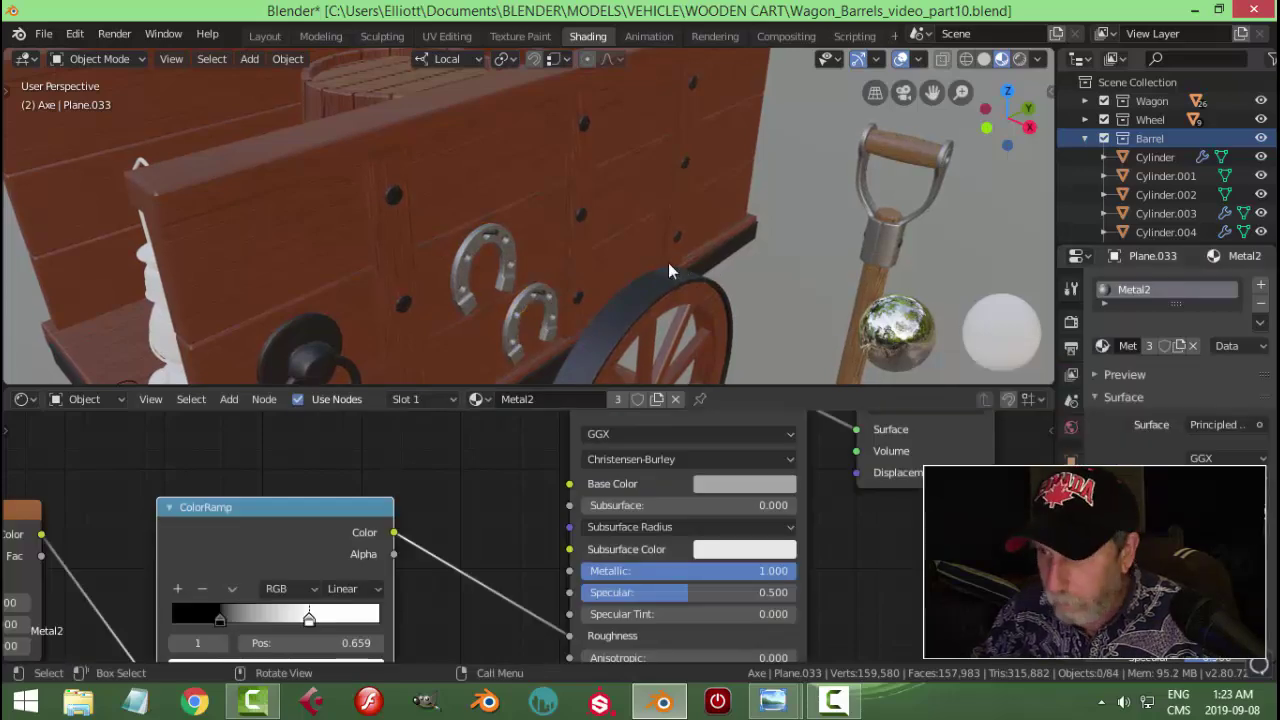
# Step: Assign the Metal2 material to the lantern's wire carrying handle and its upper body
pyautogui.scroll(-4, 679, 264)
pyautogui.moveTo(549, 281)
pyautogui.mouseDown(button='middle')
pyautogui.moveTo(462, 286)
pyautogui.moveTo(558, 277)
pyautogui.mouseUp(button='middle')
pyautogui.scroll(5, 558, 277)
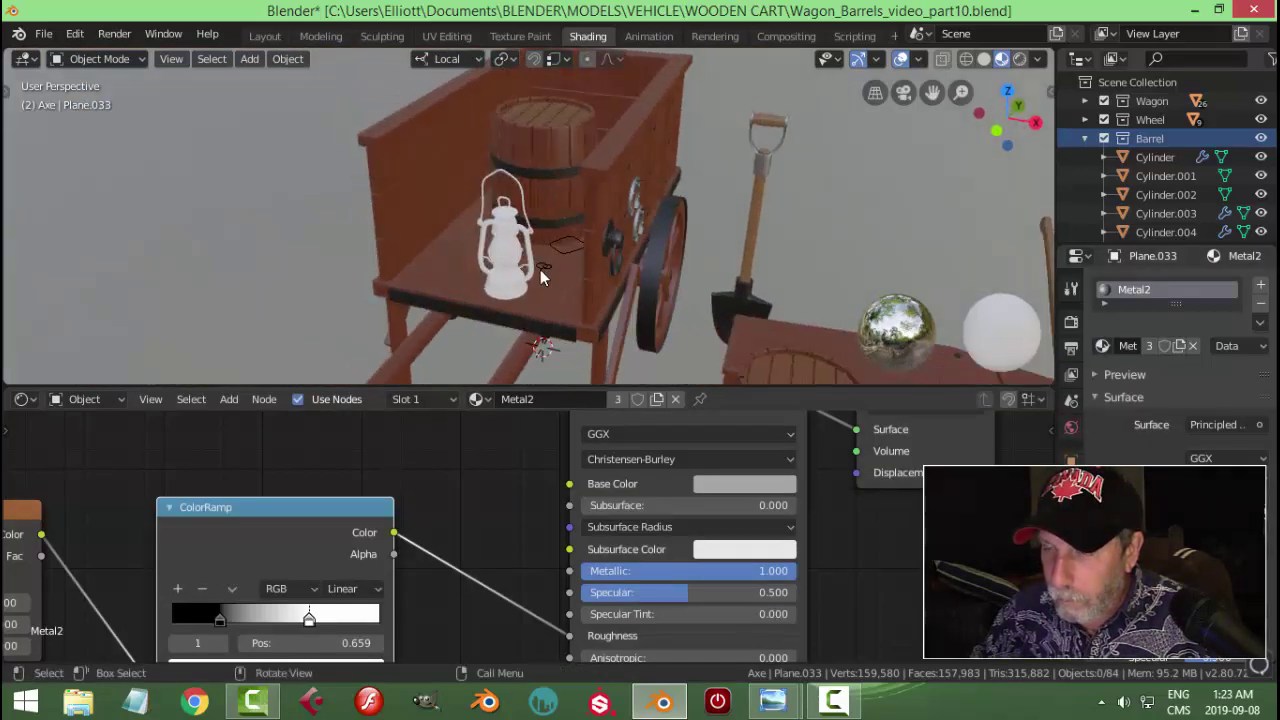
pyautogui.click(500, 155)
pyautogui.click(1102, 346)
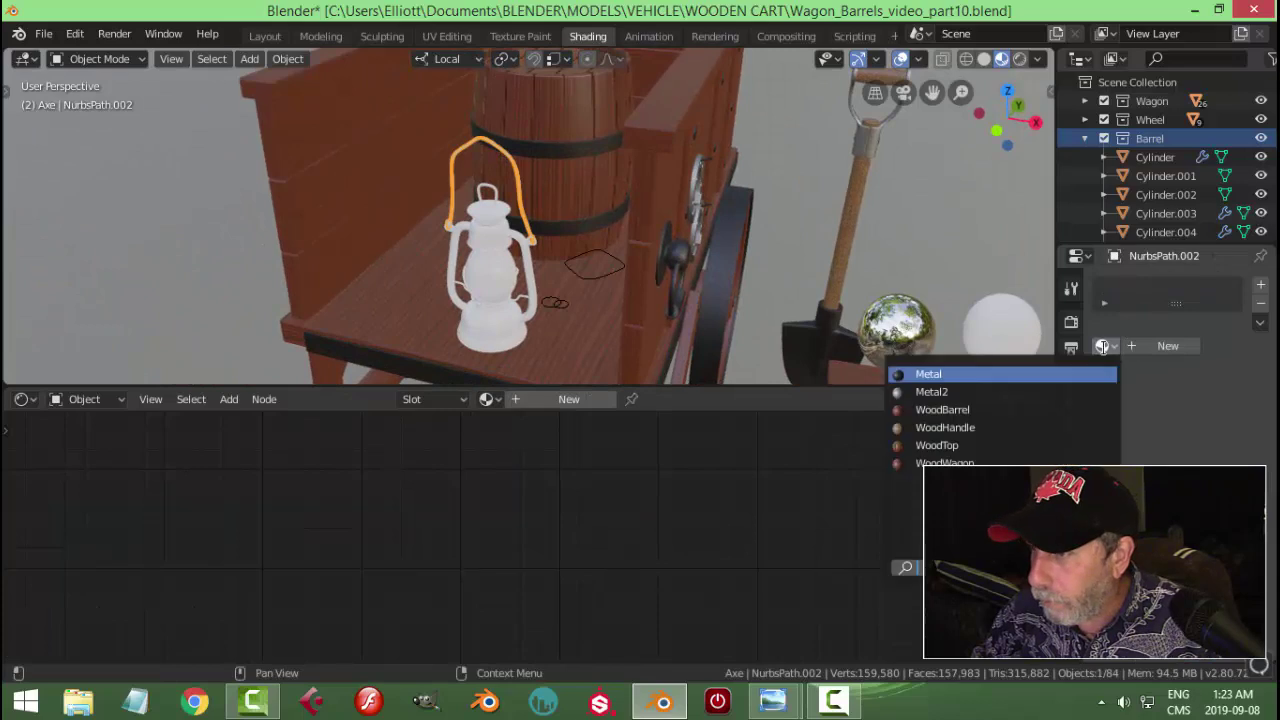
pyautogui.click(985, 392)
pyautogui.click(488, 213)
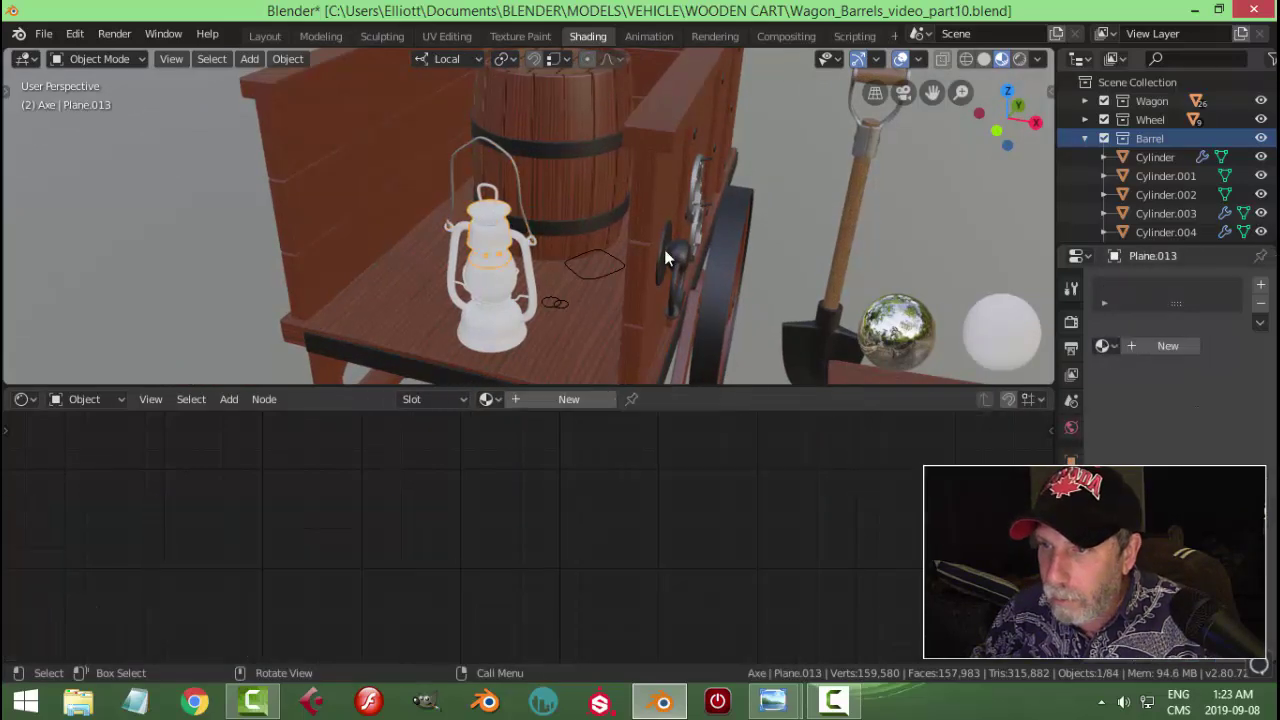
pyautogui.click(1102, 346)
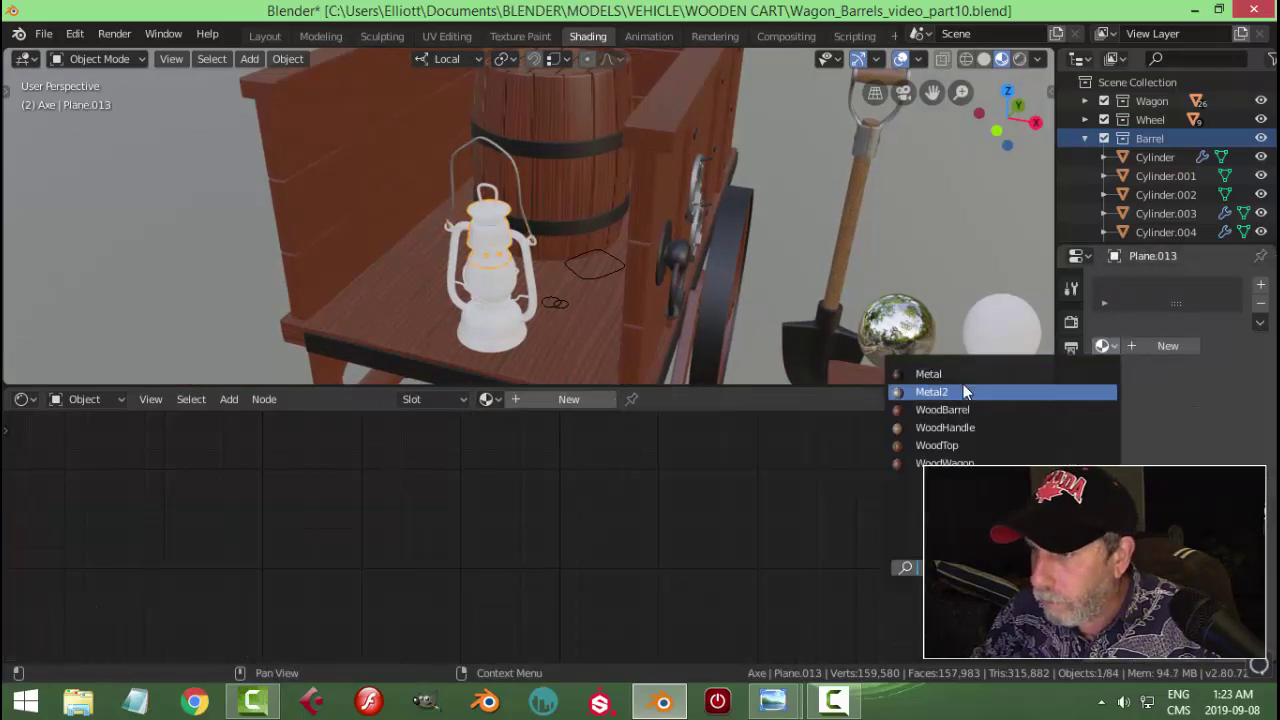
pyautogui.click(965, 392)
# Step: Assign the Metal2 material to the small loop on the lantern's cap and to both of its side tubes
pyautogui.scroll(3, 553, 264)
pyautogui.click(405, 150)
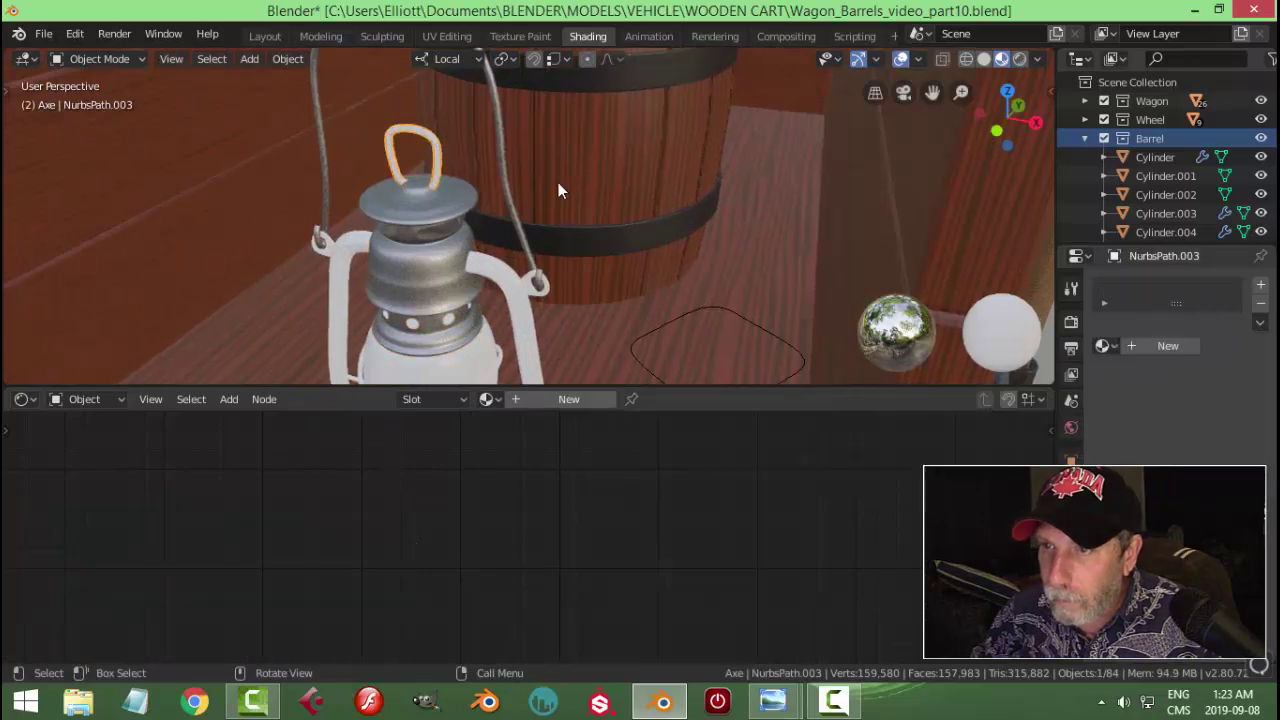
pyautogui.click(1103, 346)
pyautogui.click(975, 392)
pyautogui.click(527, 287)
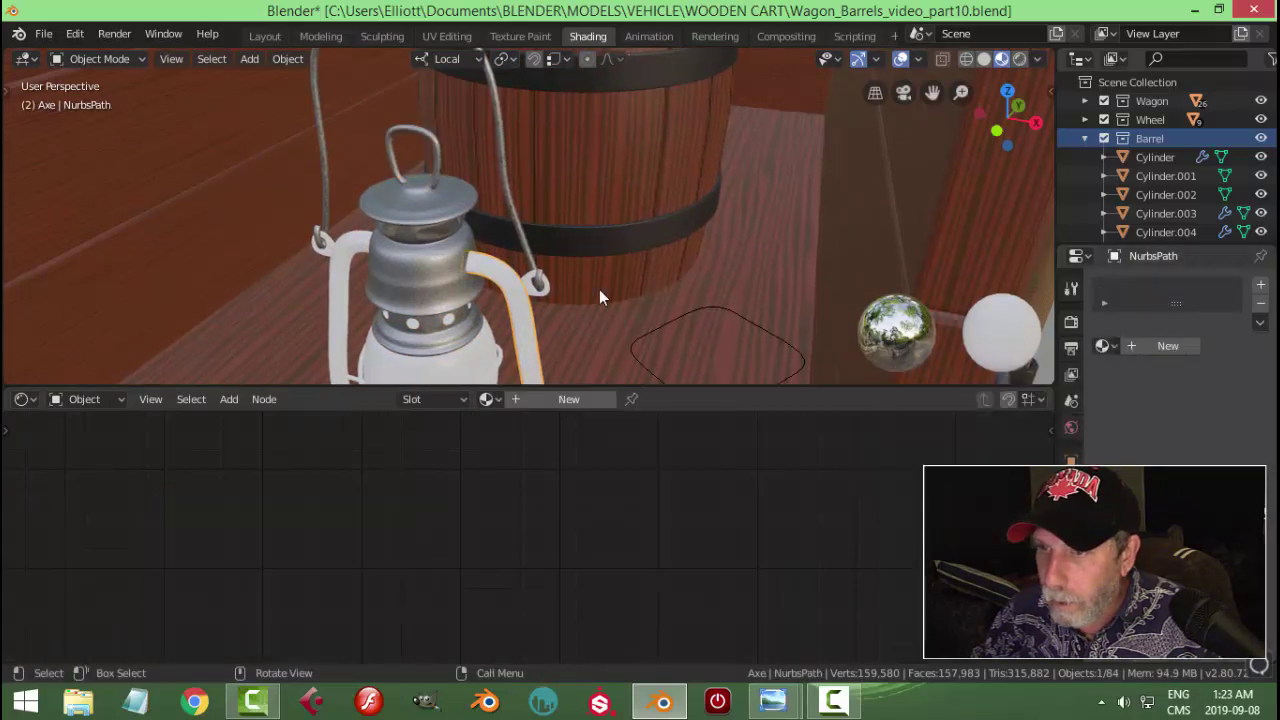
pyautogui.click(1102, 346)
pyautogui.click(998, 390)
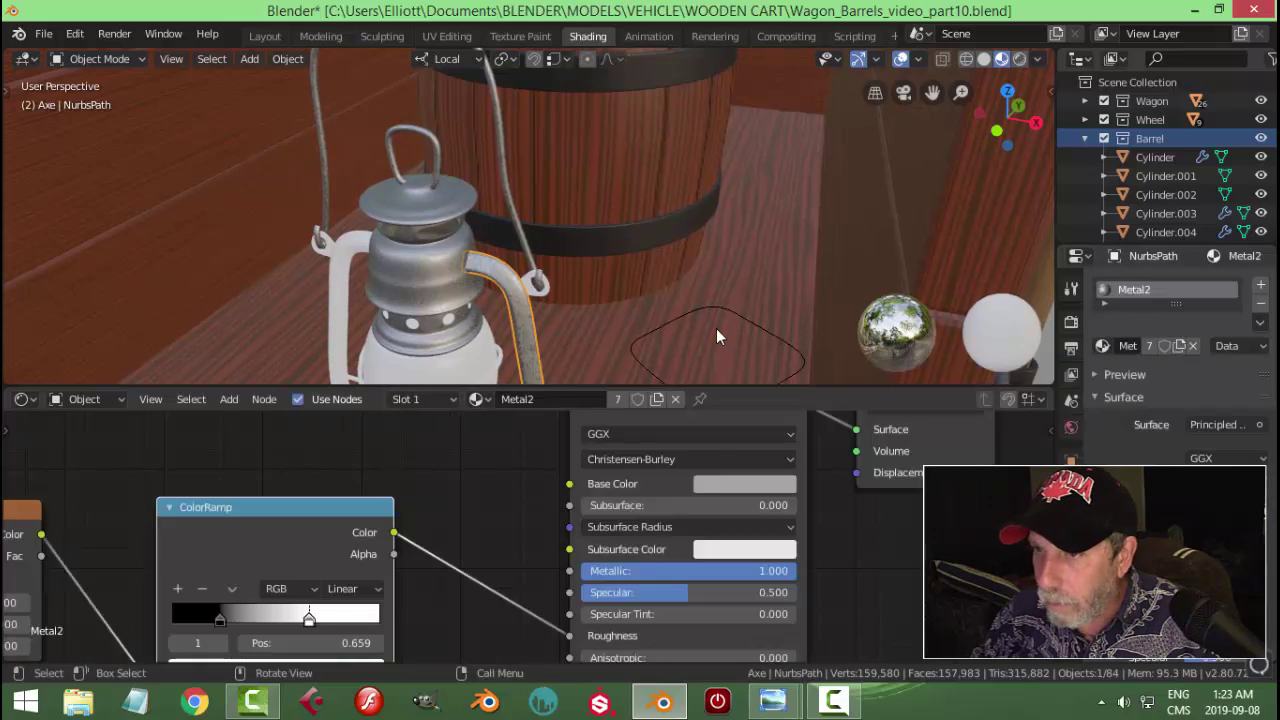
pyautogui.click(338, 268)
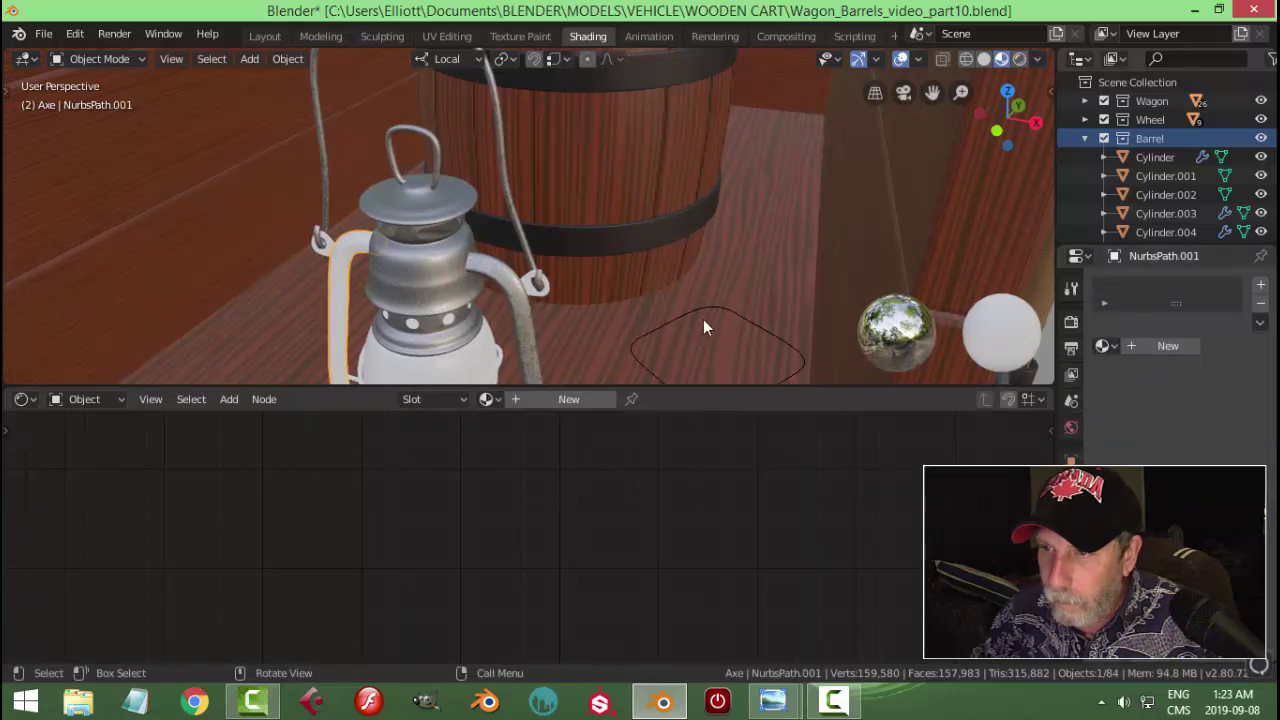
pyautogui.click(1102, 346)
pyautogui.click(980, 392)
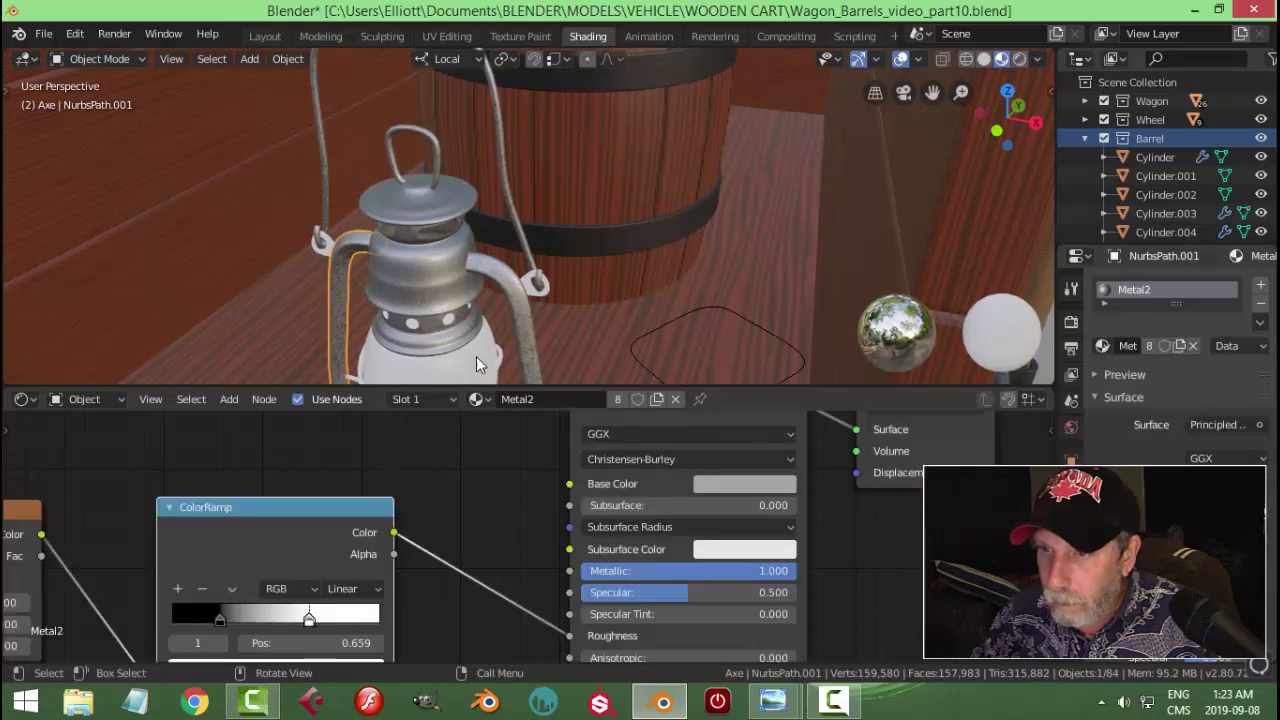
# Step: Assign the Metal2 material to the two eyelets that hold the ends of the lantern's carrying handle
pyautogui.click(325, 253)
pyautogui.click(1100, 348)
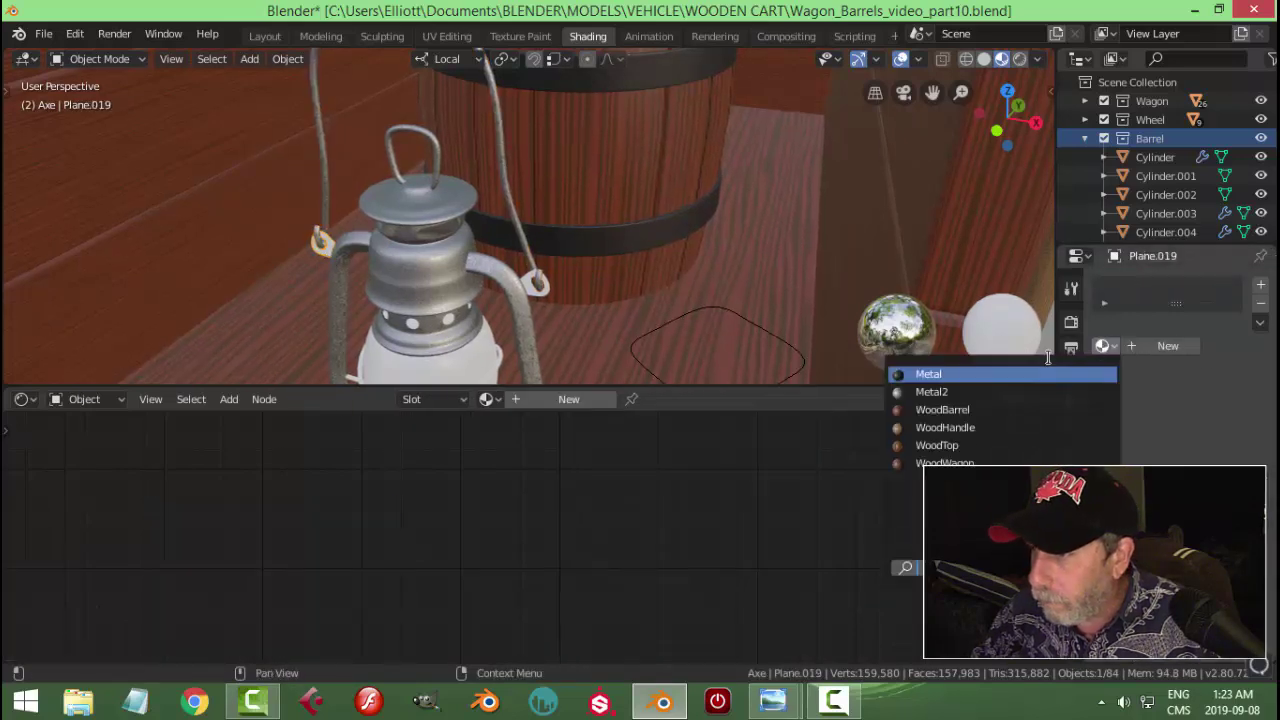
pyautogui.click(975, 391)
pyautogui.click(532, 291)
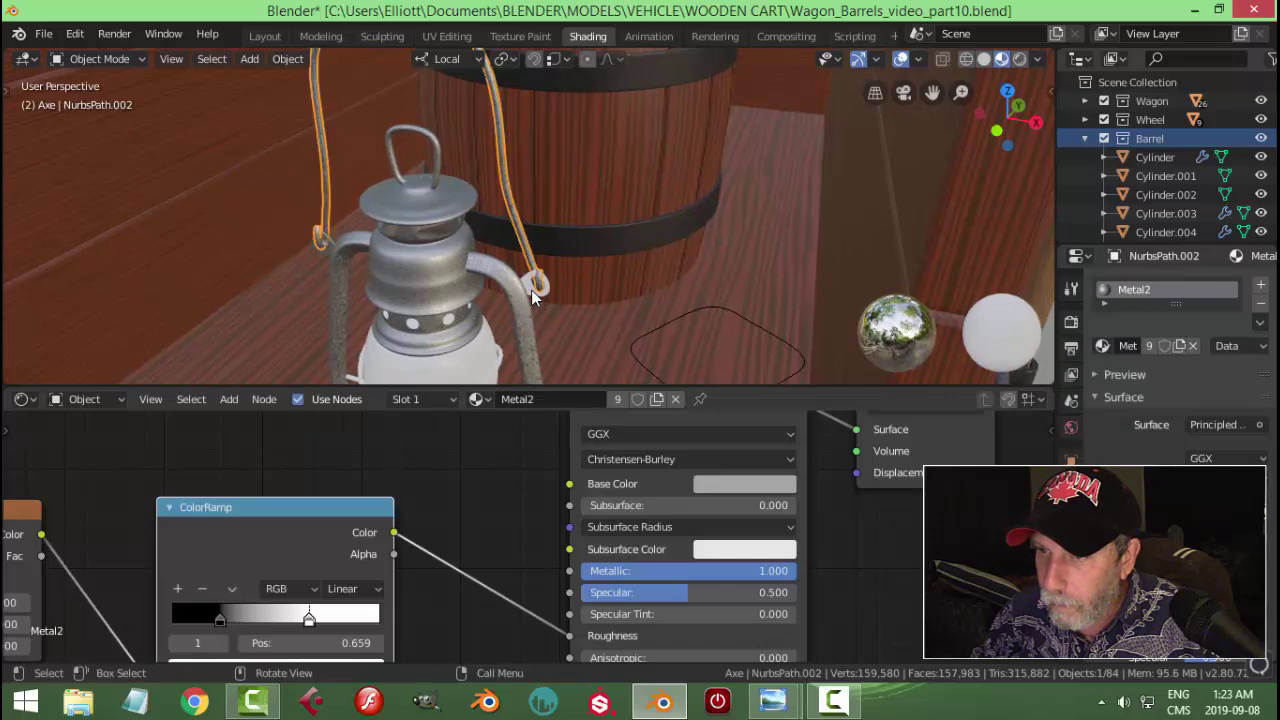
pyautogui.click(531, 285)
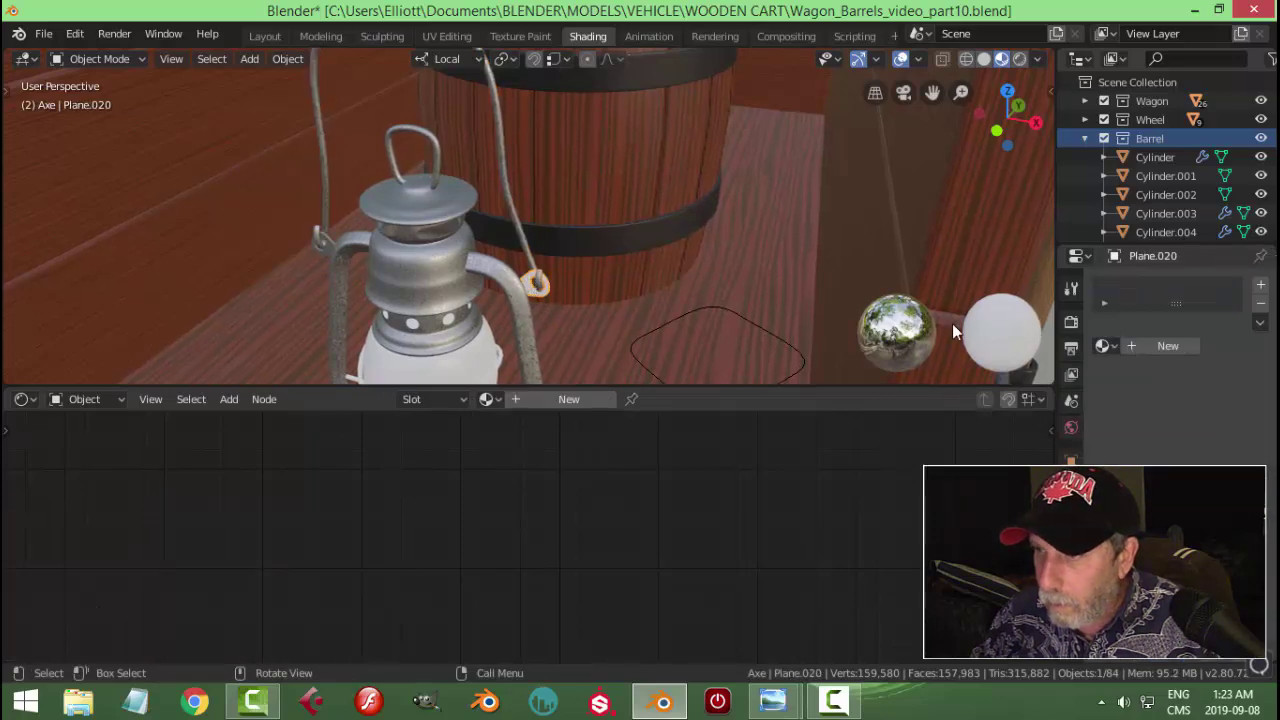
pyautogui.click(1103, 346)
pyautogui.click(968, 391)
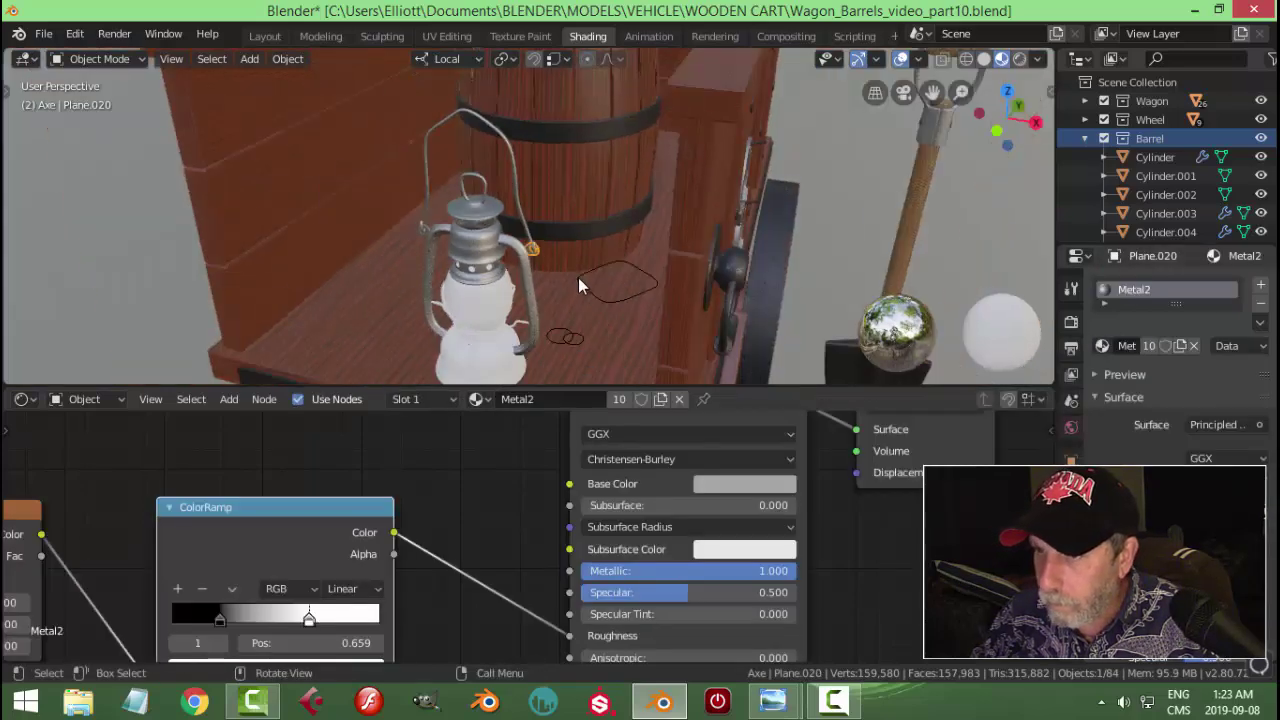
# Step: Assign the Metal2 material to the lantern's base and the round cap on it
pyautogui.moveTo(591, 280); pyautogui.dragTo(566, 200, button='middle')
pyautogui.scroll(3, 516, 247)
pyautogui.click(514, 266)
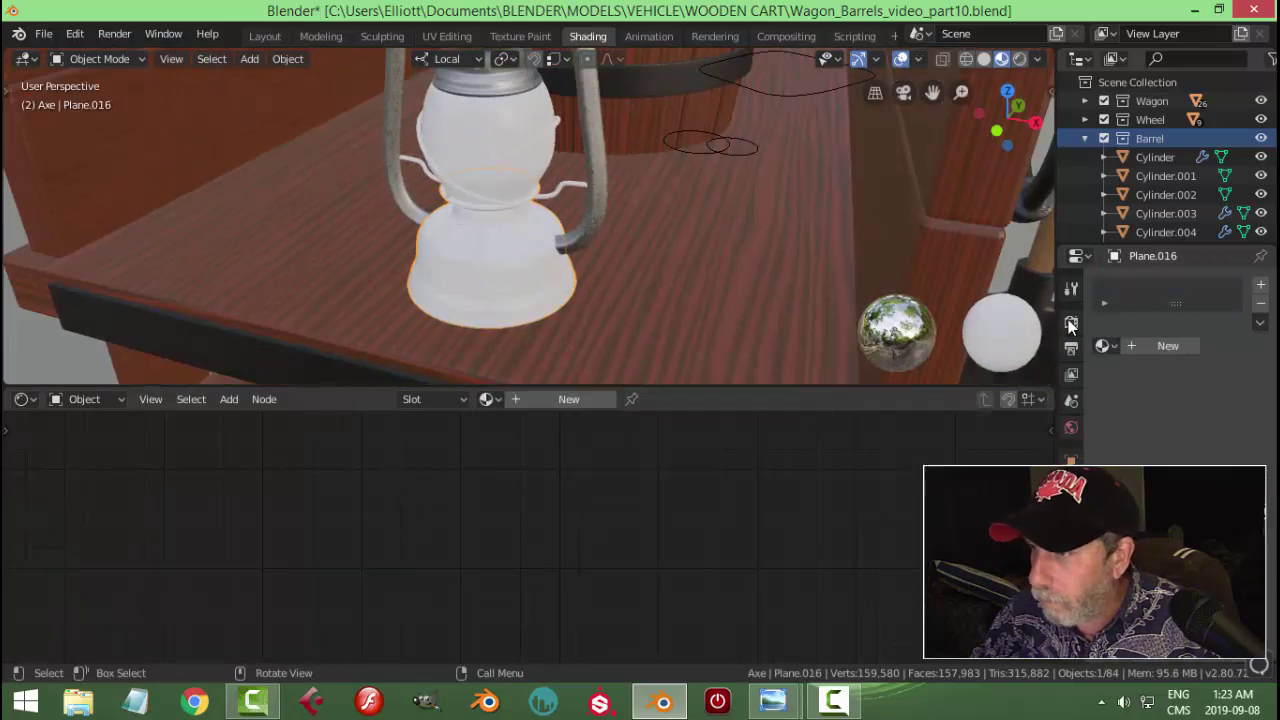
pyautogui.click(1103, 346)
pyautogui.click(985, 390)
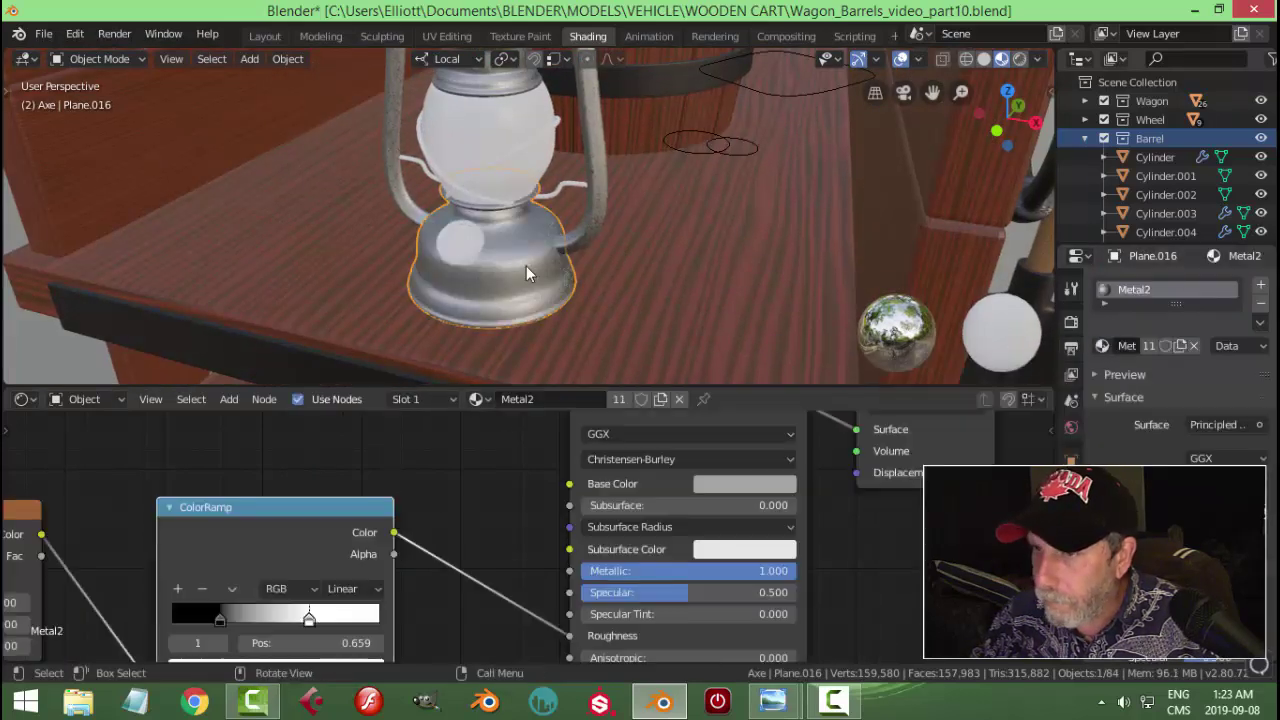
pyautogui.click(473, 240)
pyautogui.click(1113, 345)
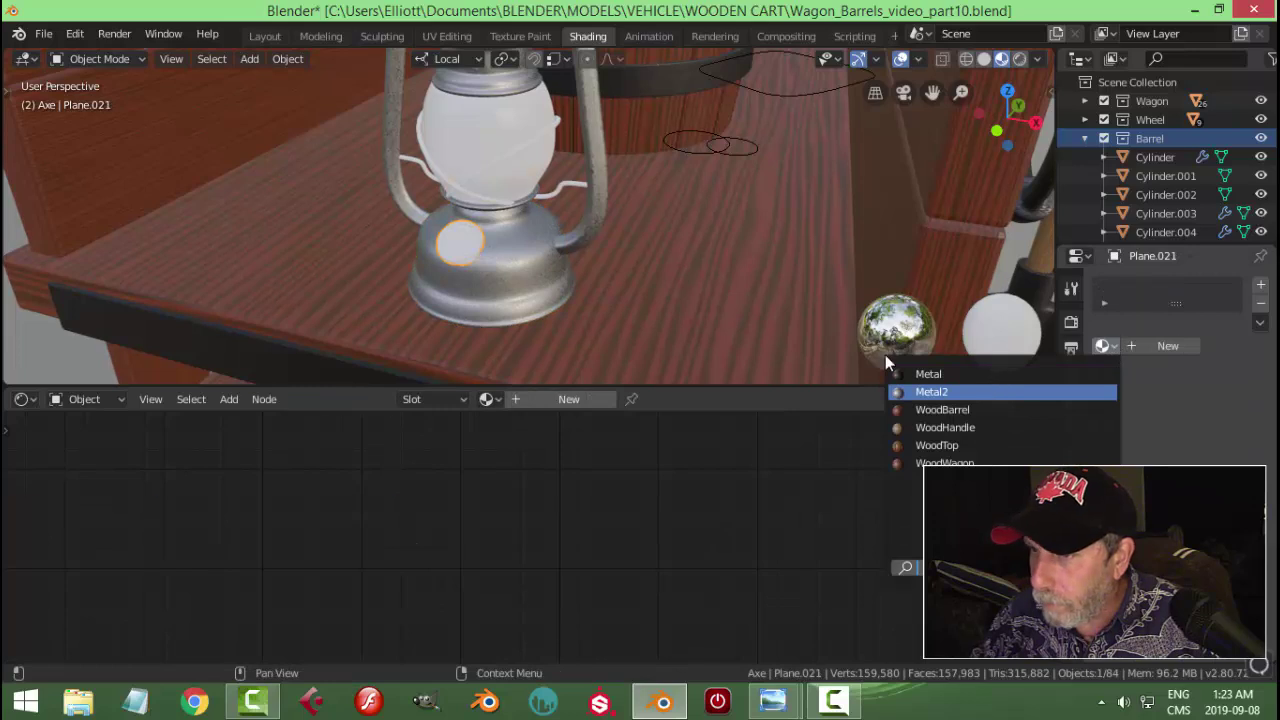
pyautogui.click(979, 390)
# Step: Assign the Metal2 material to the two short bent wires on either side of the lantern's glass globe
pyautogui.click(571, 184)
pyautogui.click(1103, 346)
pyautogui.click(985, 390)
pyautogui.click(412, 161)
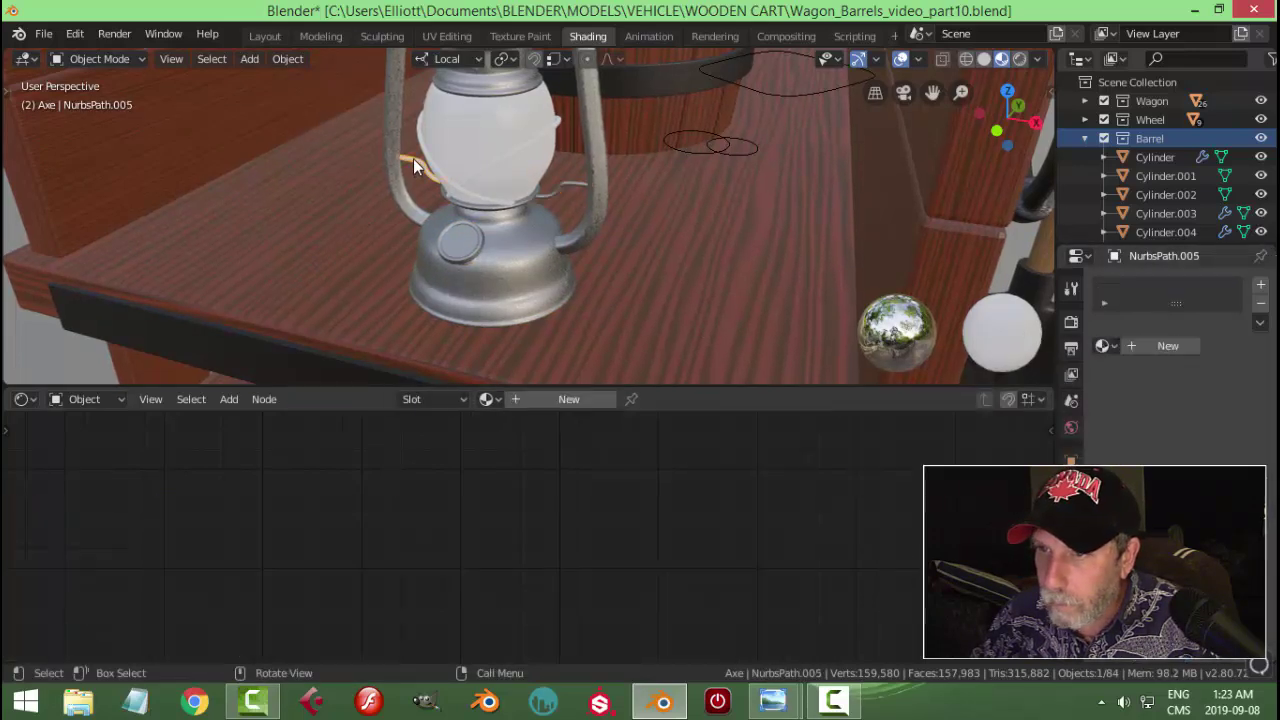
pyautogui.click(1103, 346)
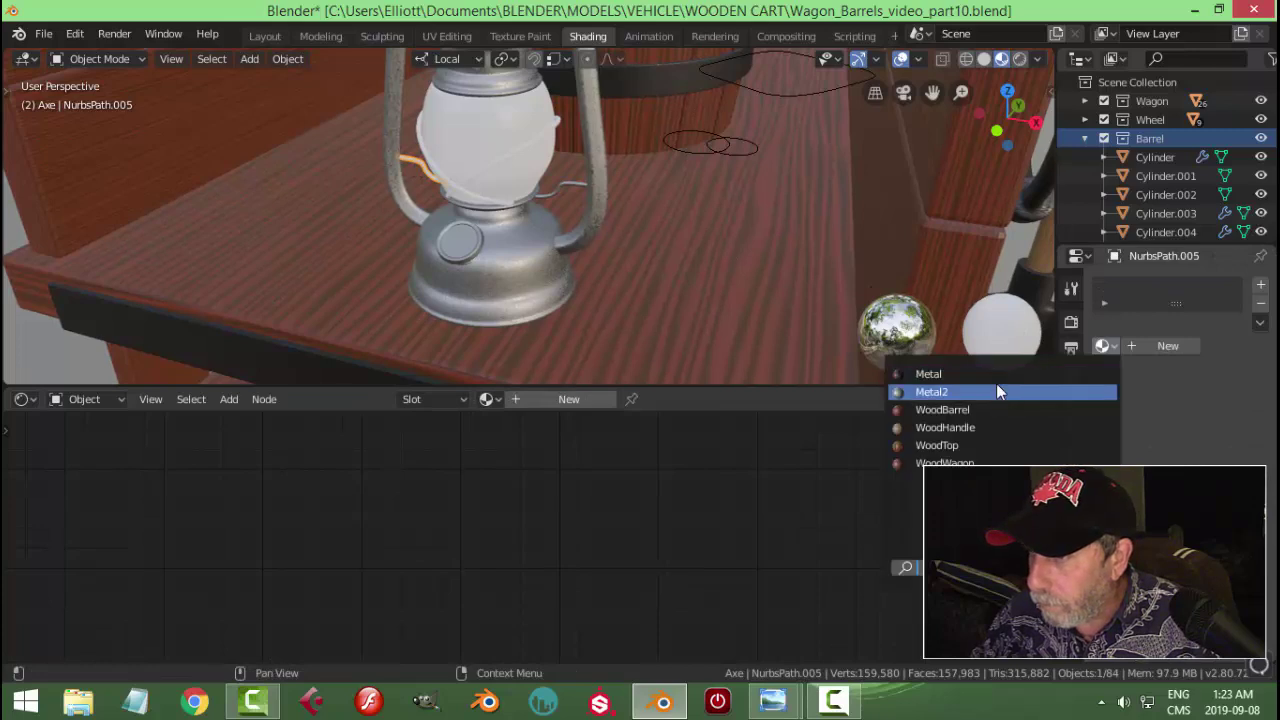
pyautogui.click(994, 388)
# Step: Assign the Metal2 material to the two crossed wire rings around the lantern's glass globe
pyautogui.click(555, 131)
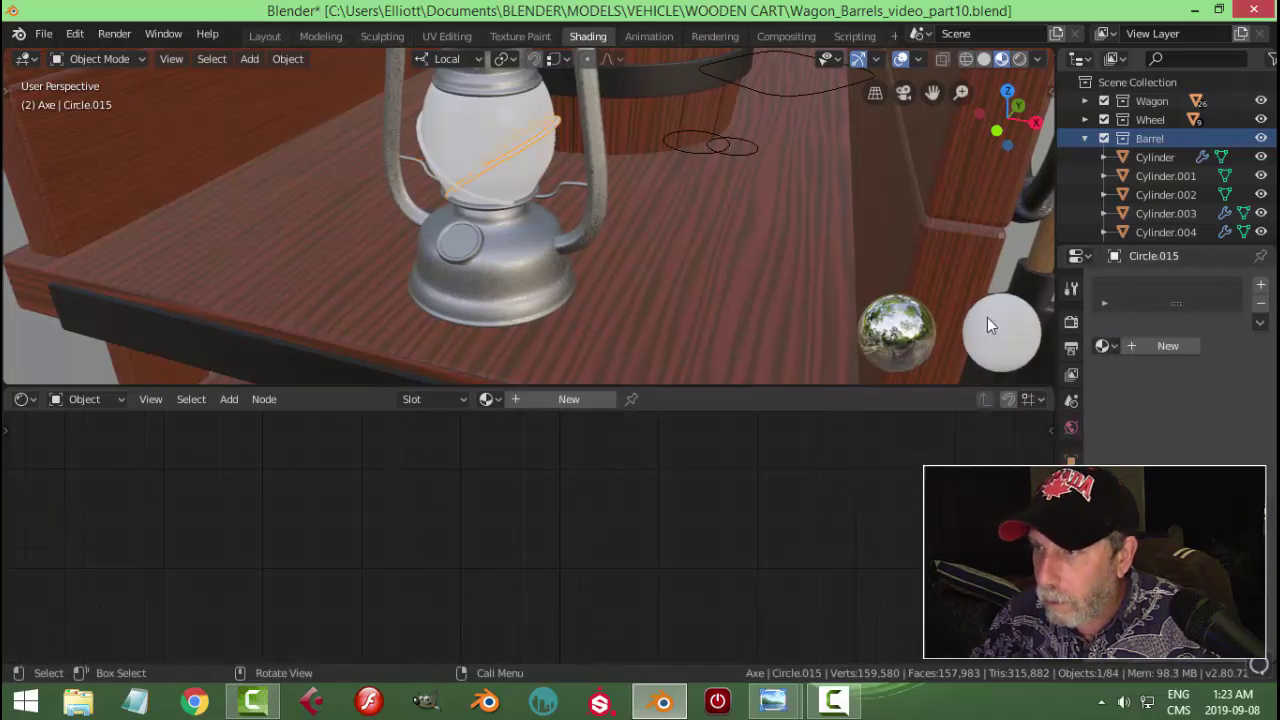
pyautogui.click(1103, 346)
pyautogui.click(1005, 391)
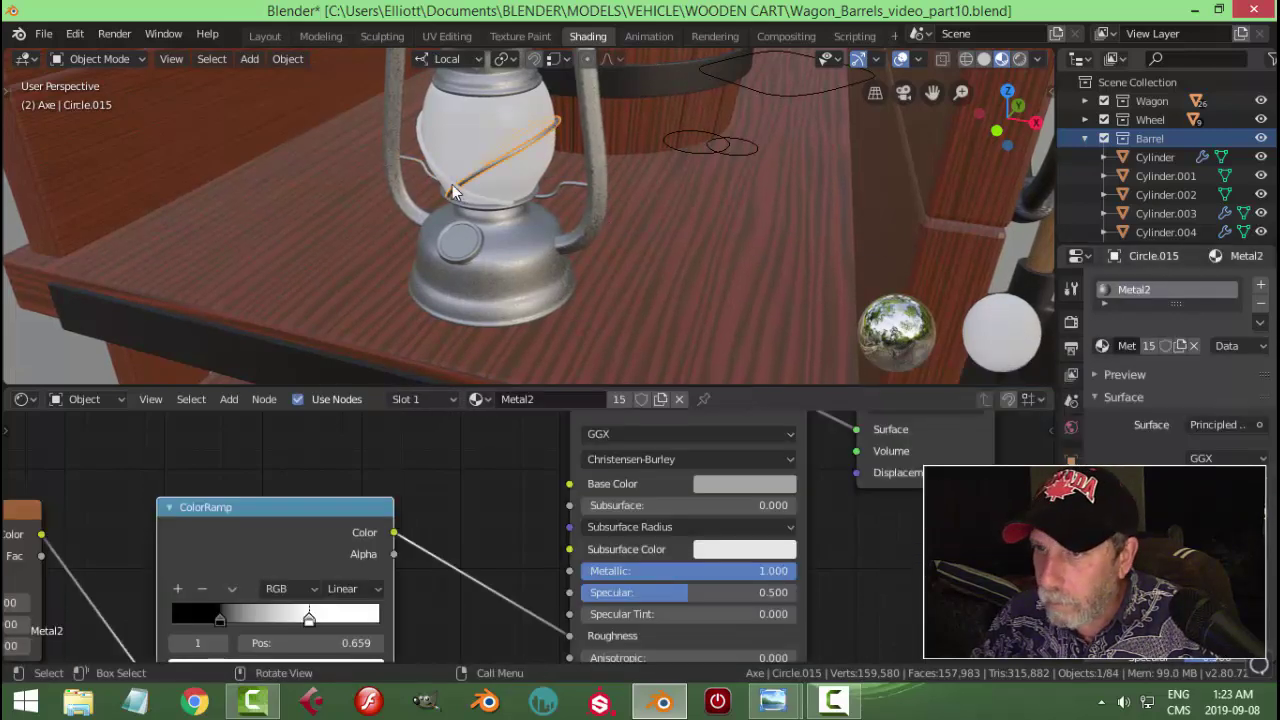
pyautogui.click(418, 145)
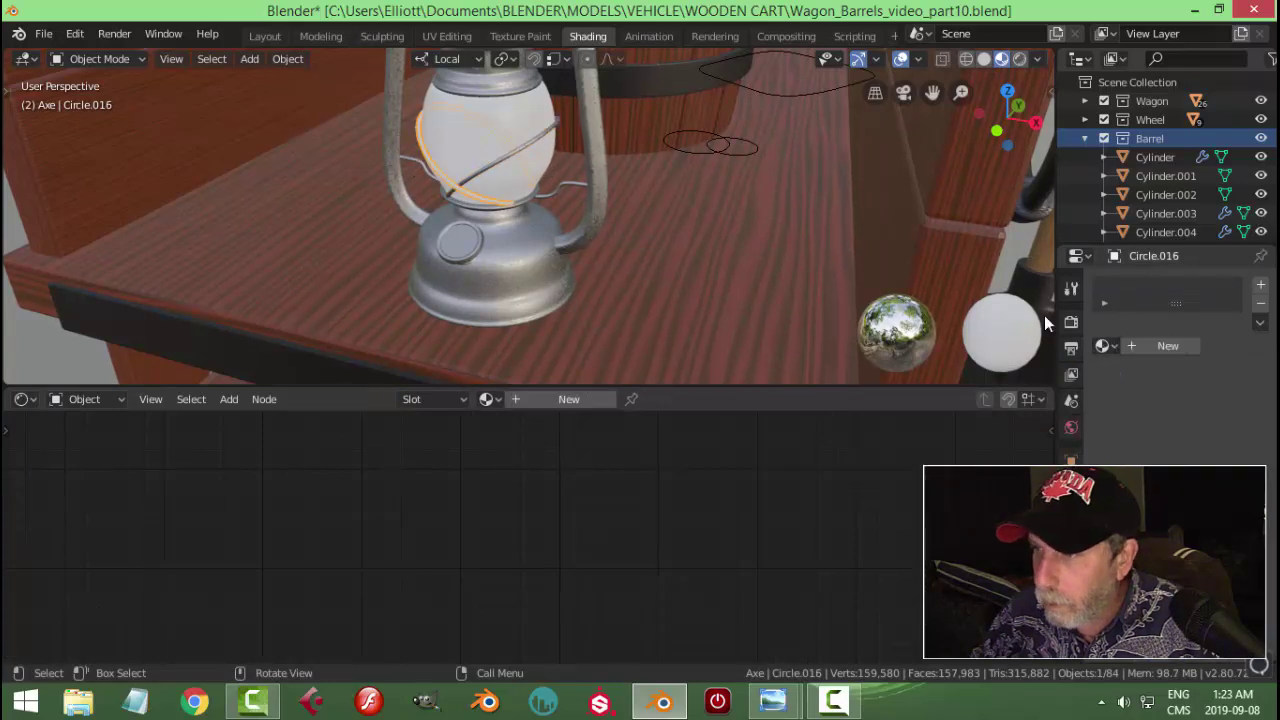
pyautogui.click(1102, 346)
pyautogui.click(1005, 391)
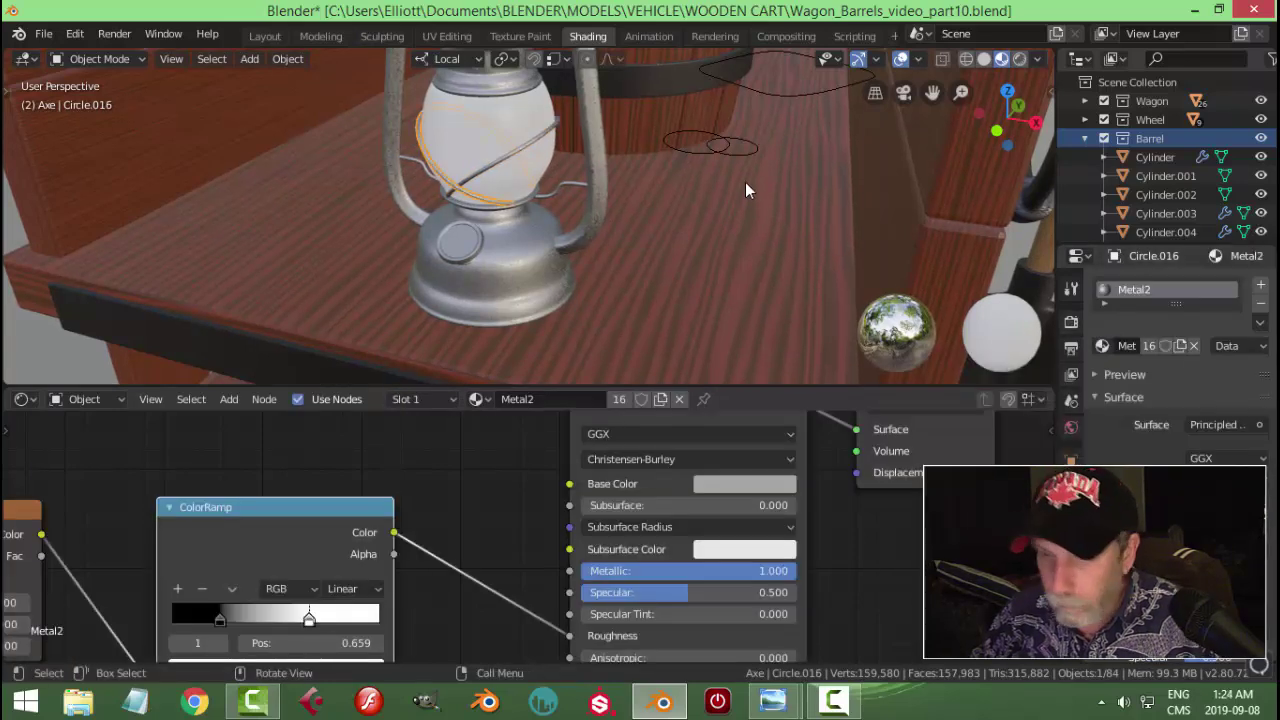
# Step: Save the Blender file with the lantern's metal parts textured
pyautogui.scroll(-5, 745, 185)
pyautogui.moveTo(724, 196); pyautogui.dragTo(683, 237, button='middle')
pyautogui.hotkey('ctrl', 's')
# Step: Select the lantern's glass globe and examine the Lantern Glass node setup in the LanternGlass.jpg reference image in Windows Photo Viewer
pyautogui.moveTo(590, 213); pyautogui.dragTo(656, 243, button='middle')
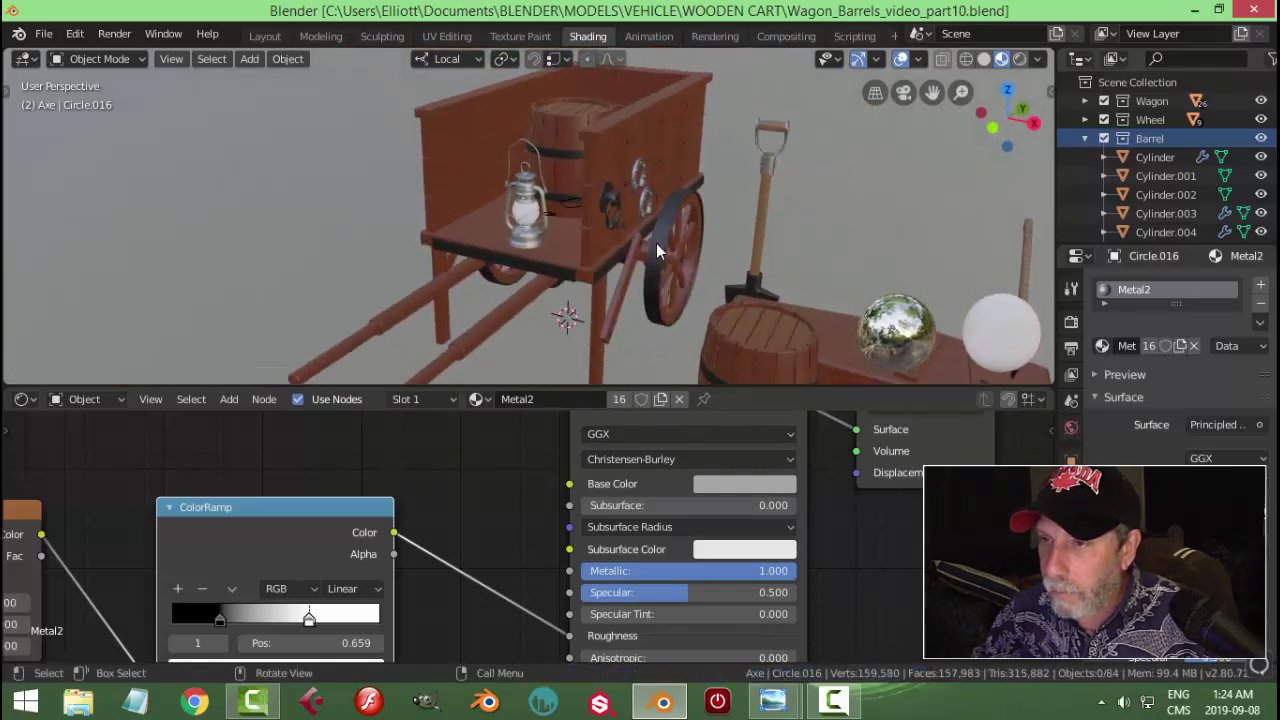
pyautogui.scroll(2, 600, 230)
pyautogui.click(511, 203)
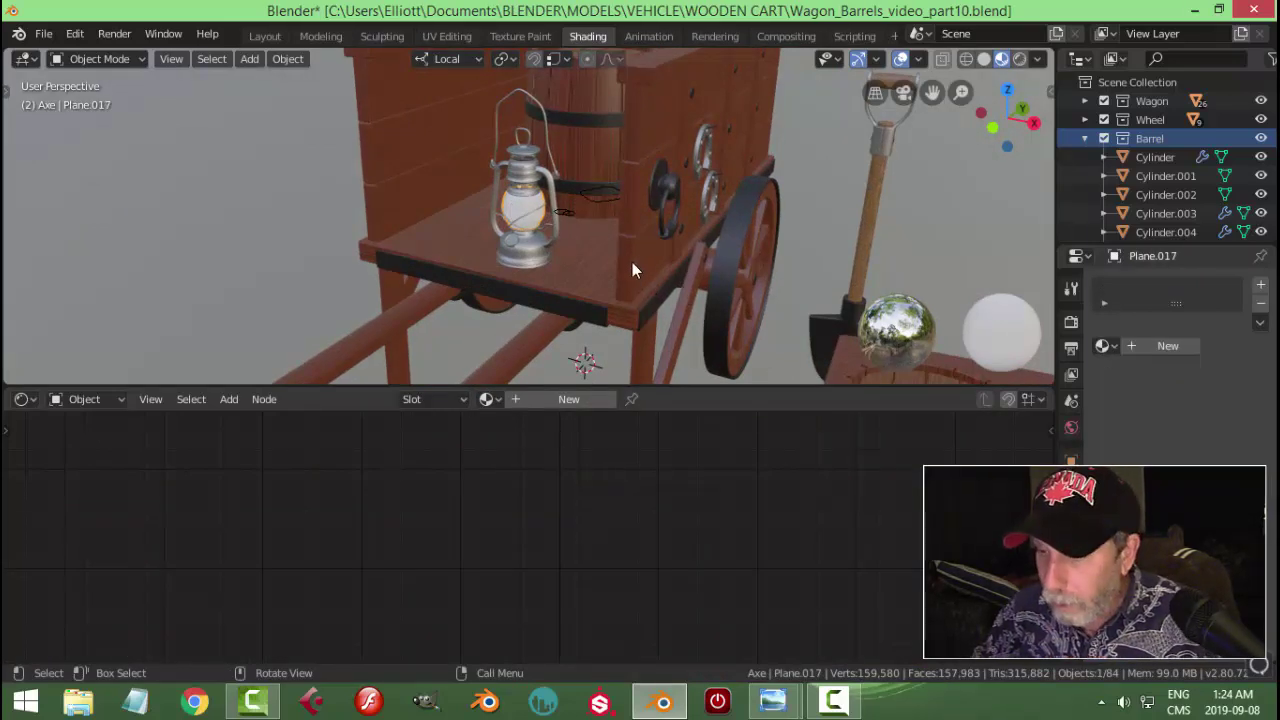
pyautogui.moveTo(778, 703)
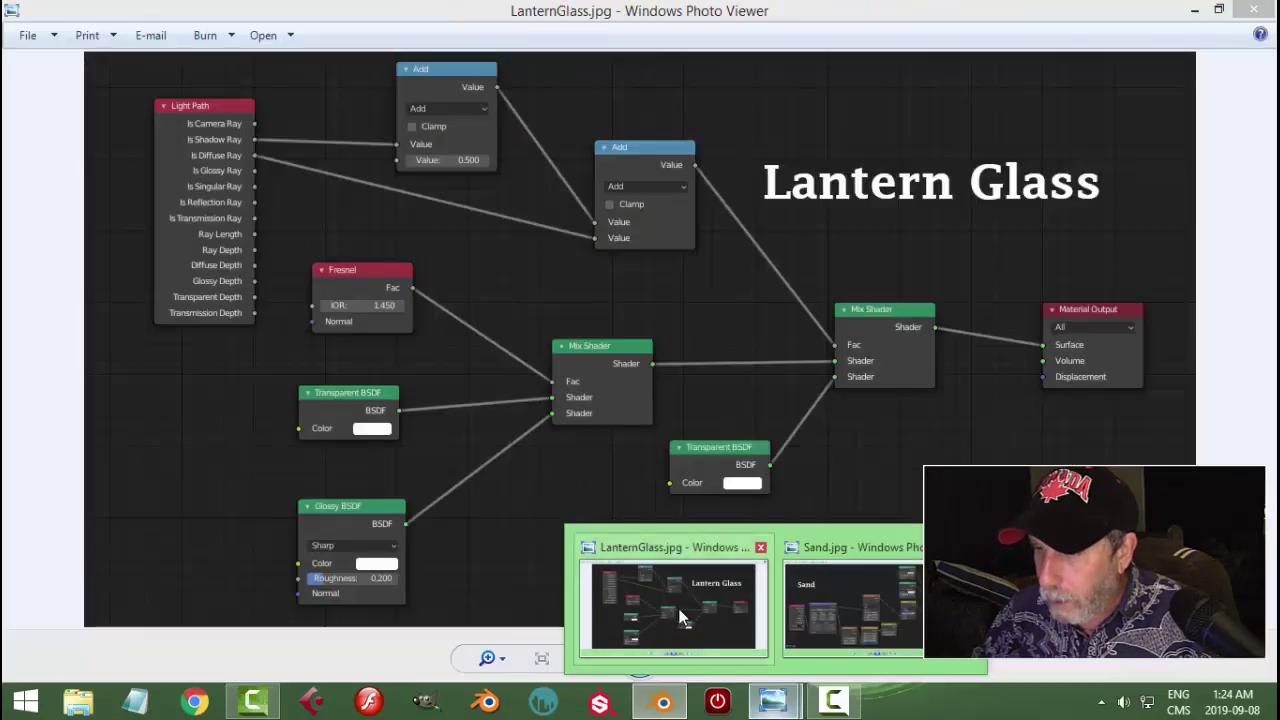
pyautogui.click(690, 612)
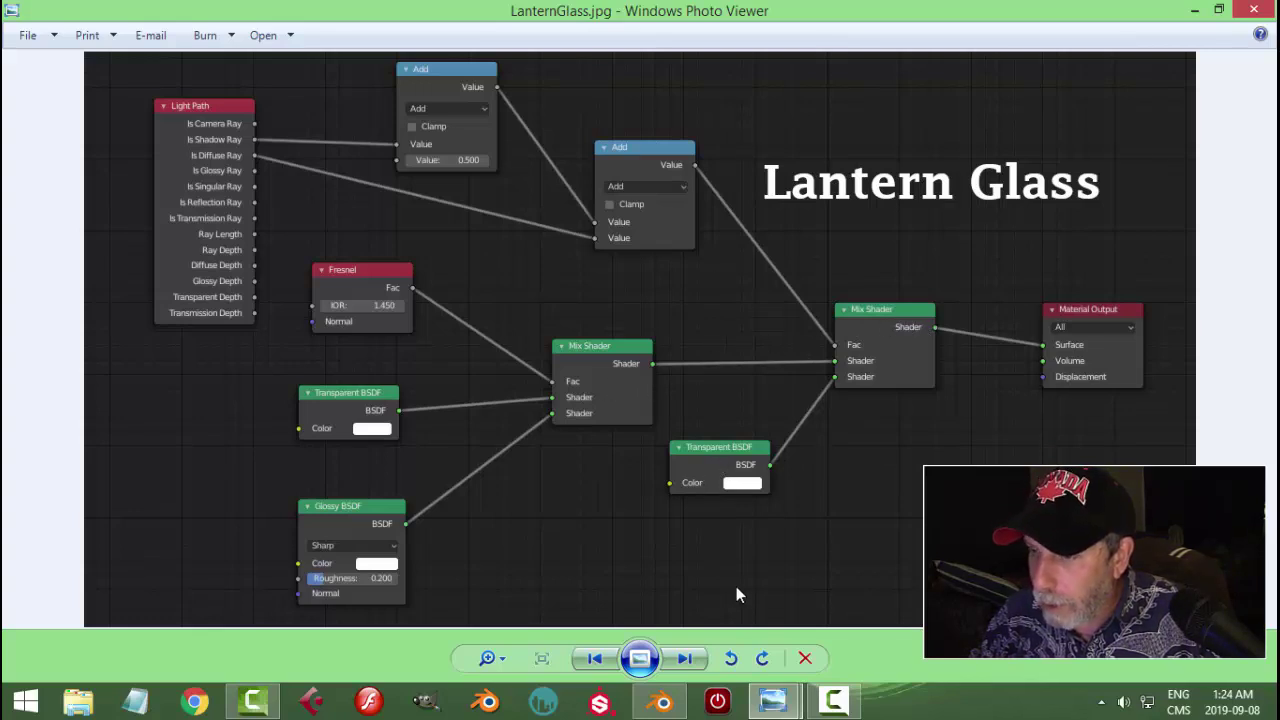
# Step: Back in Blender, give the lantern's glass globe a new material and switch its Principled BSDF node to a Mix Shader
pyautogui.click(662, 701)
pyautogui.click(562, 402)
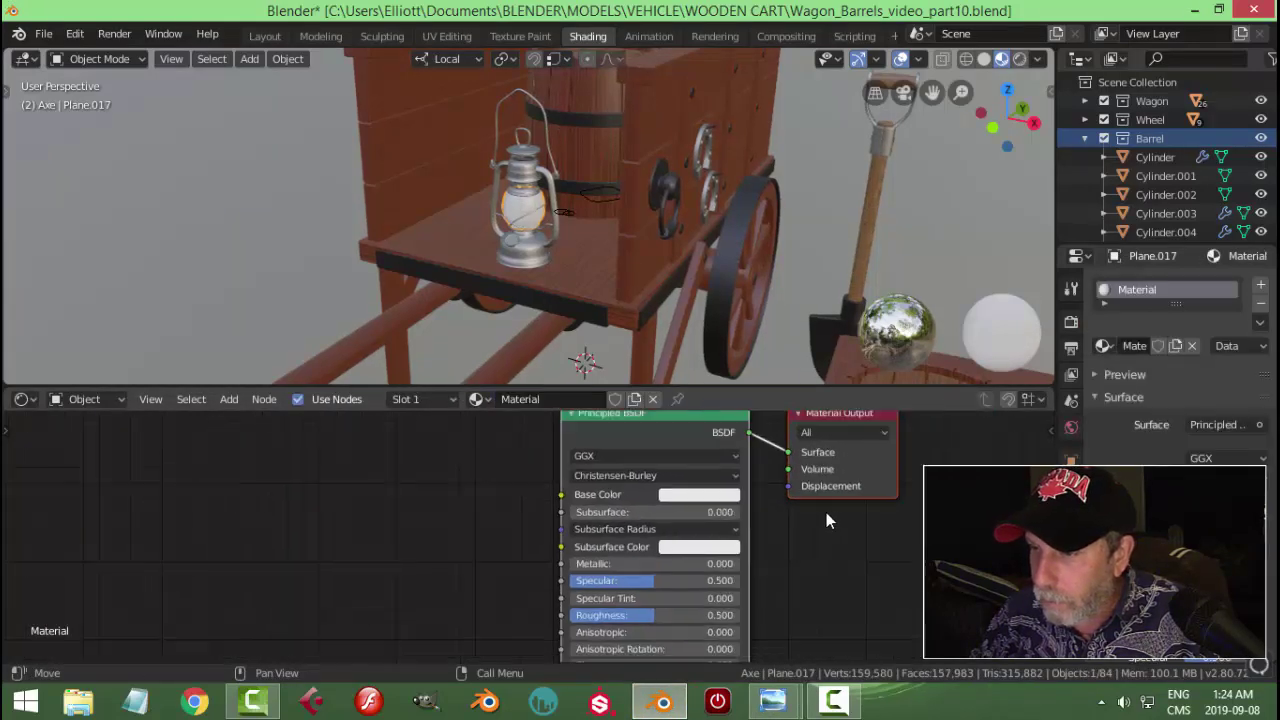
pyautogui.scroll(-2, 823, 518)
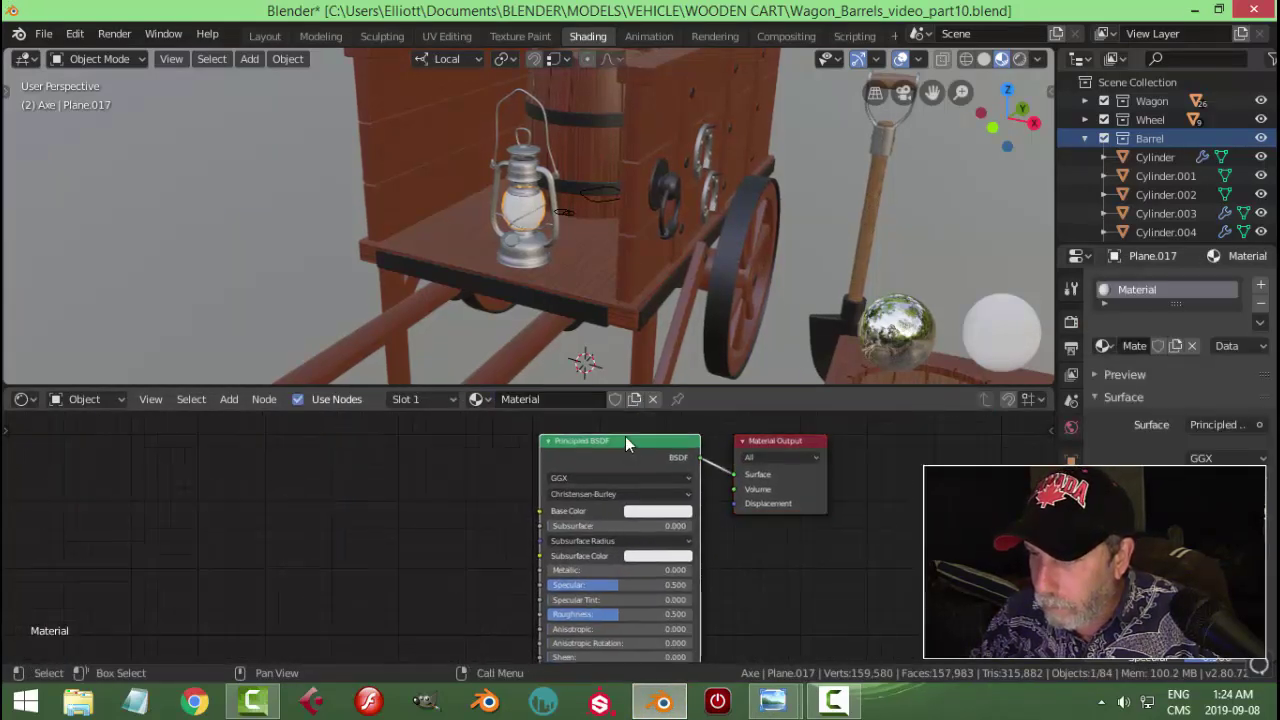
pyautogui.hotkey('shift', 's')
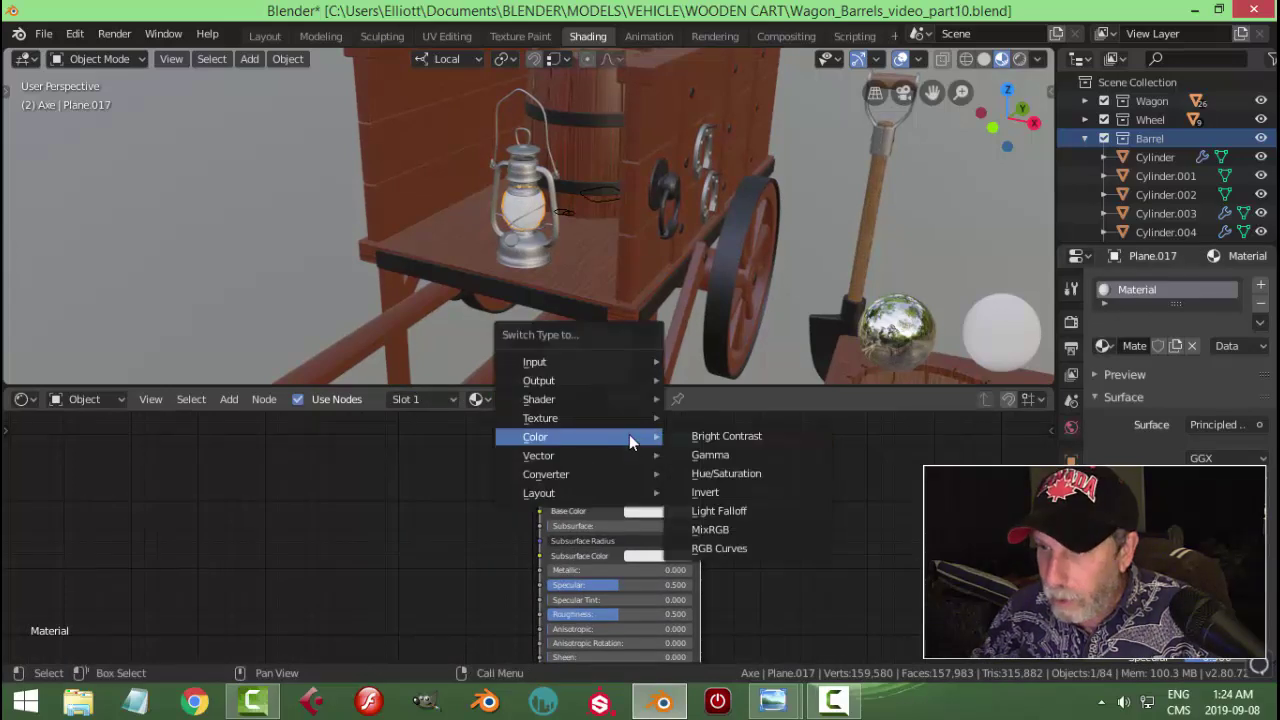
pyautogui.moveTo(597, 398)
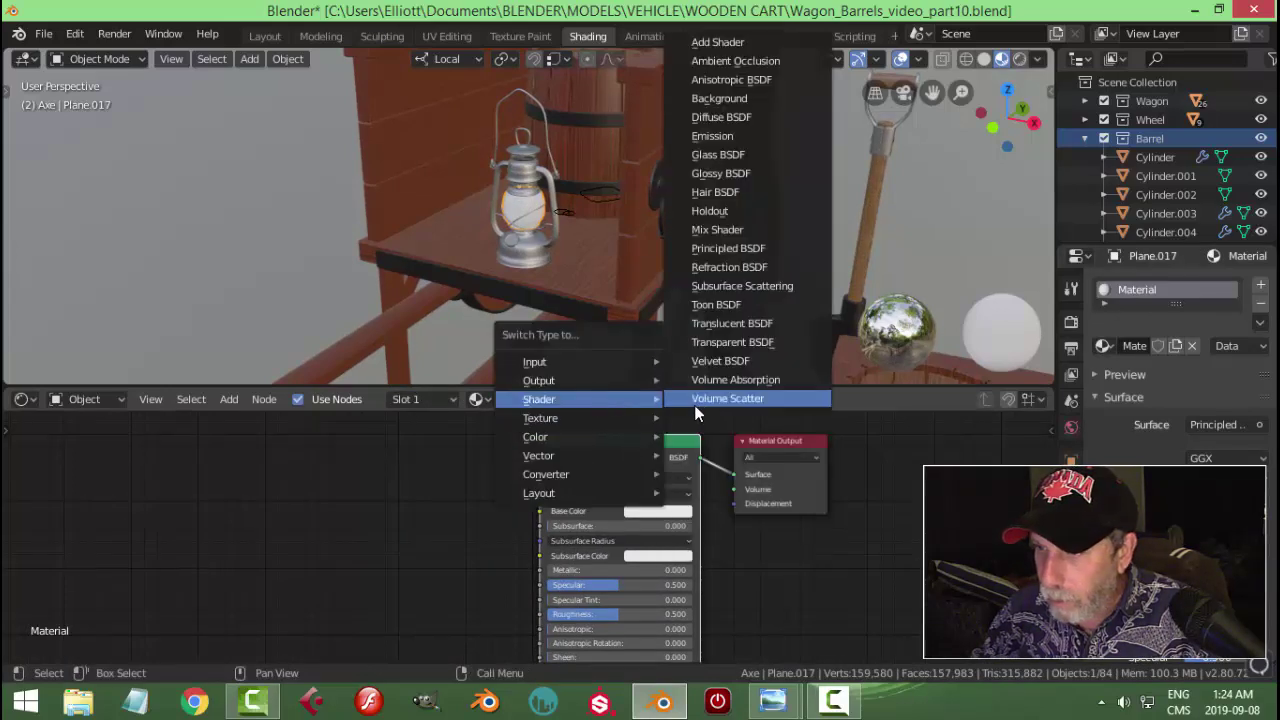
pyautogui.click(735, 232)
pyautogui.moveTo(597, 452); pyautogui.dragTo(662, 453)
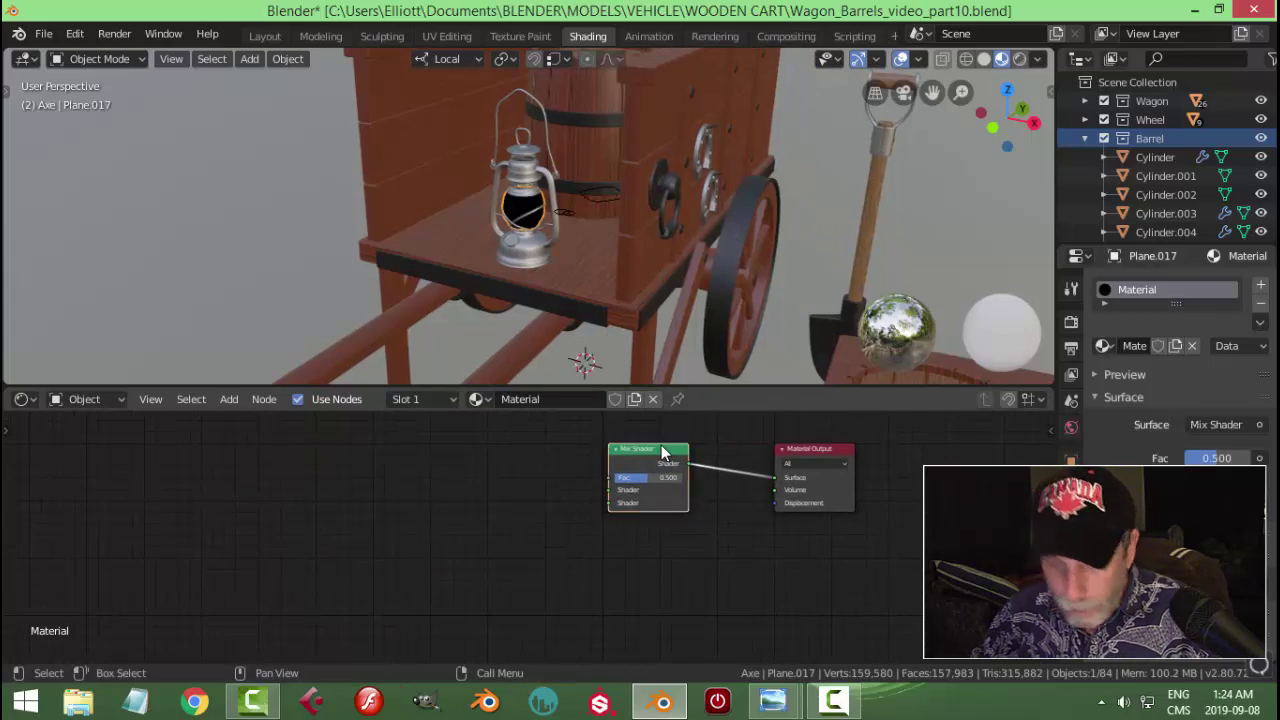
# Step: Duplicate the Mix Shader and place the unconnected copy left of the original
pyautogui.hotkey('shift', 'd')
pyautogui.click(420, 458)
pyautogui.moveTo(543, 514); pyautogui.dragTo(602, 514, button='middle')
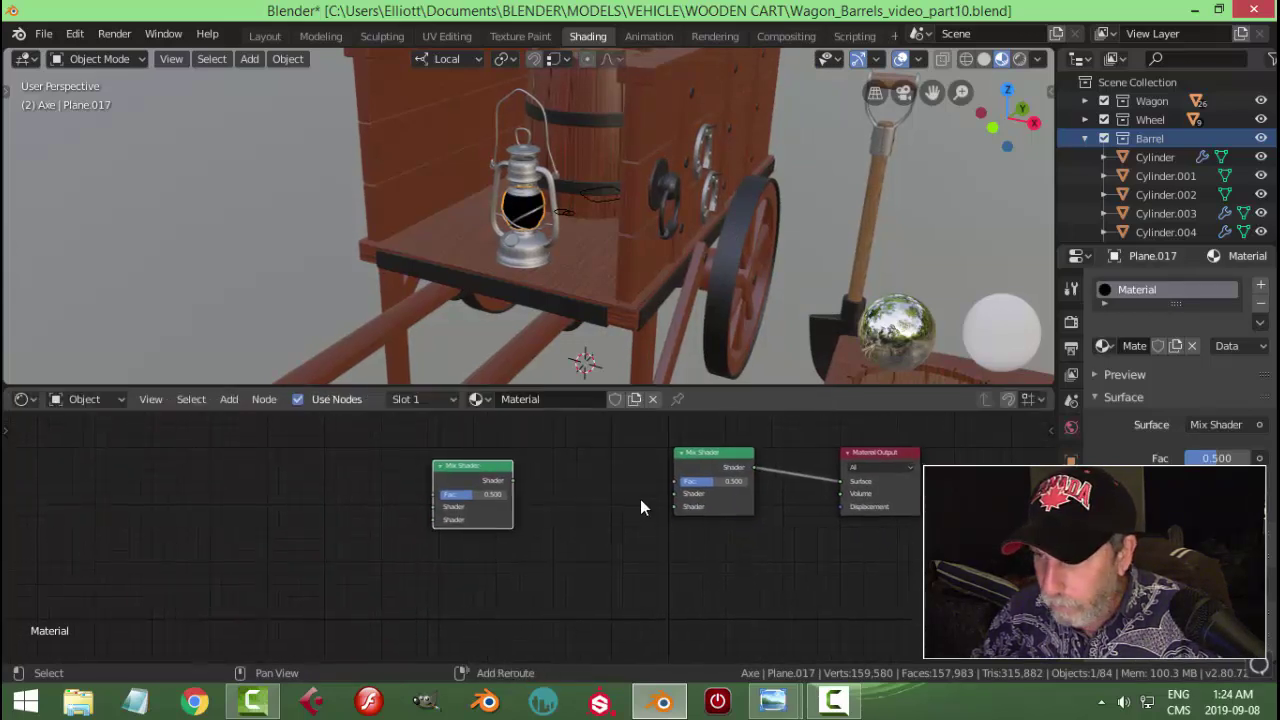
# Step: Duplicate the output Mix Shader again below the first copy and switch this new copy to a Transparent BSDF
pyautogui.click(704, 450)
pyautogui.hotkey('shift', 'd')
pyautogui.click(505, 567)
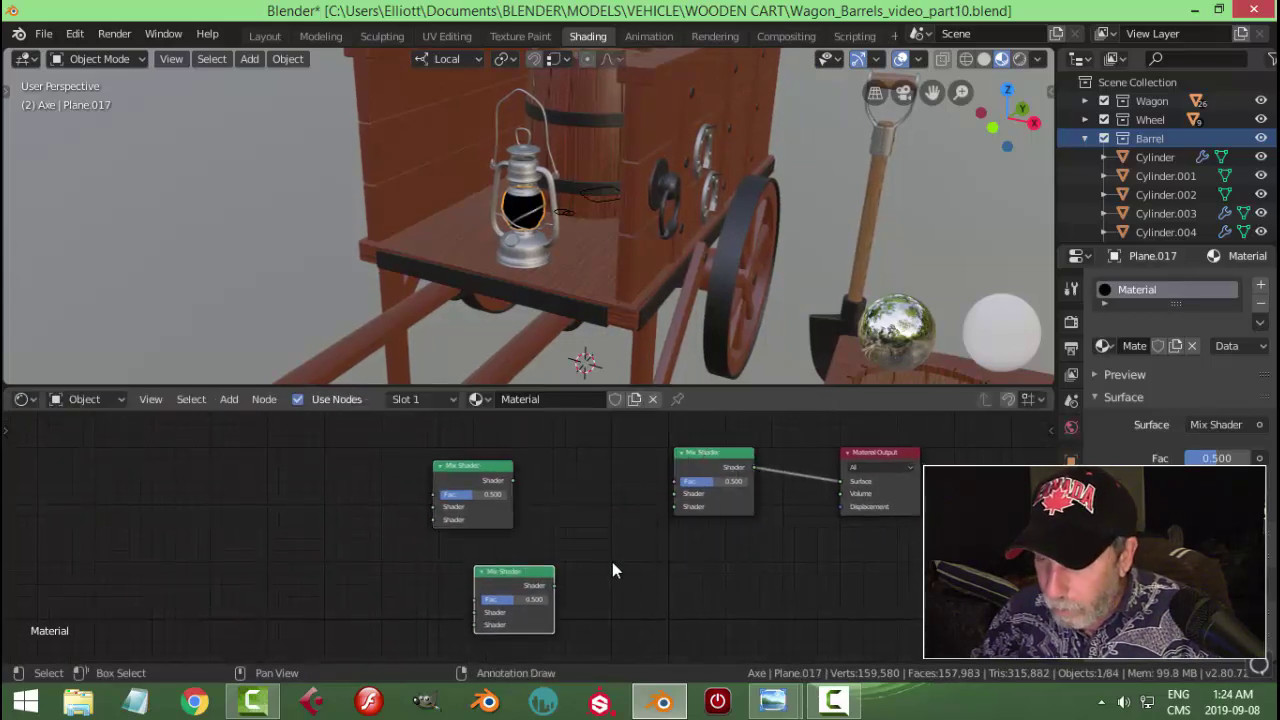
pyautogui.moveTo(608, 570); pyautogui.dragTo(616, 512, button='middle')
pyautogui.scroll(2, 560, 512)
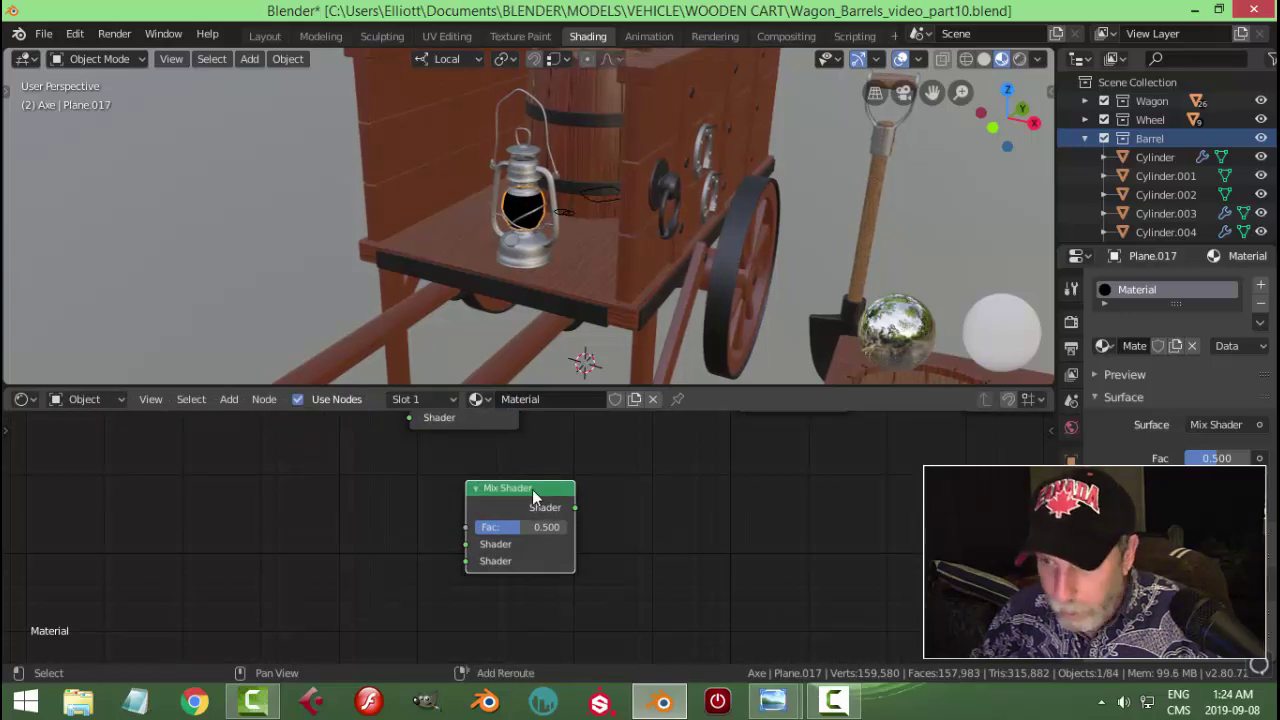
pyautogui.hotkey('shift', 's')
pyautogui.moveTo(530, 490)
pyautogui.click(644, 434)
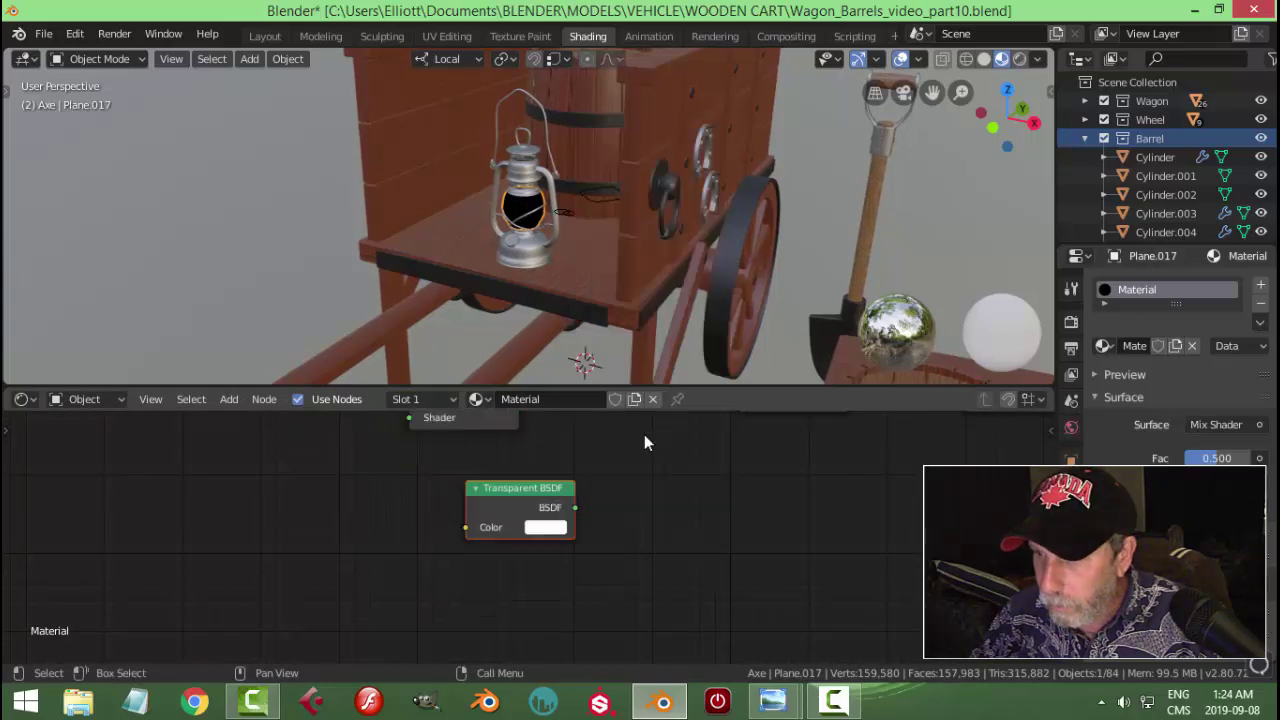
# Step: Connect the Transparent BSDF to the output Mix Shader's lower Shader input and the left Mix Shader to its upper Shader input
pyautogui.scroll(-2, 642, 511)
pyautogui.moveTo(694, 528); pyautogui.dragTo(494, 546, button='middle')
pyautogui.moveTo(511, 531); pyautogui.dragTo(629, 476)
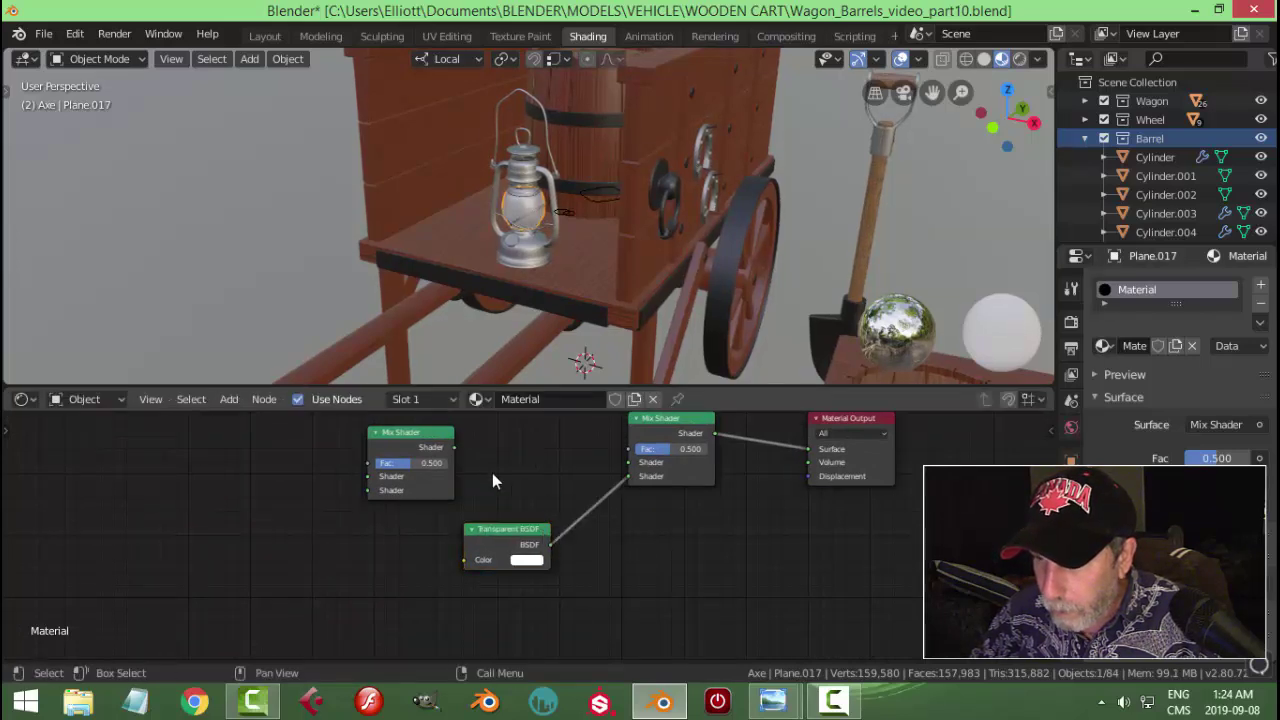
pyautogui.moveTo(456, 447); pyautogui.dragTo(629, 462)
pyautogui.scroll(-1, 677, 530)
pyautogui.moveTo(677, 535); pyautogui.dragTo(735, 553, button='middle')
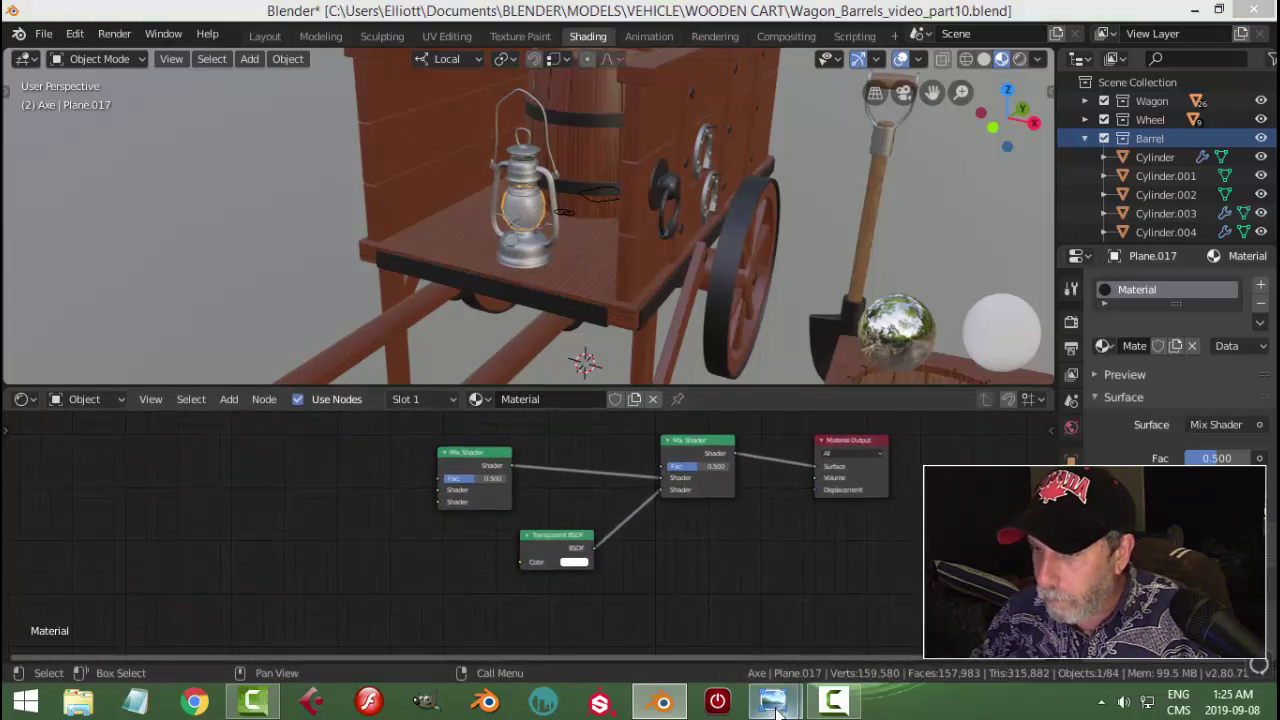
# Step: Check LanternGlass.jpg in Windows Photo Viewer and, back in Blender, add a Fresnel node left of the Mix Shaders by converting a duplicated node
pyautogui.moveTo(772, 702)
pyautogui.click(712, 600)
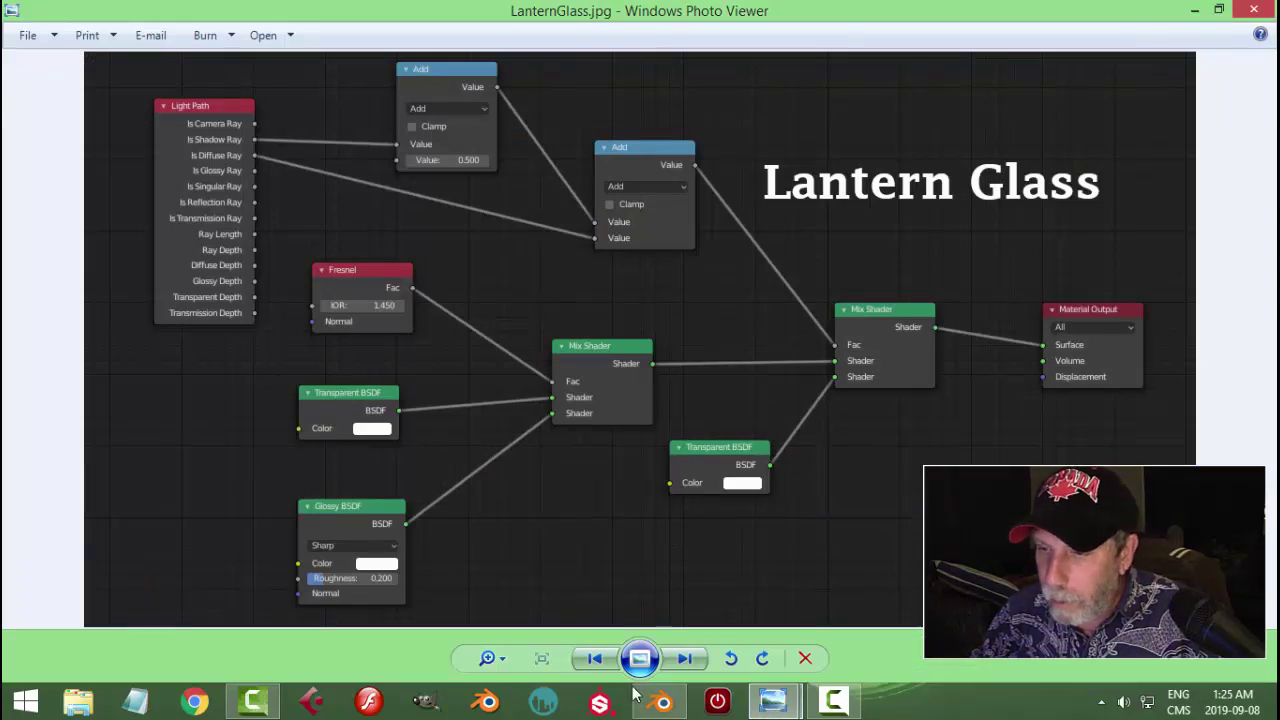
pyautogui.click(661, 702)
pyautogui.scroll(1, 563, 501)
pyautogui.hotkey('shift', 'd')
pyautogui.click(398, 438)
pyautogui.hotkey('shift', 's')
pyautogui.moveTo(371, 411)
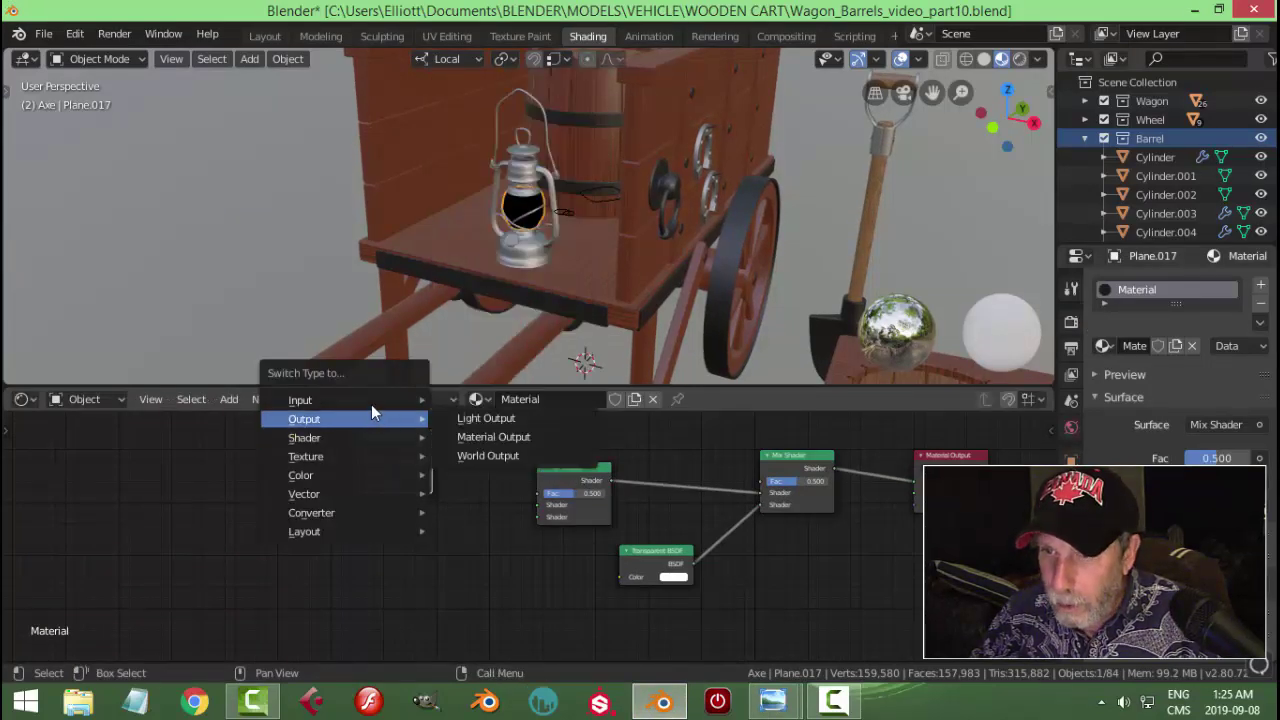
pyautogui.click(477, 176)
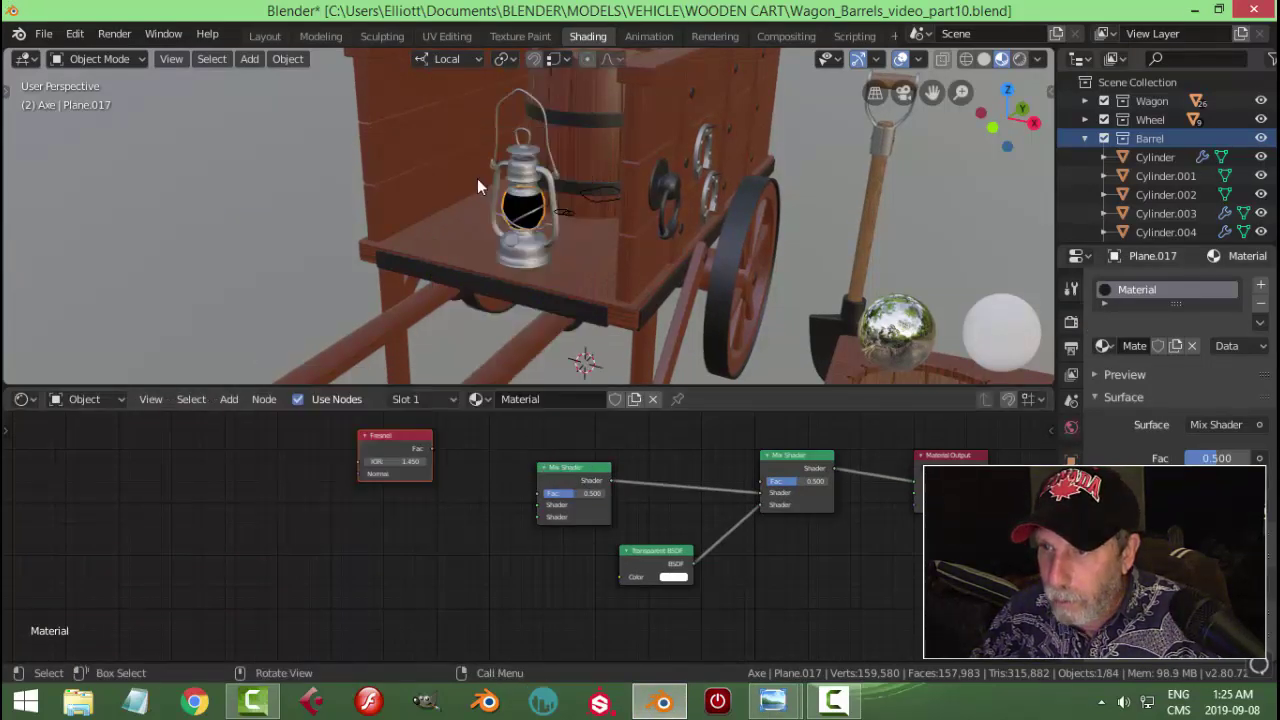
# Step: Connect the Fresnel node's Fac output to the left Mix Shader's Fac input
pyautogui.moveTo(432, 448); pyautogui.dragTo(540, 493)
pyautogui.scroll(1, 519, 529)
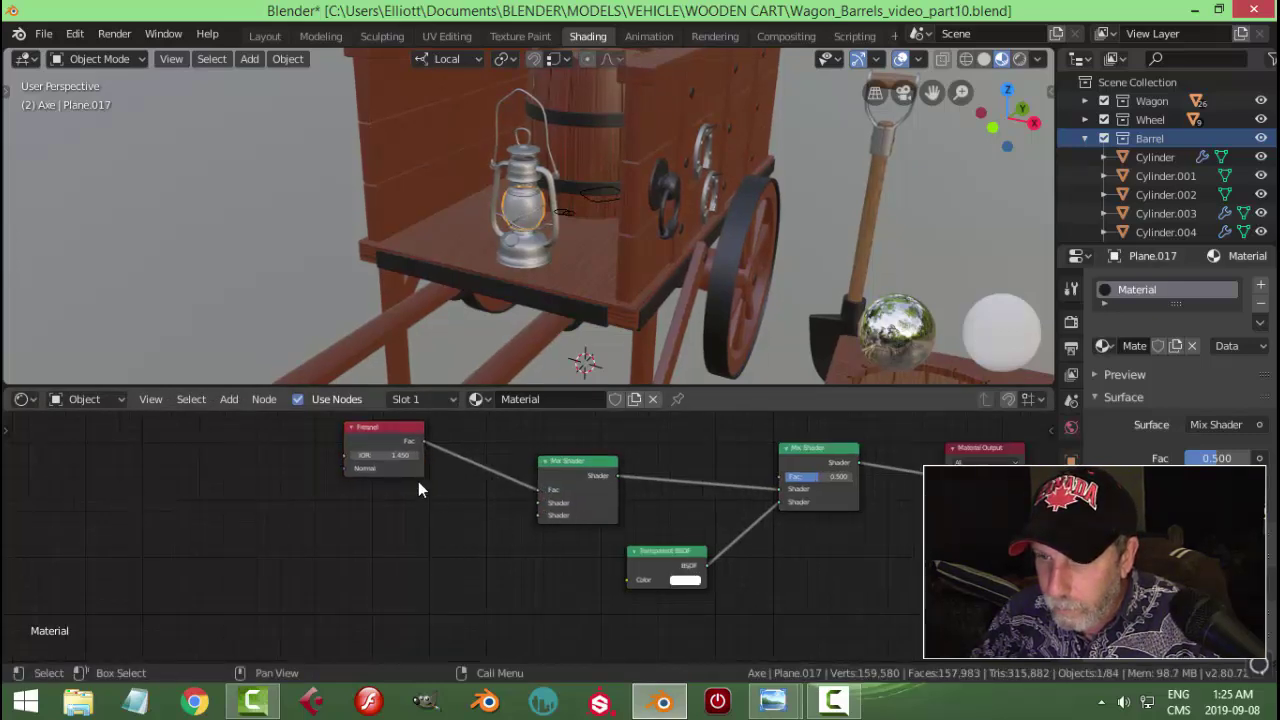
pyautogui.moveTo(466, 514); pyautogui.dragTo(511, 529, button='middle')
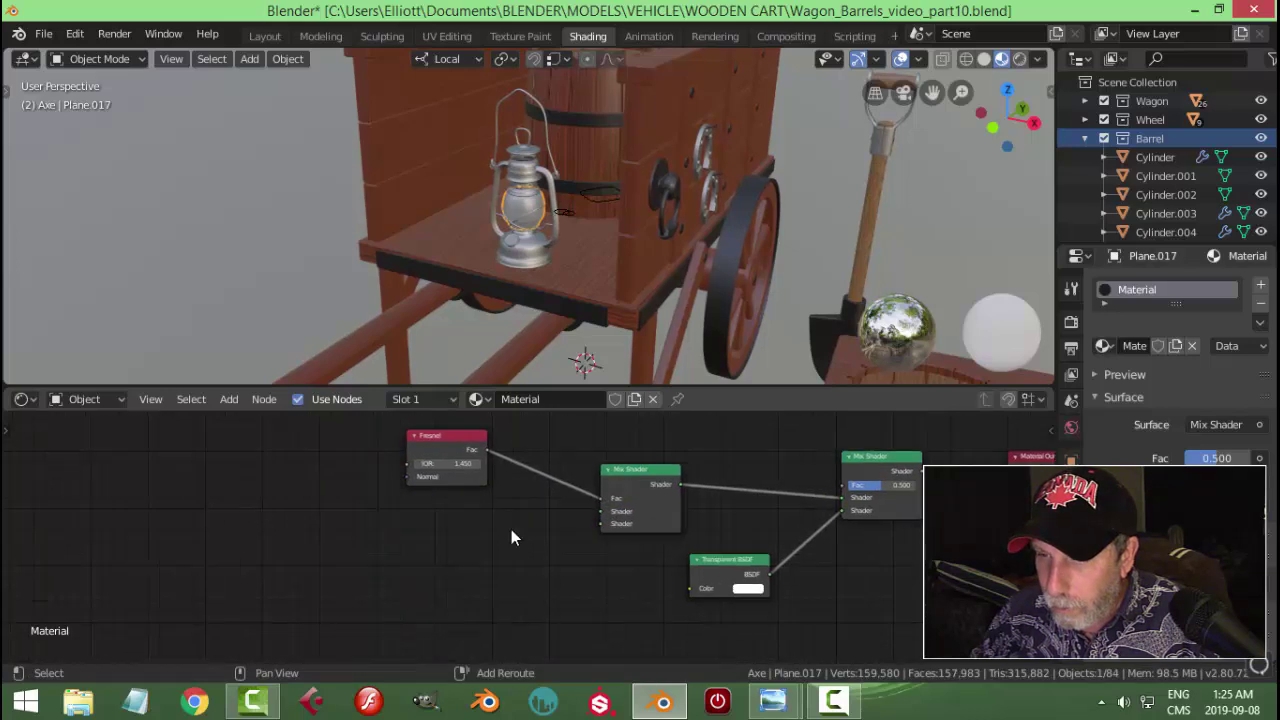
# Step: Duplicate the Transparent BSDF below the Fresnel node and connect the copy to the left Mix Shader's upper Shader input
pyautogui.click(441, 436)
pyautogui.click(712, 554)
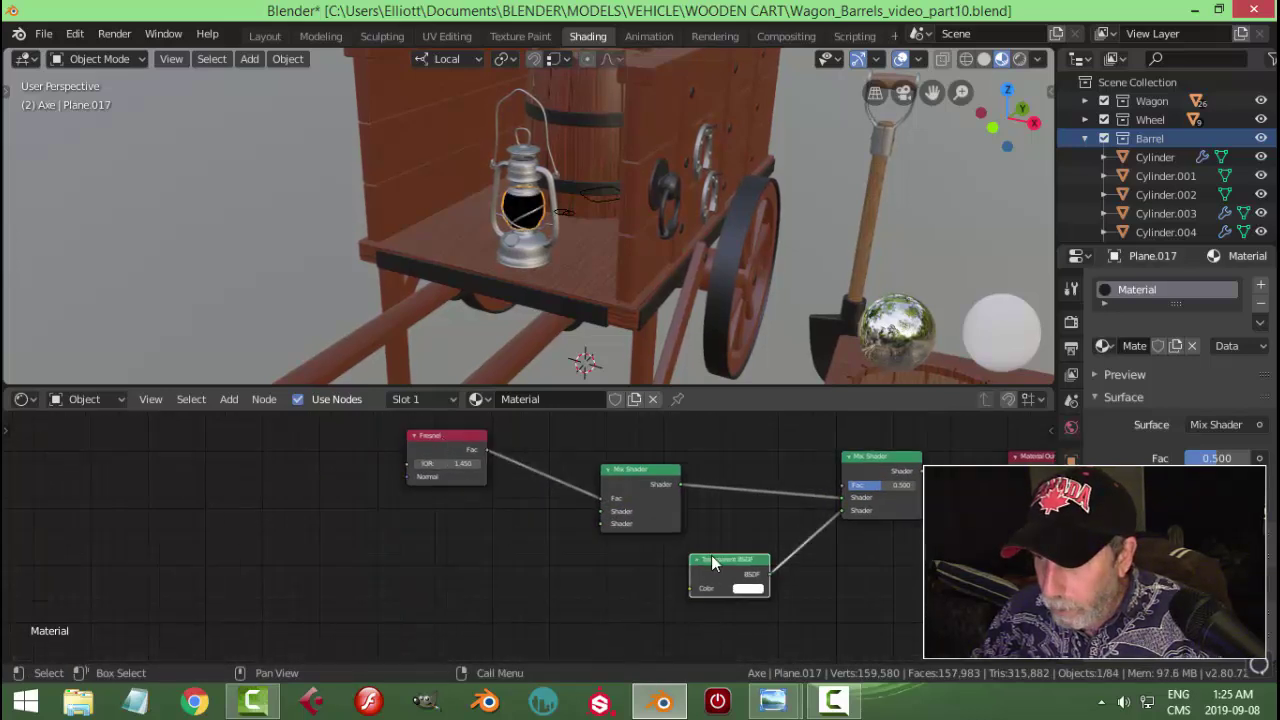
pyautogui.hotkey('shift', 'd')
pyautogui.click(490, 560)
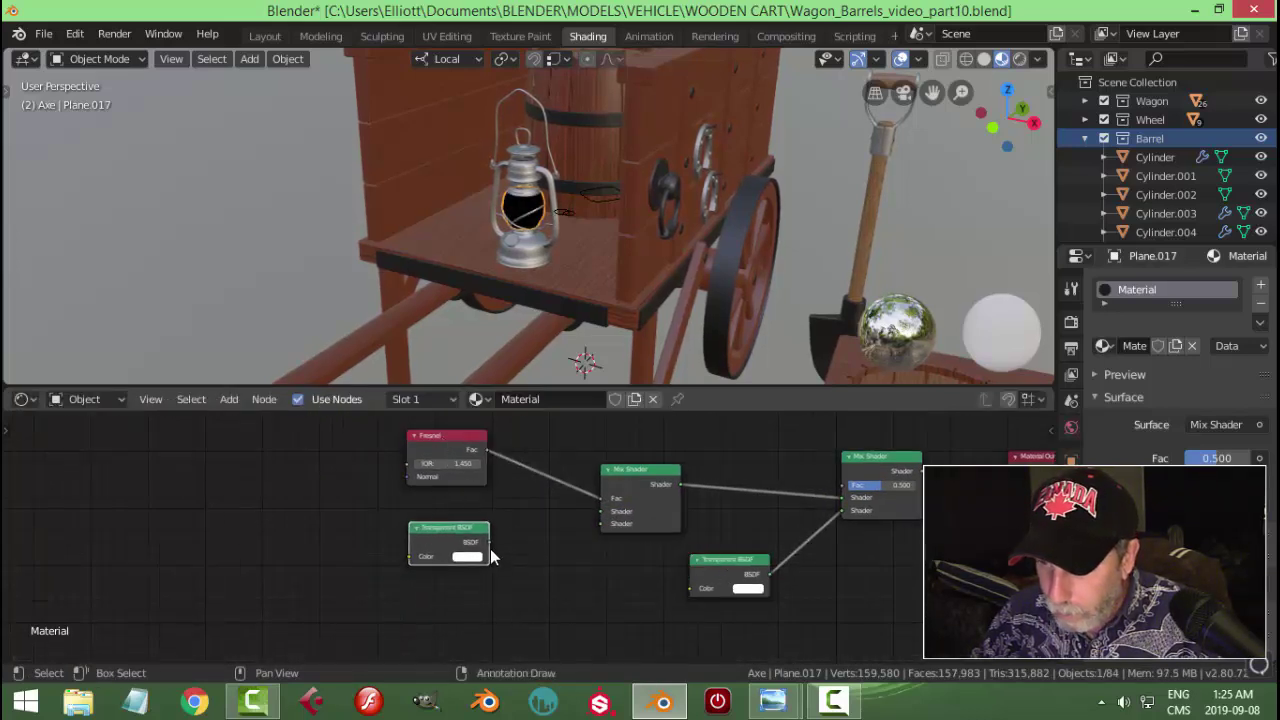
pyautogui.moveTo(489, 542); pyautogui.dragTo(602, 514)
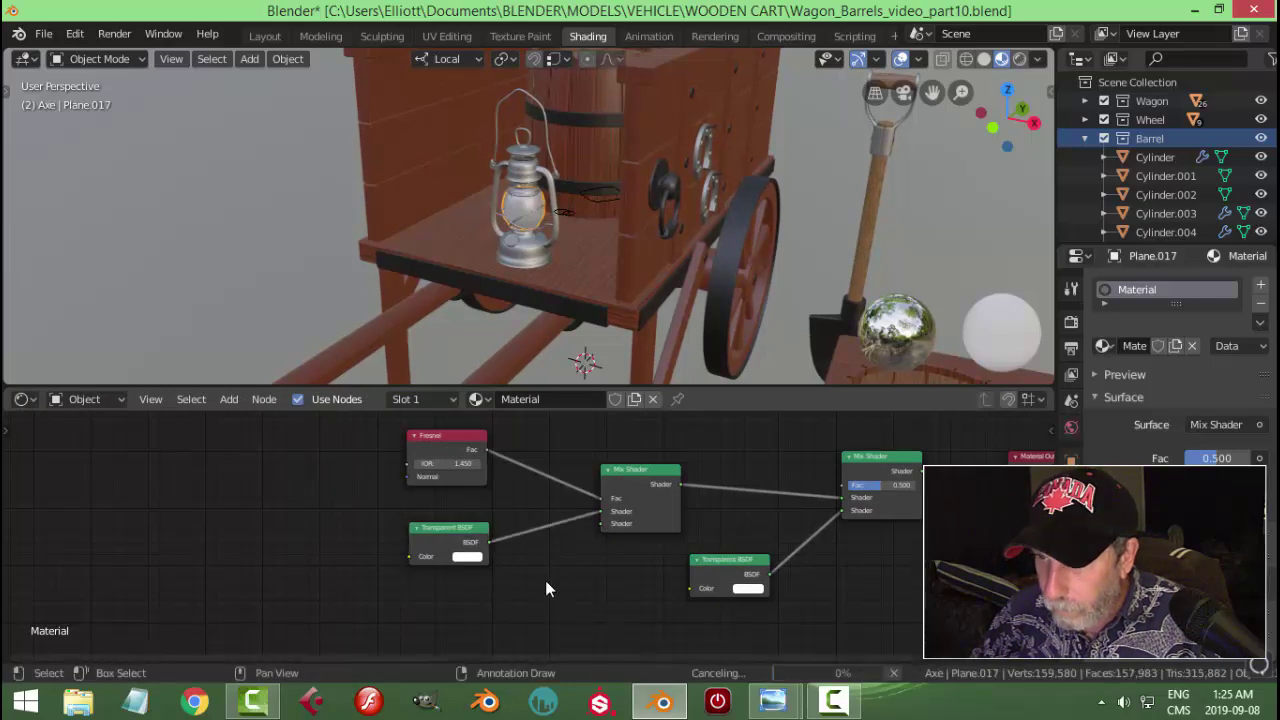
# Step: Duplicate the left Transparent BSDF, place the copy beneath it and switch it to a Glossy BSDF
pyautogui.keyDown('shift'); pyautogui.moveTo(545, 580); pyautogui.dragTo(575, 539, button='middle'); pyautogui.keyUp('shift')
pyautogui.click(472, 478)
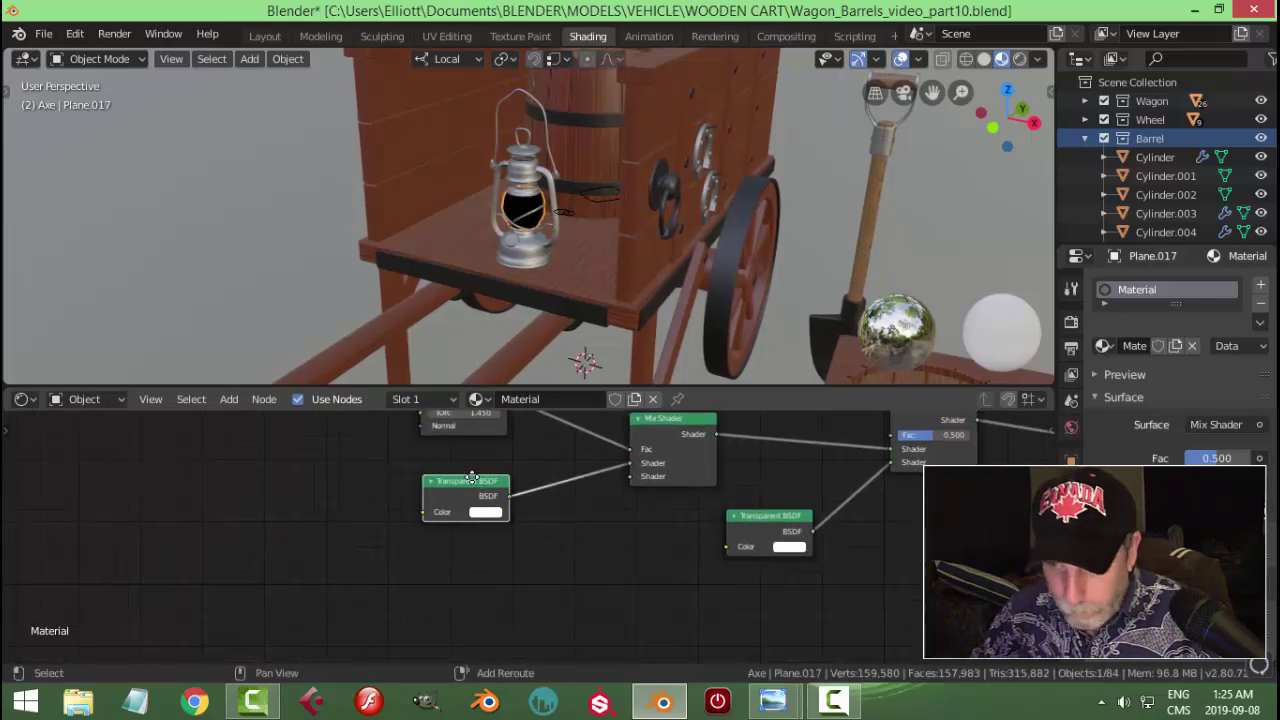
pyautogui.hotkey('shift', 'd')
pyautogui.click(463, 560)
pyautogui.hotkey('shift', 's')
pyautogui.moveTo(461, 562)
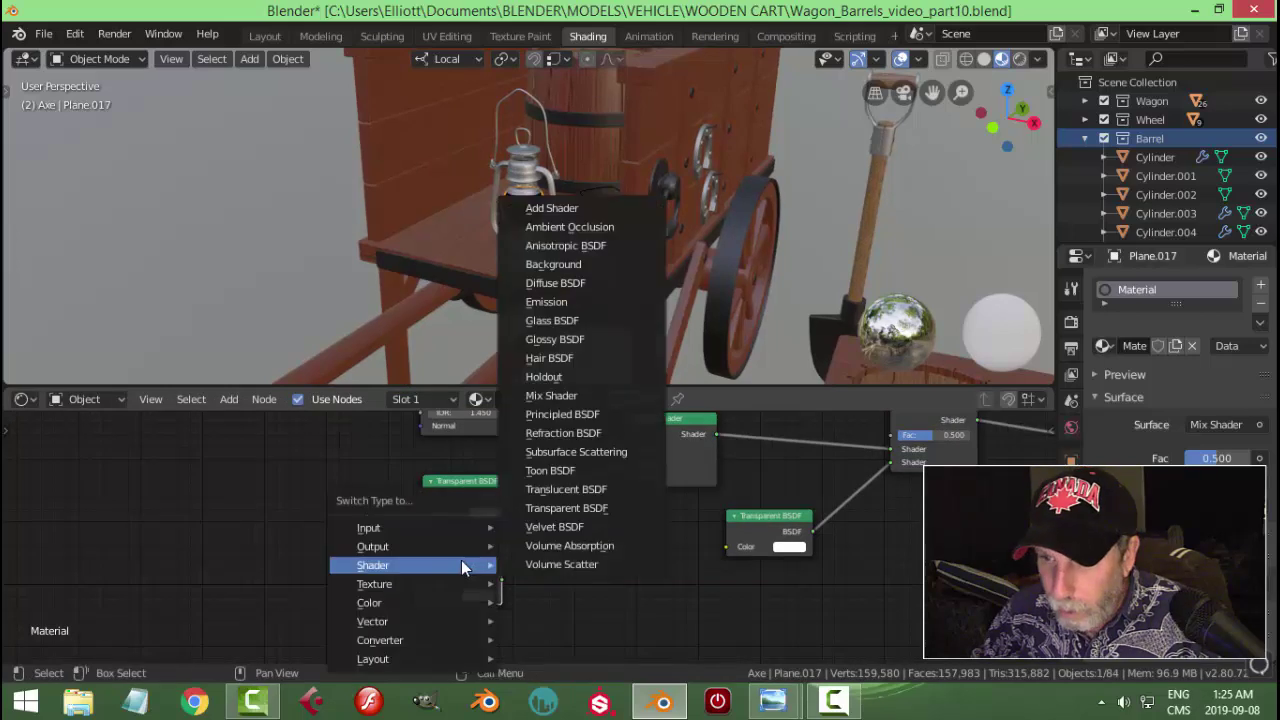
pyautogui.click(555, 339)
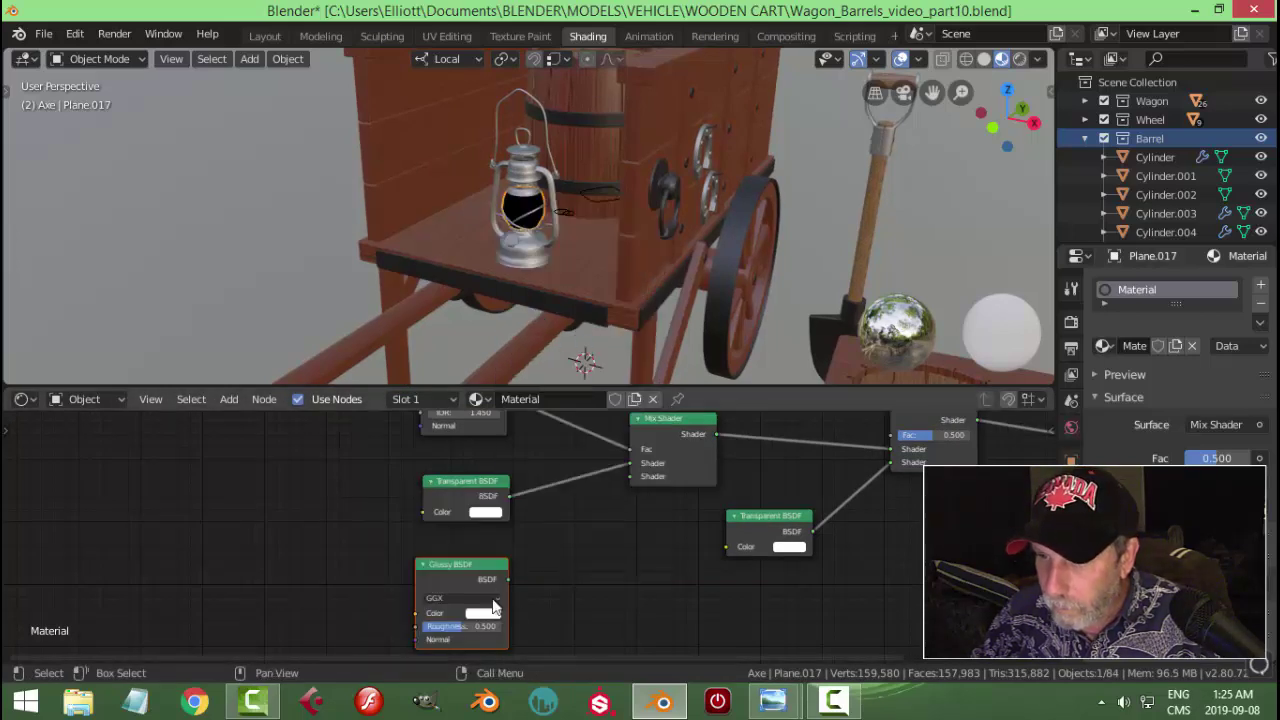
# Step: Set the Glossy BSDF's distribution to Sharp and its roughness to 0.2
pyautogui.scroll(2, 557, 612)
pyautogui.moveTo(557, 616); pyautogui.dragTo(611, 531, button='middle')
pyautogui.click(484, 539)
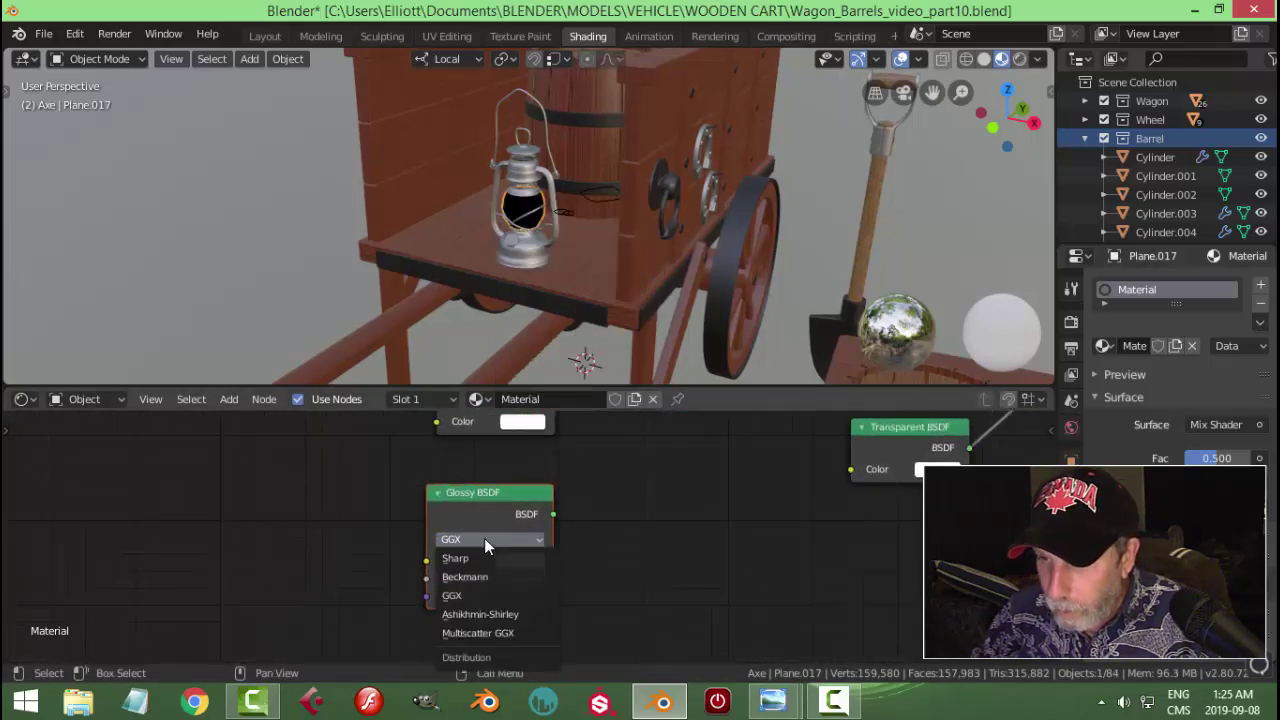
pyautogui.click(482, 558)
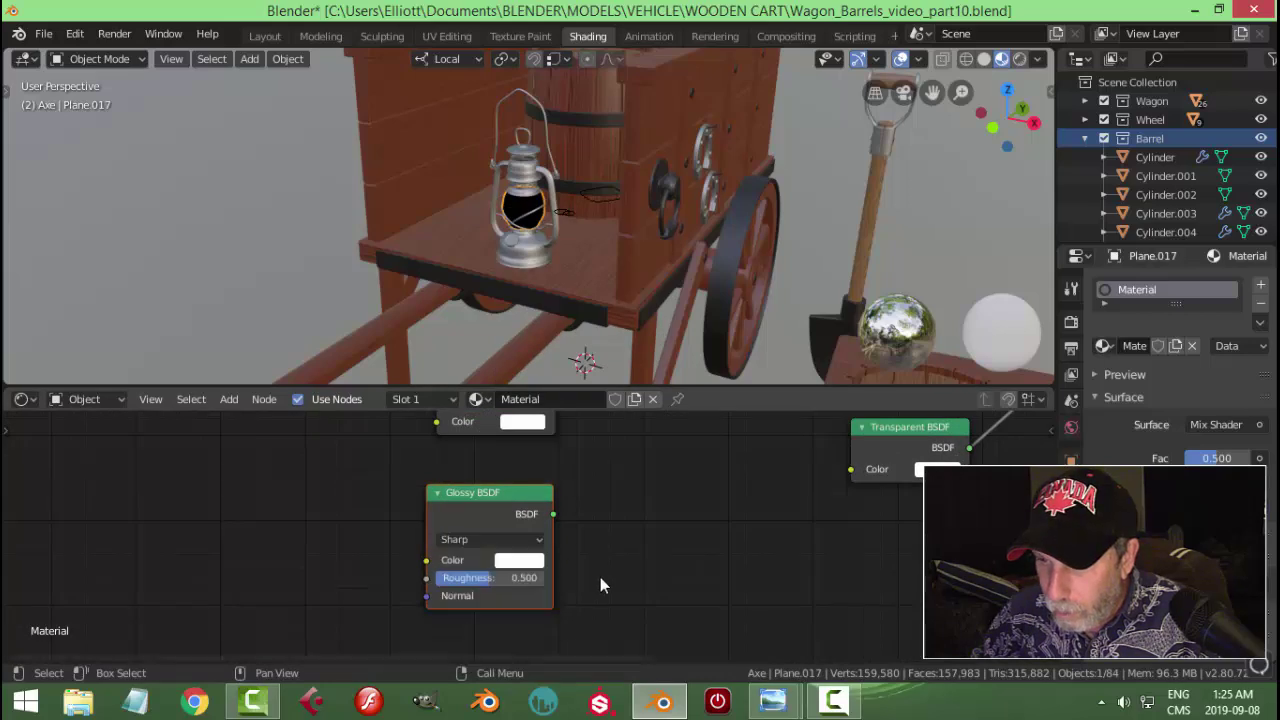
pyautogui.click(508, 582)
pyautogui.write('0.2')
pyautogui.press('Return')
# Step: Connect the Glossy BSDF to the left Mix Shader's lower Shader input and save the file
pyautogui.scroll(-2, 706, 521)
pyautogui.moveTo(706, 521); pyautogui.dragTo(600, 606, button='middle')
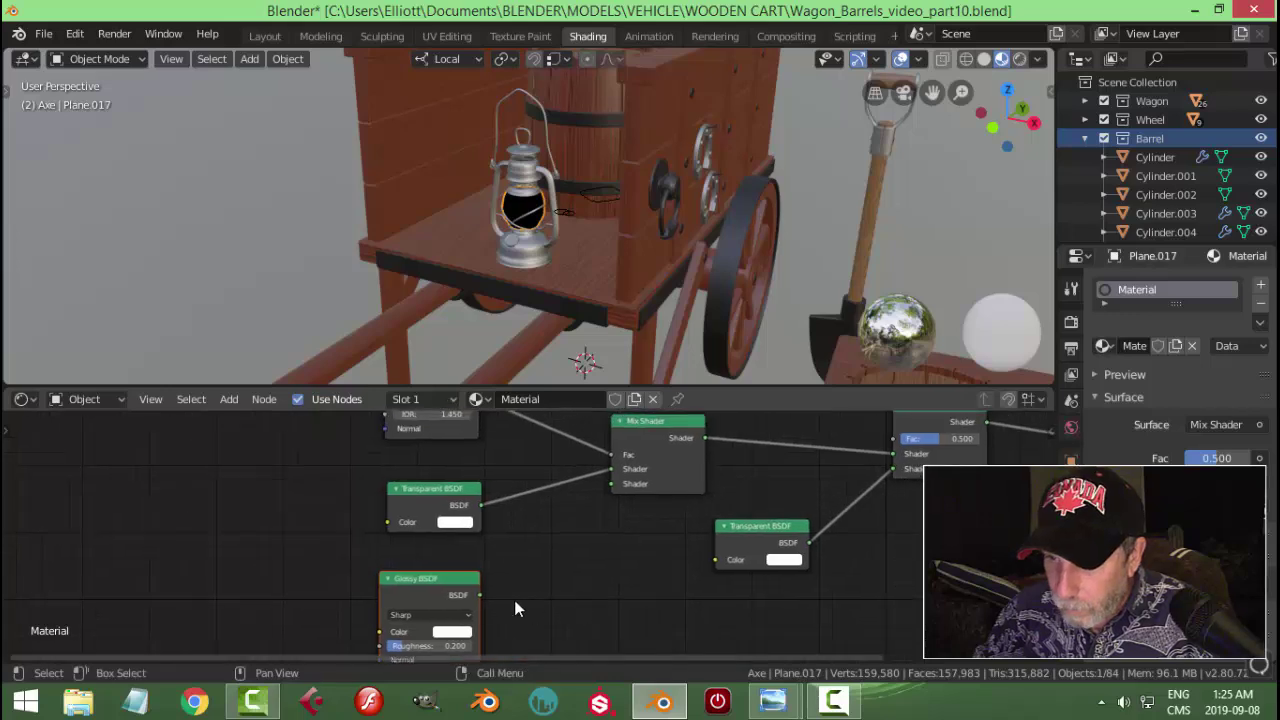
pyautogui.moveTo(484, 595); pyautogui.dragTo(612, 485)
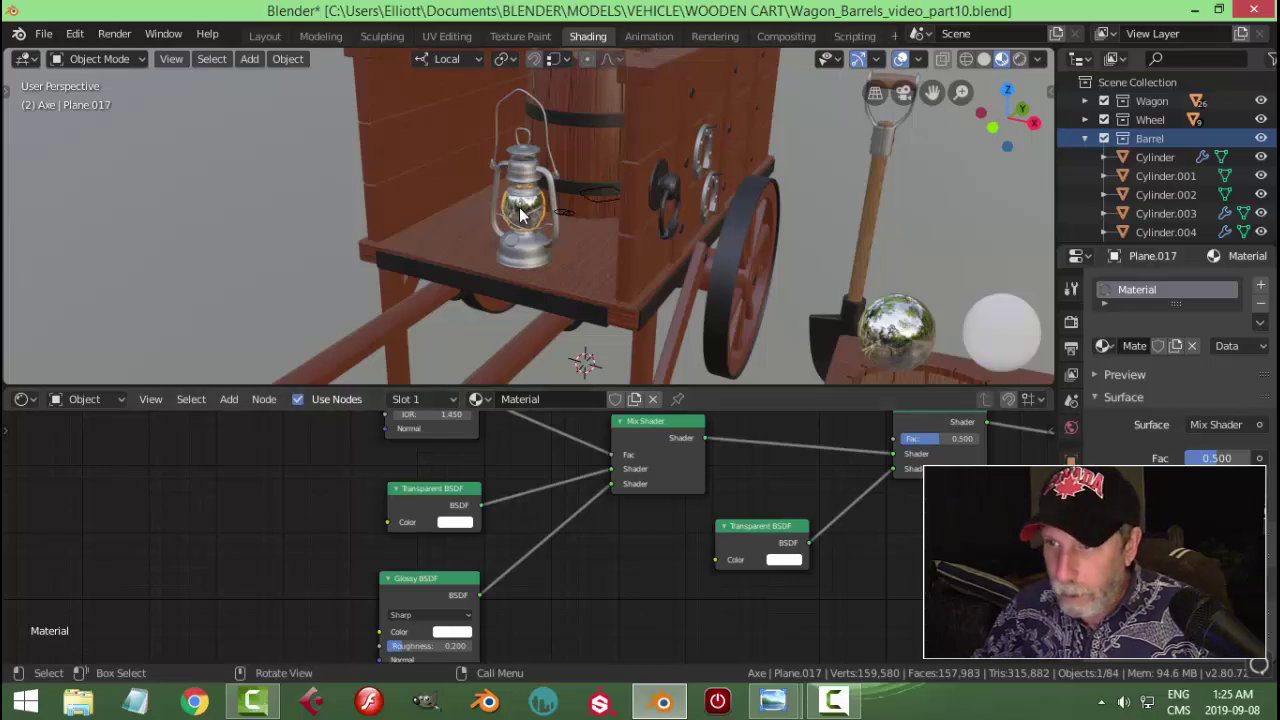
pyautogui.hotkey('ctrl', 's')
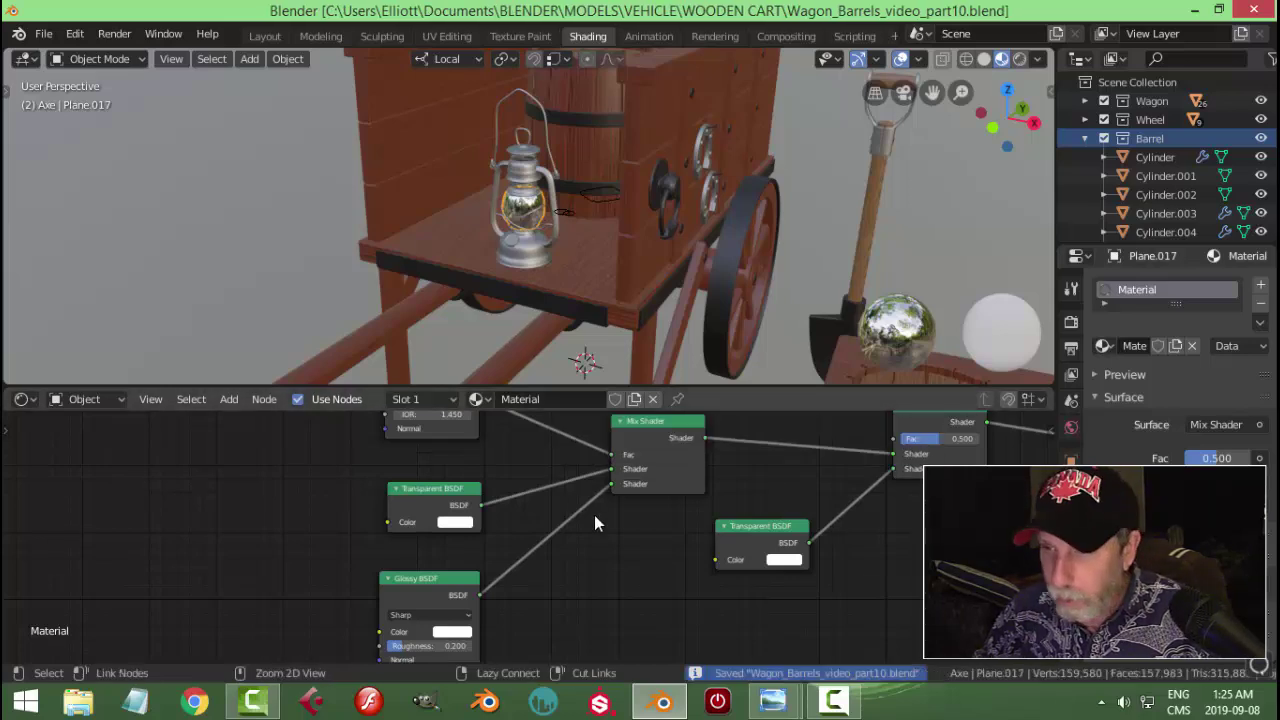
# Step: Examine the nodes feeding the output Mix Shader's Fac in LanternGlass.jpg in Windows Photo Viewer and return to Blender's node tree
pyautogui.scroll(-1, 611, 531)
pyautogui.moveTo(594, 543); pyautogui.dragTo(561, 543, button='middle')
pyautogui.moveTo(772, 700)
pyautogui.click(717, 622)
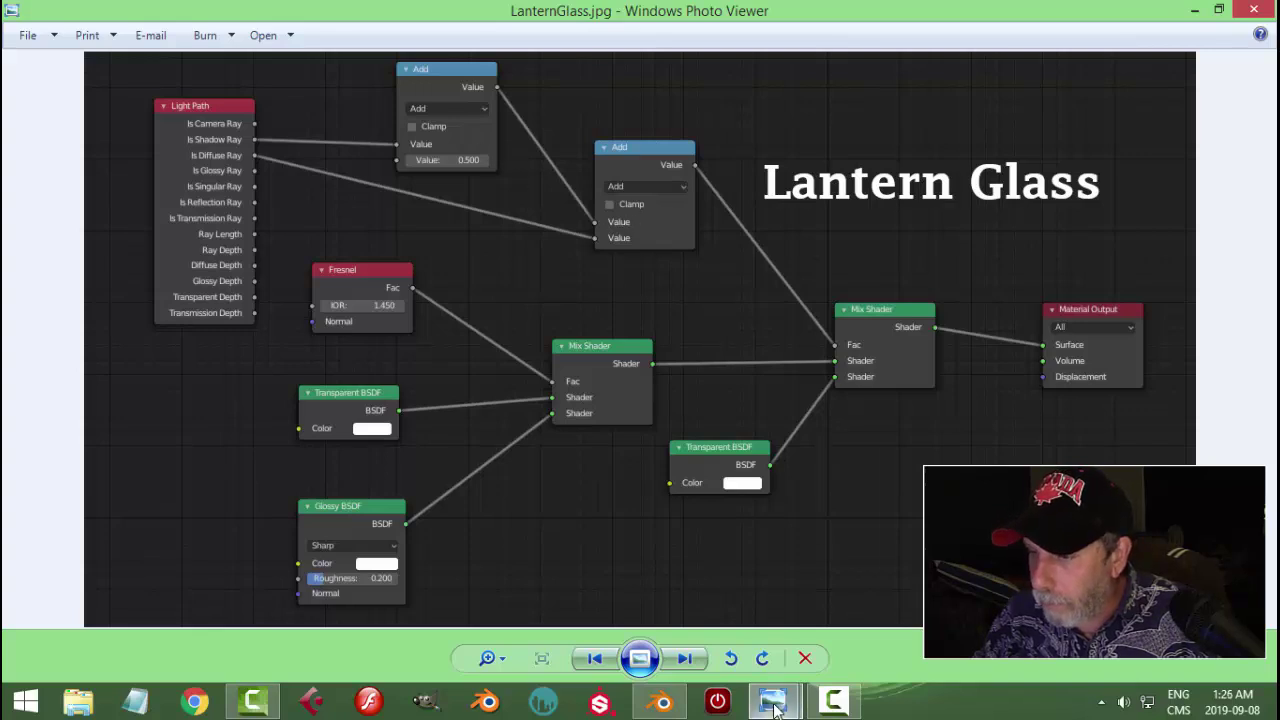
pyautogui.click(661, 701)
pyautogui.scroll(-2, 512, 470)
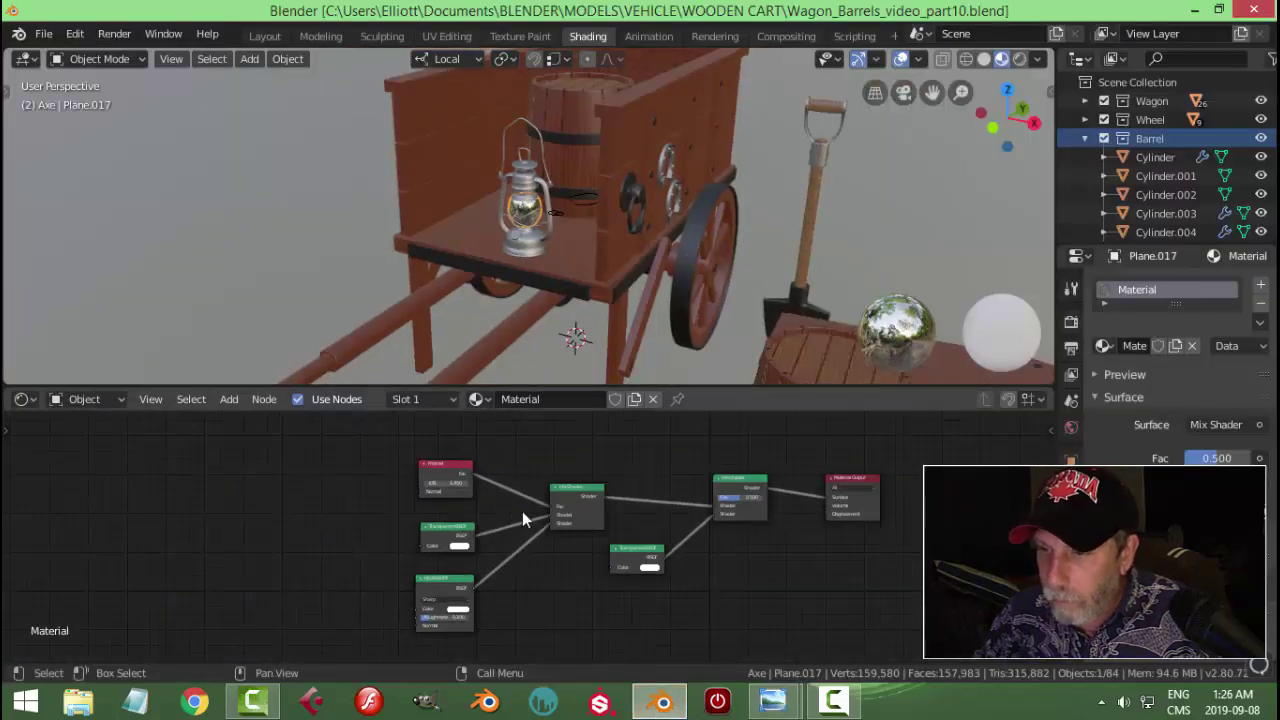
pyautogui.moveTo(586, 543); pyautogui.dragTo(596, 607, button='middle')
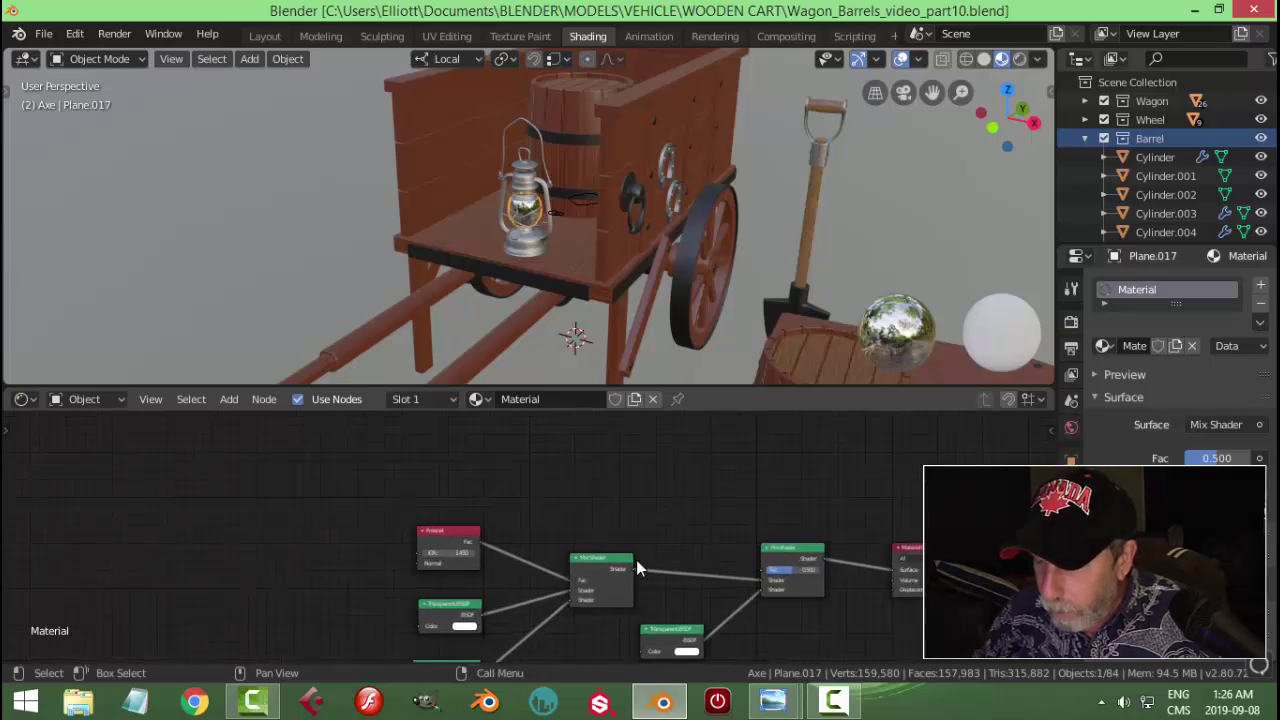
# Step: Duplicate the Fresnel node, maximize the node editor and place the copy above the original Fresnel
pyautogui.click(452, 535)
pyautogui.hotkey('shift', 'd')
pyautogui.click(540, 437)
pyautogui.hotkey('ctrl', 'space')
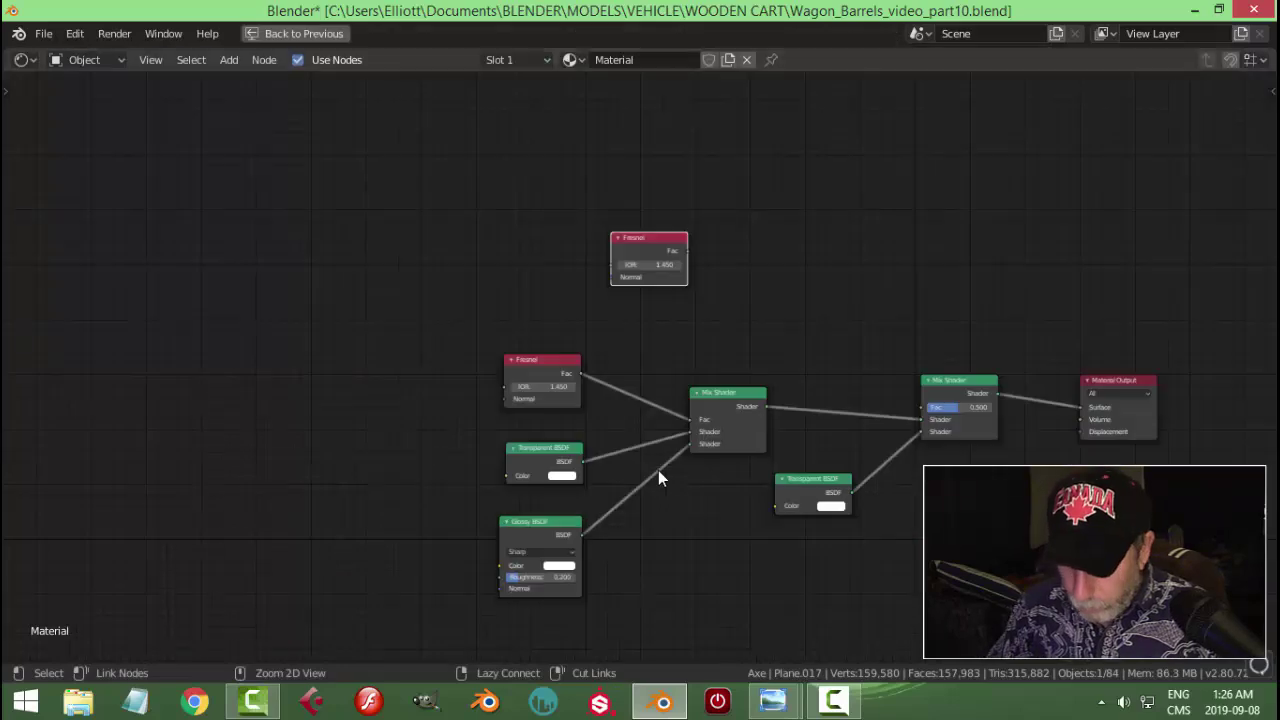
pyautogui.scroll(2, 658, 478)
pyautogui.moveTo(759, 280); pyautogui.dragTo(622, 271, button='middle')
pyautogui.moveTo(524, 190); pyautogui.dragTo(364, 183)
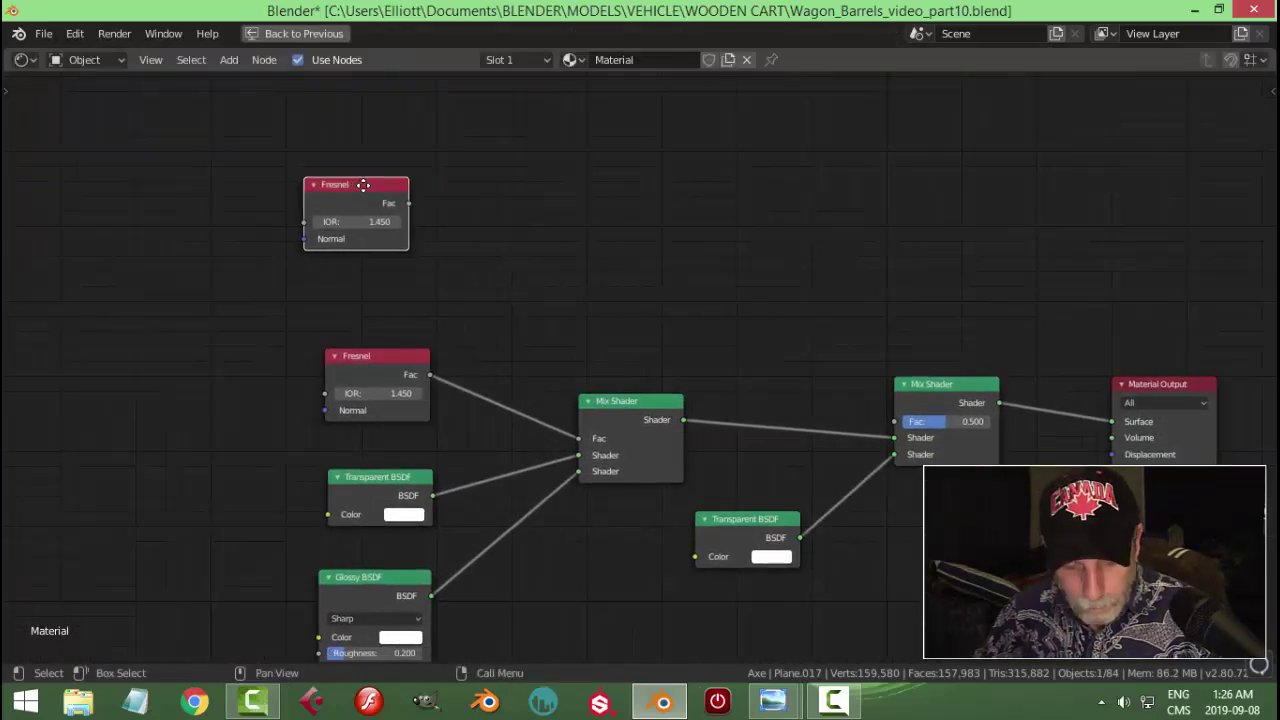
# Step: Switch the Fresnel copy to a Light Path node and move it up clear of the original Fresnel
pyautogui.hotkey('shift', 's')
pyautogui.moveTo(322, 152)
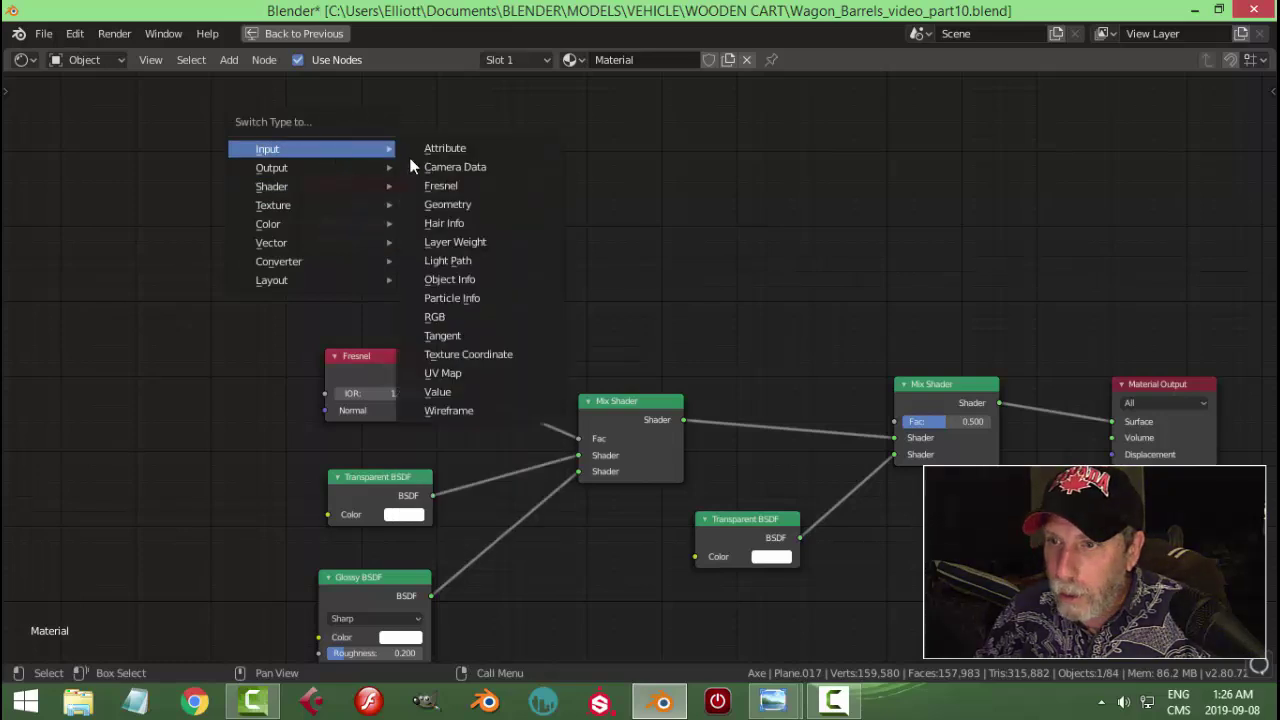
pyautogui.click(447, 260)
pyautogui.moveTo(380, 205); pyautogui.dragTo(384, 96)
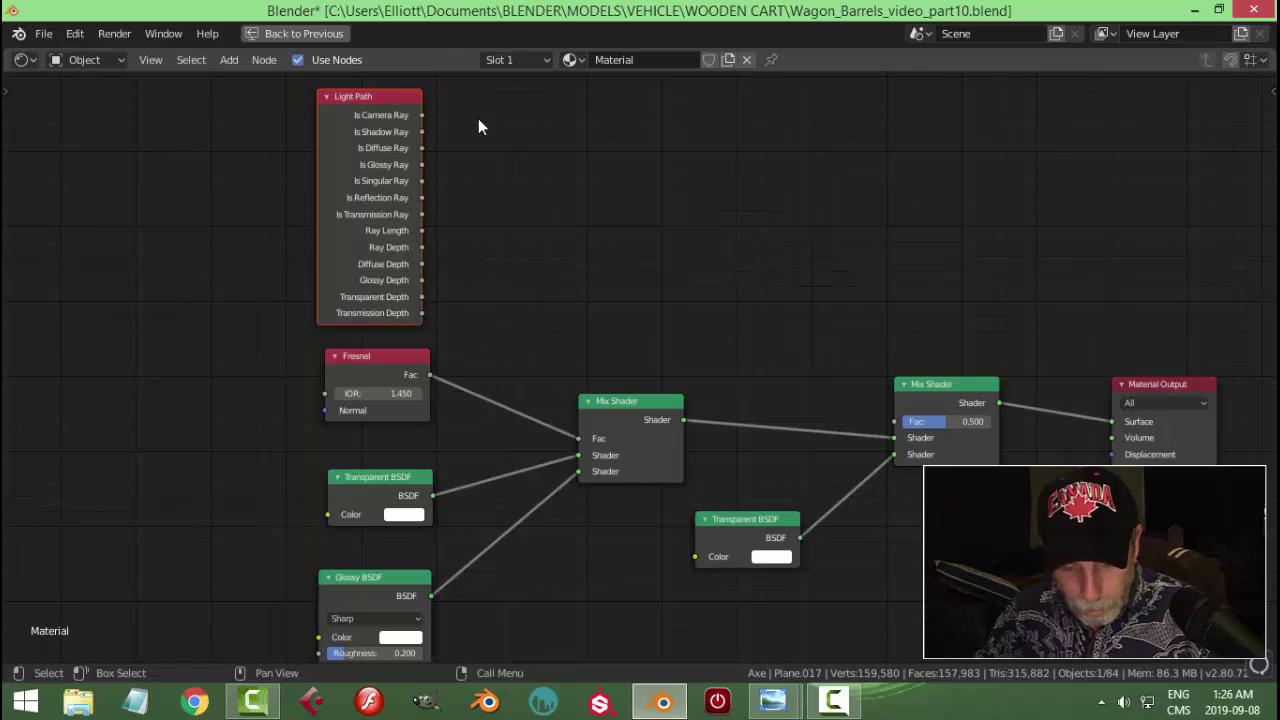
# Step: Duplicate the Light Path node beside the original, switch the copy to a Math node and connect Is Shadow Ray to its upper Value input
pyautogui.hotkey('shift', 'd')
pyautogui.click(725, 128)
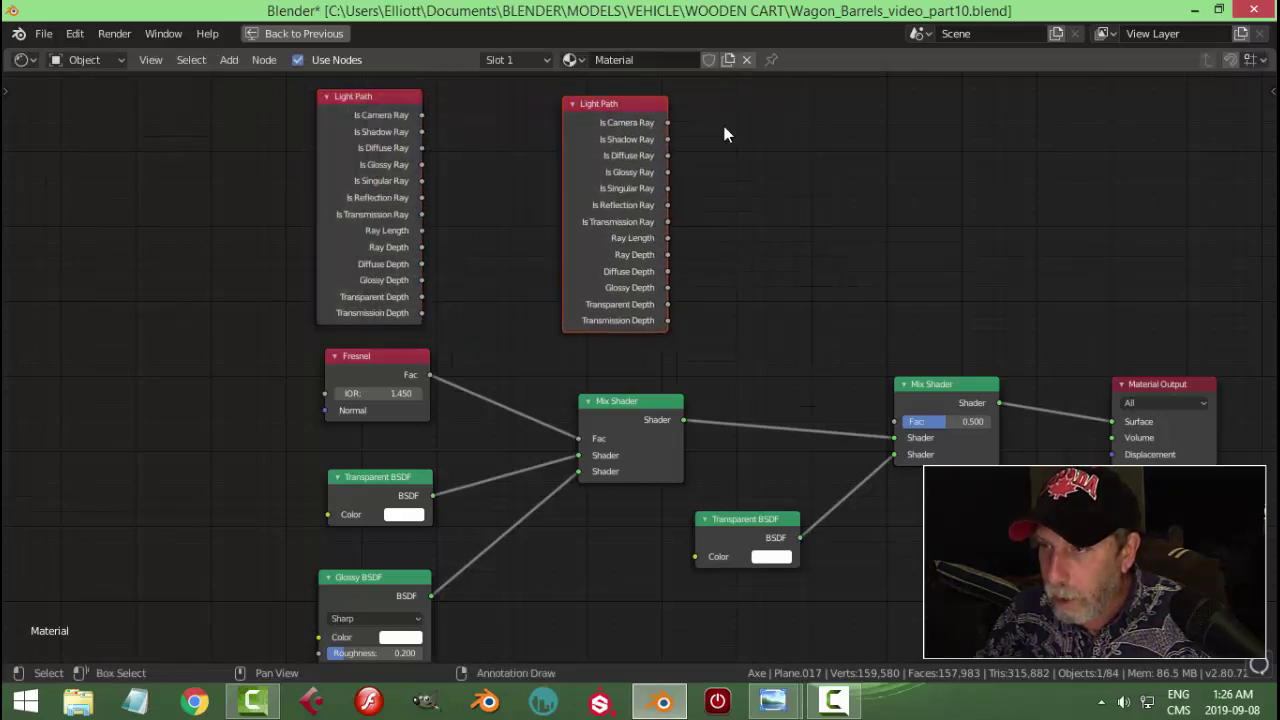
pyautogui.hotkey('shift', 's')
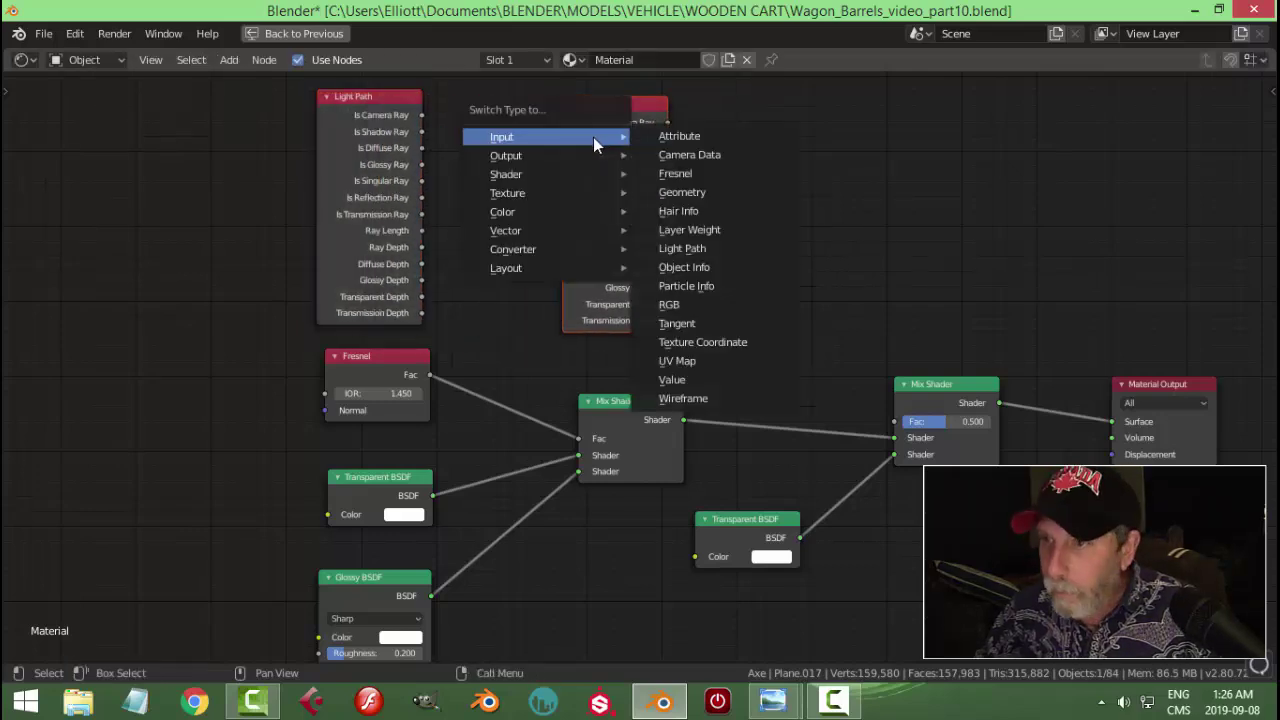
pyautogui.moveTo(515, 249)
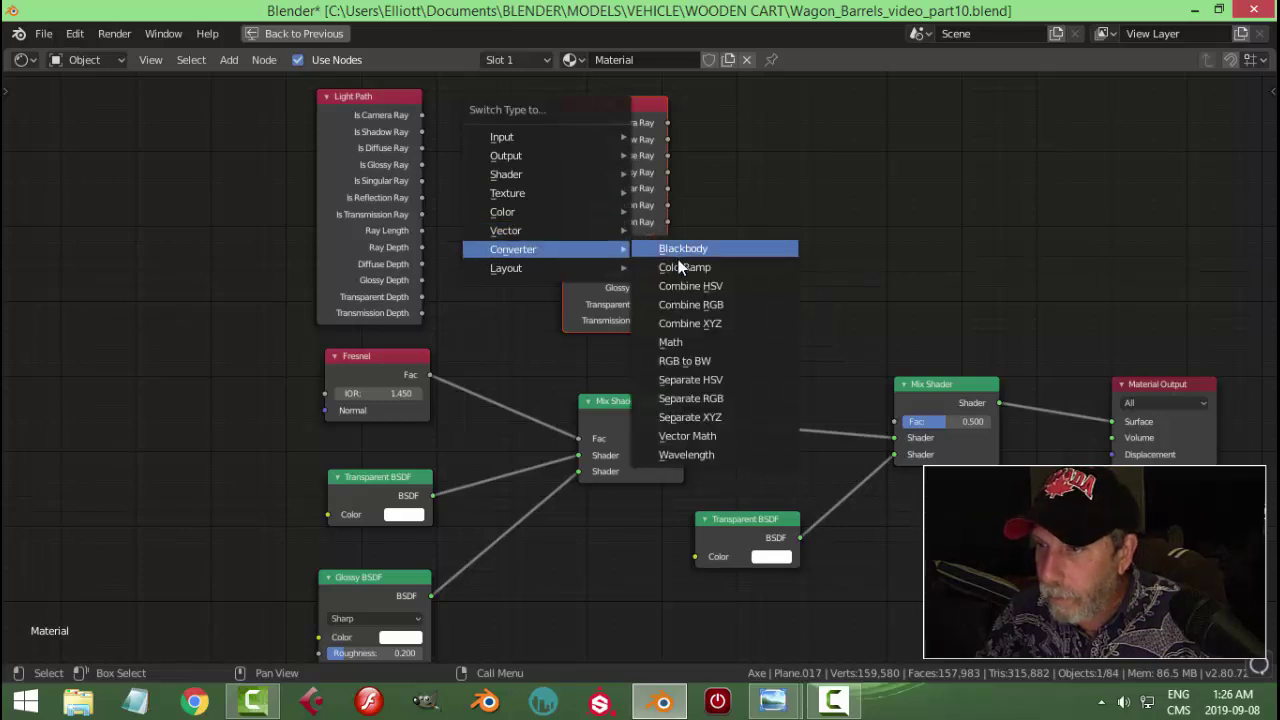
pyautogui.click(683, 343)
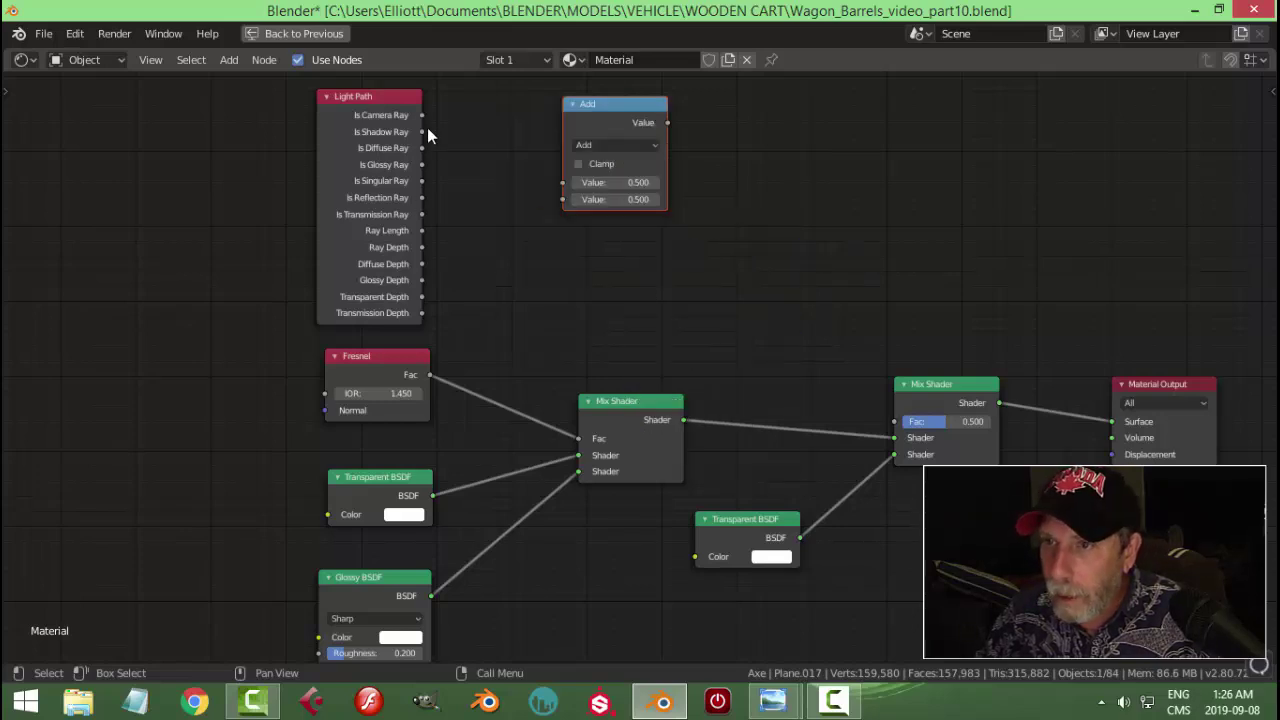
pyautogui.moveTo(424, 131); pyautogui.dragTo(469, 147)
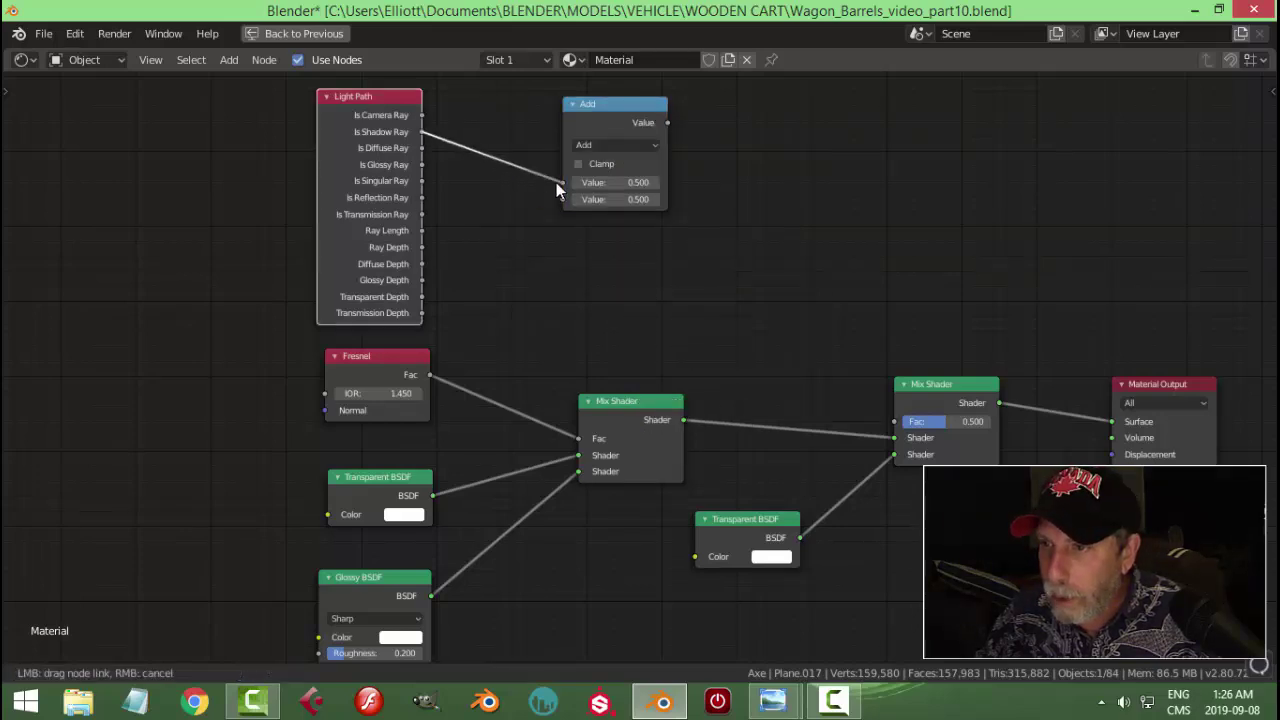
pyautogui.moveTo(556, 183); pyautogui.dragTo(558, 184)
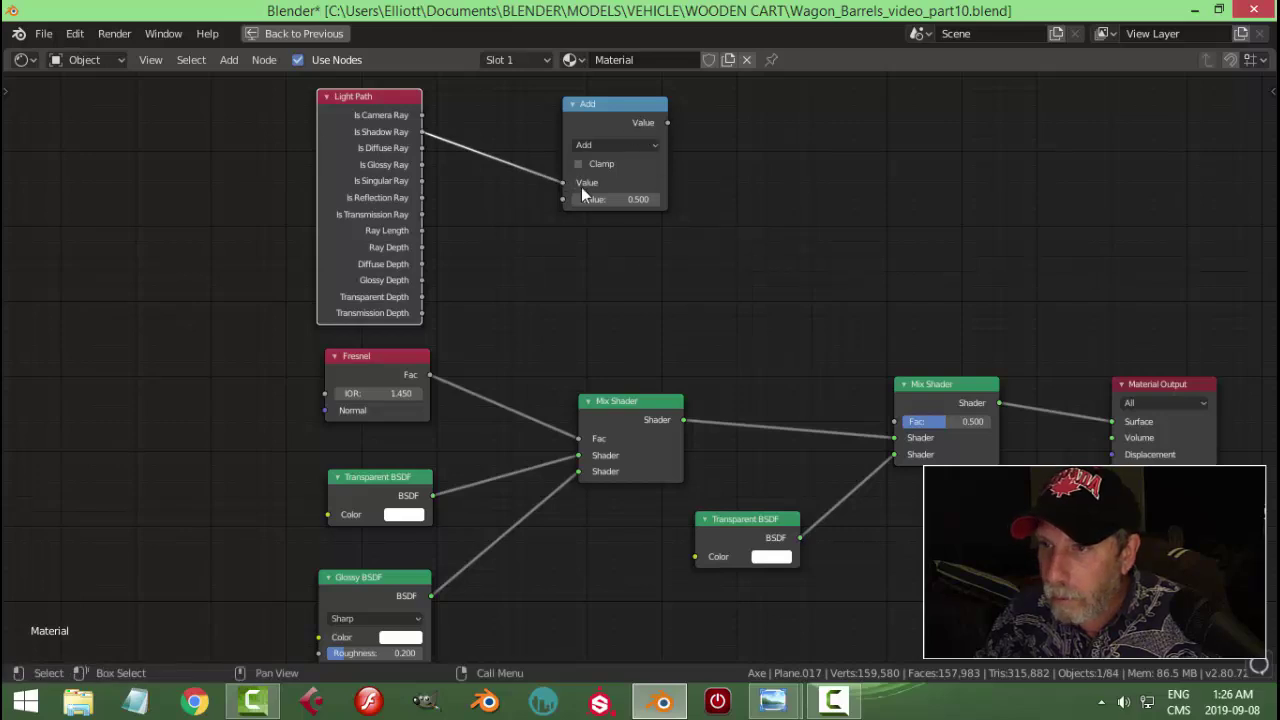
# Step: Duplicate the Add node and feed the copy's upper Value from the first Add node and its lower Value from Is Diffuse Ray
pyautogui.hotkey('shift', 'd')
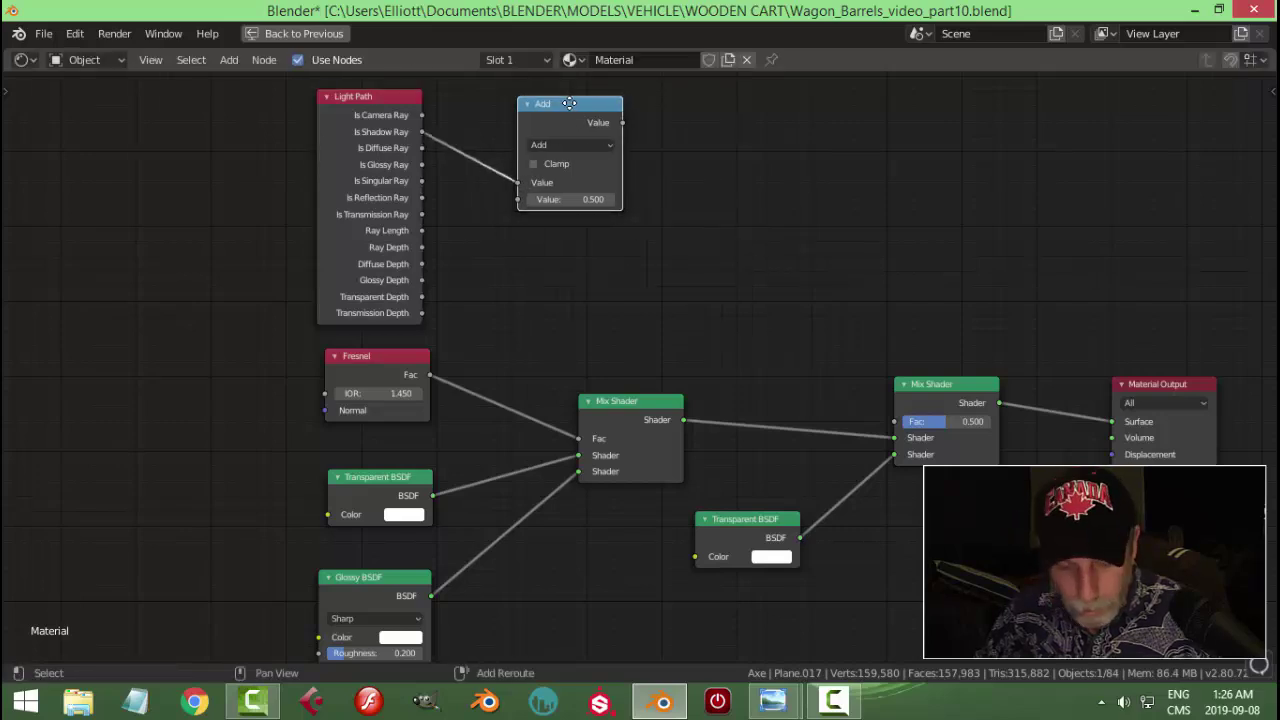
pyautogui.click(766, 172)
pyautogui.moveTo(623, 123); pyautogui.dragTo(722, 246)
pyautogui.moveTo(422, 148); pyautogui.dragTo(722, 263)
pyautogui.moveTo(576, 127); pyautogui.dragTo(624, 104)
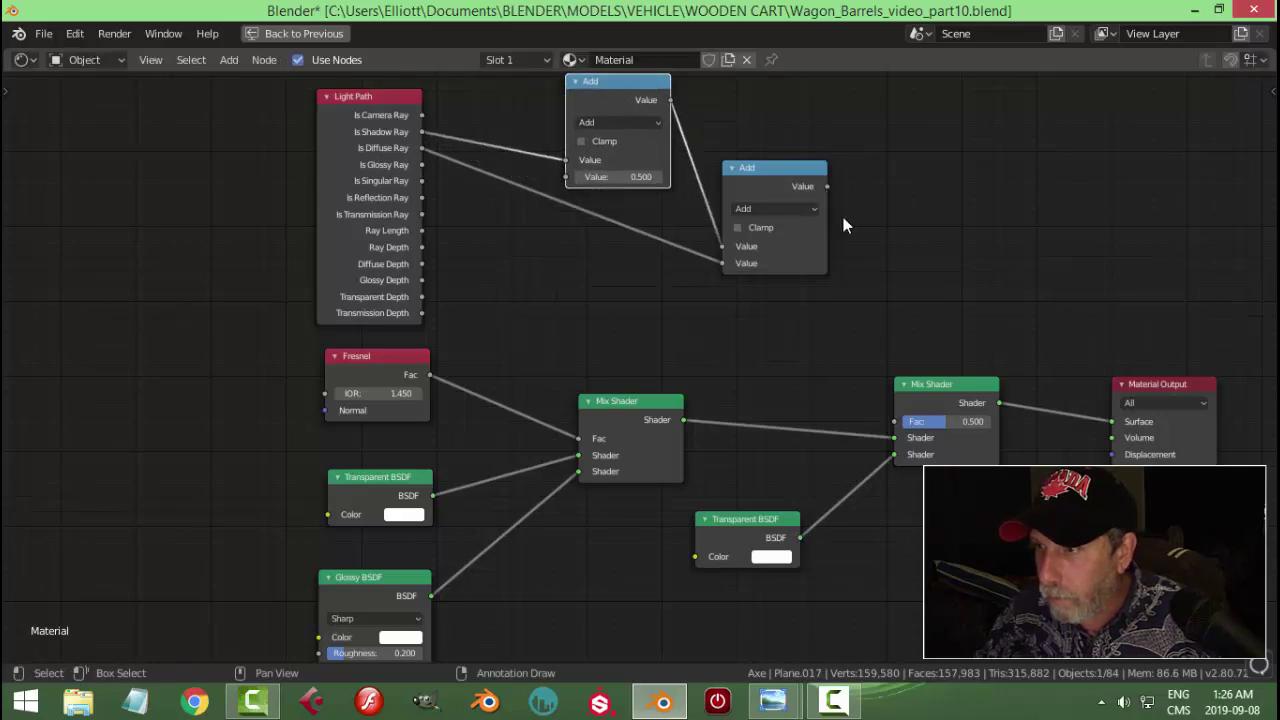
# Step: Connect the second Add node's Value to the output Mix Shader's Fac and compare the finished node tree with LanternGlass.jpg
pyautogui.moveTo(826, 187); pyautogui.dragTo(966, 336)
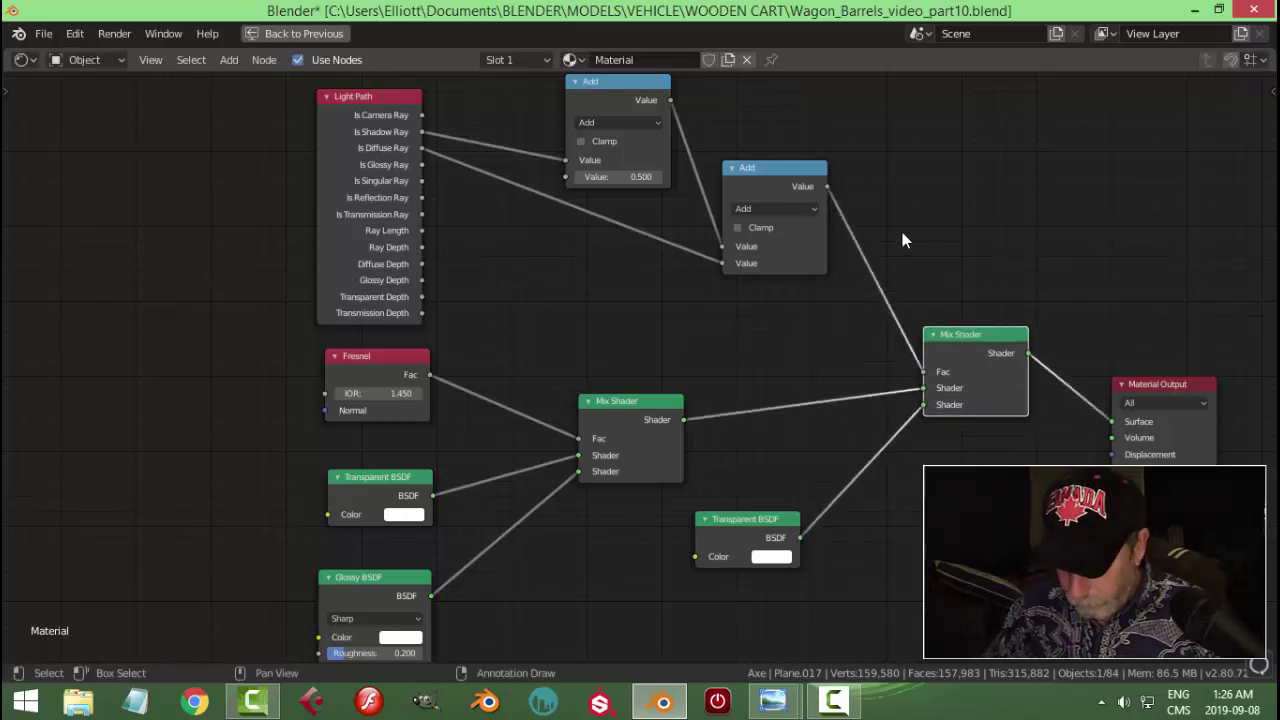
pyautogui.hotkey('ctrl', 'space')
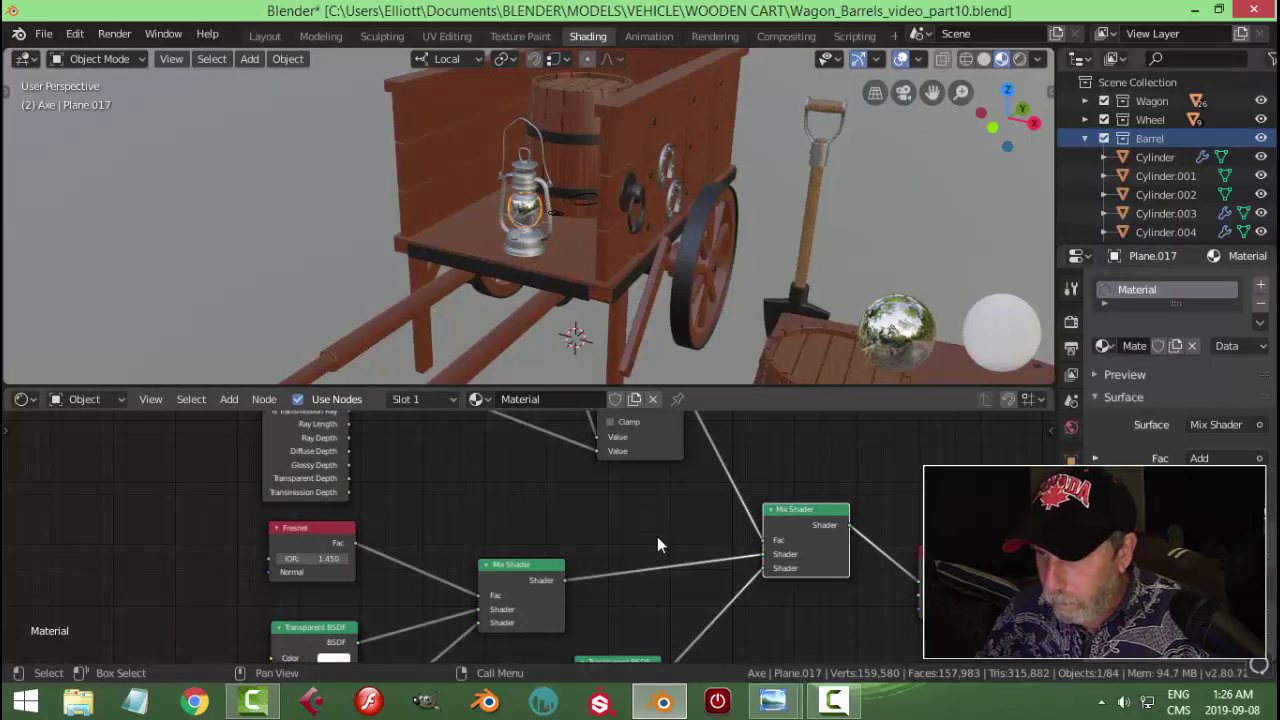
pyautogui.moveTo(772, 700)
pyautogui.click(697, 552)
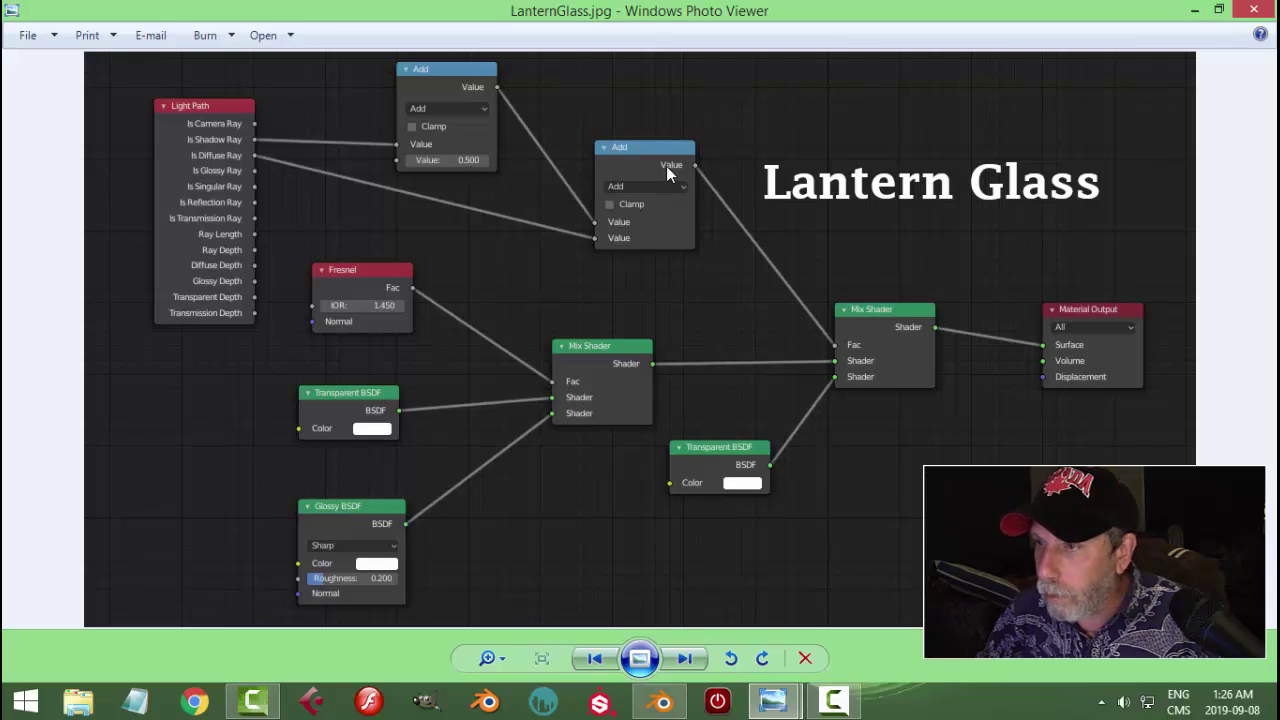
pyautogui.click(778, 690)
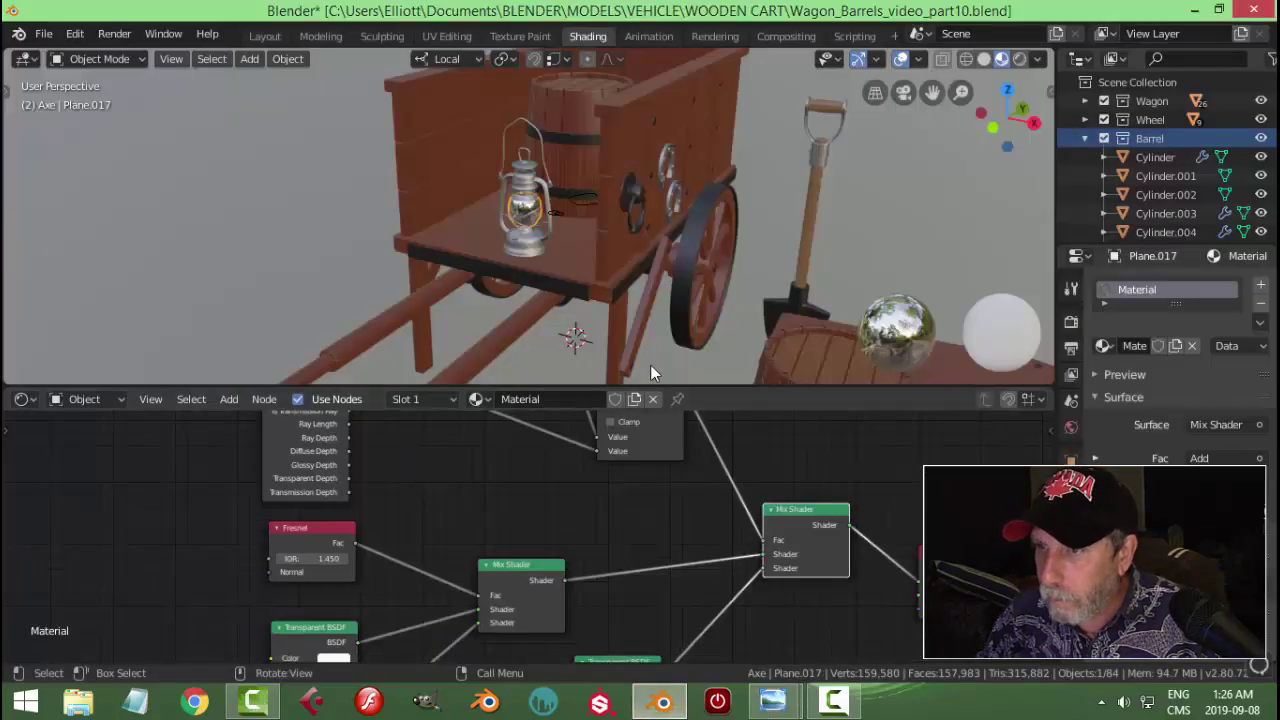
pyautogui.scroll(-1, 571, 500)
pyautogui.scroll(3, 588, 578)
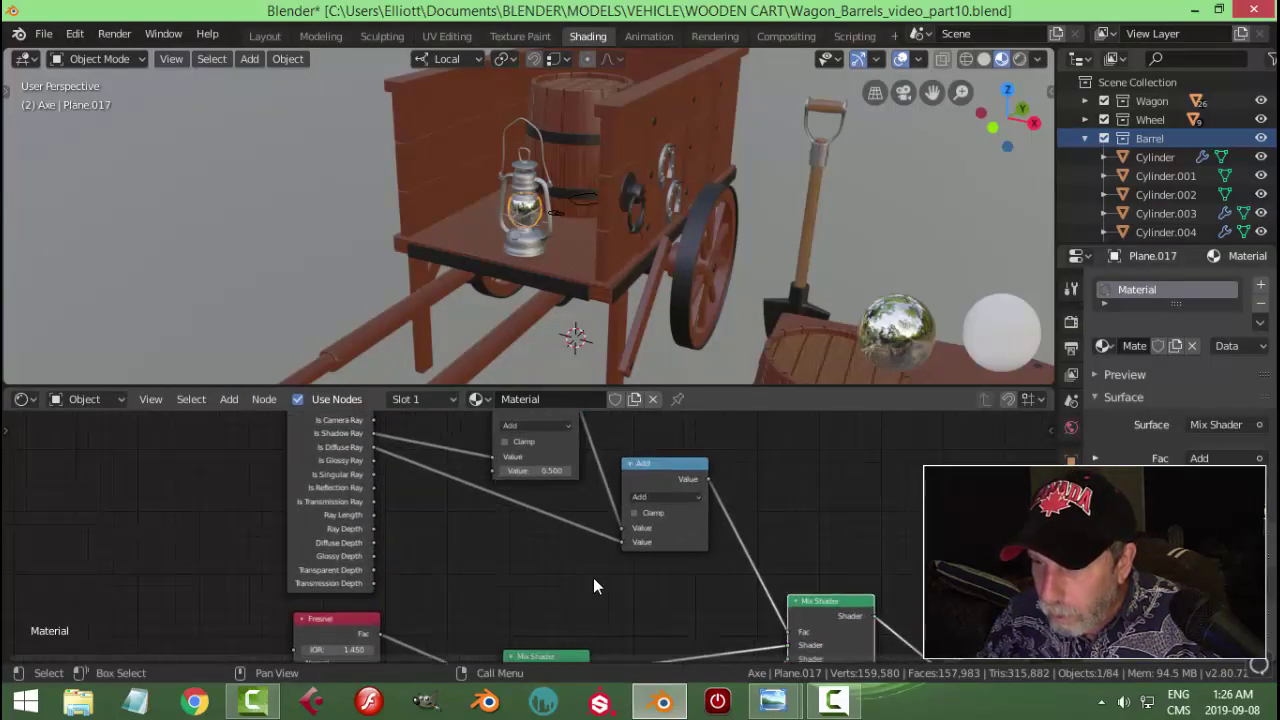
pyautogui.scroll(-1, 585, 579)
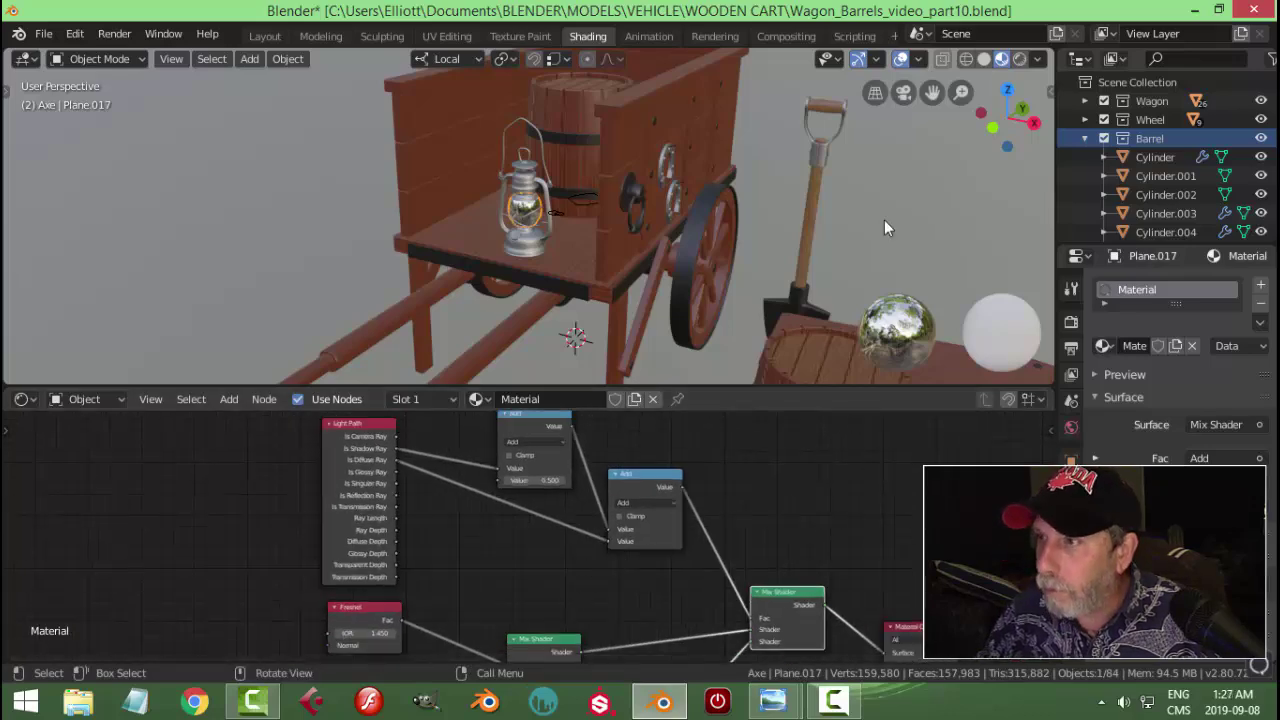
# Step: Switch the viewport to rendered shading, collapse the Barrel collection and unhide the Camera & Light collection
pyautogui.click(1019, 59)
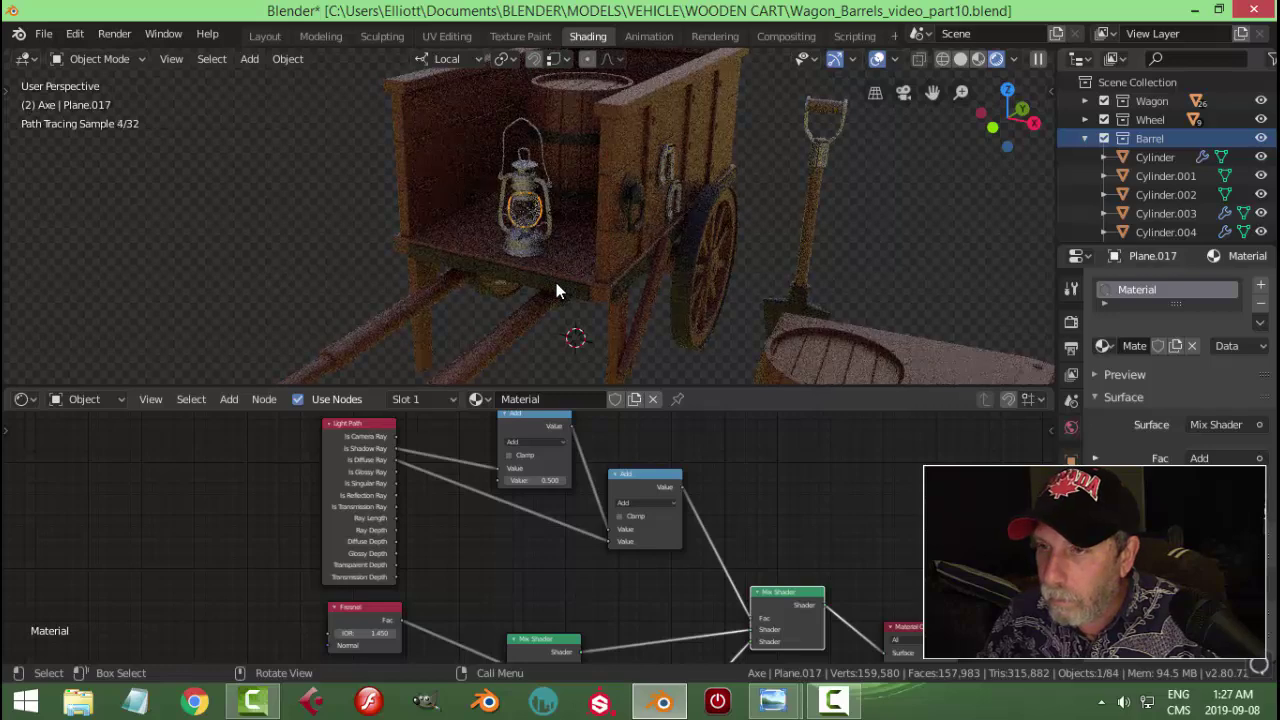
pyautogui.click(1087, 139)
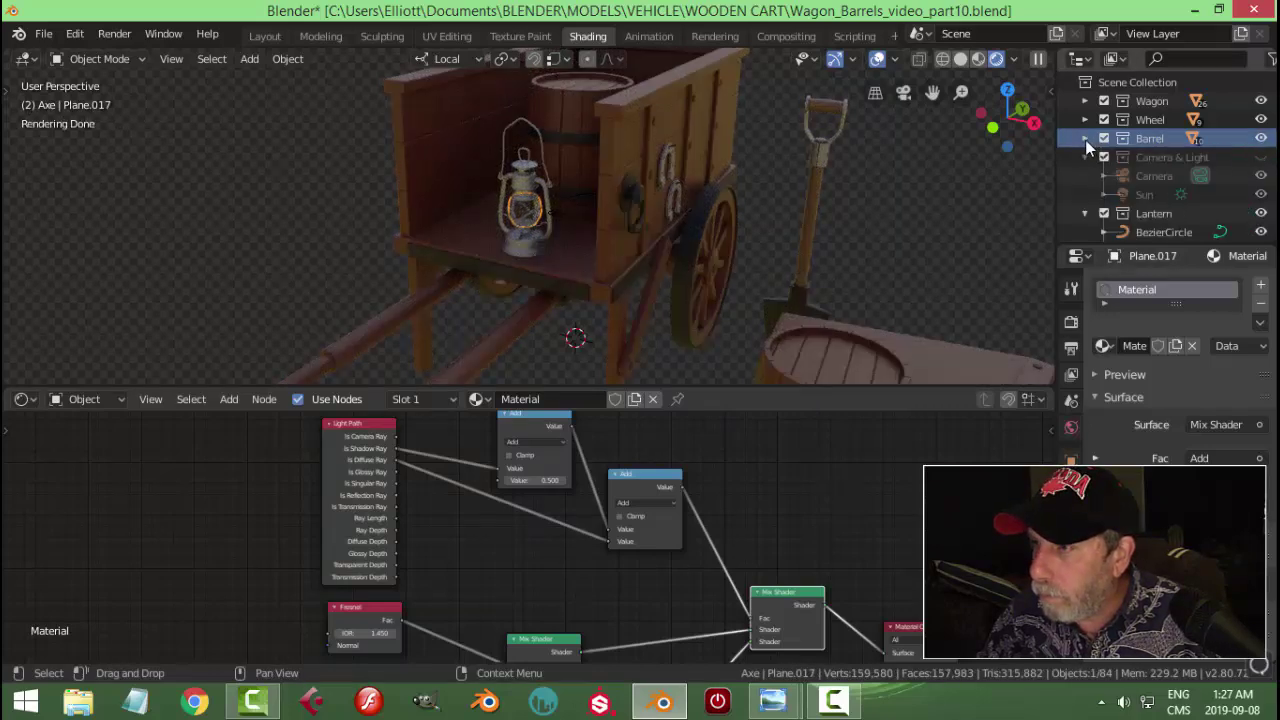
pyautogui.click(1261, 158)
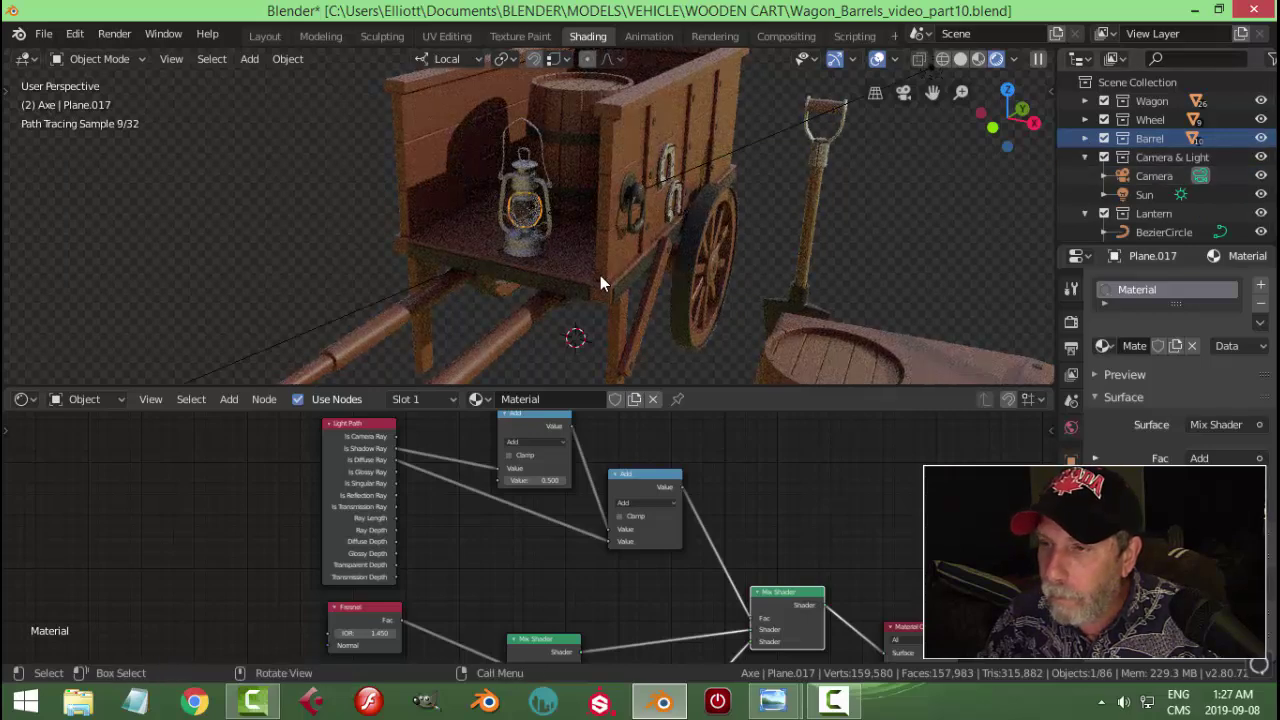
pyautogui.click(746, 272)
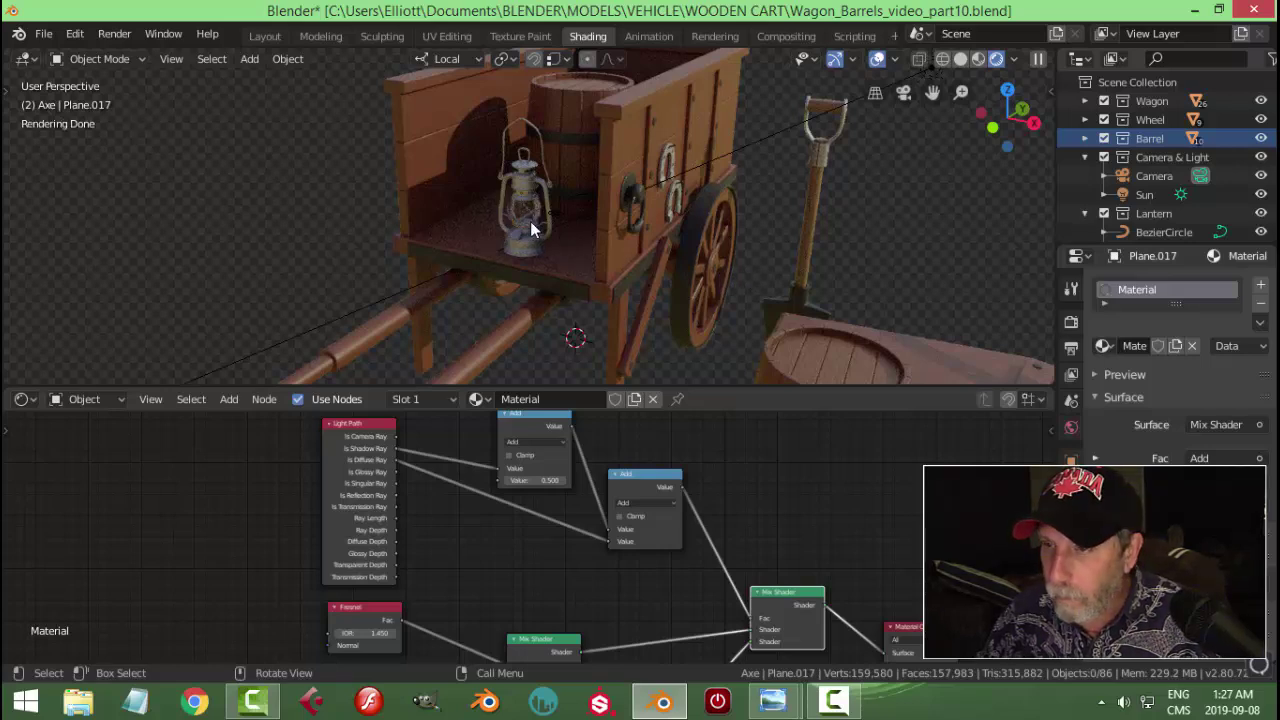
# Step: Examine the lantern's glass globe up close in rendered shading and return the viewport to material preview
pyautogui.click(978, 58)
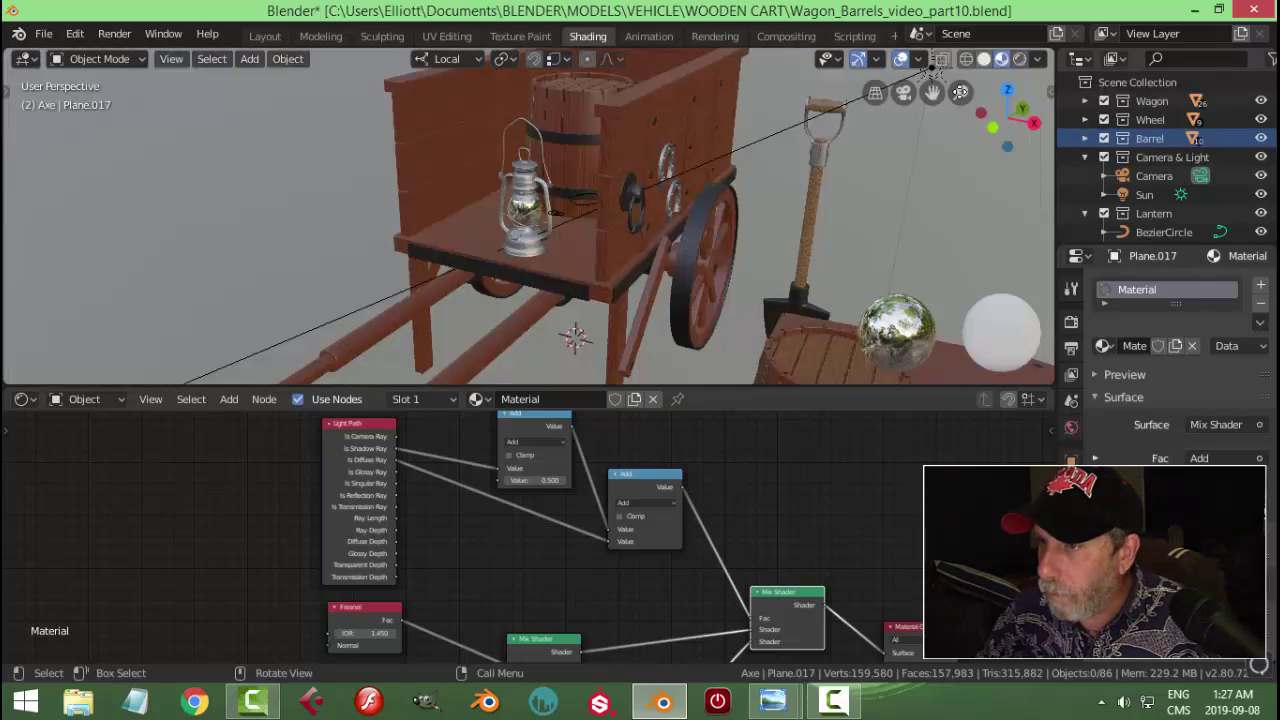
pyautogui.scroll(6, 532, 251)
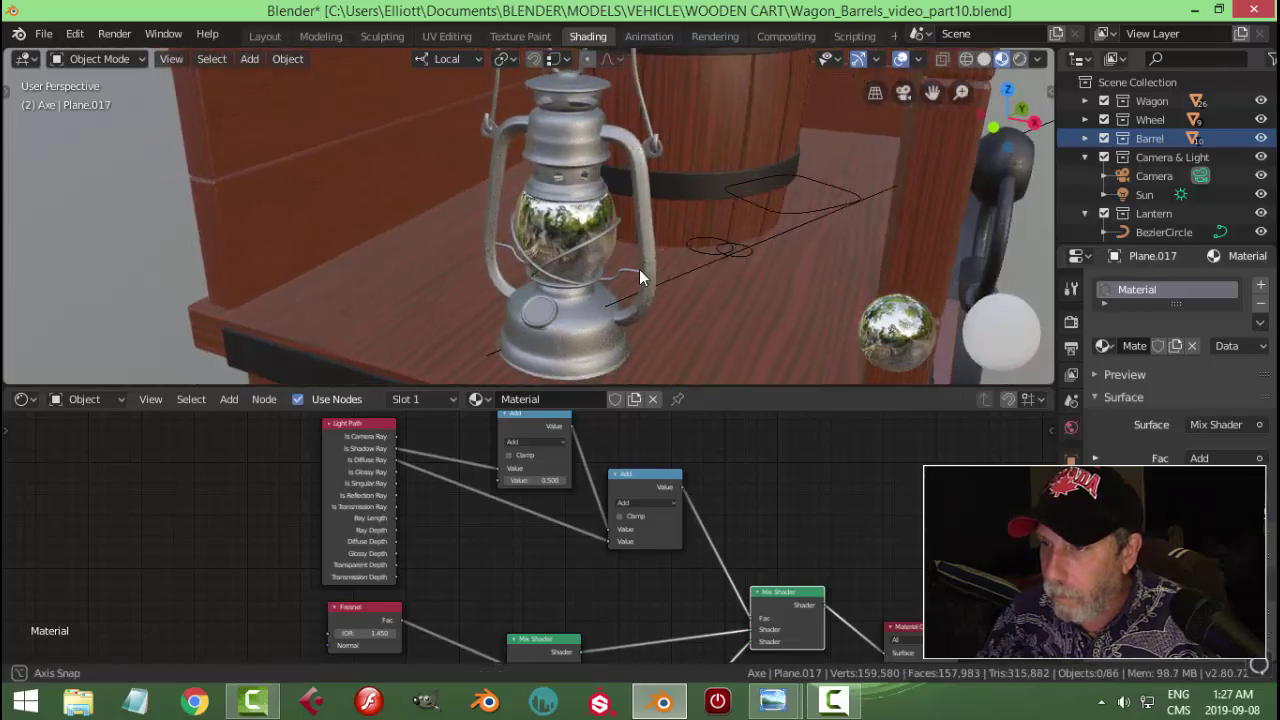
pyautogui.click(1016, 60)
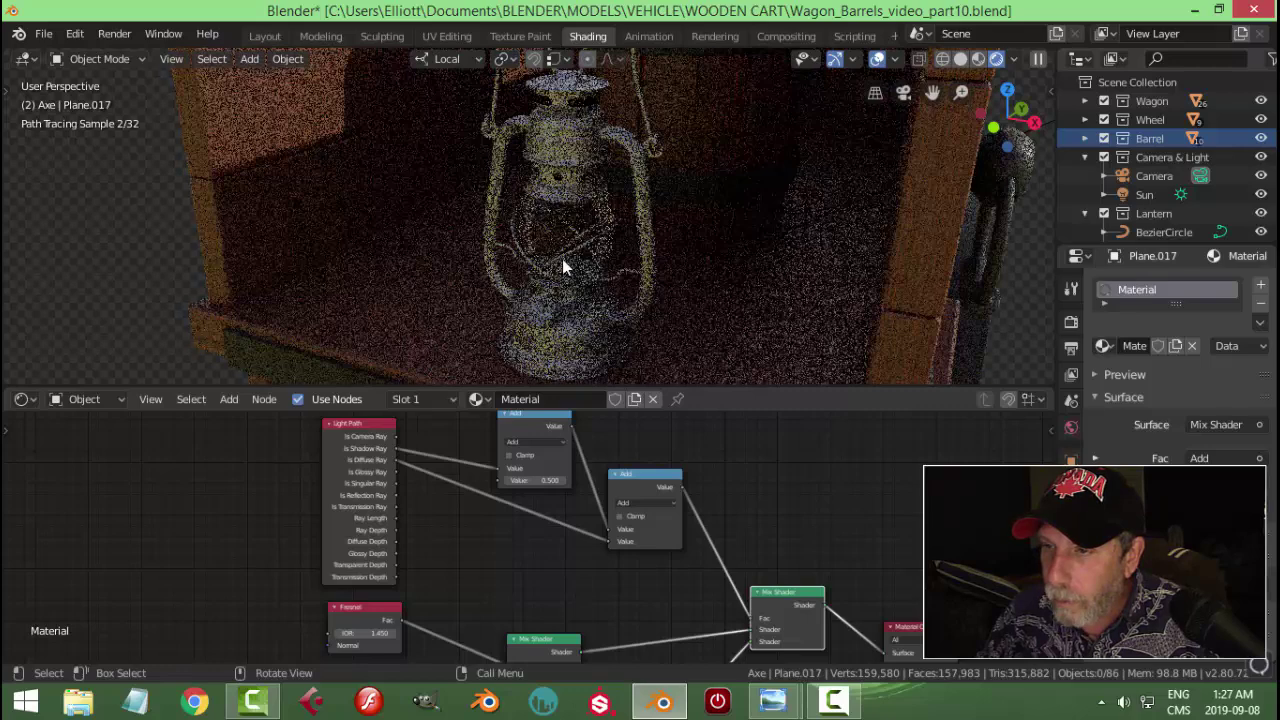
pyautogui.click(979, 60)
pyautogui.scroll(-2, 752, 465)
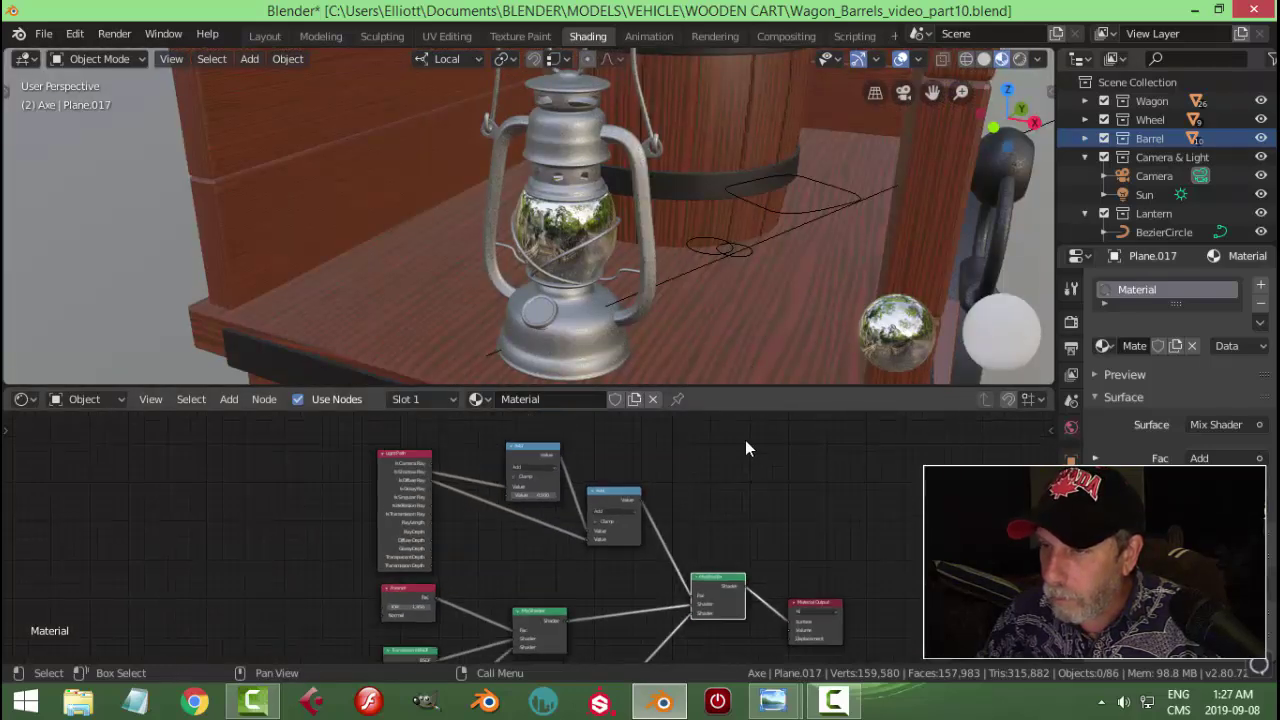
pyautogui.scroll(-6, 756, 306)
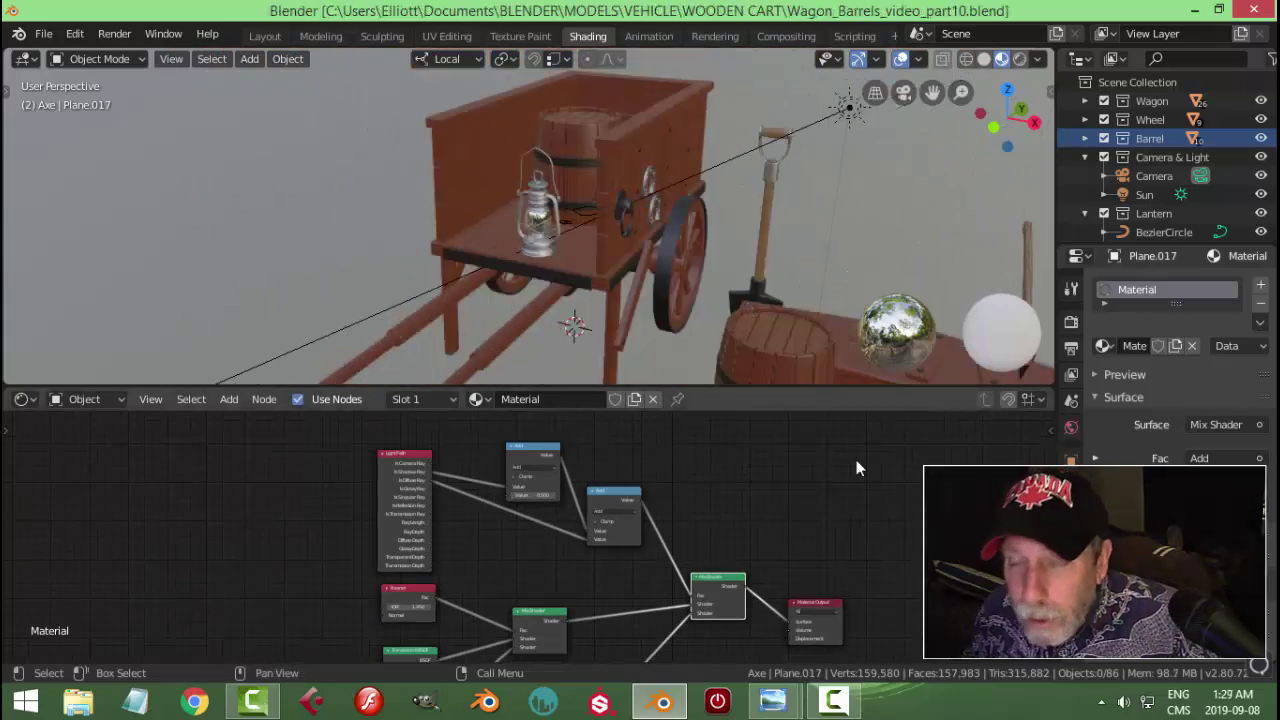
# Step: Snap the 3D cursor to the lantern's glass globe and hide the globe
pyautogui.click(540, 220)
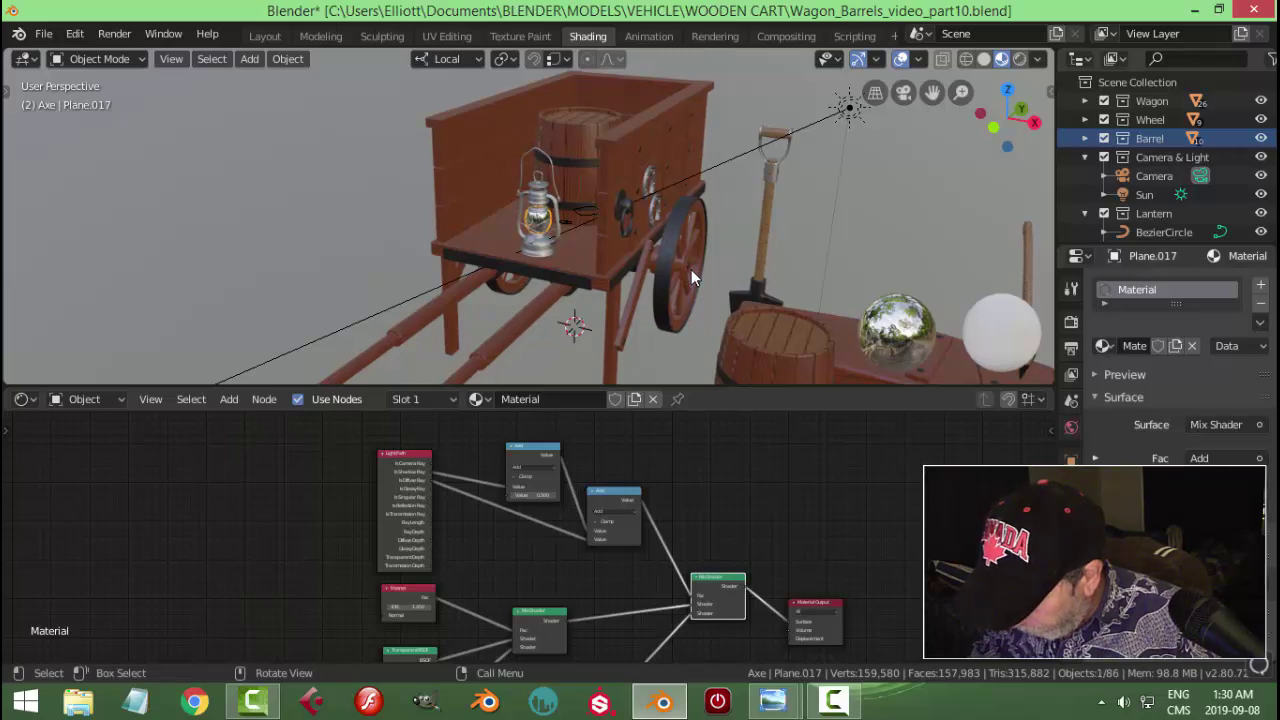
pyautogui.press('KP_Decimal')
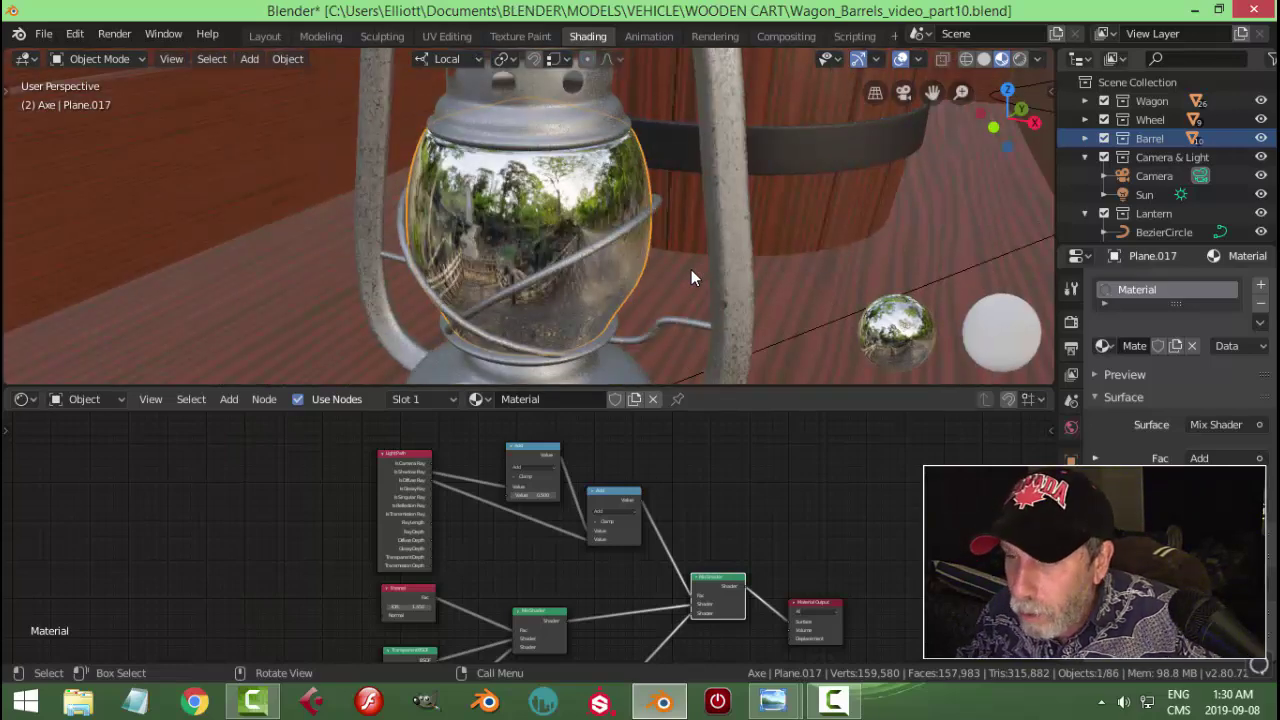
pyautogui.scroll(-3, 691, 269)
pyautogui.moveTo(685, 269); pyautogui.dragTo(643, 269, button='middle')
pyautogui.hotkey('shift', 's')
pyautogui.click(649, 374)
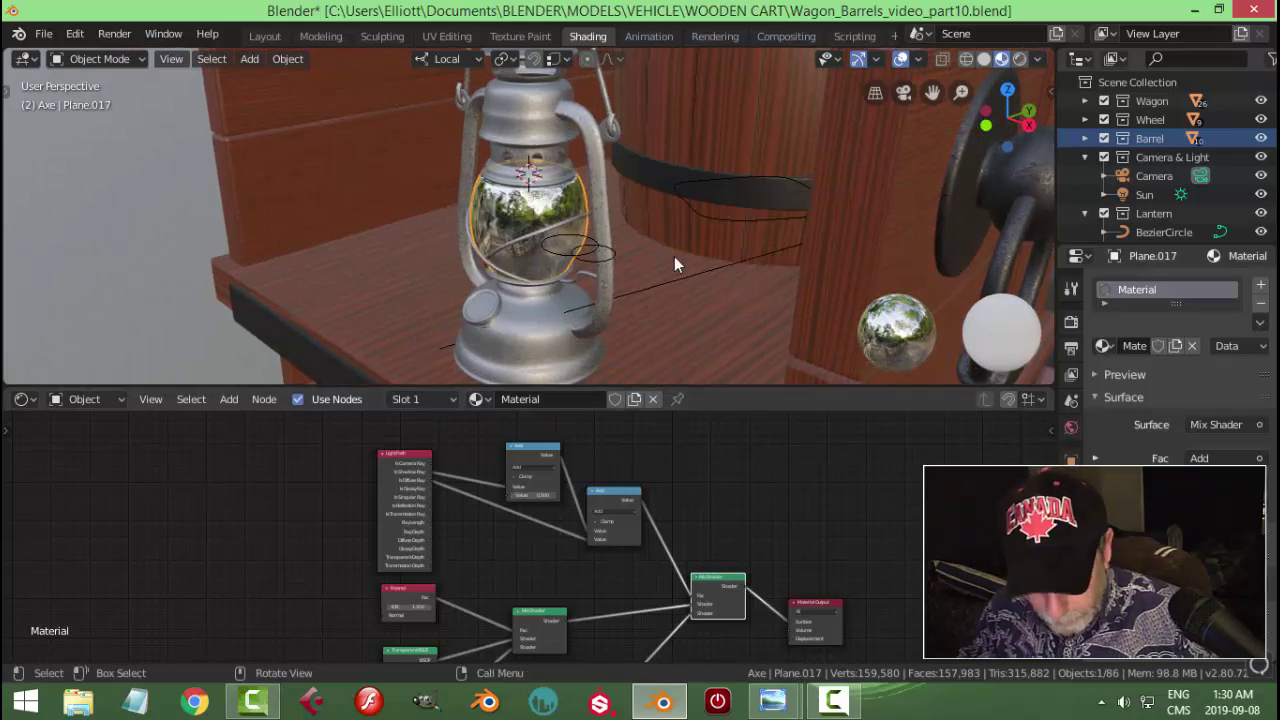
pyautogui.press('h')
pyautogui.moveTo(611, 253); pyautogui.dragTo(640, 250, button='middle')
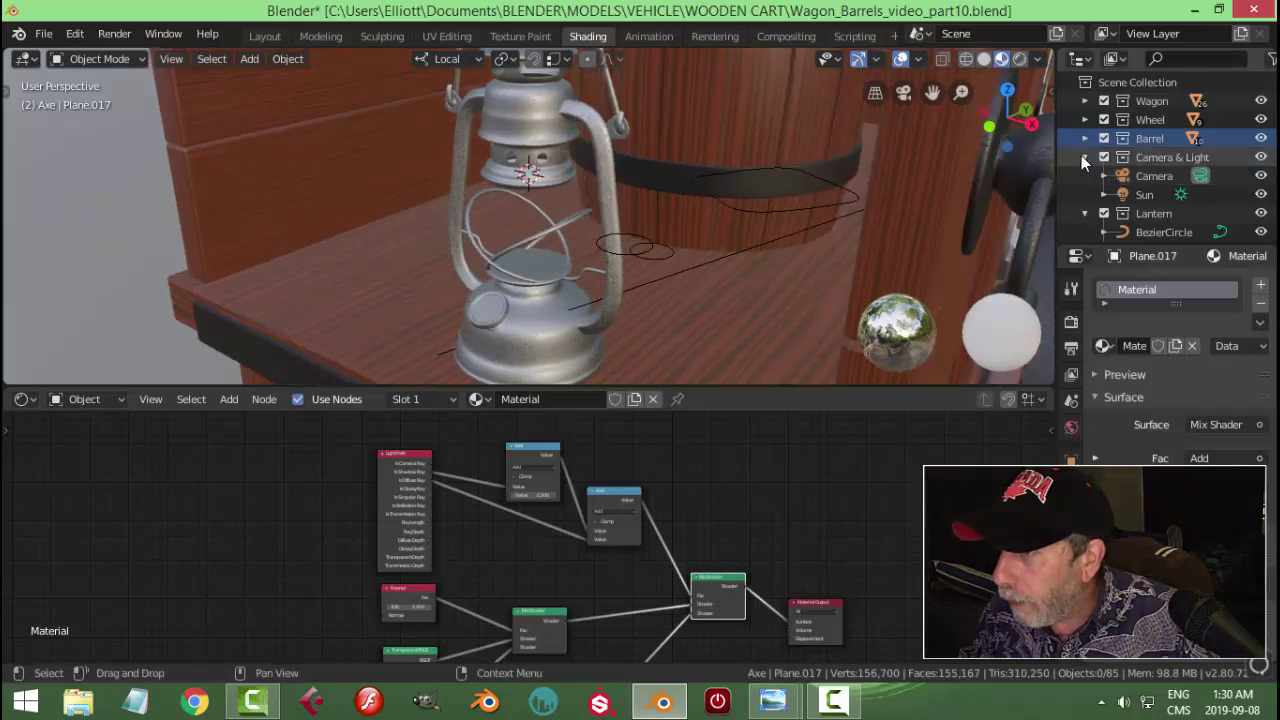
# Step: Collapse the expanded collections from Lantern down to Axe and make Camera & Light the active collection
pyautogui.click(1085, 213)
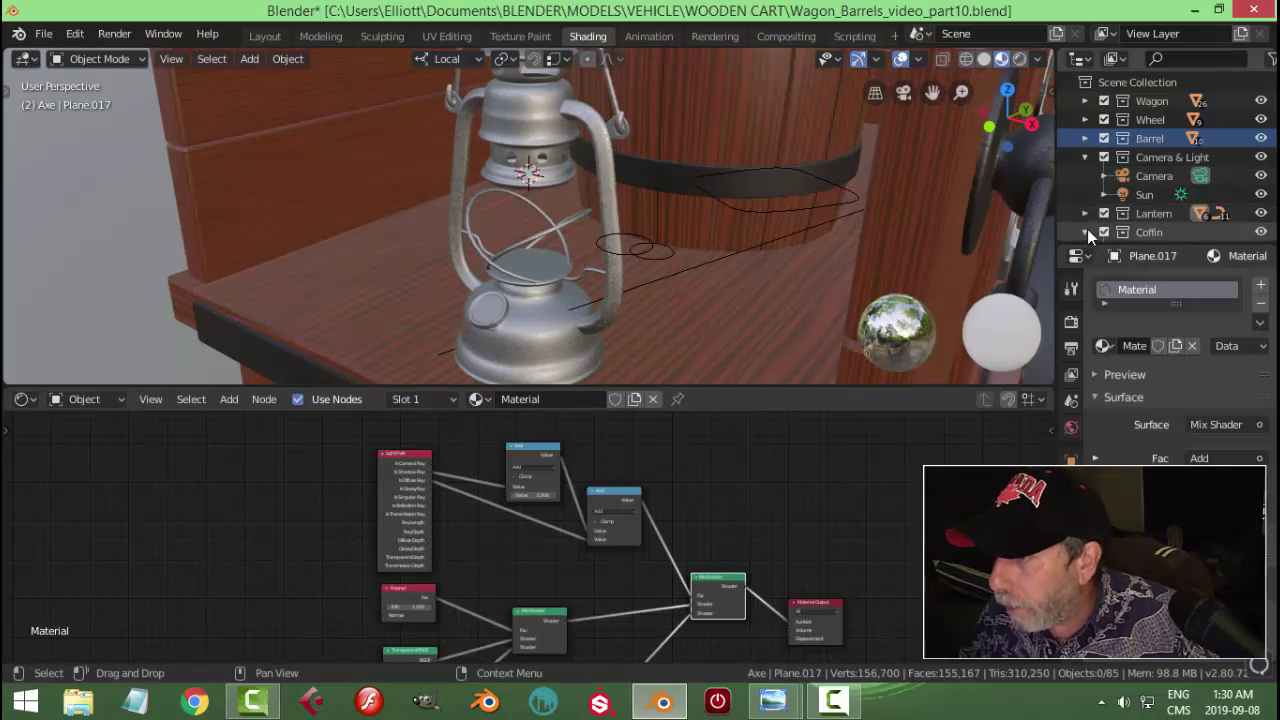
pyautogui.scroll(-3, 1104, 237)
pyautogui.click(1086, 176)
pyautogui.scroll(-2, 1120, 205)
pyautogui.click(1087, 149)
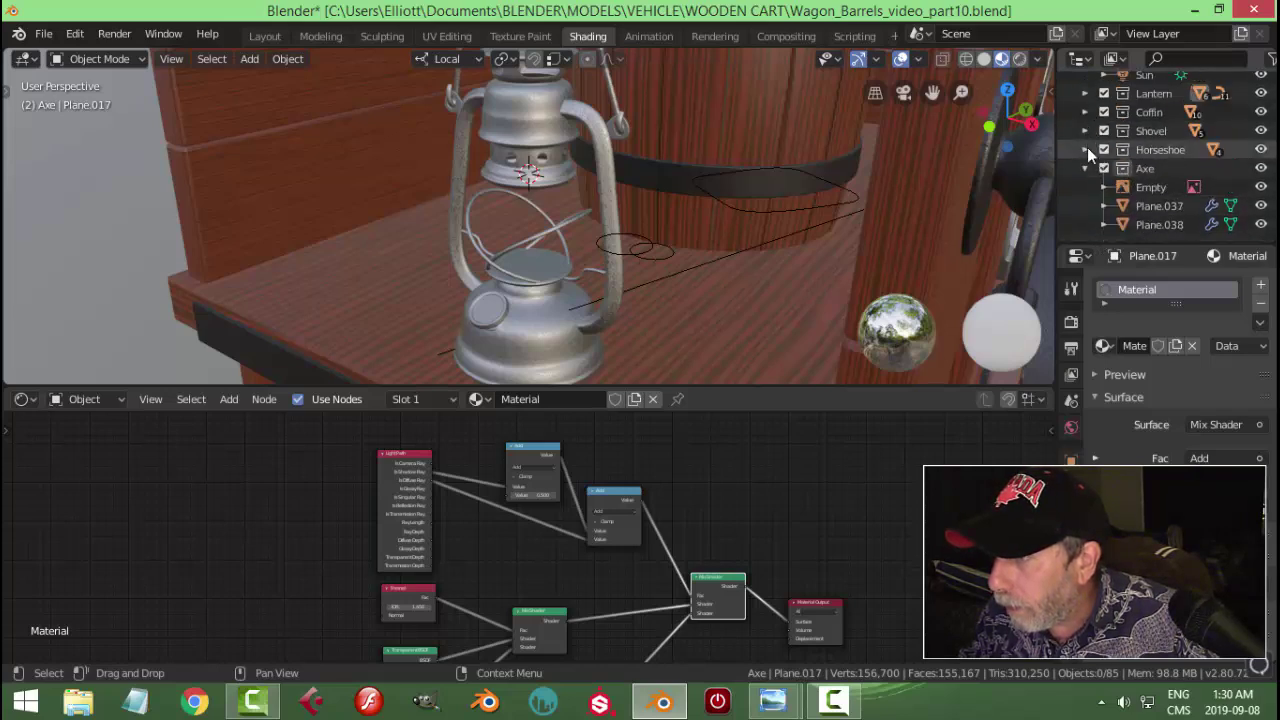
pyautogui.click(1086, 170)
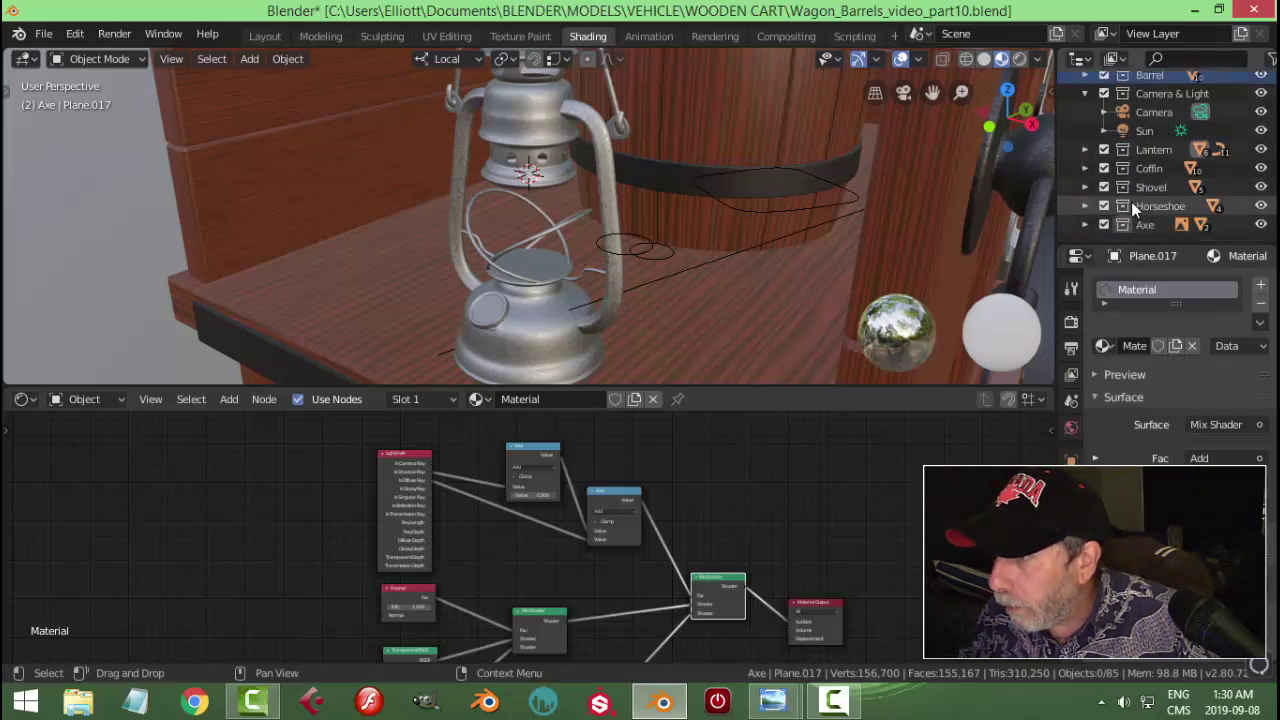
pyautogui.click(1148, 92)
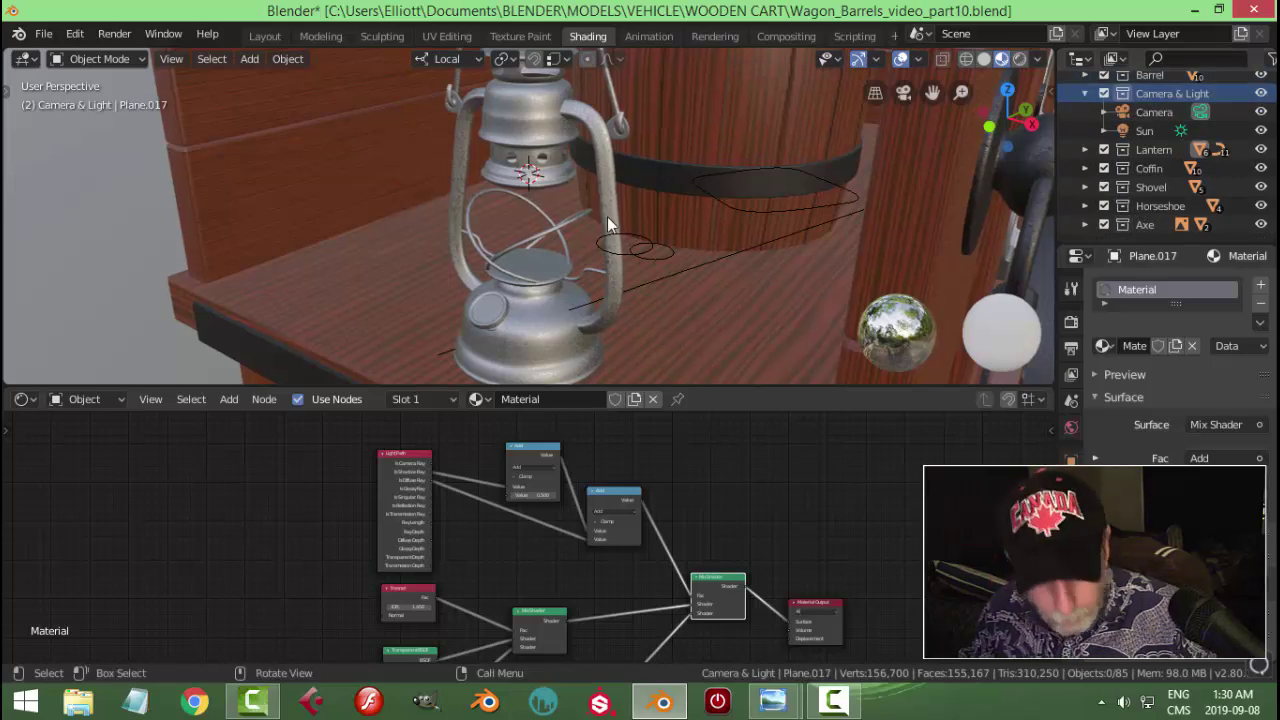
# Step: Add a point light at the 3D cursor inside the lantern and enable the Move object gizmo
pyautogui.hotkey('shift', 'a')
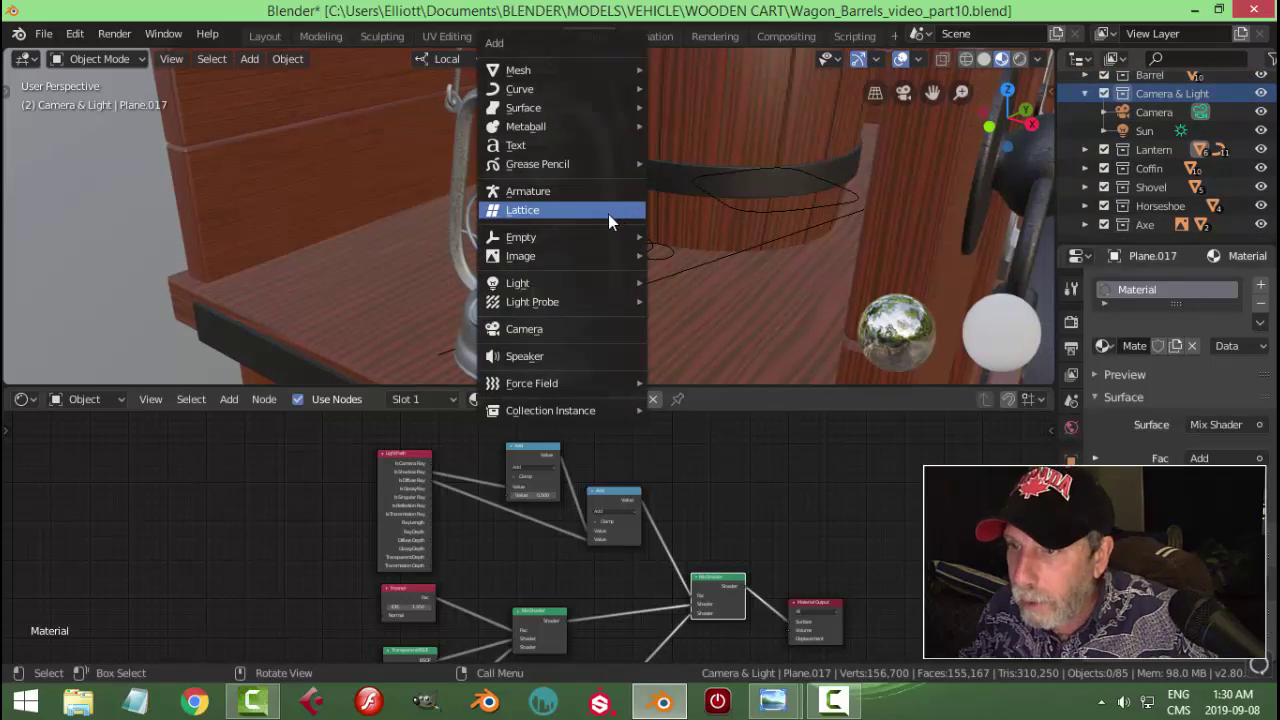
pyautogui.moveTo(549, 278)
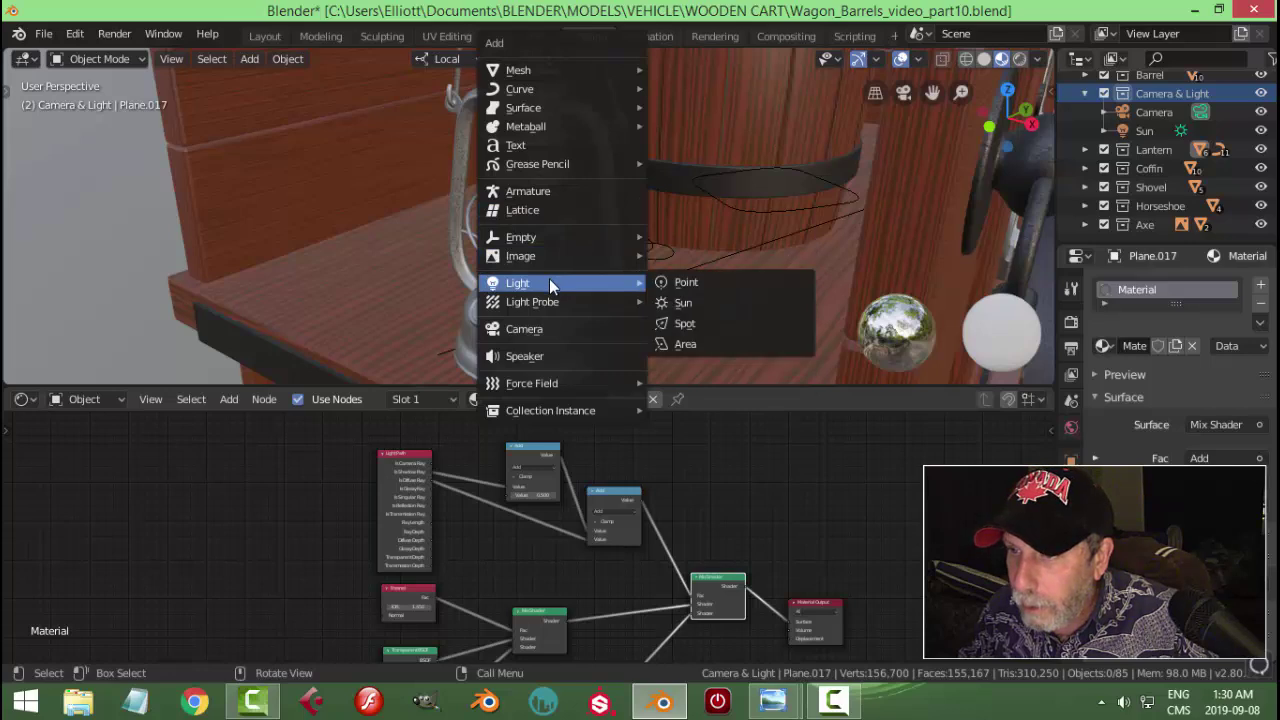
pyautogui.click(698, 280)
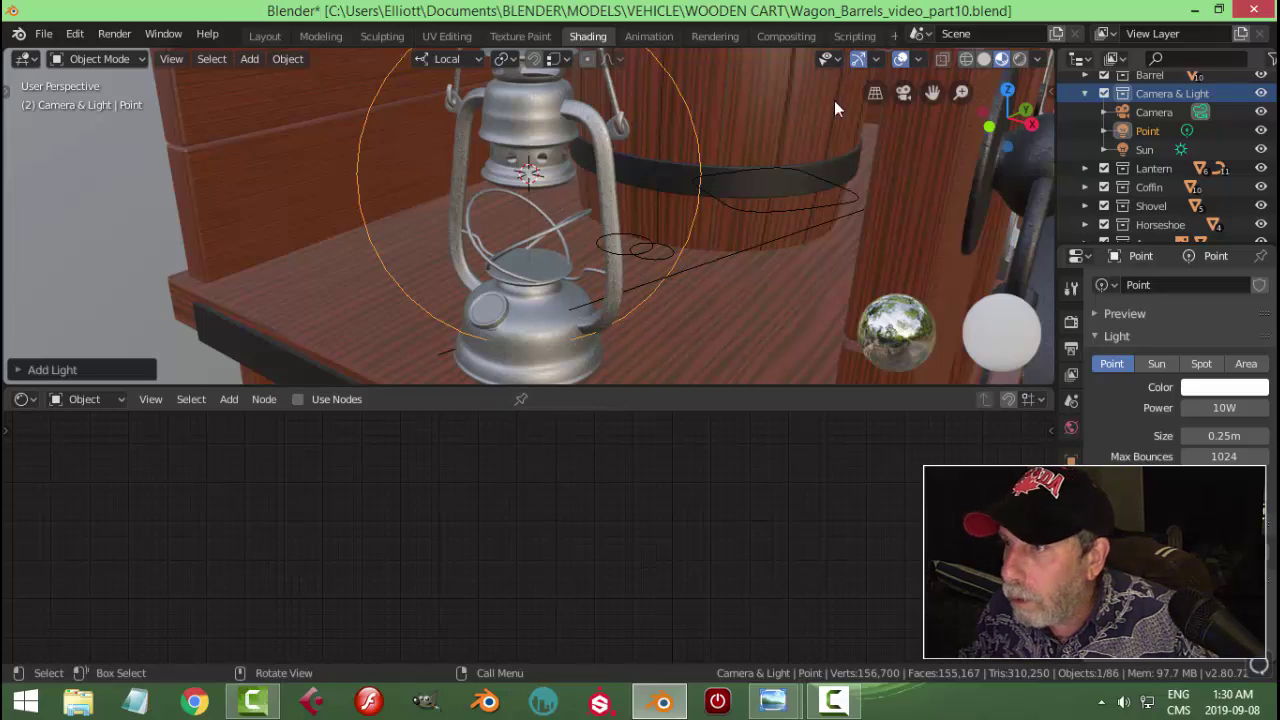
pyautogui.click(875, 60)
pyautogui.click(812, 231)
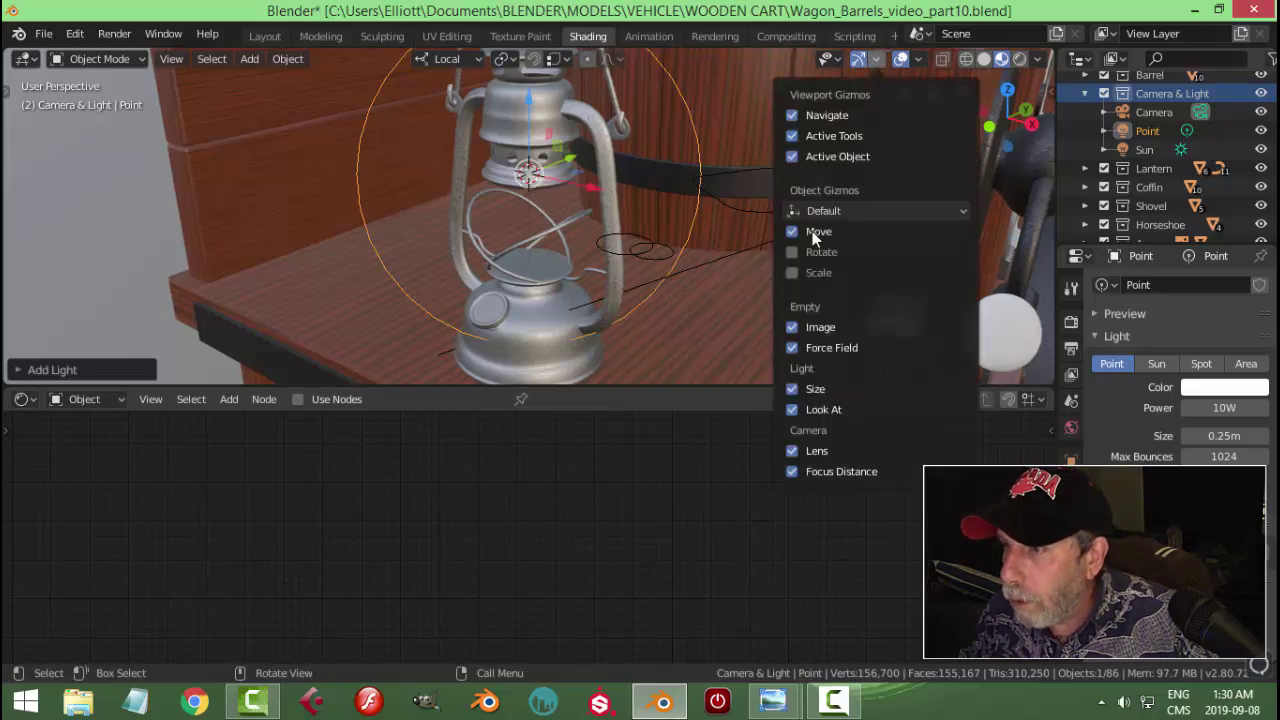
# Step: Move the point light down along its vertical axis to the lower part of the lantern's globe
pyautogui.scroll(-2, 620, 222)
pyautogui.moveTo(537, 124); pyautogui.dragTo(522, 164)
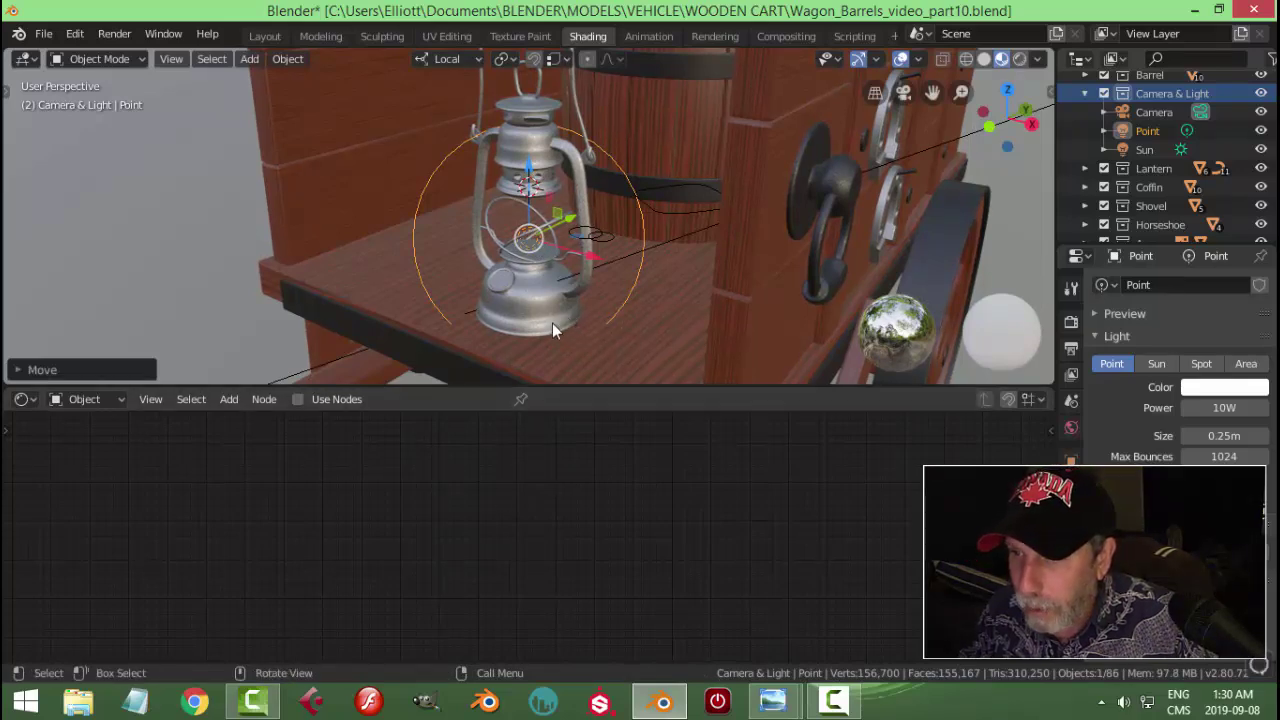
# Step: Enable shader nodes for the point light and preview its effect in rendered shading before returning to material preview
pyautogui.click(330, 401)
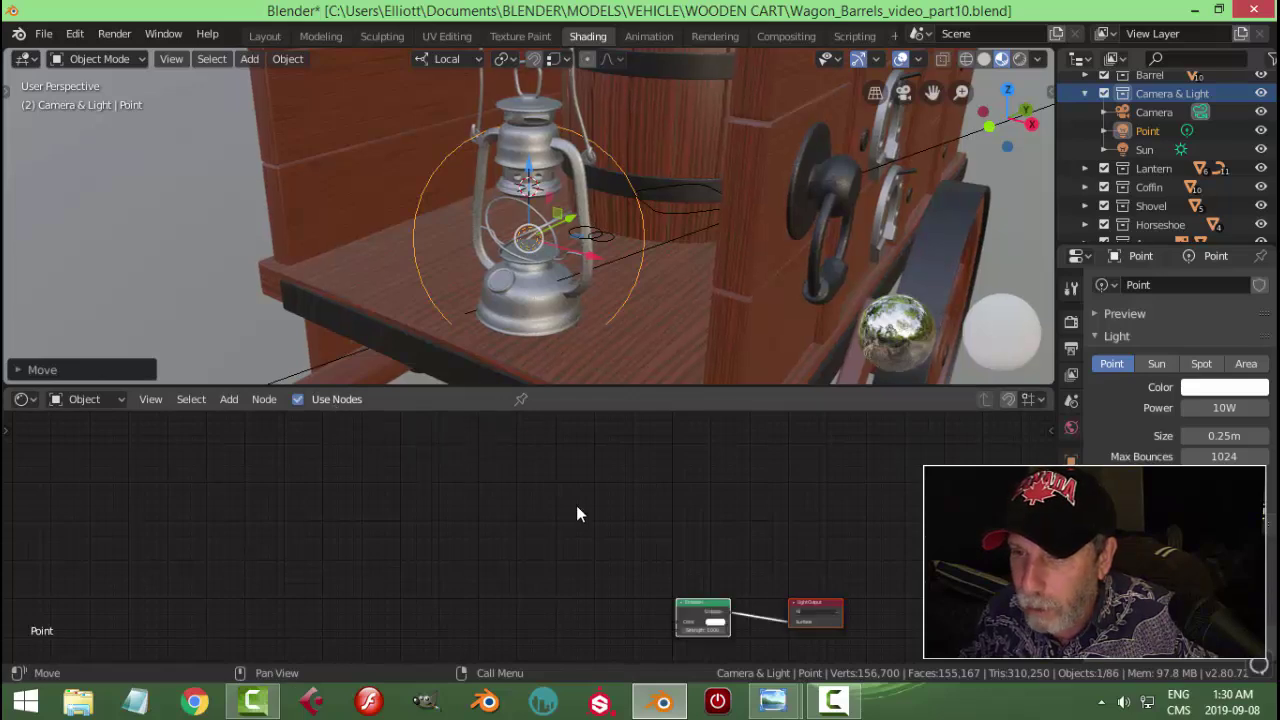
pyautogui.moveTo(665, 510); pyautogui.dragTo(594, 471, button='middle')
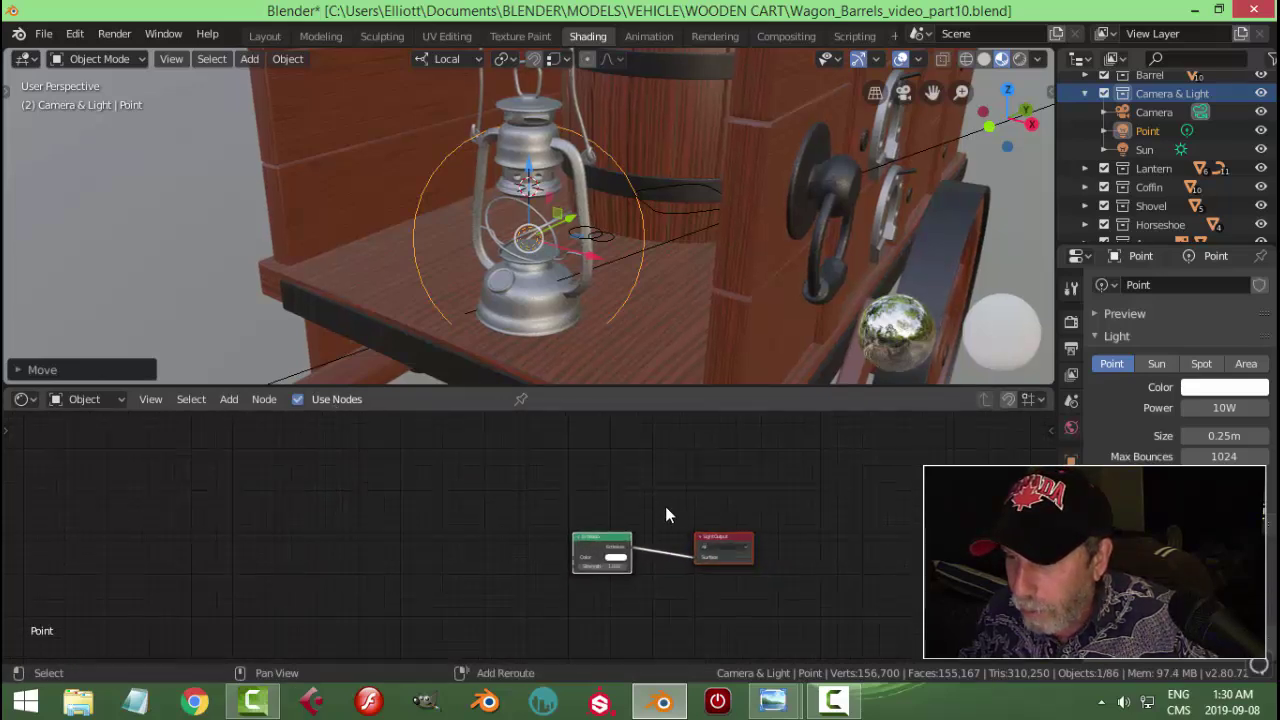
pyautogui.moveTo(666, 514); pyautogui.dragTo(600, 466, button='middle')
pyautogui.scroll(2, 600, 481)
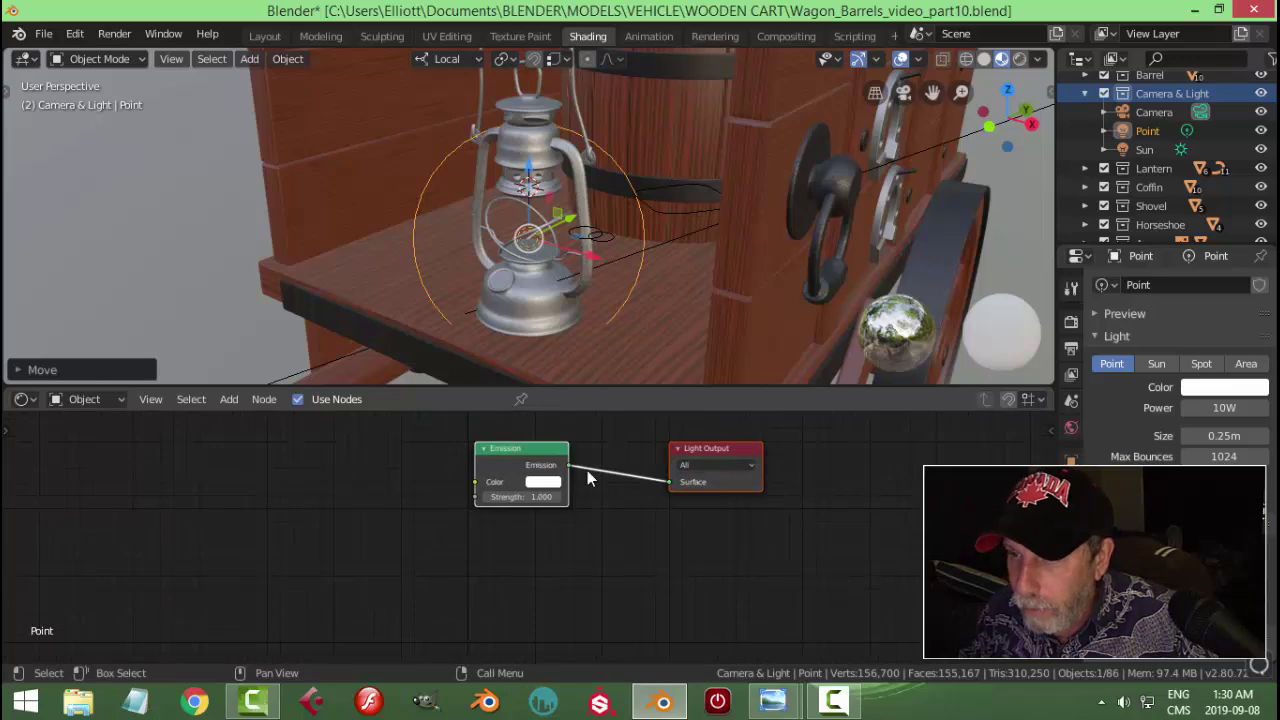
pyautogui.click(1019, 59)
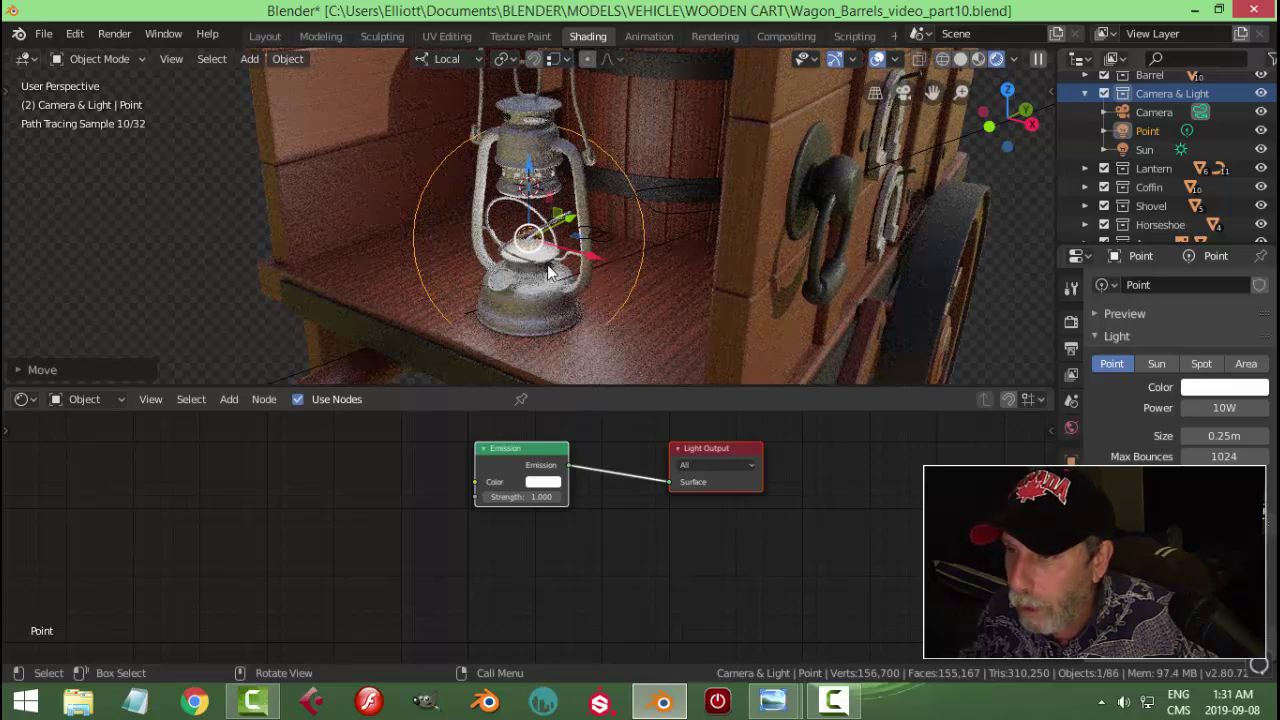
pyautogui.press('z')
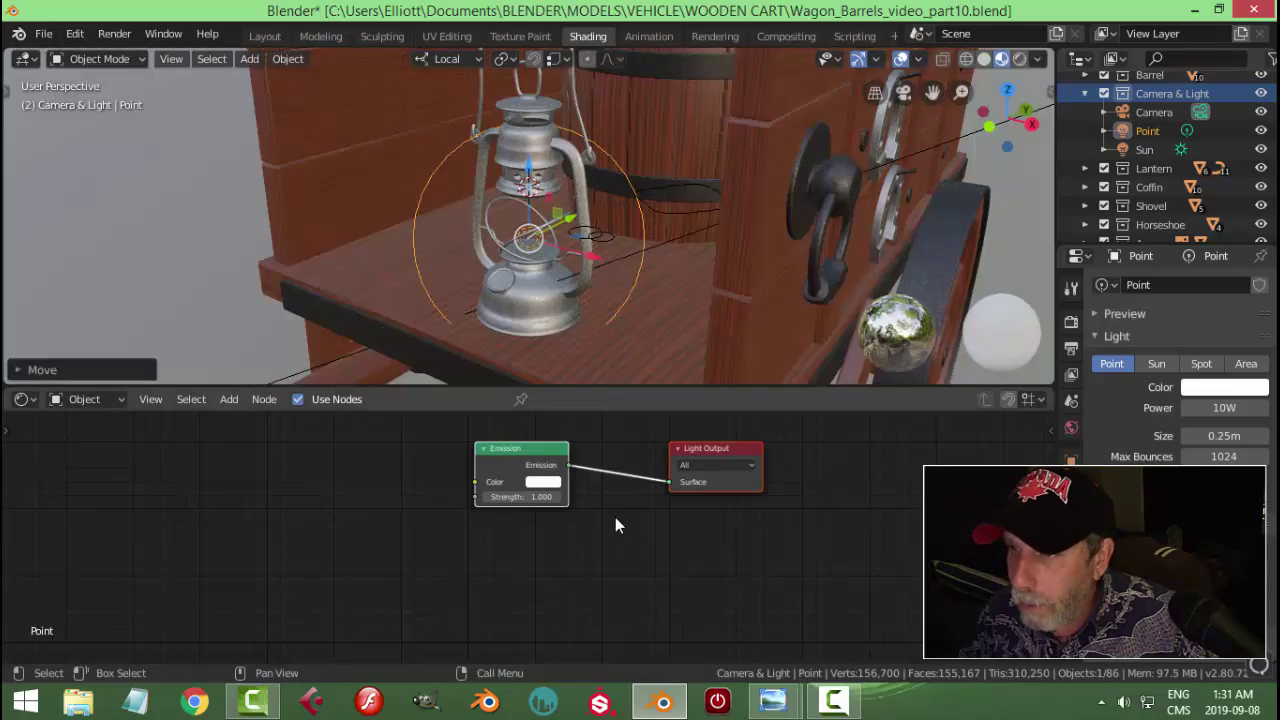
# Step: Duplicate the light's Emission node, place the copy before the original and switch its type to Blackbody
pyautogui.moveTo(594, 537); pyautogui.dragTo(710, 577, button='middle')
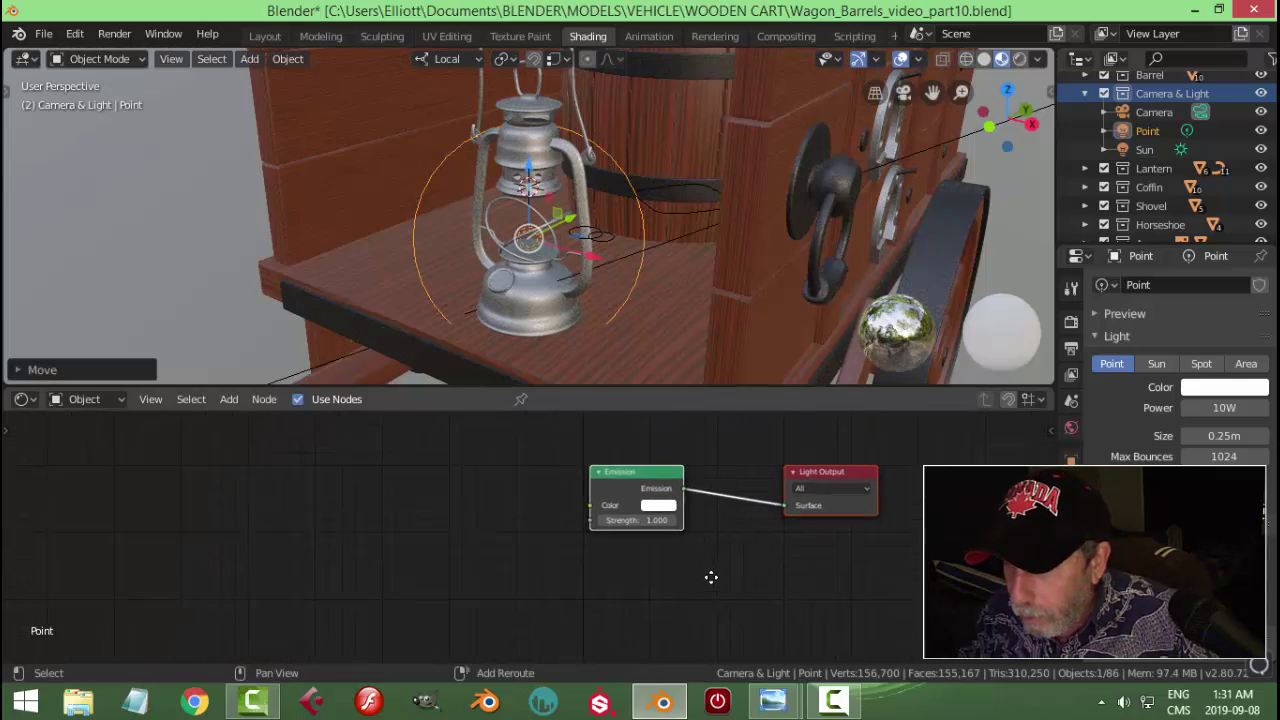
pyautogui.click(641, 472)
pyautogui.hotkey('shift', 'd')
pyautogui.click(408, 466)
pyautogui.hotkey('shift', 's')
pyautogui.moveTo(408, 466)
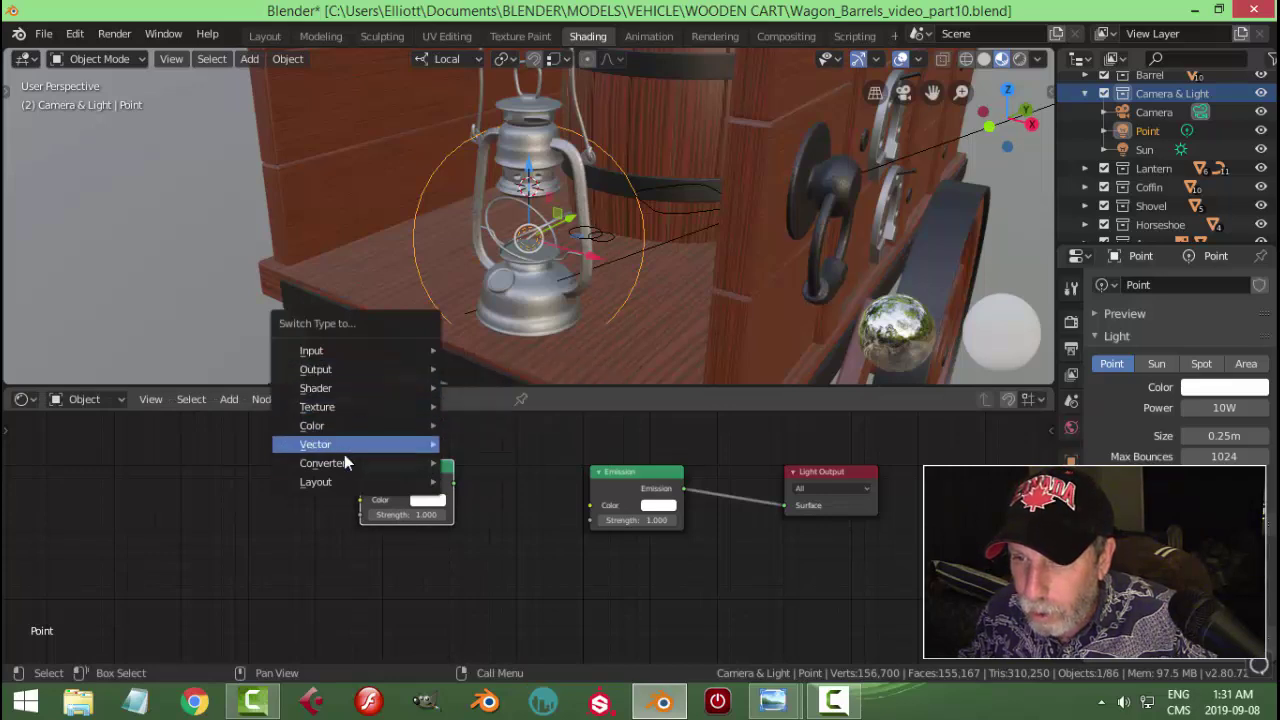
pyautogui.click(505, 256)
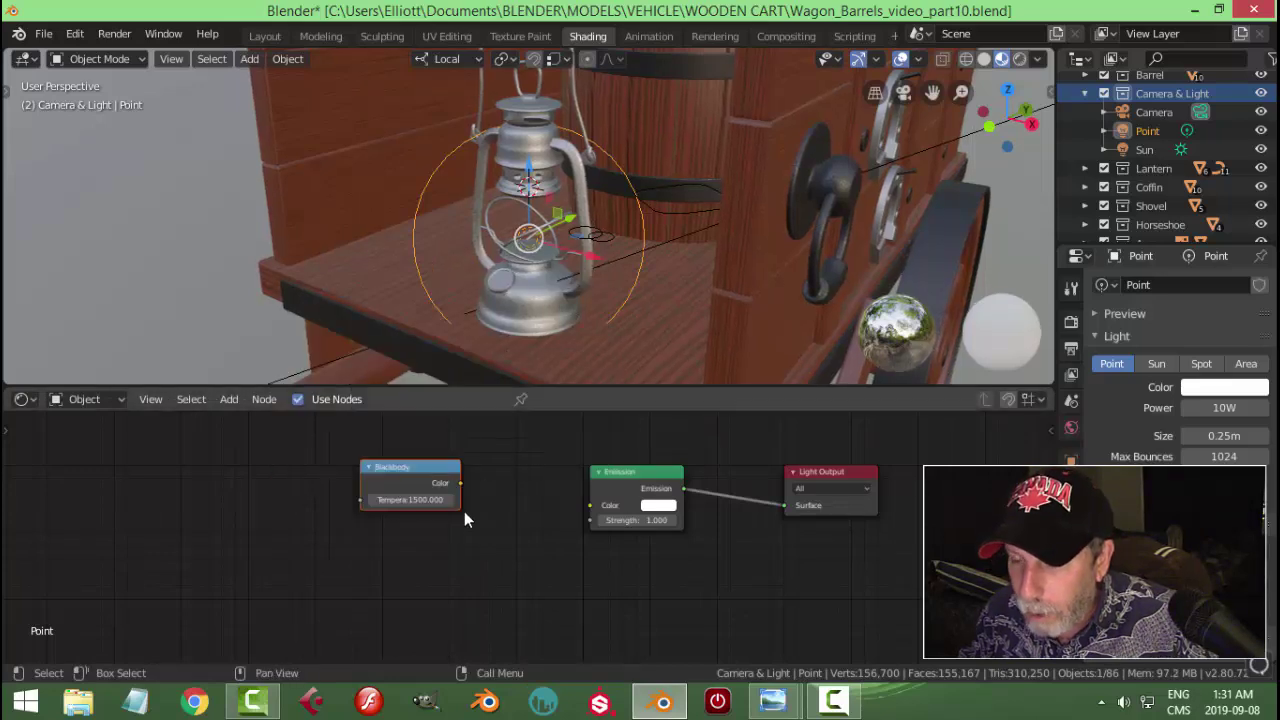
# Step: Connect the Blackbody node's Color output to the Emission node's Color input and adjust the Blackbody node's position
pyautogui.scroll(1, 440, 525)
pyautogui.moveTo(429, 540); pyautogui.dragTo(491, 566, button='middle')
pyautogui.scroll(1, 500, 572)
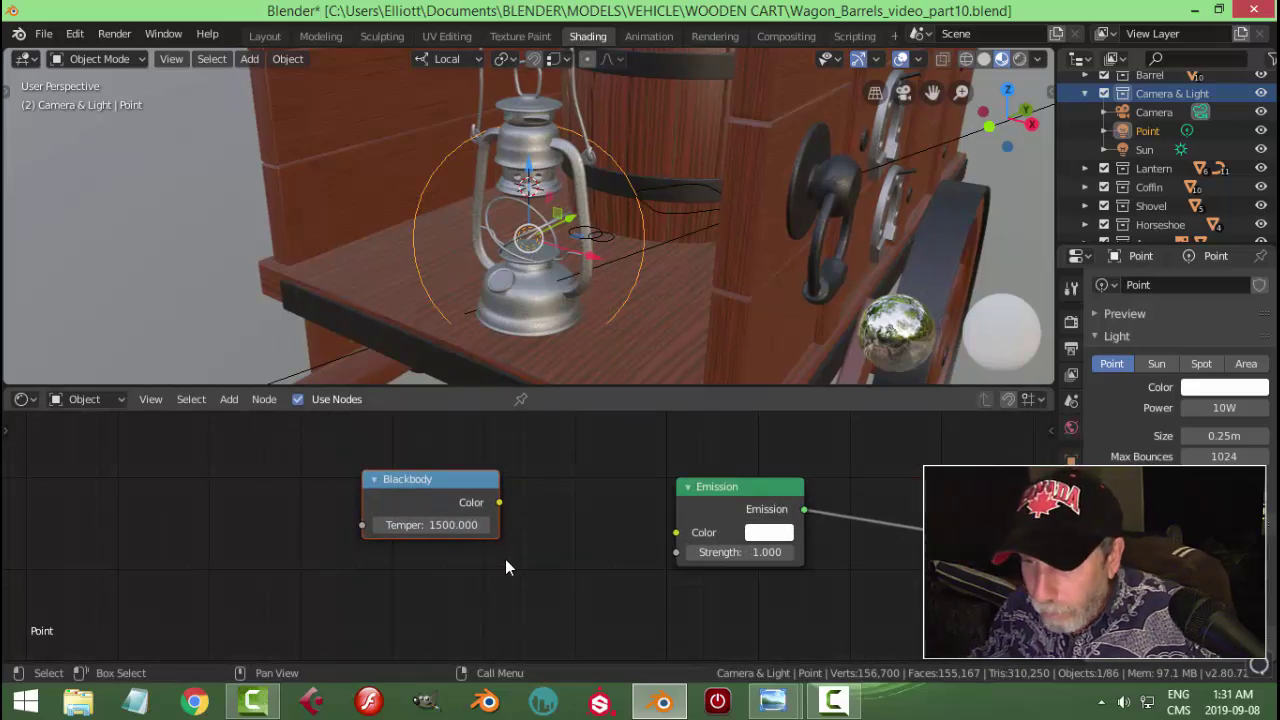
pyautogui.press('g')
pyautogui.click(331, 507)
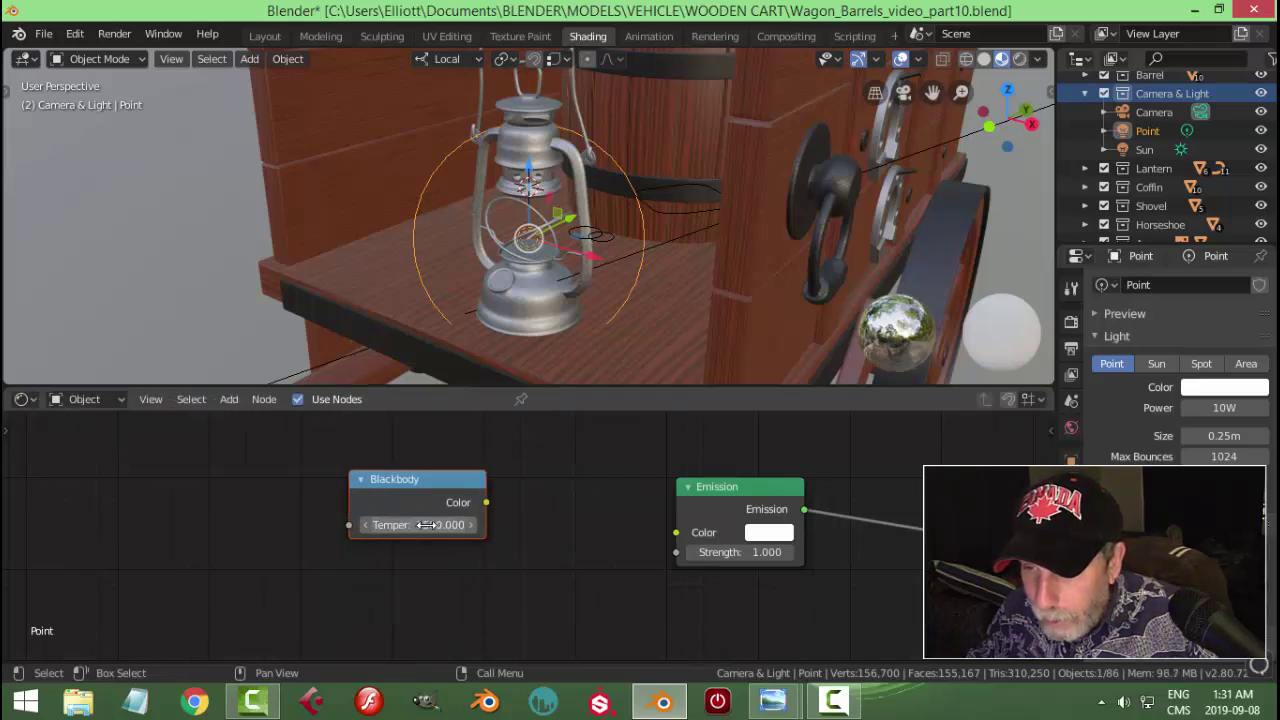
pyautogui.moveTo(485, 502); pyautogui.dragTo(676, 533)
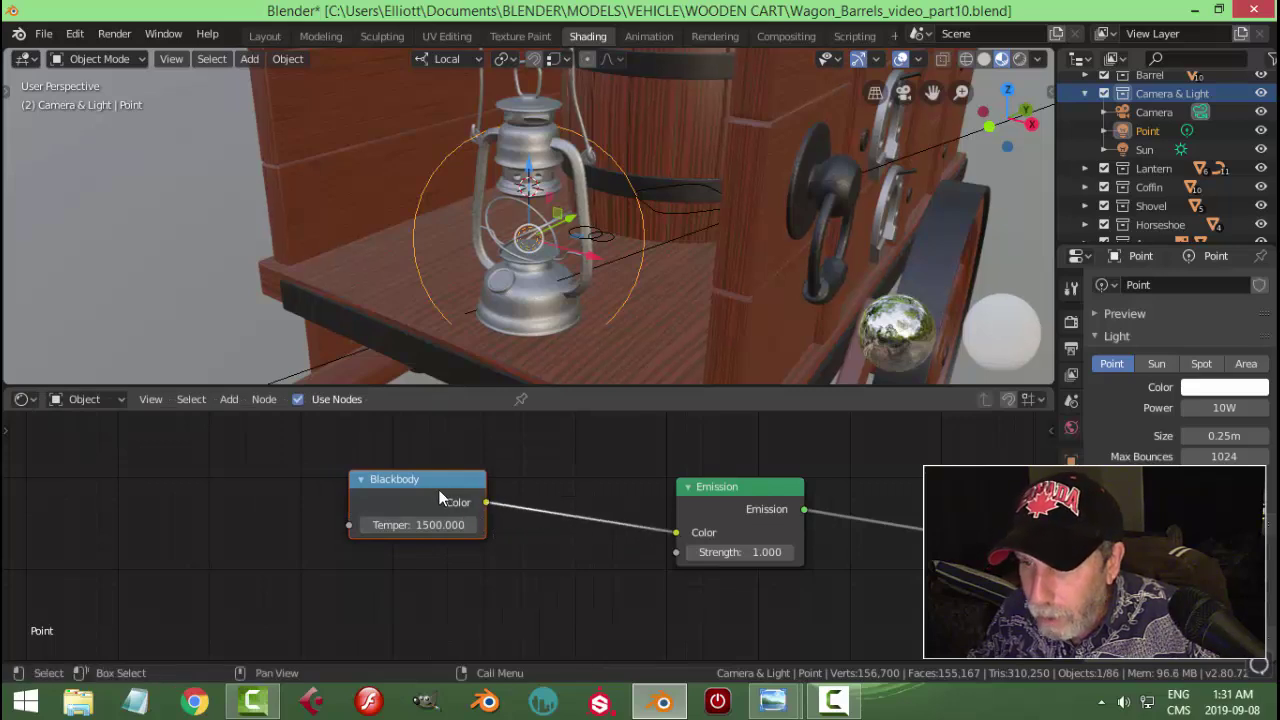
pyautogui.moveTo(444, 480); pyautogui.dragTo(472, 481)
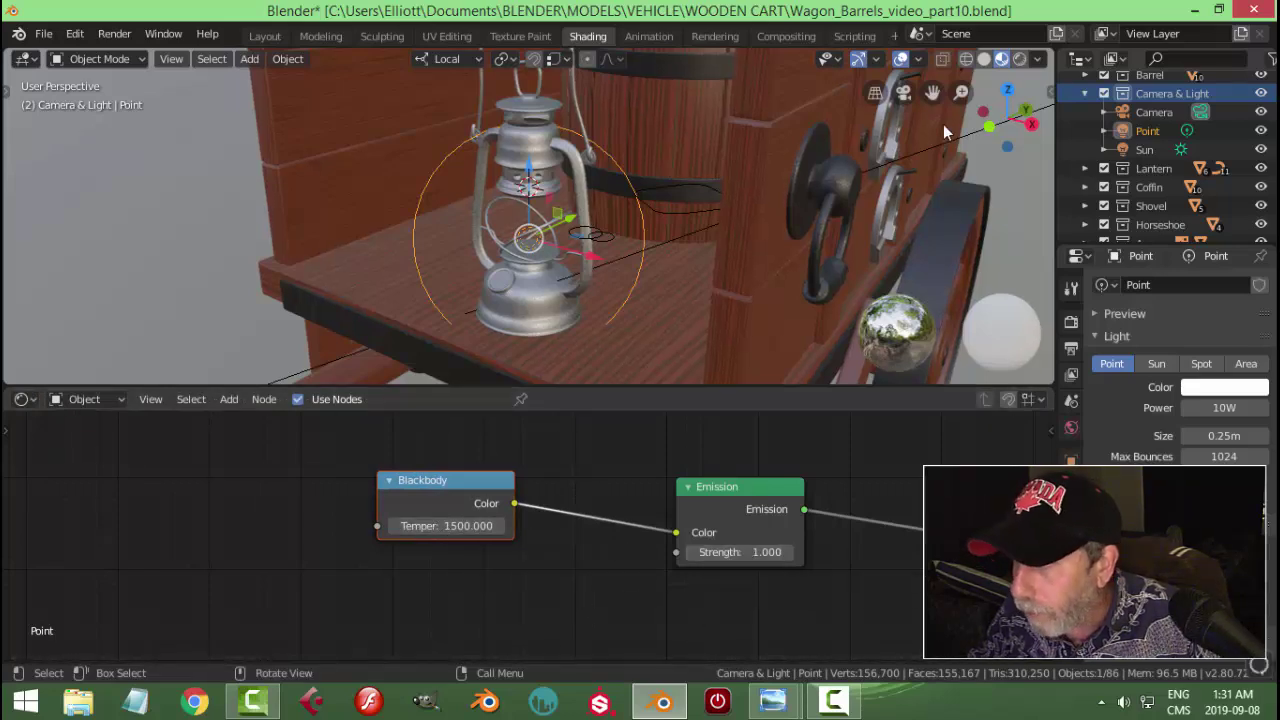
# Step: Try a Blackbody temperature of 3000 in rendered shading and restore it to 1500
pyautogui.click(1024, 58)
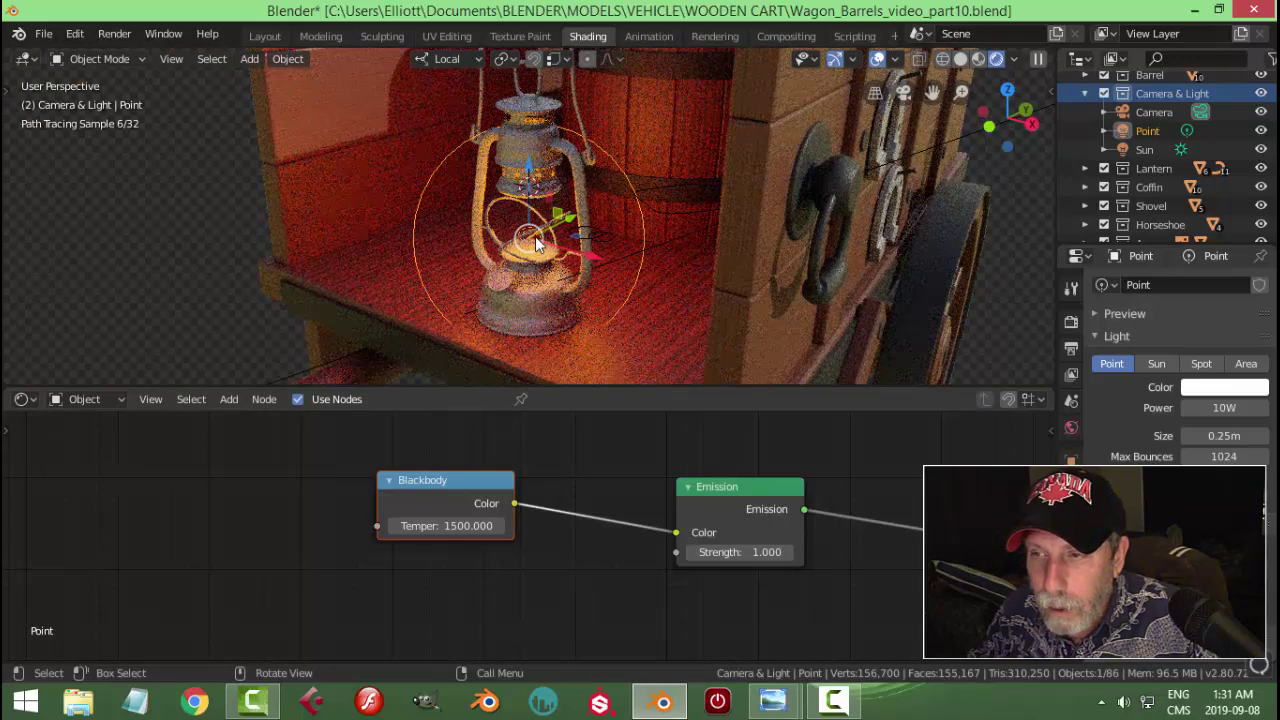
pyautogui.click(453, 526)
pyautogui.write('3')
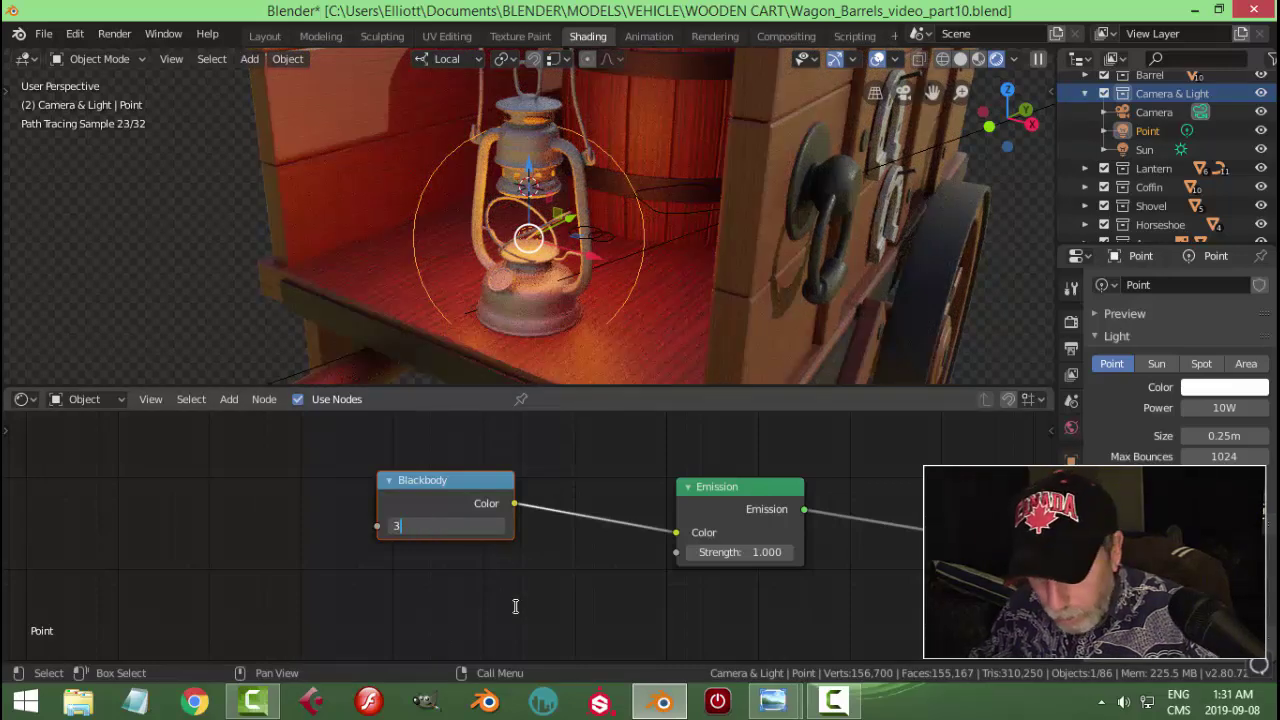
pyautogui.press('Return')
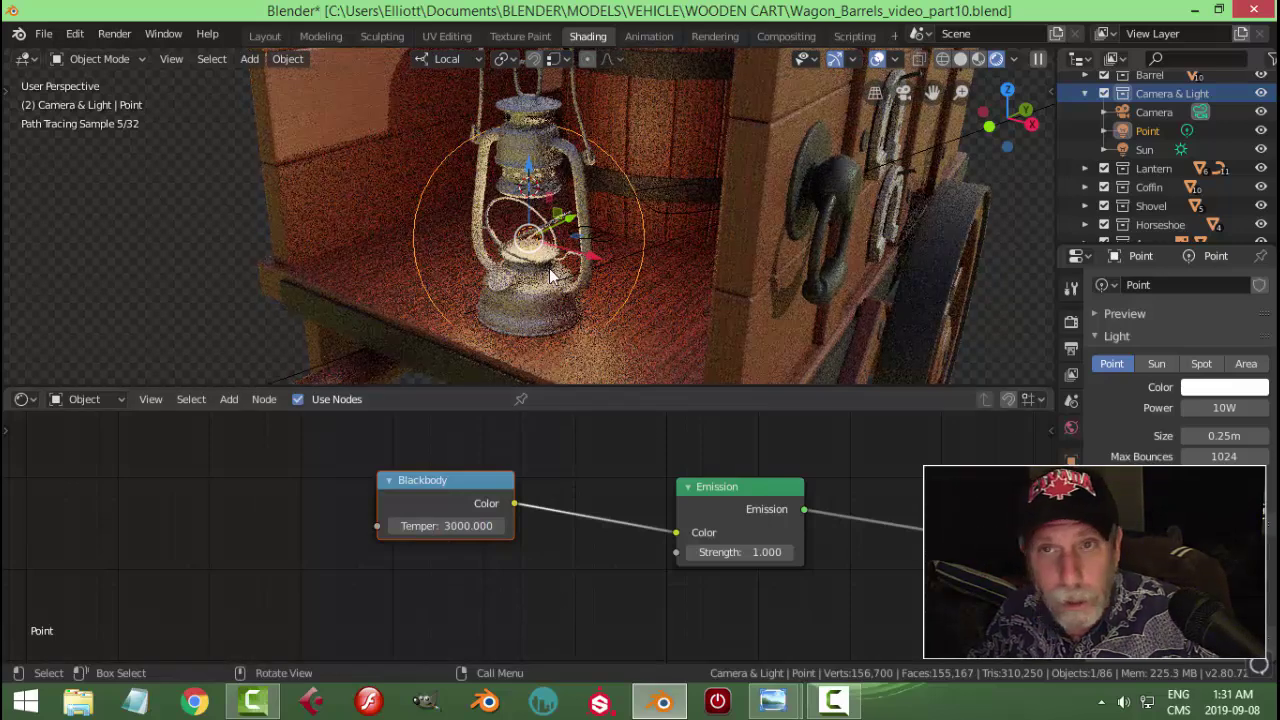
pyautogui.click(455, 525)
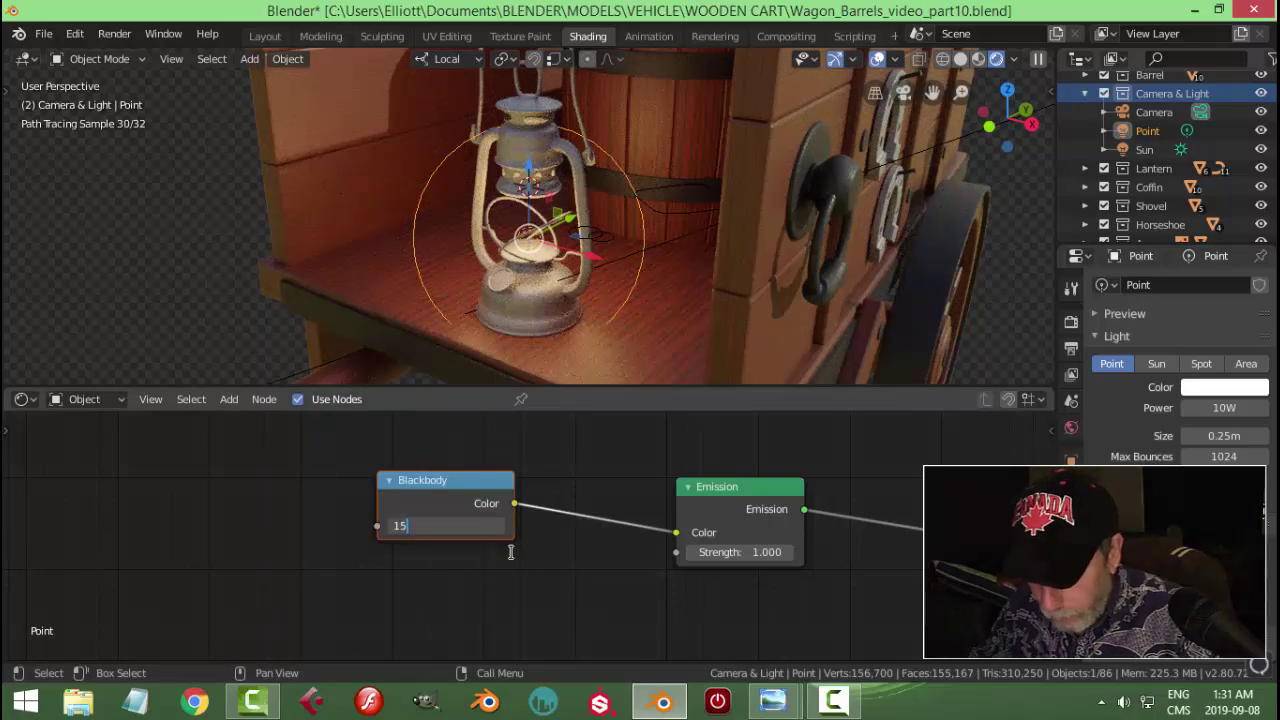
pyautogui.write('00')
pyautogui.press('Return')
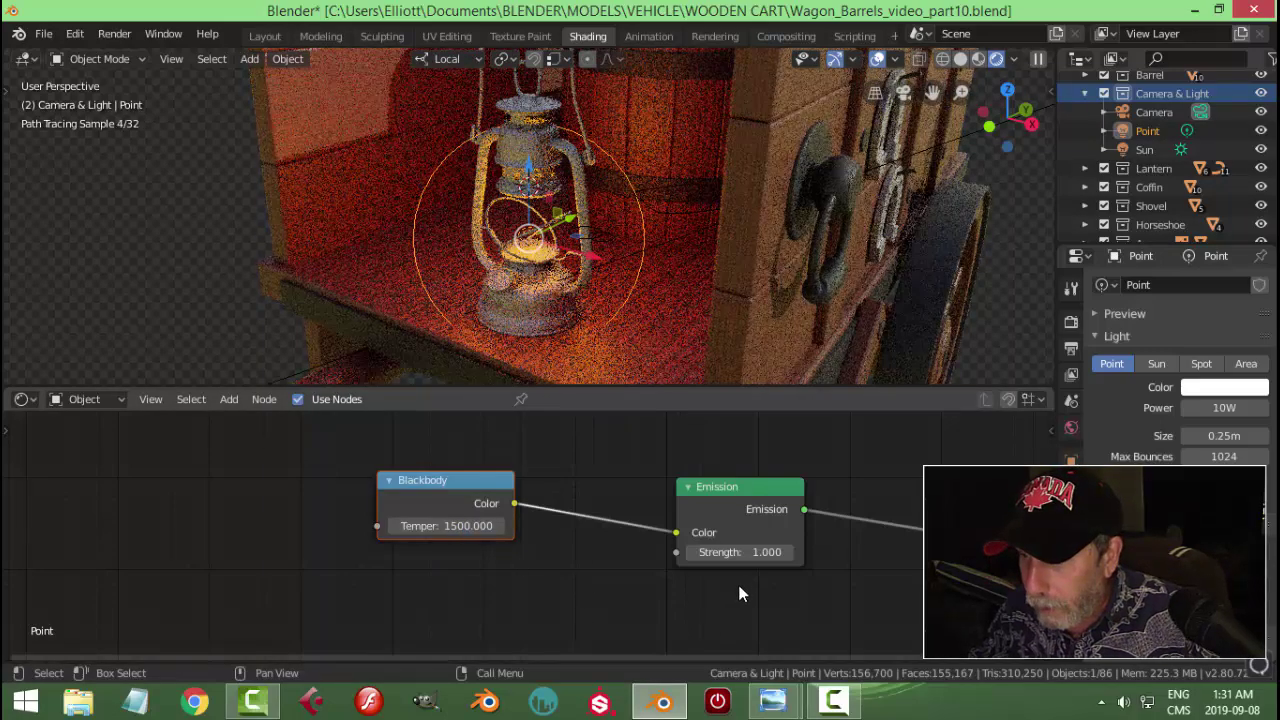
# Step: Set the light's Emission strength to 3, return the viewport to material preview and save the file
pyautogui.click(762, 552)
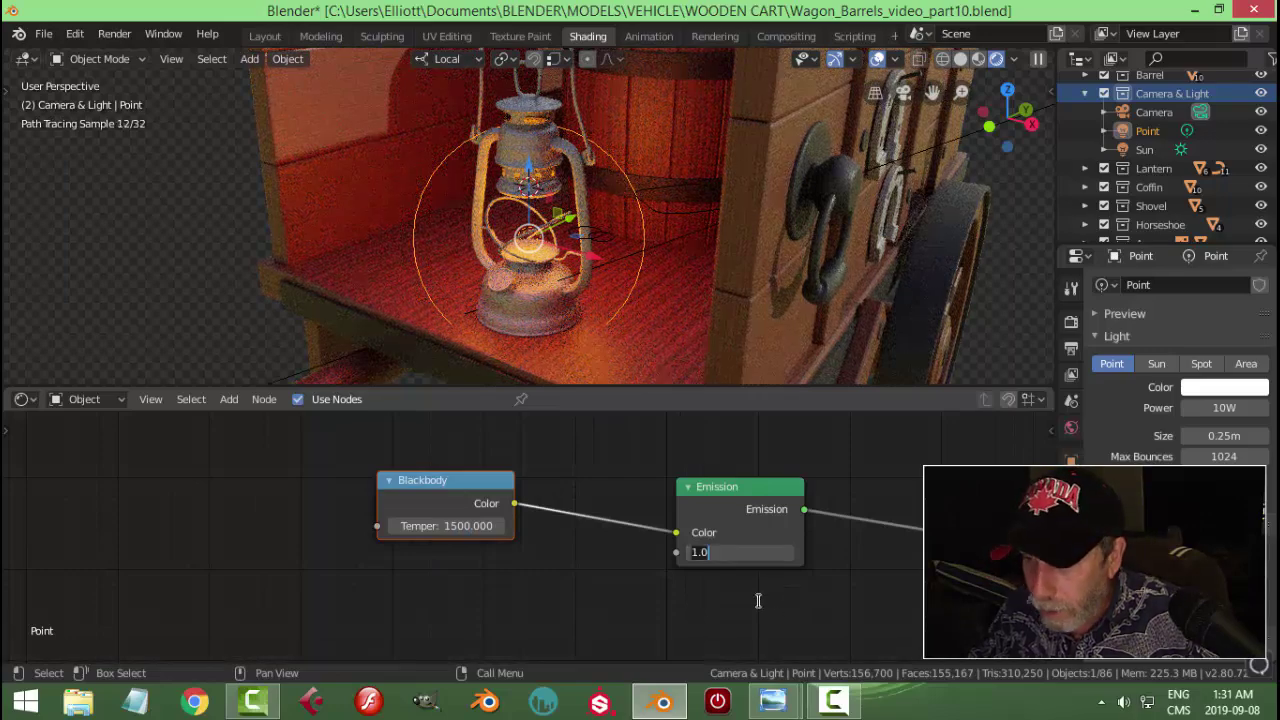
pyautogui.write('3')
pyautogui.press('Return')
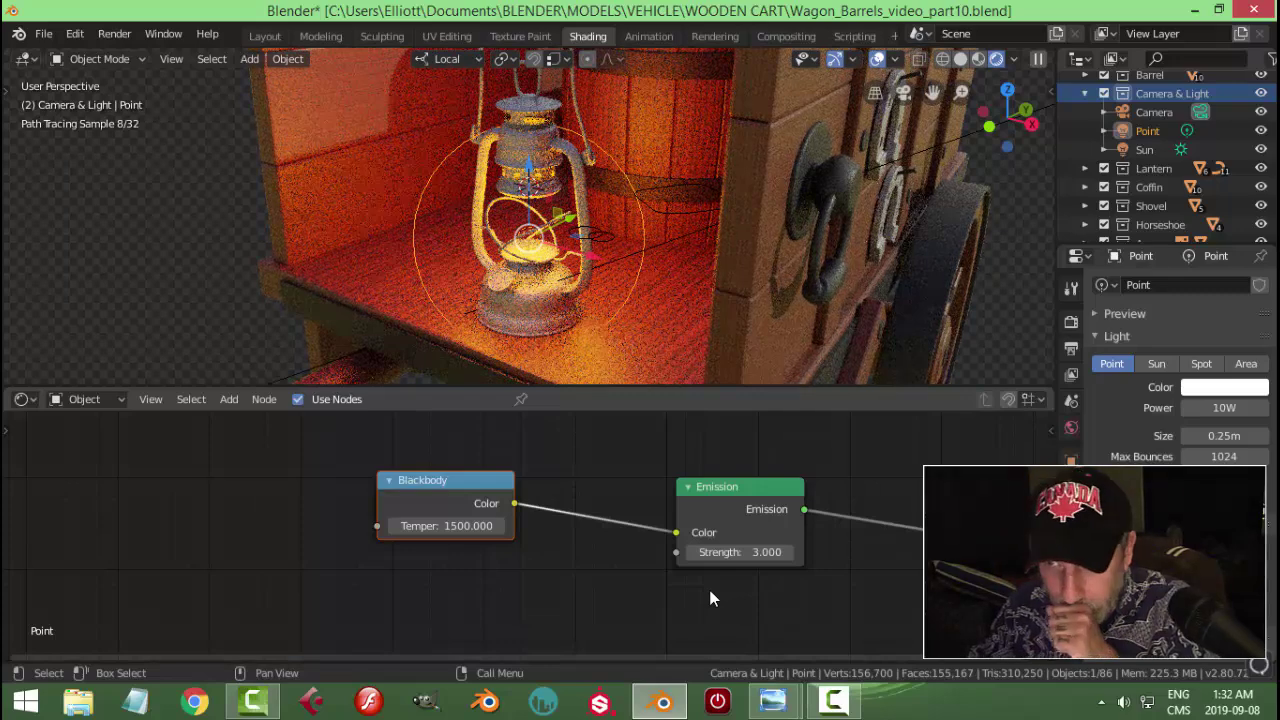
pyautogui.click(978, 58)
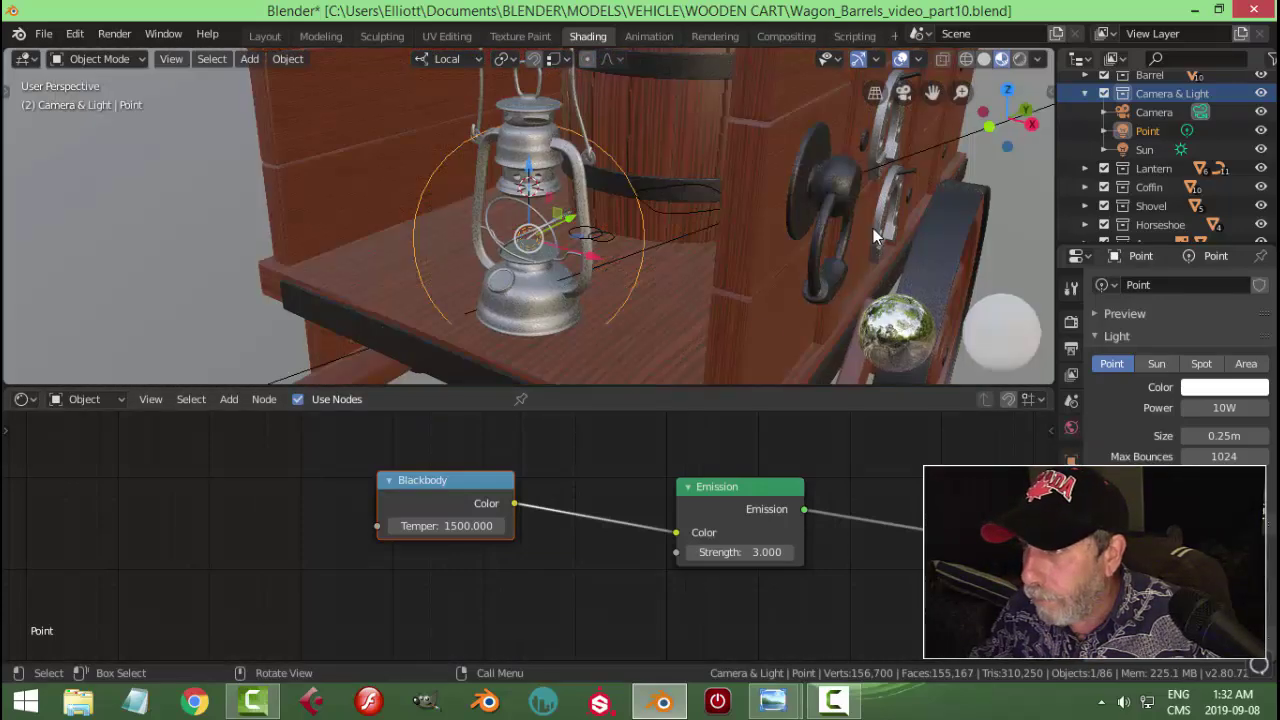
pyautogui.hotkey('ctrl', 's')
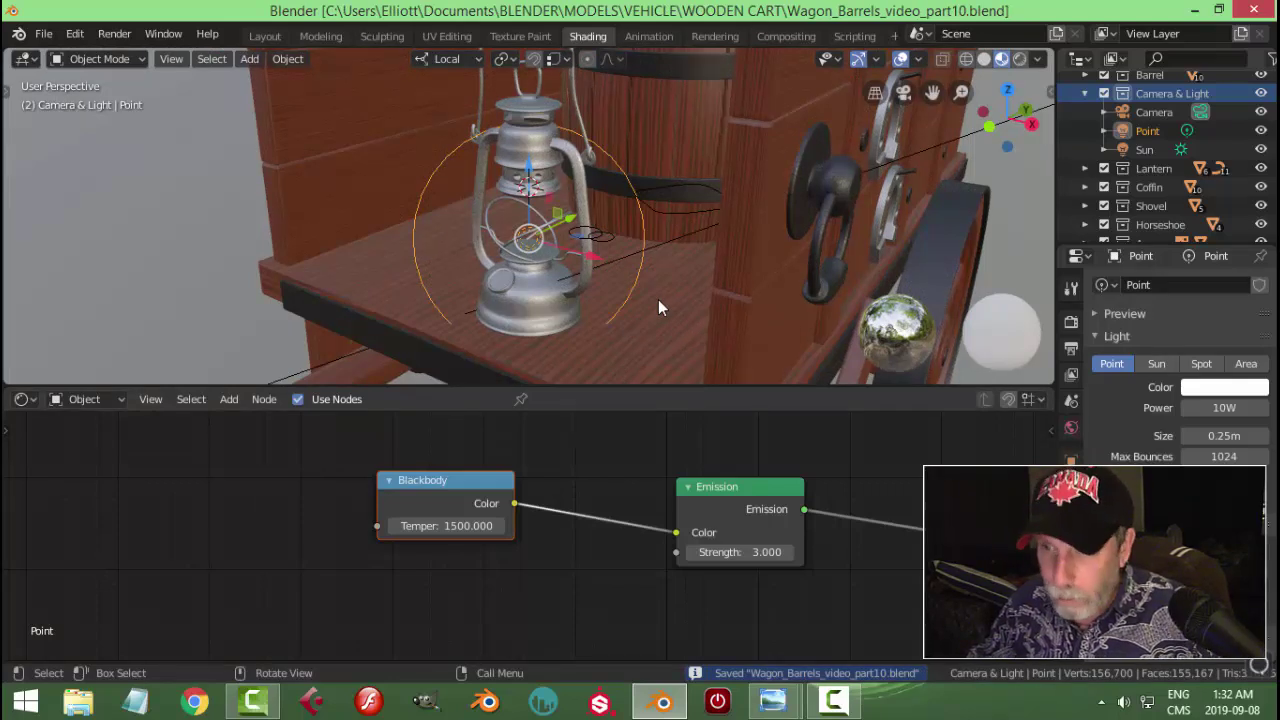
# Step: Unhide and select the lantern's glass globe and add a Solidify modifier to it, collapsing the modifier entries
pyautogui.click(558, 258)
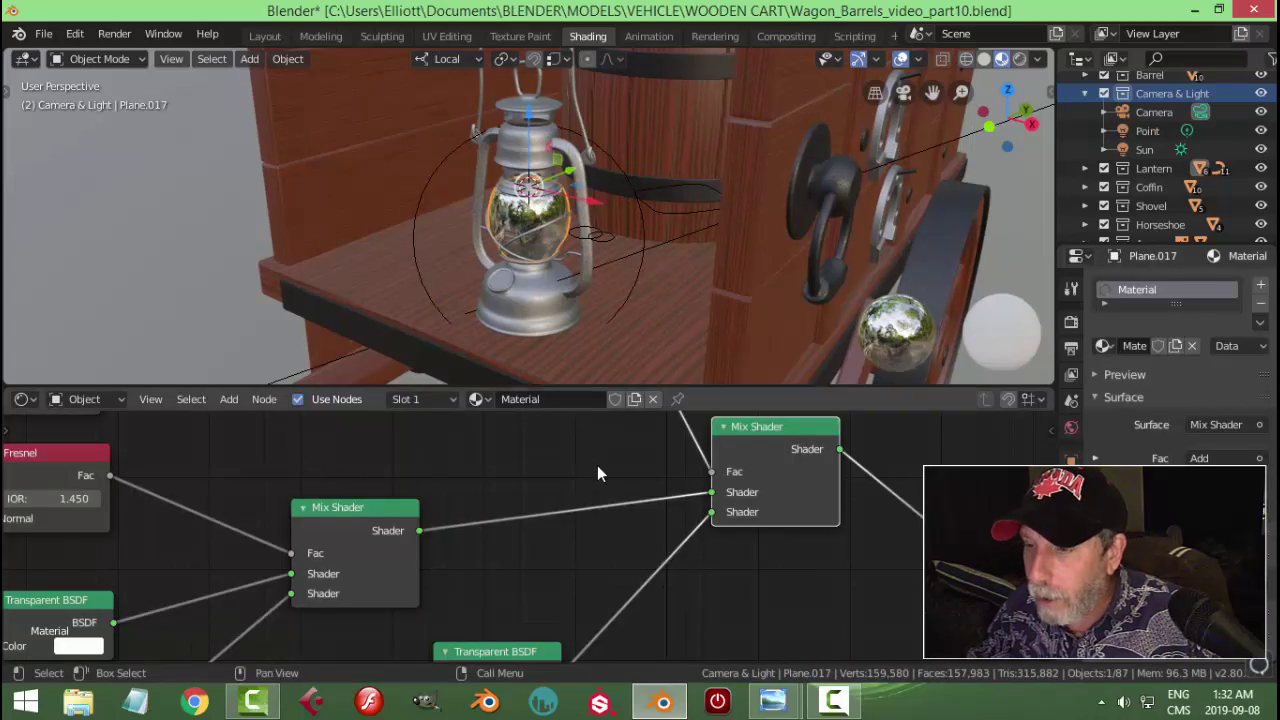
pyautogui.scroll(-3, 596, 467)
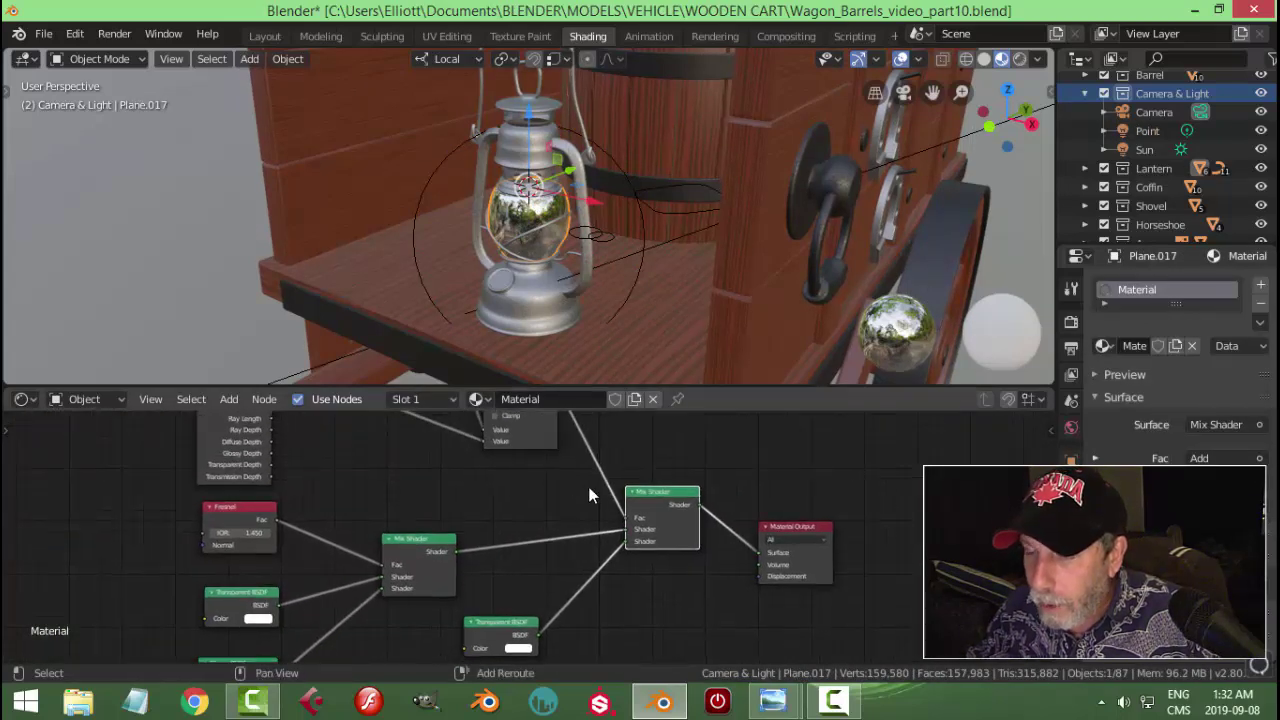
pyautogui.scroll(1, 590, 480)
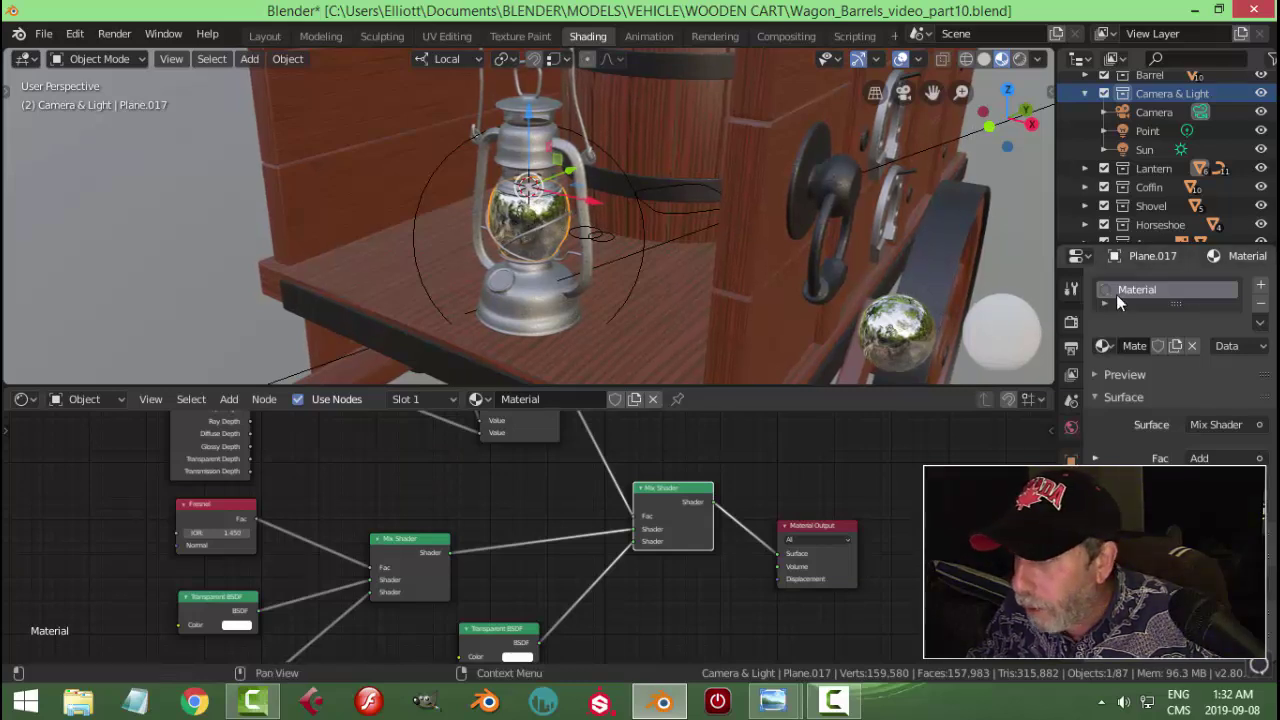
pyautogui.click(1071, 458)
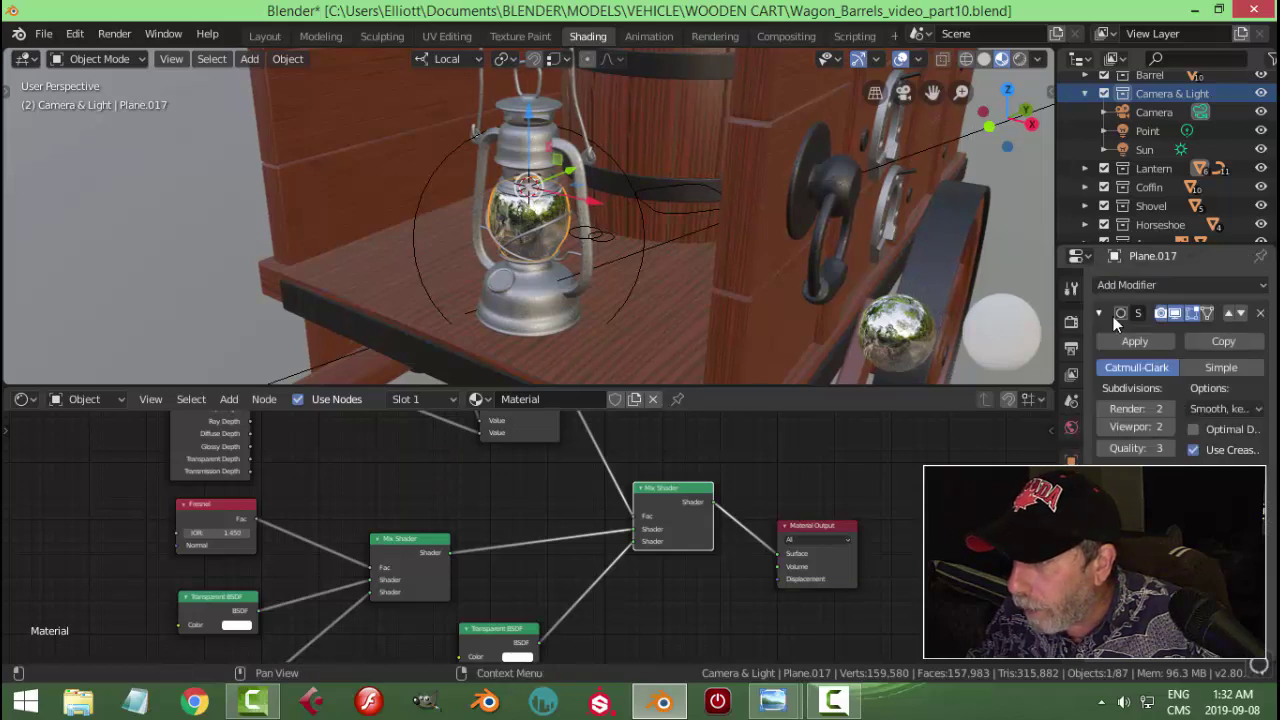
pyautogui.click(1099, 313)
pyautogui.click(1122, 285)
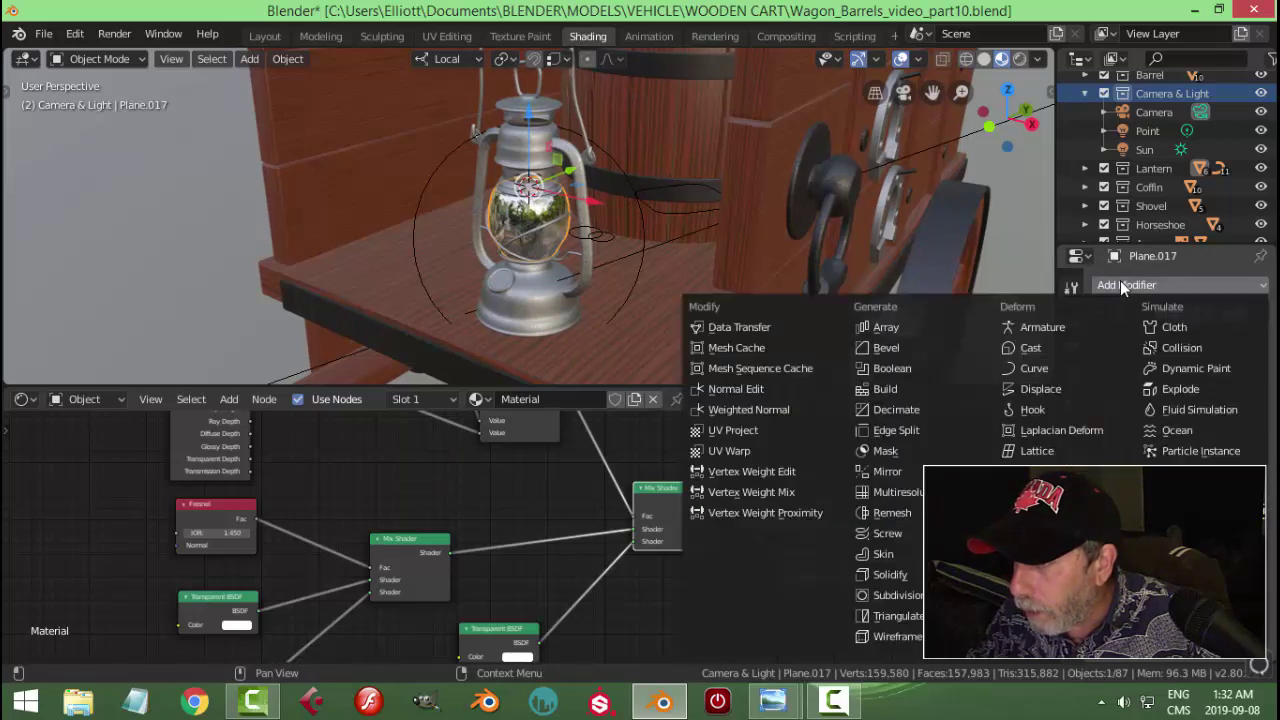
pyautogui.click(909, 571)
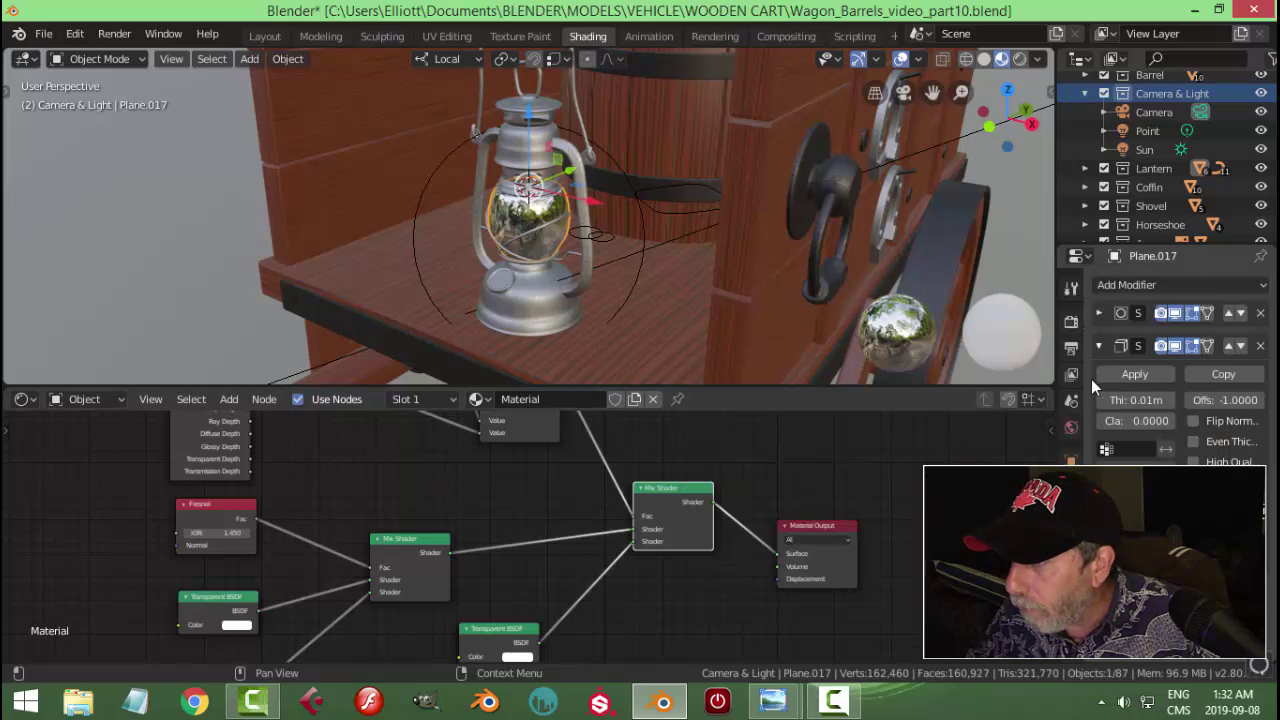
pyautogui.click(1099, 346)
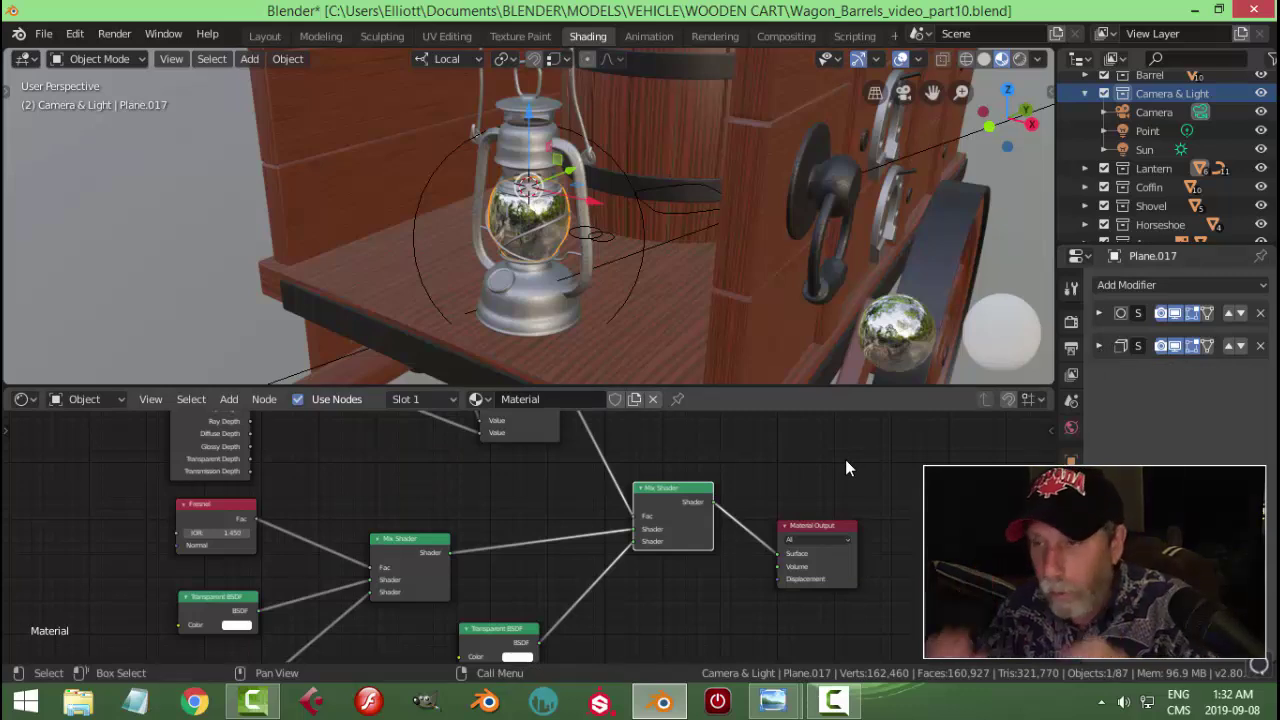
# Step: Check the lit lantern in rendered shading, return to material preview and save the file with the globe deselected
pyautogui.click(1019, 58)
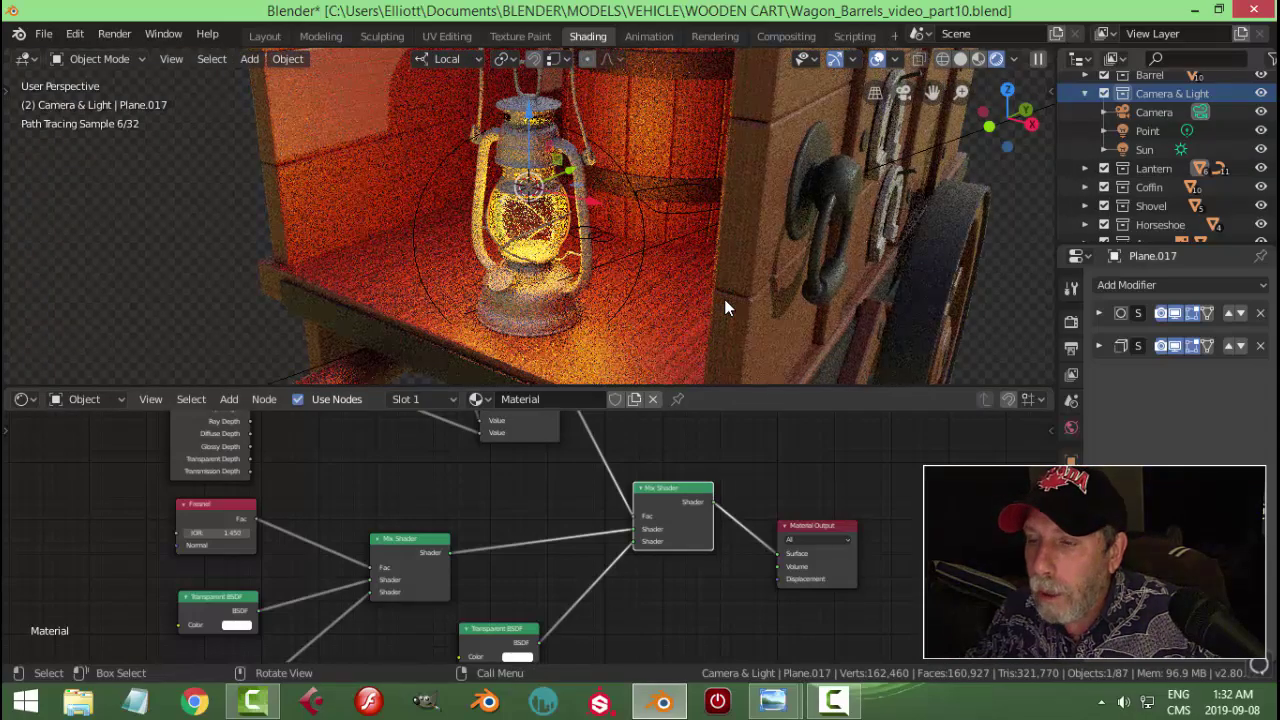
pyautogui.click(978, 58)
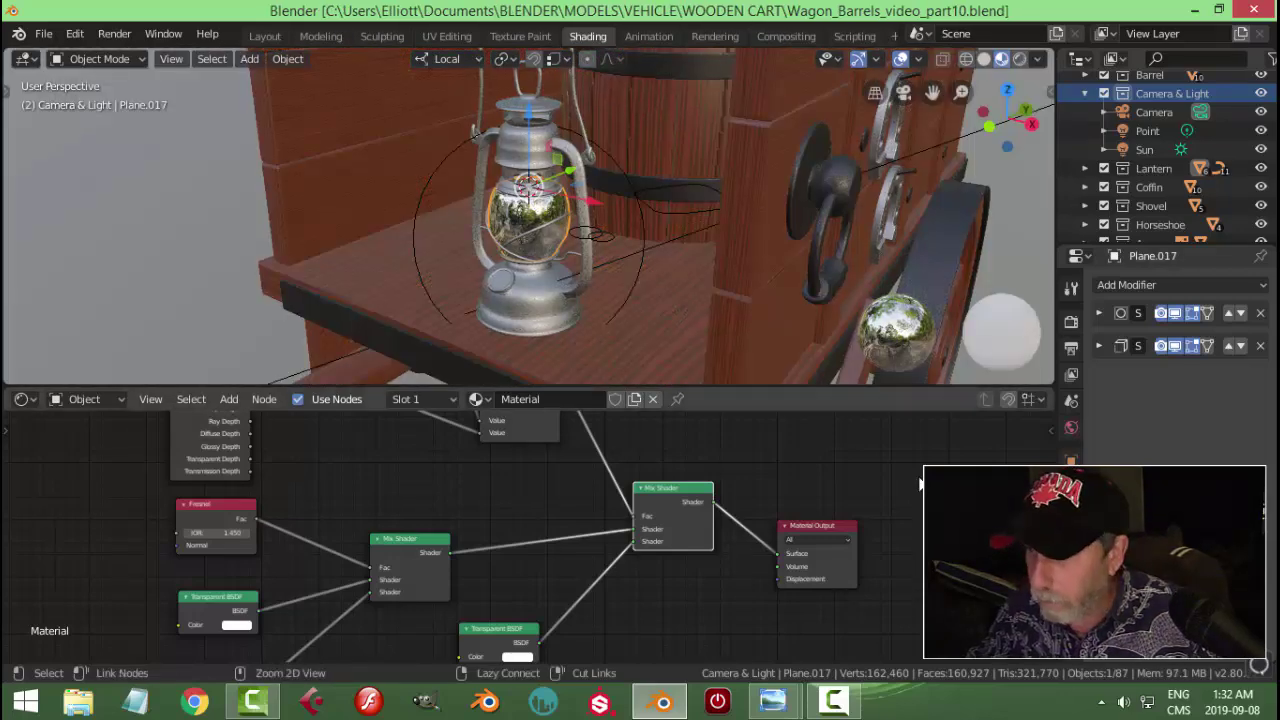
pyautogui.hotkey('ctrl', 's')
pyautogui.click(709, 293)
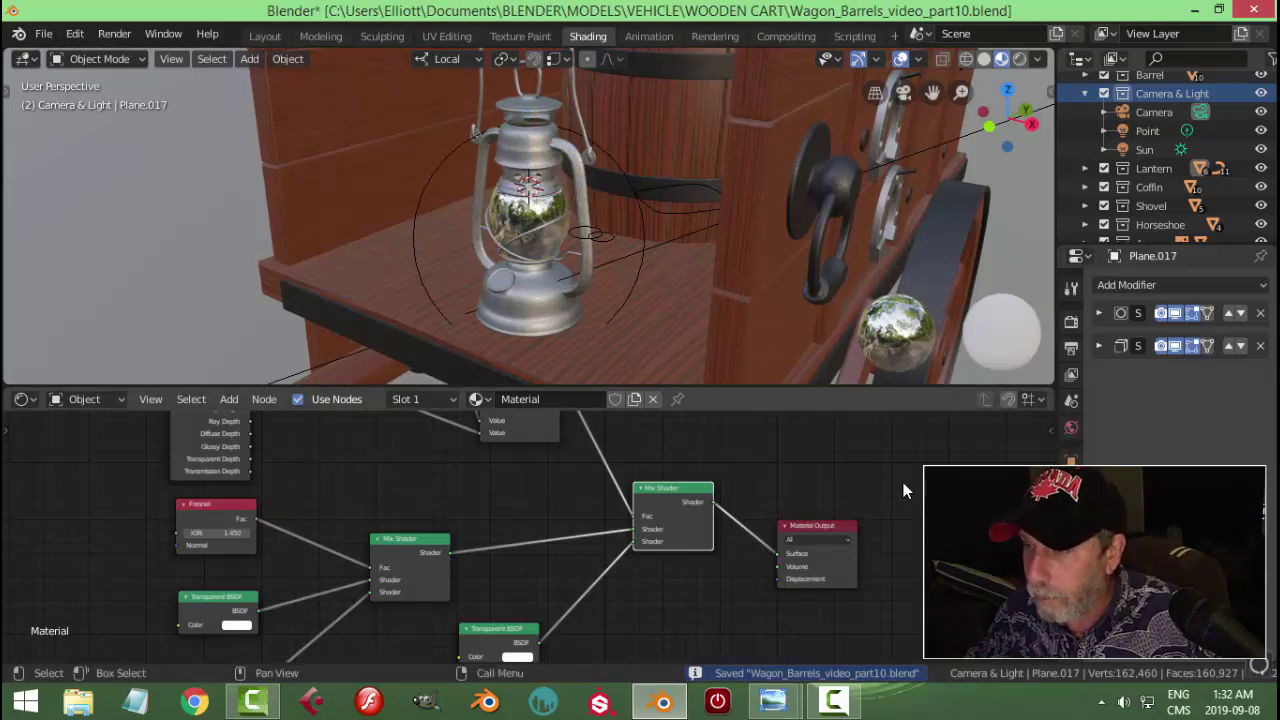
# Step: Switch to the Modeling workspace, save the file and view the whole cart scene through the camera
pyautogui.click(314, 41)
pyautogui.hotkey('ctrl', 's')
pyautogui.press('Tab')
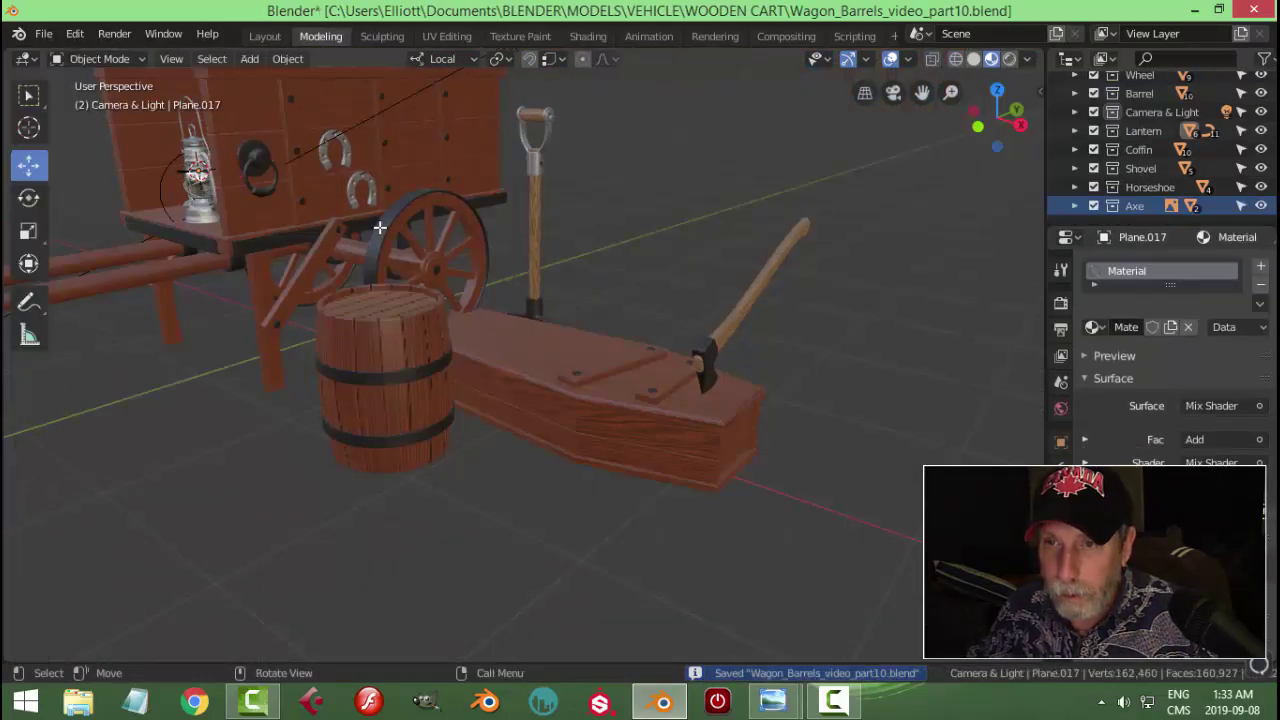
pyautogui.scroll(-2, 380, 228)
pyautogui.scroll(-4, 394, 263)
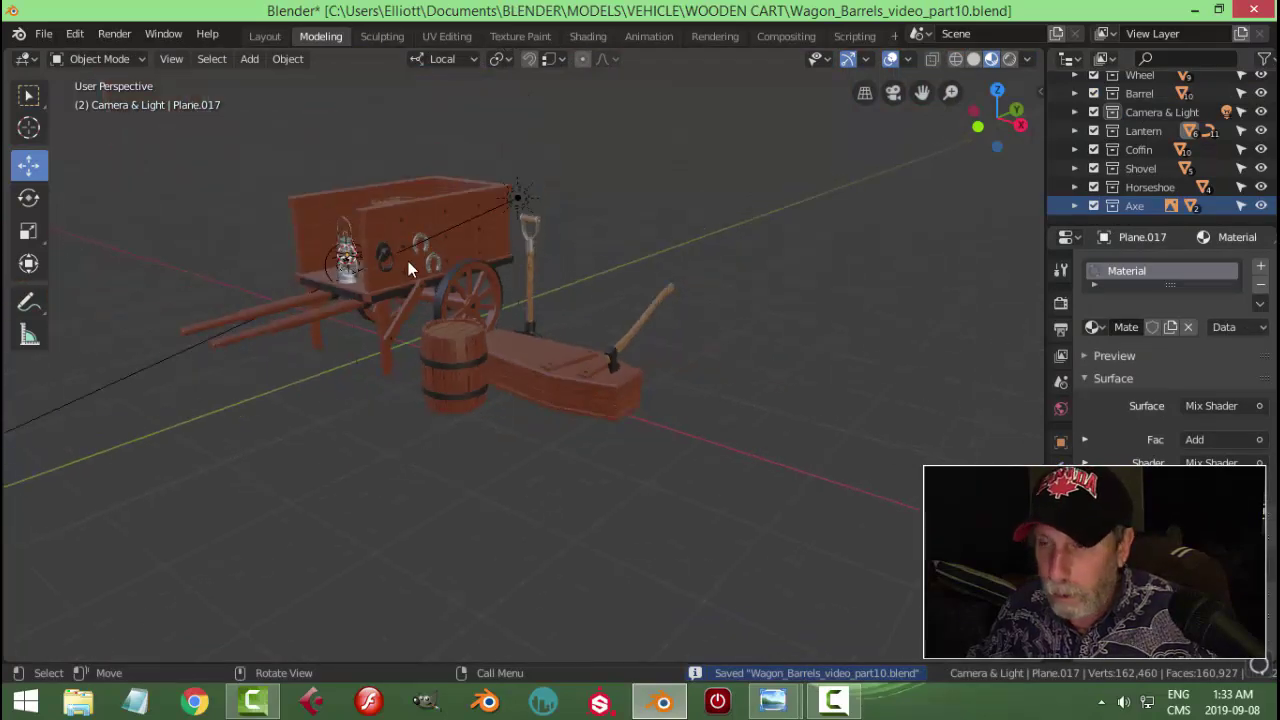
pyautogui.press('KP_0')
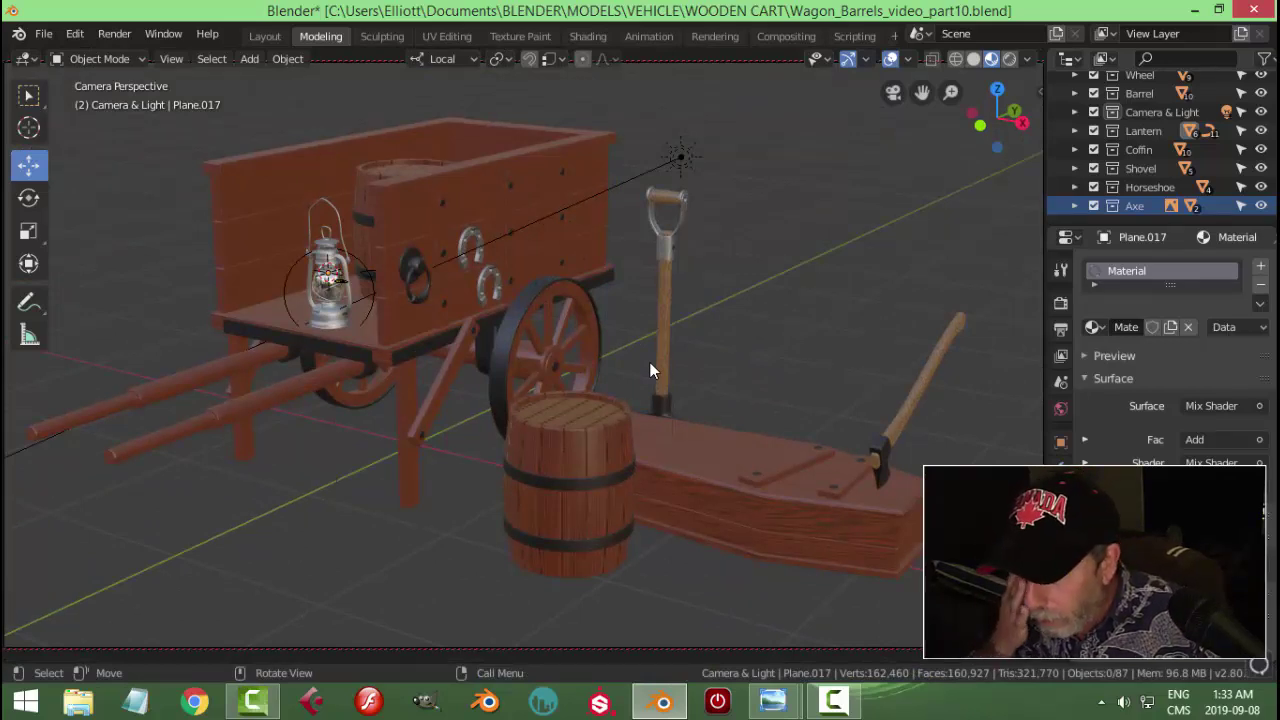
# Step: Leave the camera view and hide the Camera & Light collection in the viewport
pyautogui.press('KP_0')
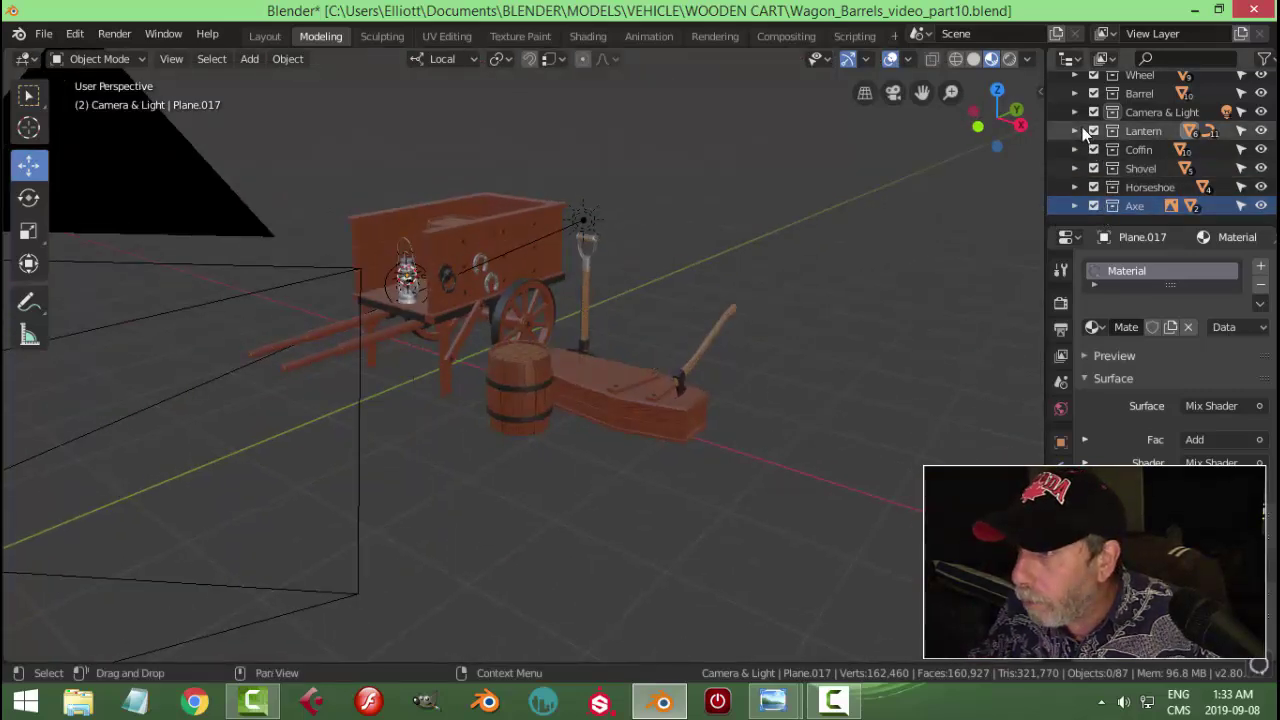
pyautogui.click(1261, 112)
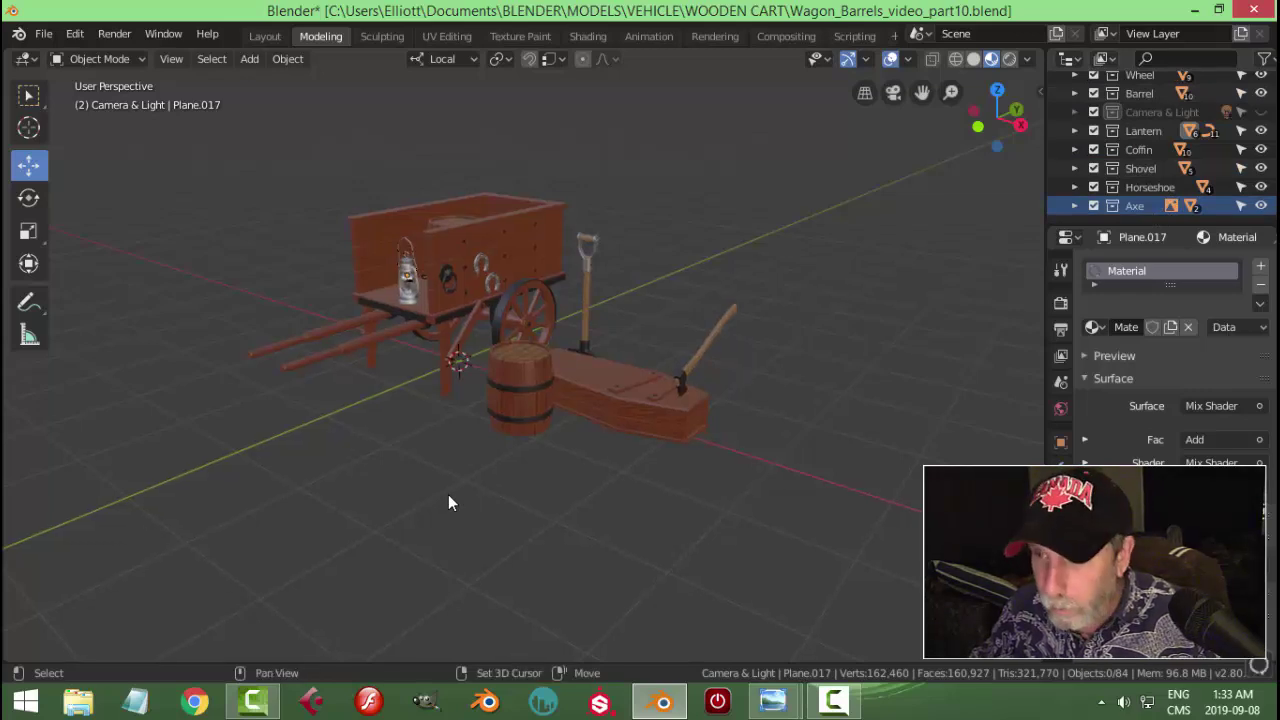
pyautogui.scroll(2, 448, 494)
pyautogui.moveTo(476, 497); pyautogui.dragTo(489, 499, button='middle')
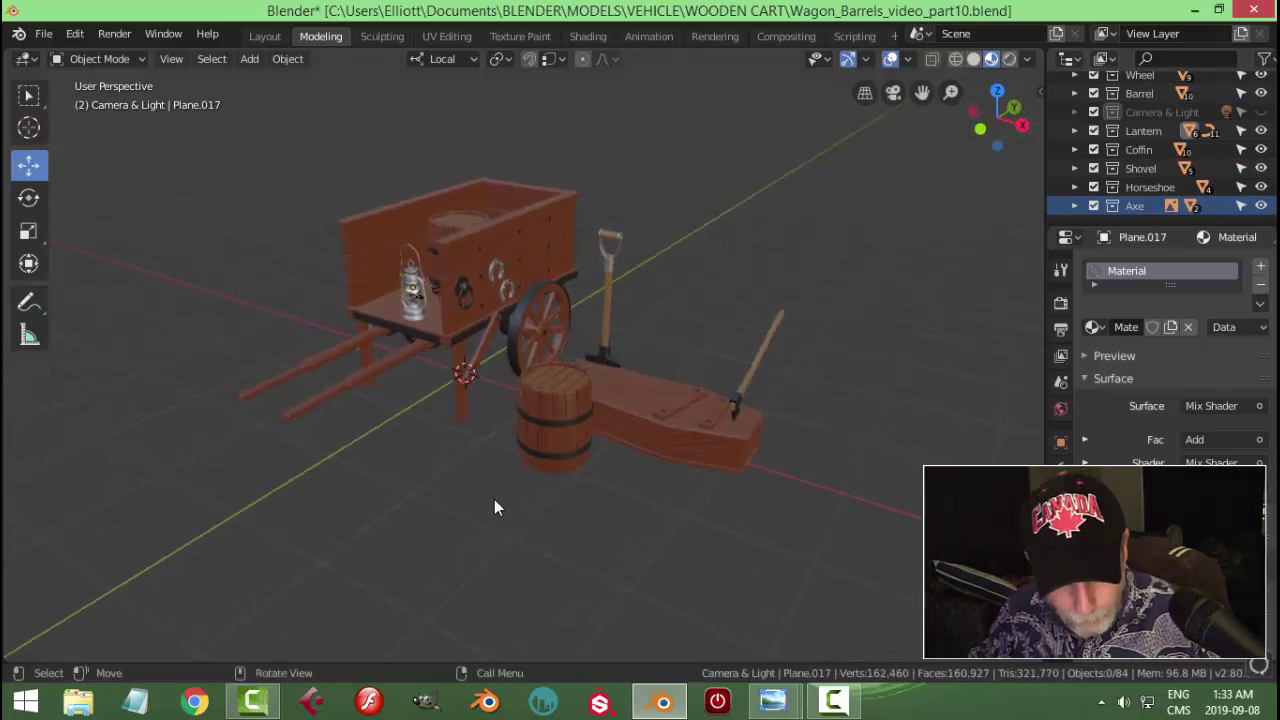
# Step: Add a mesh plane at the 3D cursor beneath the cart and scale it by 10 as the ground
pyautogui.hotkey('shift', 'a')
pyautogui.moveTo(462, 288)
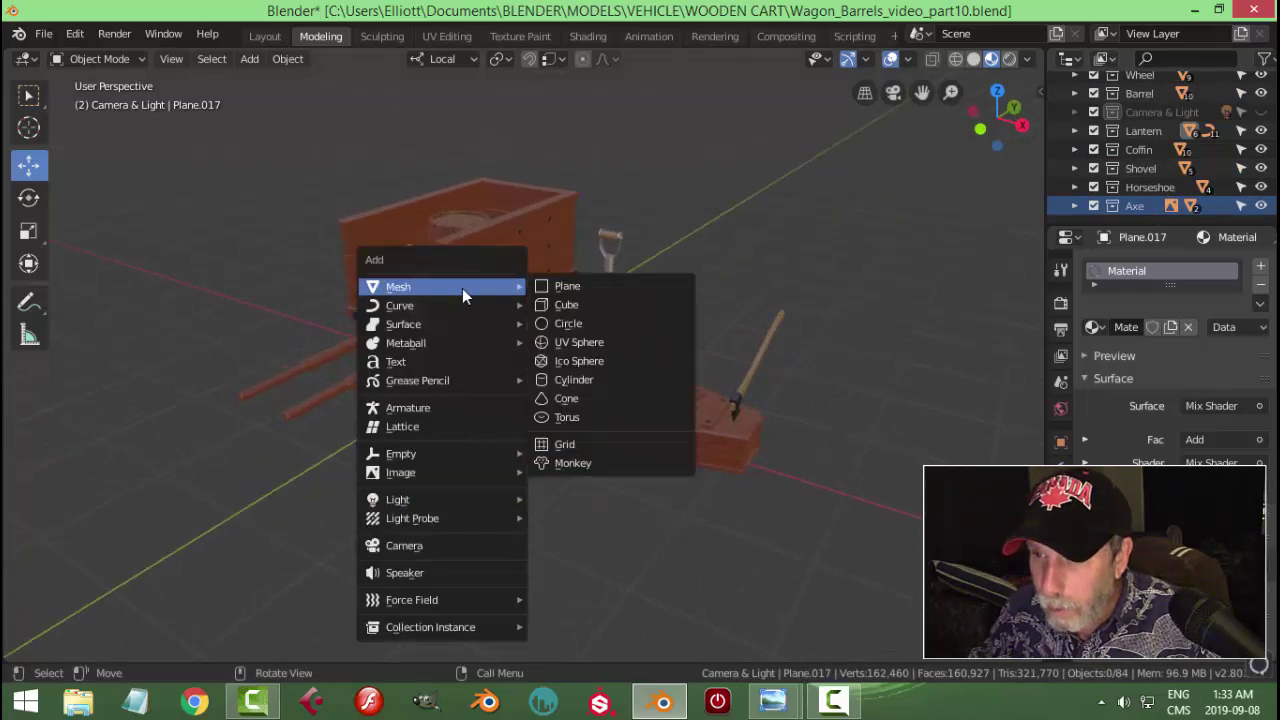
pyautogui.click(545, 288)
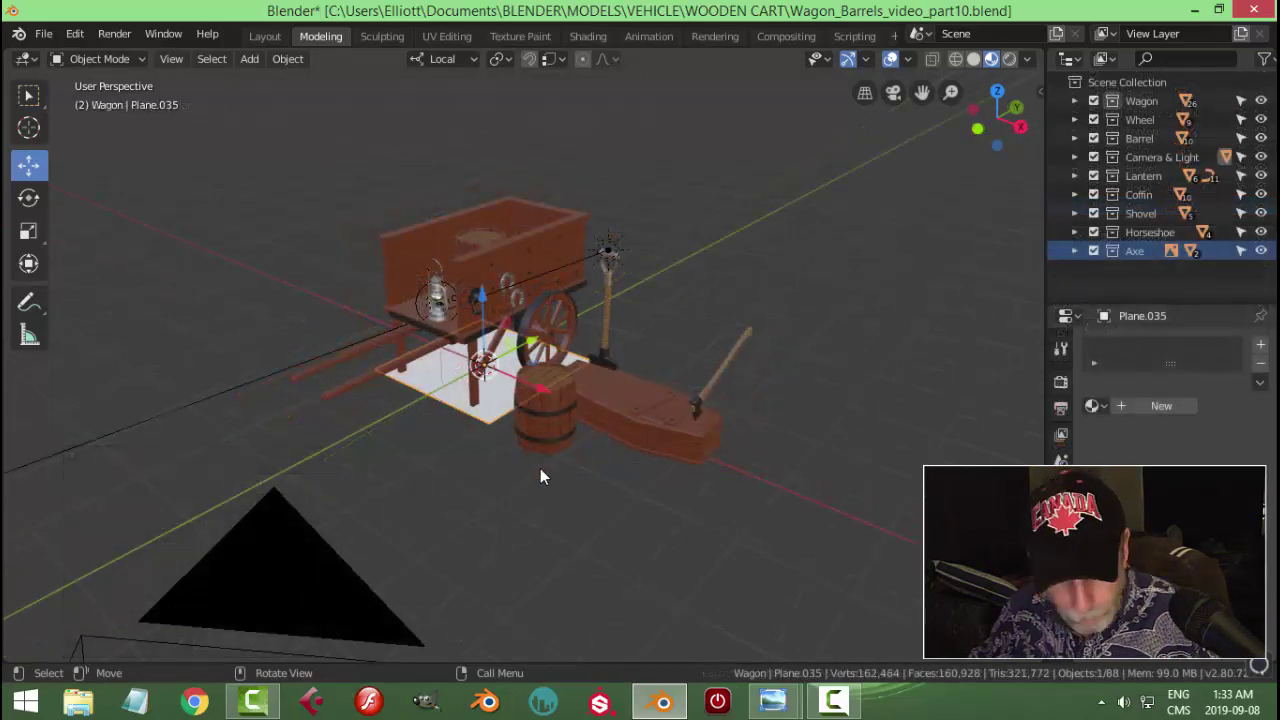
pyautogui.write('s10')
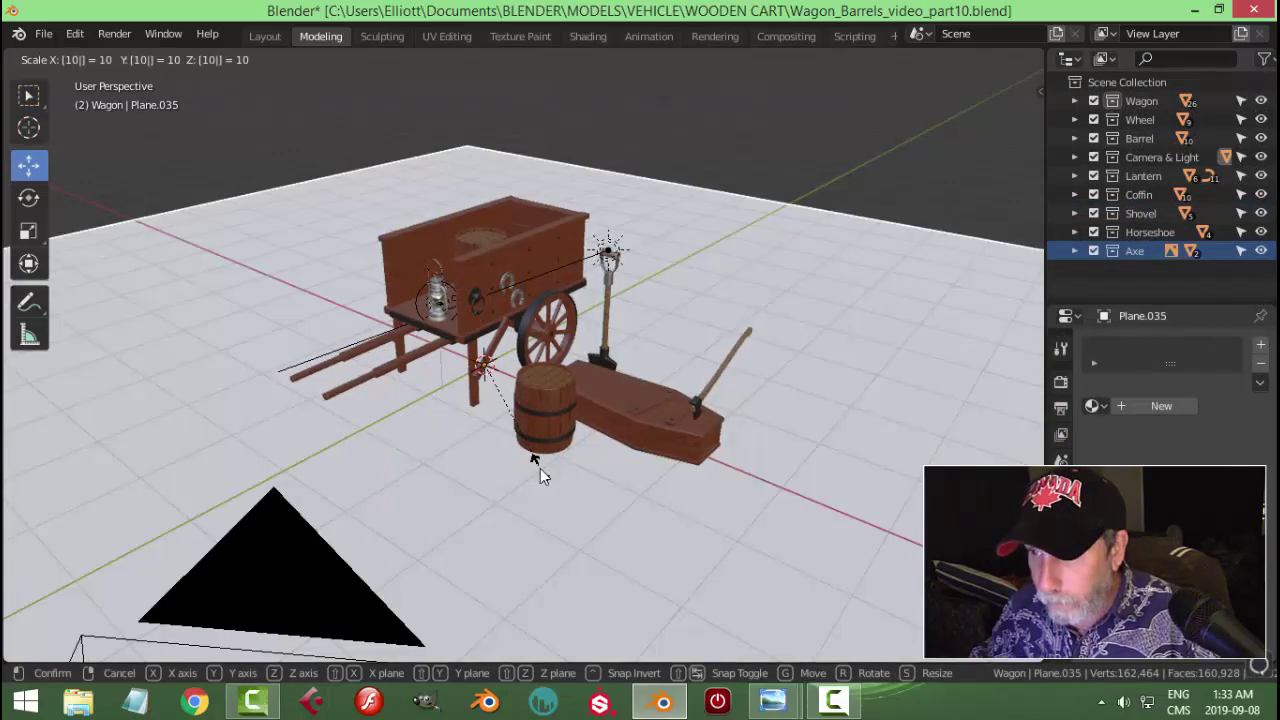
pyautogui.press('Return')
# Step: In the camera view, move the ground plane about 5.52 m along local Y, -3.49 m along X and another 1.14 m along Y
pyautogui.press('KP_0')
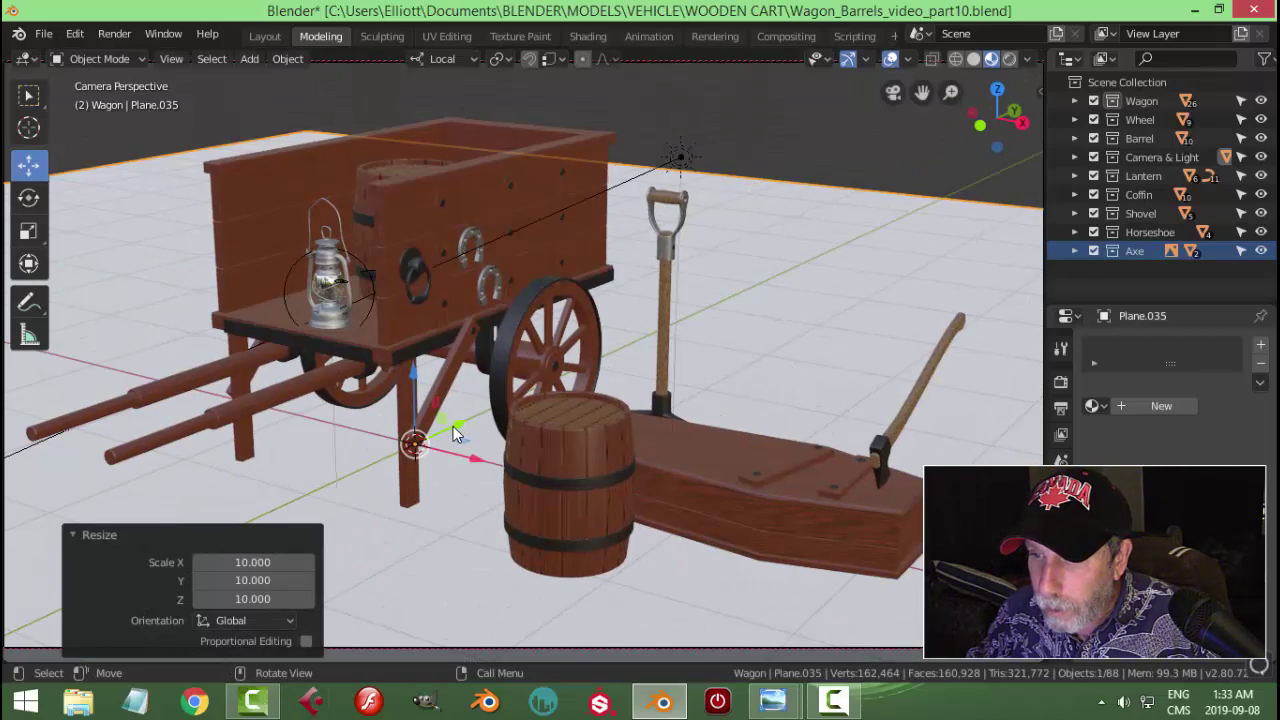
pyautogui.press('g')
pyautogui.click(785, 198)
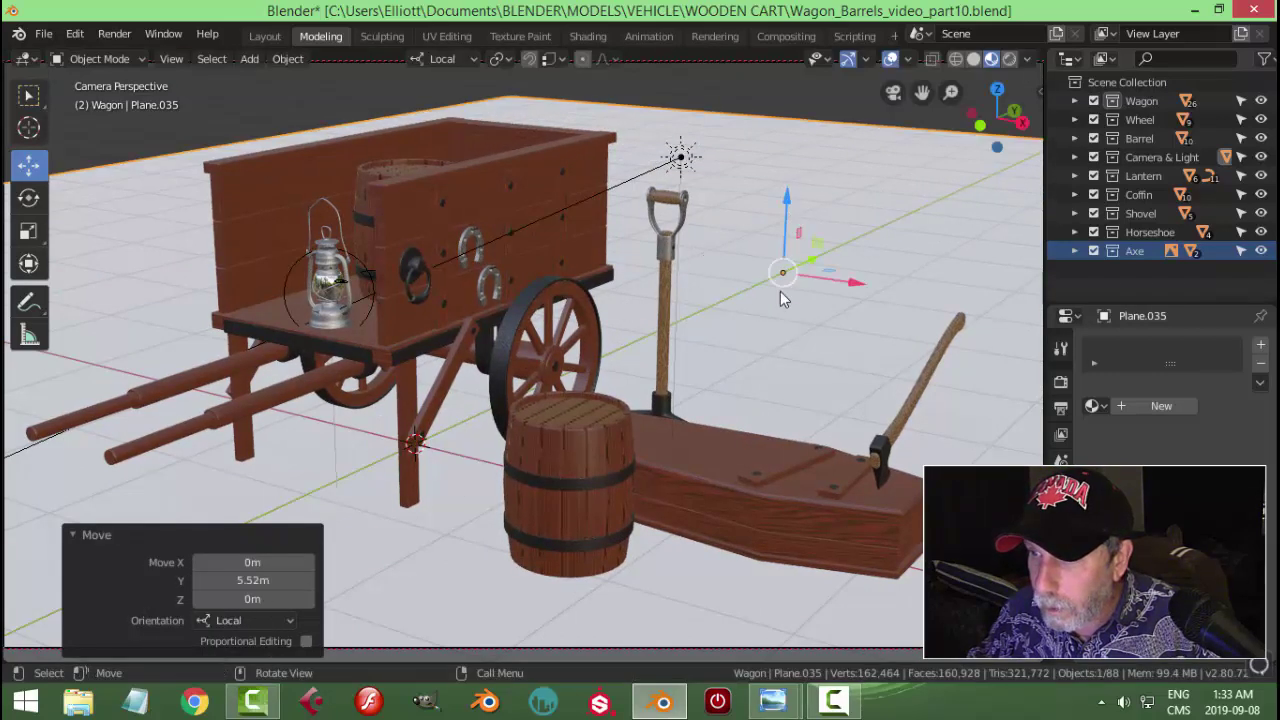
pyautogui.press('g')
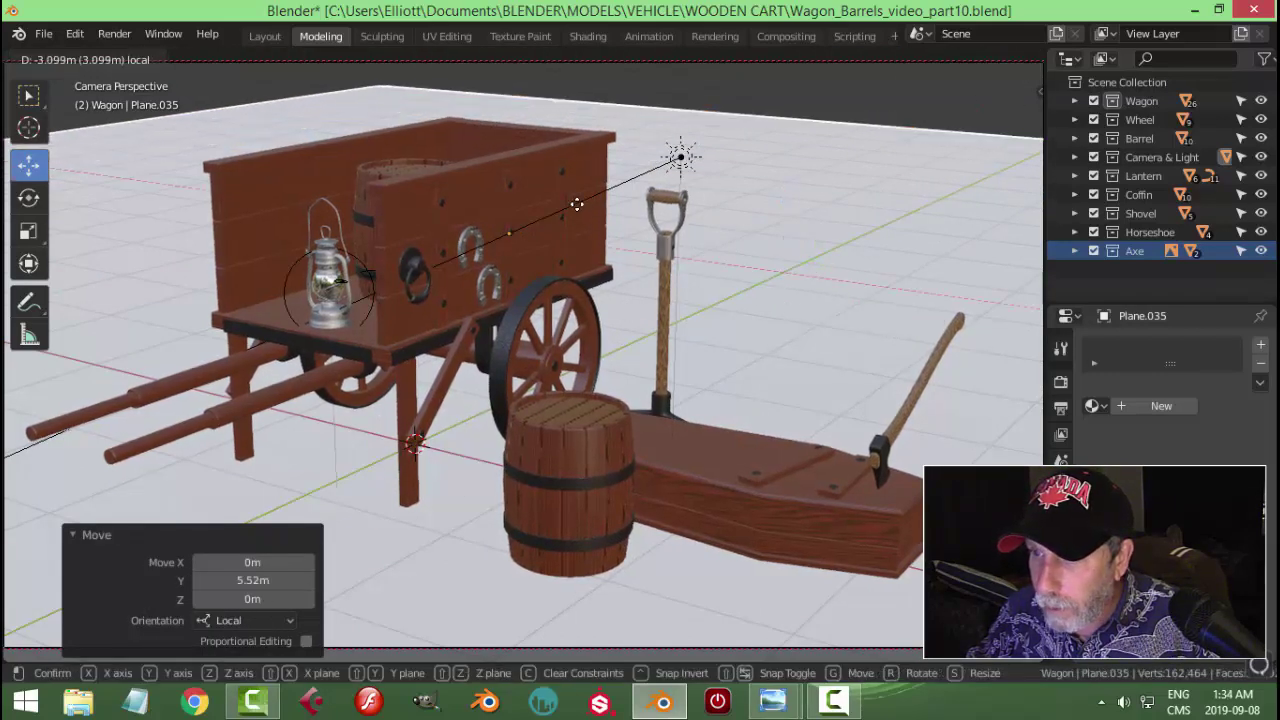
pyautogui.click(535, 216)
pyautogui.press('g')
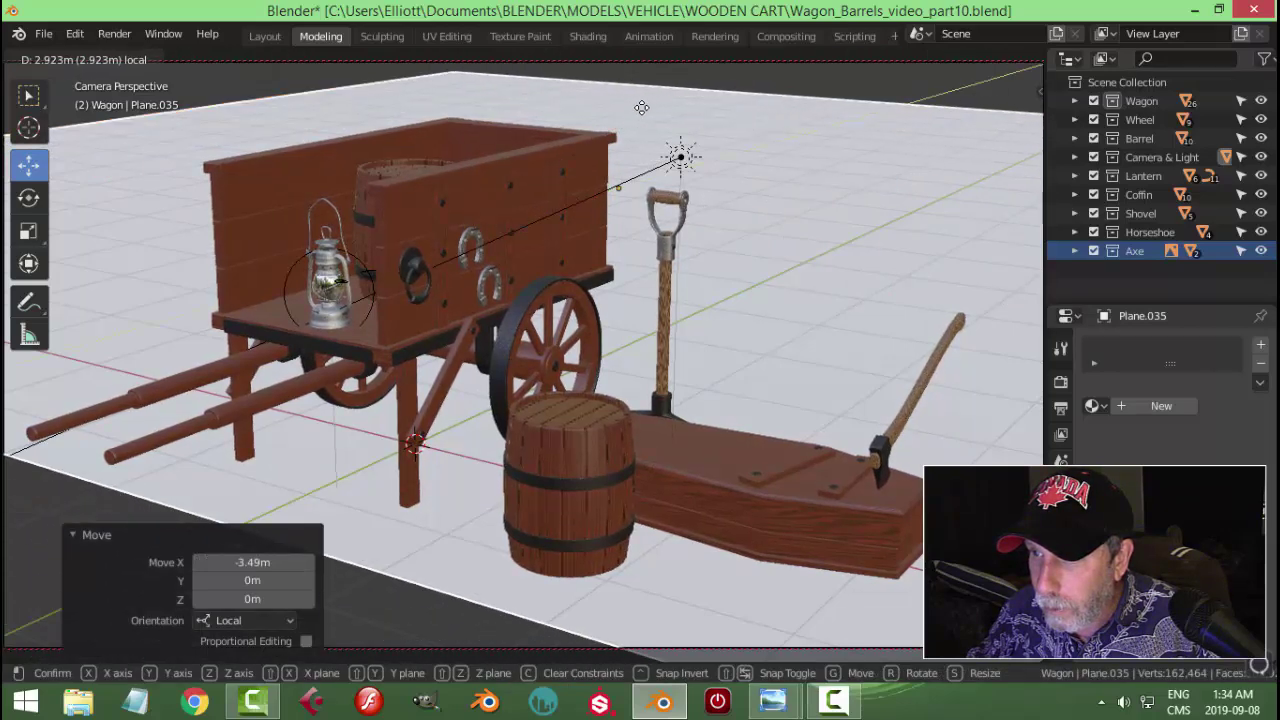
pyautogui.click(575, 192)
# Step: Scale the ground plane up by about 2.11 so it fills the camera view
pyautogui.press('s')
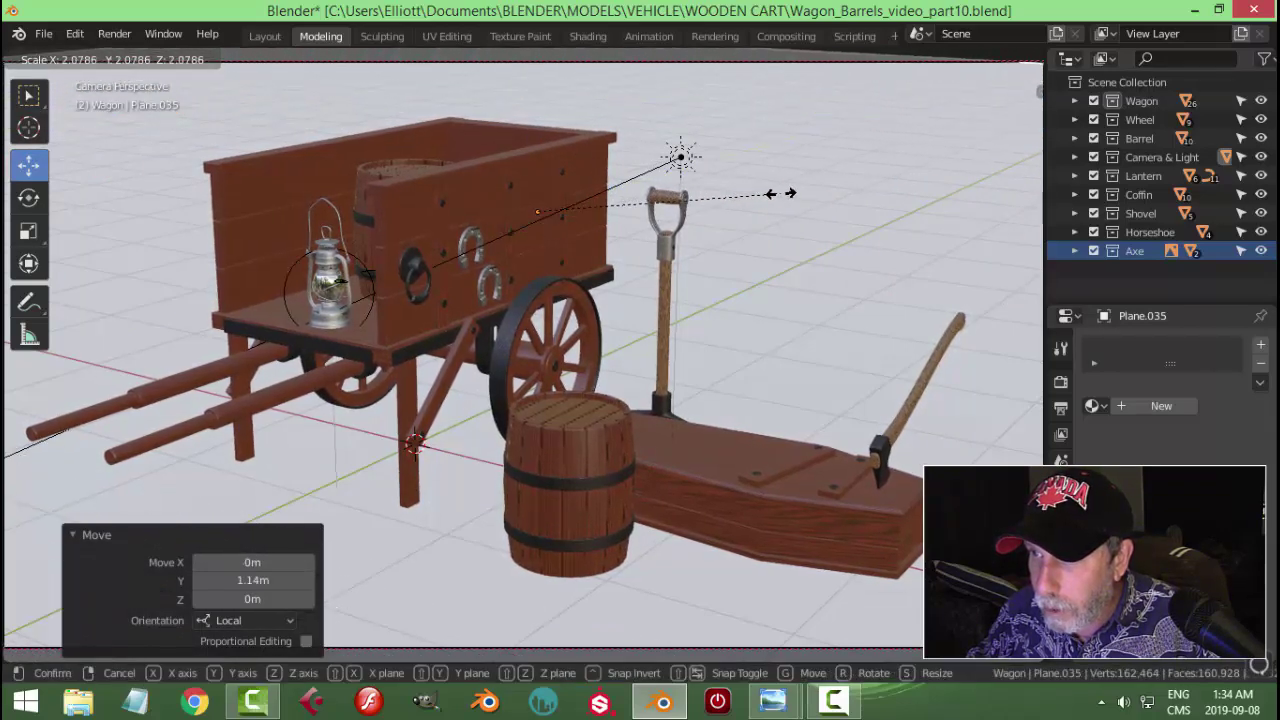
pyautogui.click(780, 194)
pyautogui.moveTo(805, 254); pyautogui.dragTo(797, 262, button='middle')
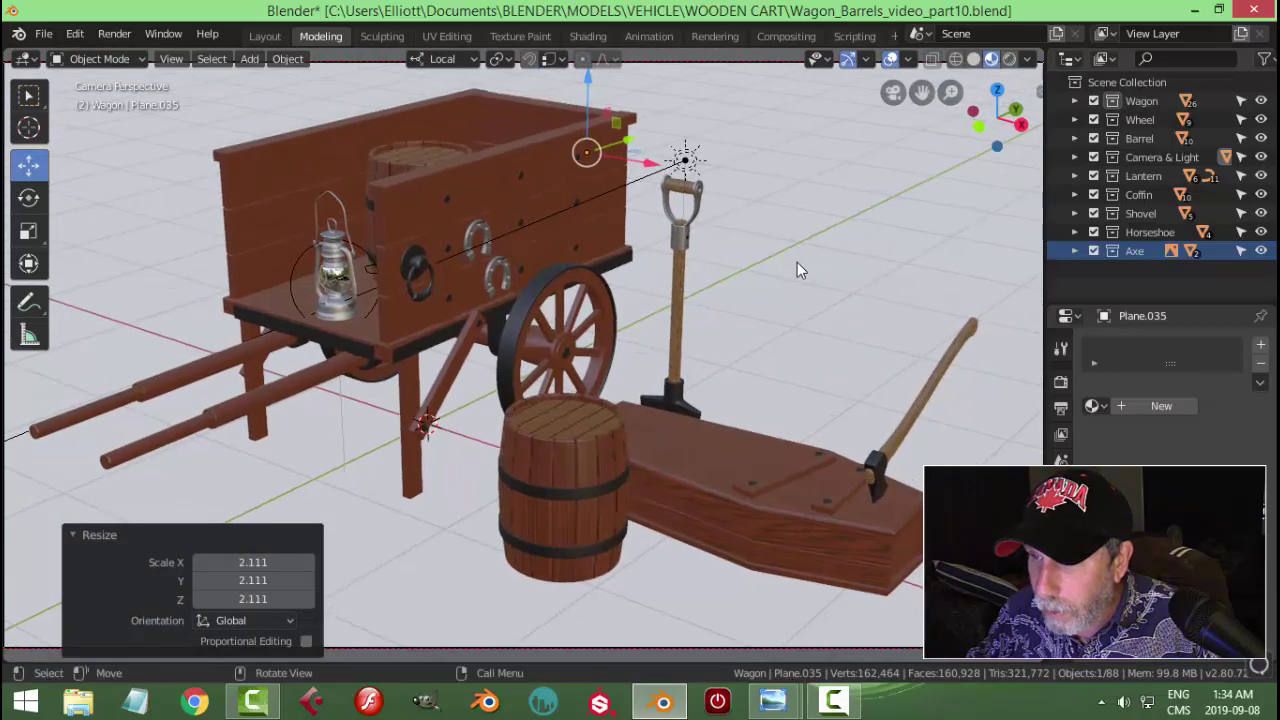
# Step: Outside the camera view, subdivide the ground plane in Edit Mode with 12 cuts
pyautogui.press('KP_0')
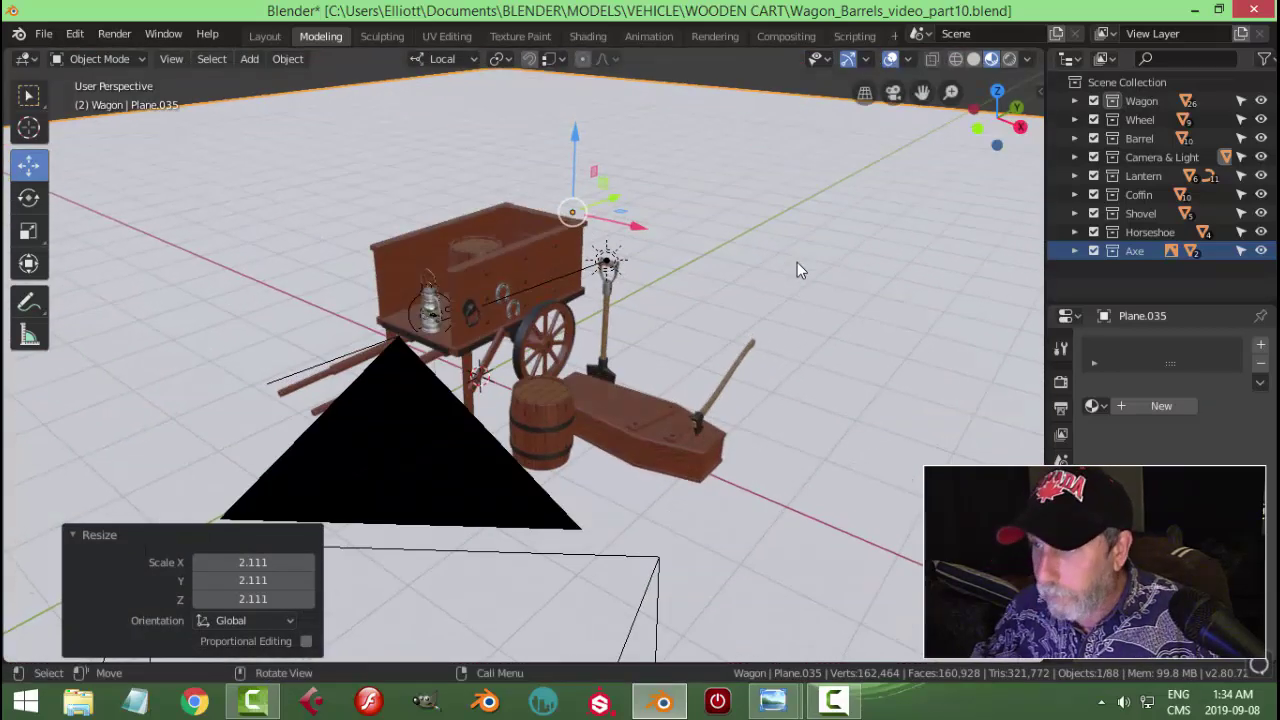
pyautogui.press('Tab')
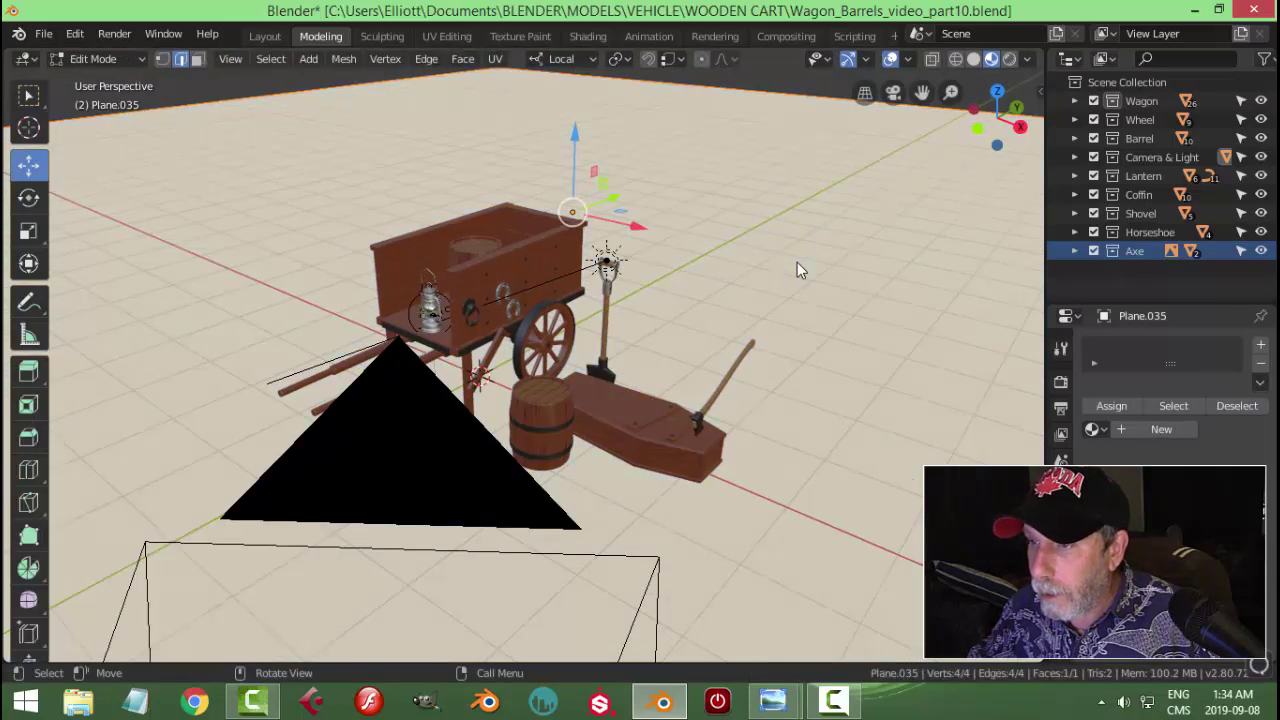
pyautogui.rightClick(740, 285)
pyautogui.click(684, 102)
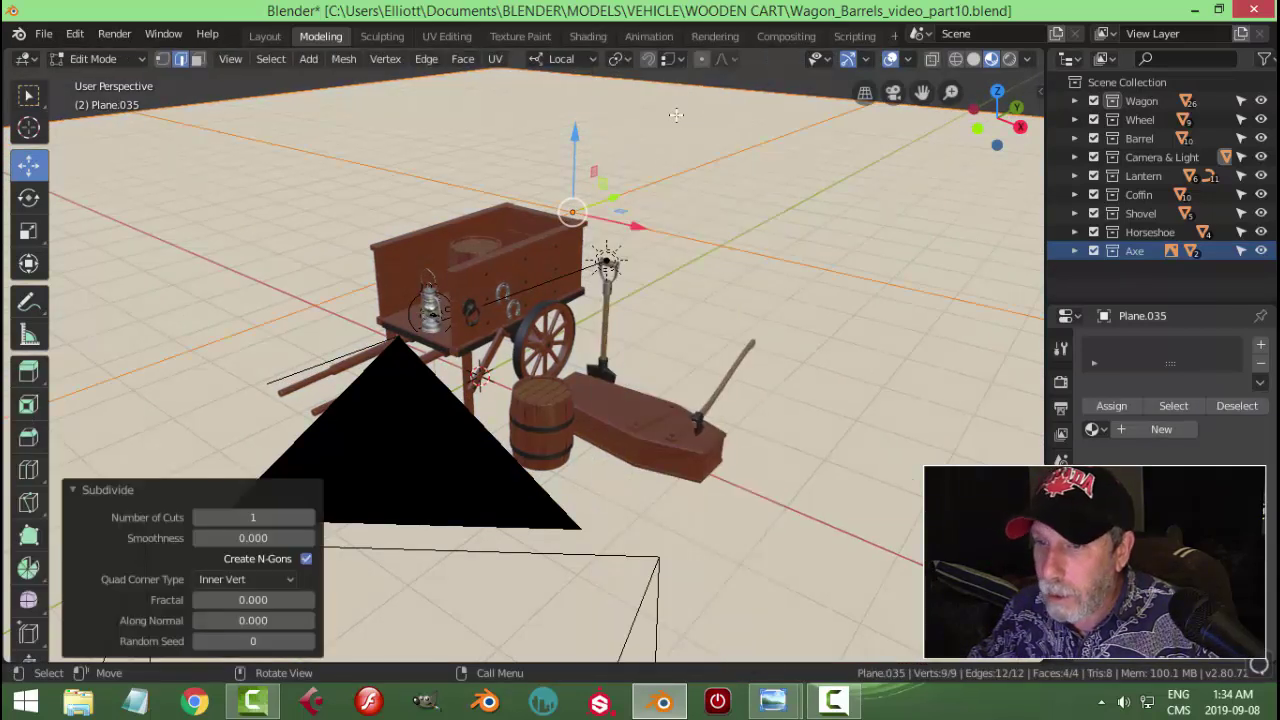
pyautogui.click(268, 515)
pyautogui.write('2')
pyautogui.press('Return')
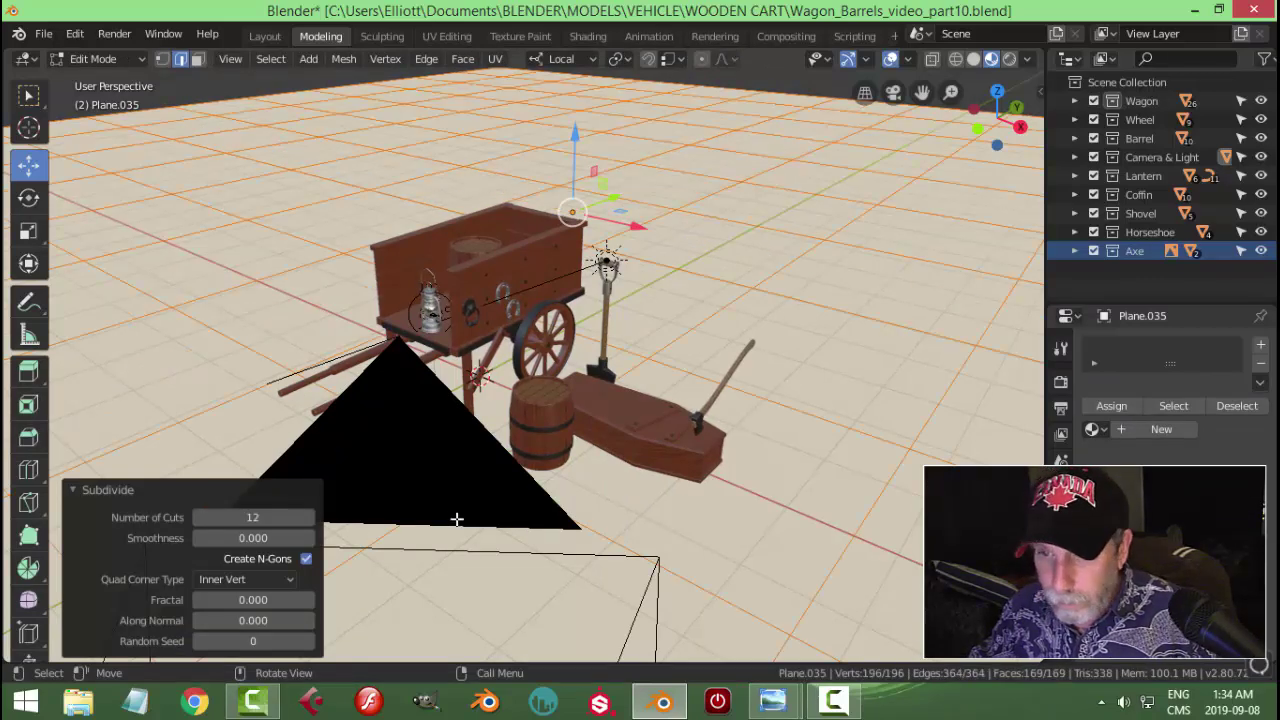
# Step: Subdivide the selected ground plane mesh with 4 cuts
pyautogui.rightClick(713, 262)
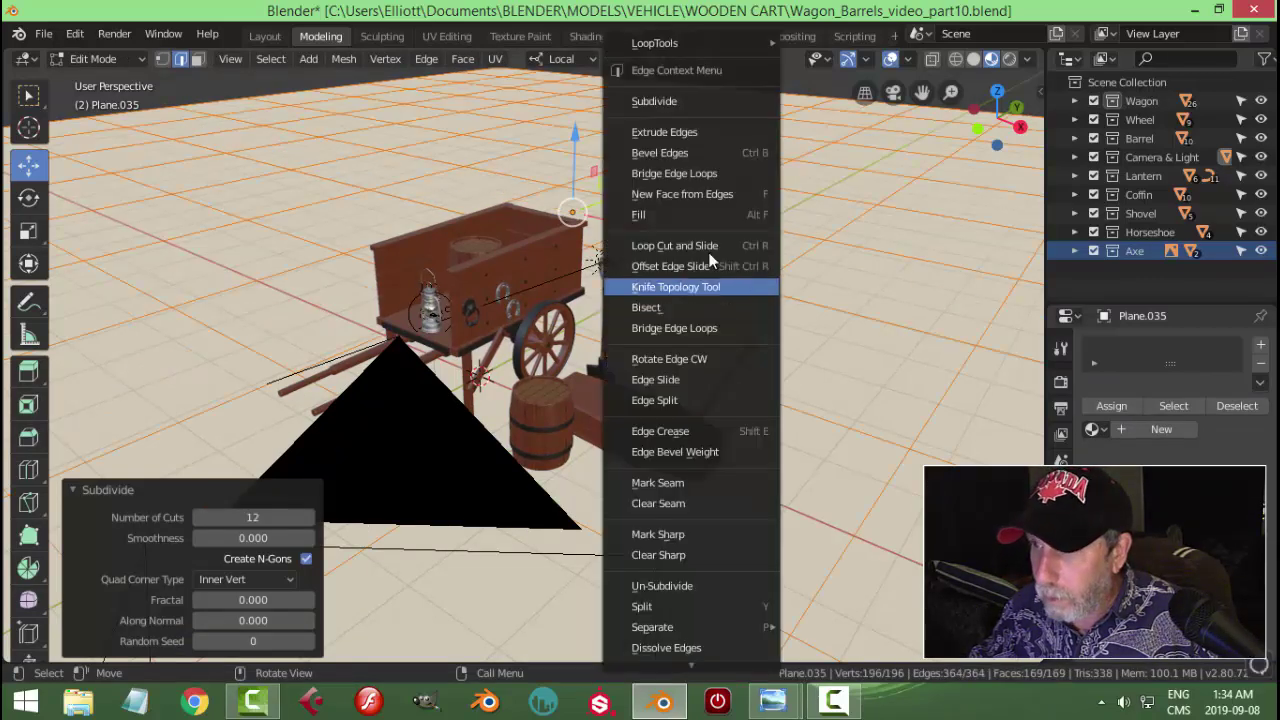
pyautogui.click(691, 100)
pyautogui.click(298, 517)
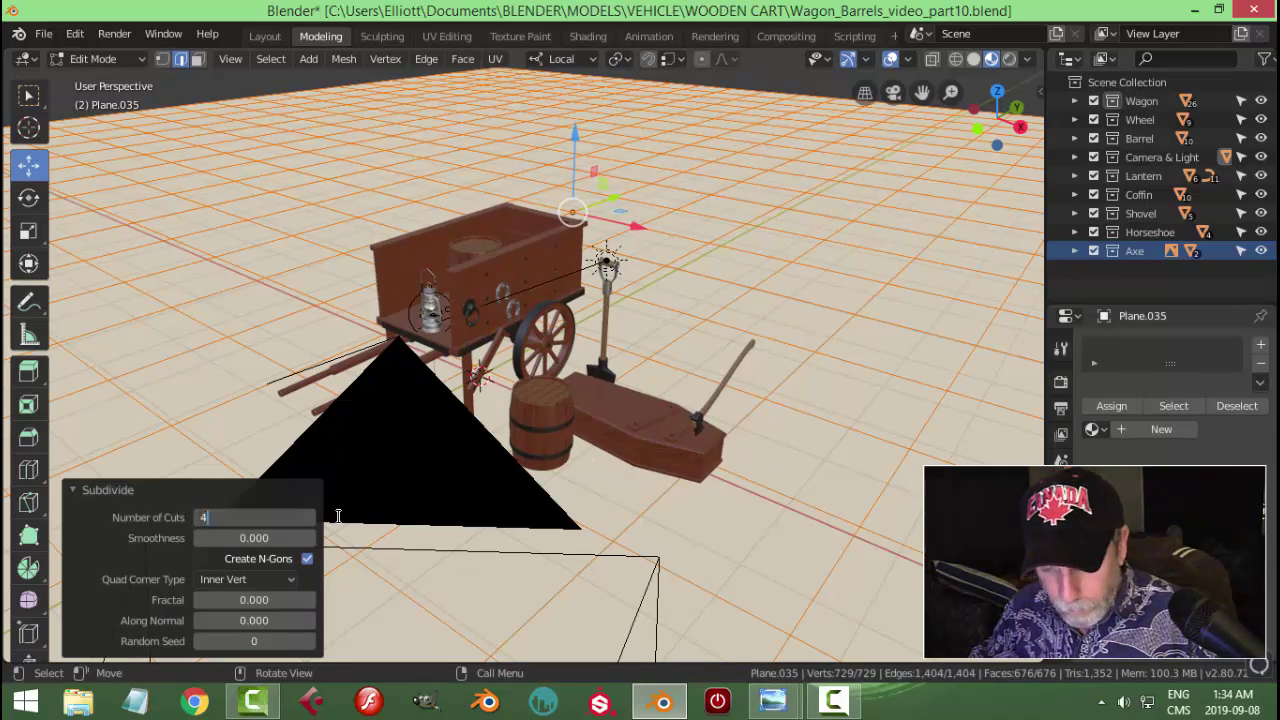
pyautogui.press('Return')
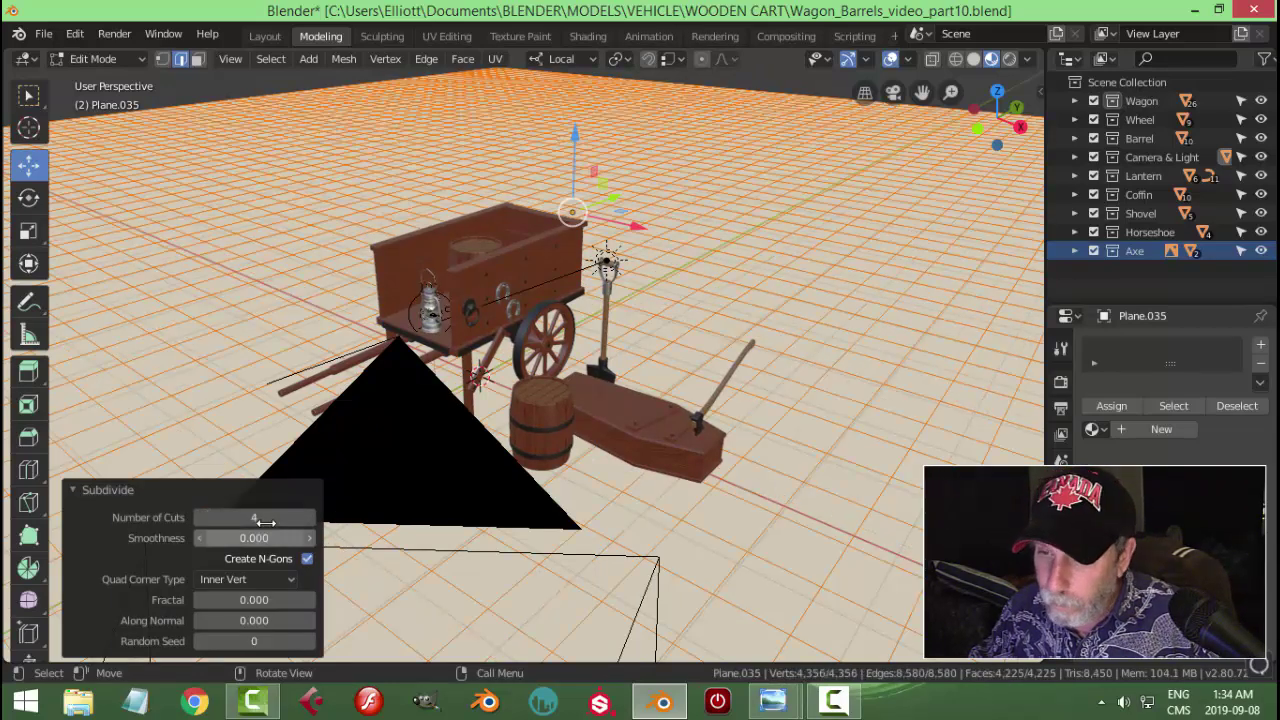
# Step: Subdivide the ground plane once more with 2 cuts and return to Object Mode
pyautogui.rightClick(676, 214)
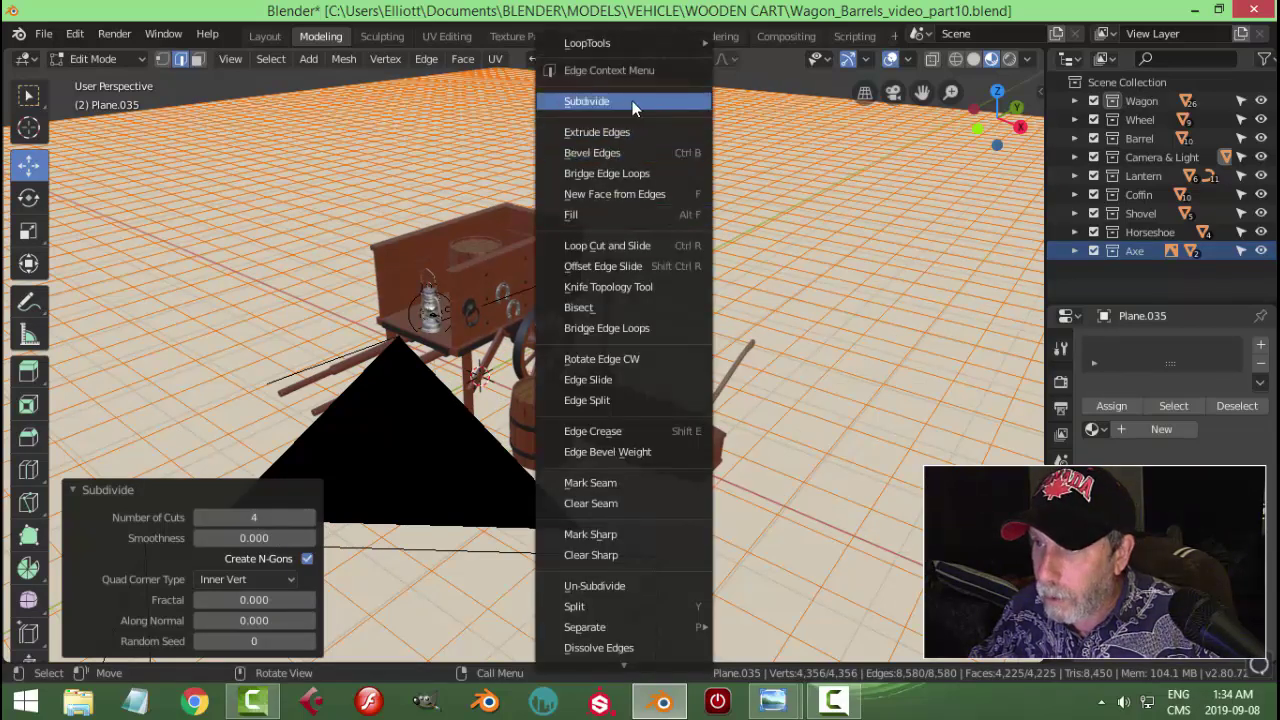
pyautogui.click(634, 101)
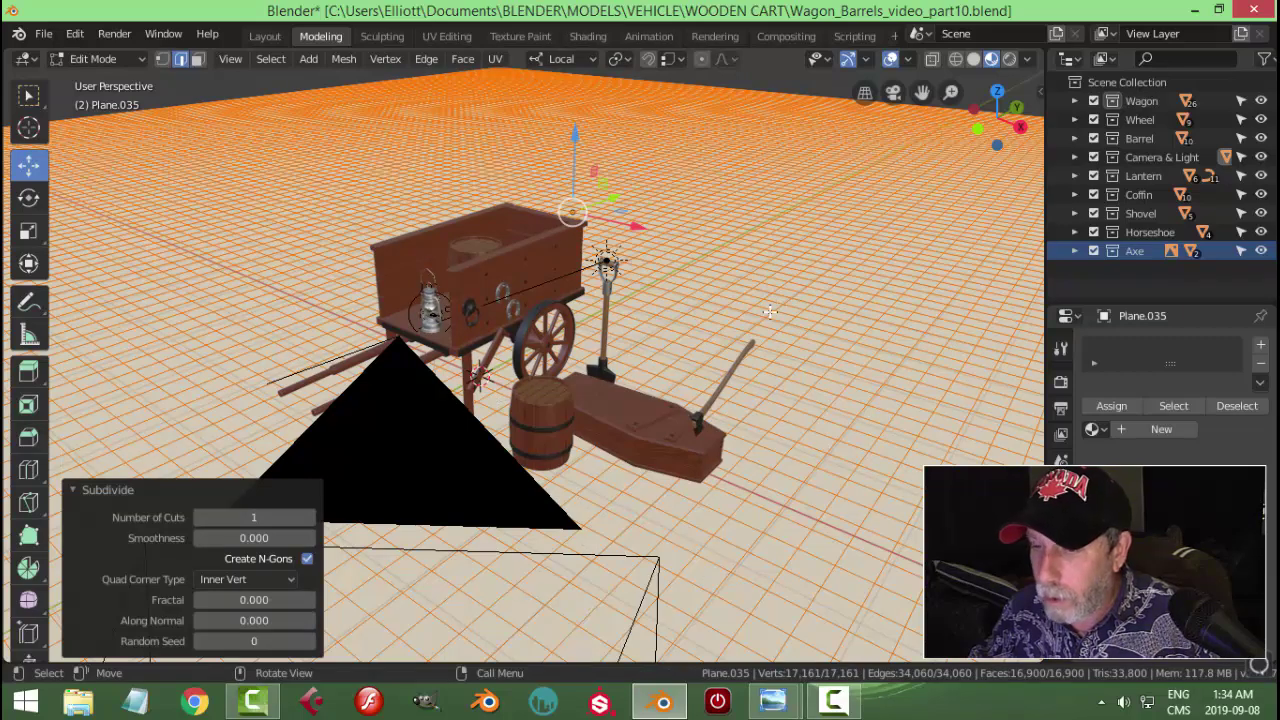
pyautogui.click(312, 519)
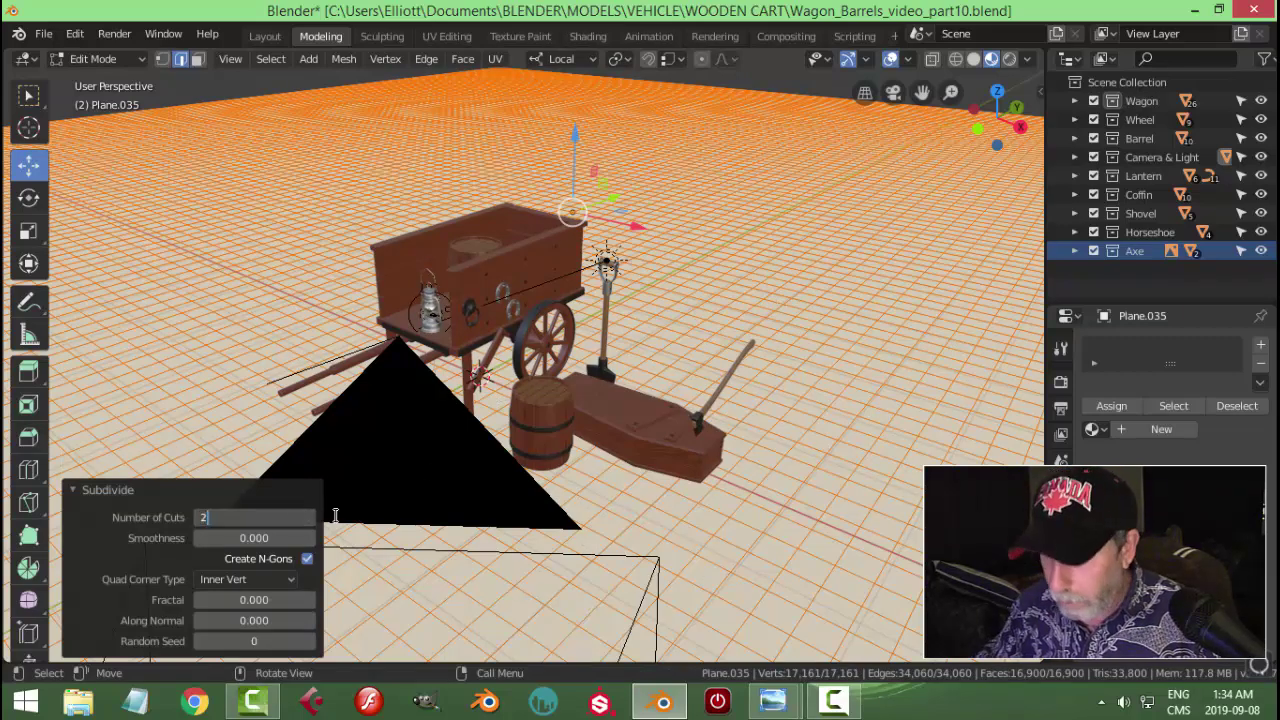
pyautogui.write('2')
pyautogui.press('Return')
pyautogui.press('Tab')
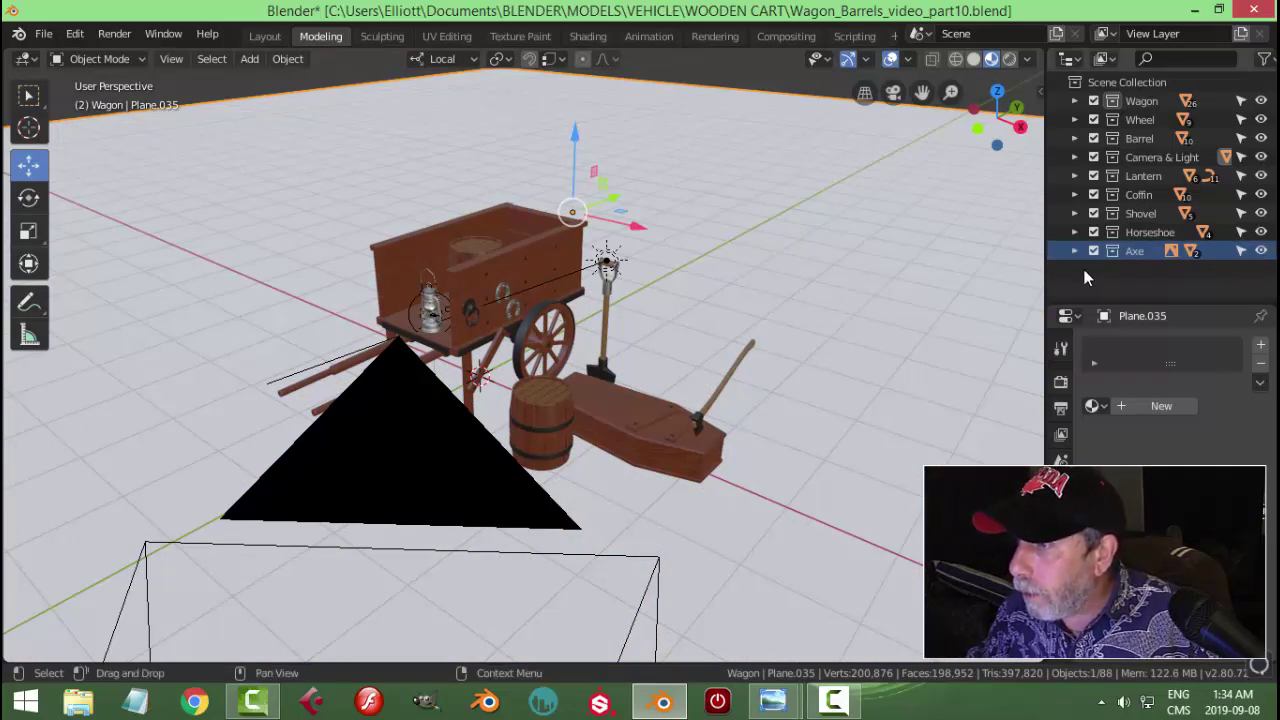
# Step: Create a new collection directly under the Scene Collection and name it Sand
pyautogui.rightClick(800, 317)
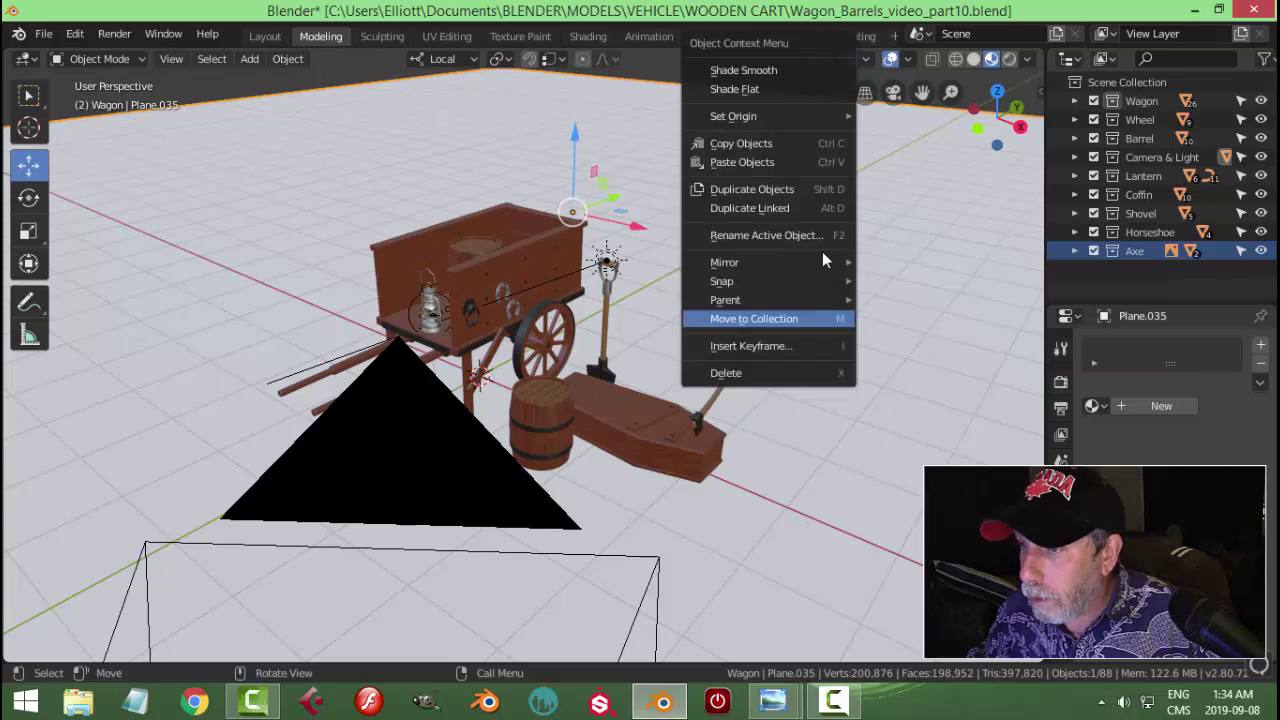
pyautogui.click(1135, 80)
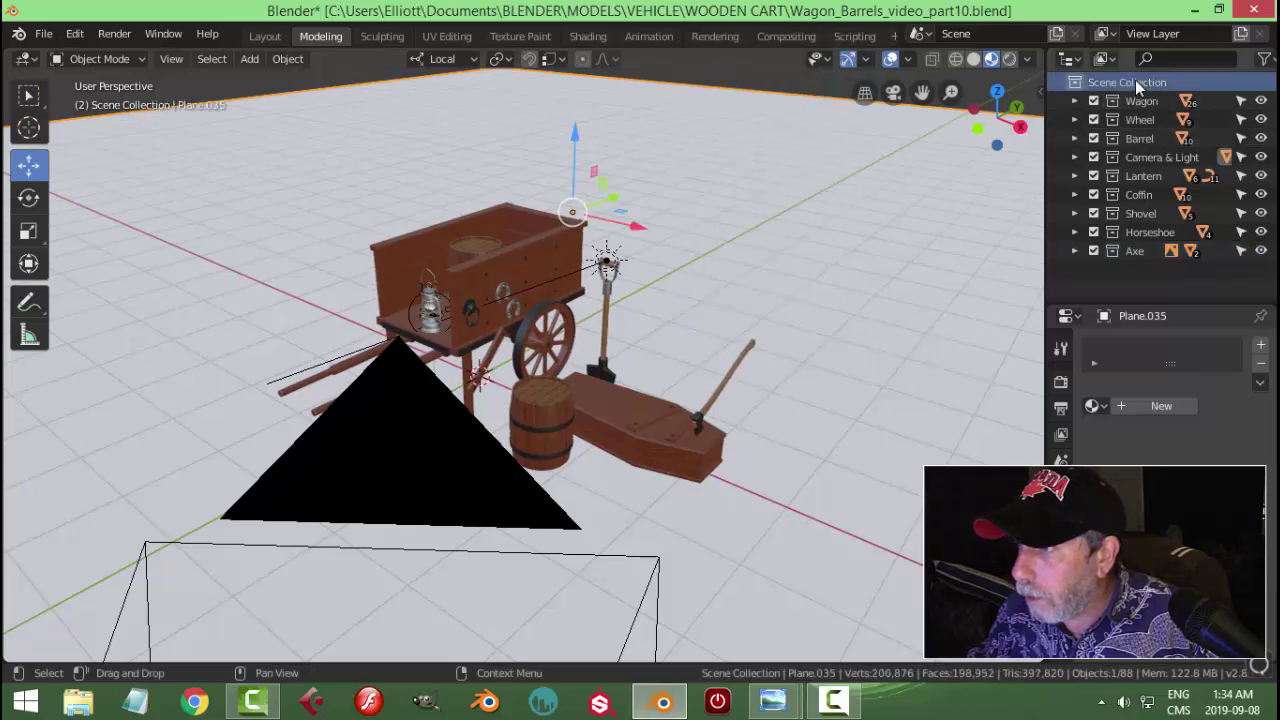
pyautogui.rightClick(1135, 80)
pyautogui.click(1134, 79)
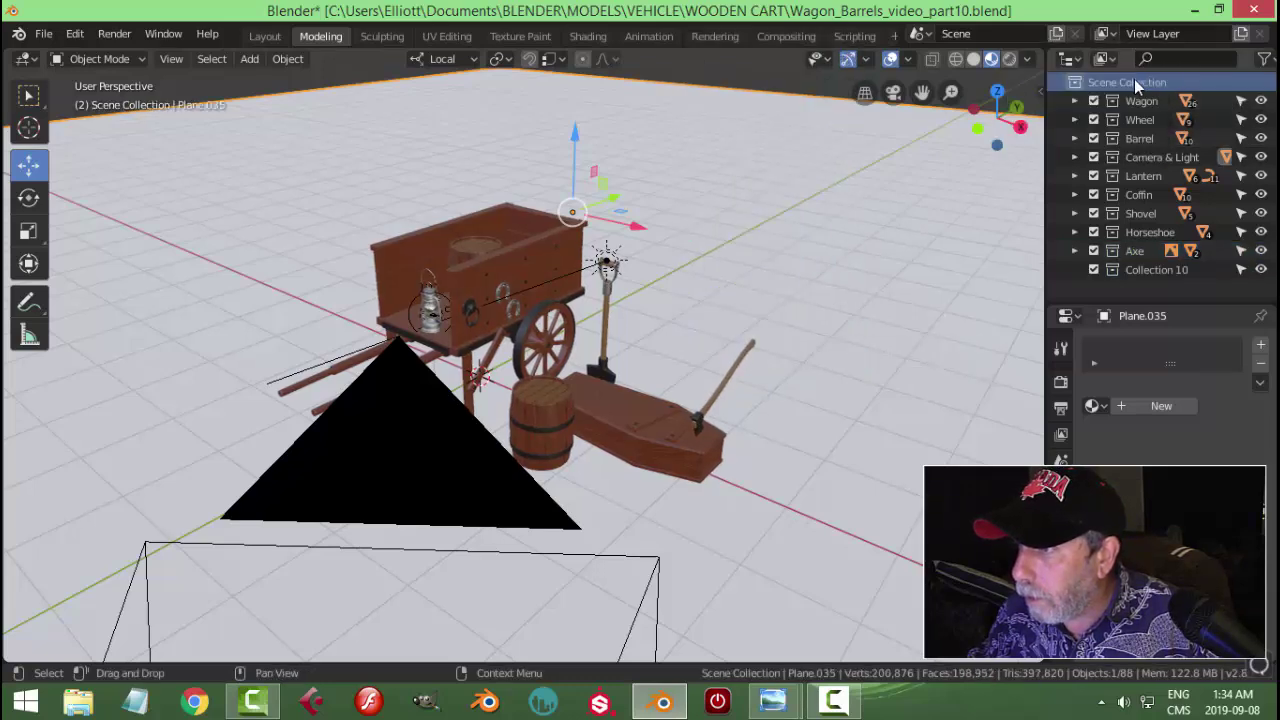
pyautogui.doubleClick(1156, 271)
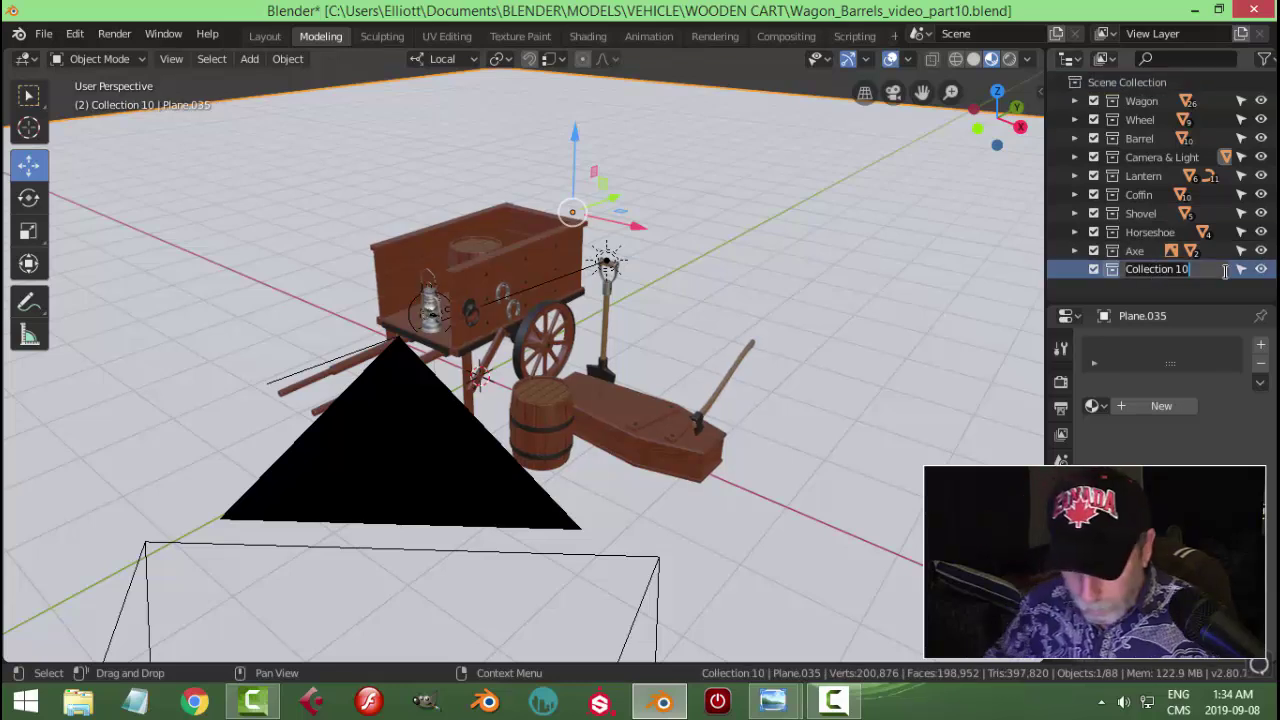
pyautogui.write('Sand')
pyautogui.press('Return')
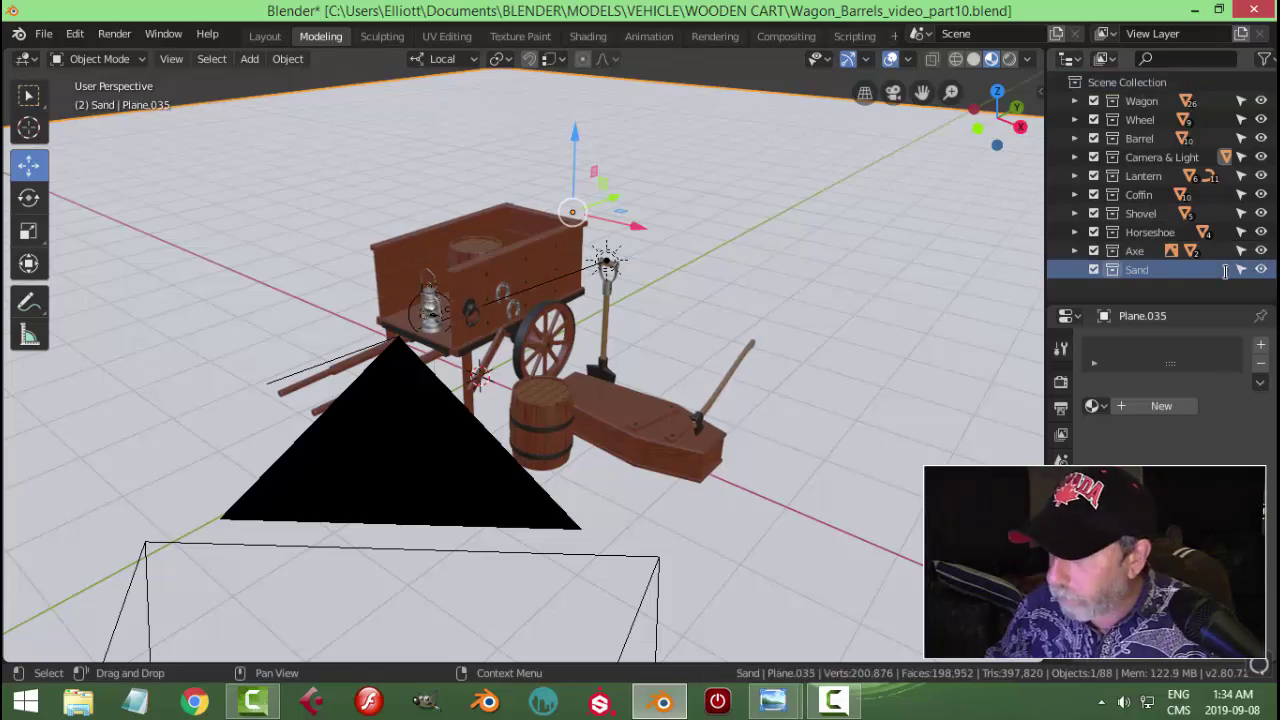
# Step: Move the ground plane into the Sand collection and collapse that collection in the outliner
pyautogui.rightClick(774, 299)
pyautogui.moveTo(774, 299)
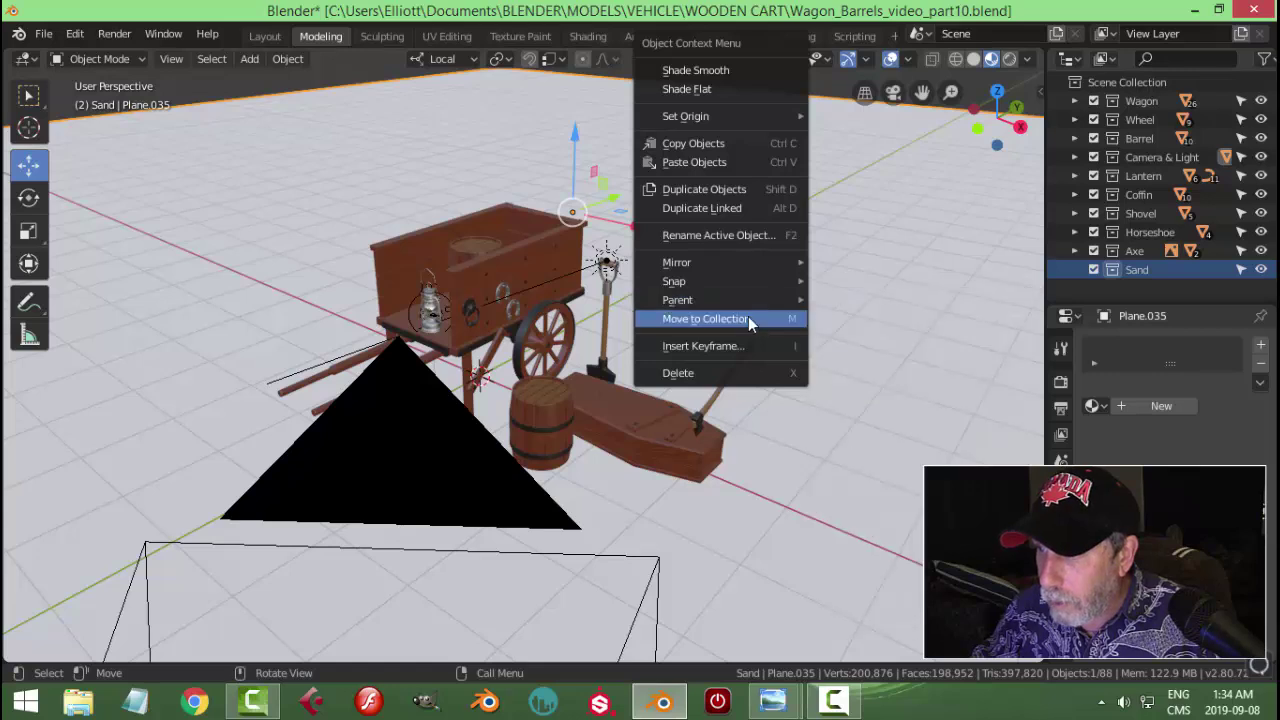
pyautogui.click(748, 317)
pyautogui.click(678, 424)
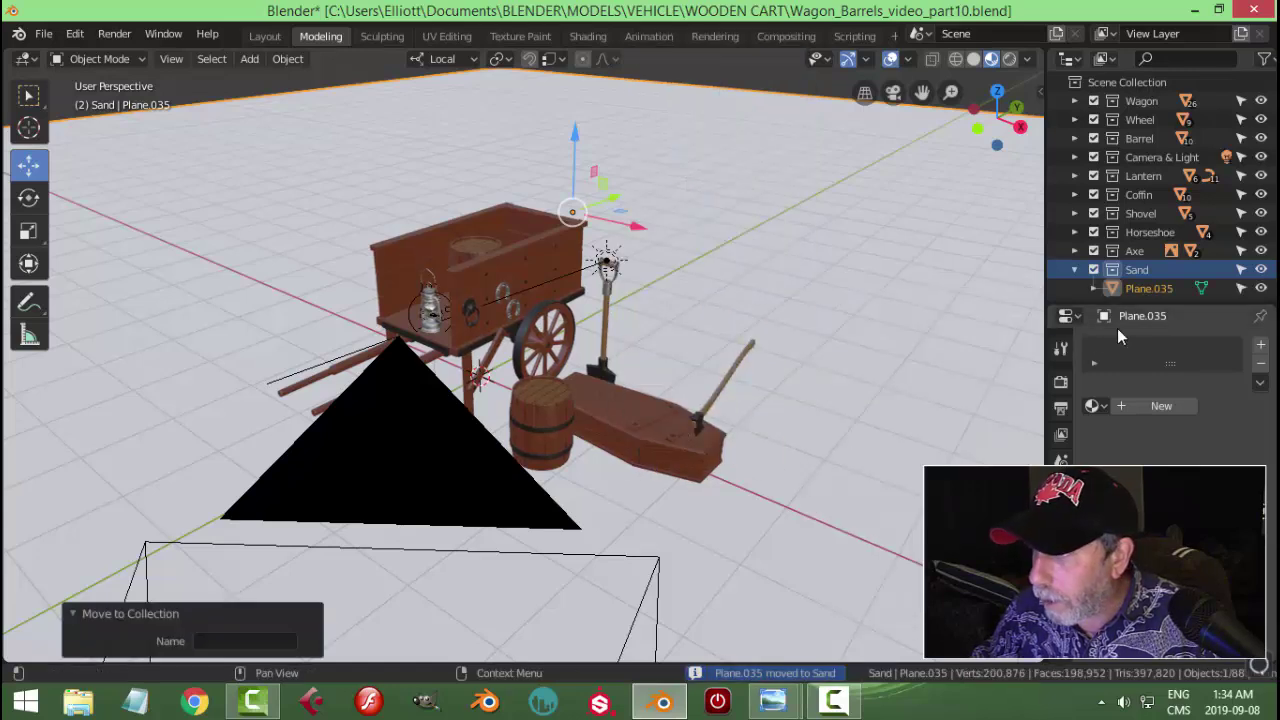
pyautogui.click(1075, 270)
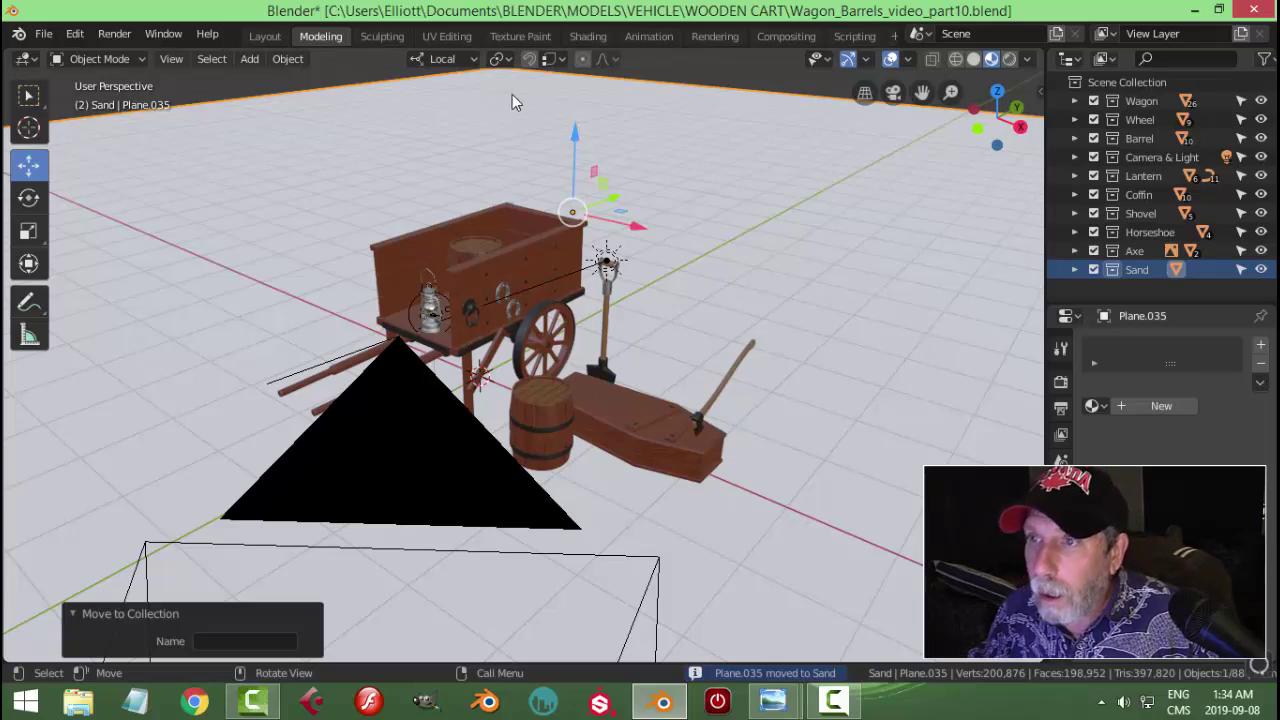
# Step: Switch to the Shading workspace and create a new material for the ground plane
pyautogui.click(587, 36)
pyautogui.click(550, 402)
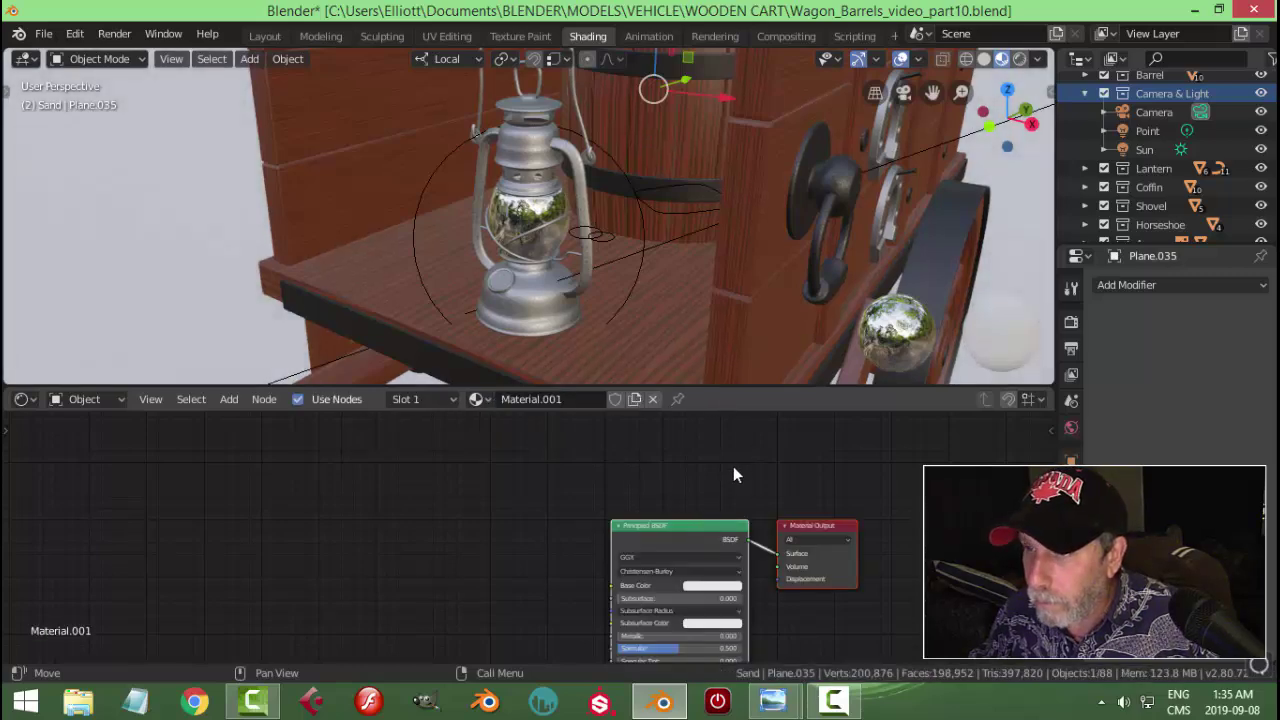
pyautogui.scroll(-4, 897, 292)
pyautogui.moveTo(897, 292); pyautogui.dragTo(732, 253, button='middle')
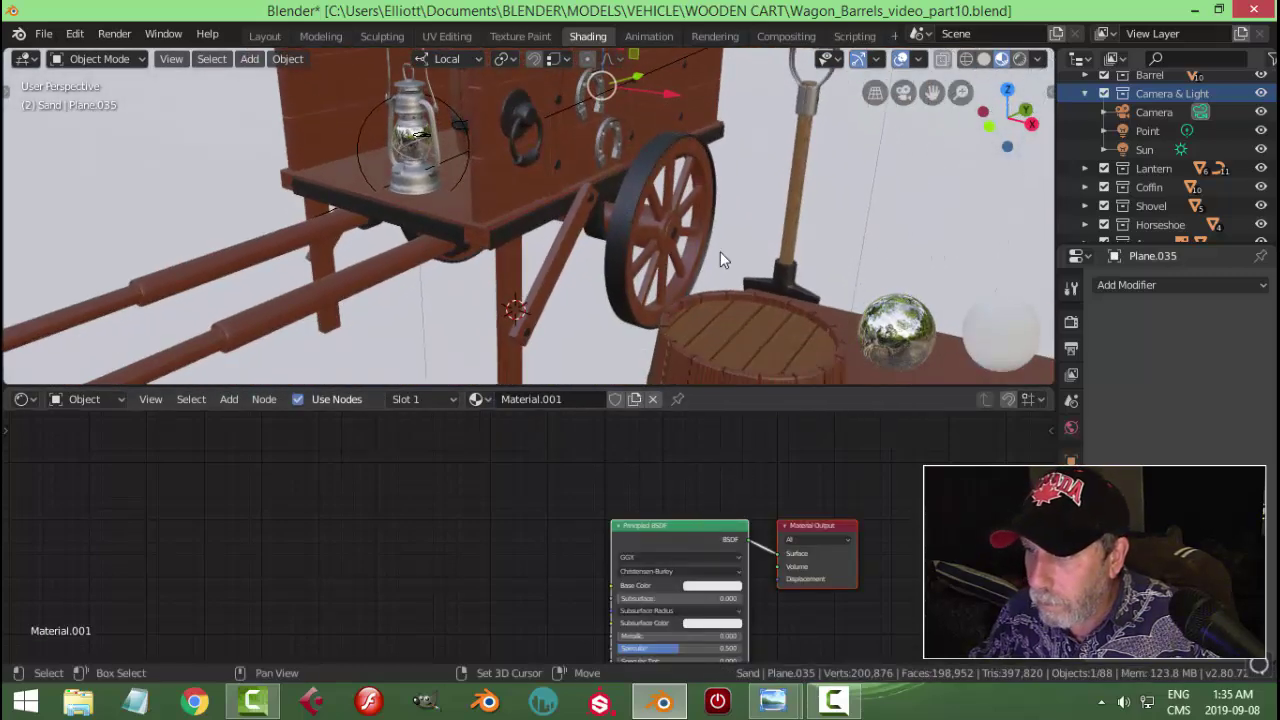
pyautogui.scroll(-4, 732, 253)
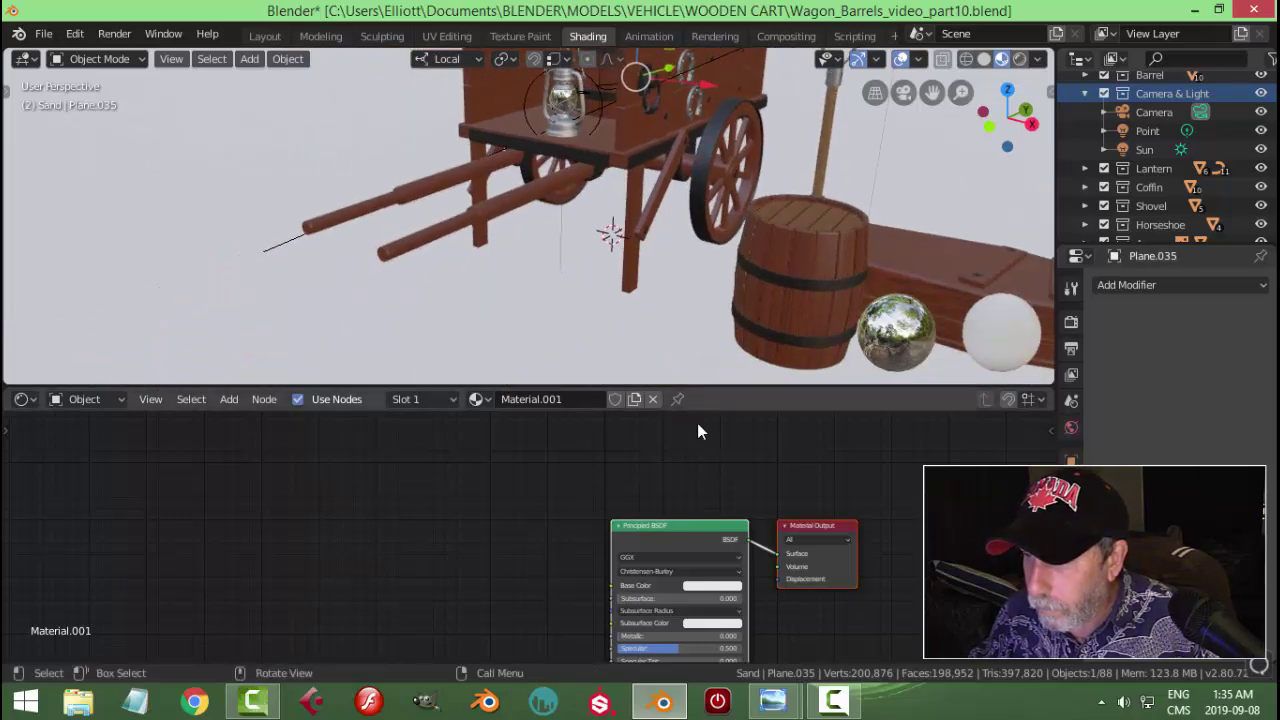
pyautogui.moveTo(738, 486); pyautogui.dragTo(646, 420, button='middle')
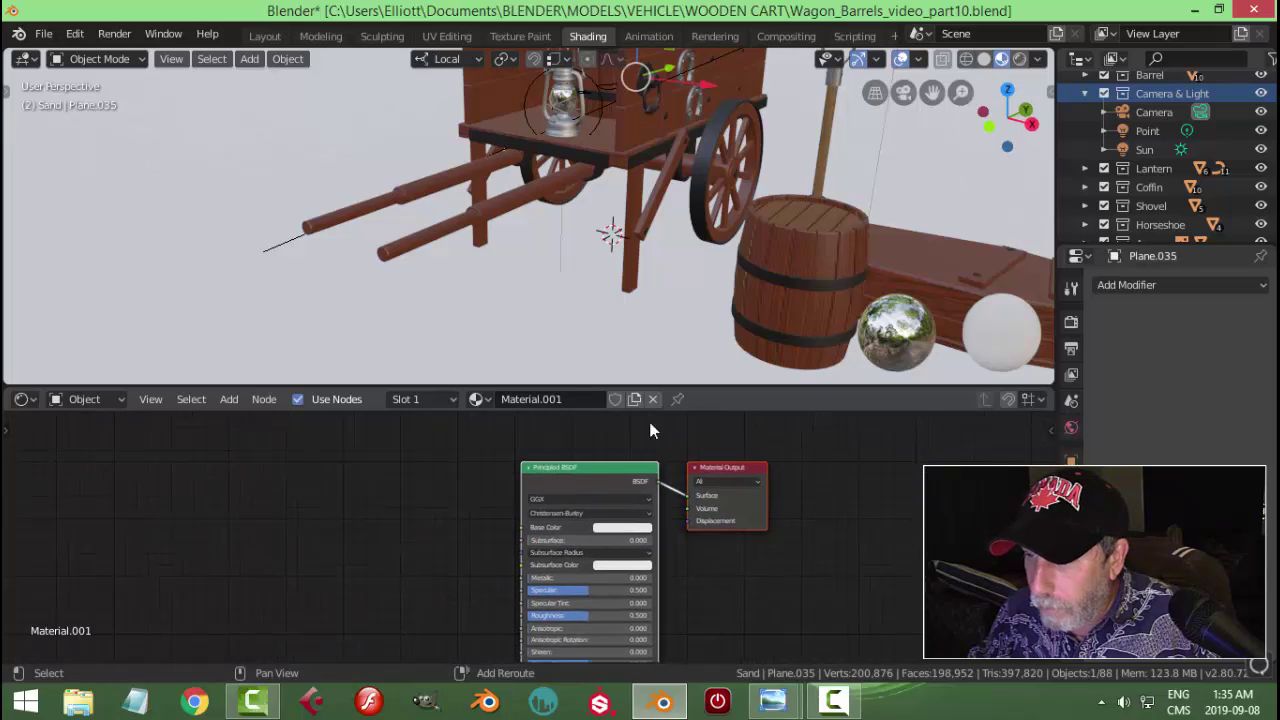
# Step: Consult the Sand.jpg node reference in Windows Photo Viewer, and in Blender's maximized node editor change the Principled BSDF to a Mix Shader
pyautogui.moveTo(775, 702)
pyautogui.click(829, 653)
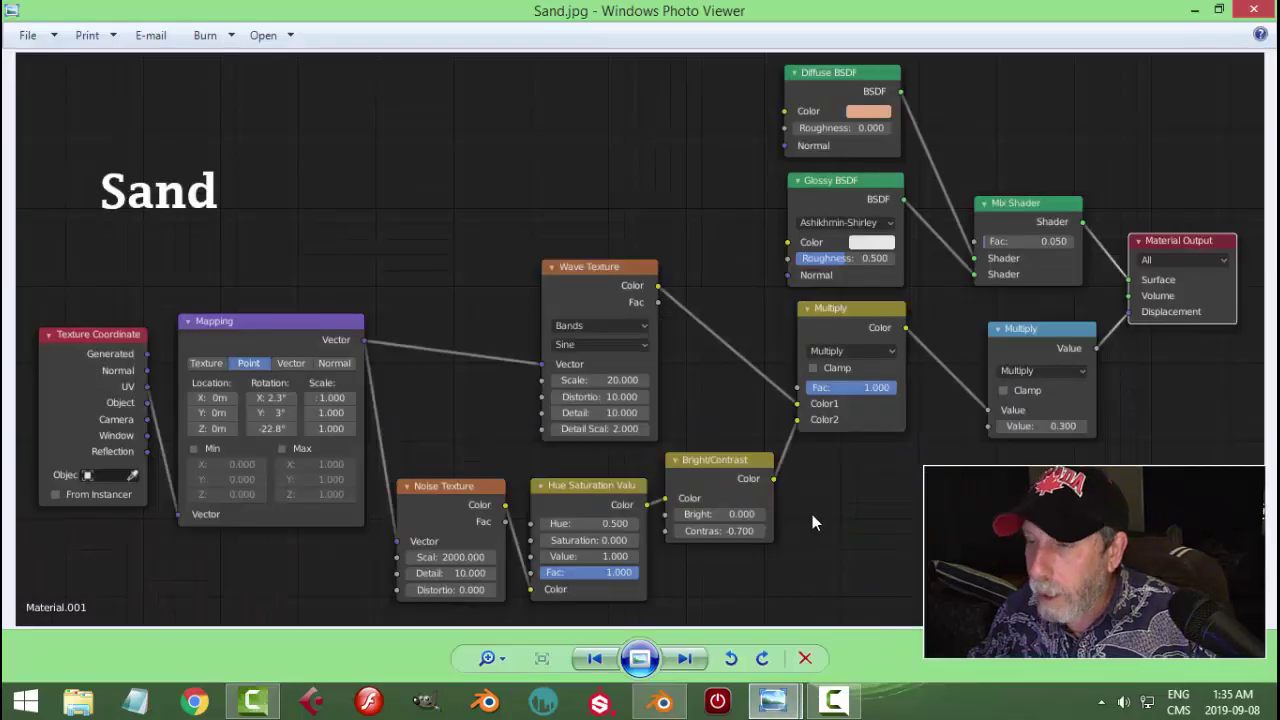
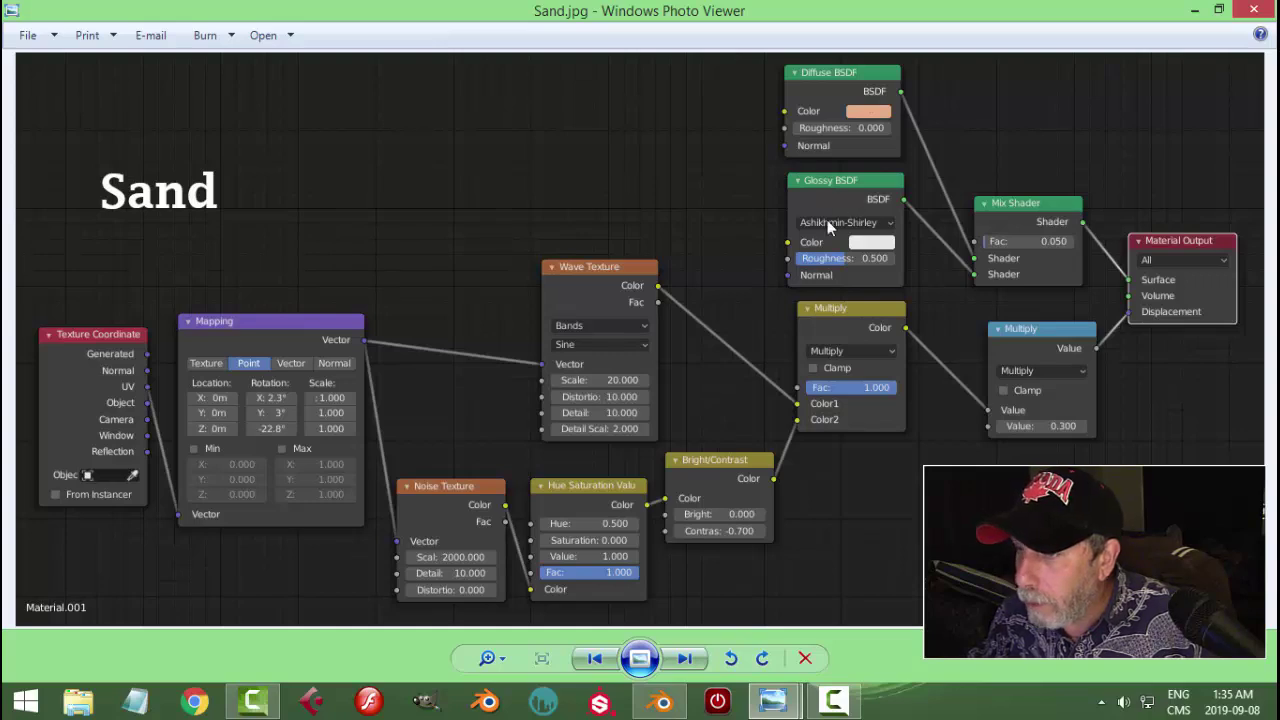
pyautogui.click(660, 702)
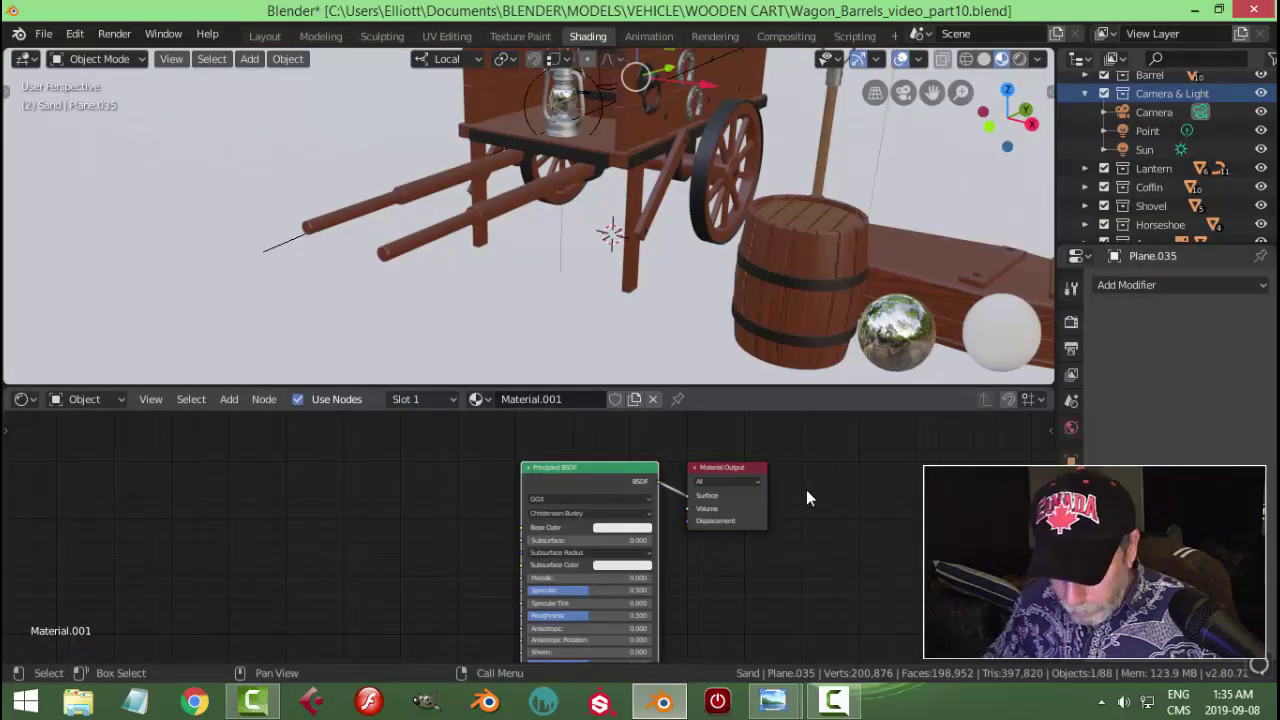
pyautogui.hotkey('ctrl', 'space')
pyautogui.moveTo(723, 287); pyautogui.dragTo(662, 200)
pyautogui.hotkey('shift', 's')
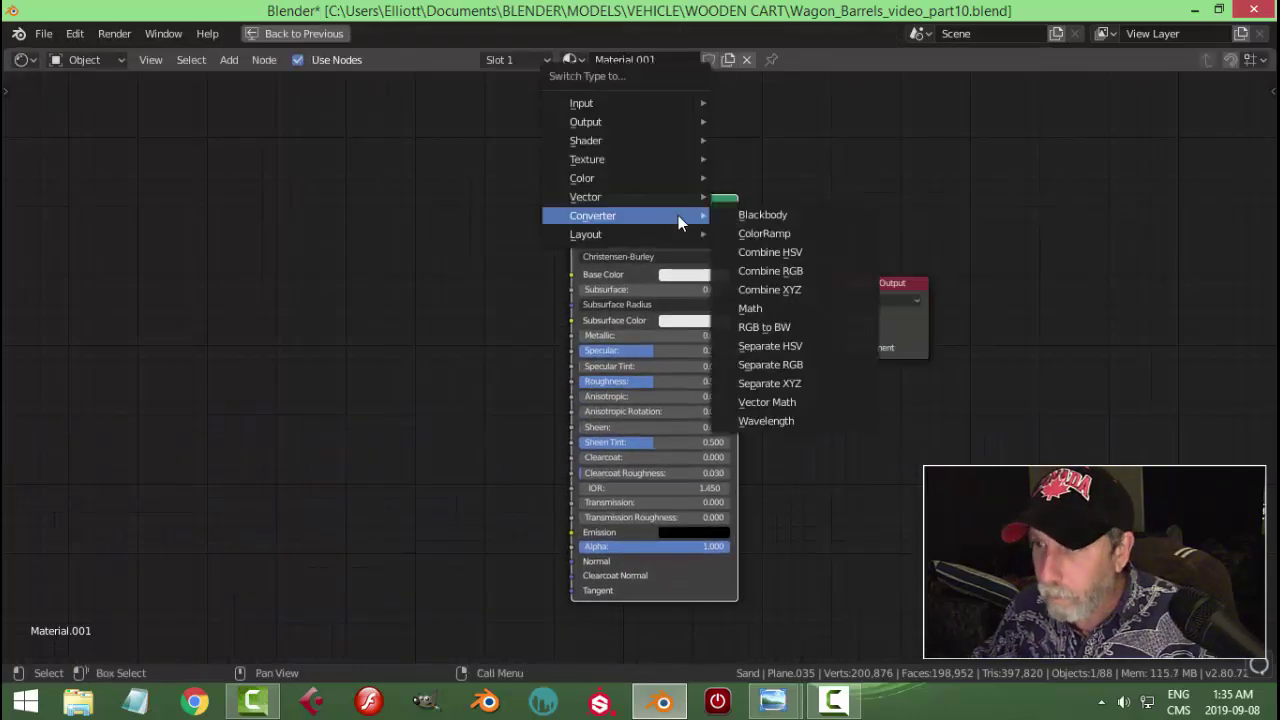
pyautogui.moveTo(700, 142)
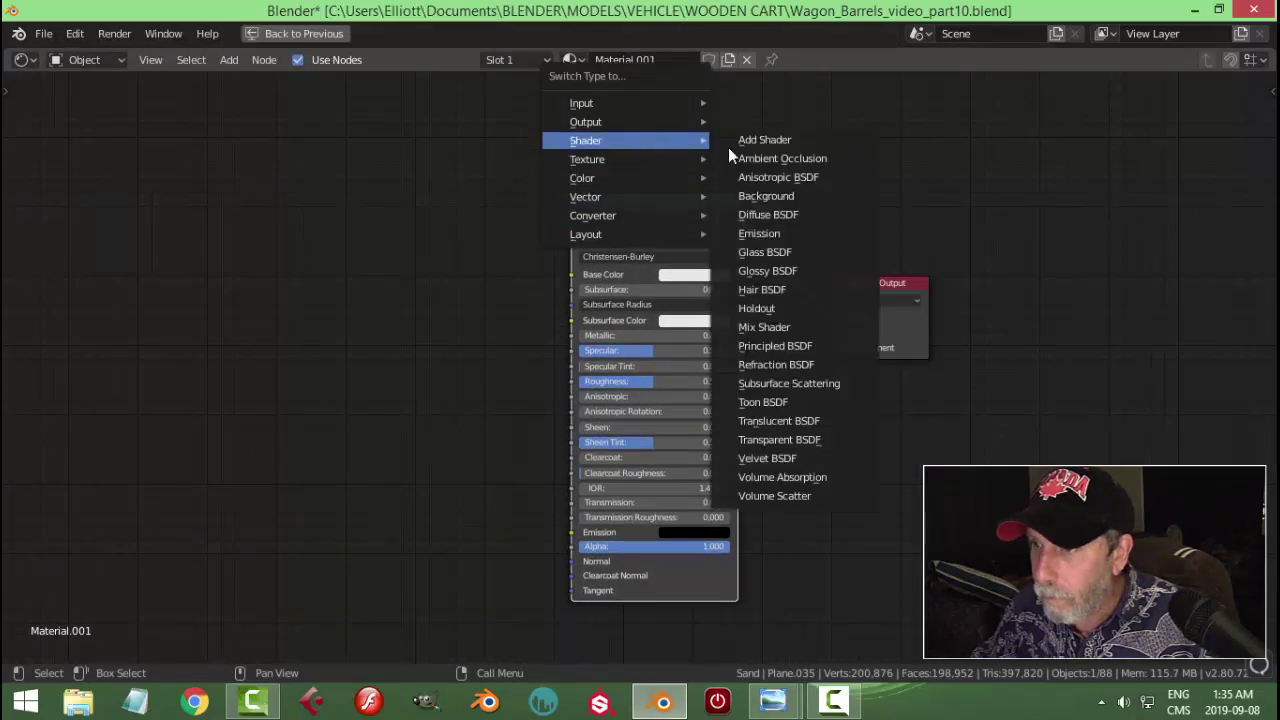
pyautogui.click(775, 326)
pyautogui.moveTo(633, 205); pyautogui.dragTo(726, 238)
# Step: Duplicate the Mix Shader node twice, placing the copies one above the other before the original
pyautogui.hotkey('shift', 'd')
pyautogui.click(562, 142)
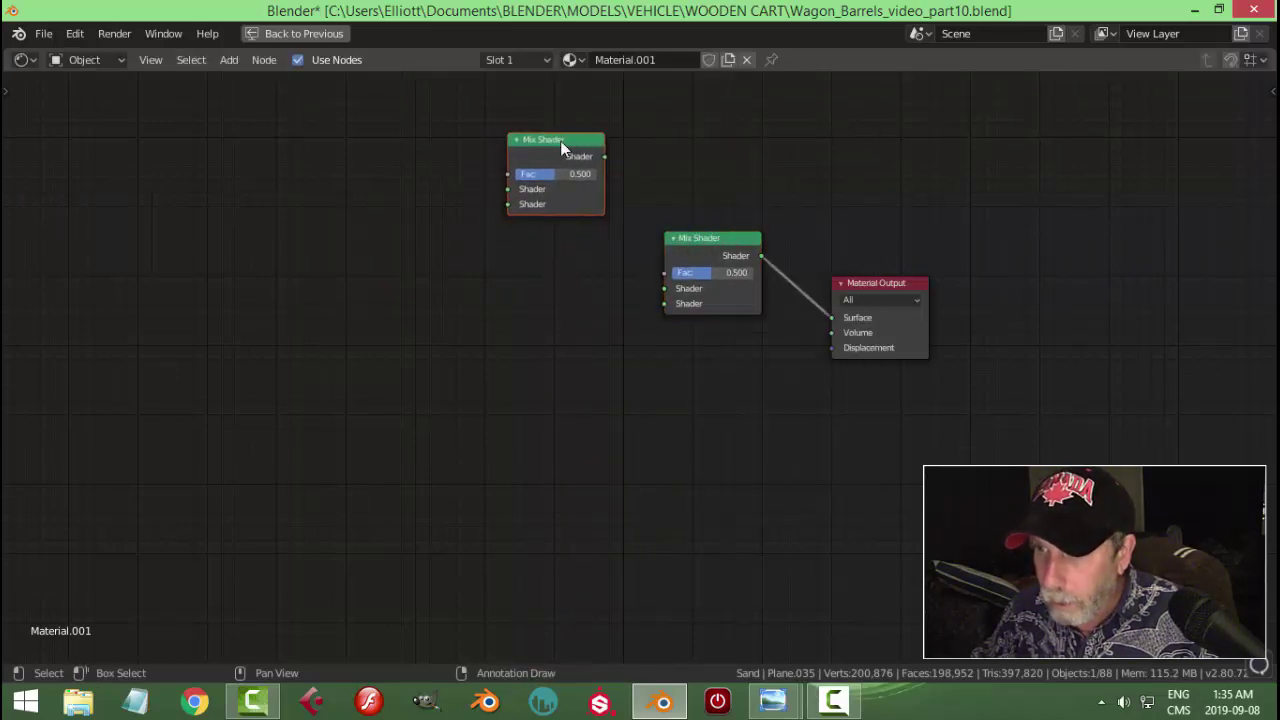
pyautogui.hotkey('shift', 'd')
pyautogui.click(552, 272)
# Step: Change the upper unconnected Mix Shader copy to a Diffuse BSDF and give it a light sandy tan color
pyautogui.click(551, 137)
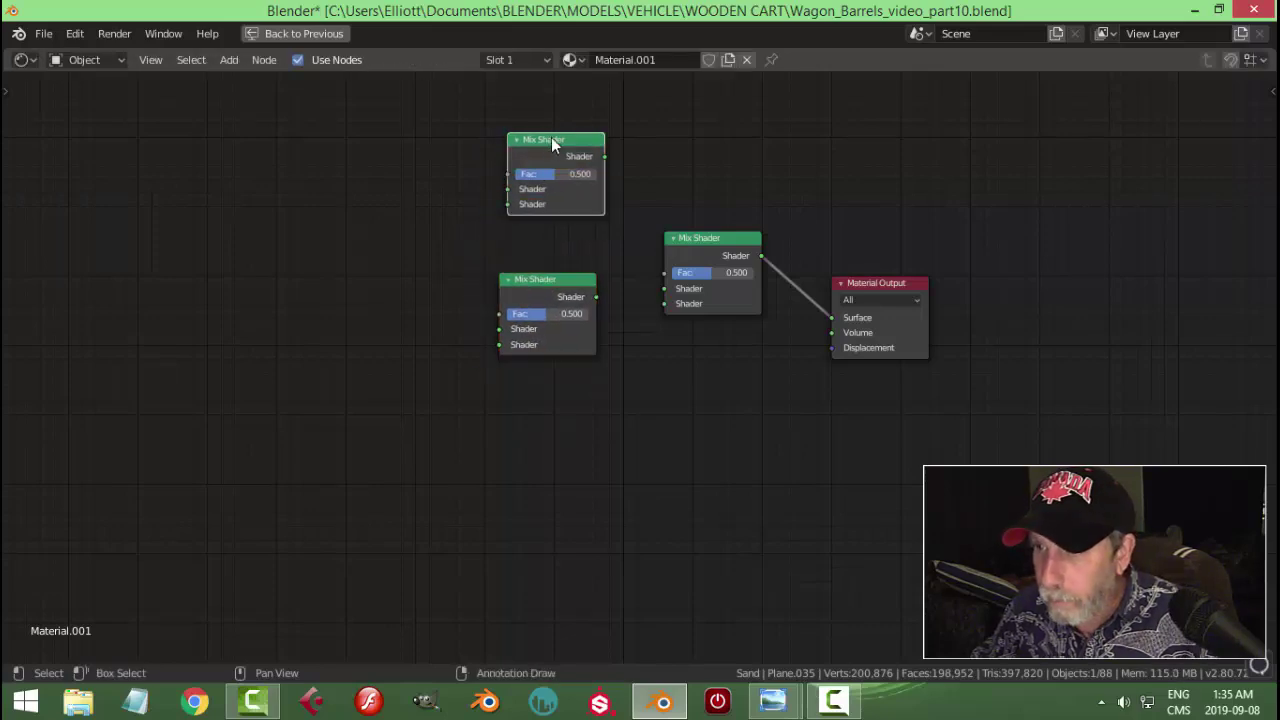
pyautogui.hotkey('shift', 's')
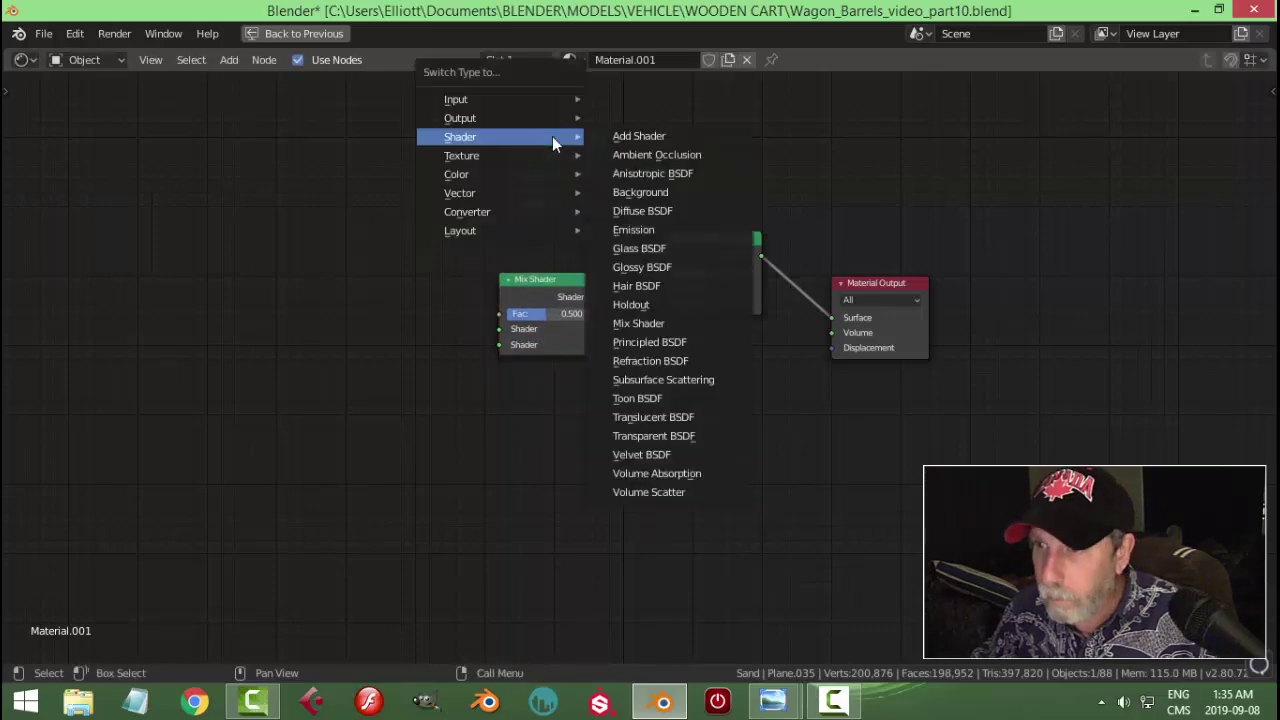
pyautogui.click(640, 211)
pyautogui.click(583, 177)
pyautogui.moveTo(619, 241); pyautogui.dragTo(608, 254)
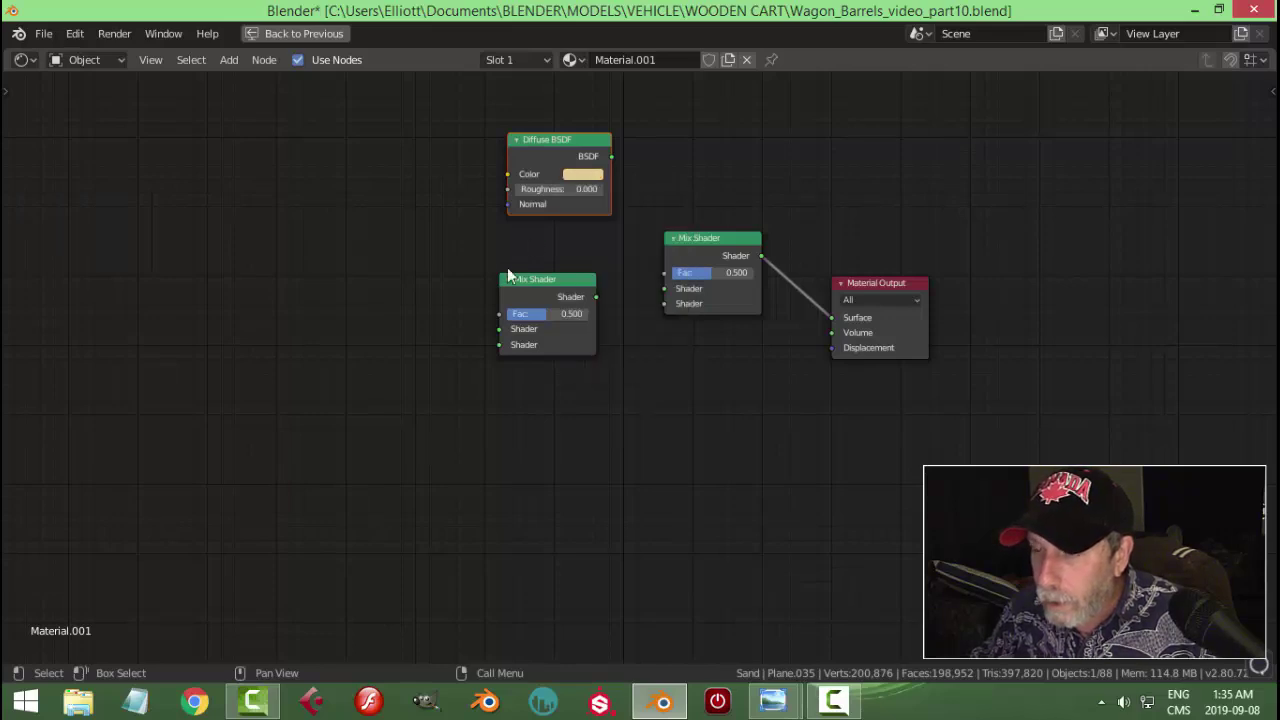
# Step: Change the lower unconnected Mix Shader copy to a Glossy BSDF
pyautogui.click(545, 277)
pyautogui.hotkey('shift', 's')
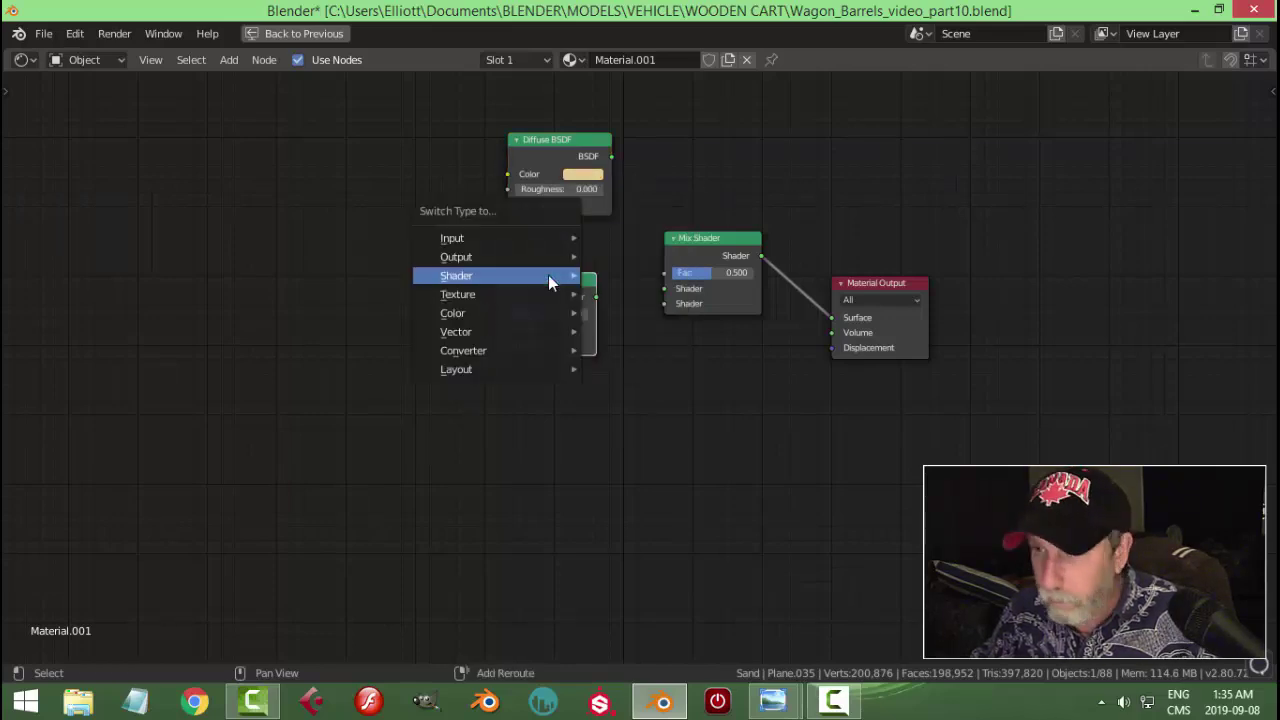
pyautogui.moveTo(548, 276)
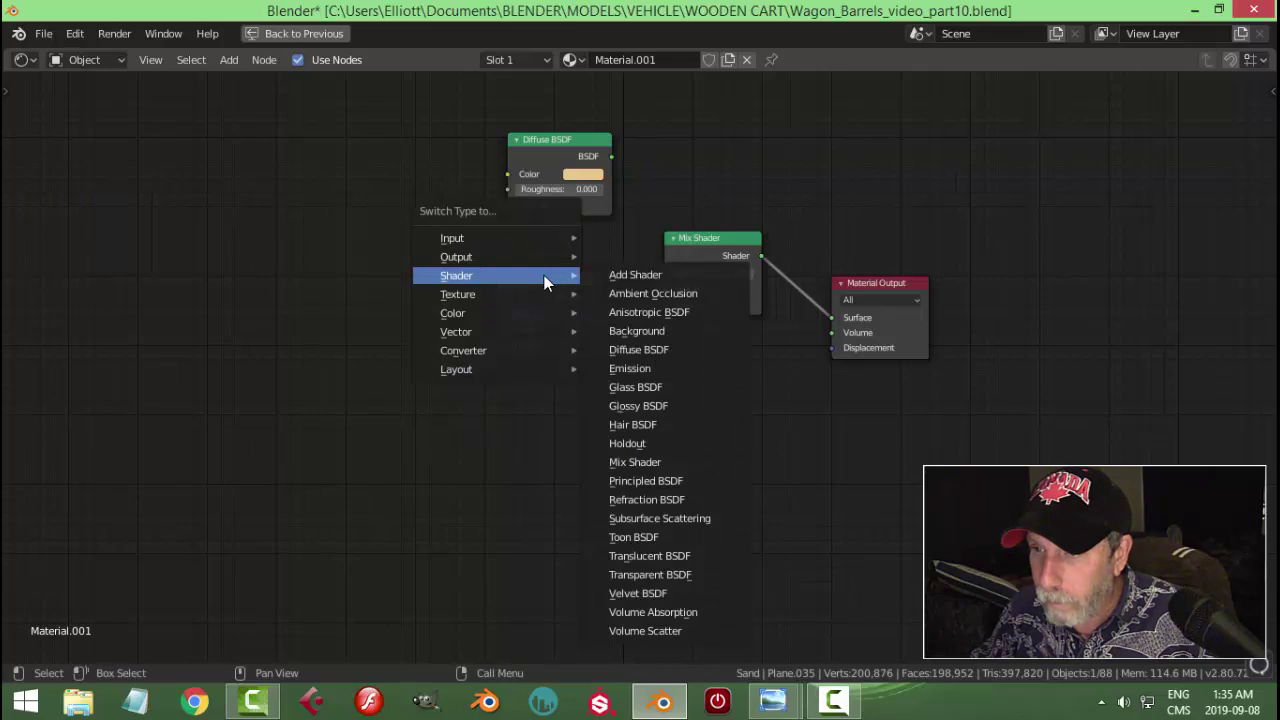
pyautogui.click(644, 405)
# Step: Connect the Diffuse BSDF to the Mix Shader's first shader input and the Glossy BSDF to its second
pyautogui.moveTo(614, 158); pyautogui.dragTo(666, 287)
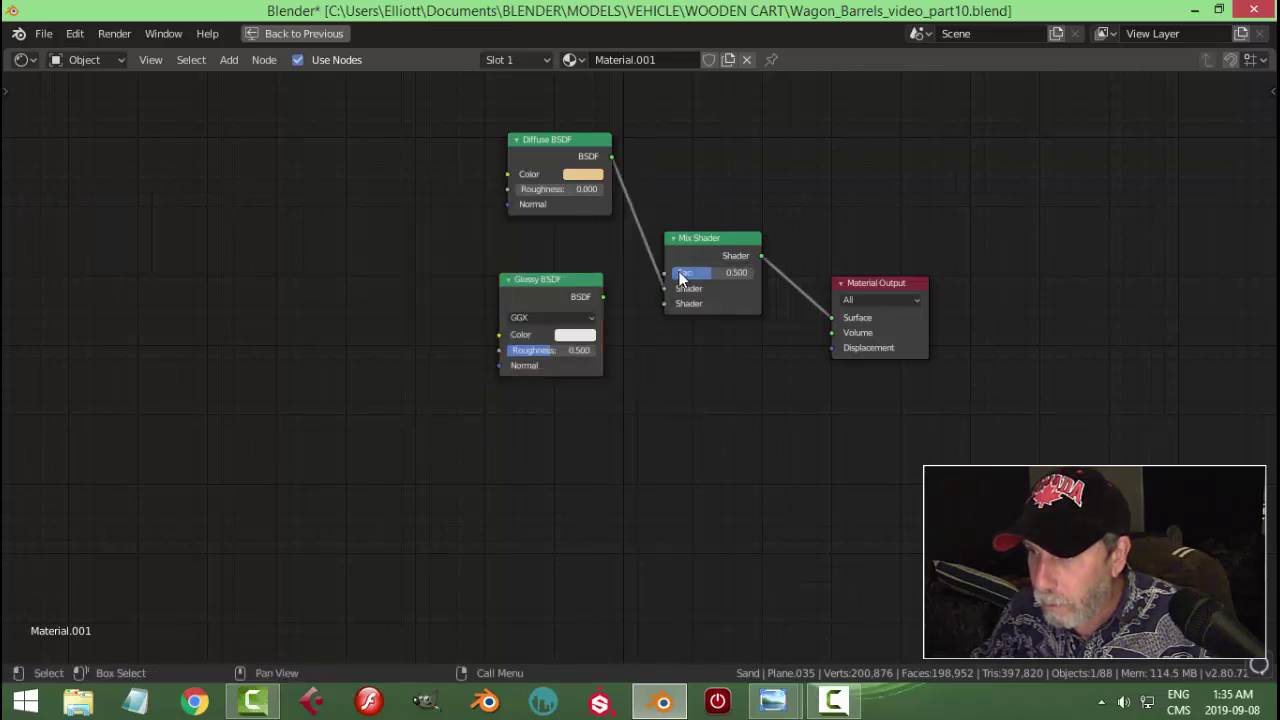
pyautogui.moveTo(707, 233); pyautogui.dragTo(722, 213)
pyautogui.moveTo(604, 298); pyautogui.dragTo(679, 288)
# Step: Set the Glossy BSDF's roughness to 0.05
pyautogui.click(574, 350)
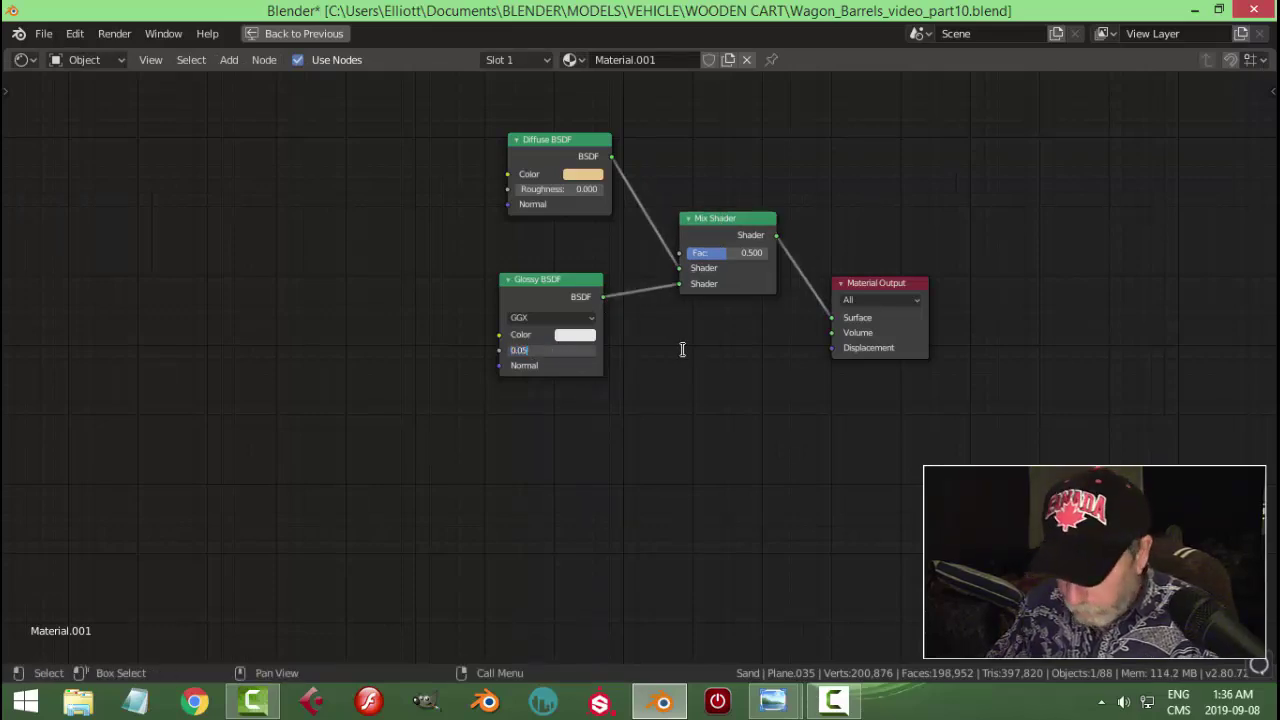
pyautogui.write('0.05')
pyautogui.press('Return')
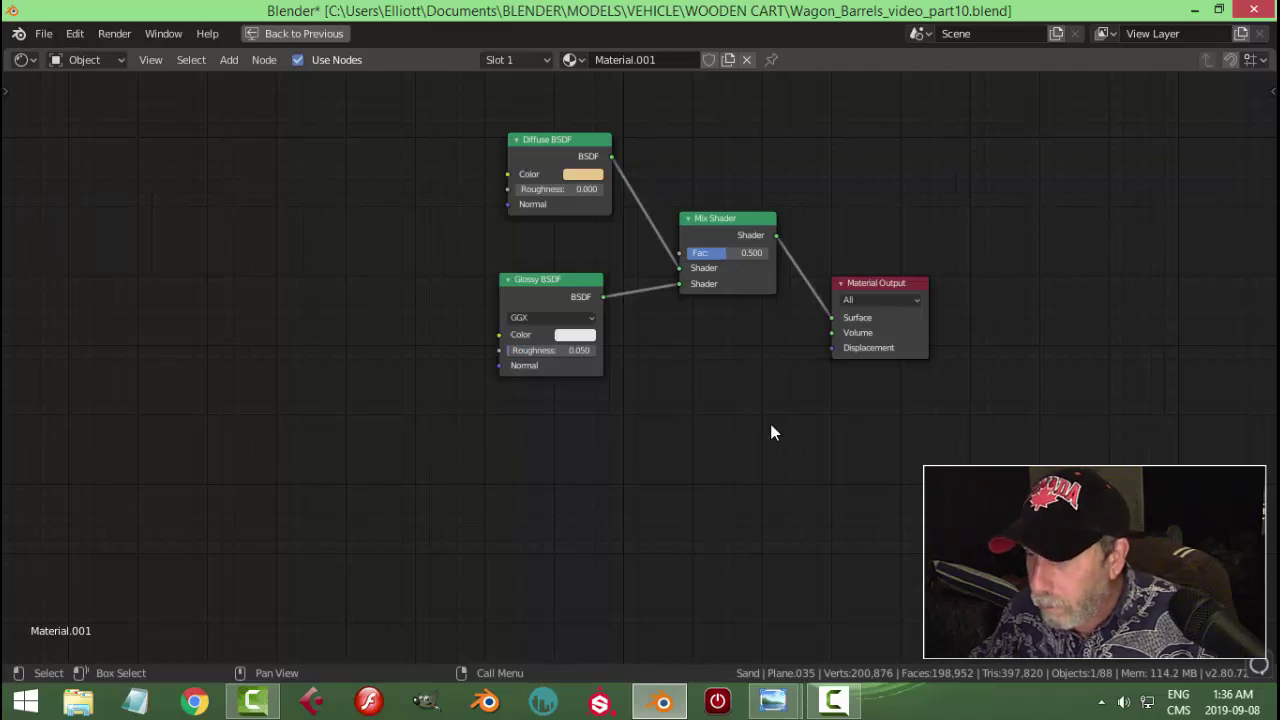
# Step: Check the Sand.jpg reference, and set the Glossy BSDF's roughness to 0.5 and the Mix Shader's factor to 0.05
pyautogui.moveTo(772, 702)
pyautogui.click(847, 593)
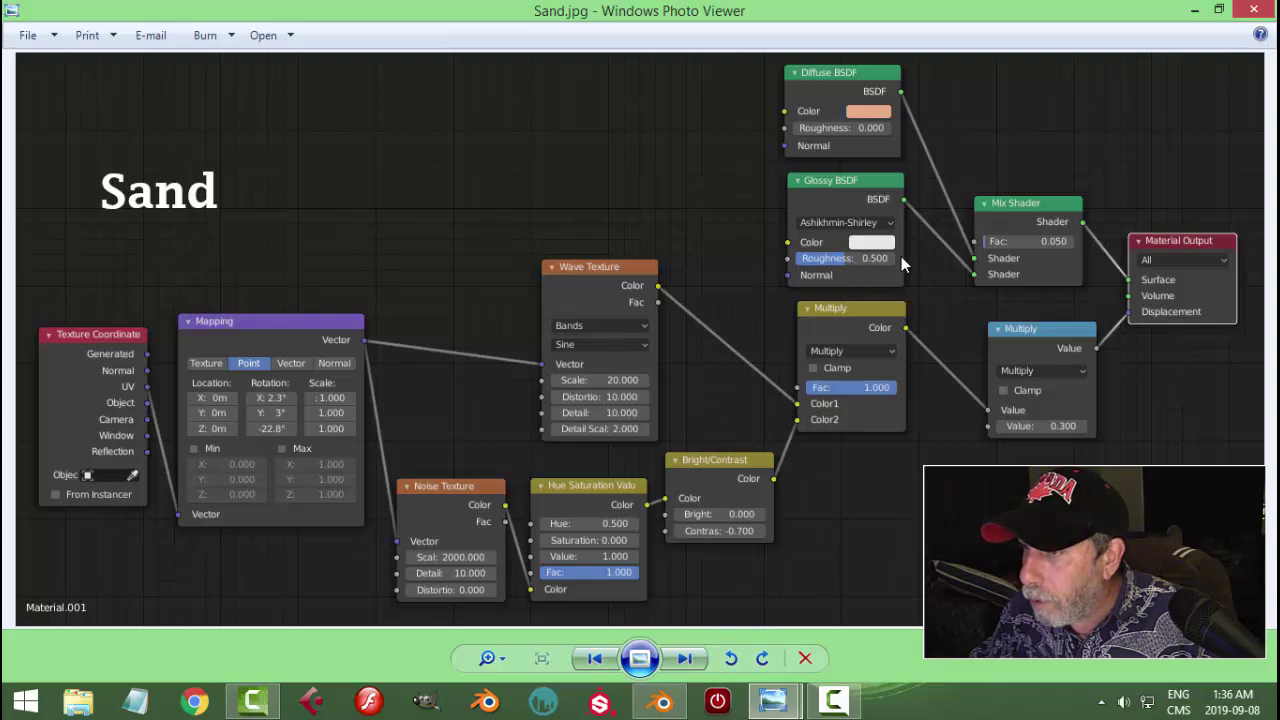
pyautogui.click(661, 702)
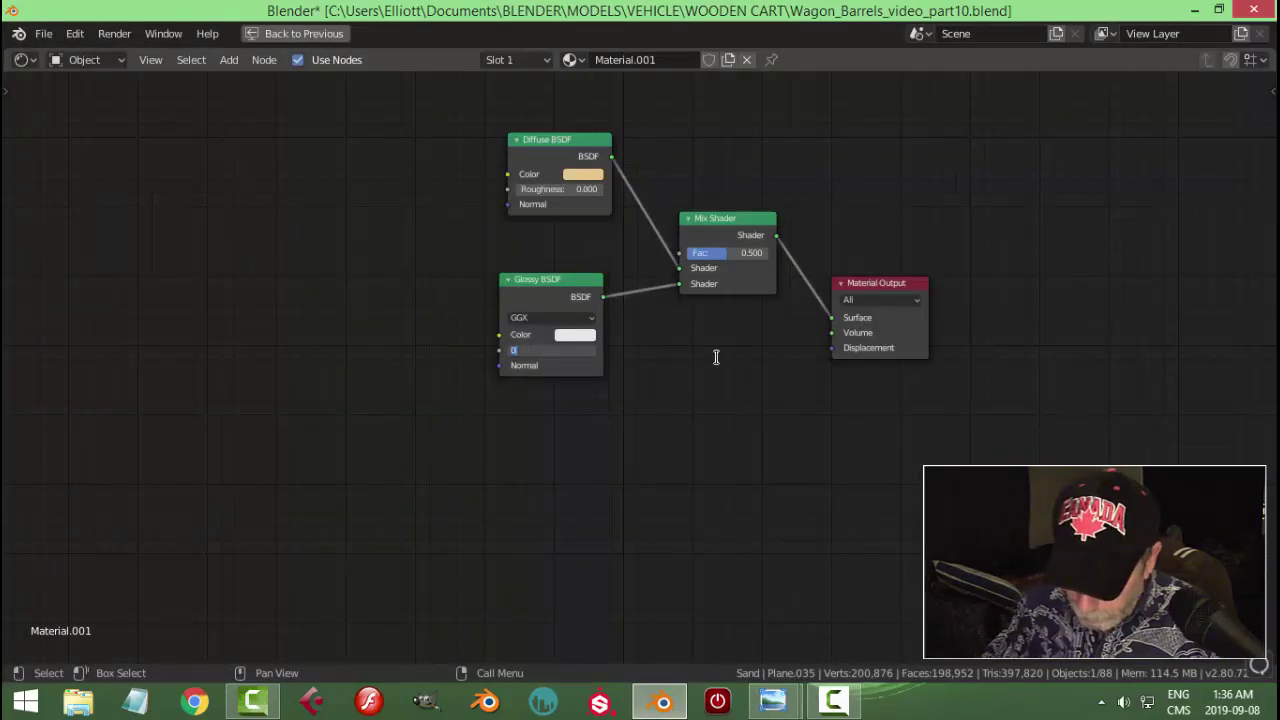
pyautogui.press('Return')
pyautogui.click(740, 253)
pyautogui.write('0.0')
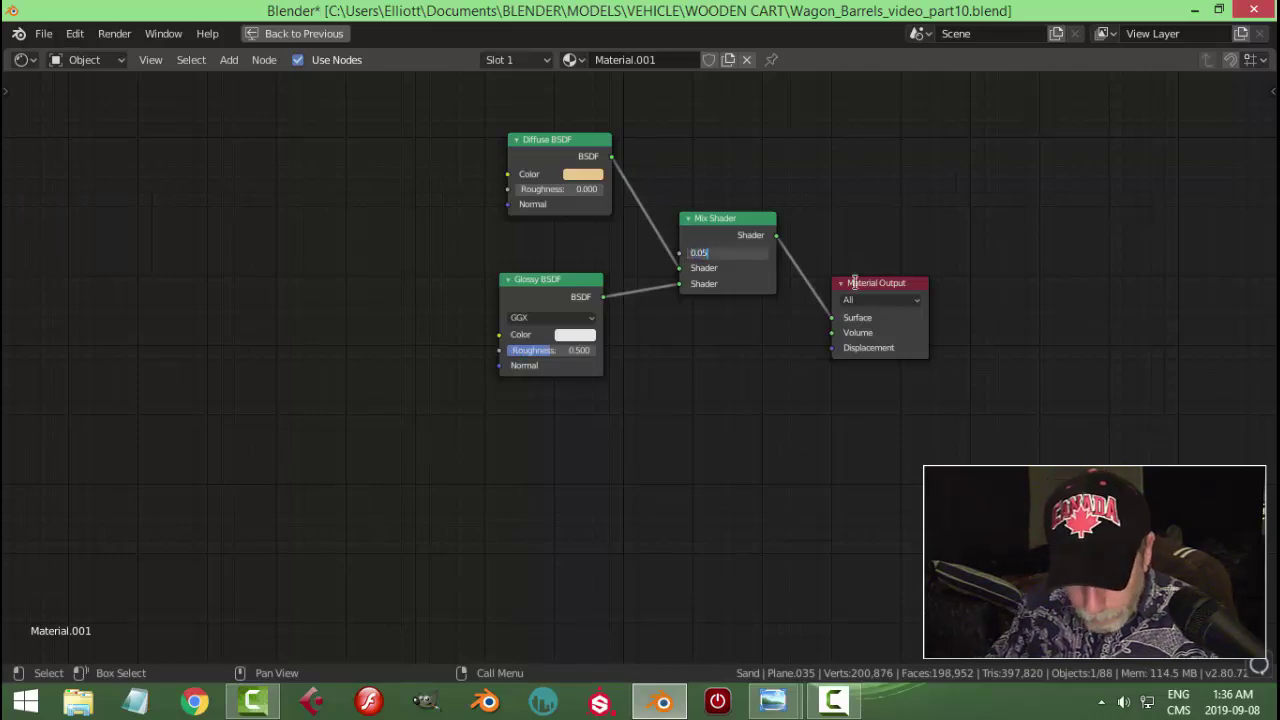
pyautogui.write('5')
pyautogui.press('Return')
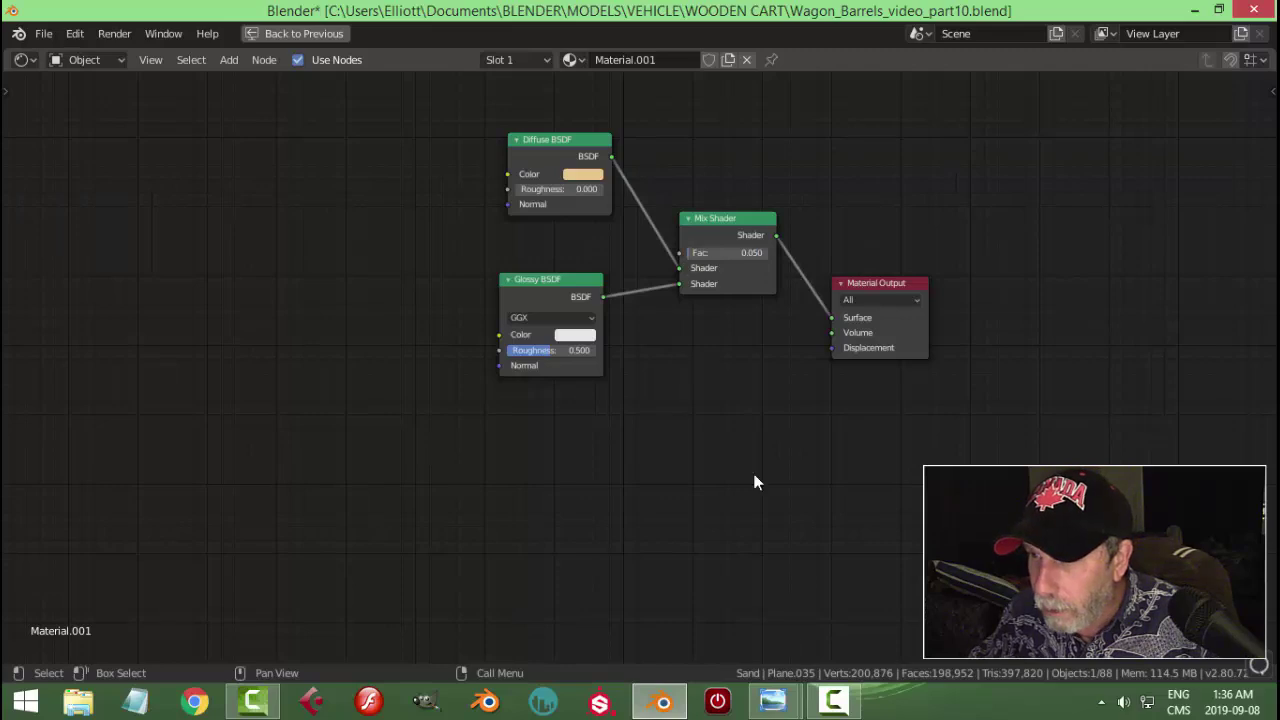
# Step: Consult the Sand.jpg reference and turn a copy of the Glossy BSDF into a Math node set to Multiply, below the Mix Shader
pyautogui.moveTo(772, 702)
pyautogui.click(820, 650)
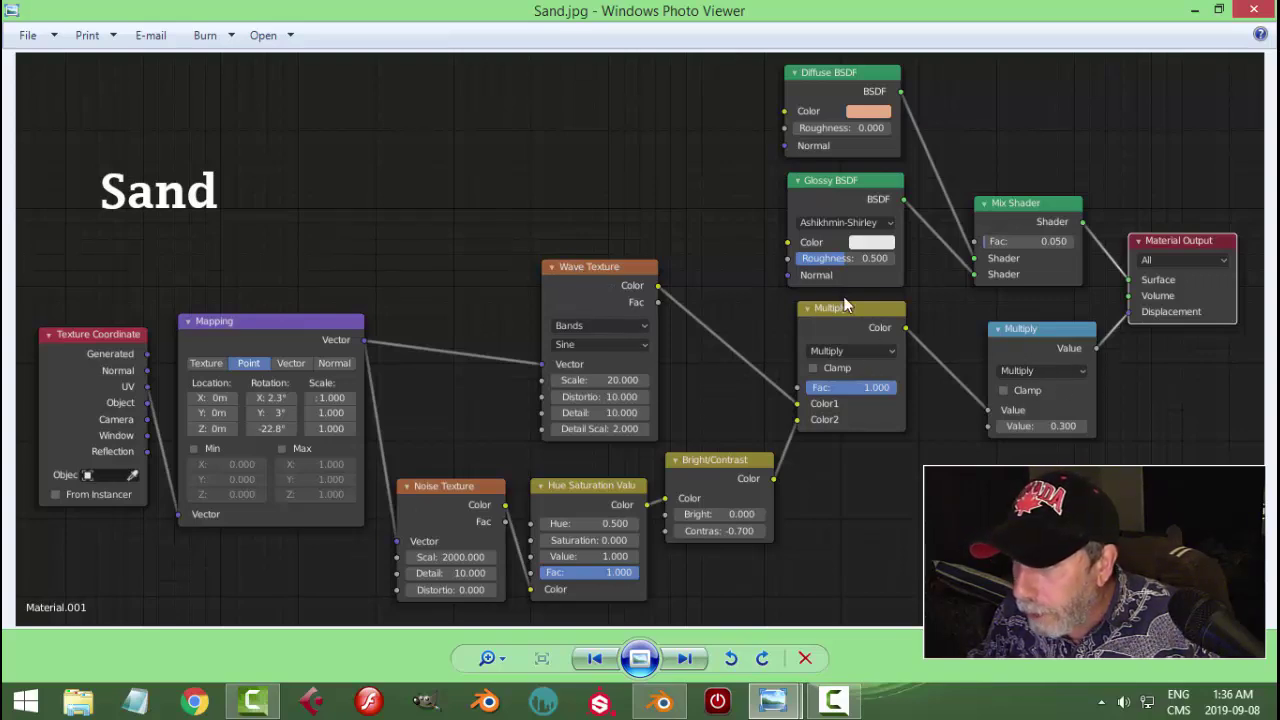
pyautogui.click(660, 703)
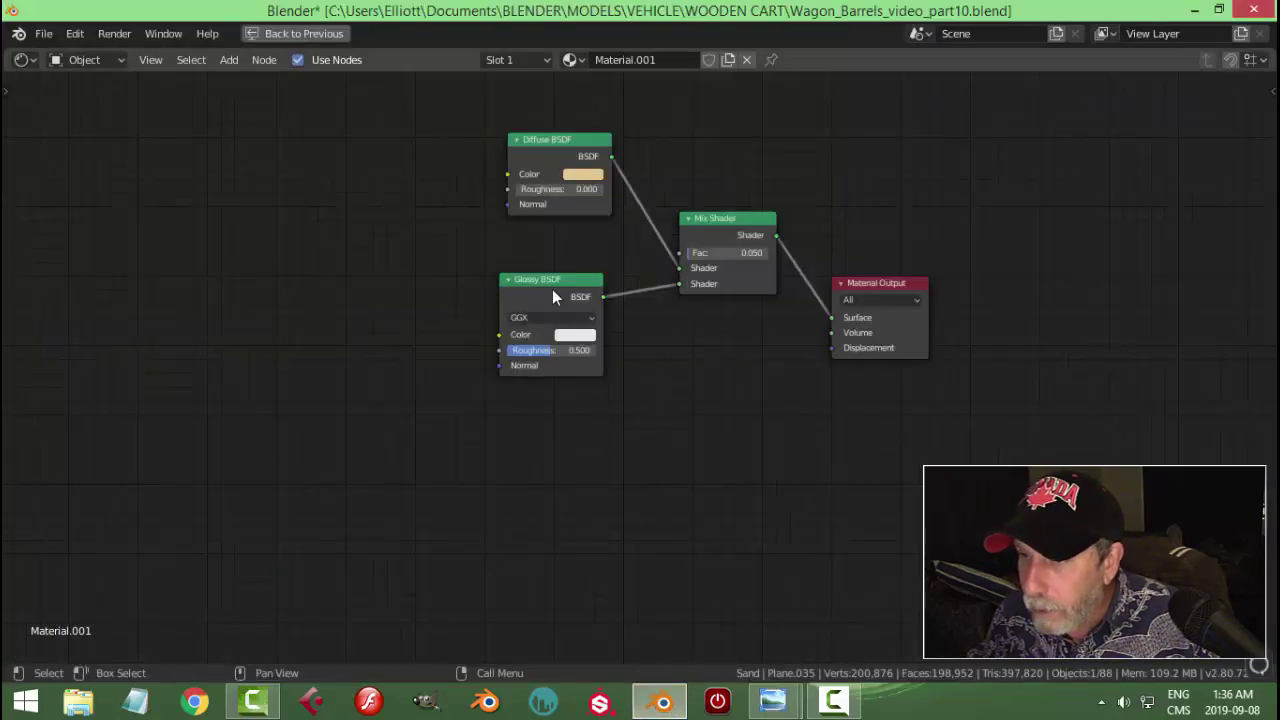
pyautogui.click(560, 280)
pyautogui.hotkey('shift', 'd')
pyautogui.click(574, 420)
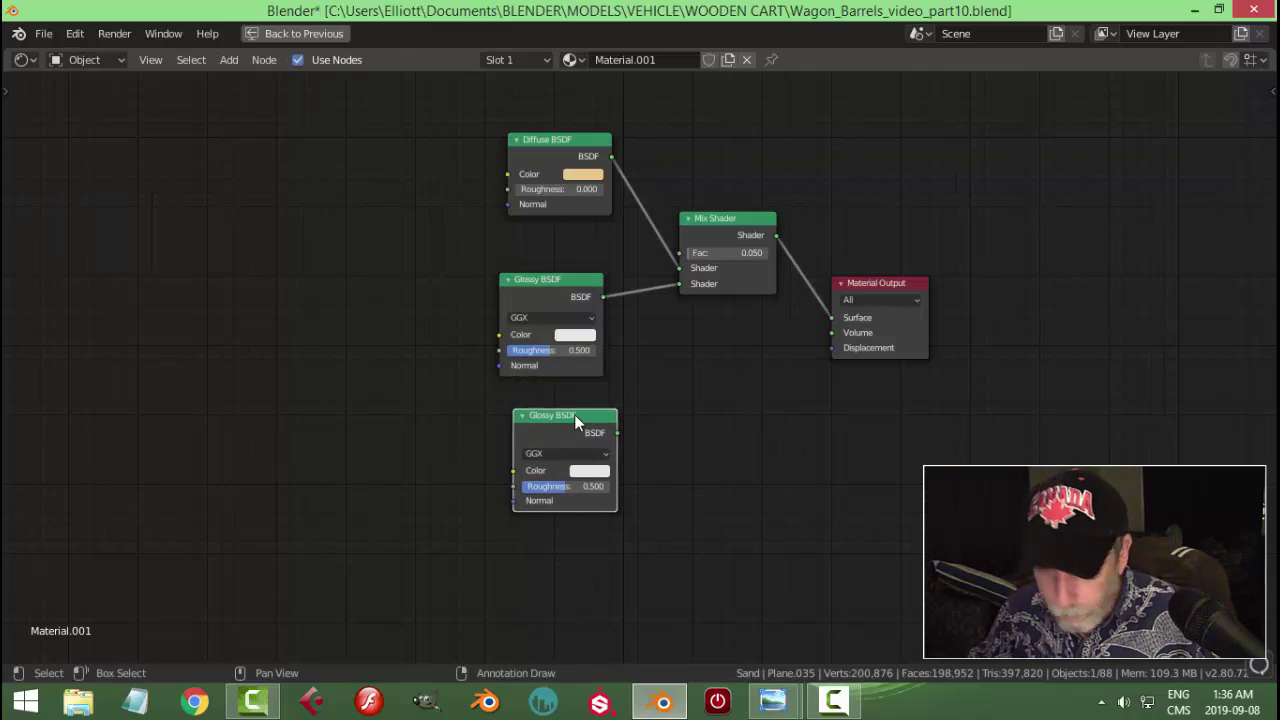
pyautogui.hotkey('shift', 's')
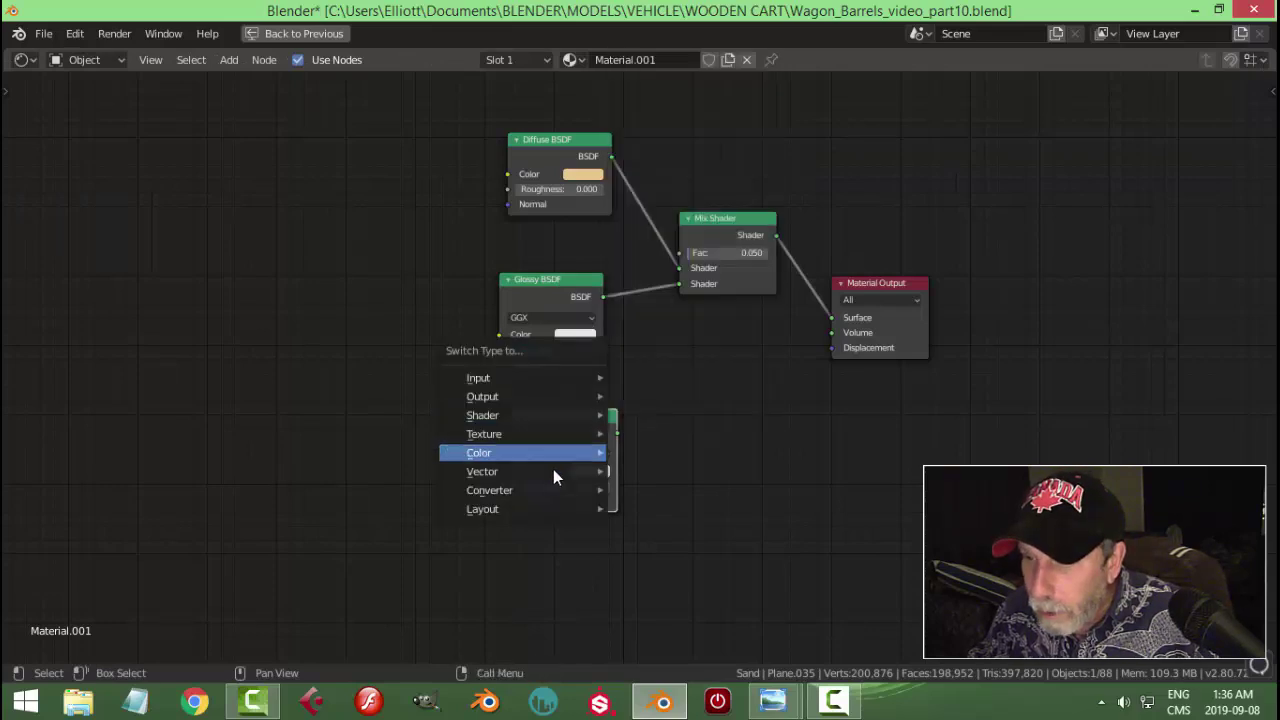
pyautogui.click(648, 375)
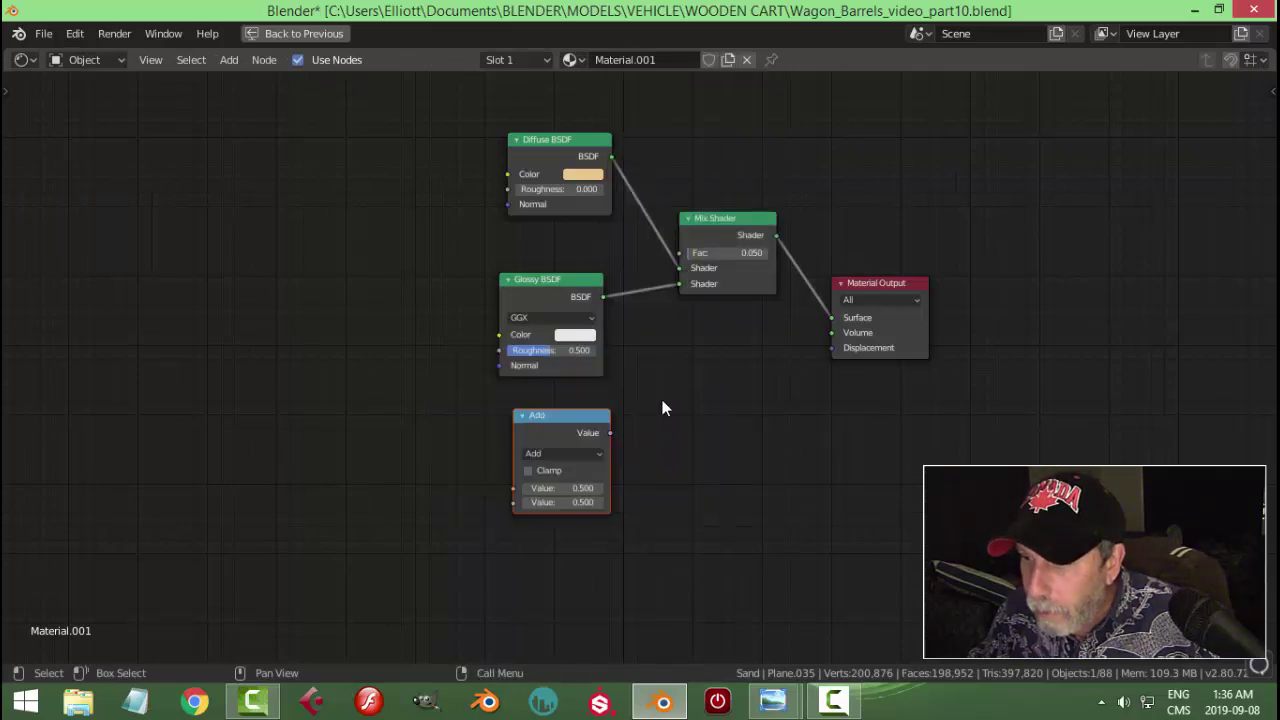
pyautogui.moveTo(570, 416); pyautogui.dragTo(703, 386)
pyautogui.click(687, 424)
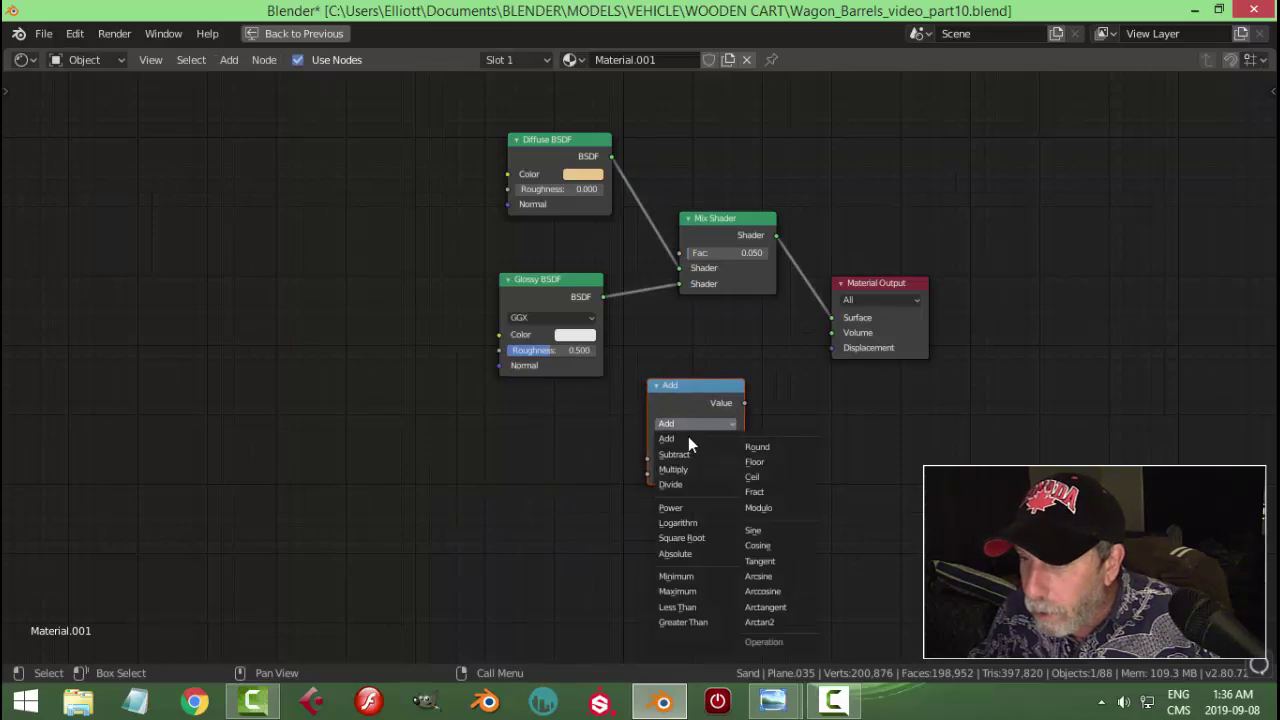
pyautogui.click(686, 469)
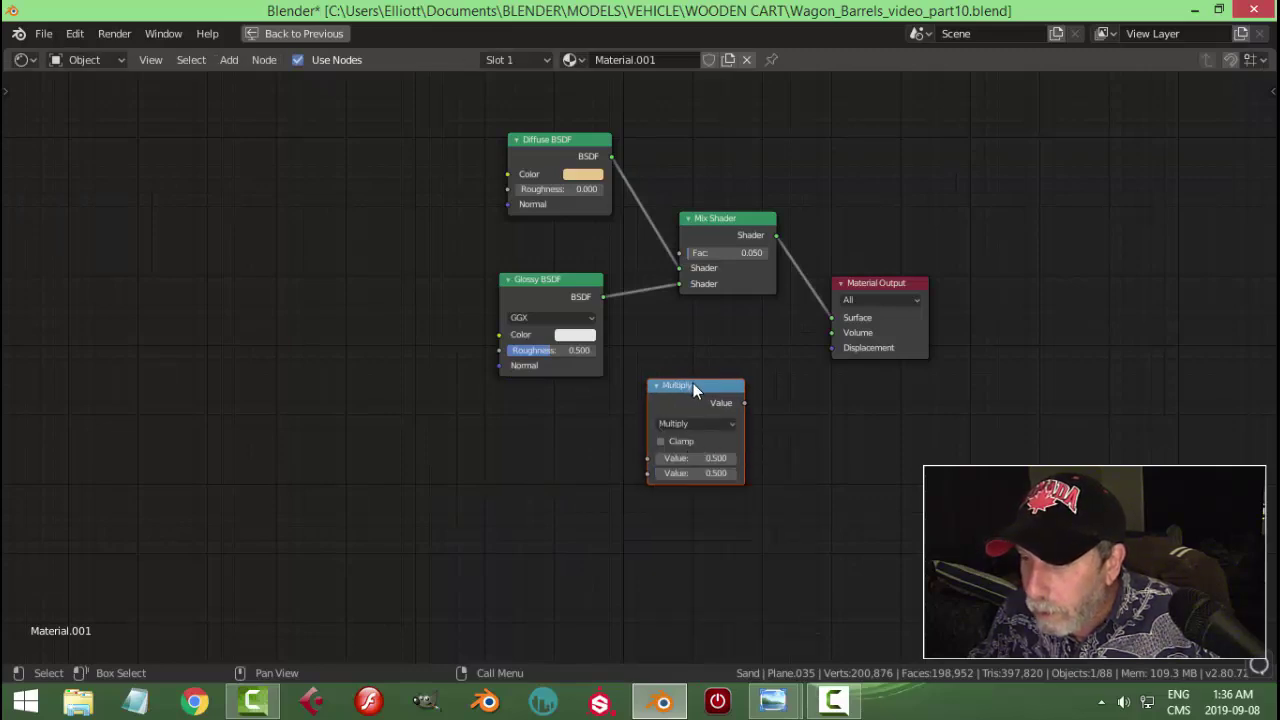
# Step: Duplicate the Math Multiply node beneath the Glossy BSDF and switch the copy to a MixRGB node in Multiply mode
pyautogui.hotkey('shift', 'd')
pyautogui.click(493, 404)
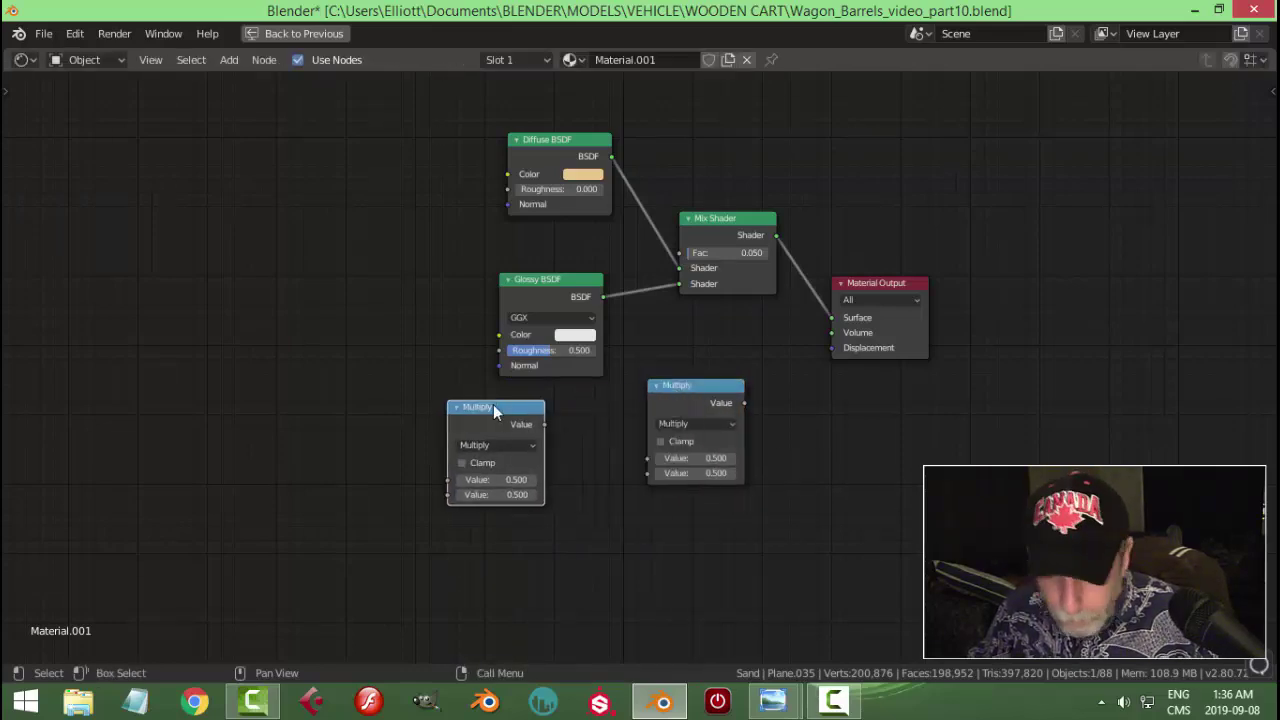
pyautogui.hotkey('shift', 's')
pyautogui.moveTo(446, 374)
pyautogui.moveTo(448, 404)
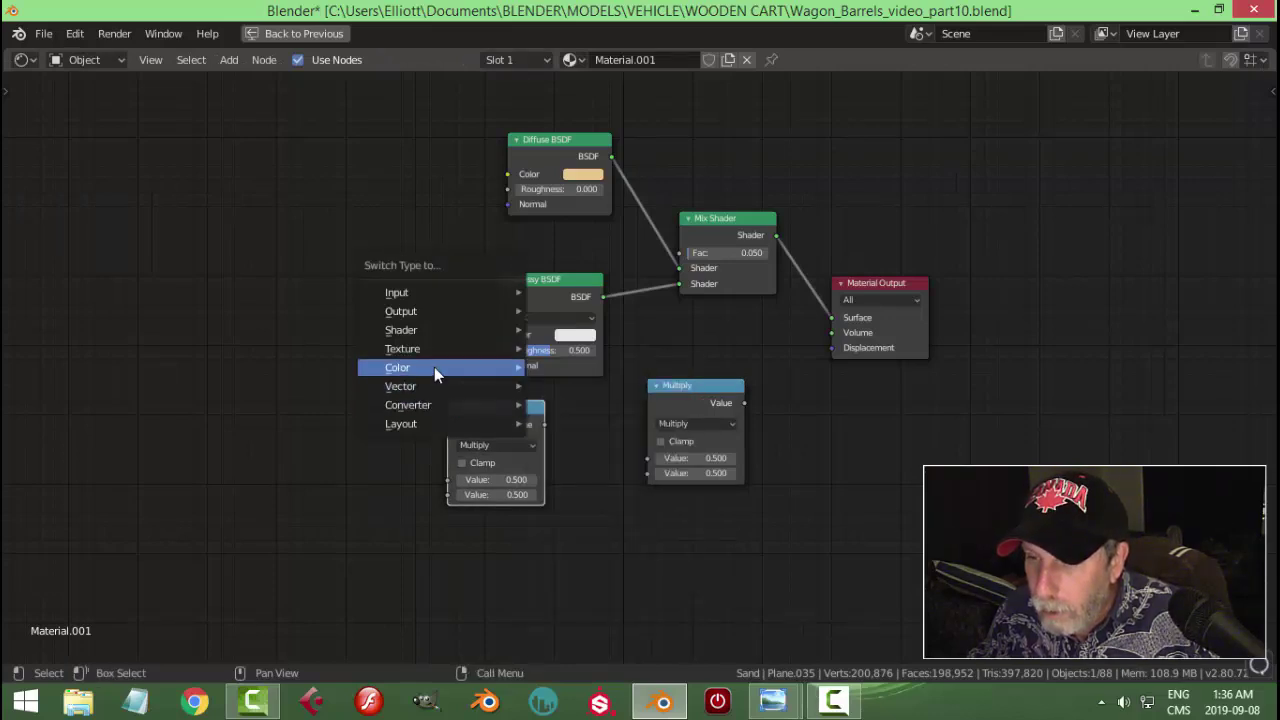
pyautogui.click(572, 460)
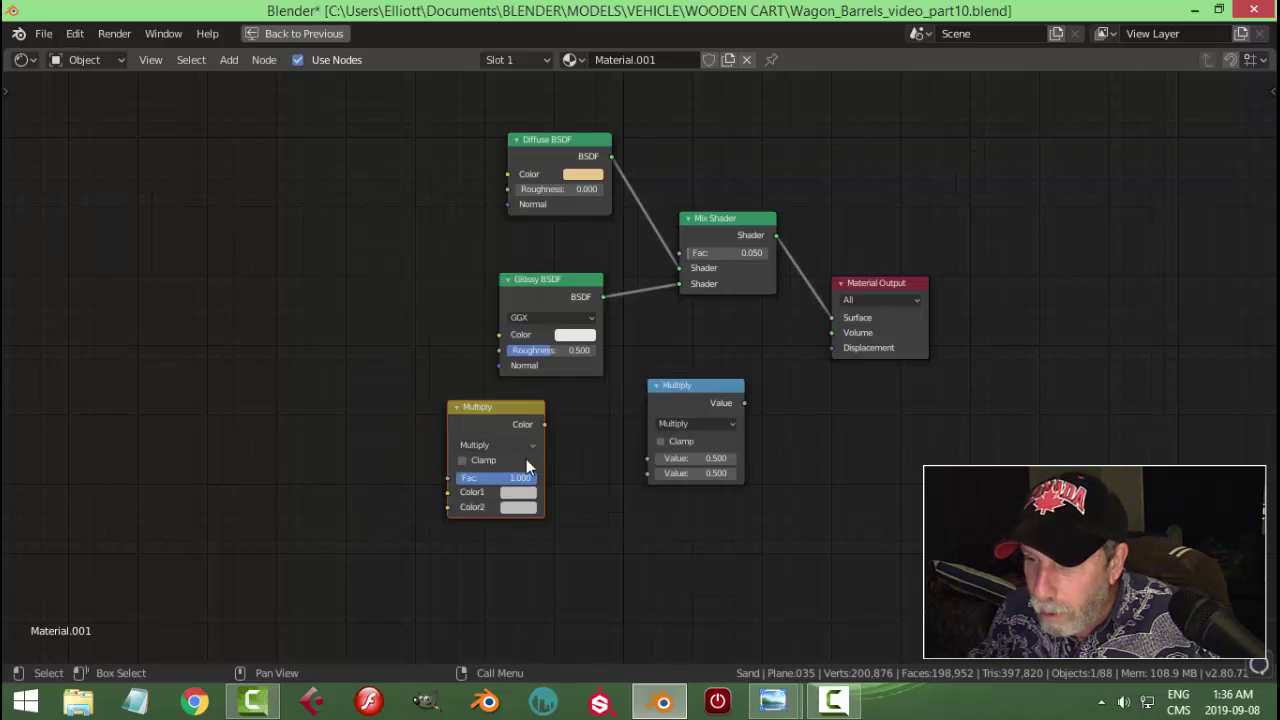
# Step: Link the MixRGB color through the Math node's first value to the Material Output's Displacement, and set the Math node's second value to 0.3
pyautogui.moveTo(545, 426); pyautogui.dragTo(648, 458)
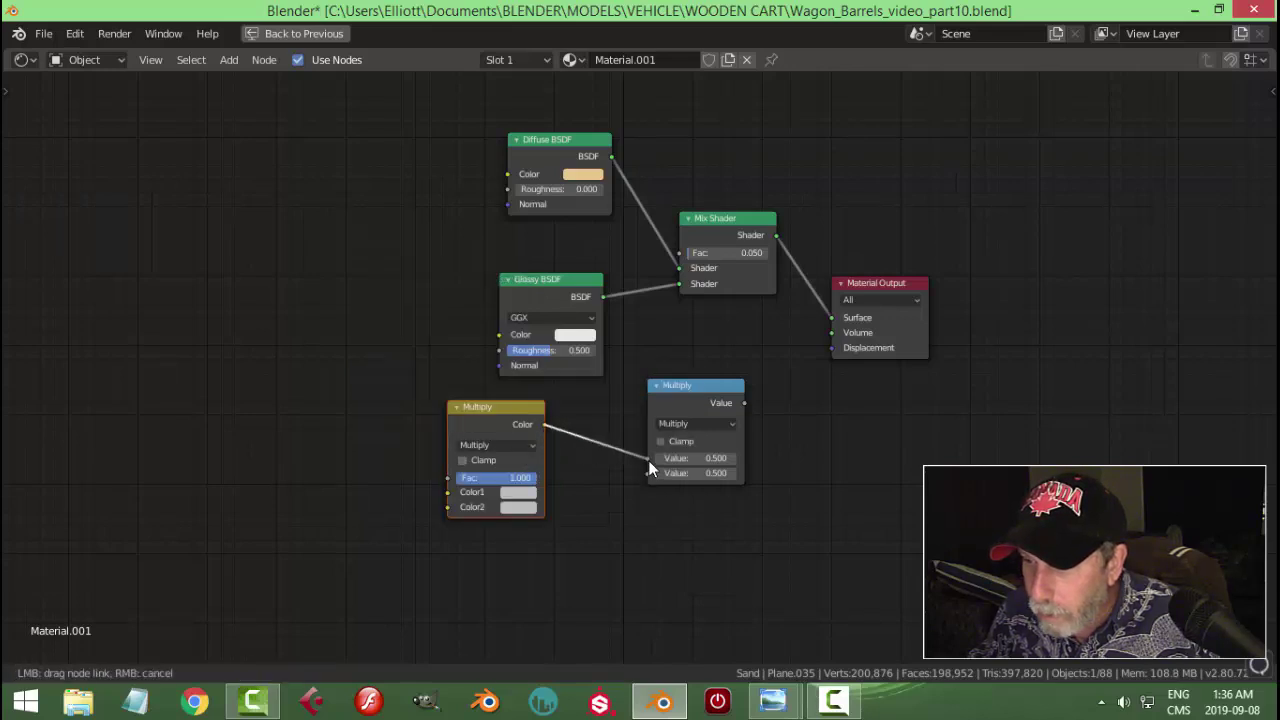
pyautogui.moveTo(745, 403); pyautogui.dragTo(831, 349)
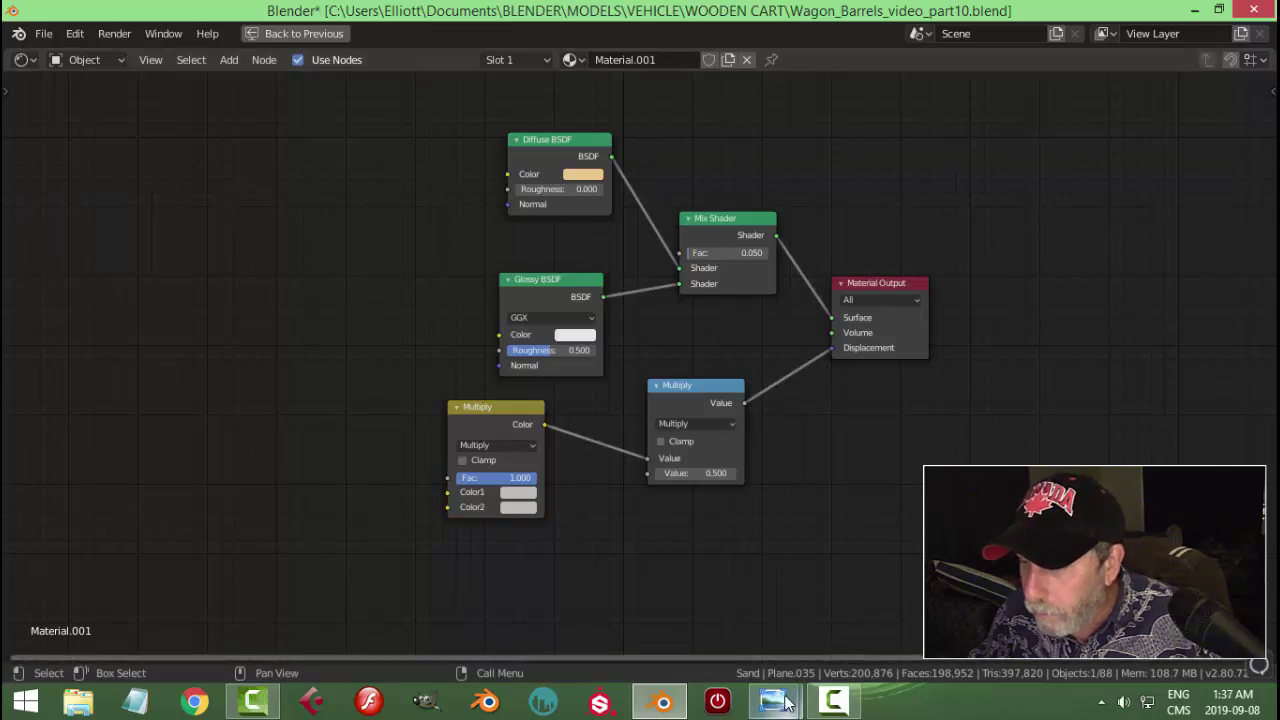
pyautogui.moveTo(772, 701)
pyautogui.click(888, 624)
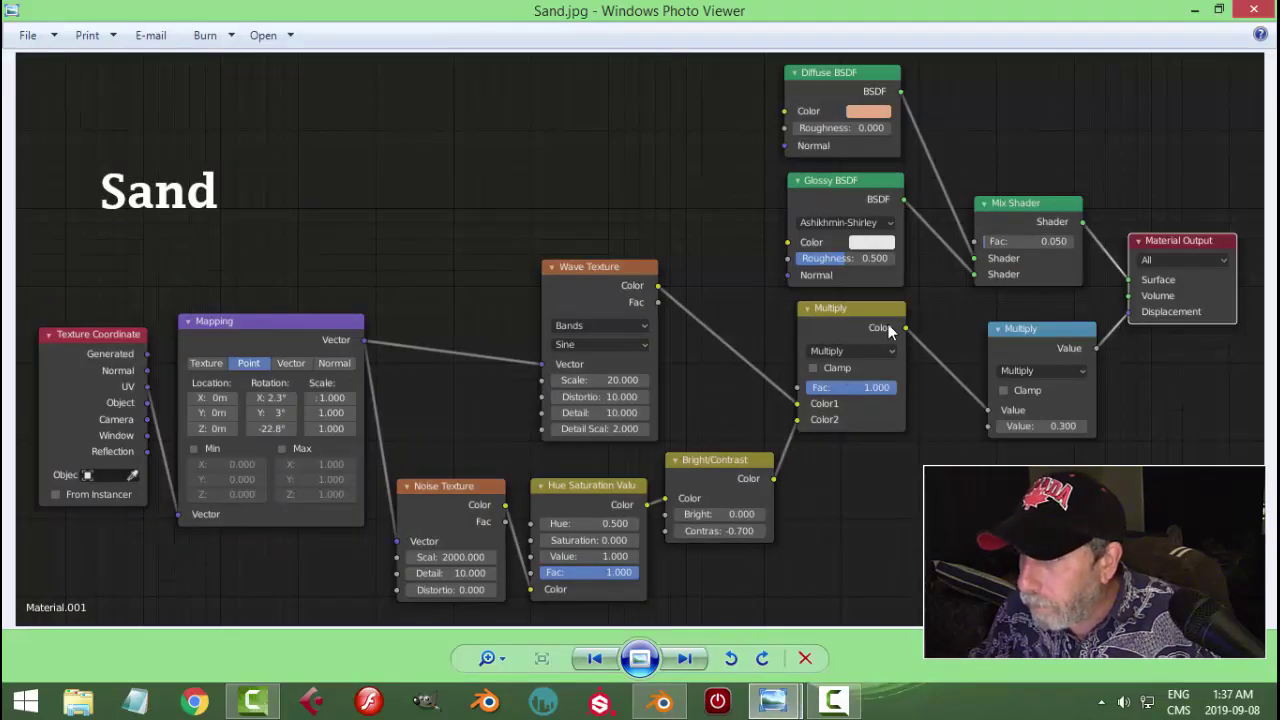
pyautogui.click(662, 701)
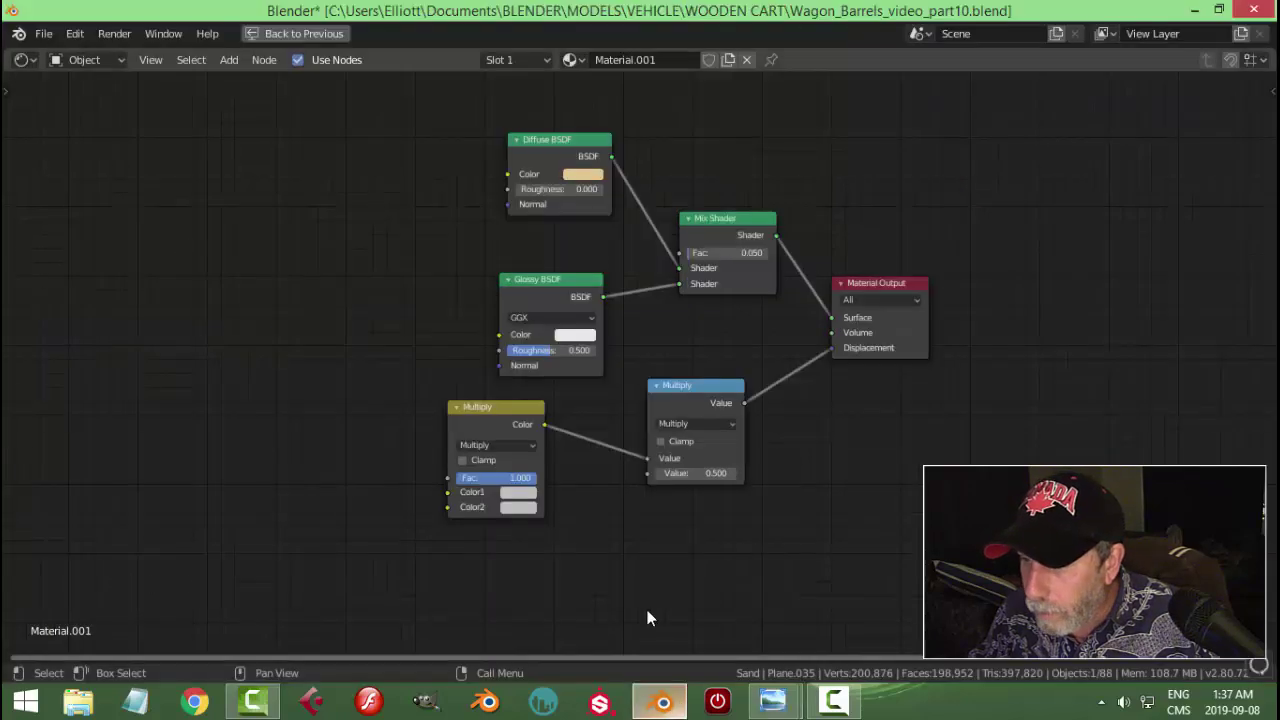
pyautogui.click(707, 474)
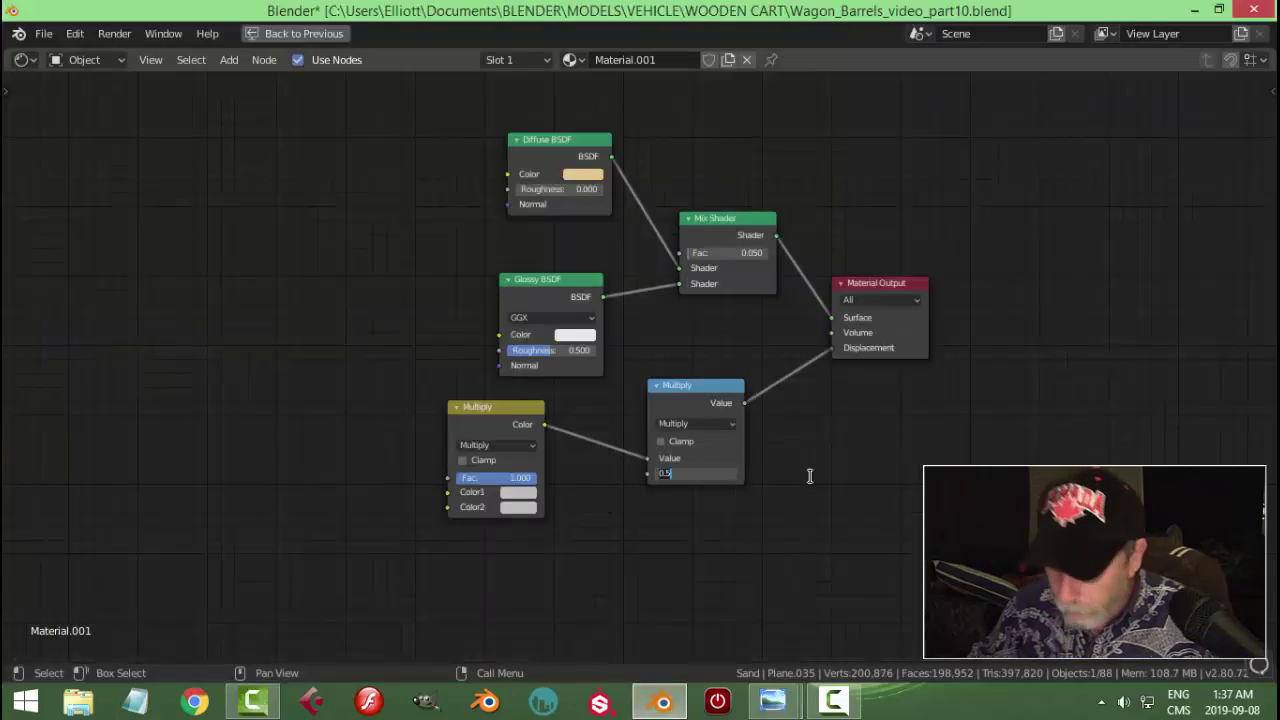
pyautogui.write('0.3')
pyautogui.press('Return')
# Step: Turn a copy of the MixRGB node into a Wave Texture and connect its Color output to the MixRGB node's Color1 input
pyautogui.click(491, 405)
pyautogui.moveTo(524, 477); pyautogui.dragTo(632, 469, button='middle')
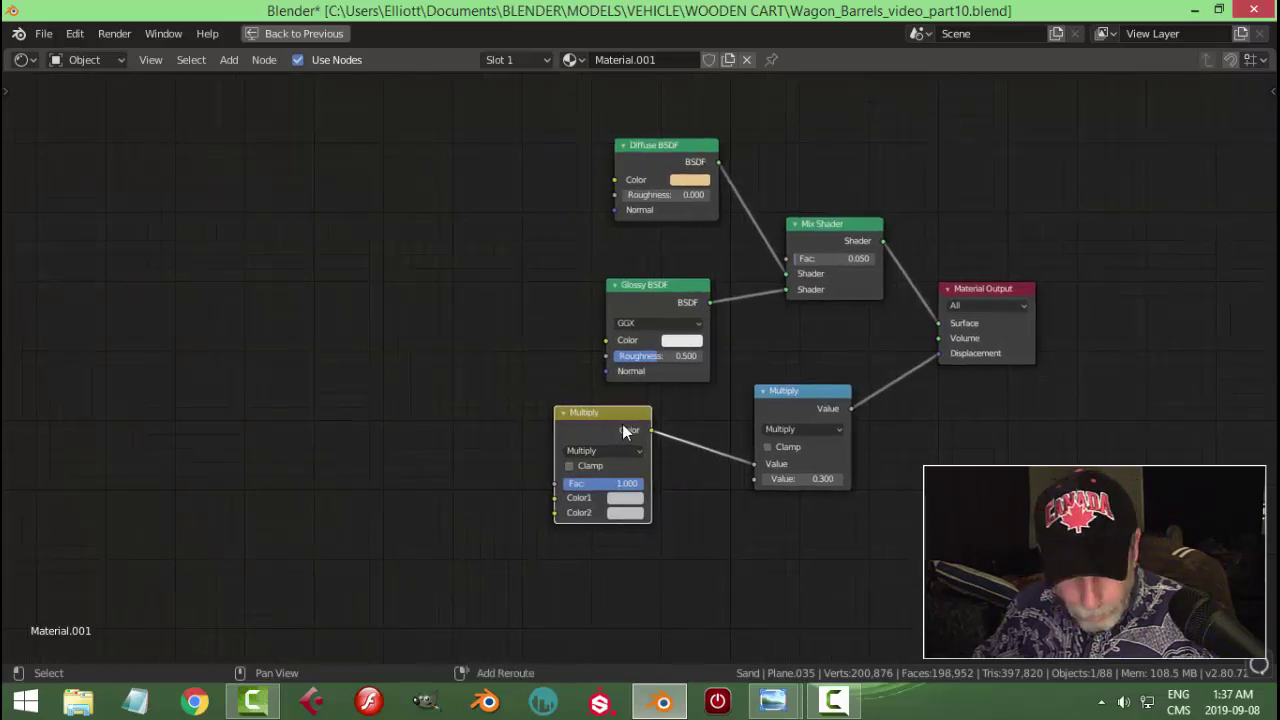
pyautogui.hotkey('shift', 'd')
pyautogui.click(390, 386)
pyautogui.hotkey('shift', 's')
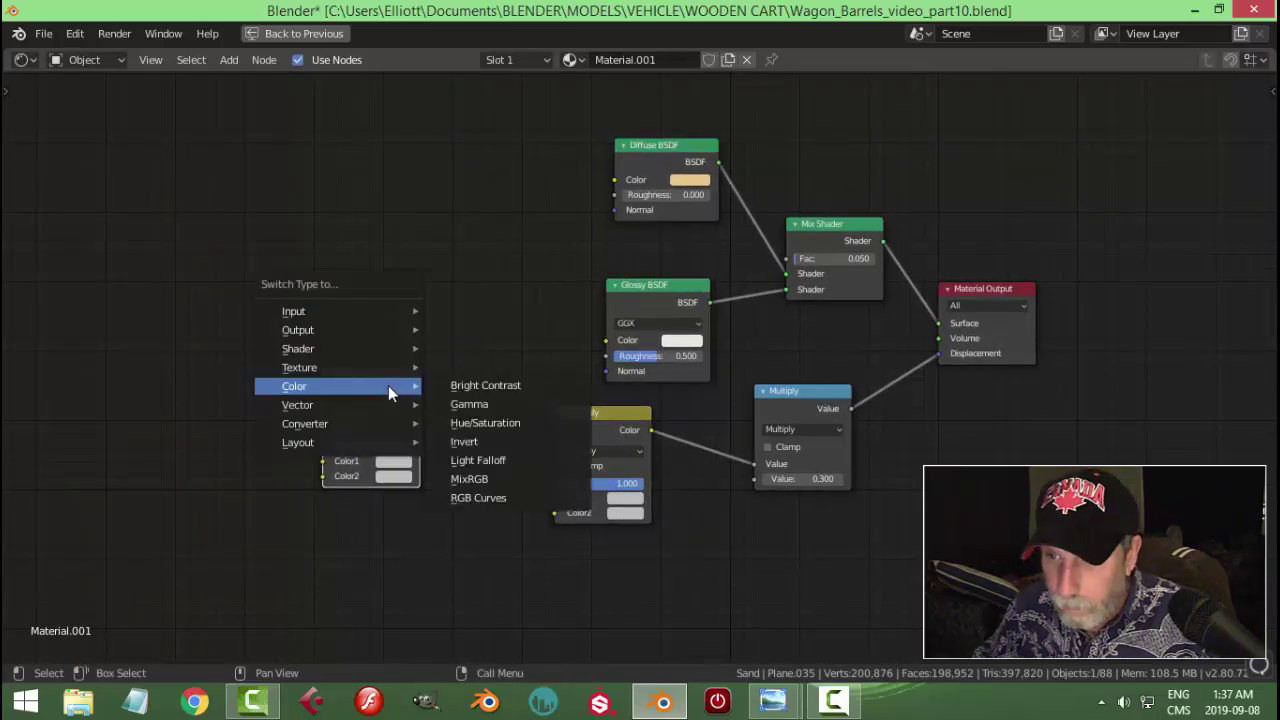
pyautogui.moveTo(374, 365)
pyautogui.click(484, 572)
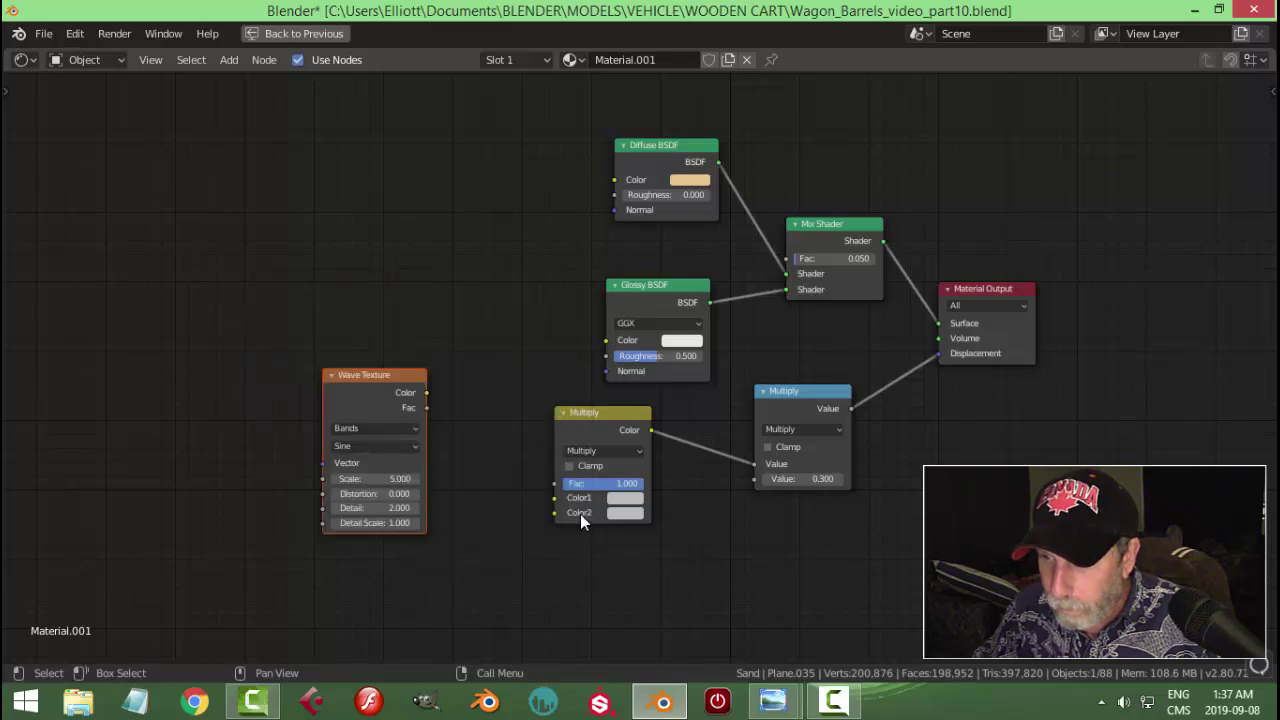
pyautogui.moveTo(428, 393); pyautogui.dragTo(580, 497)
# Step: Restore the split layout with the 3D viewport and set the Wave Texture's scale to 20
pyautogui.hotkey('ctrl', 'space')
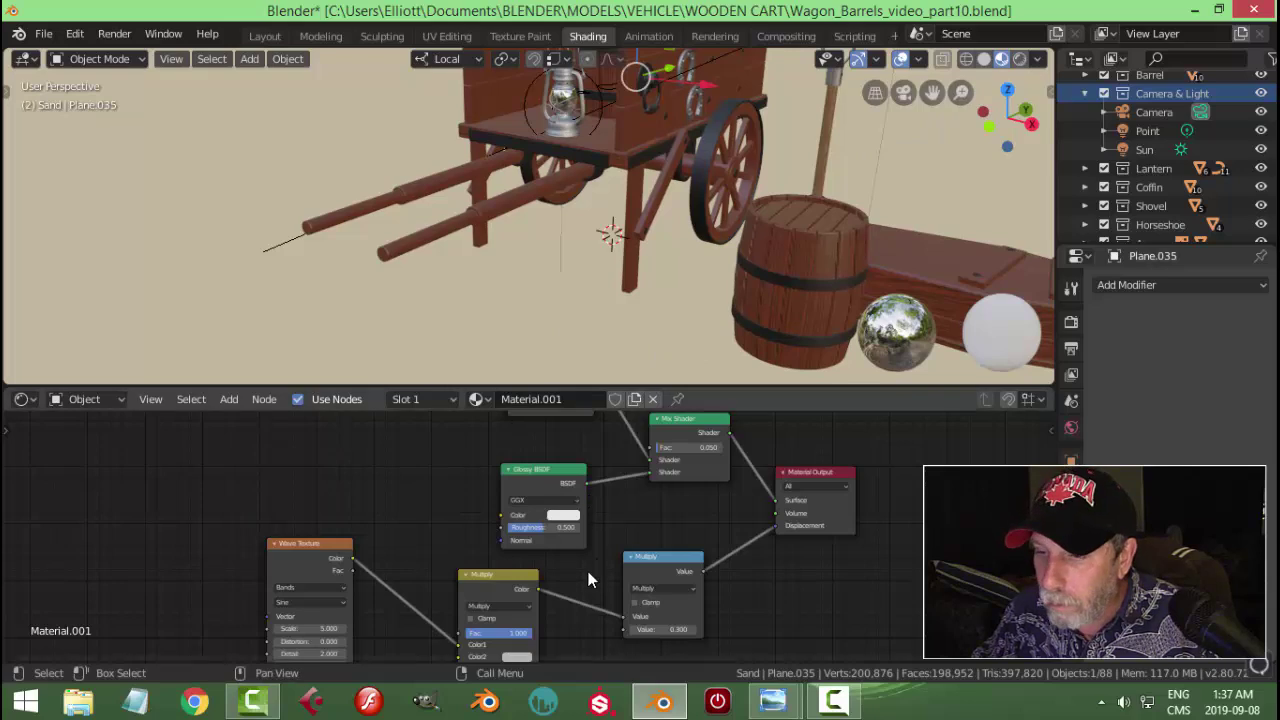
pyautogui.moveTo(440, 600); pyautogui.dragTo(520, 545, button='middle')
pyautogui.scroll(-1, 520, 545)
pyautogui.click(401, 568)
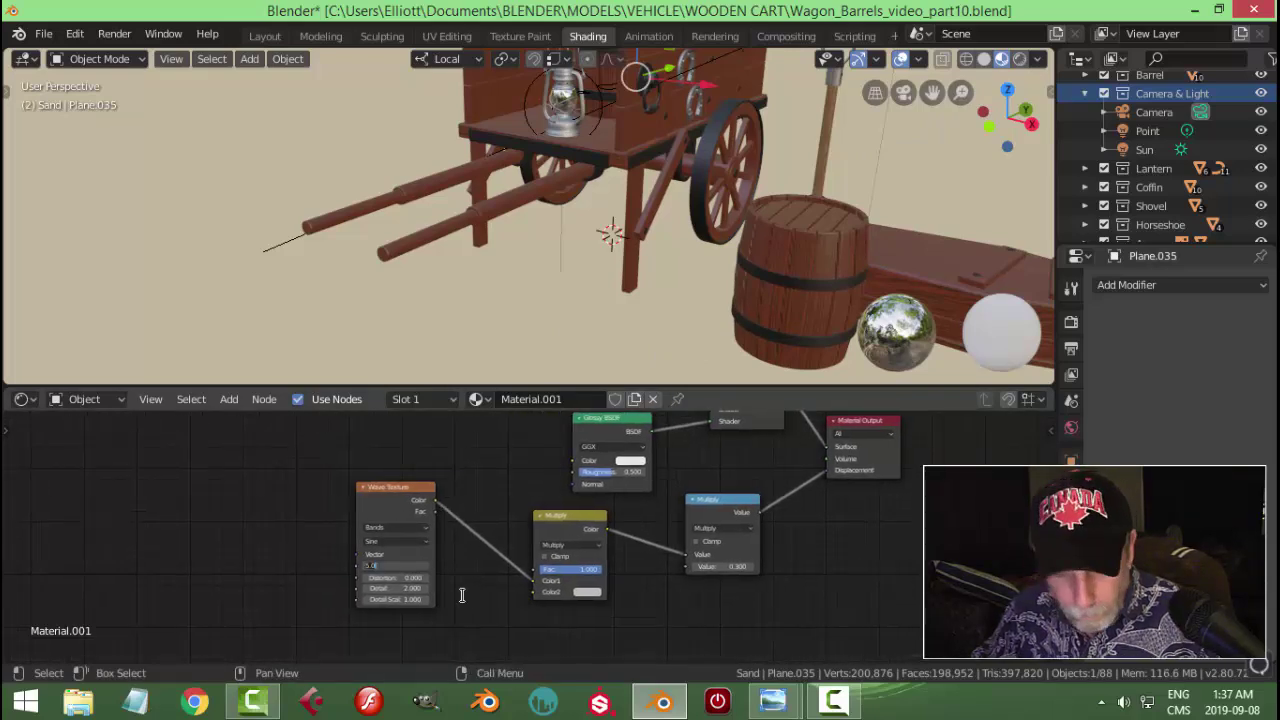
pyautogui.write('20')
pyautogui.press('Return')
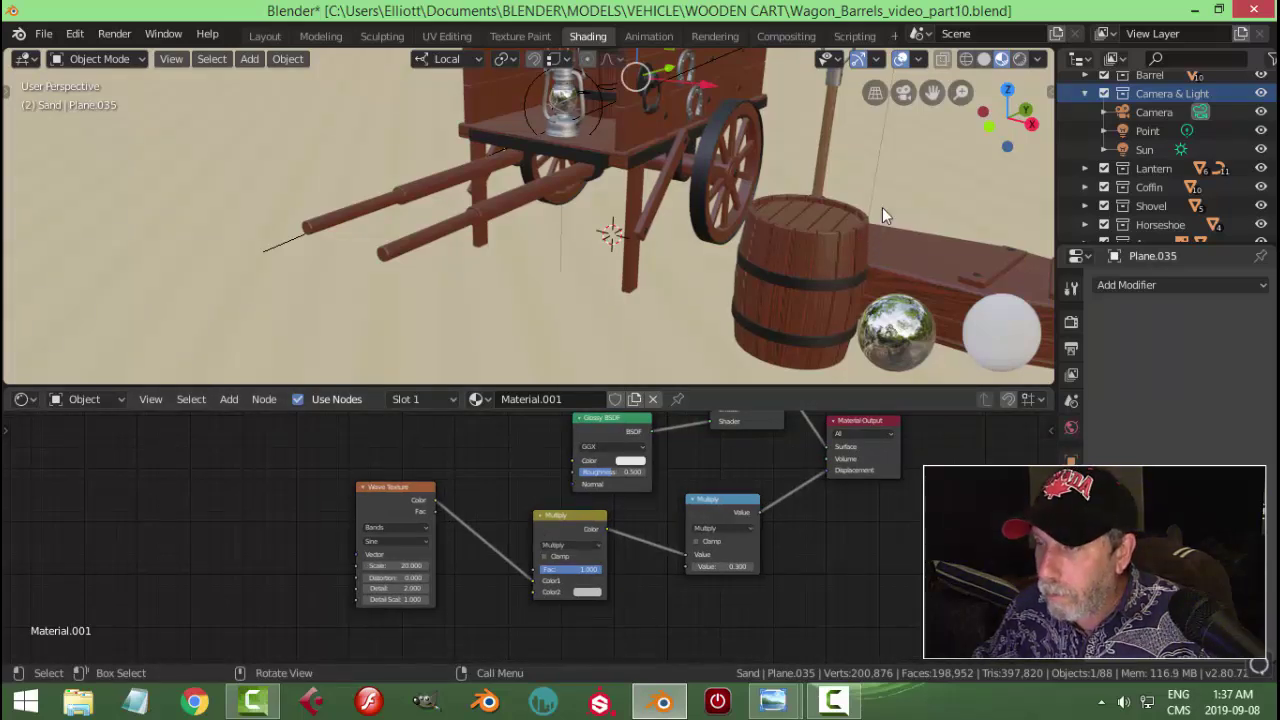
# Step: Following the Sand.jpg reference, set the Wave Texture's distortion to 10, detail to 10 and detail scale to 2
pyautogui.scroll(1, 425, 596)
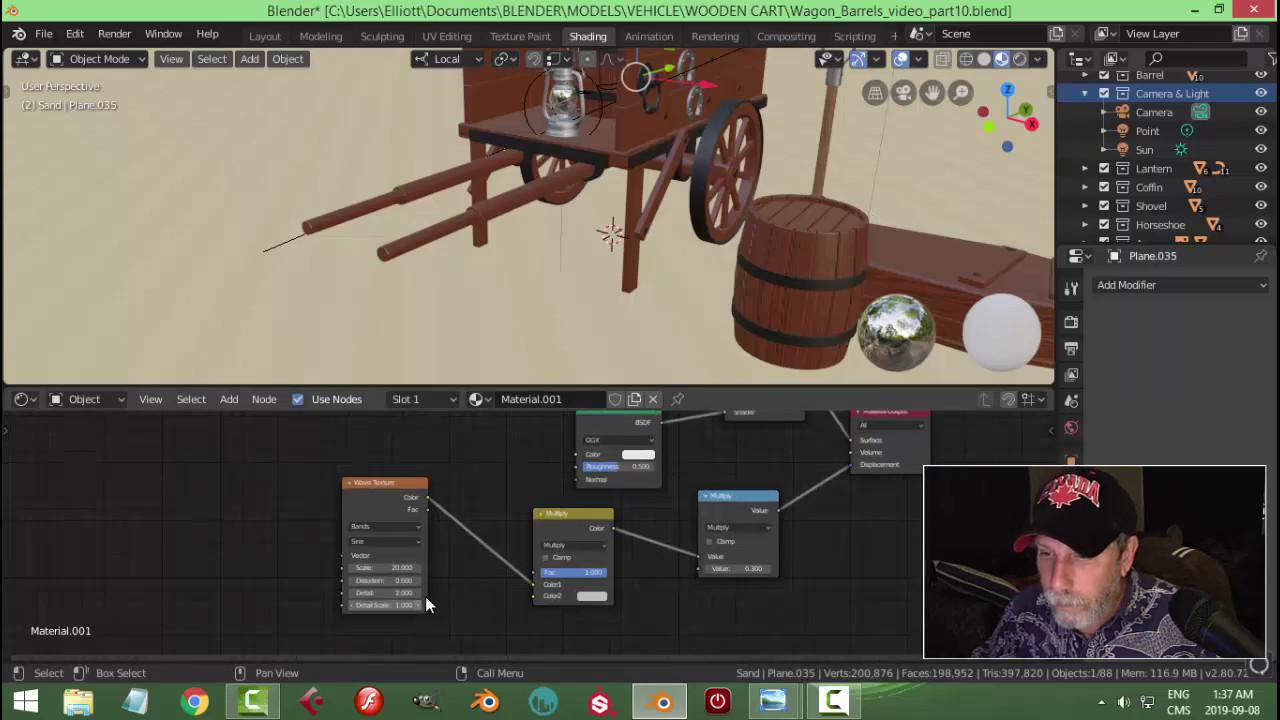
pyautogui.moveTo(780, 705)
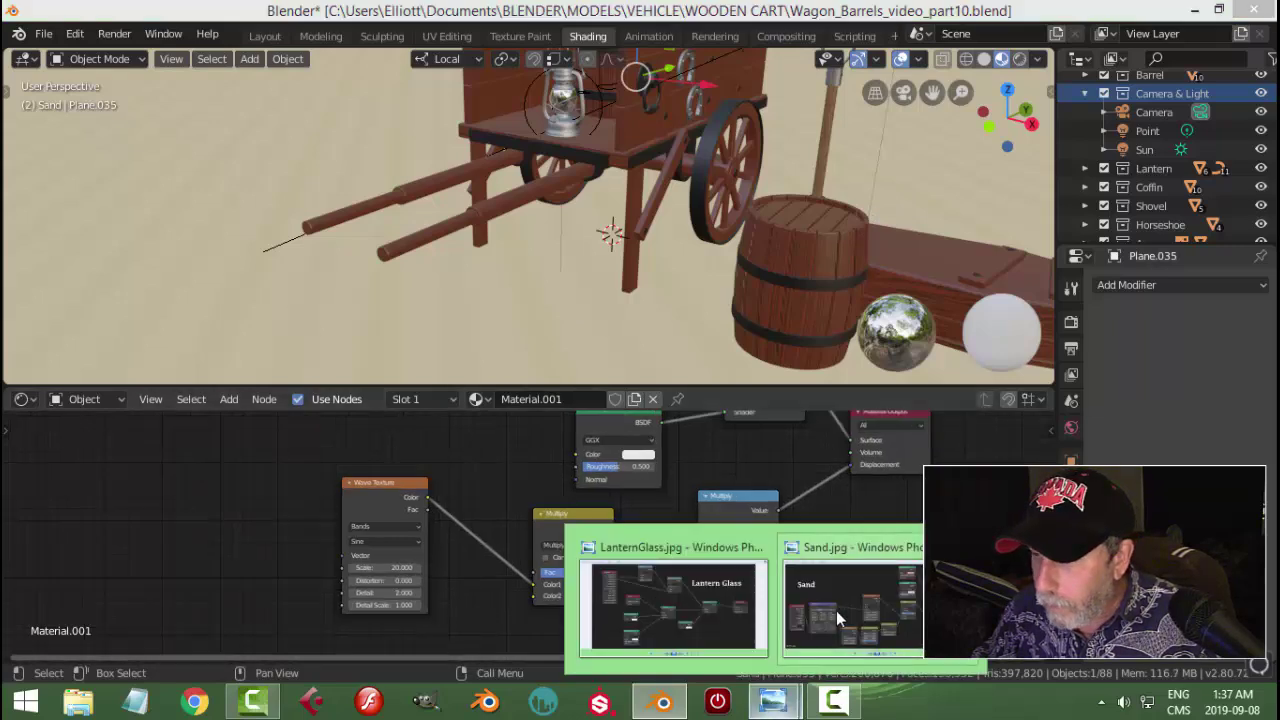
pyautogui.click(836, 610)
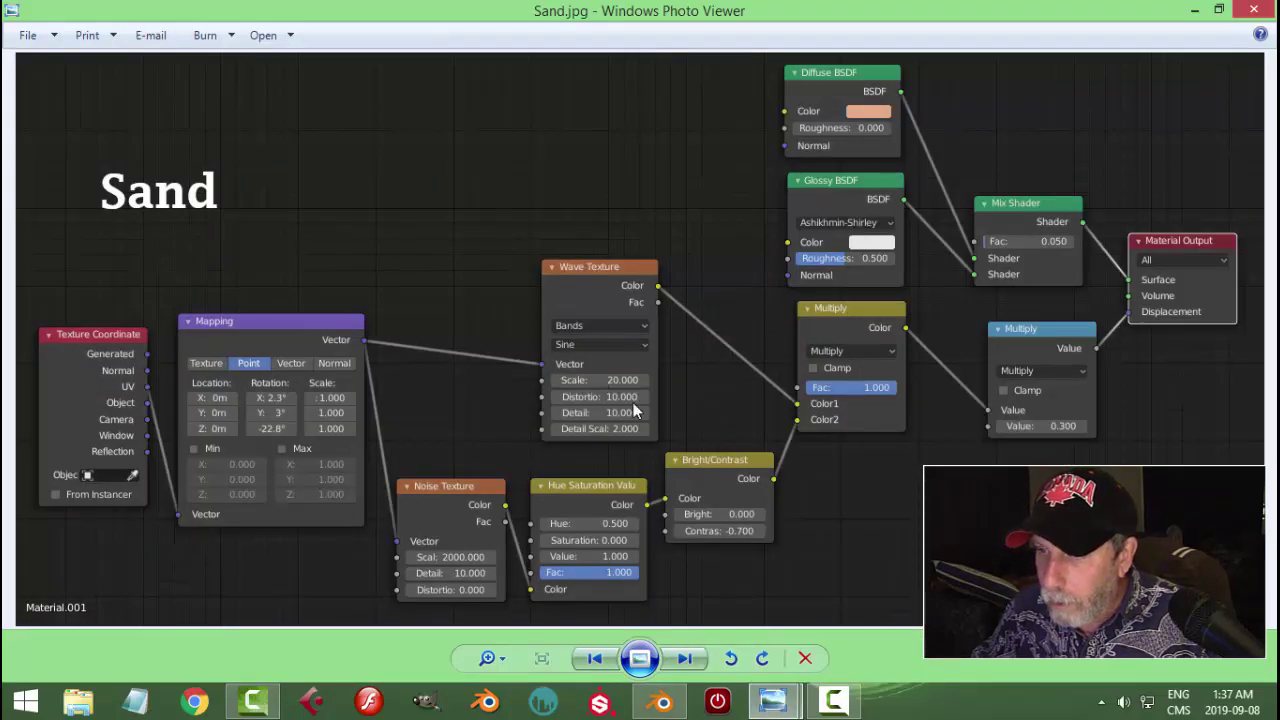
pyautogui.click(662, 702)
pyautogui.scroll(2, 434, 588)
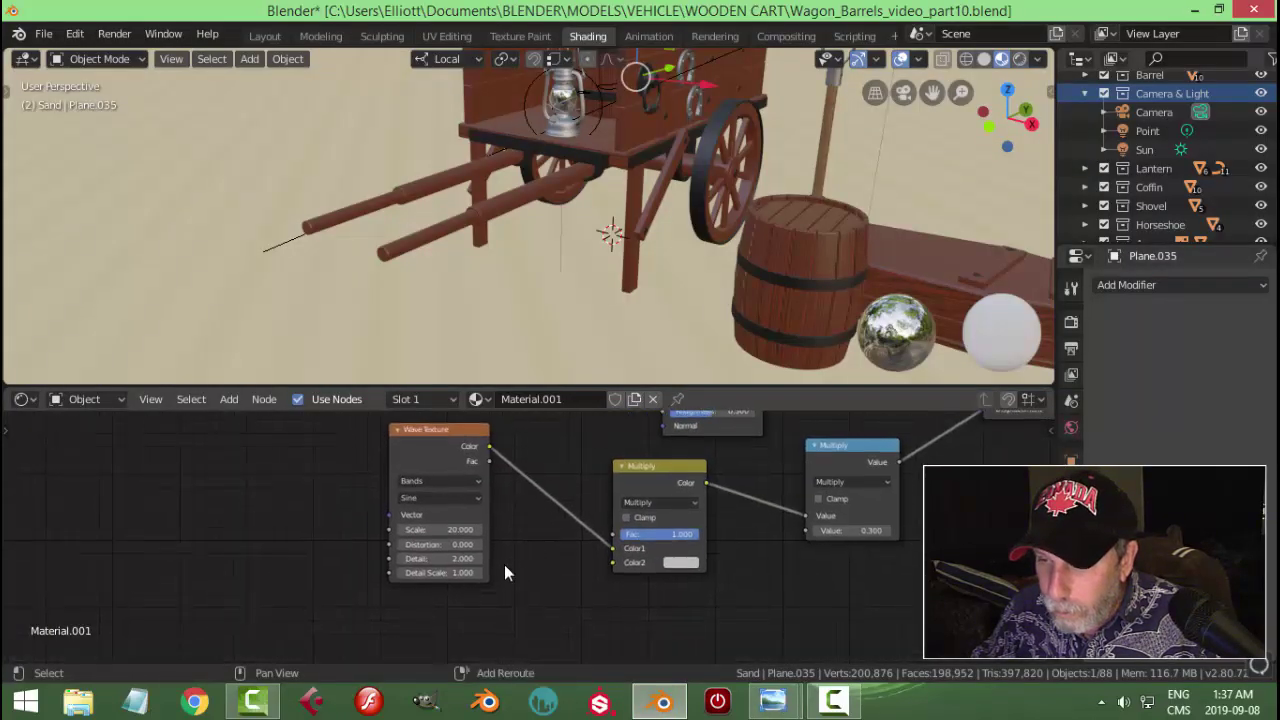
pyautogui.click(420, 545)
pyautogui.write('0.0')
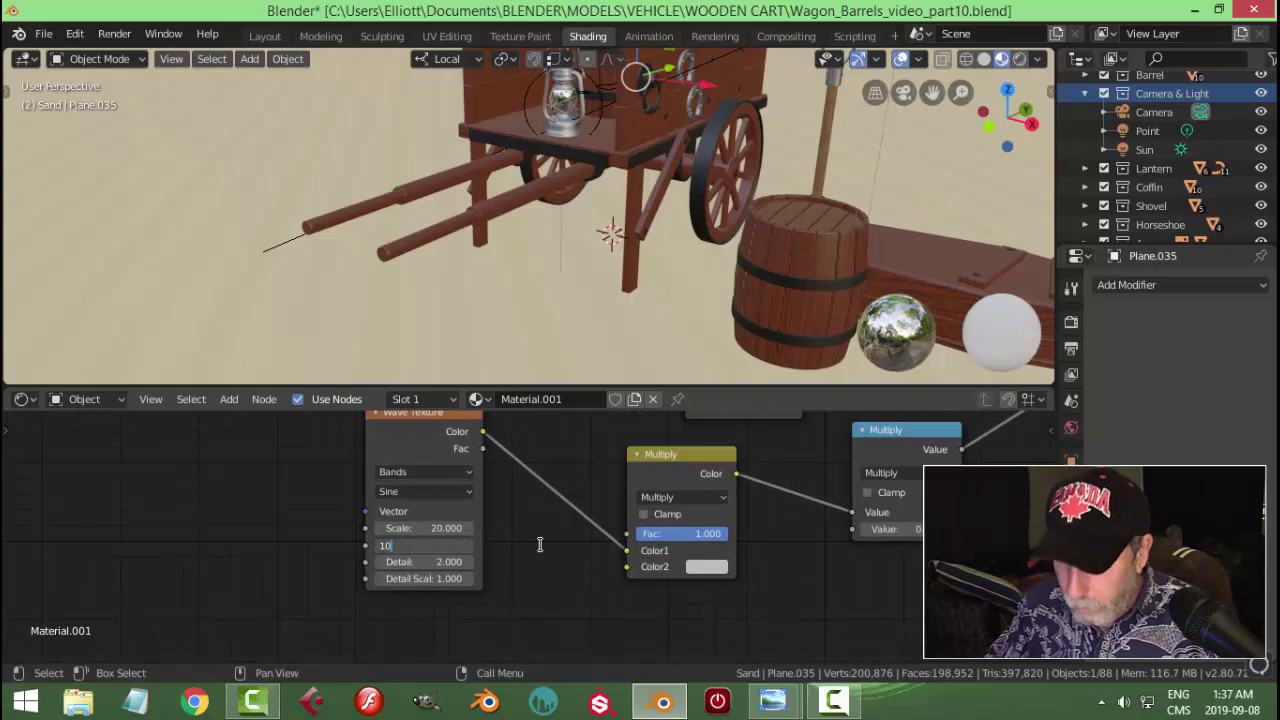
pyautogui.press('Tab')
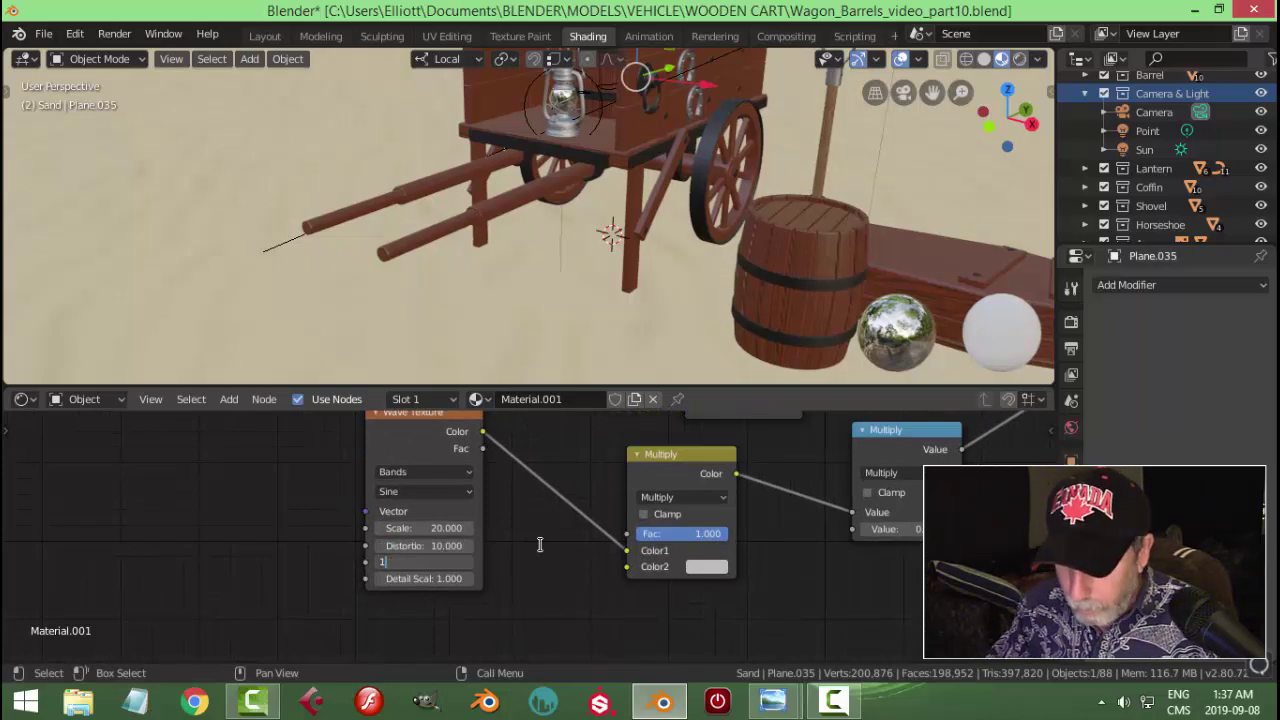
pyautogui.press('Tab')
pyautogui.press('Return')
# Step: Unwrap the UVs of the sand plane's entire mesh and return to Object Mode
pyautogui.moveTo(657, 340); pyautogui.dragTo(763, 300, button='middle')
pyautogui.scroll(1, 614, 317)
pyautogui.scroll(-1, 614, 317)
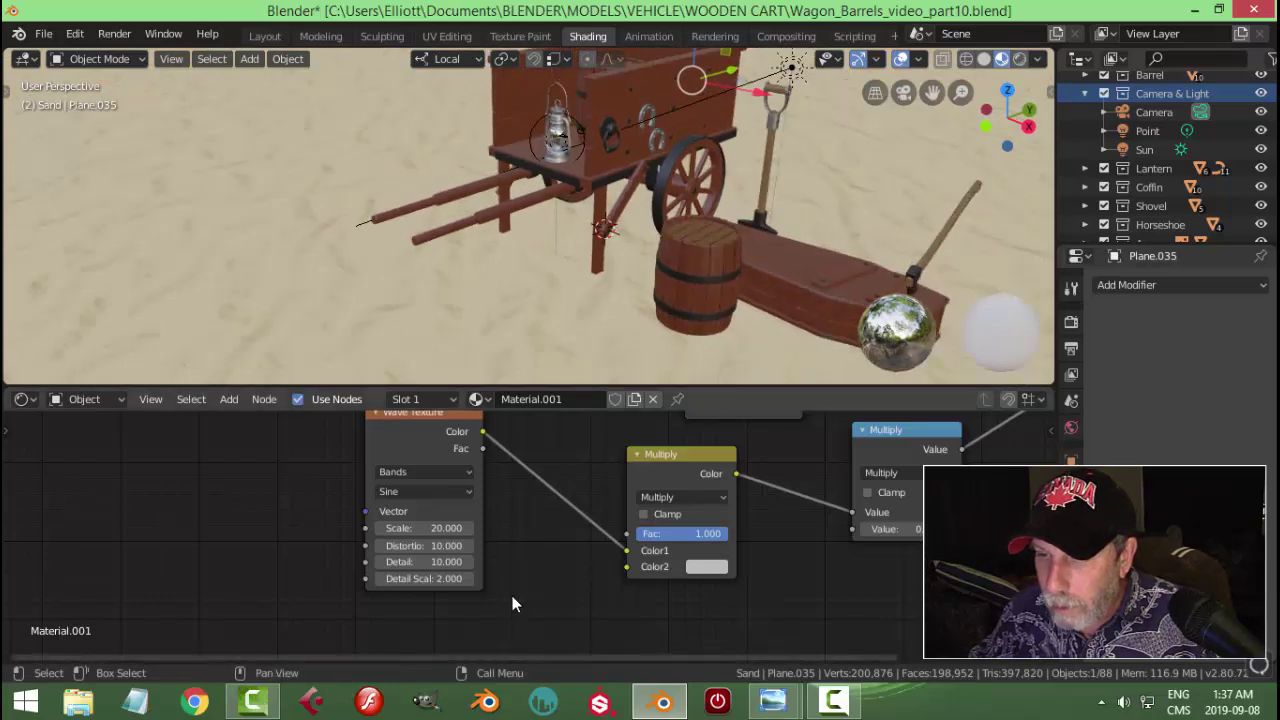
pyautogui.scroll(-2, 520, 582)
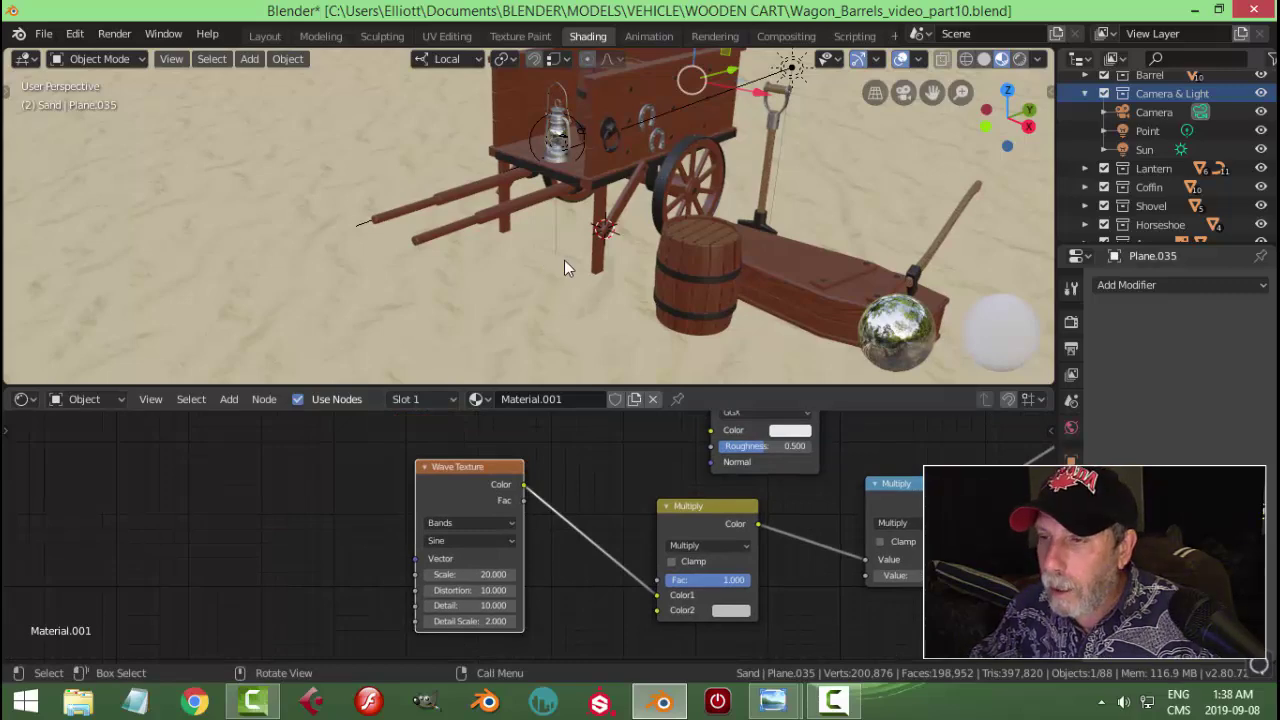
pyautogui.press('Tab')
pyautogui.press('u')
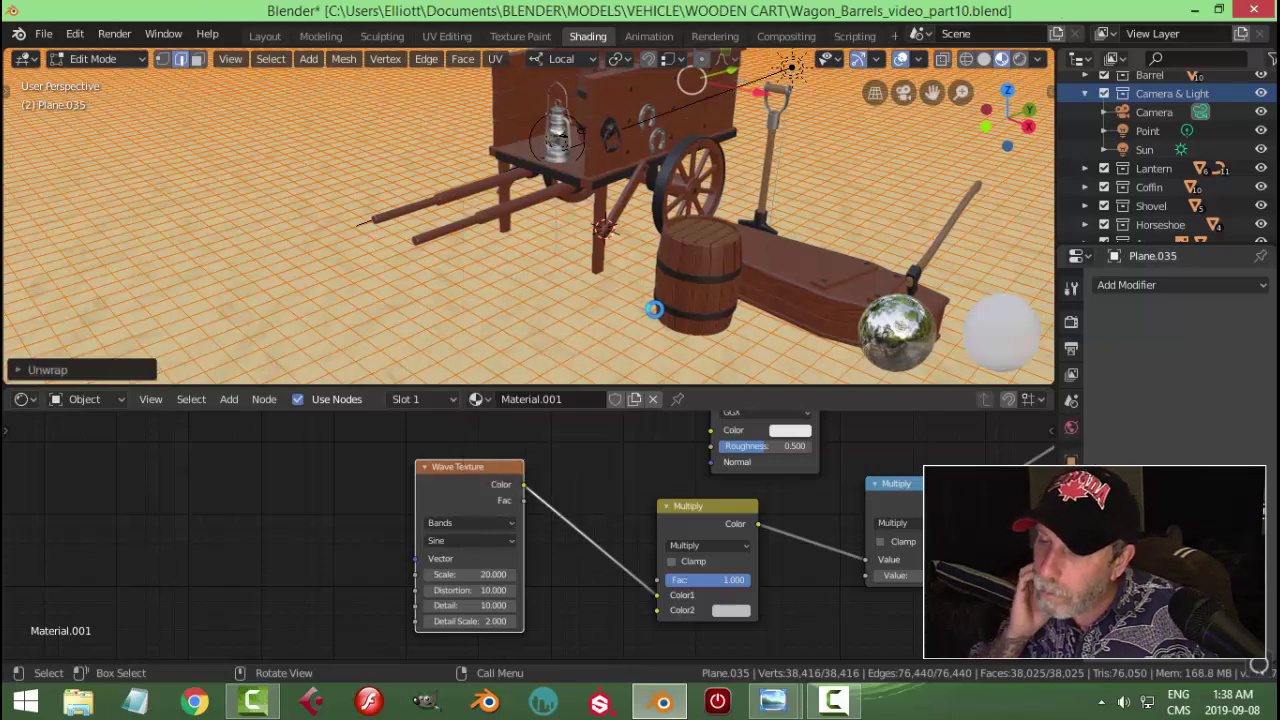
pyautogui.press('Tab')
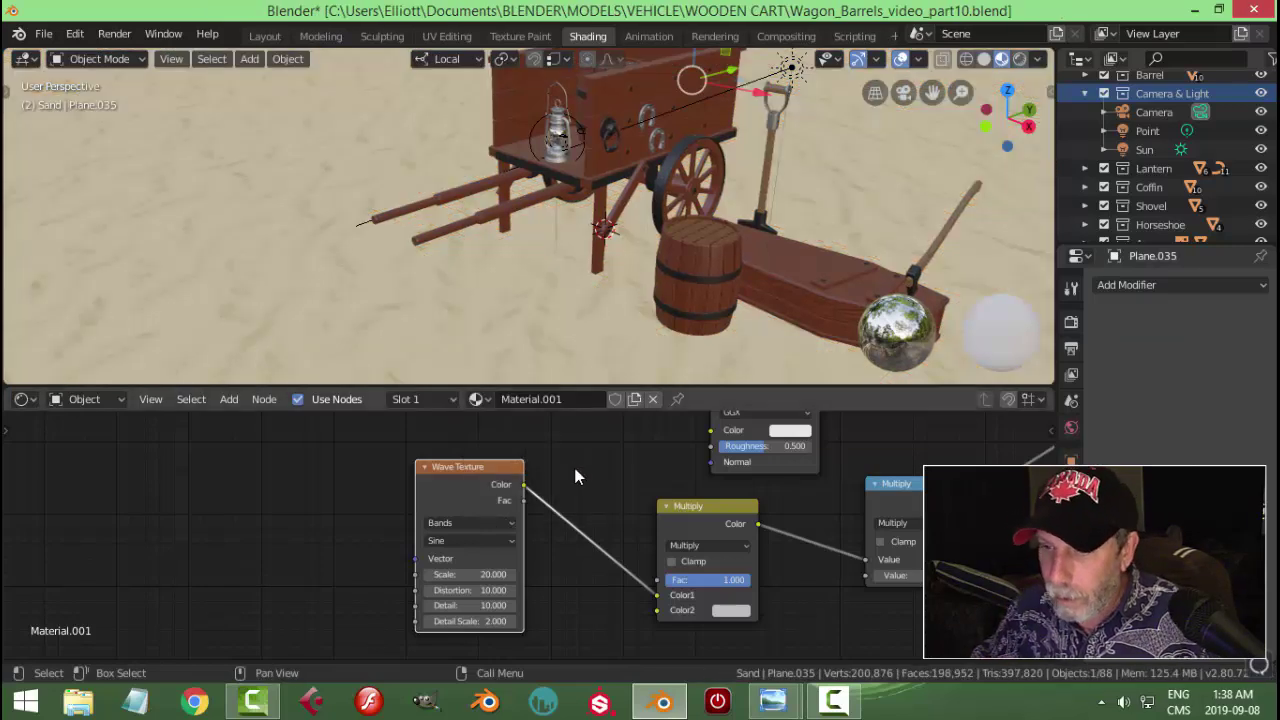
# Step: Save the file and add Texture Coordinate and Mapping nodes to the Wave Texture, feeding the Mapping from the UV output
pyautogui.hotkey('ctrl', 's')
pyautogui.click(472, 460)
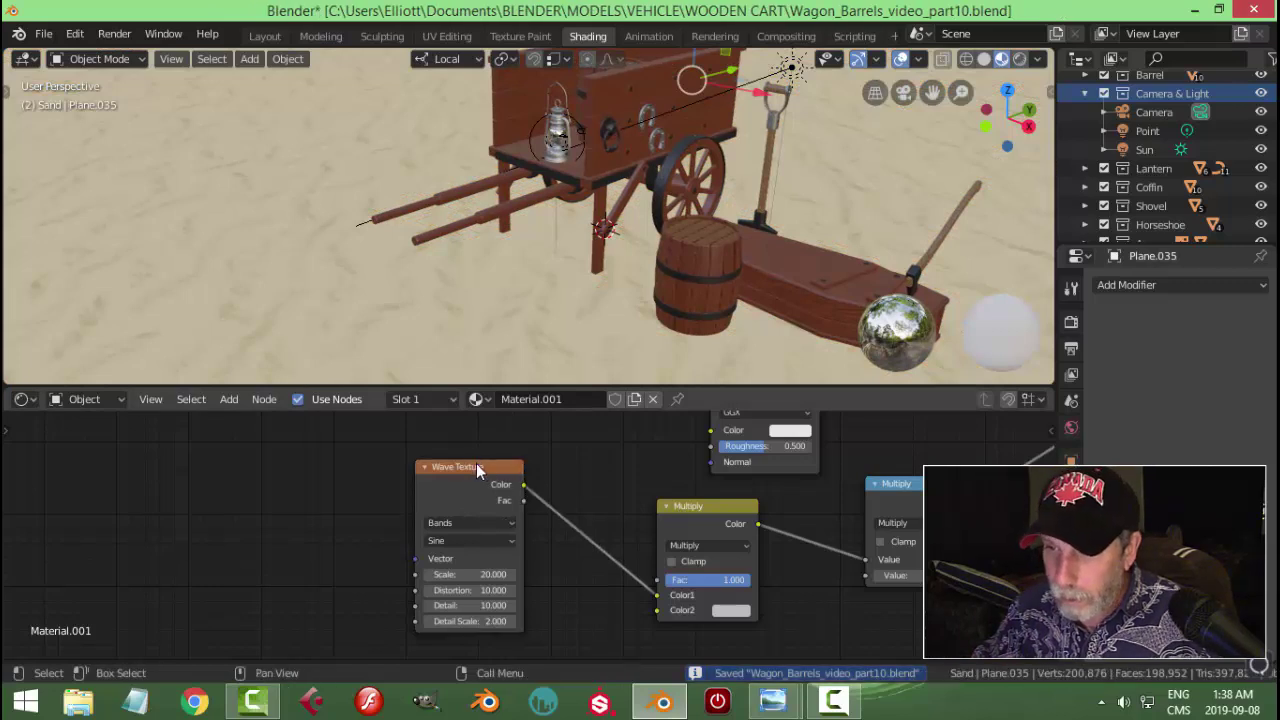
pyautogui.hotkey('ctrl', 't')
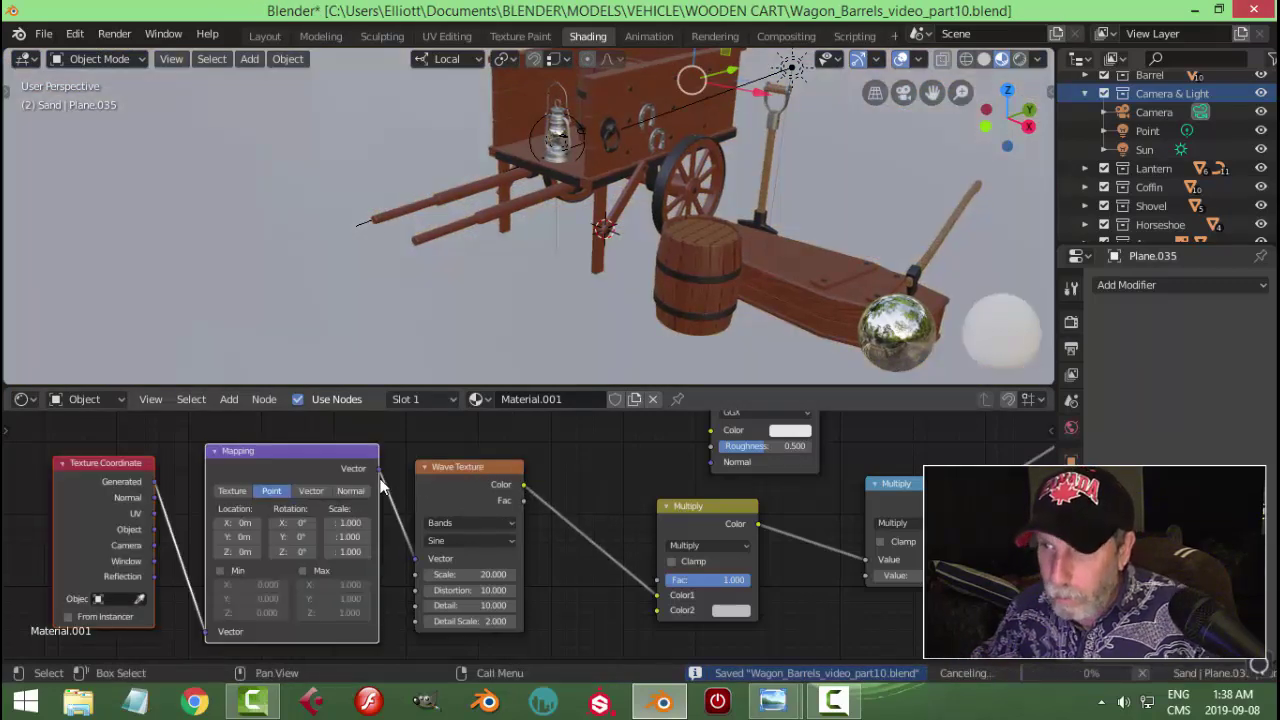
pyautogui.scroll(-1, 518, 520)
pyautogui.moveTo(283, 591); pyautogui.dragTo(380, 551, button='middle')
pyautogui.moveTo(351, 563); pyautogui.dragTo(325, 486)
pyautogui.moveTo(342, 561); pyautogui.dragTo(344, 563)
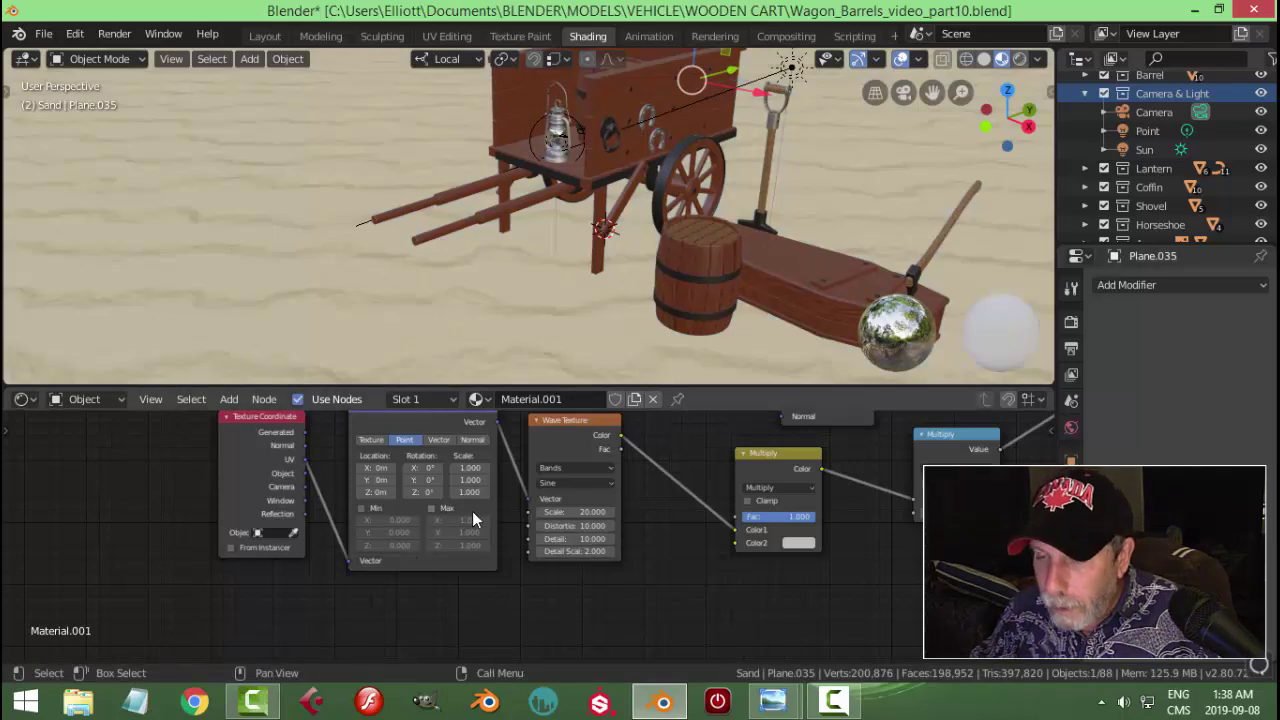
# Step: Set the Mapping node's rotation to 1.8° on X and 2.2° on Z, and consult the Sand.jpg reference
pyautogui.moveTo(425, 494); pyautogui.dragTo(436, 467)
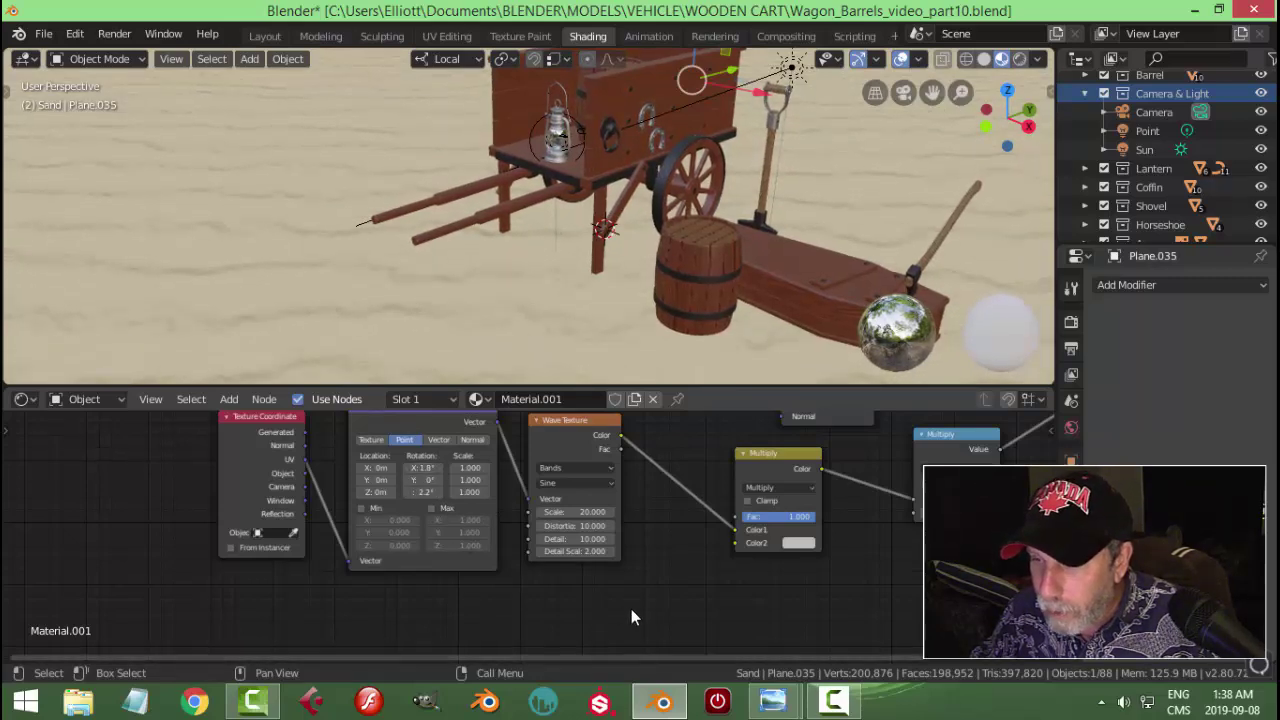
pyautogui.scroll(-2, 631, 609)
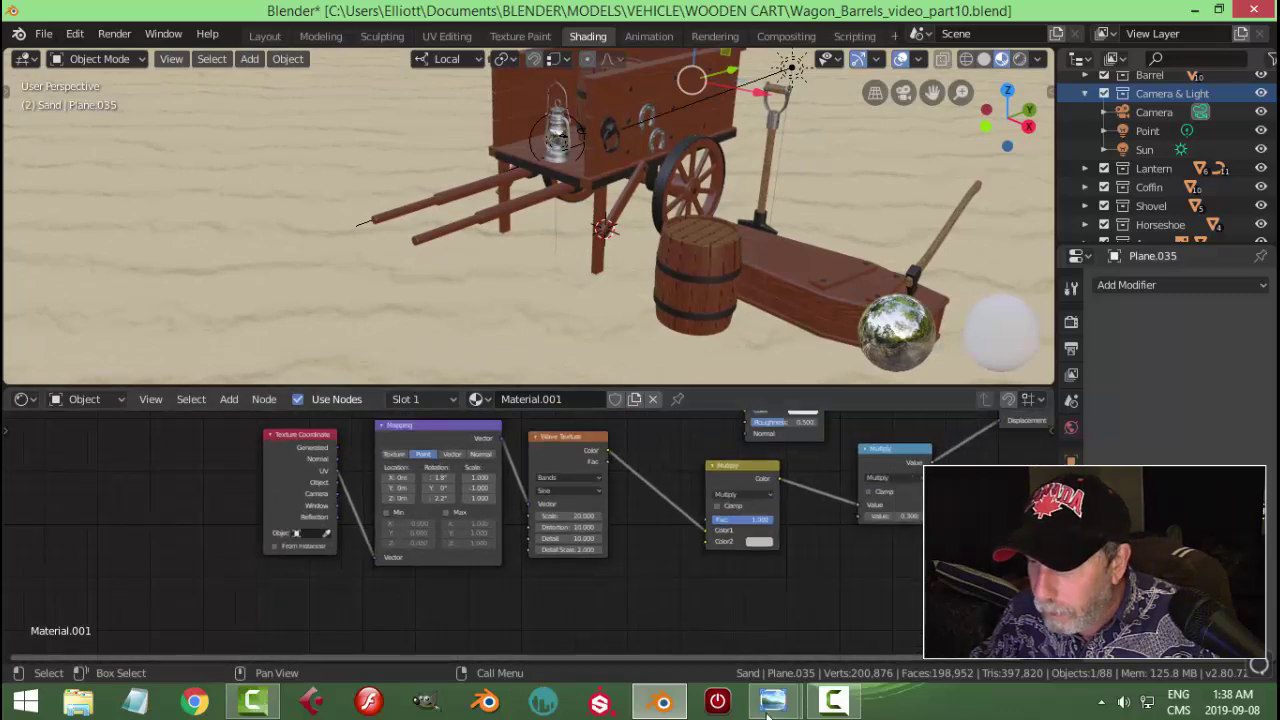
pyautogui.moveTo(772, 700)
pyautogui.click(845, 600)
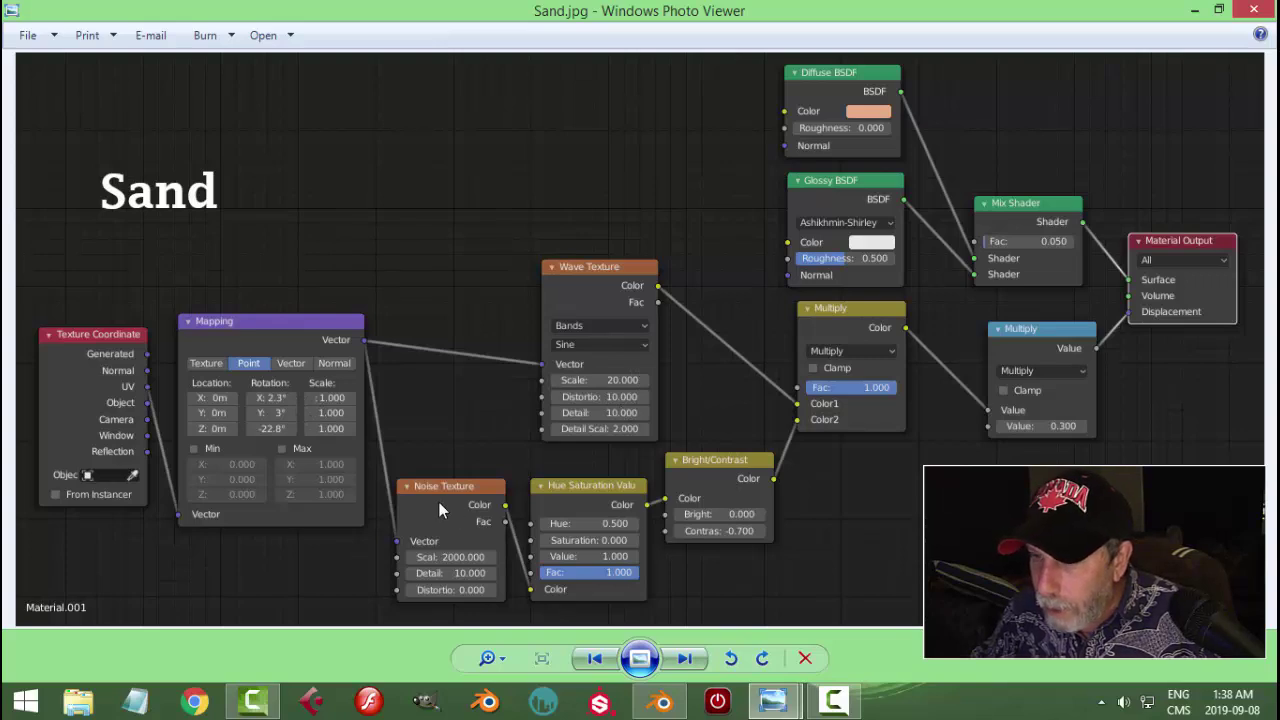
pyautogui.click(660, 703)
# Step: Enlarge the node editor area at the expense of the 3D viewport, keeping the wagon and barrel in view
pyautogui.scroll(-3, 620, 519)
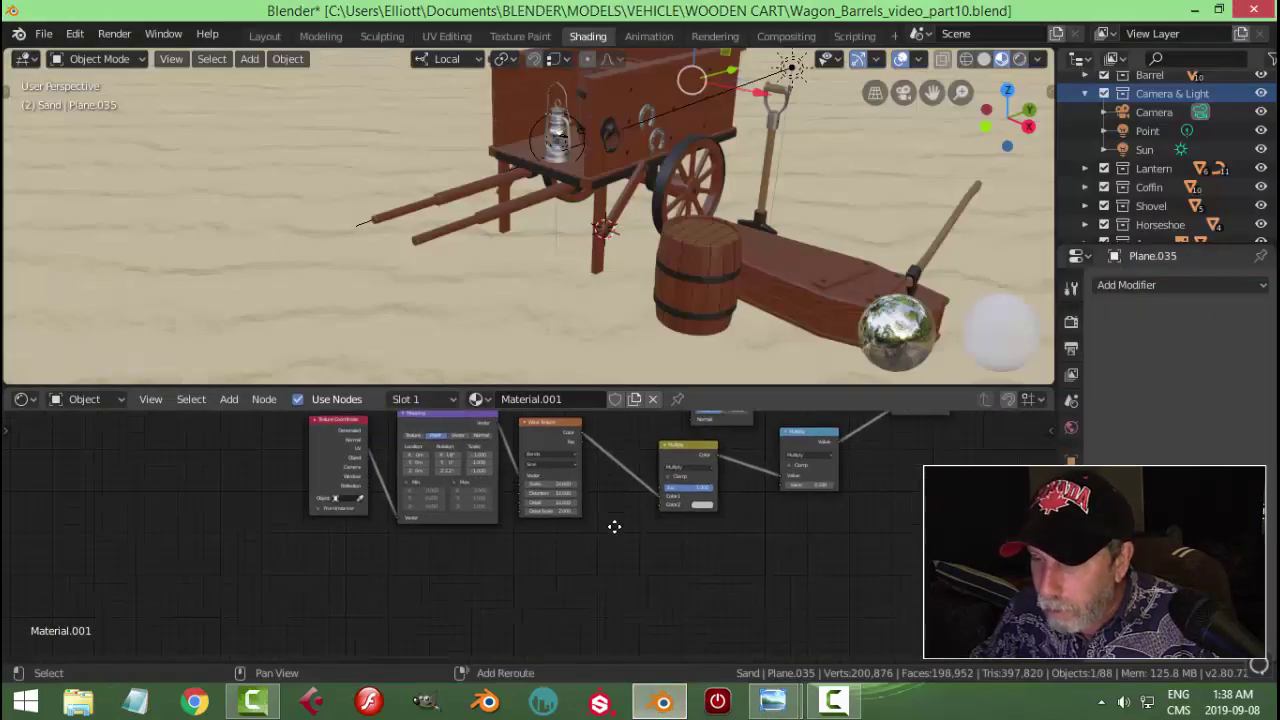
pyautogui.scroll(3, 559, 334)
pyautogui.moveTo(559, 334)
pyautogui.mouseDown(button='middle')
pyautogui.moveTo(642, 342)
pyautogui.moveTo(559, 321)
pyautogui.mouseUp(button='middle')
pyautogui.moveTo(559, 320); pyautogui.dragTo(579, 441, button='middle')
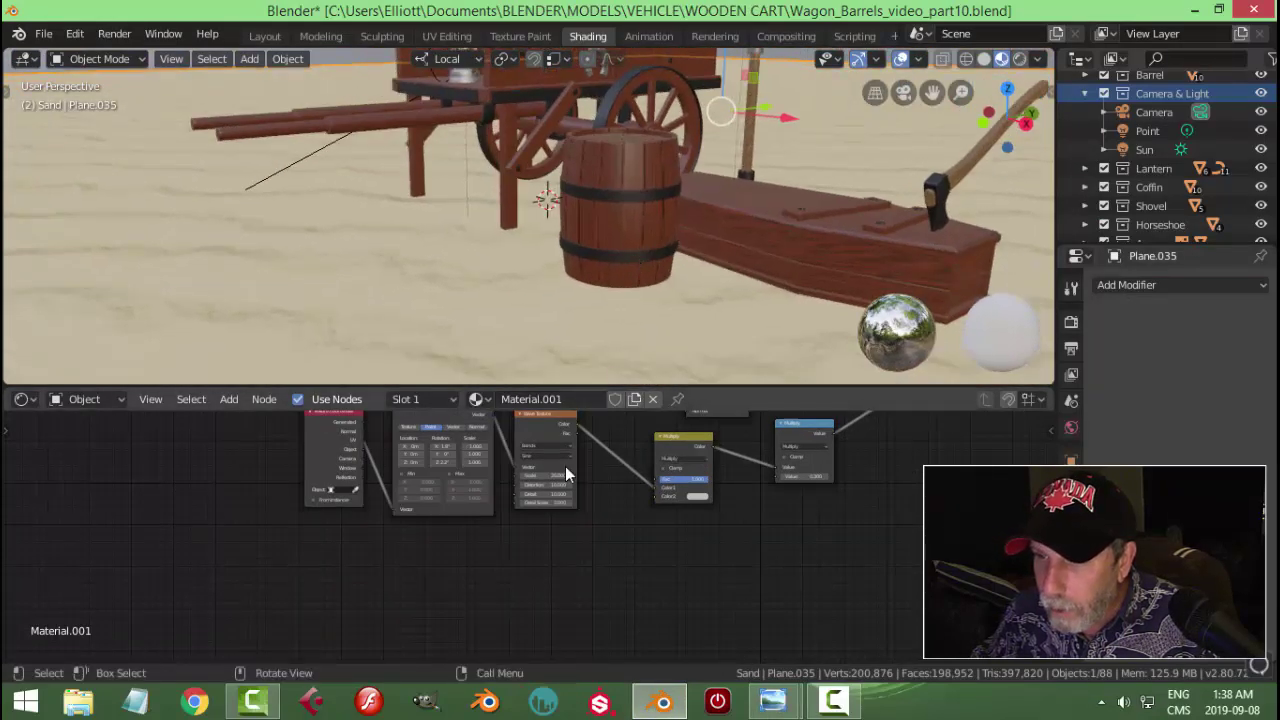
pyautogui.moveTo(585, 530); pyautogui.dragTo(571, 573, button='middle')
pyautogui.scroll(3, 571, 573)
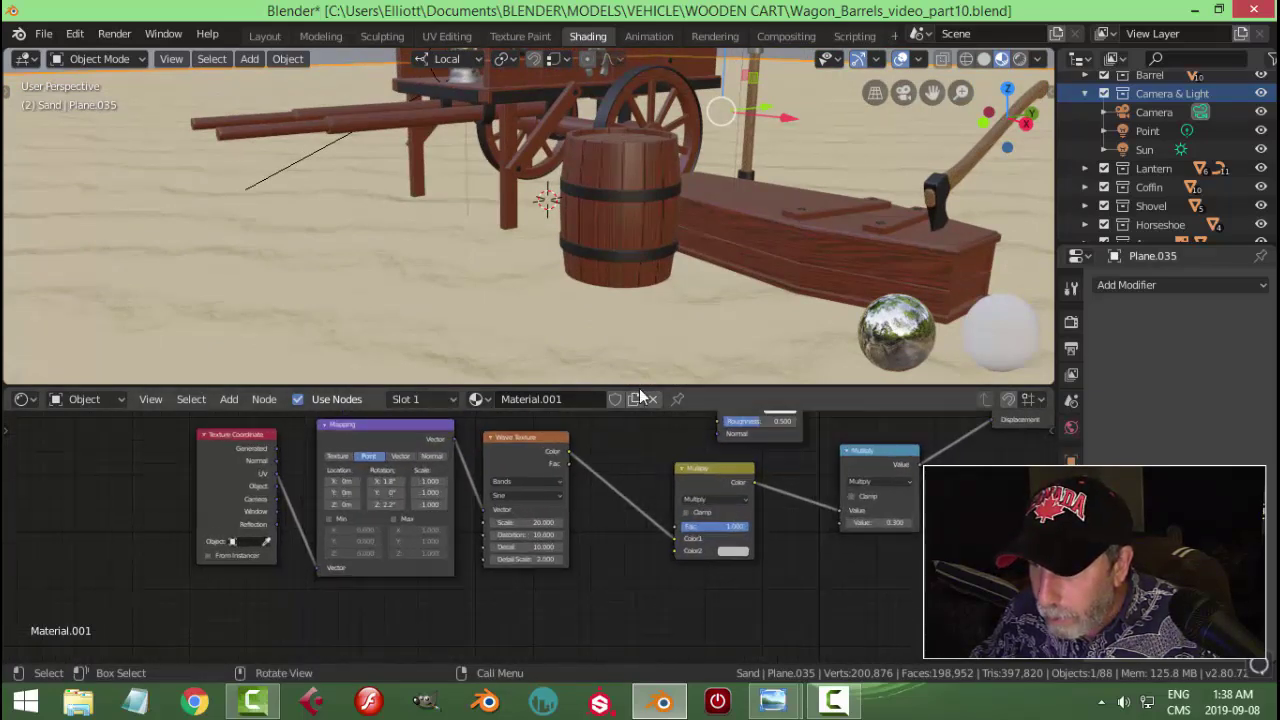
pyautogui.moveTo(642, 383); pyautogui.dragTo(640, 249)
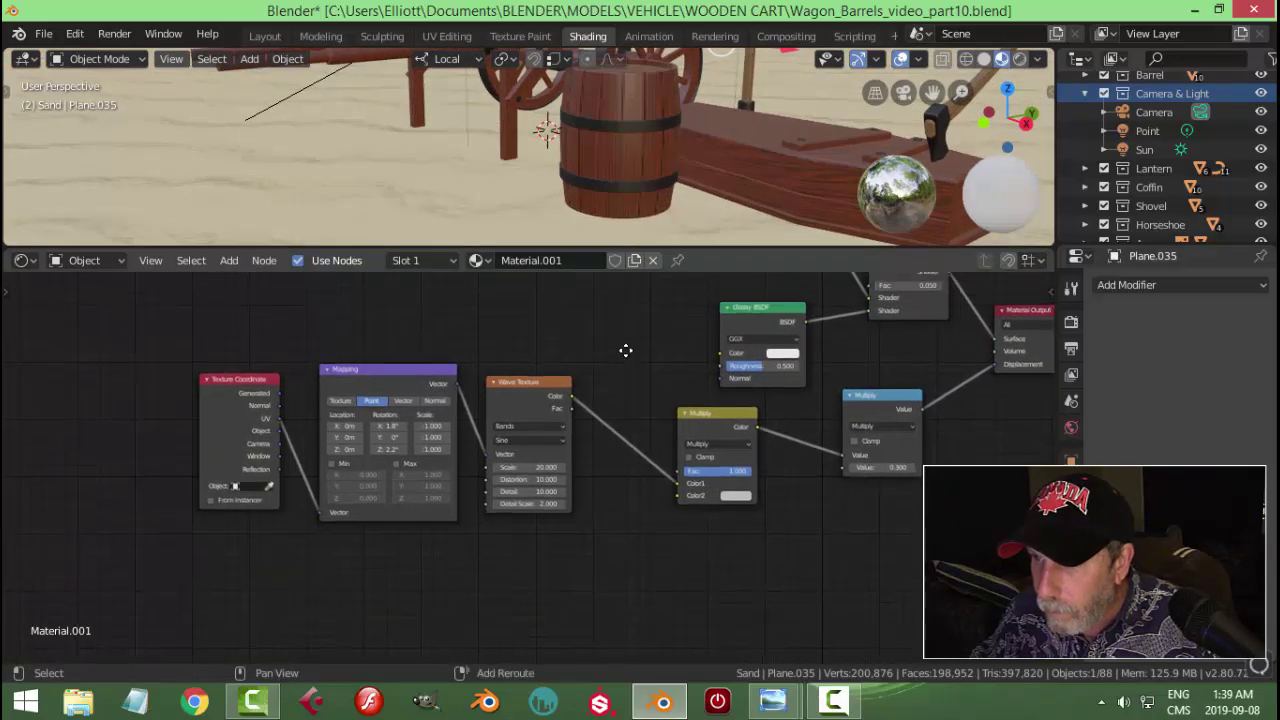
pyautogui.moveTo(488, 181); pyautogui.dragTo(562, 276, button='middle')
pyautogui.scroll(2, 617, 425)
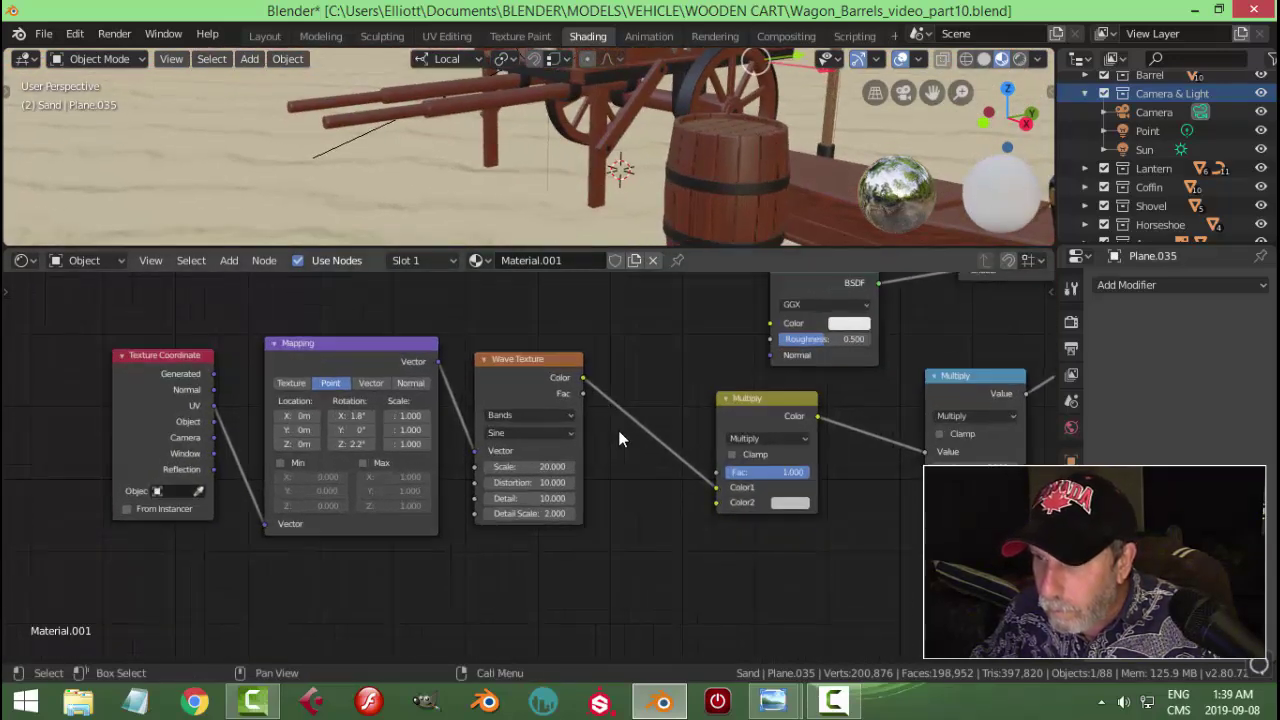
# Step: Turn a copy of the Wave Texture node into a Noise Texture and place it below the original
pyautogui.hotkey('shift', 'd')
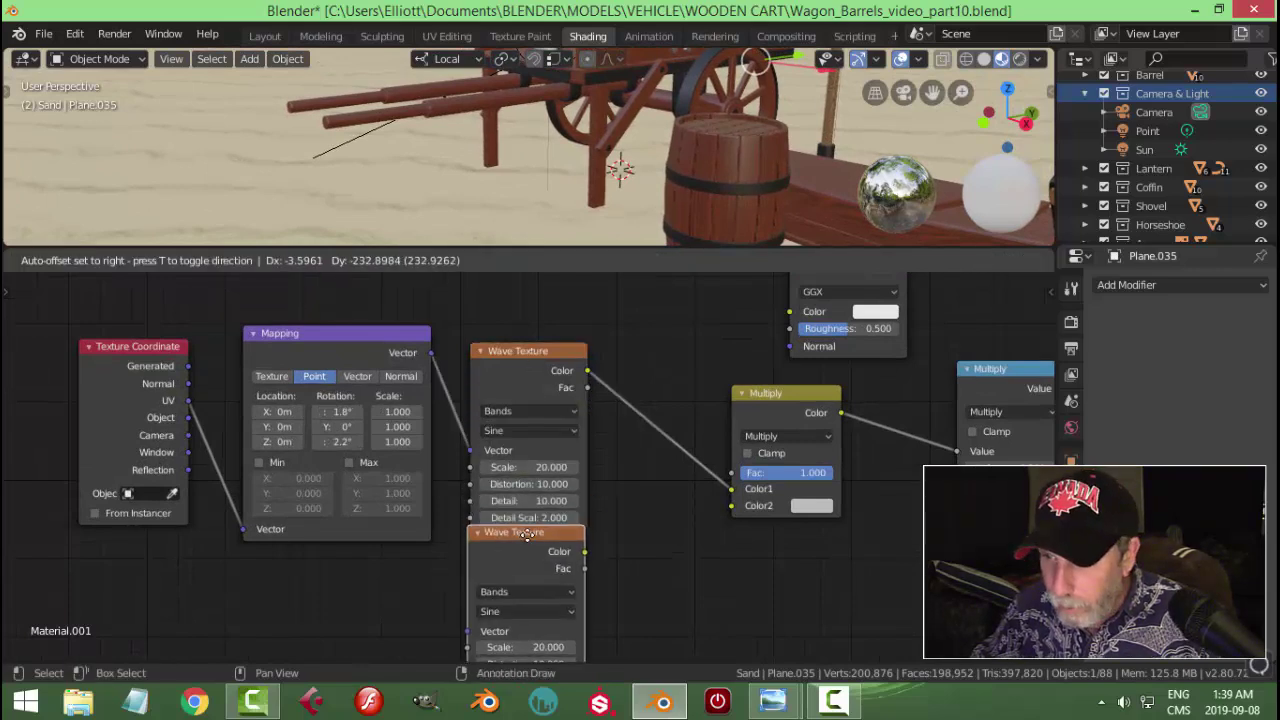
pyautogui.click(532, 550)
pyautogui.scroll(-2, 638, 566)
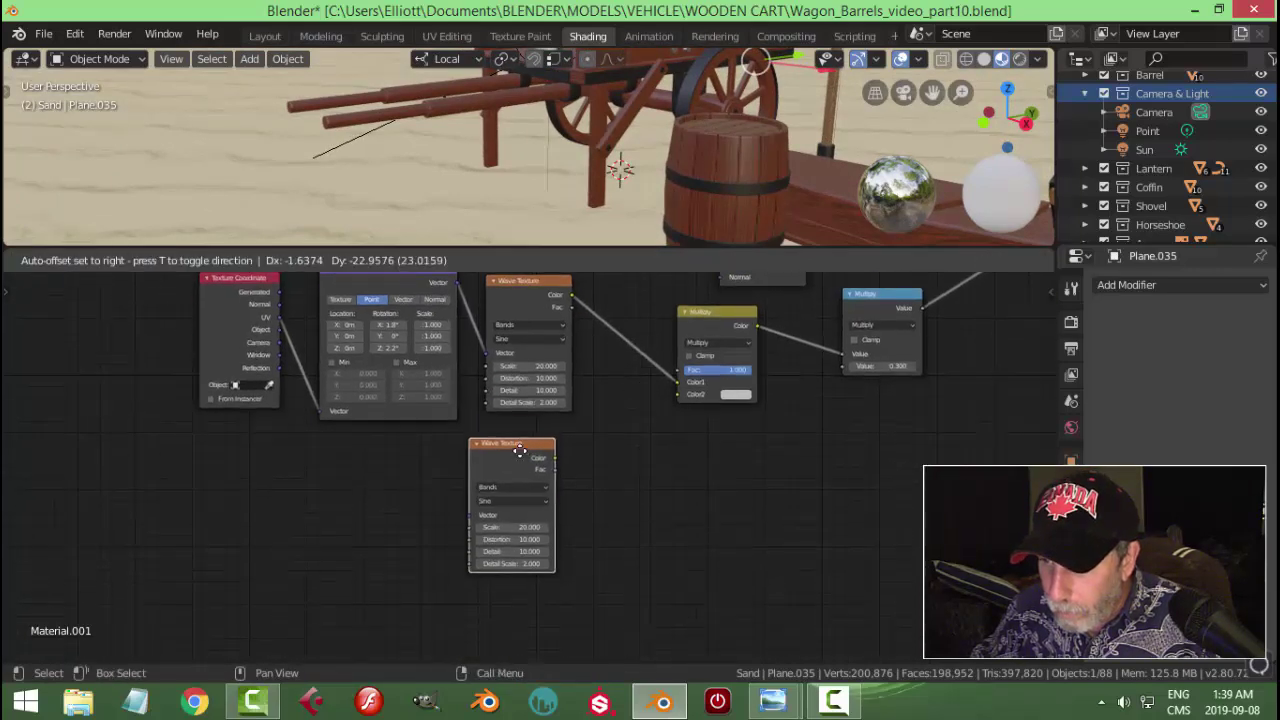
pyautogui.hotkey('shift', 's')
pyautogui.moveTo(545, 449)
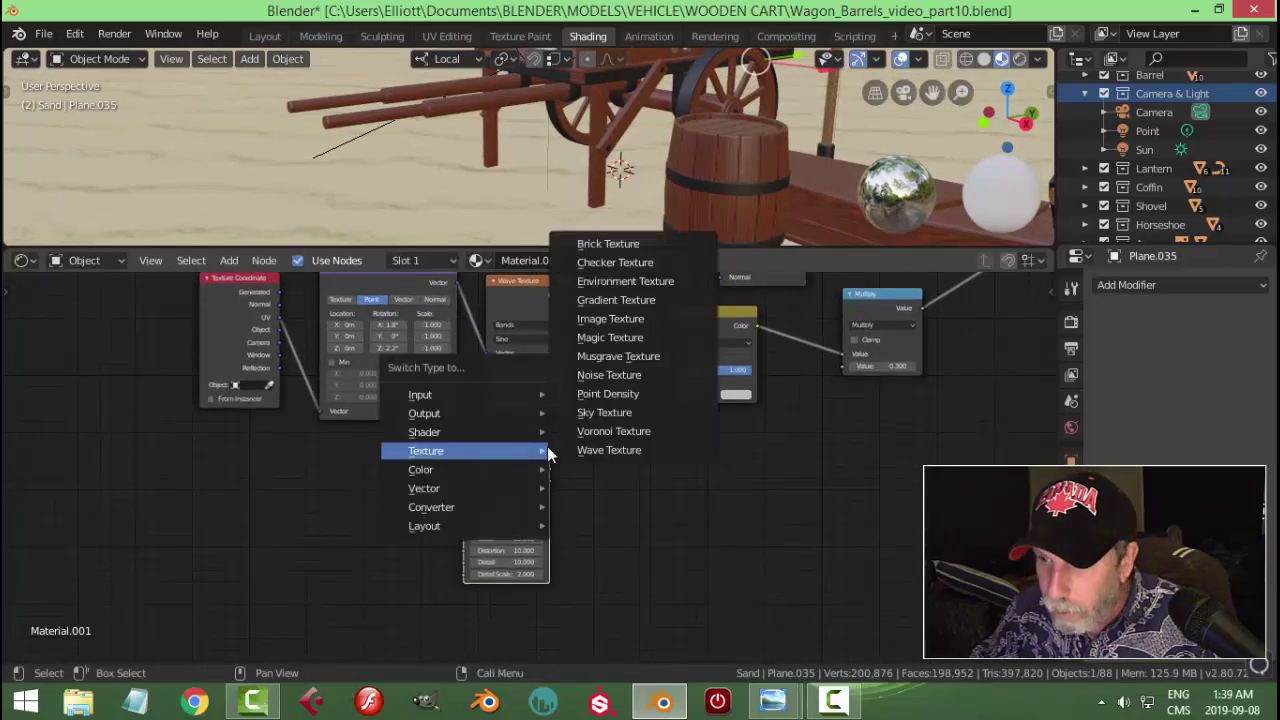
pyautogui.click(645, 376)
pyautogui.moveTo(504, 455); pyautogui.dragTo(564, 455)
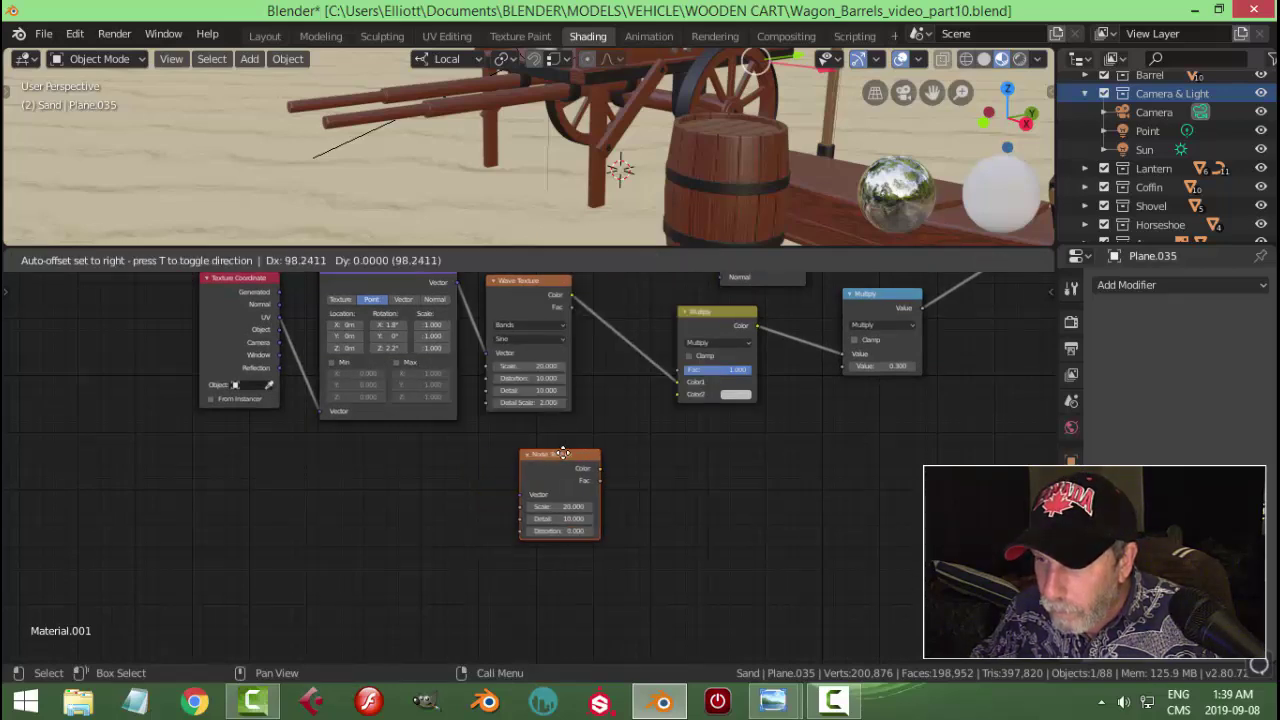
# Step: Connect the Mapping node's Vector output to the Noise Texture's Vector input
pyautogui.scroll(-3, 443, 474)
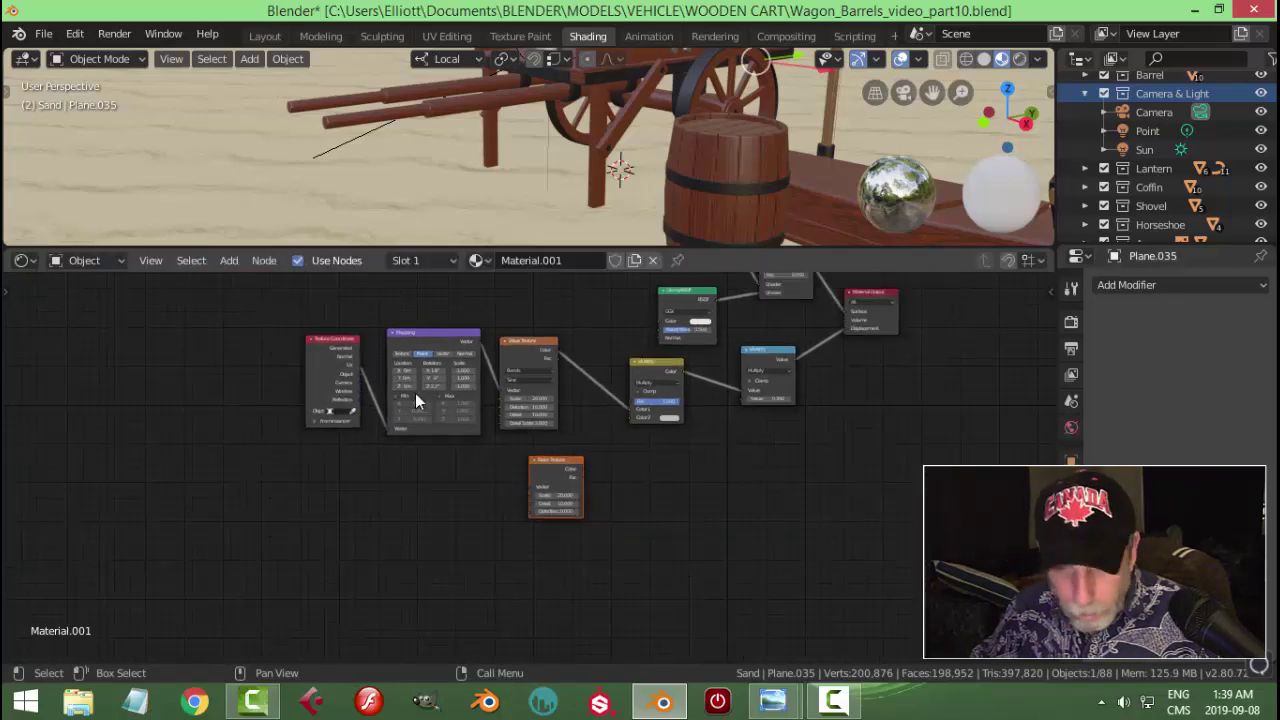
pyautogui.moveTo(258, 312); pyautogui.dragTo(363, 411)
pyautogui.moveTo(403, 343); pyautogui.dragTo(444, 490)
pyautogui.scroll(2, 645, 502)
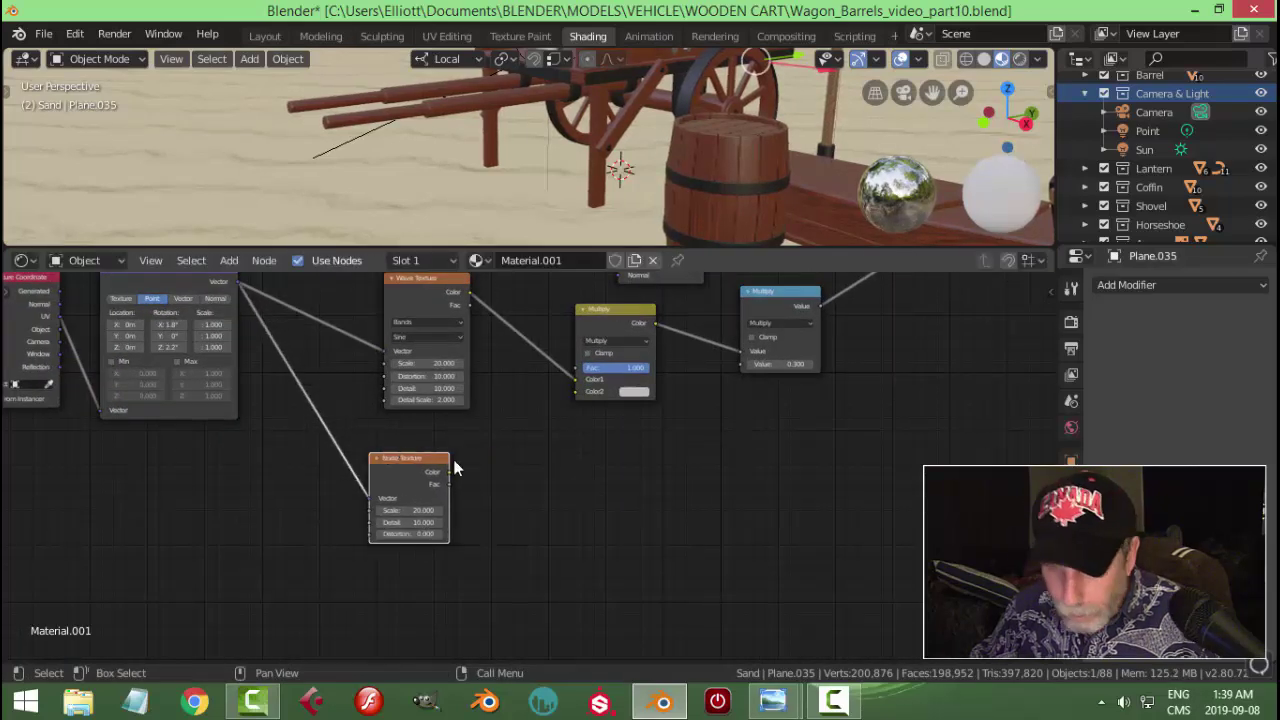
# Step: Make two copies of the Noise Texture node and turn the first copy into a Hue Saturation Value node
pyautogui.hotkey('shift', 'd')
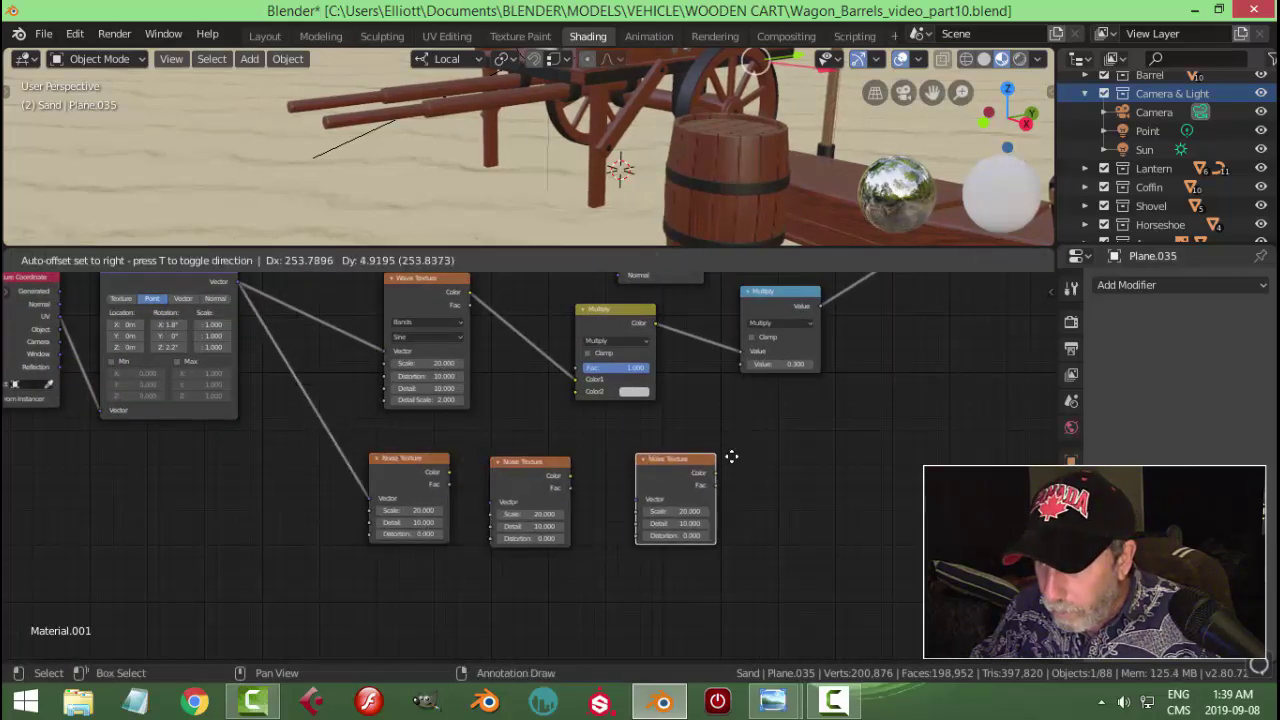
pyautogui.click(720, 458)
pyautogui.click(535, 462)
pyautogui.hotkey('shift', 's')
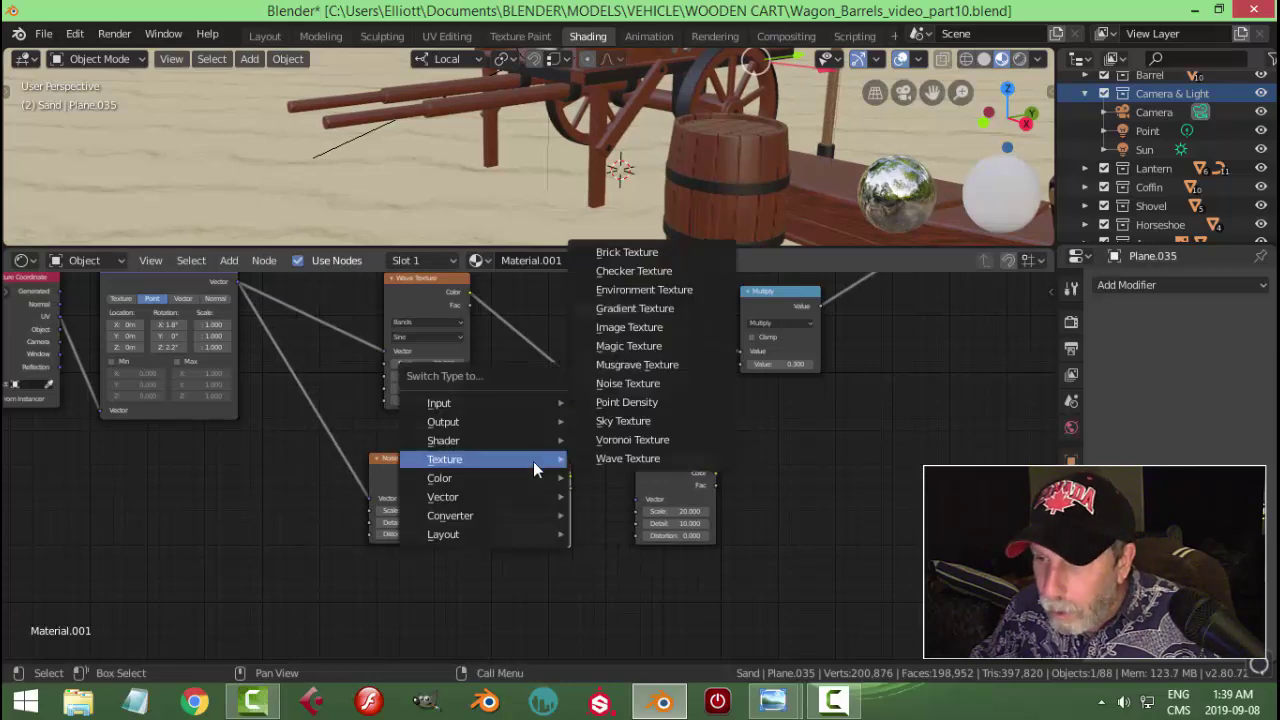
pyautogui.moveTo(513, 486)
pyautogui.click(625, 514)
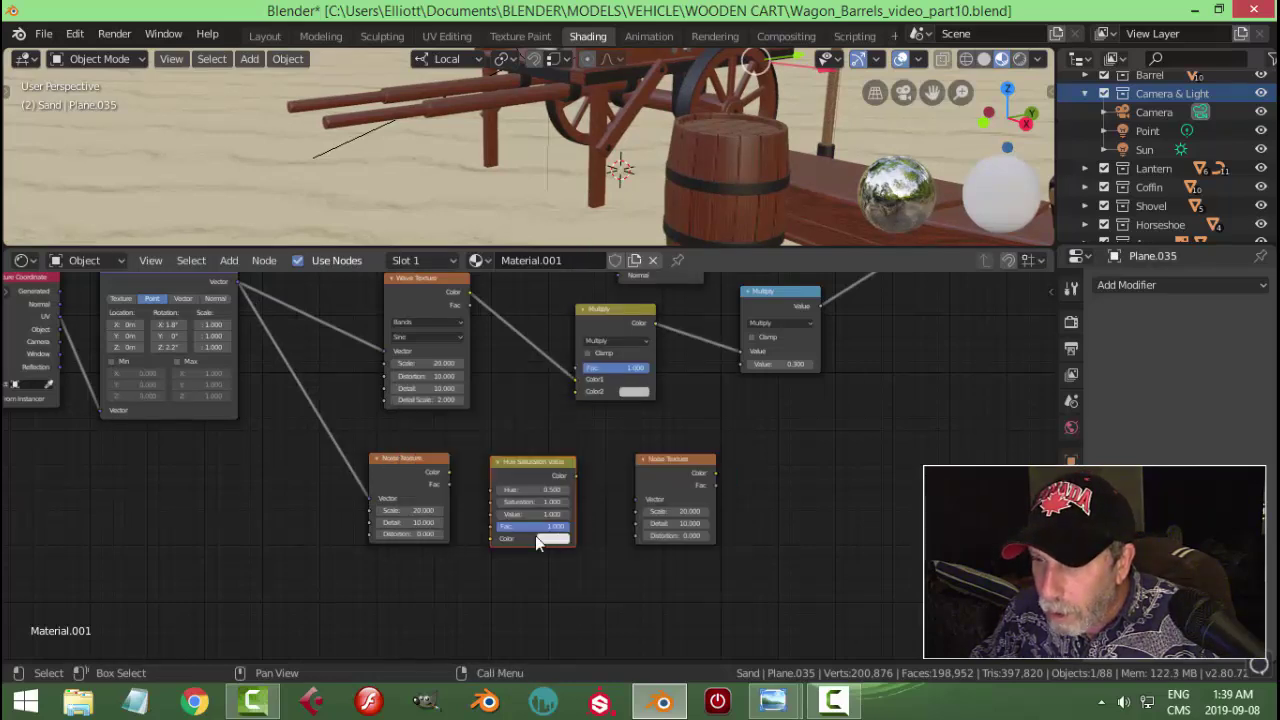
# Step: Set the Hue Saturation Value node's saturation to 0
pyautogui.scroll(3, 535, 535)
pyautogui.click(570, 519)
pyautogui.write('0')
pyautogui.press('Return')
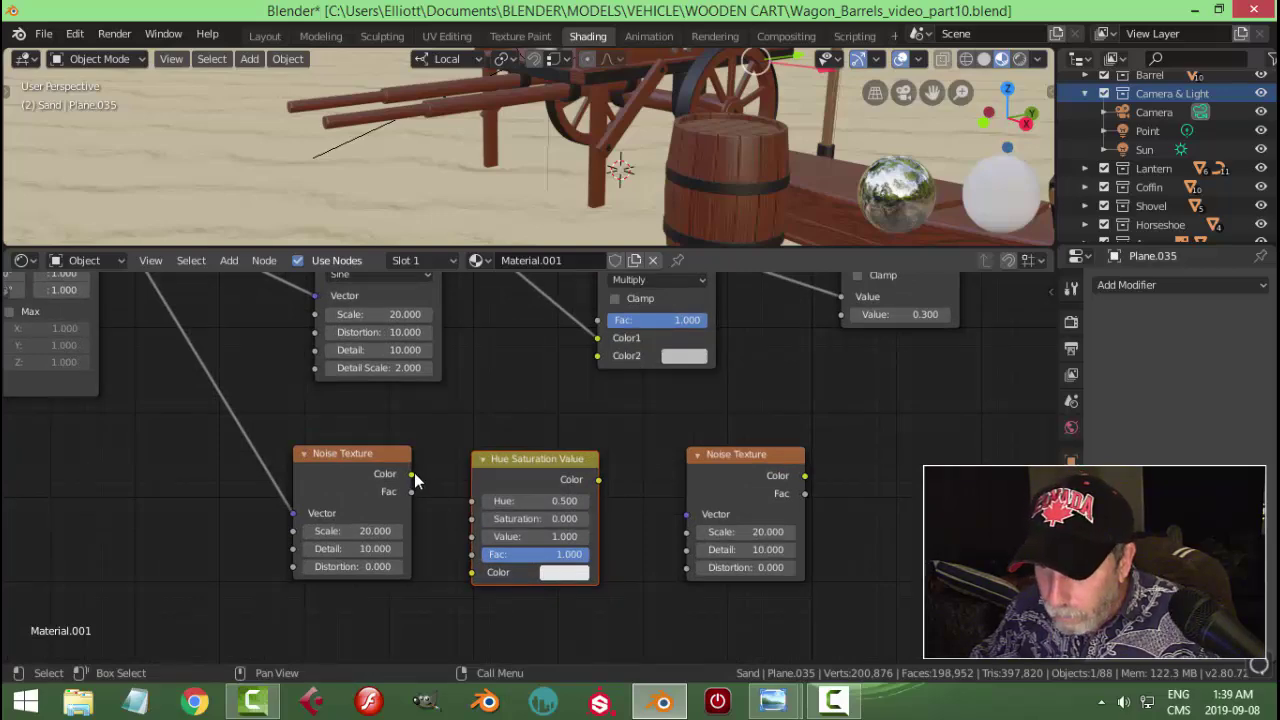
# Step: Following the Sand.jpg reference, connect the Noise Texture's Color output to the Hue Saturation Value node's Color input
pyautogui.moveTo(773, 703)
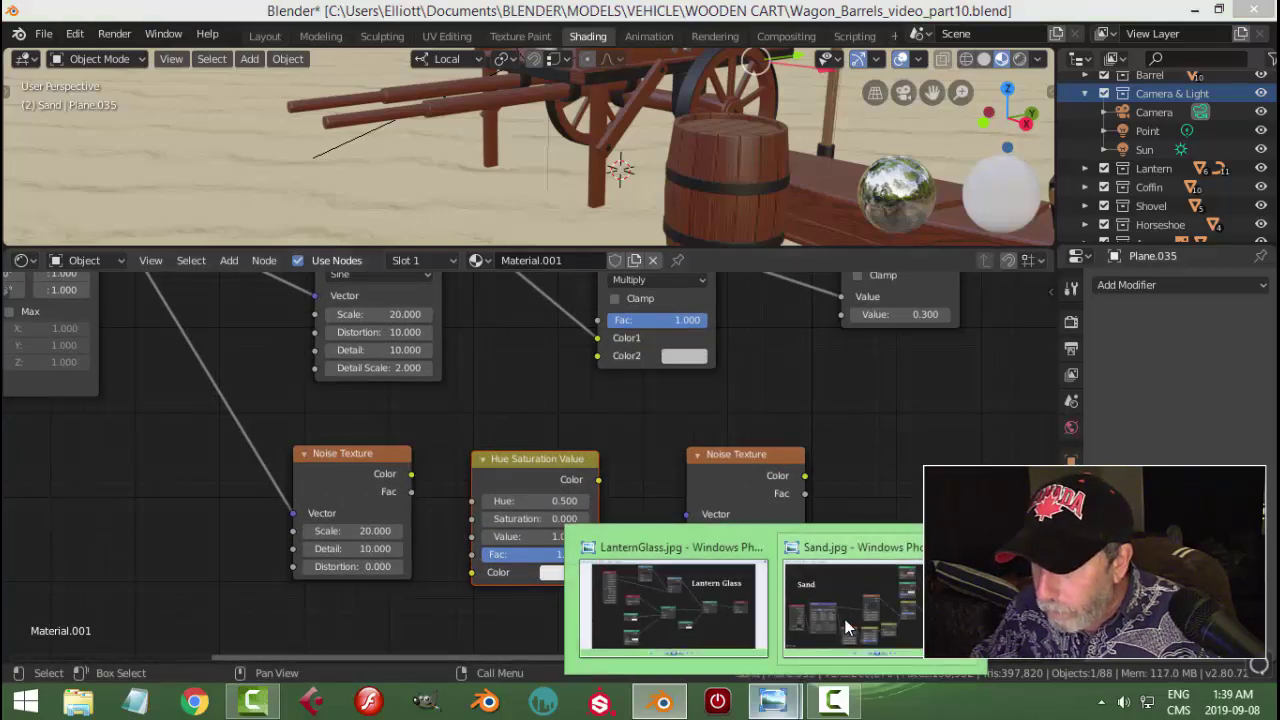
pyautogui.click(845, 620)
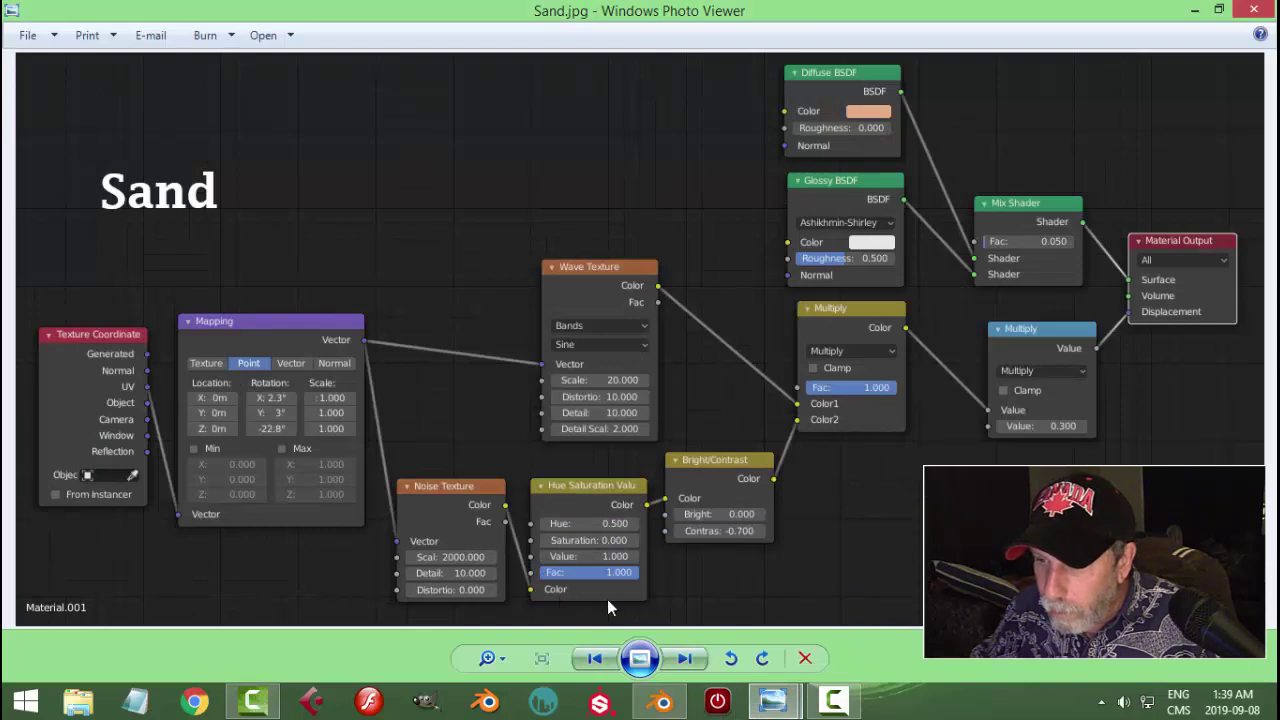
pyautogui.click(661, 703)
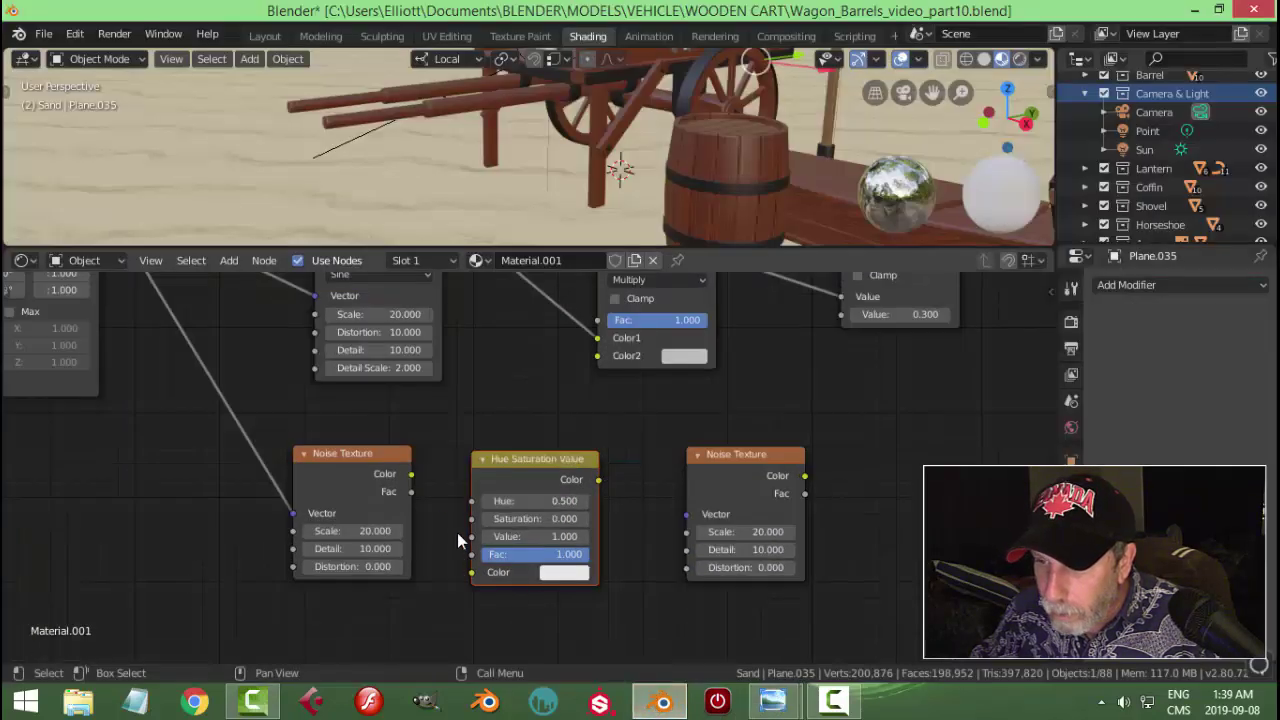
pyautogui.moveTo(418, 489); pyautogui.dragTo(474, 572)
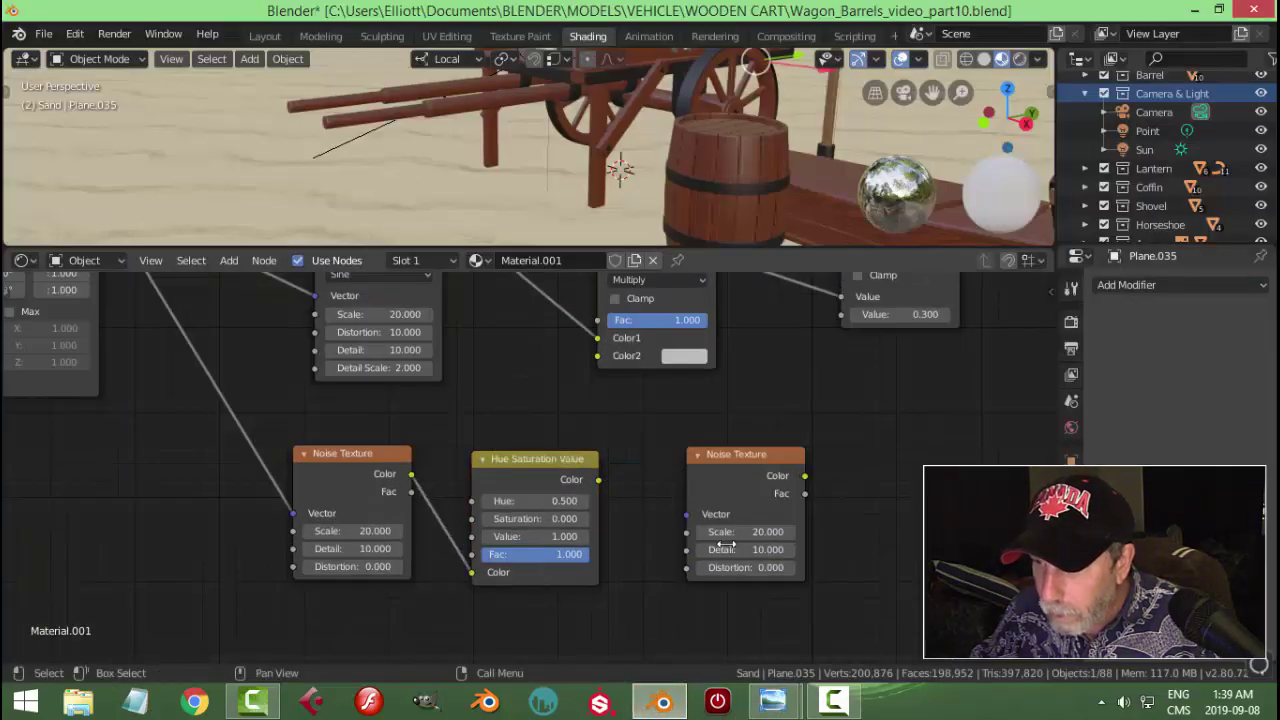
# Step: Turn the remaining Noise Texture copy into a Bright/Contrast node and feed its Color input from the Hue Saturation Value node
pyautogui.click(738, 452)
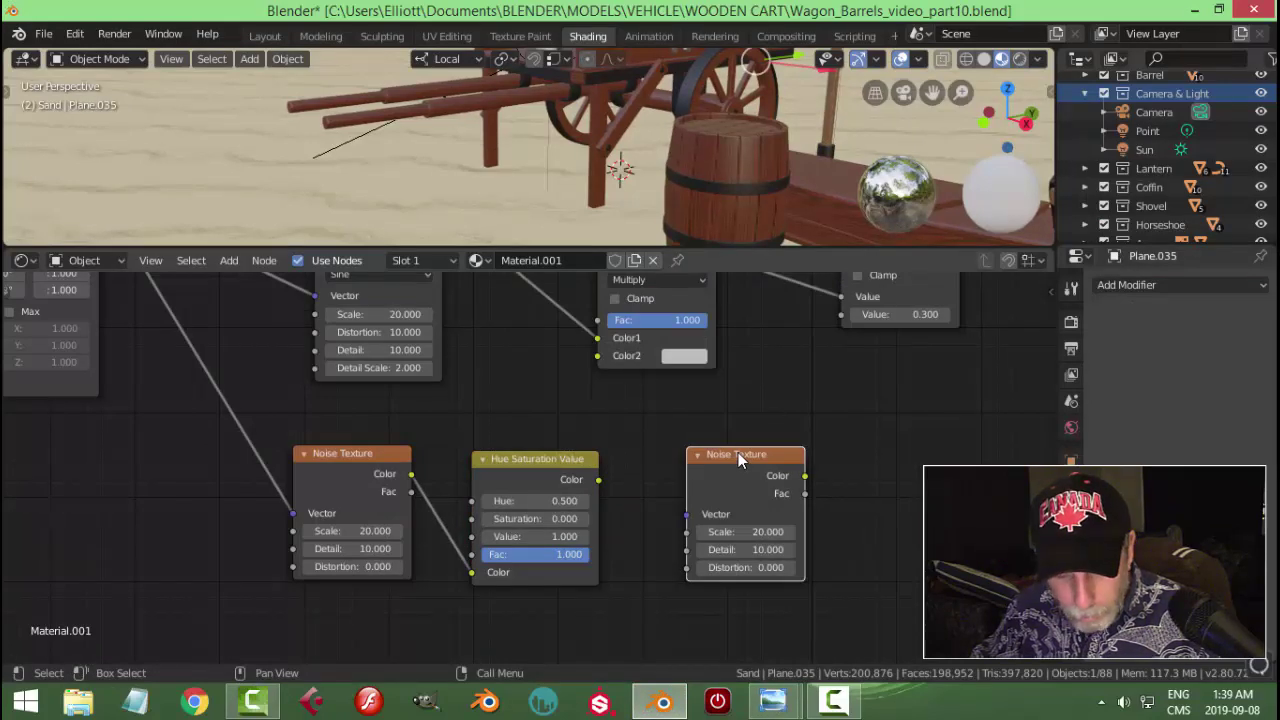
pyautogui.hotkey('shift', 's')
pyautogui.moveTo(738, 458)
pyautogui.click(833, 452)
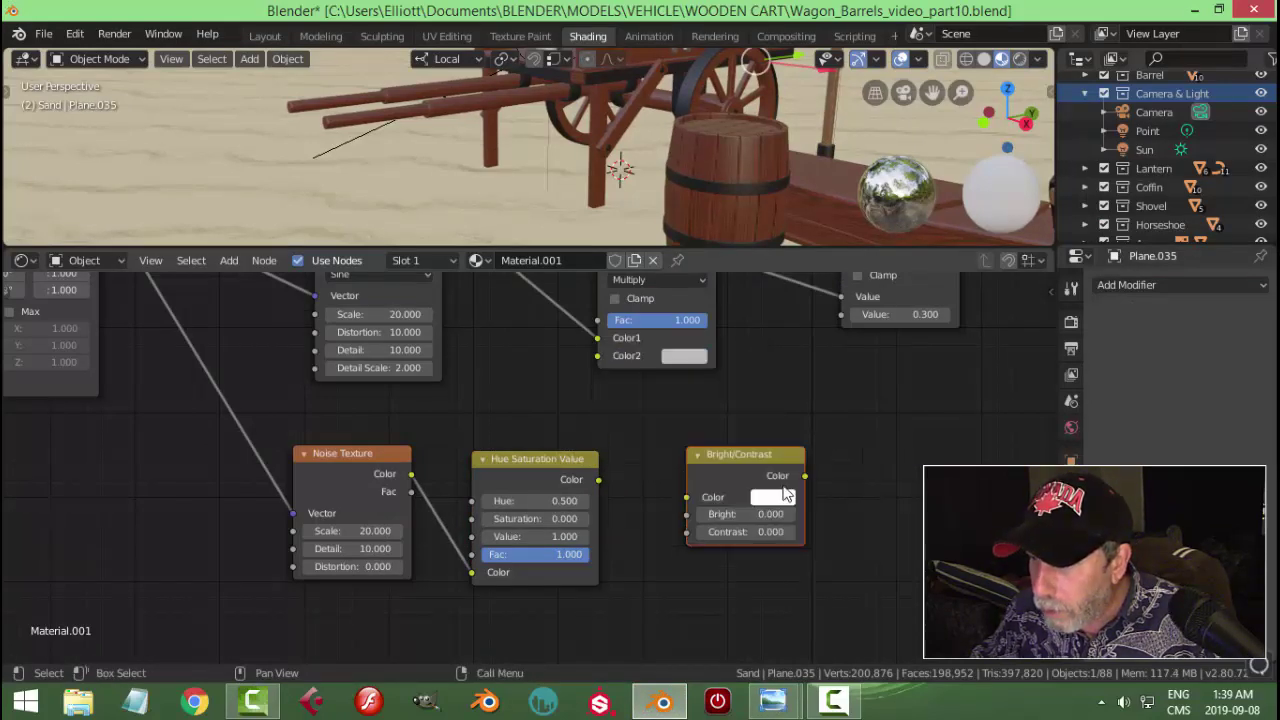
pyautogui.moveTo(734, 455); pyautogui.dragTo(710, 450)
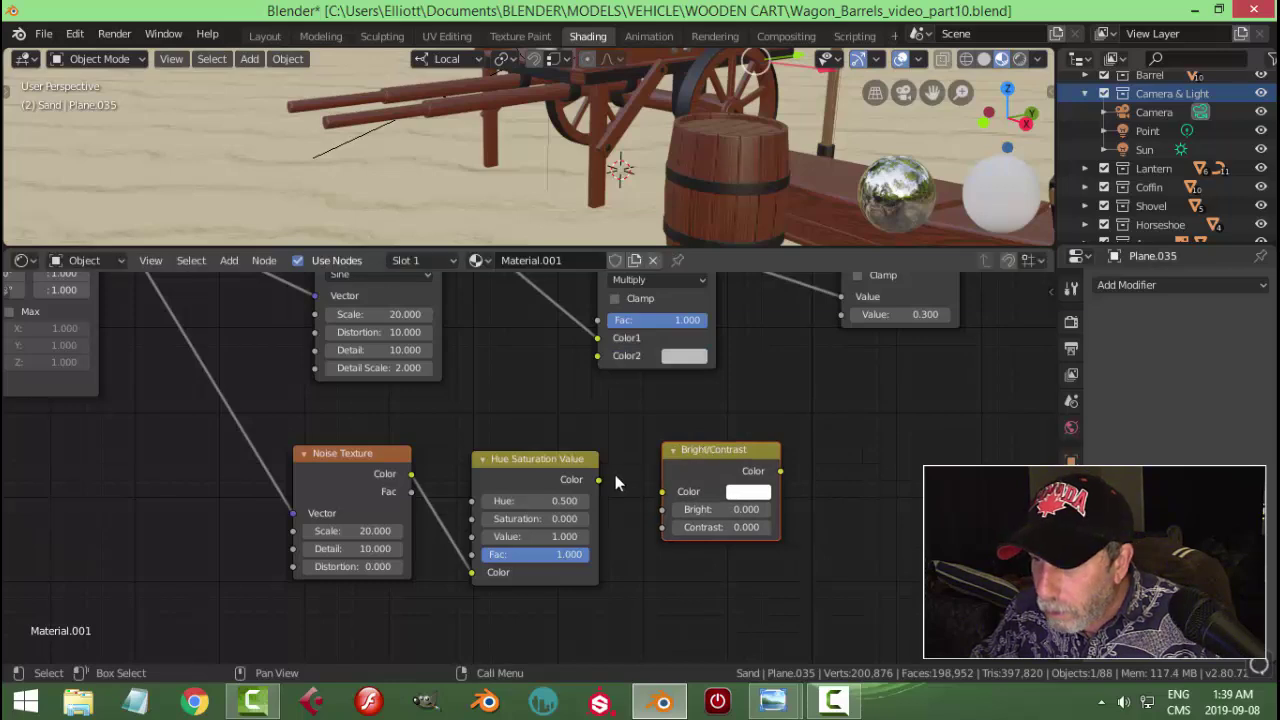
pyautogui.moveTo(598, 480); pyautogui.dragTo(660, 493)
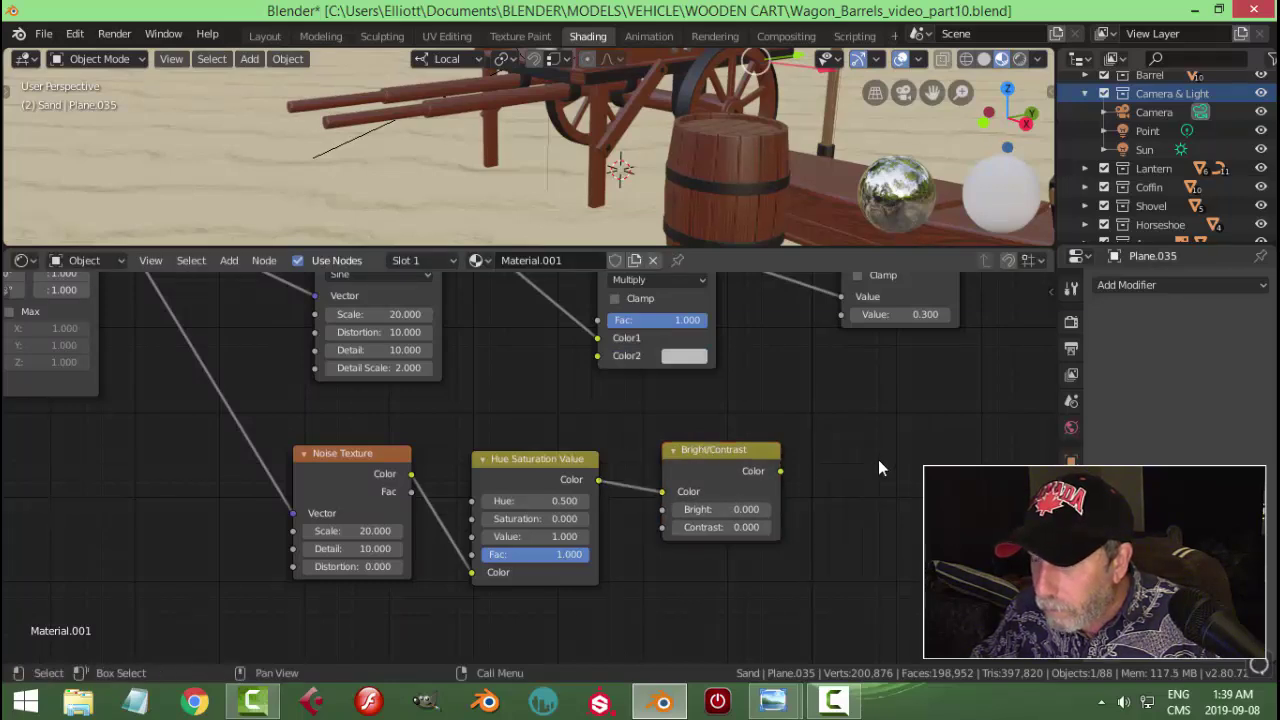
# Step: Set the Bright/Contrast node's contrast to -0.7
pyautogui.scroll(-2, 878, 459)
pyautogui.click(680, 514)
pyautogui.write('0.0')
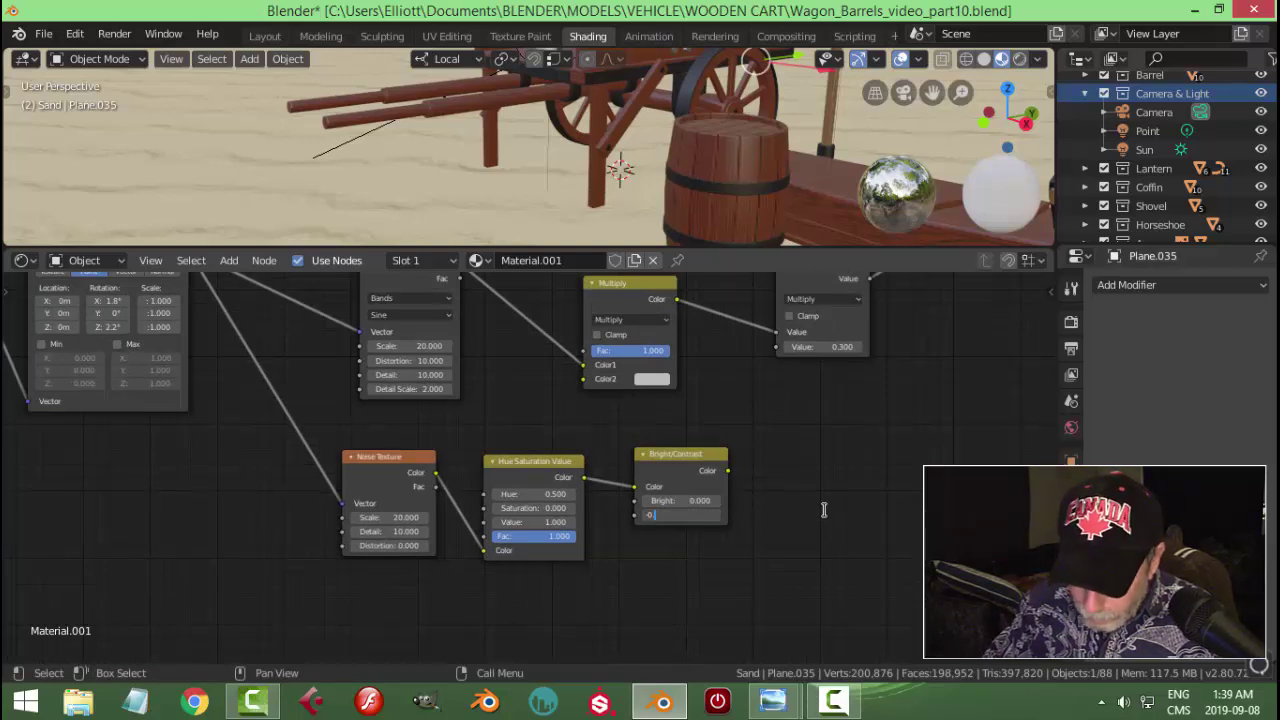
pyautogui.press('Return')
# Step: Check the Sand.jpg layout, then move the color Multiply node nearer the math Multiply node and the noise branch nearer the Mapping node
pyautogui.moveTo(772, 703)
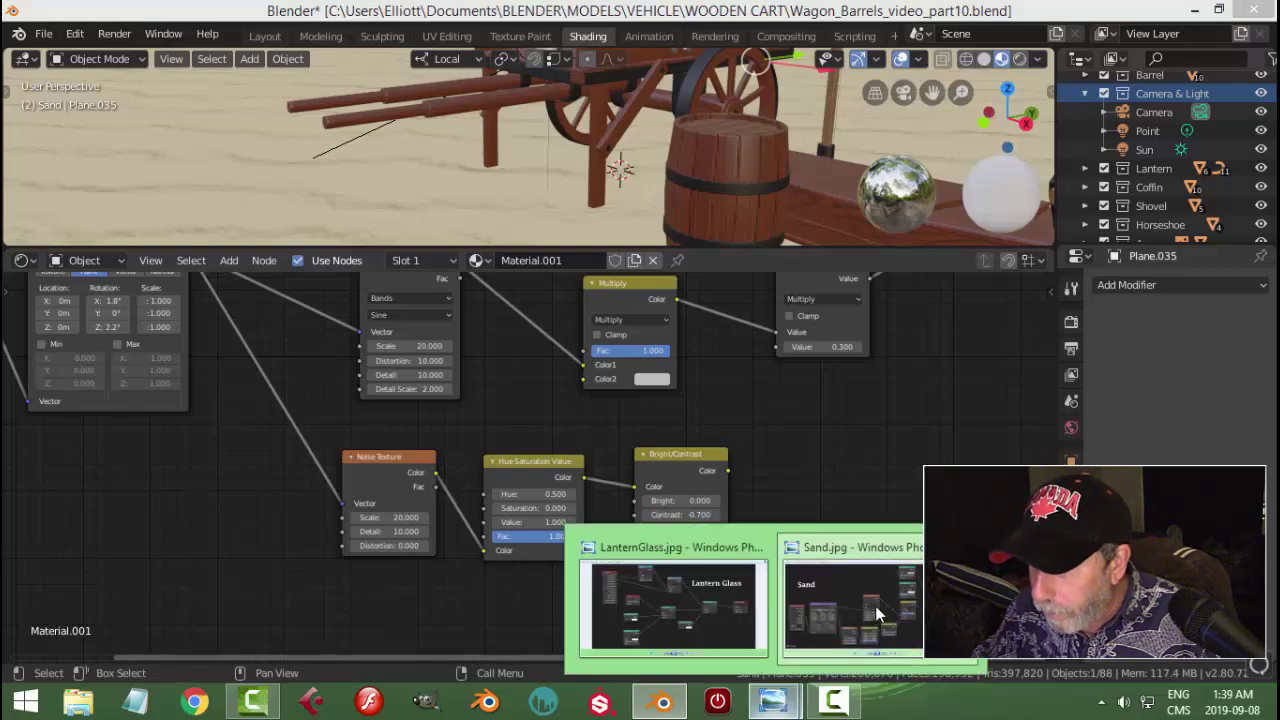
pyautogui.click(876, 613)
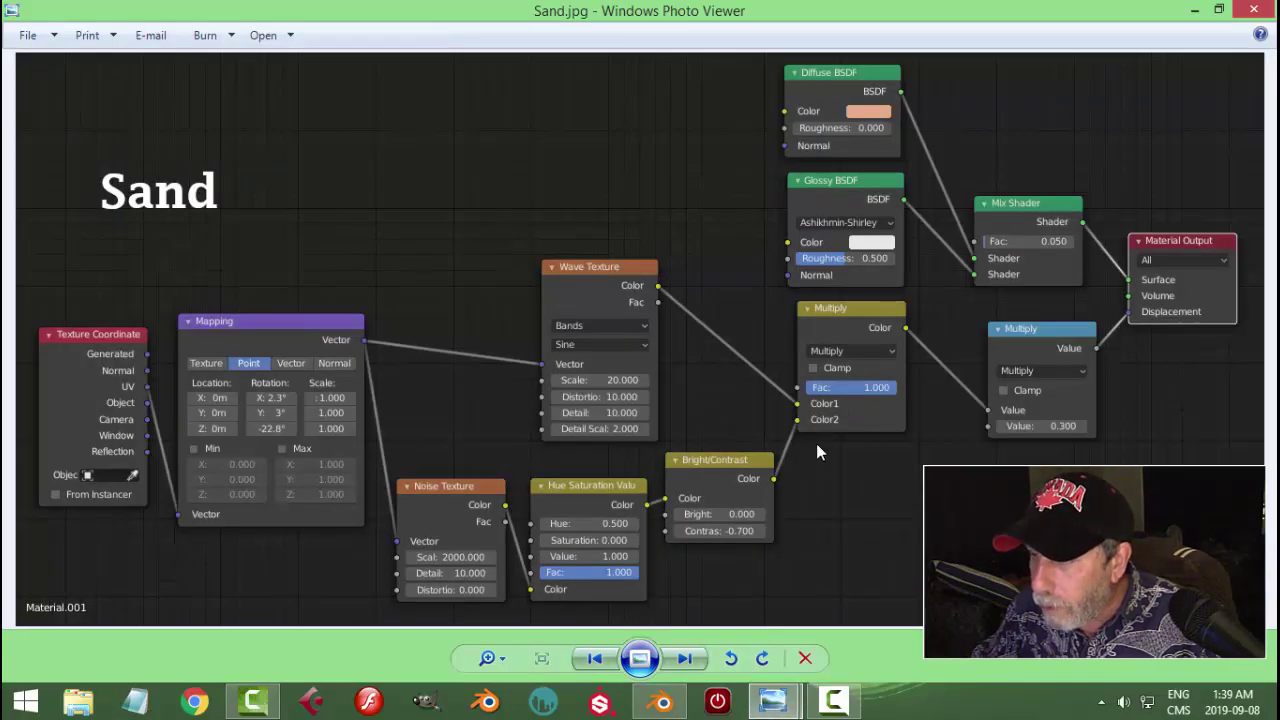
pyautogui.click(663, 703)
pyautogui.scroll(2, 771, 432)
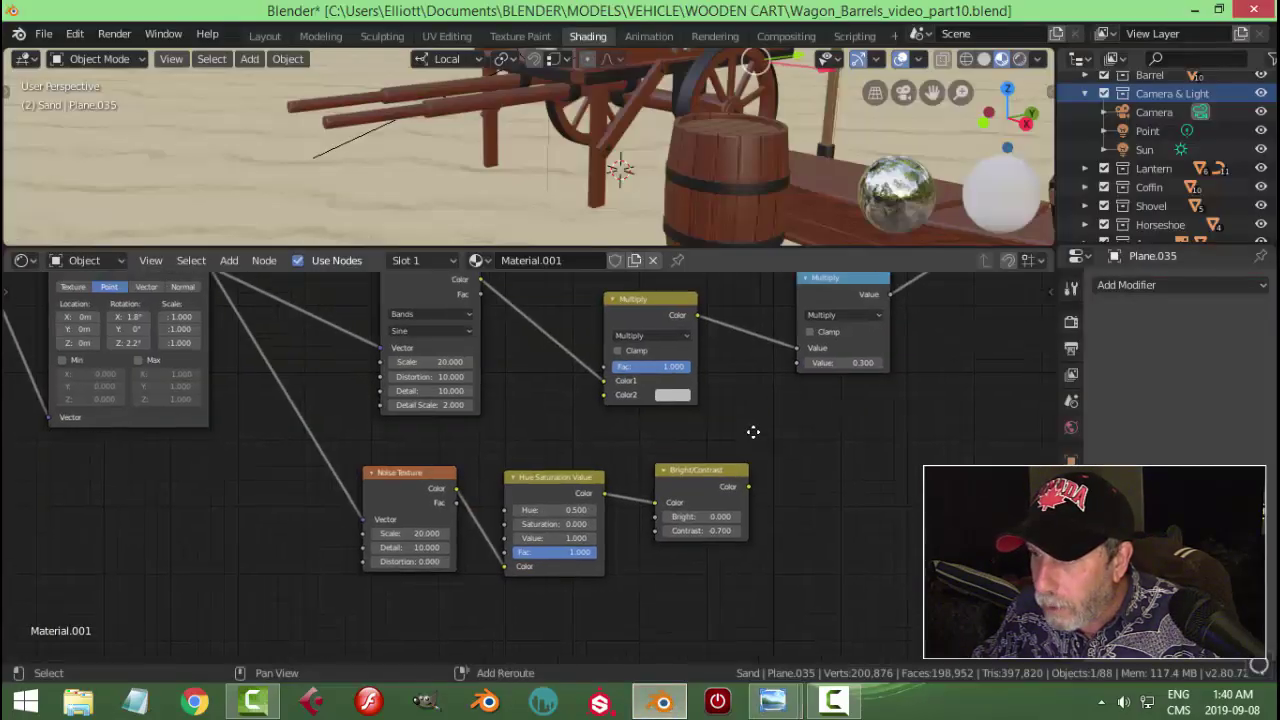
pyautogui.scroll(-1, 785, 440)
pyautogui.moveTo(710, 424); pyautogui.dragTo(756, 425)
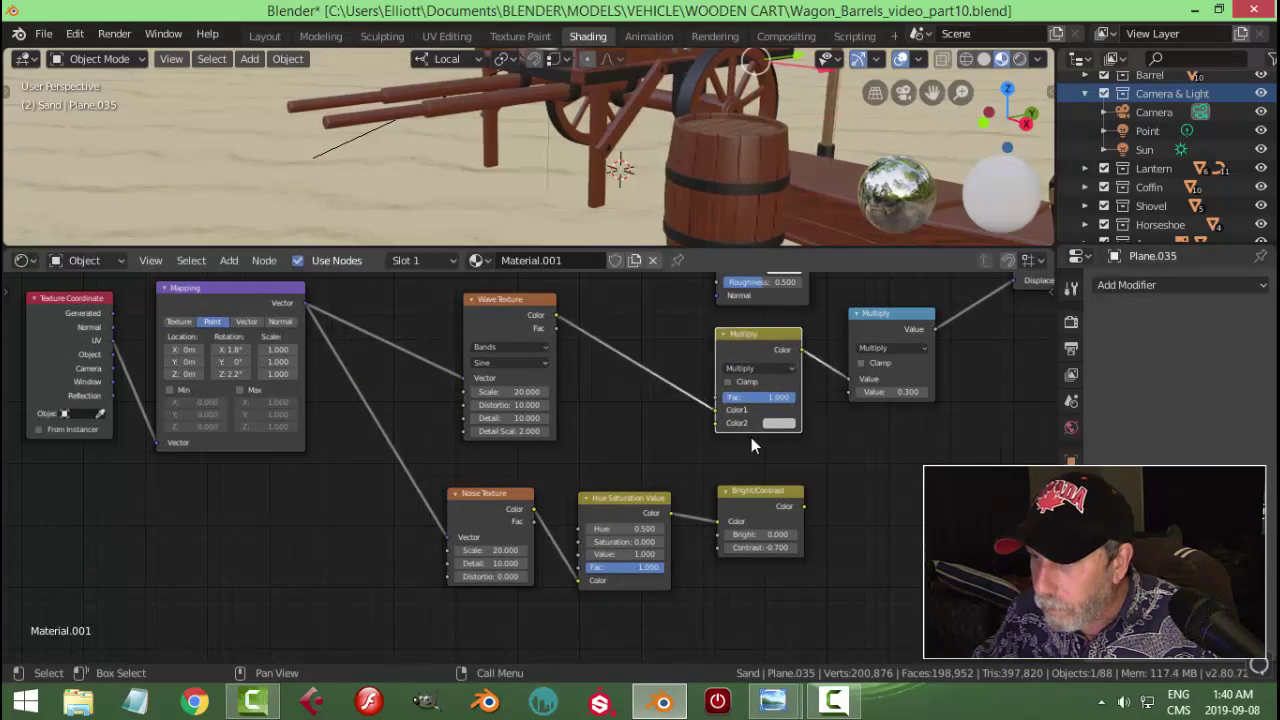
pyautogui.moveTo(868, 576); pyautogui.dragTo(406, 510)
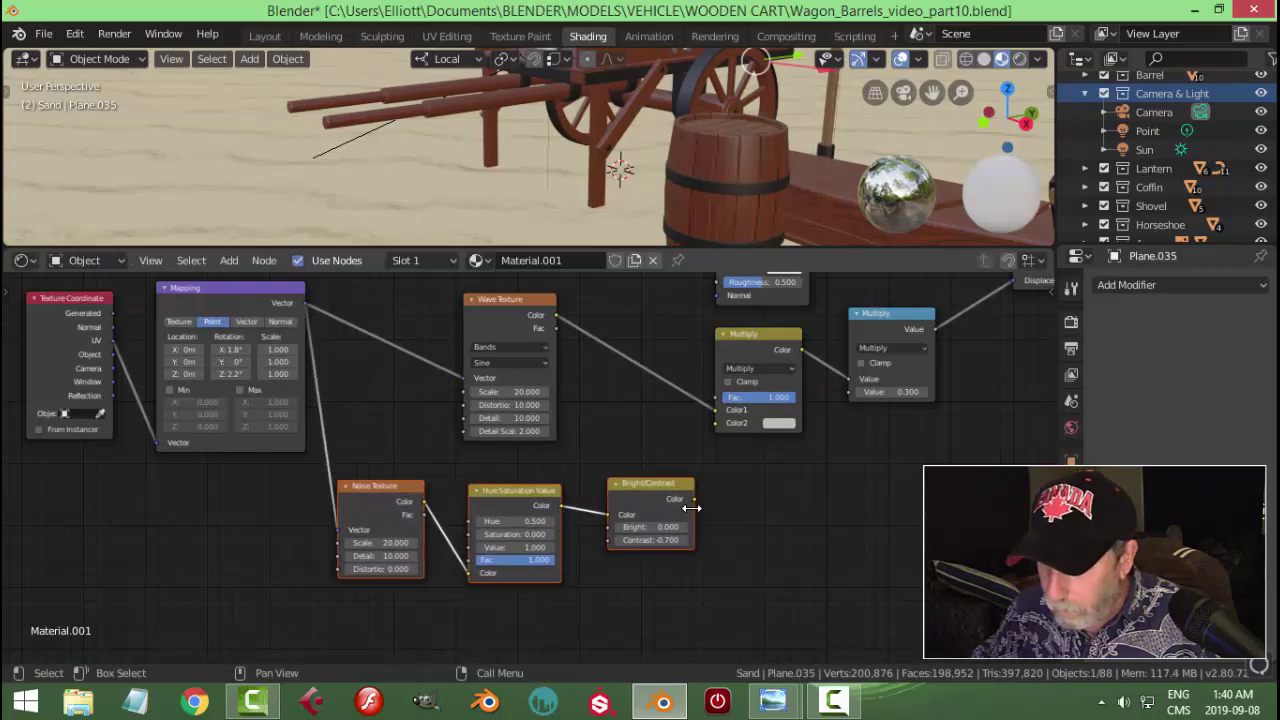
# Step: Connect the Bright/Contrast node's Color output to the color Multiply node's Color2 input, and enlarge the 3D viewport above the node editor
pyautogui.moveTo(697, 491); pyautogui.dragTo(714, 424)
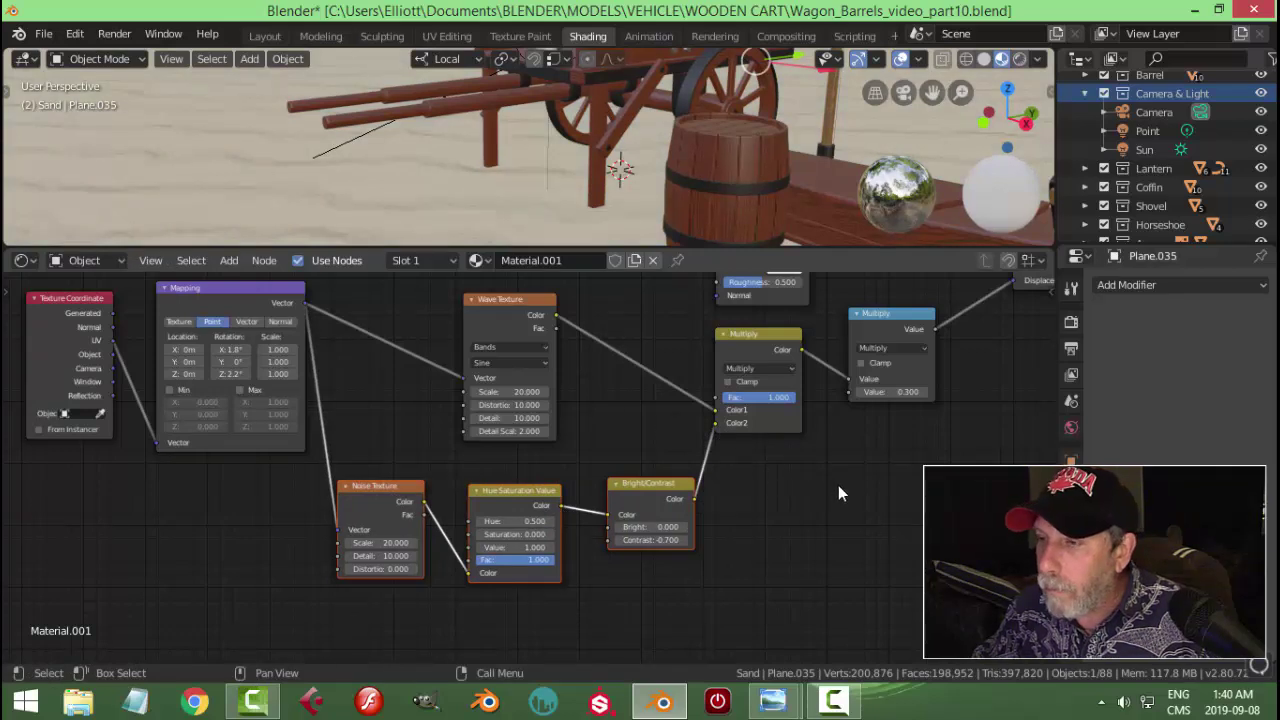
pyautogui.scroll(-1, 840, 490)
pyautogui.keyDown('shift'); pyautogui.moveTo(842, 483); pyautogui.dragTo(852, 525, button='middle'); pyautogui.keyUp('shift')
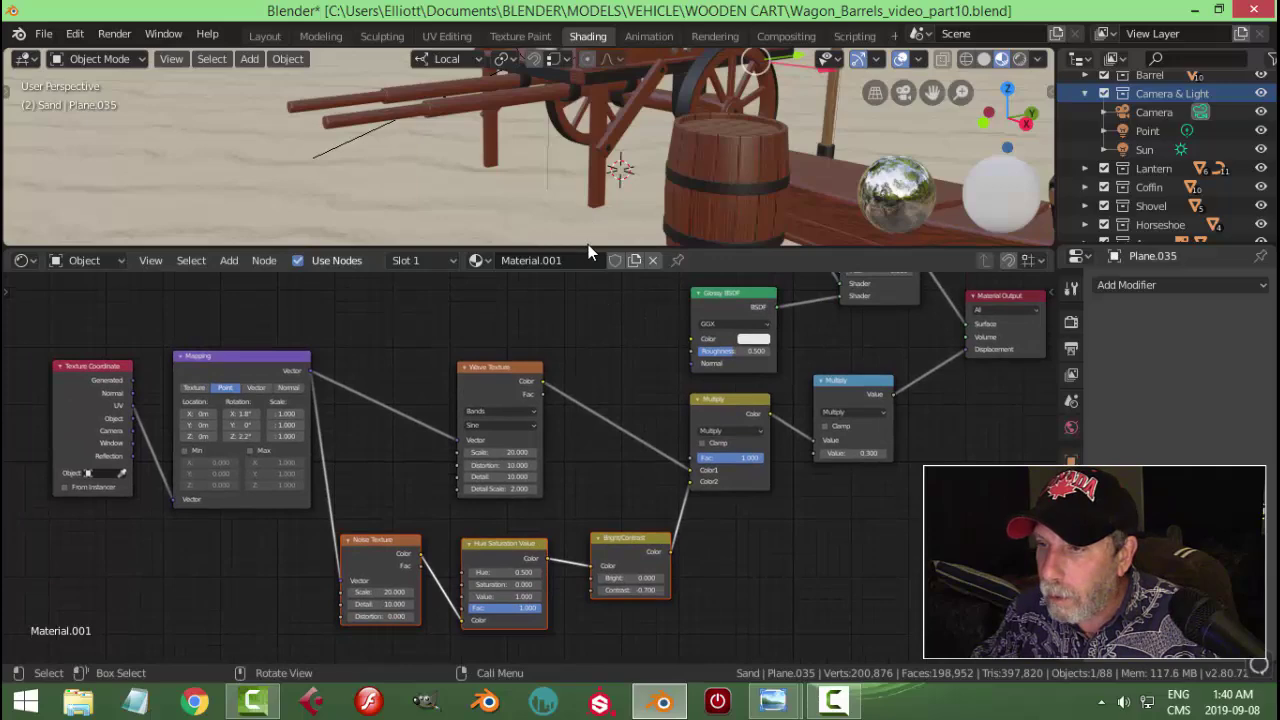
pyautogui.moveTo(588, 248); pyautogui.dragTo(578, 400)
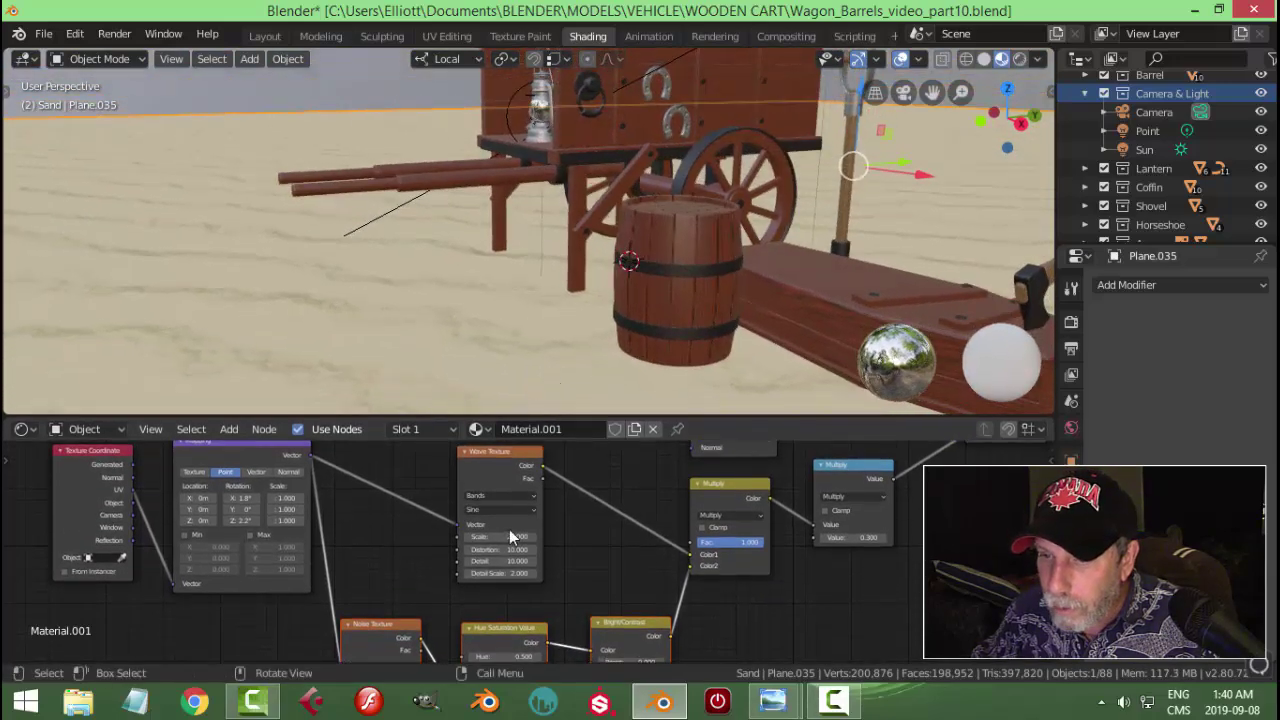
# Step: Set the Noise Texture node's scale to 1000
pyautogui.moveTo(415, 626); pyautogui.dragTo(530, 540, button='middle')
pyautogui.scroll(2, 530, 540)
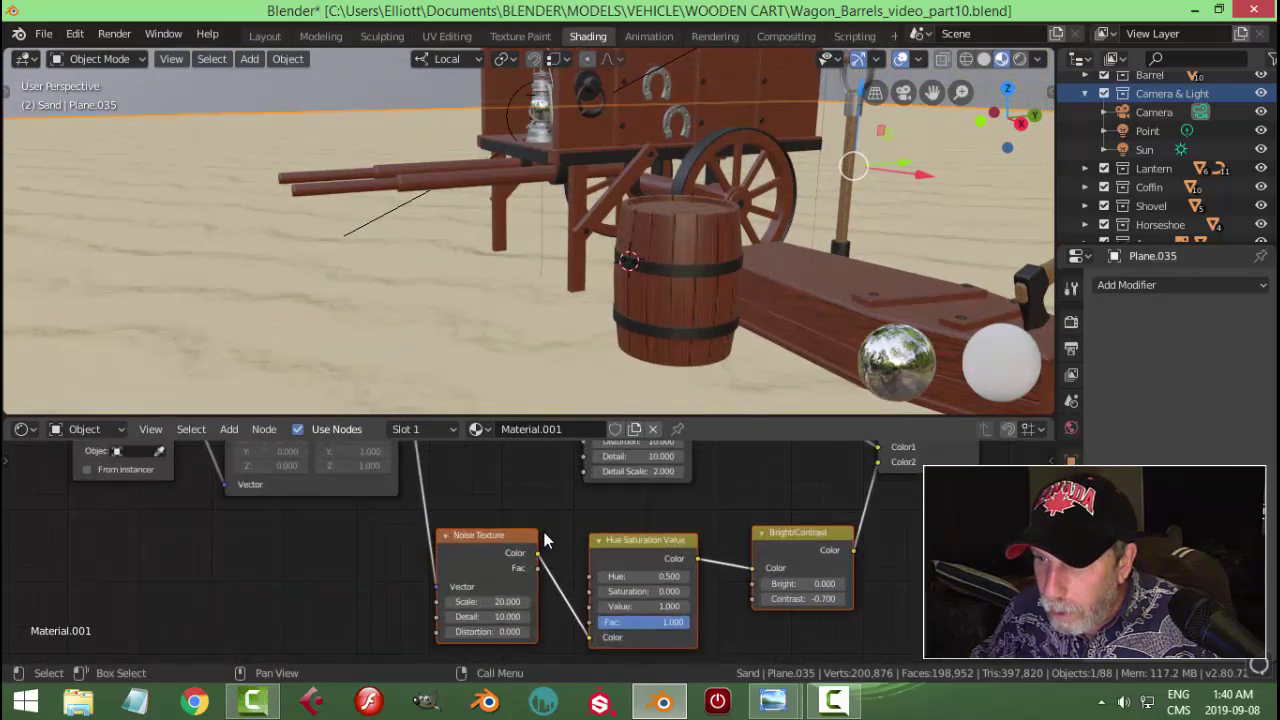
pyautogui.scroll(4, 489, 338)
pyautogui.scroll(-3, 500, 360)
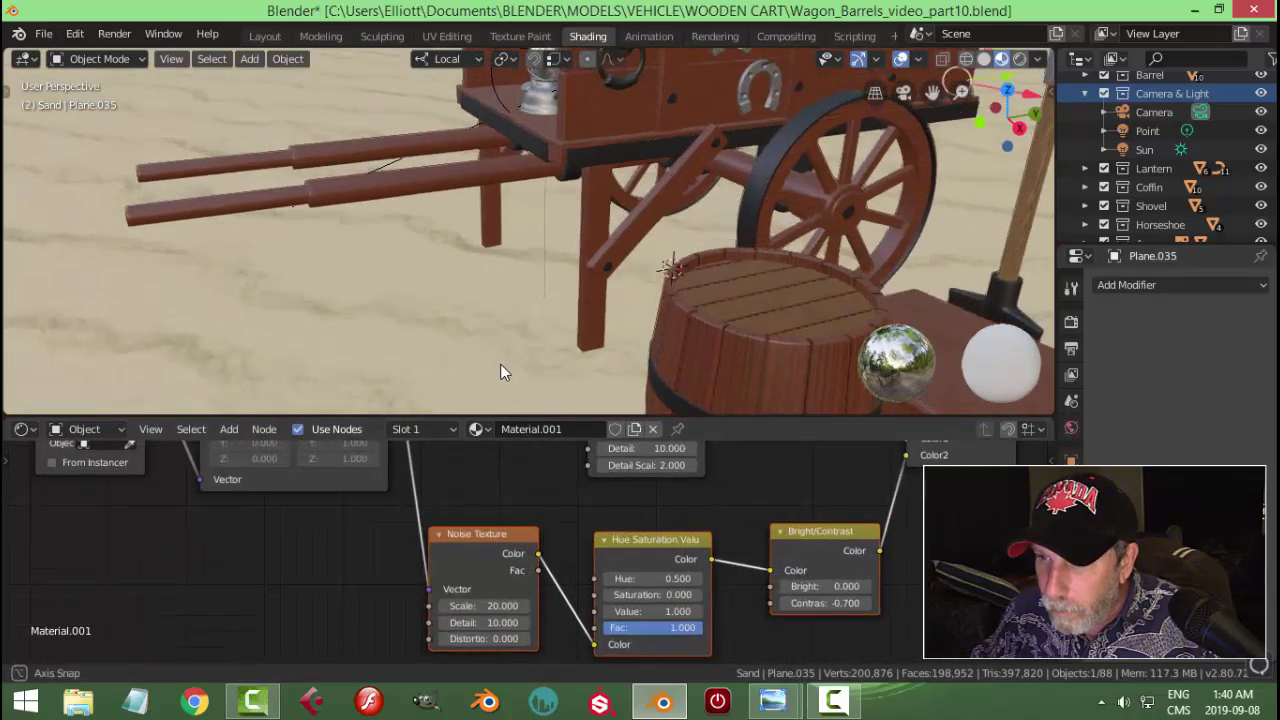
pyautogui.scroll(1, 502, 366)
pyautogui.scroll(3, 512, 348)
pyautogui.scroll(2, 528, 295)
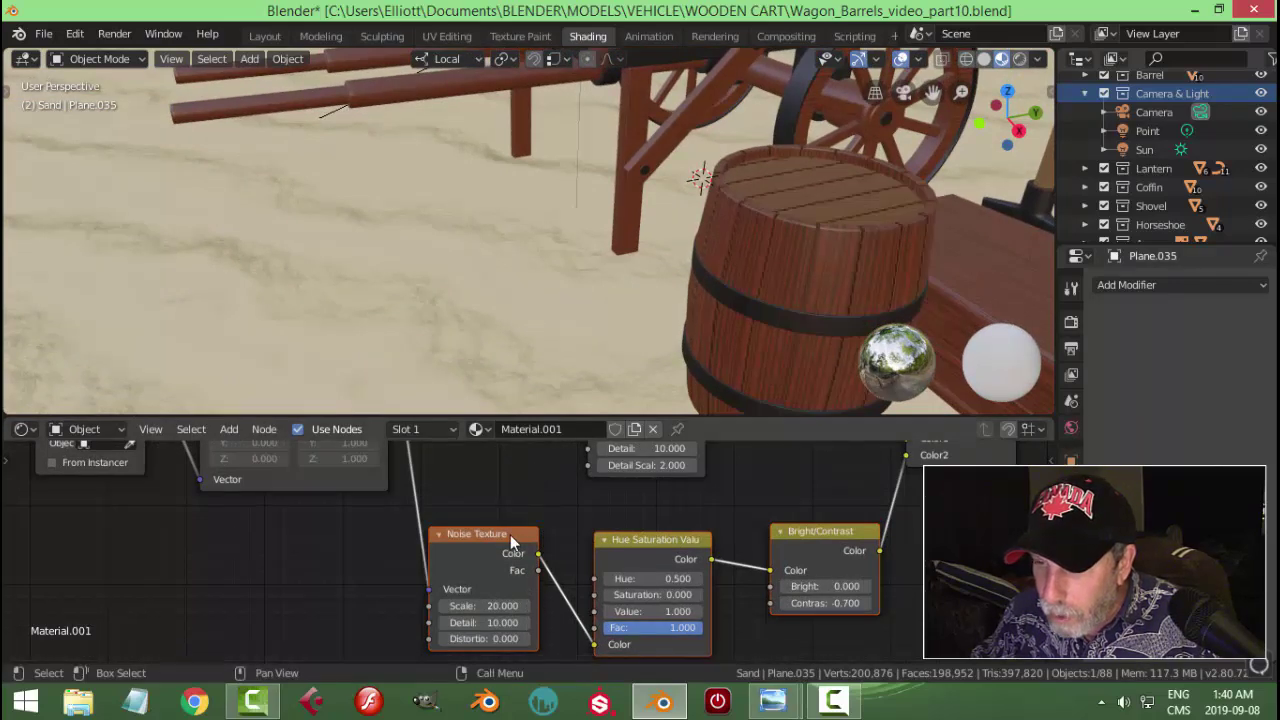
pyautogui.scroll(1, 515, 540)
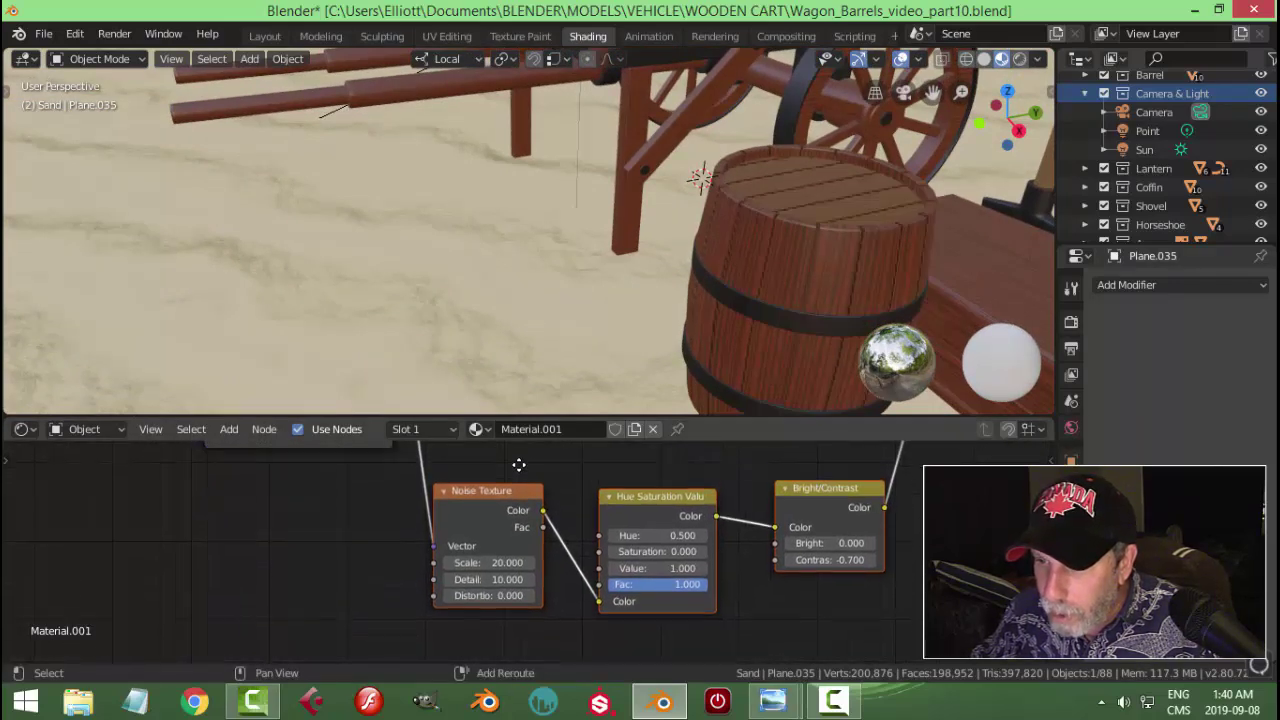
pyautogui.click(497, 569)
pyautogui.write('20.0')
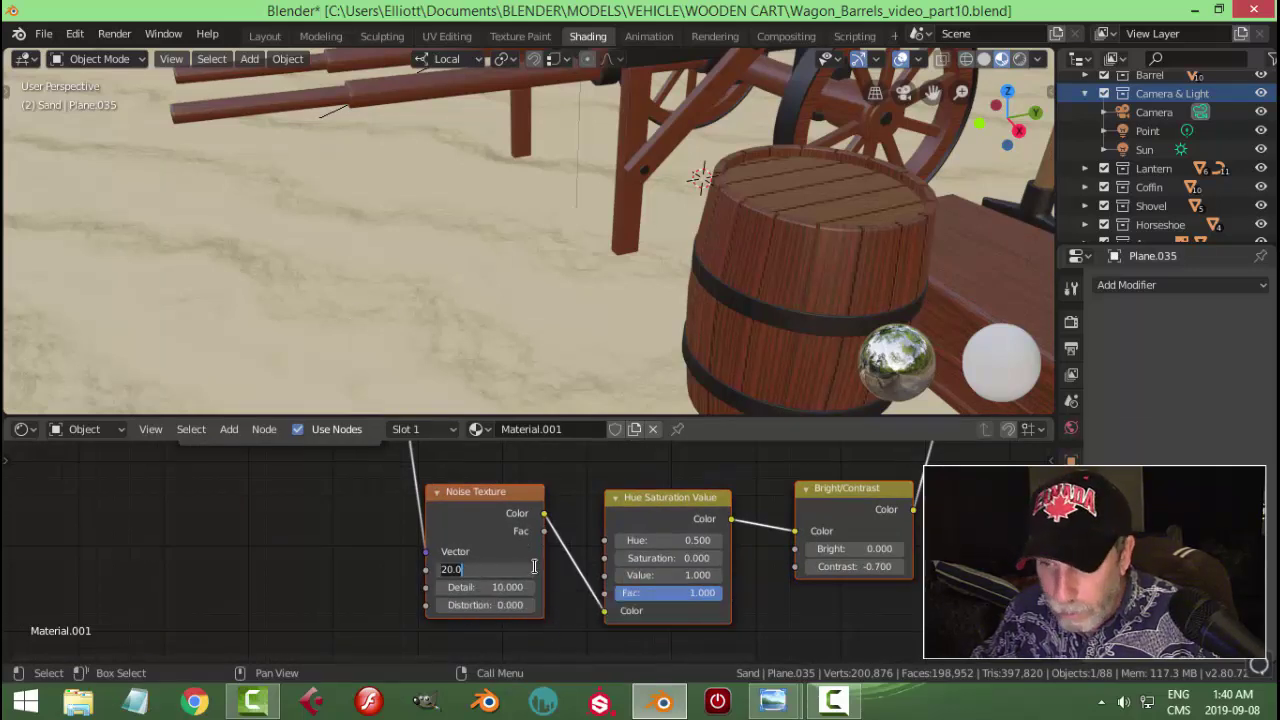
pyautogui.hotkey('ctrl', 'a')
pyautogui.write('10')
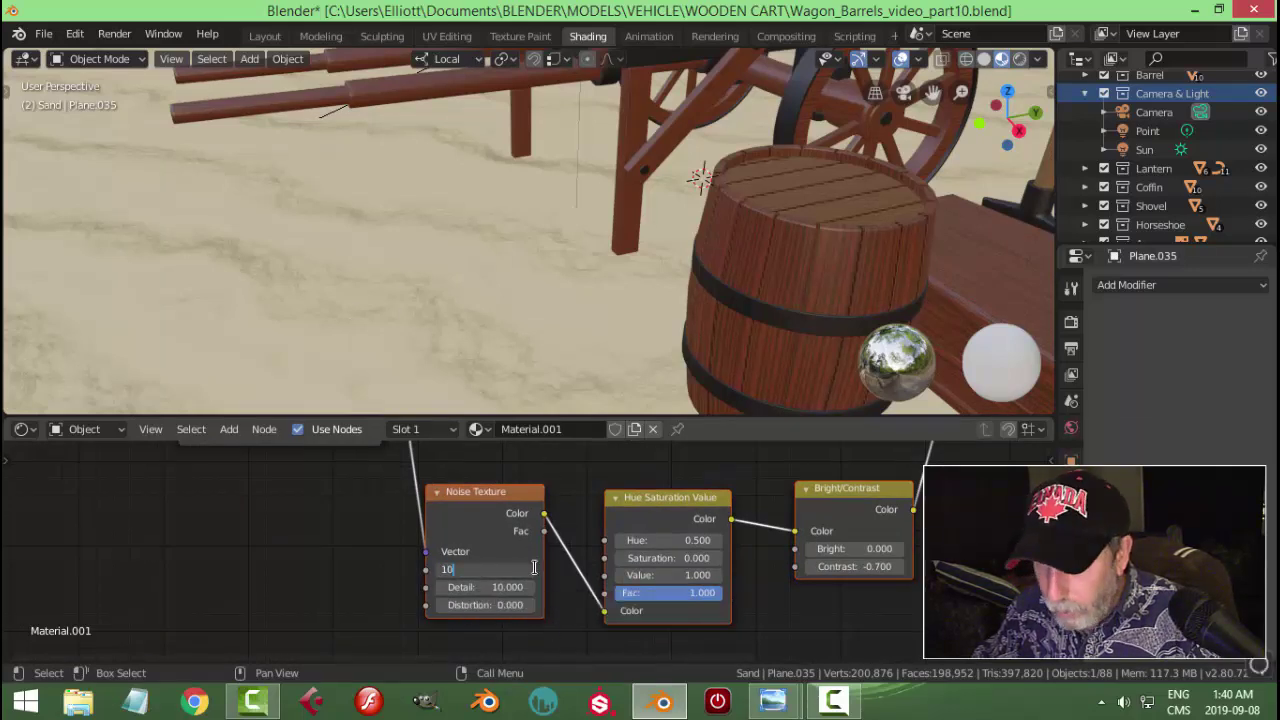
pyautogui.write('00')
pyautogui.press('Return')
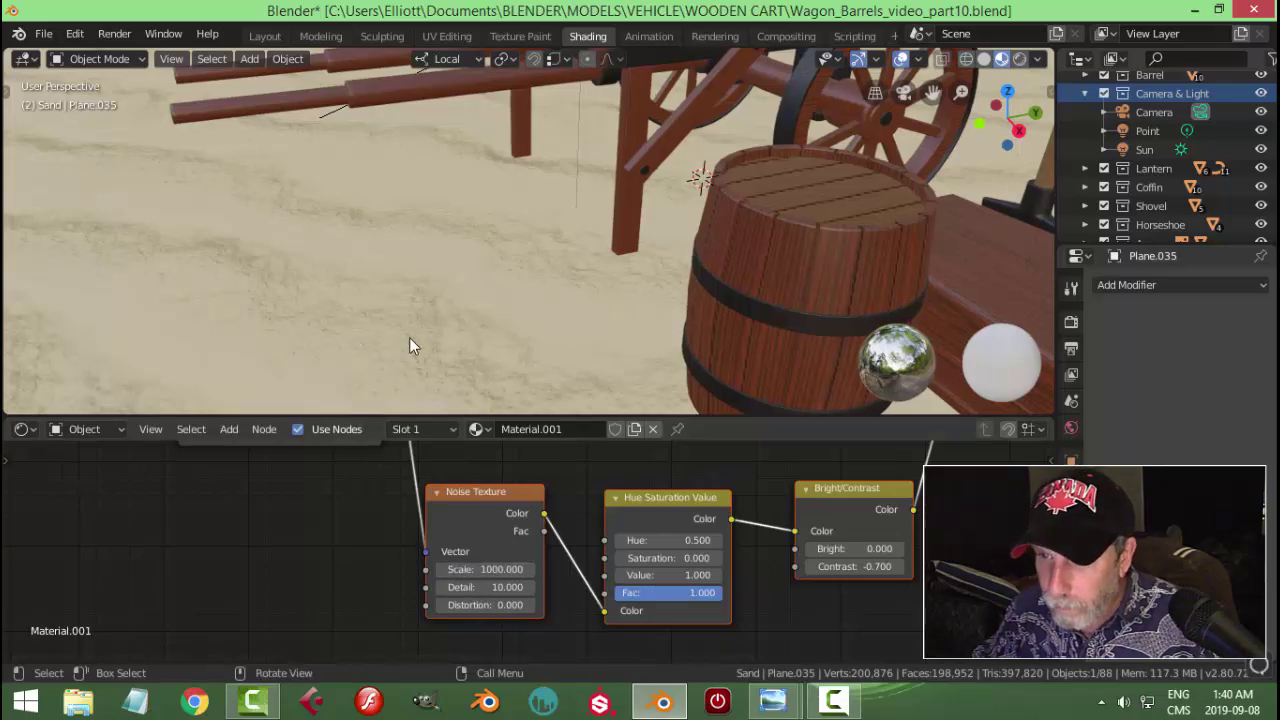
# Step: Check the Sand.jpg reference, set the Noise Texture node's scale to 2000, and save the file
pyautogui.moveTo(772, 702)
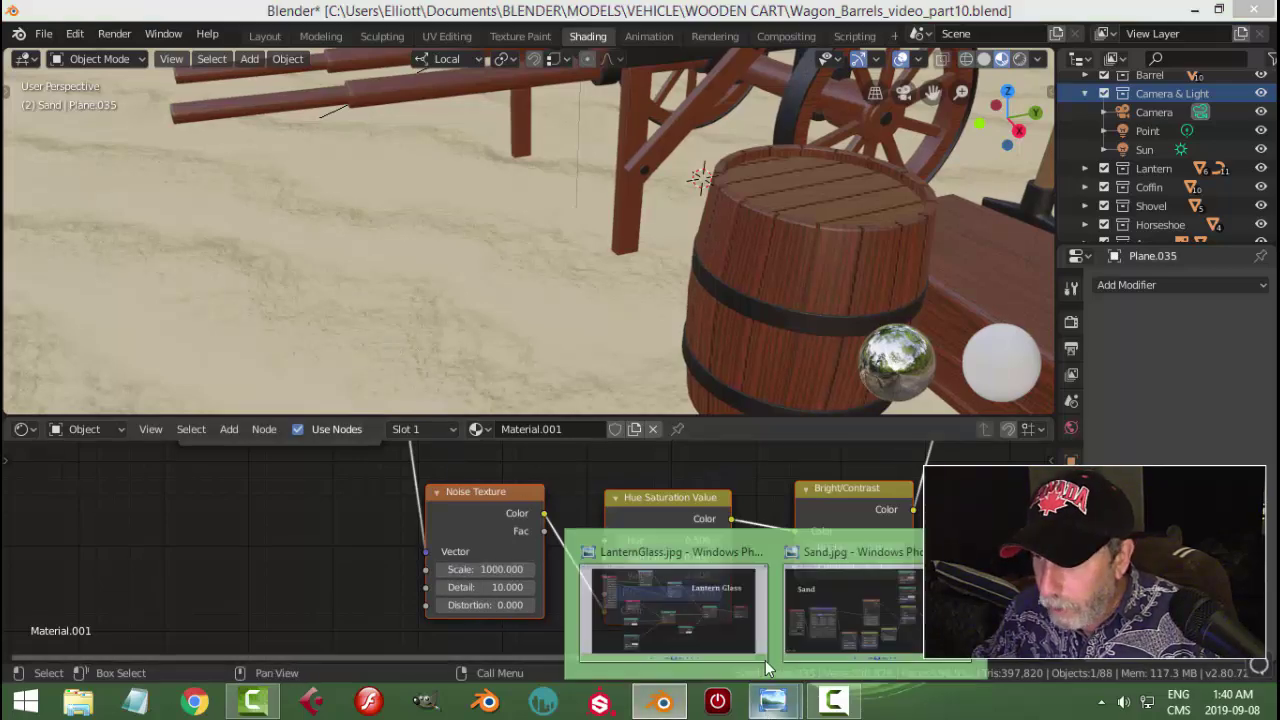
pyautogui.click(828, 613)
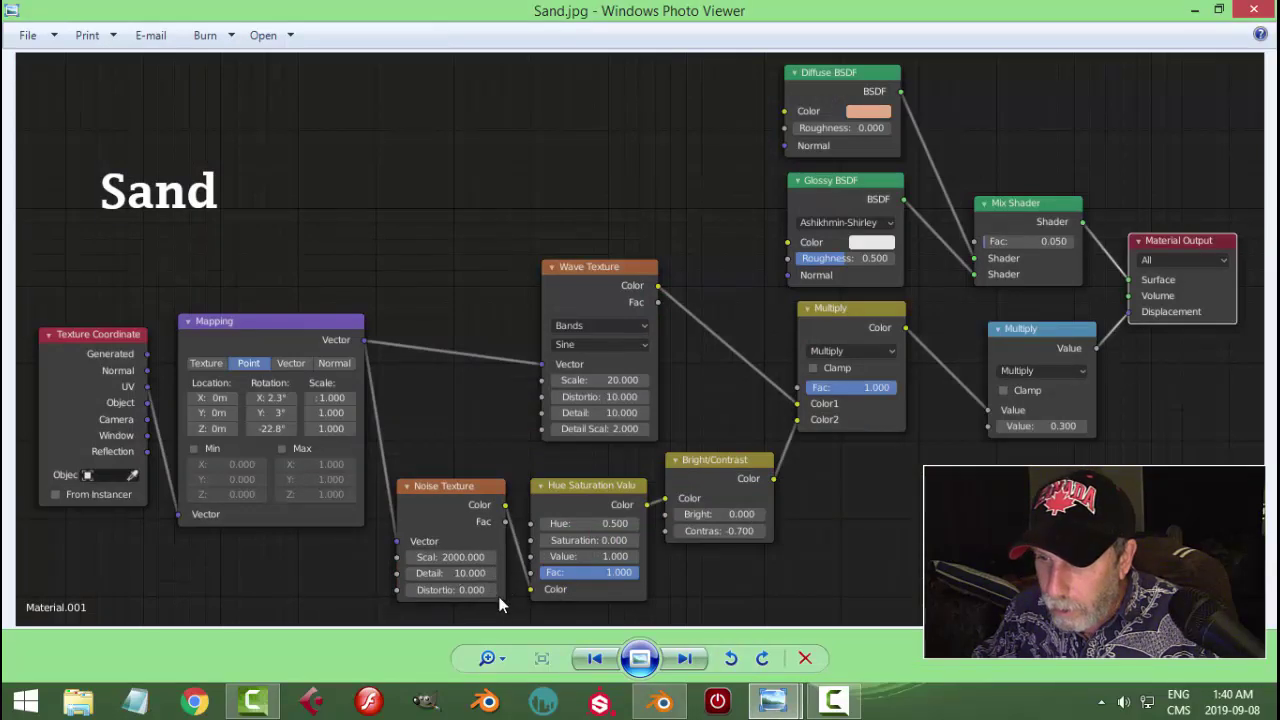
pyautogui.click(662, 703)
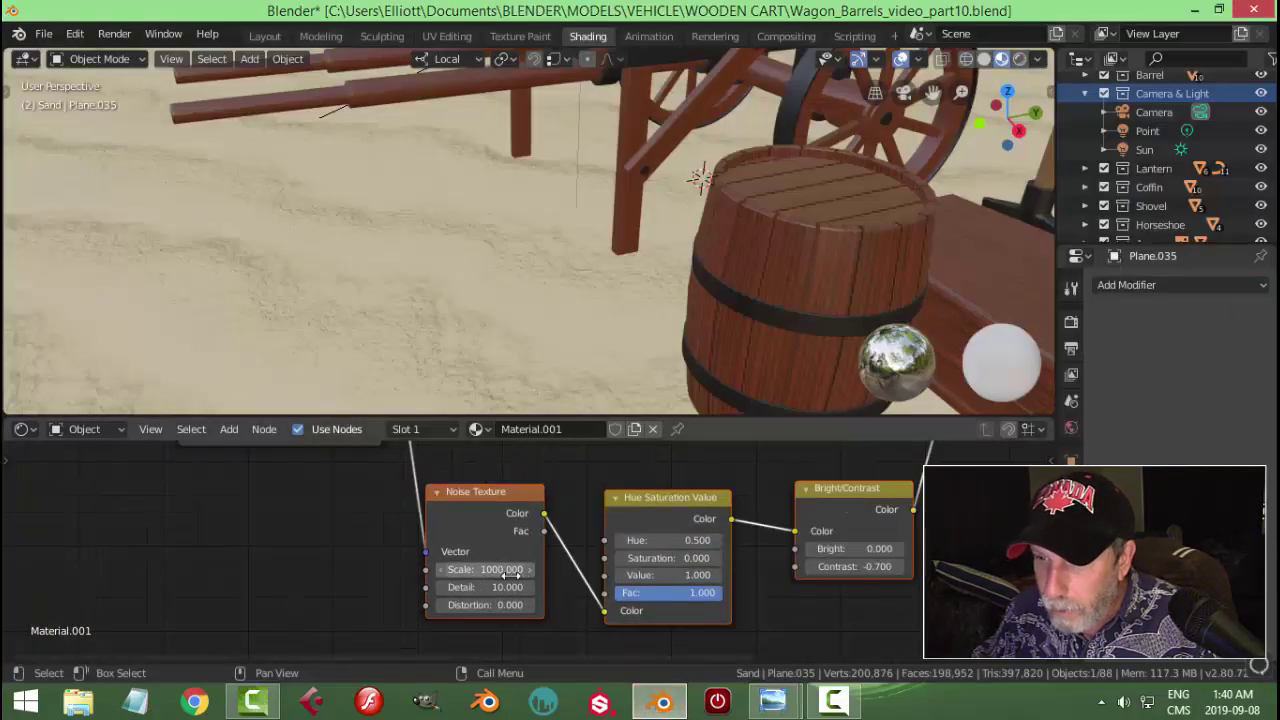
pyautogui.click(497, 569)
pyautogui.write('2000')
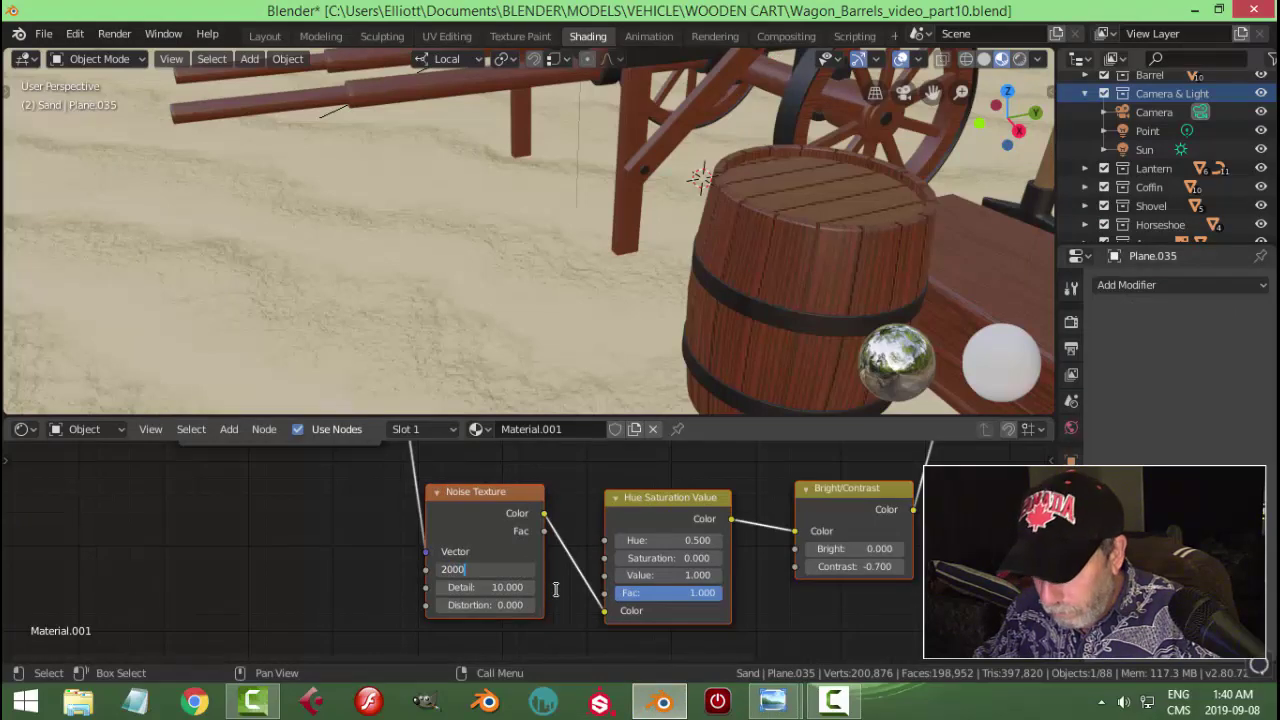
pyautogui.press('Return')
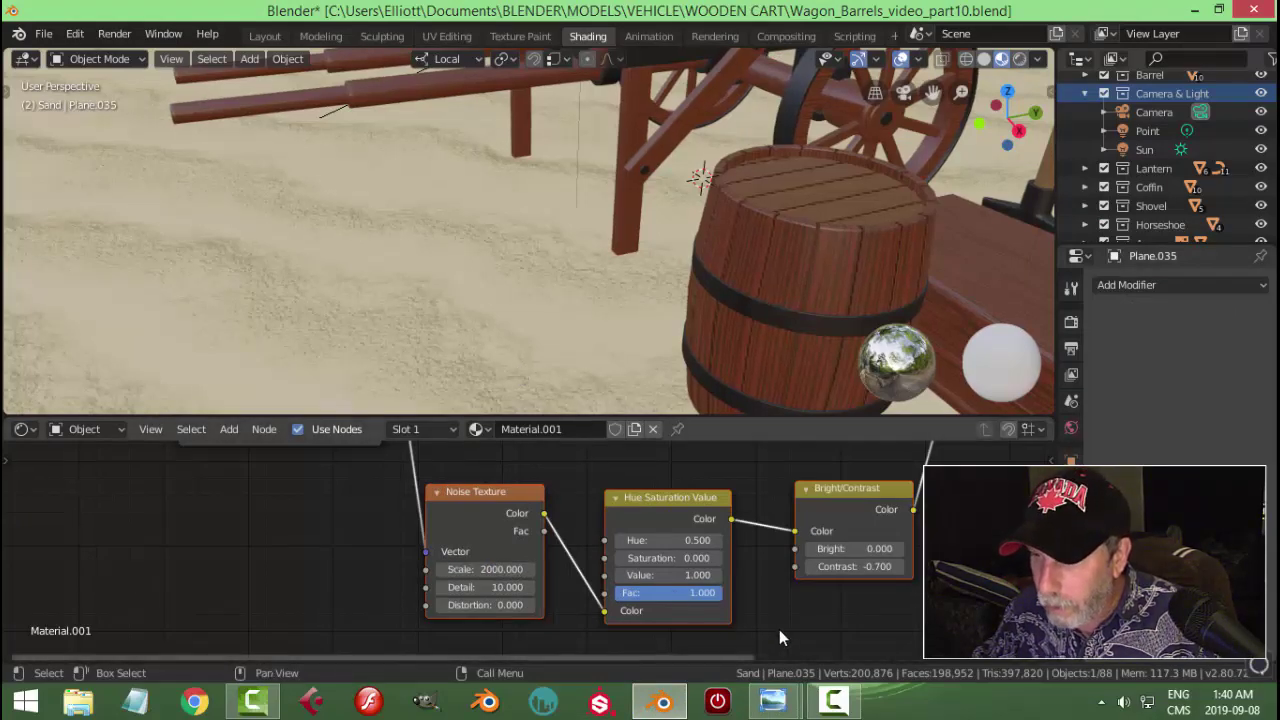
pyautogui.moveTo(603, 346); pyautogui.dragTo(603, 346, button='middle')
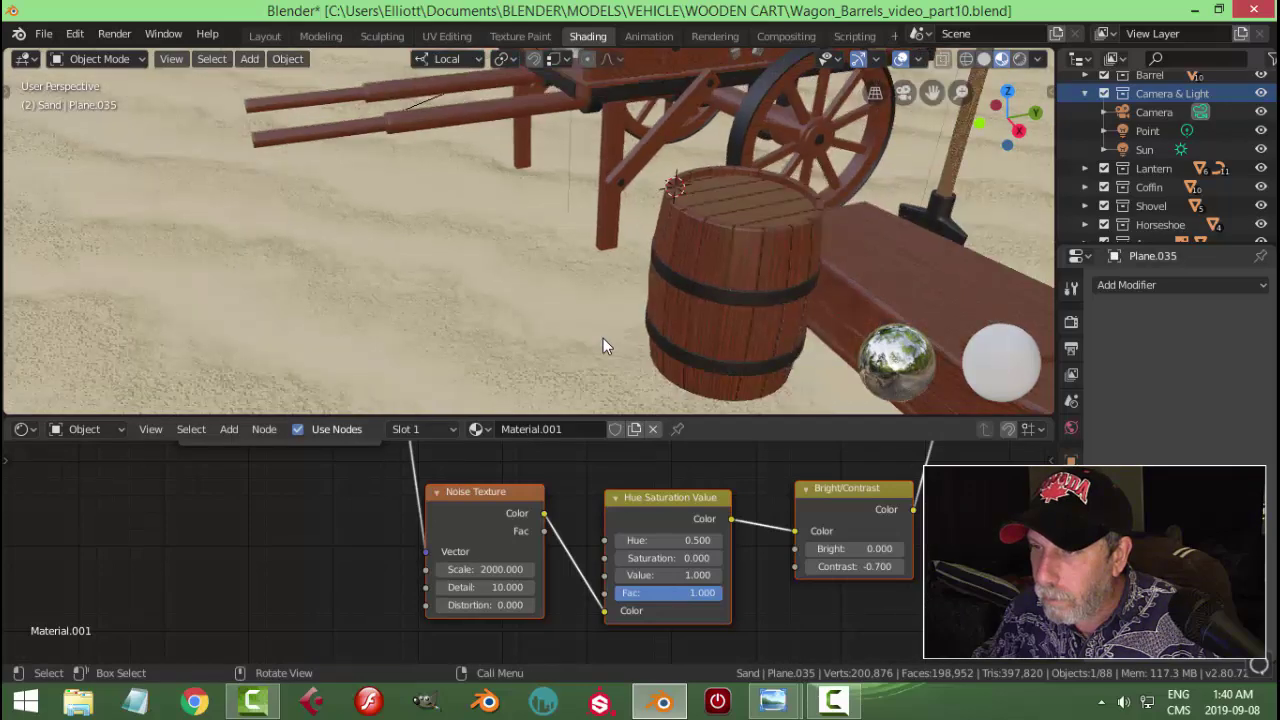
pyautogui.hotkey('ctrl', 's')
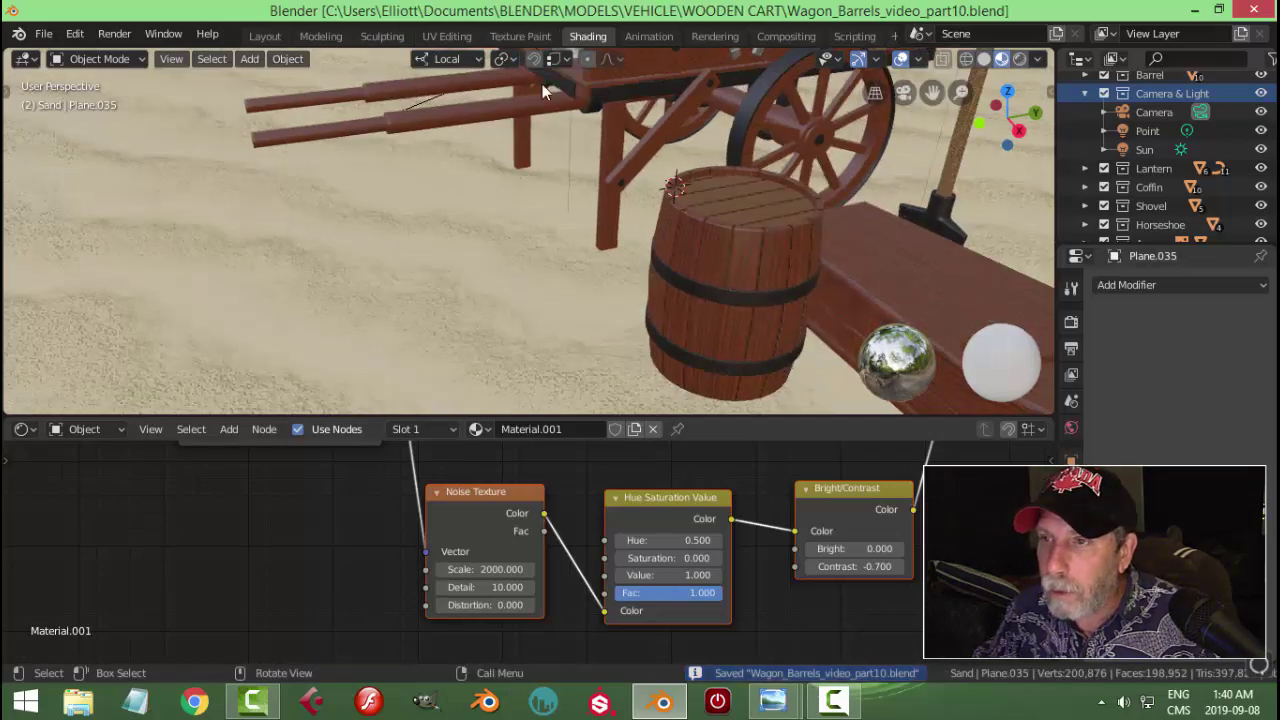
# Step: Switch to the Modeling workspace in Object Mode and preview the scene through the camera with rendered shading, returning to material preview
pyautogui.click(320, 36)
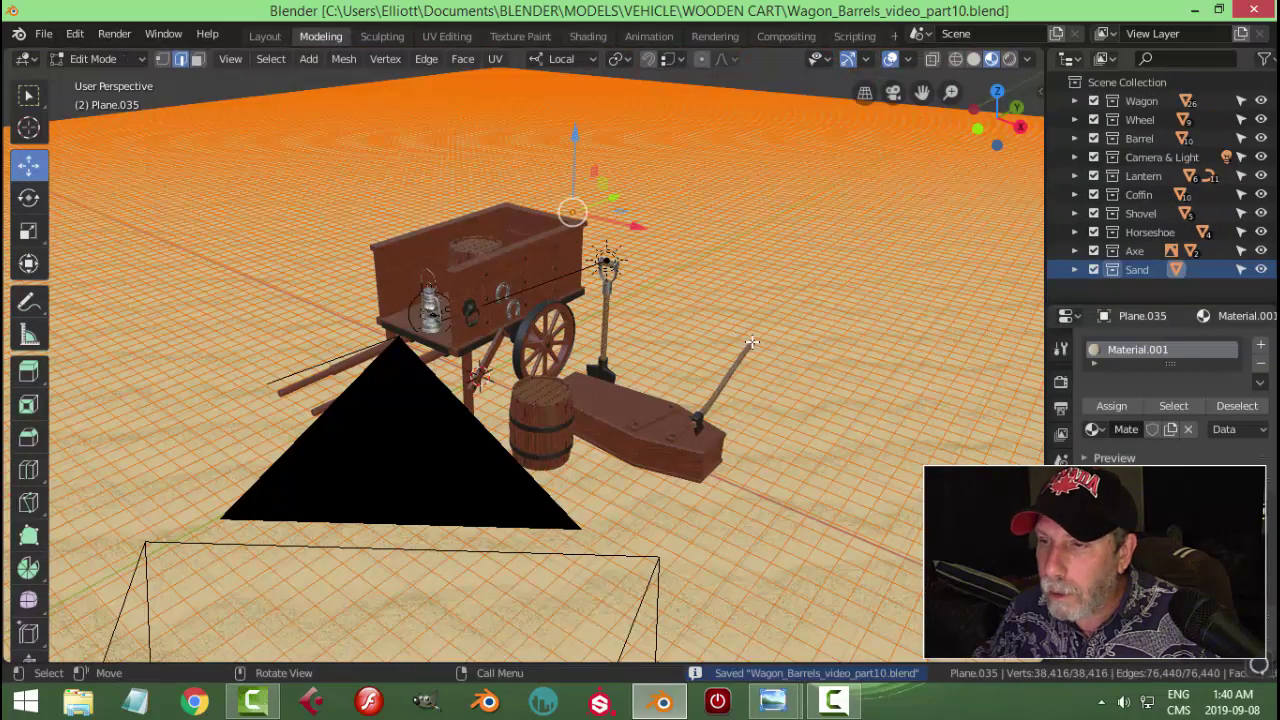
pyautogui.press('Tab')
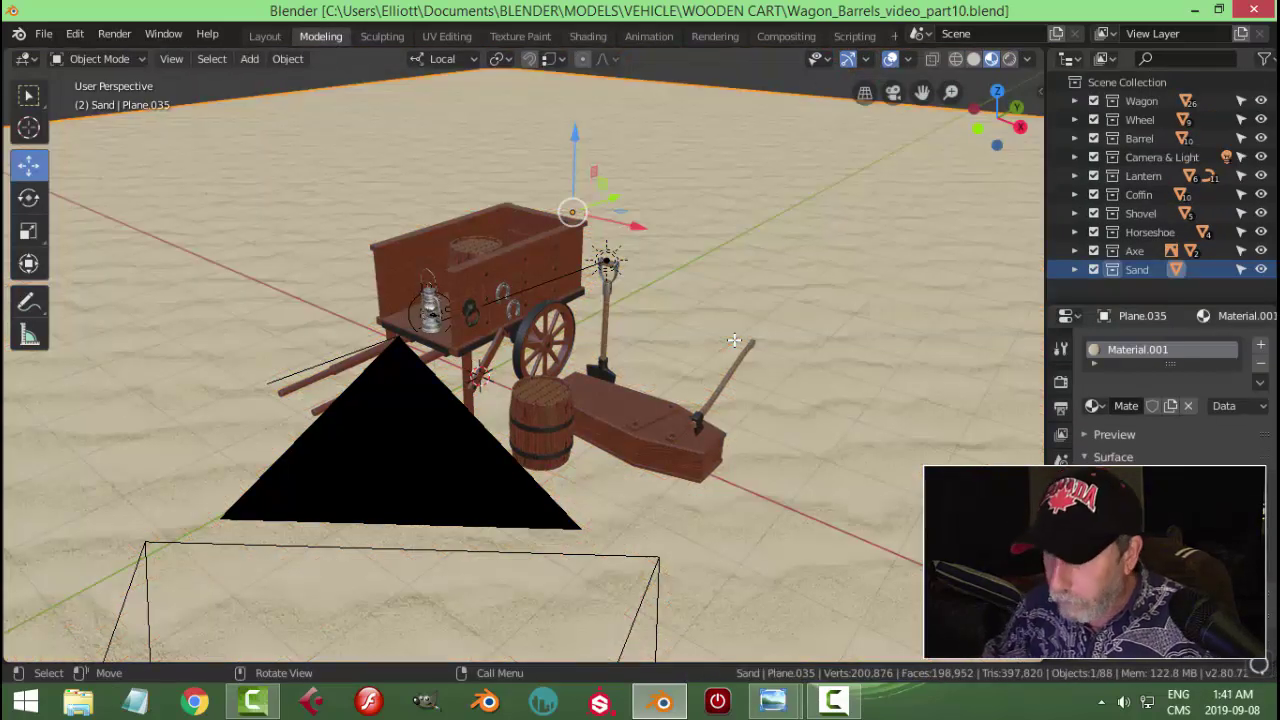
pyautogui.press('KP_0')
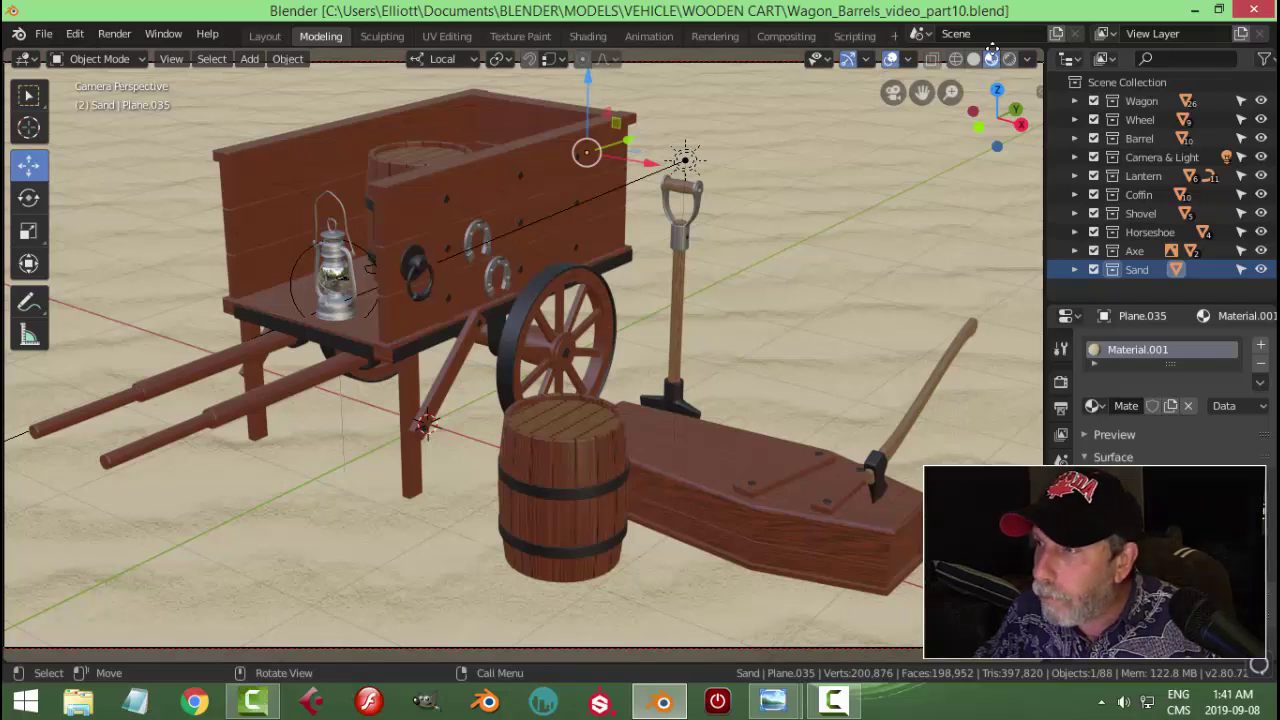
pyautogui.click(1010, 59)
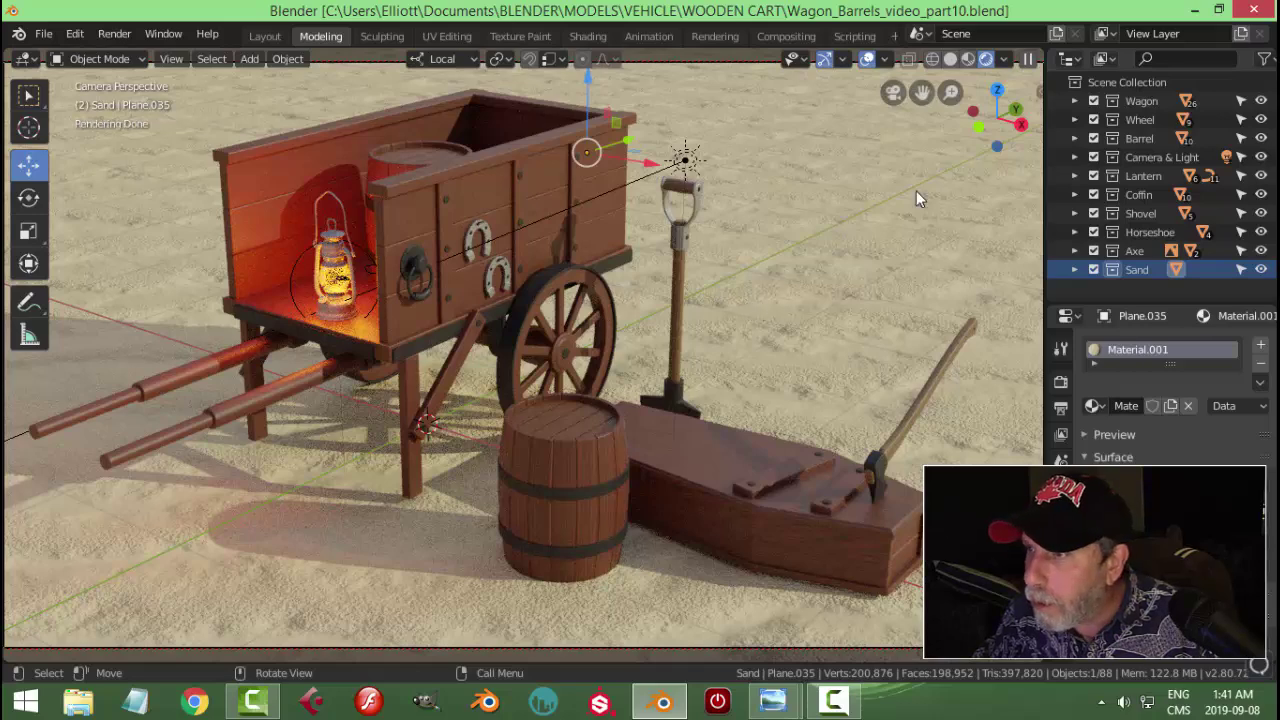
pyautogui.click(968, 58)
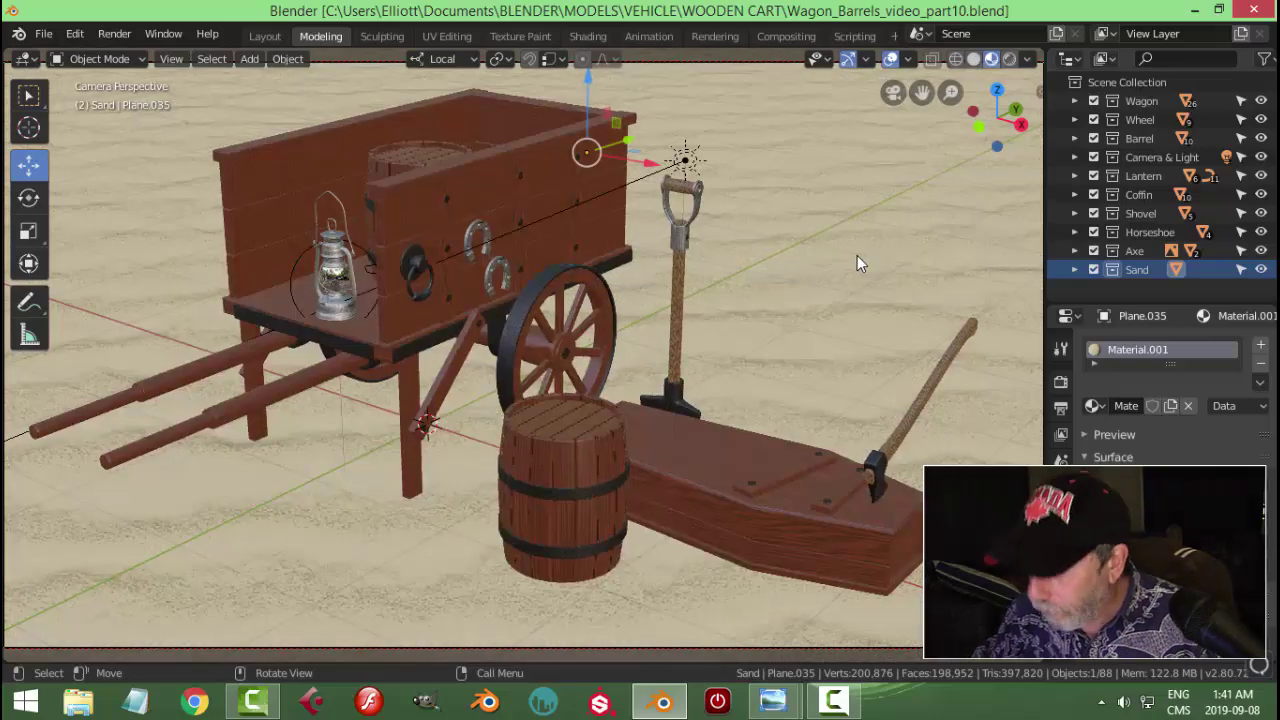
# Step: In front view, raise the sand plane about 0.02 m along its local Z axis, then save the file from the camera view
pyautogui.press('KP_0')
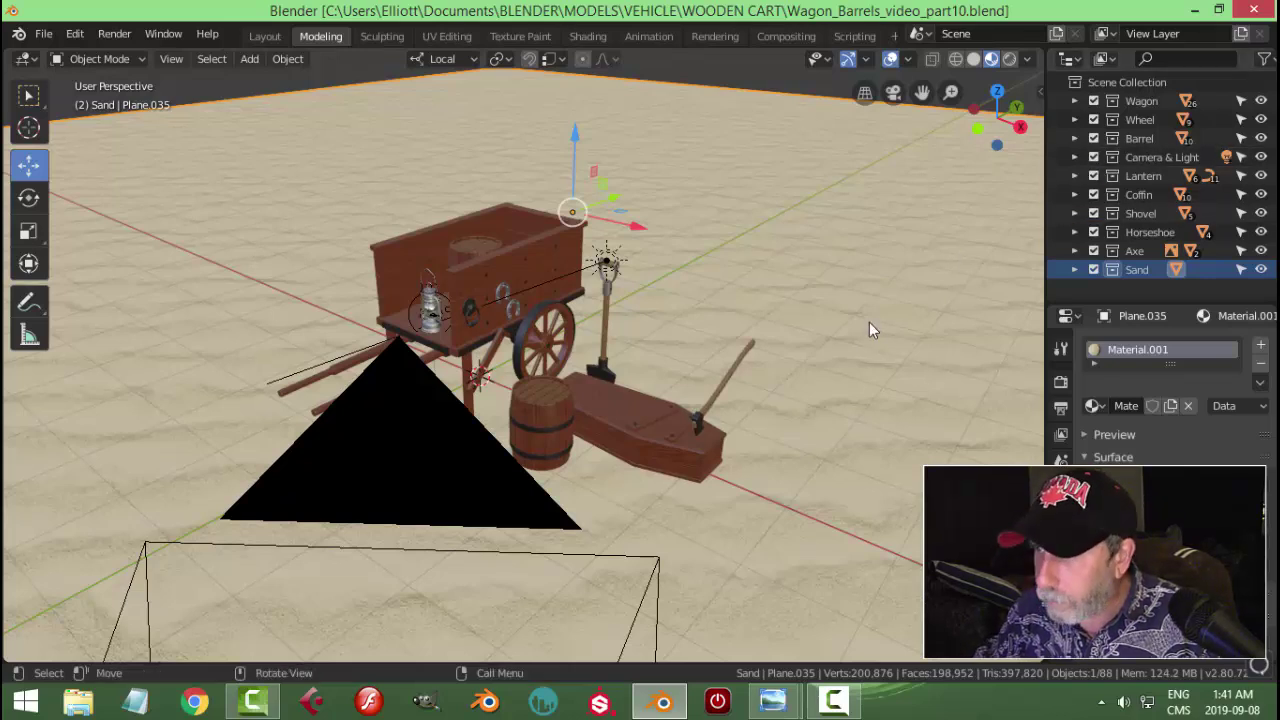
pyautogui.press('KP_1')
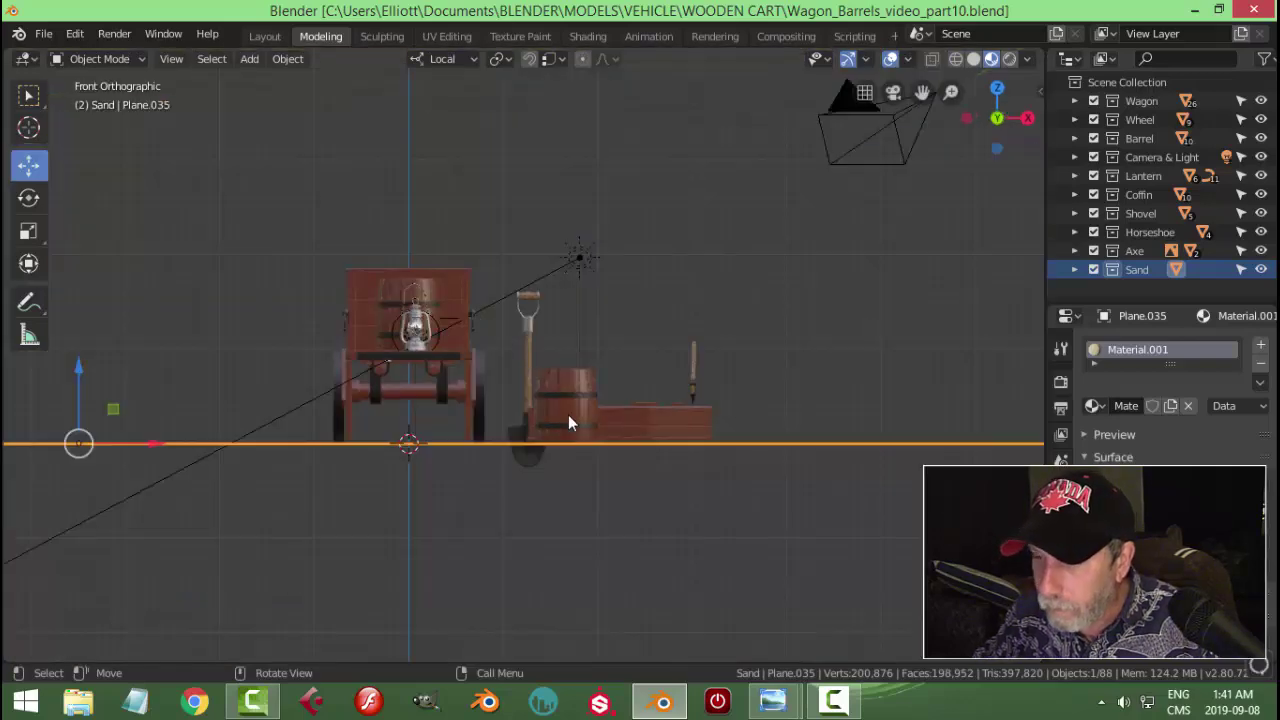
pyautogui.scroll(3, 553, 434)
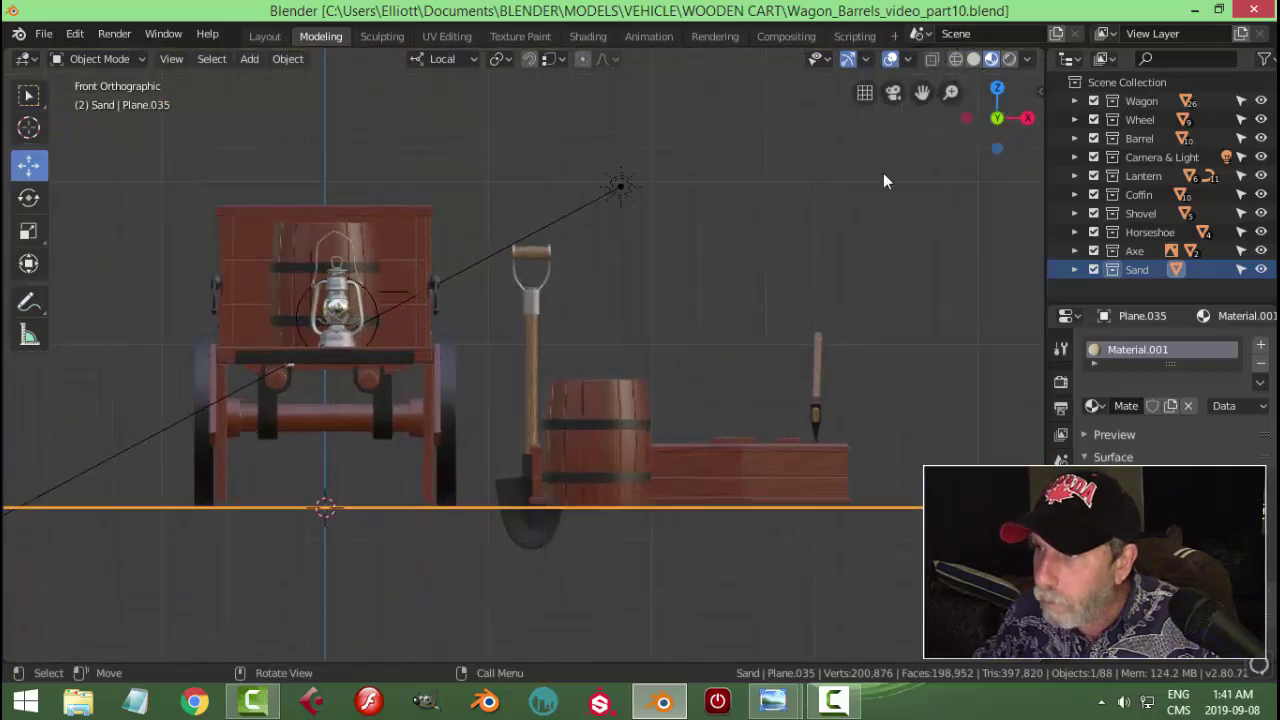
pyautogui.click(867, 63)
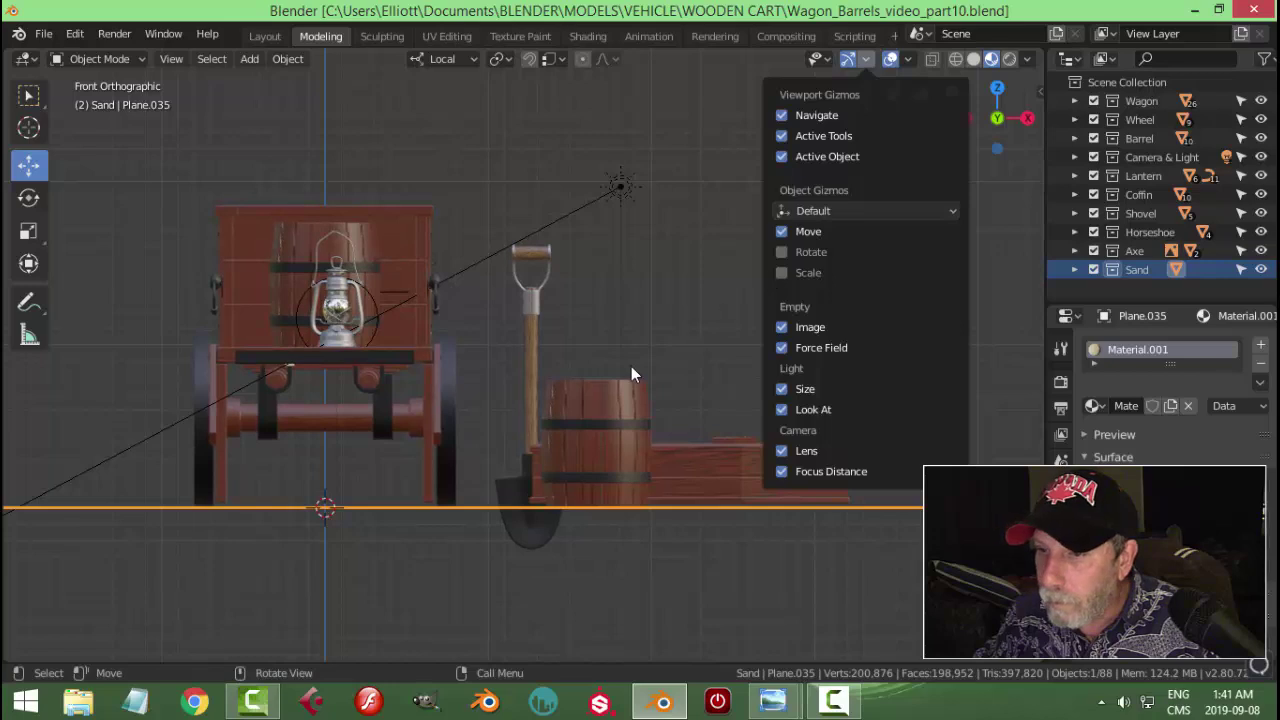
pyautogui.scroll(-5, 566, 508)
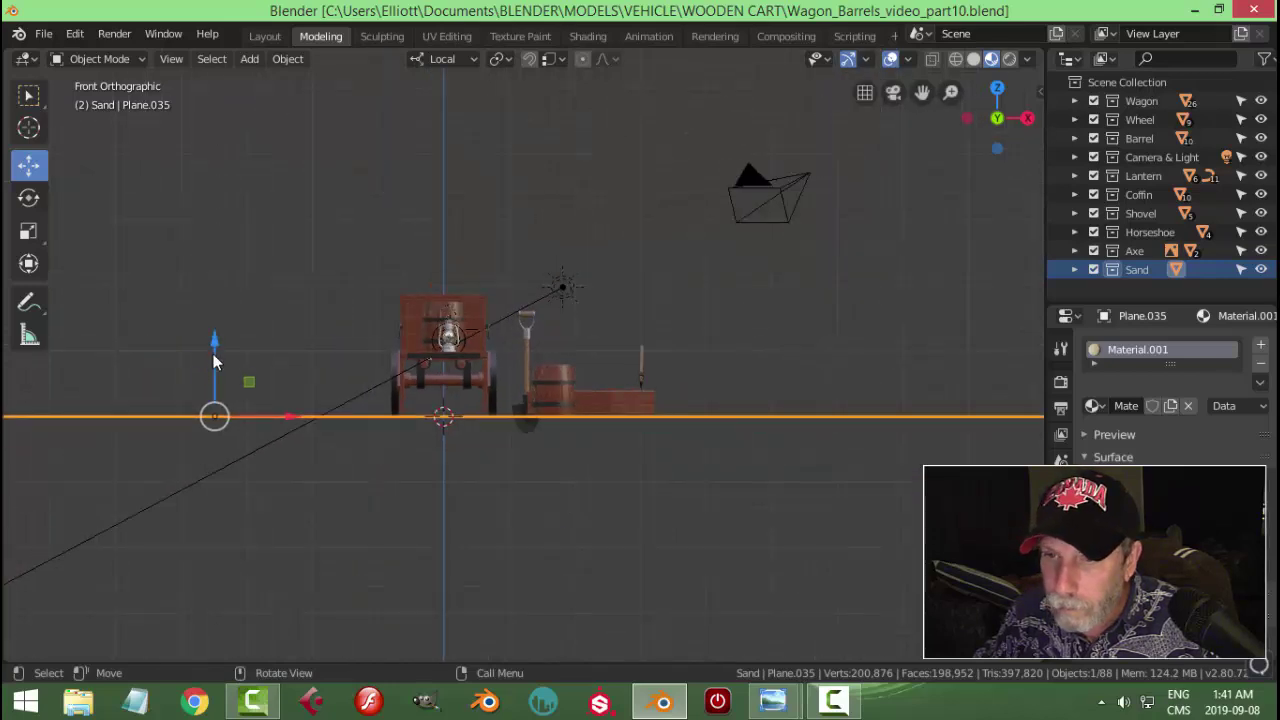
pyautogui.scroll(4, 211, 380)
pyautogui.scroll(3, 651, 465)
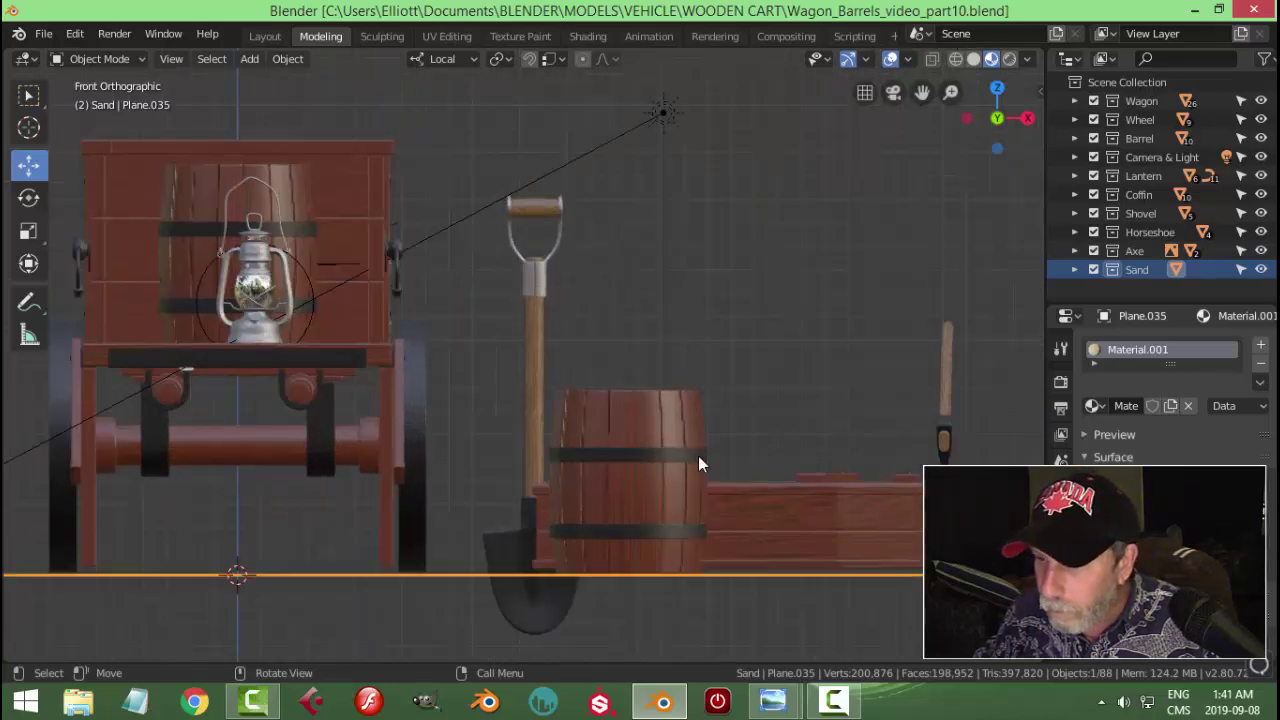
pyautogui.press('g')
pyautogui.press('z')
pyautogui.press('z')
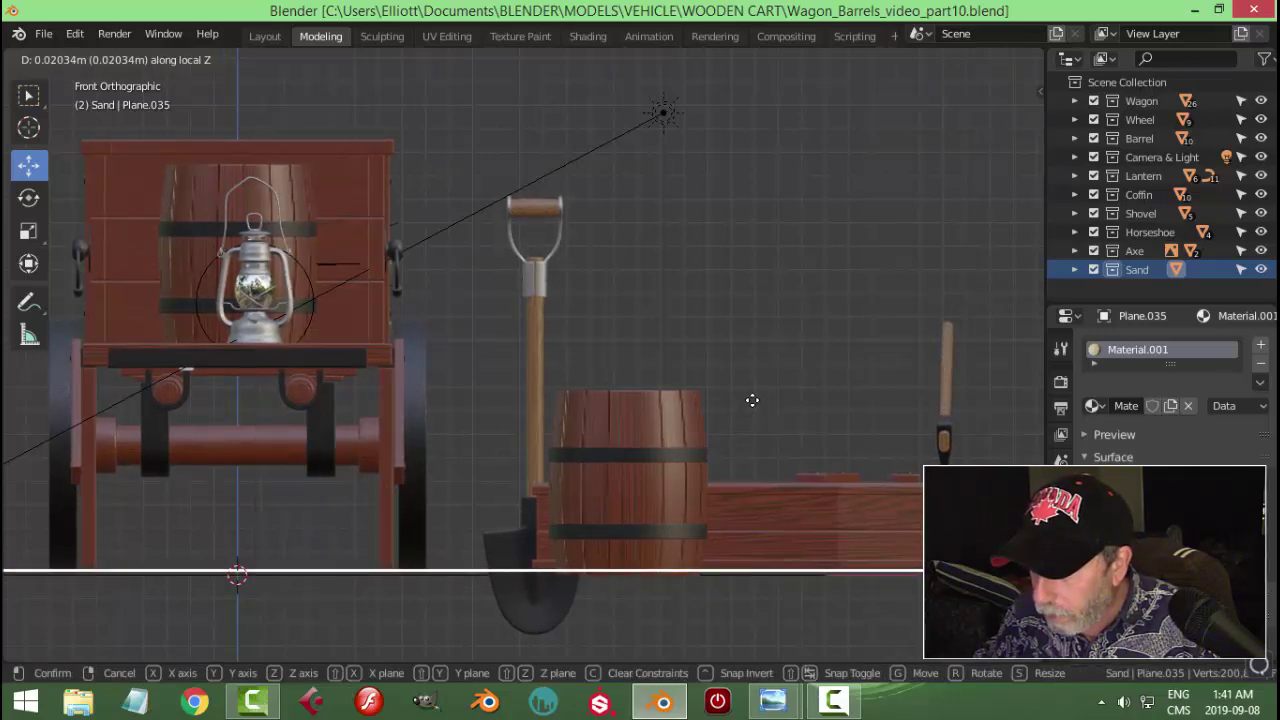
pyautogui.click(752, 400)
pyautogui.click(631, 338)
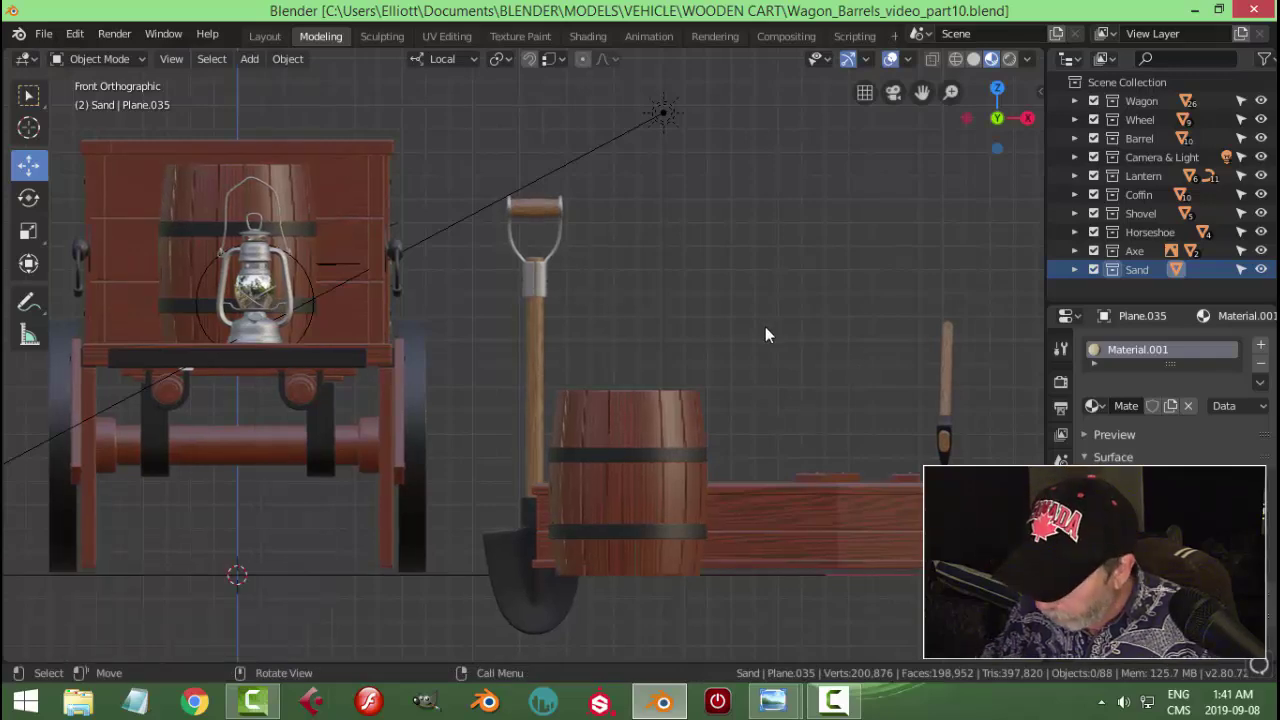
pyautogui.press('KP_0')
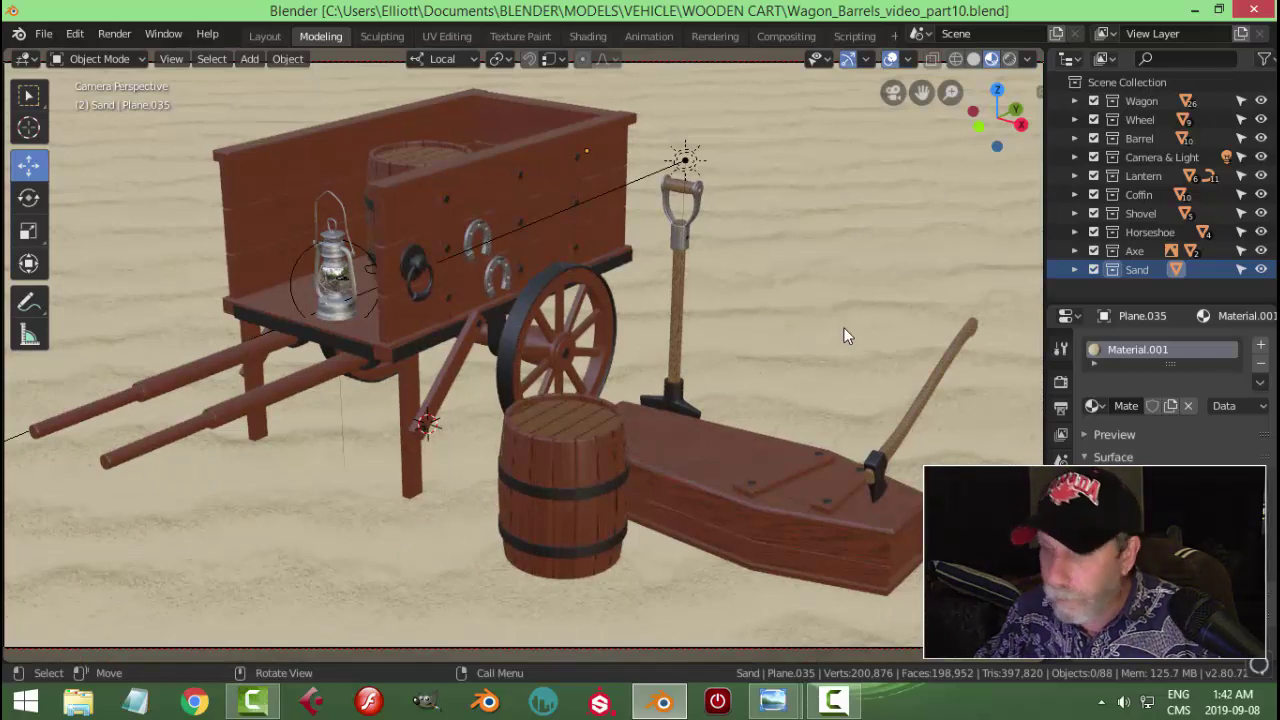
pyautogui.hotkey('ctrl', 's')
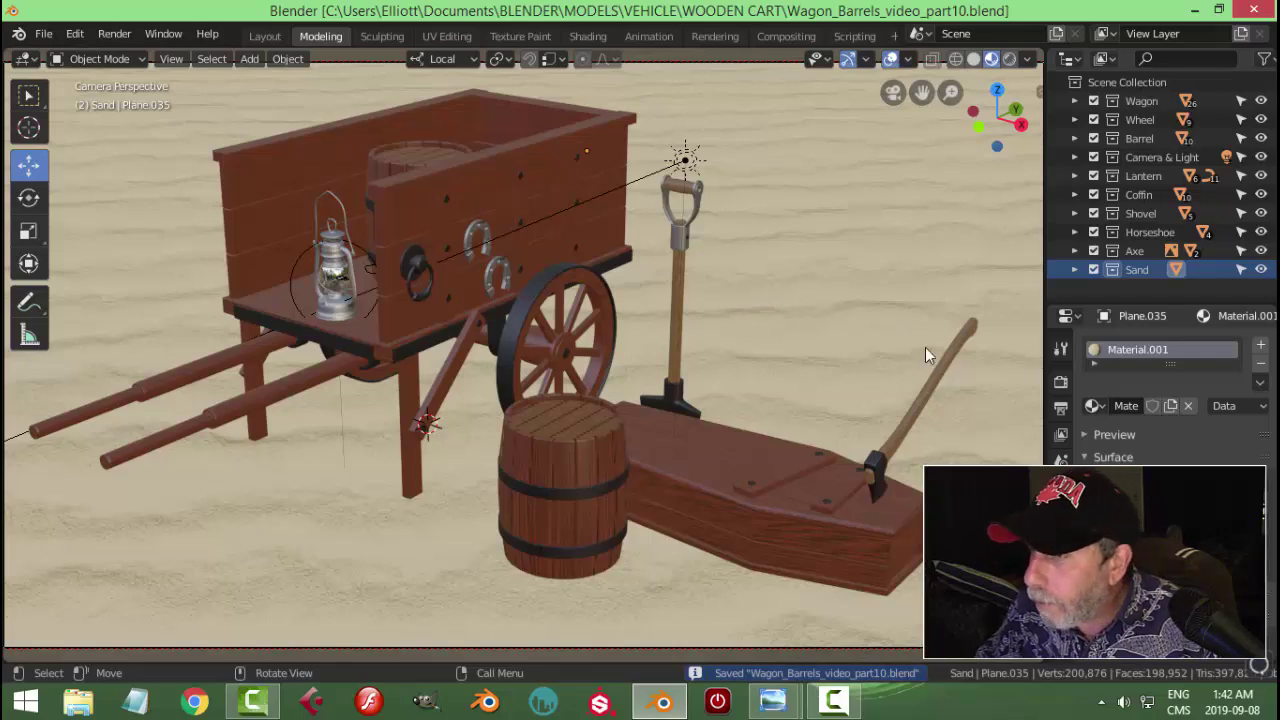
# Step: Review the scene's render sampling settings and its output resolution, frame range and file format settings
pyautogui.moveTo(1122, 296); pyautogui.dragTo(1121, 187)
pyautogui.click(1061, 261)
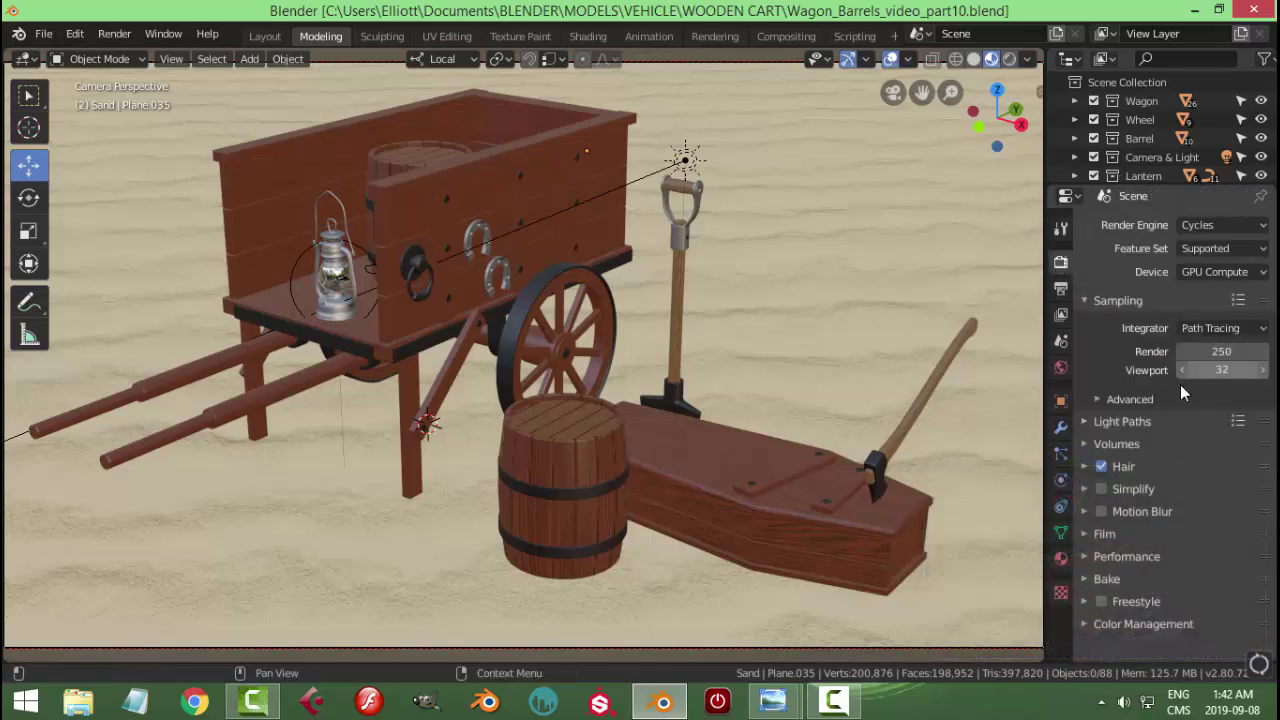
pyautogui.click(1061, 288)
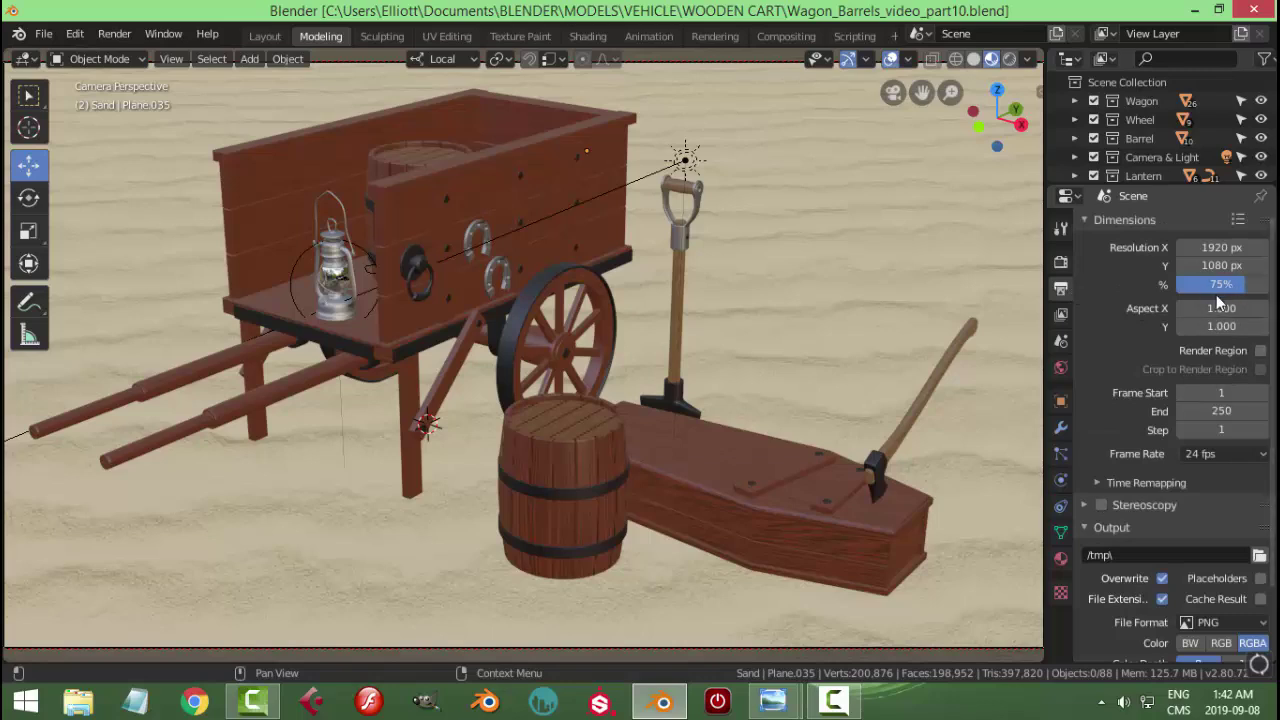
pyautogui.scroll(-2, 1209, 558)
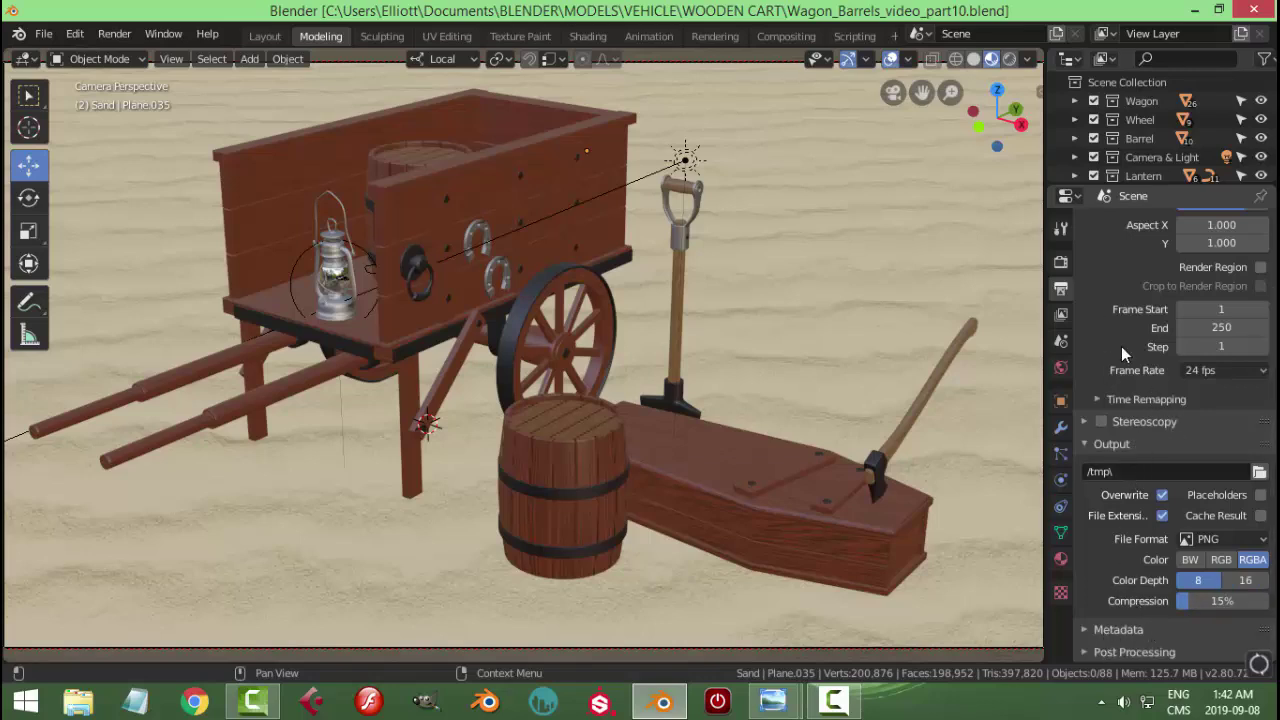
# Step: Expand the output Post Processing settings, then enable Denoising for the view layer and save the file
pyautogui.click(1086, 651)
pyautogui.scroll(-2, 1159, 588)
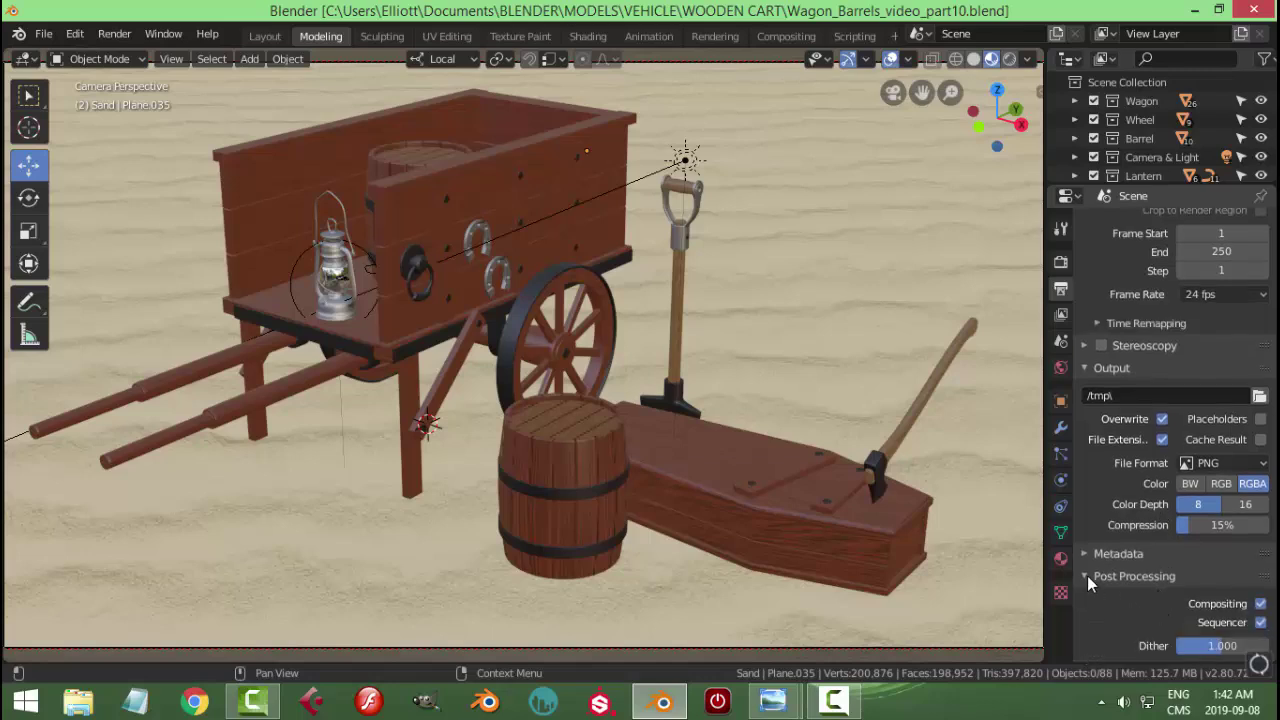
pyautogui.scroll(3, 1087, 575)
pyautogui.click(1061, 314)
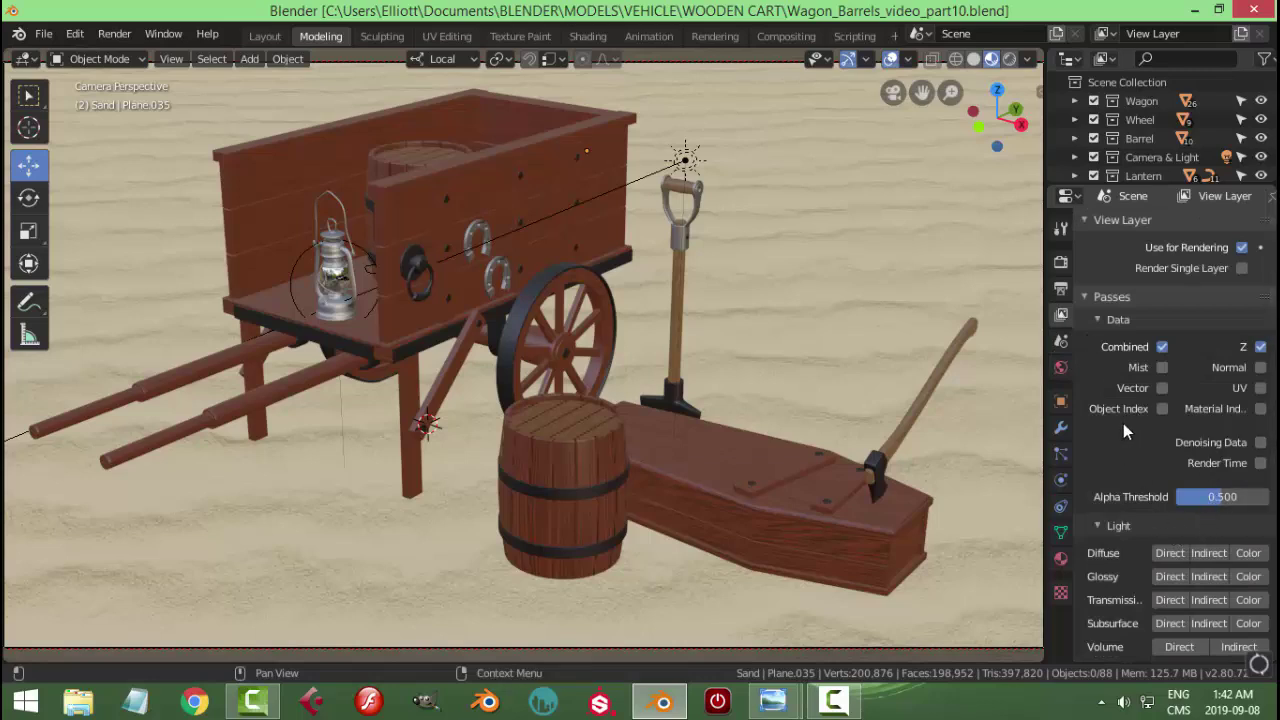
pyautogui.scroll(-6, 1122, 423)
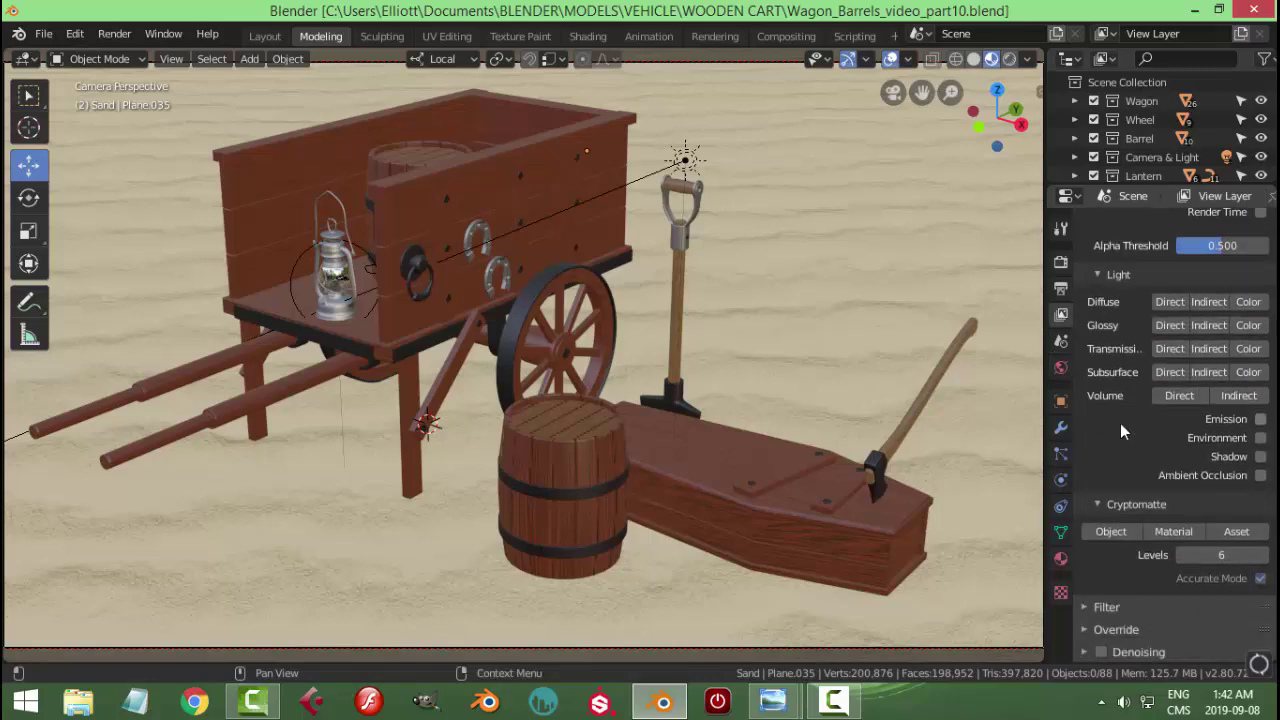
pyautogui.click(1101, 652)
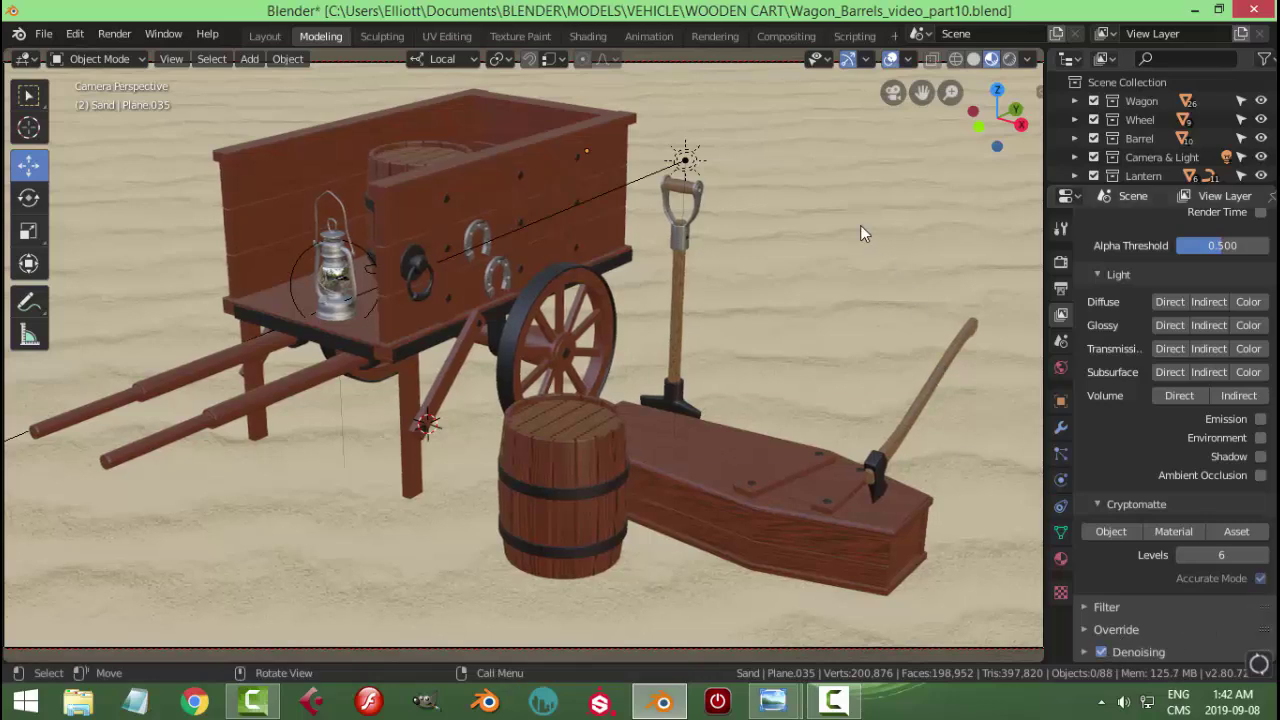
pyautogui.hotkey('ctrl', 's')
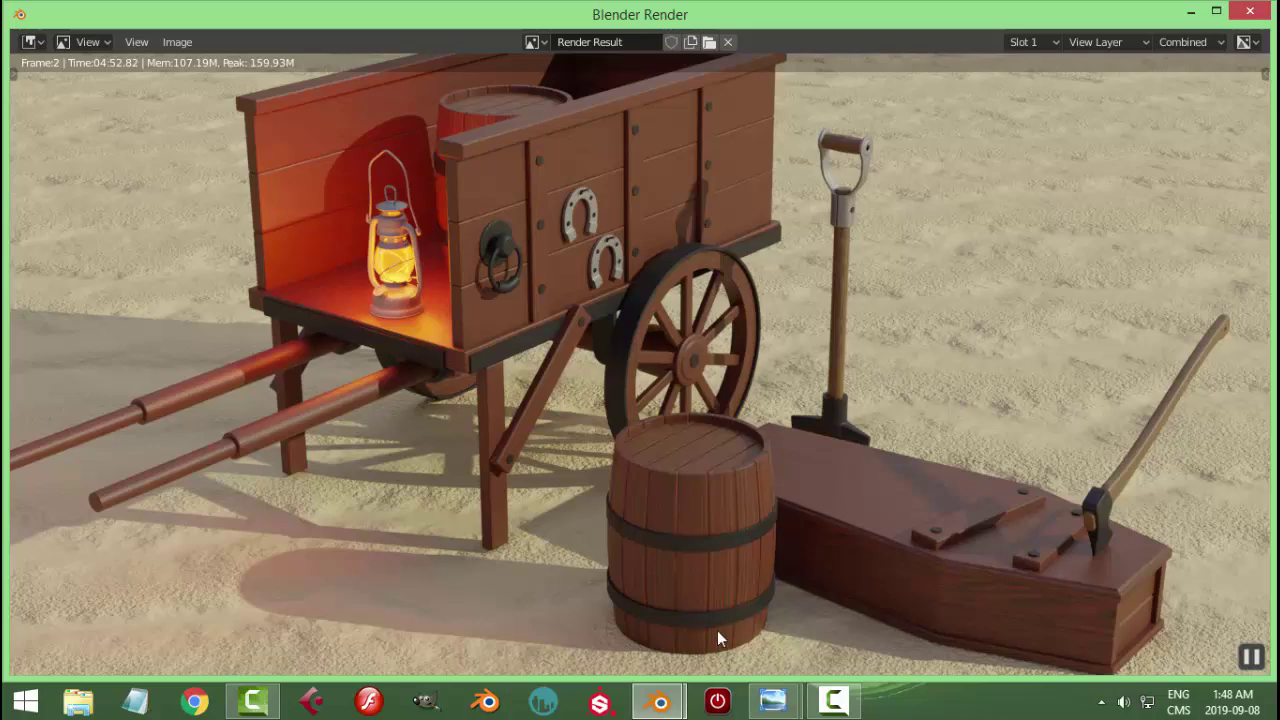
# Step: Return from the render result to the Shading workspace and set the sand material's Noise Texture detail to 2
pyautogui.moveTo(660, 702)
pyautogui.click(643, 588)
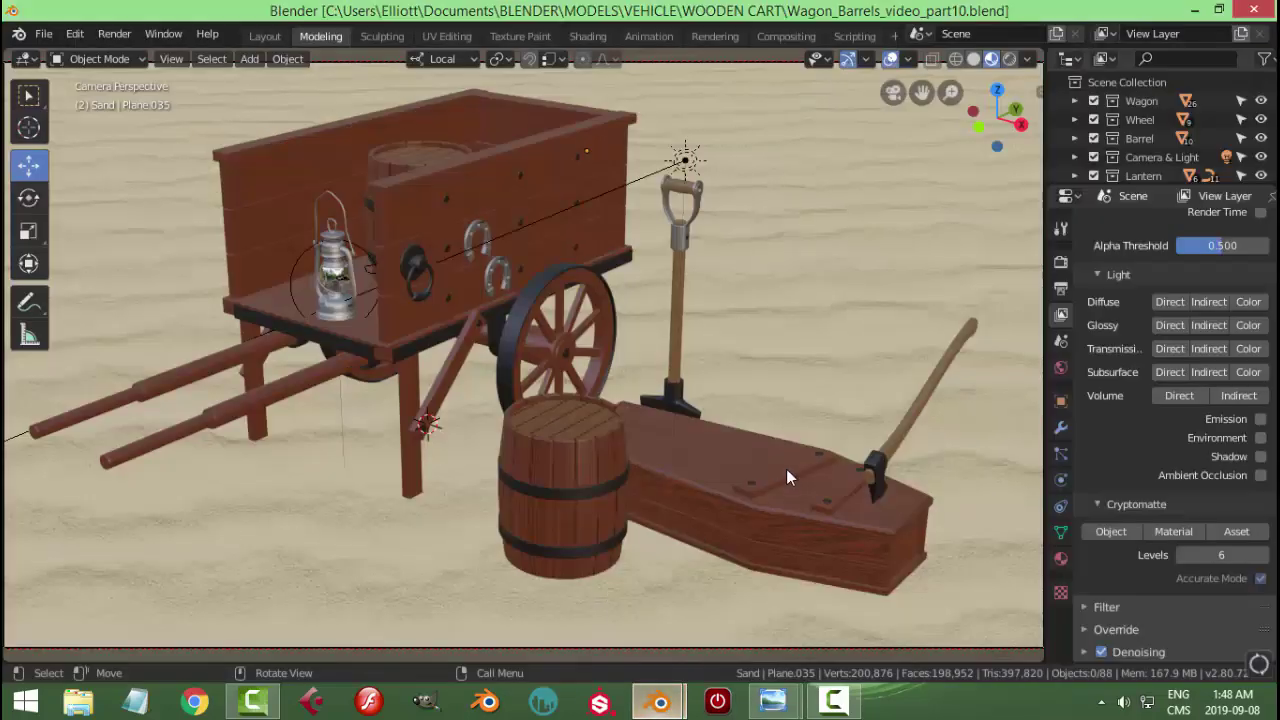
pyautogui.click(588, 36)
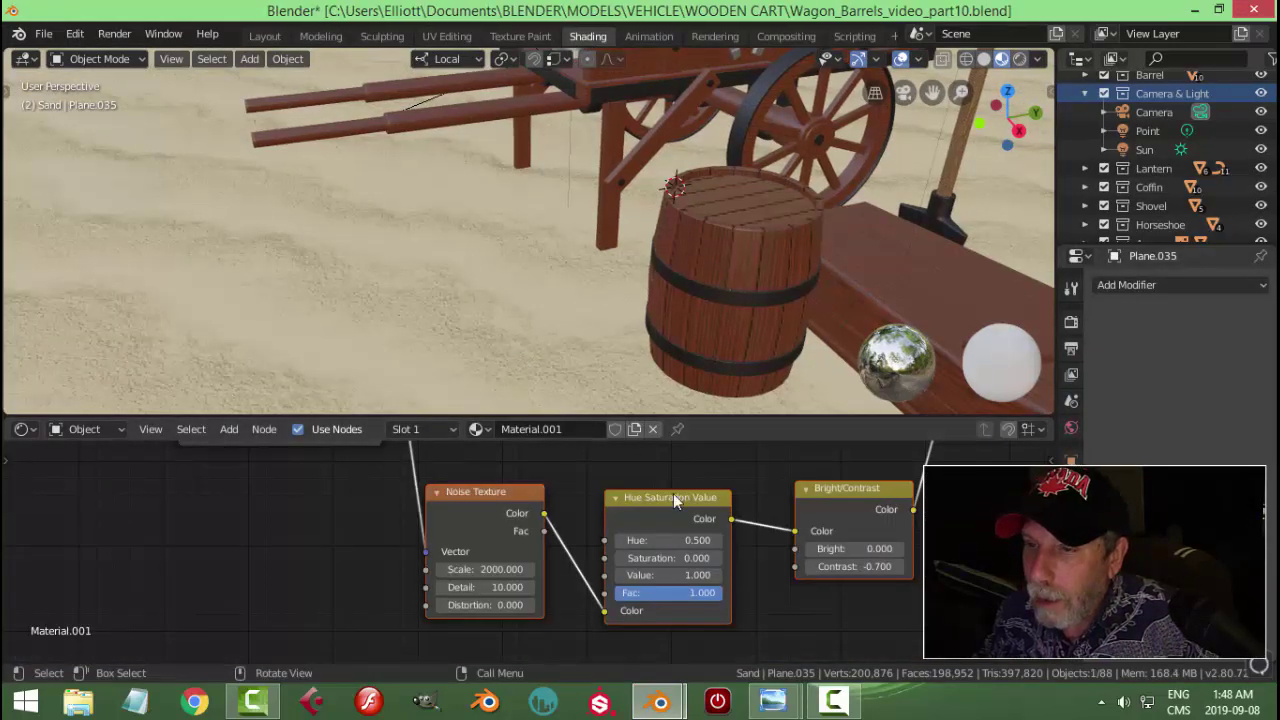
pyautogui.scroll(-2, 606, 578)
pyautogui.scroll(2, 585, 542)
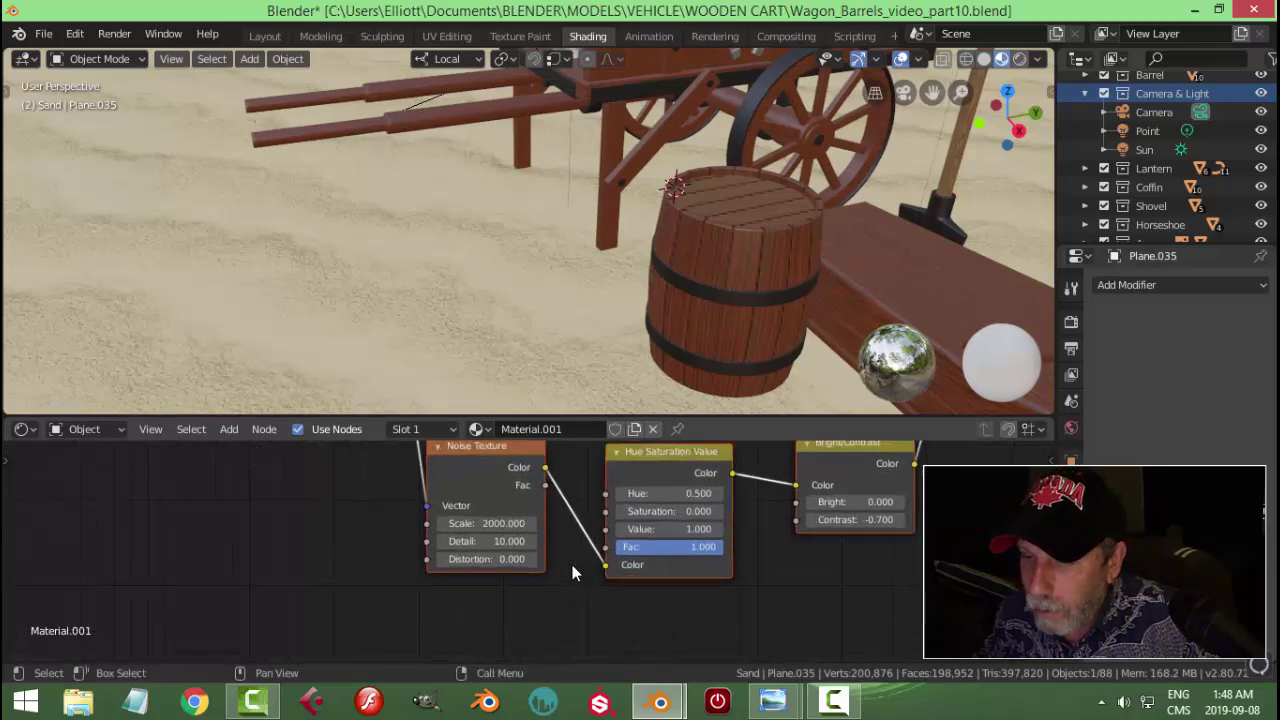
pyautogui.click(482, 540)
pyautogui.write('2')
pyautogui.press('Return')
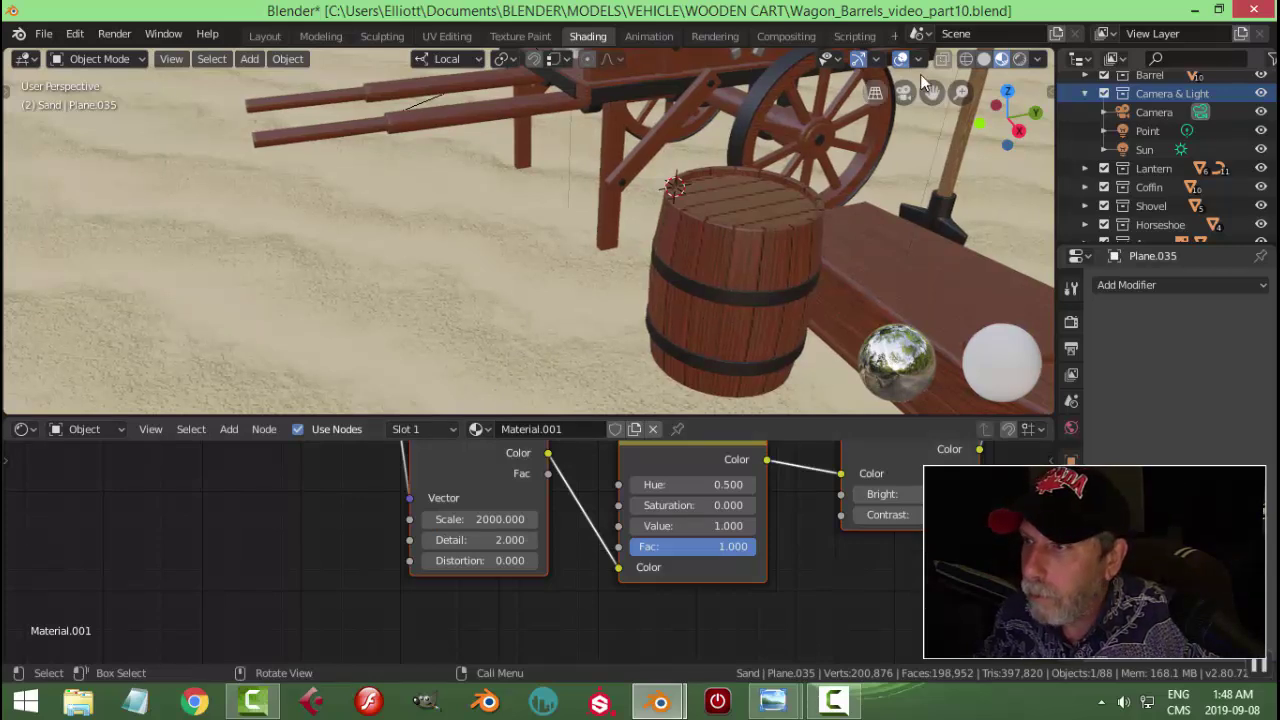
pyautogui.click(985, 59)
pyautogui.click(1001, 59)
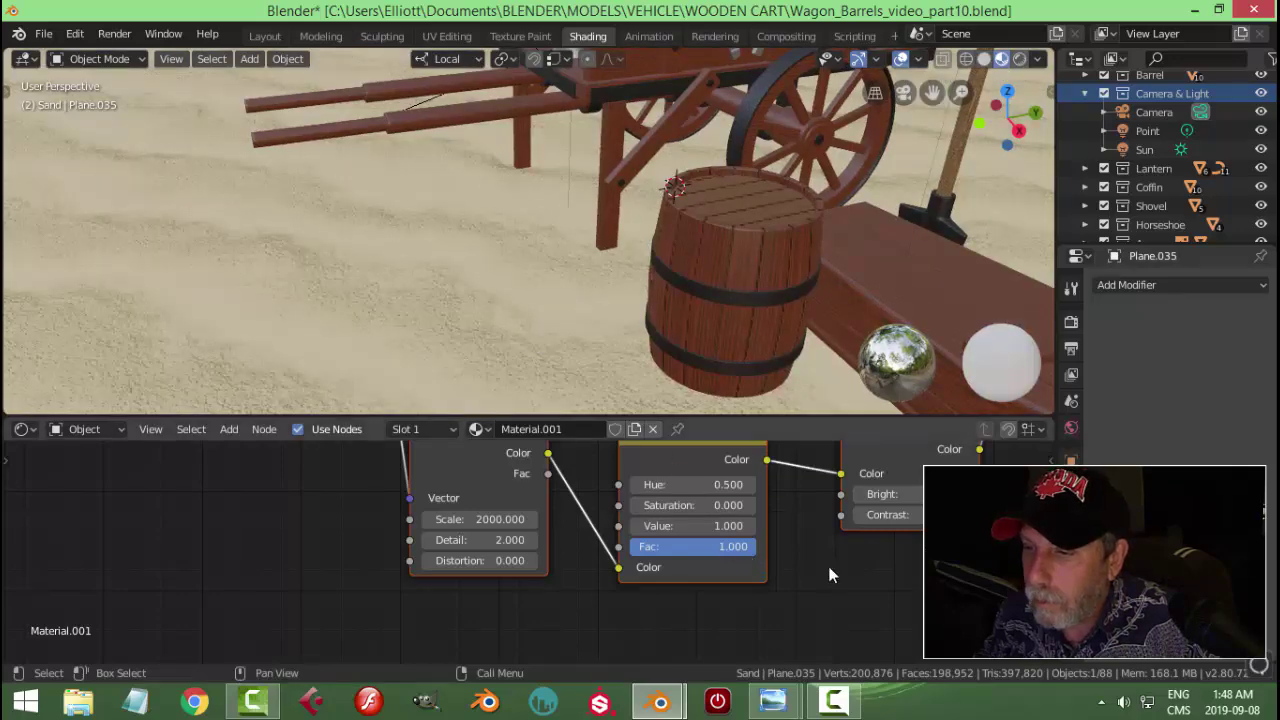
# Step: Set the detail of the sand material's Wave Texture node to 2
pyautogui.scroll(-1, 829, 569)
pyautogui.moveTo(813, 545); pyautogui.dragTo(736, 582, button='middle')
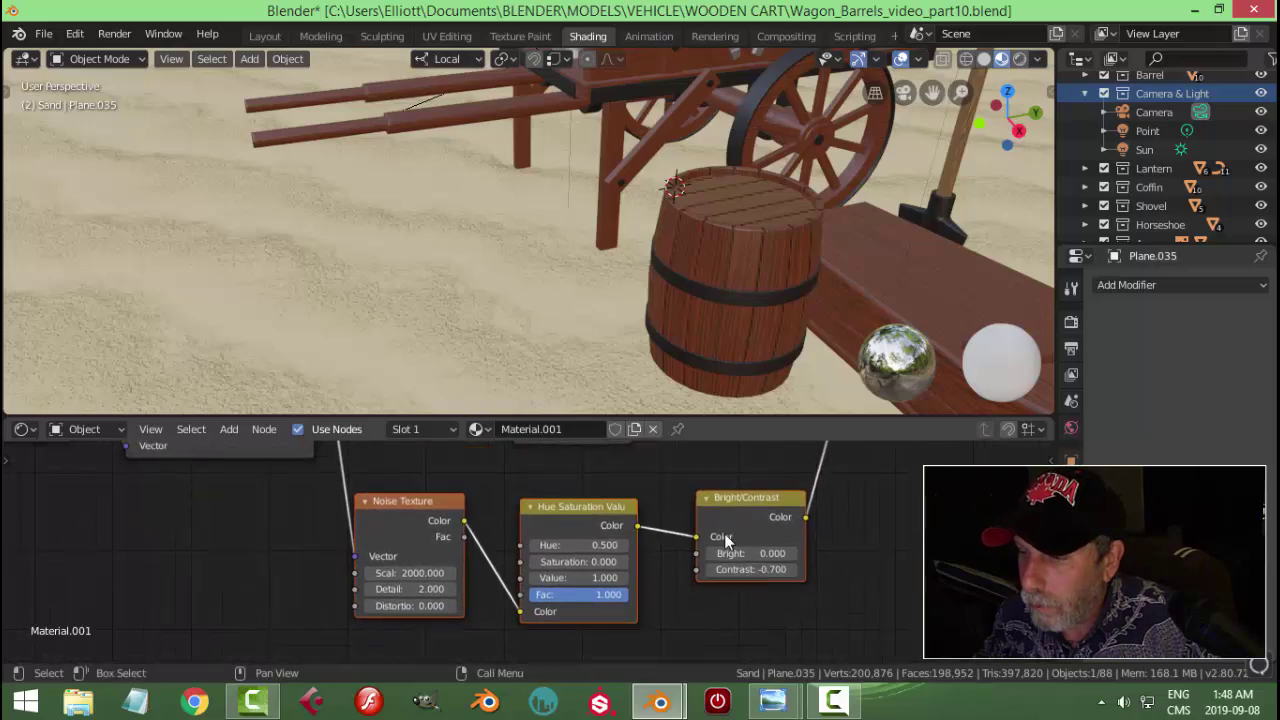
pyautogui.scroll(-1, 630, 502)
pyautogui.moveTo(630, 502); pyautogui.dragTo(694, 613, button='middle')
pyautogui.moveTo(506, 551); pyautogui.dragTo(521, 599, button='middle')
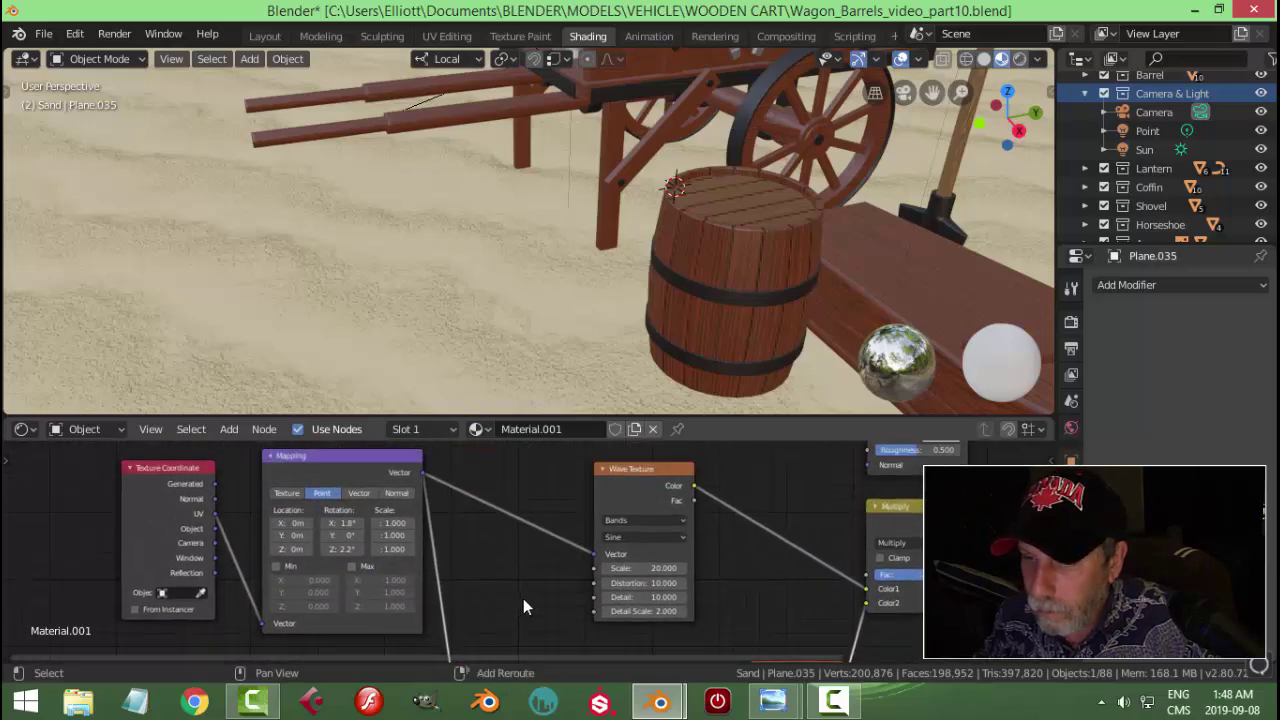
pyautogui.scroll(3, 726, 601)
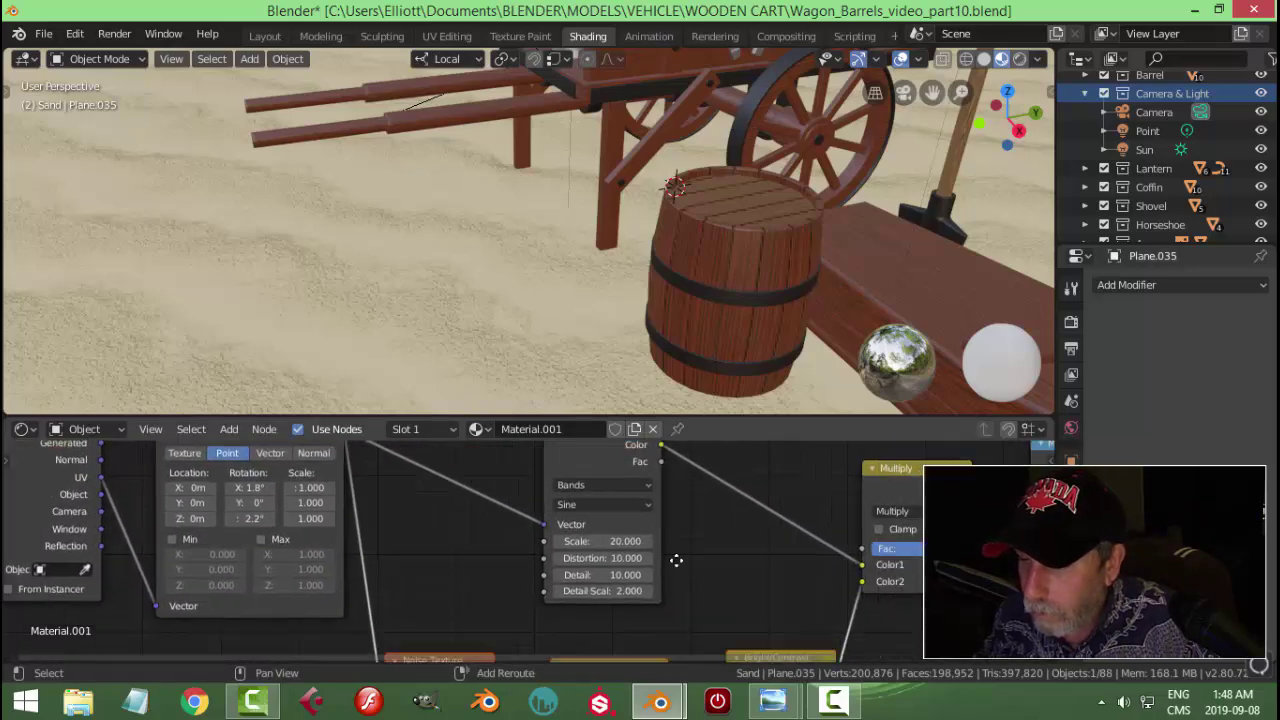
pyautogui.click(640, 564)
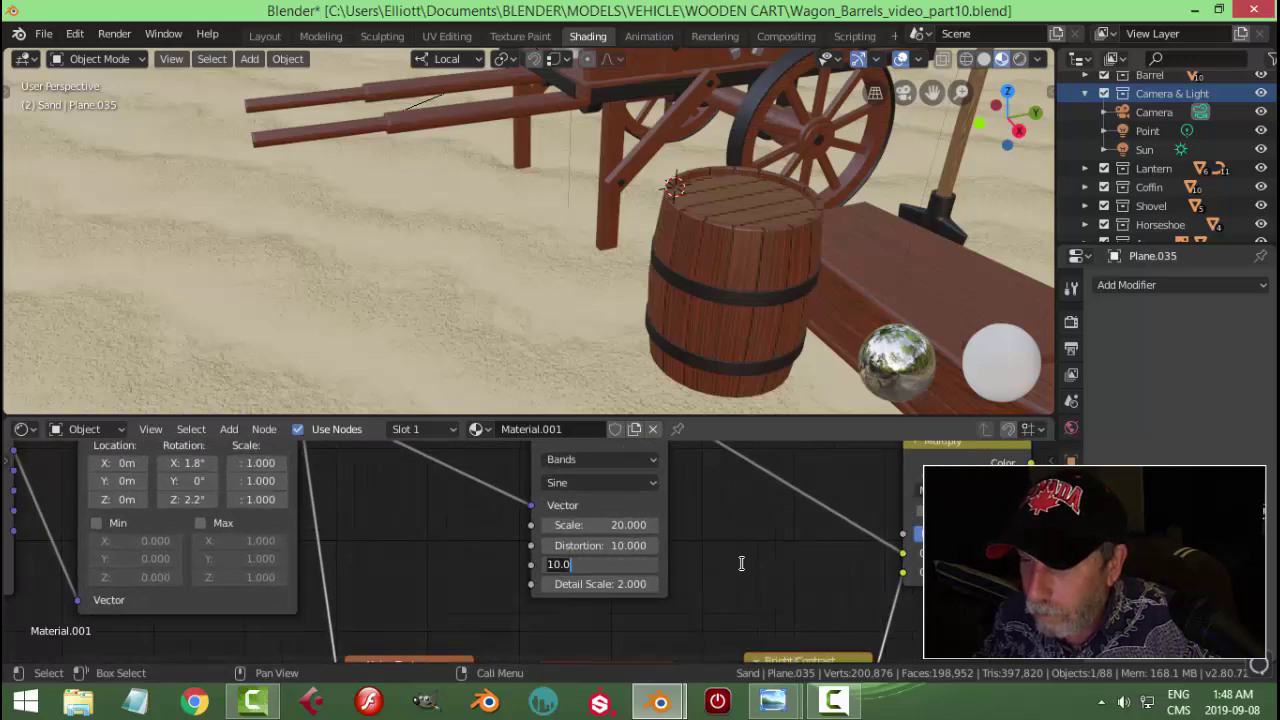
pyautogui.press('BackSpace')
pyautogui.press('BackSpace')
pyautogui.press('BackSpace')
pyautogui.press('BackSpace')
pyautogui.write('2')
pyautogui.press('Return')
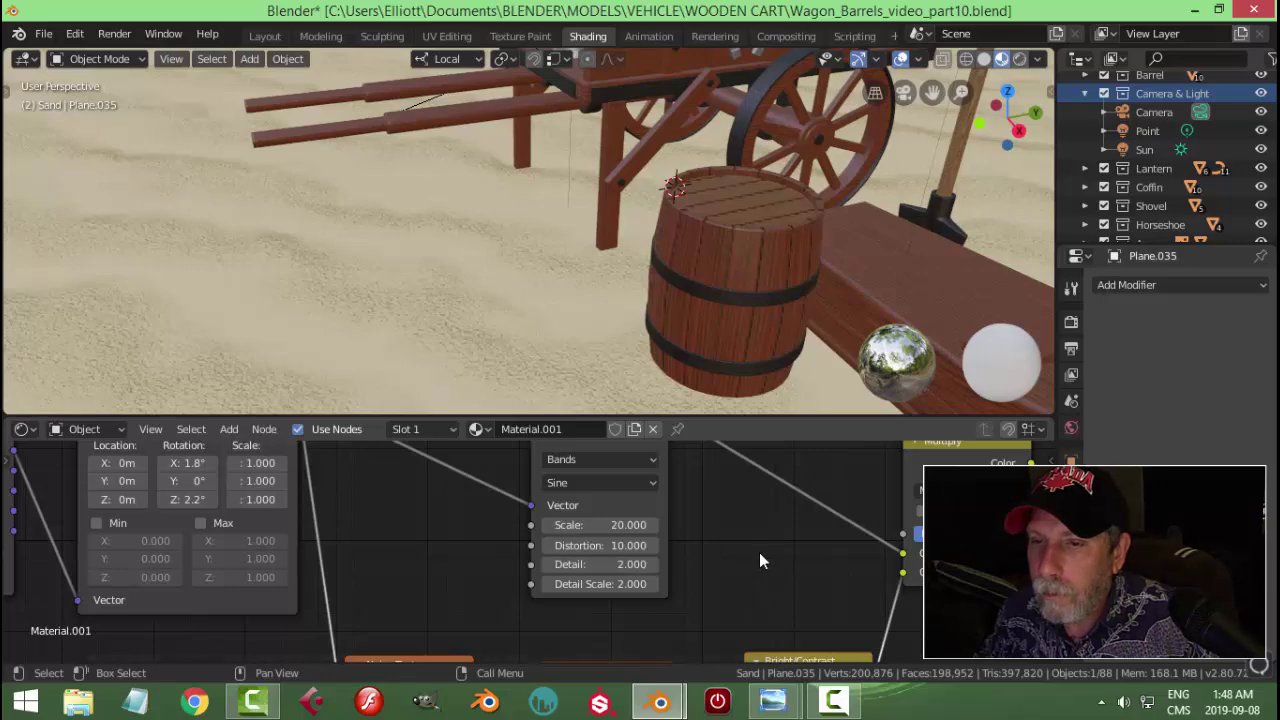
# Step: Set the contrast of the Bright/Contrast node following the noise to -0.85
pyautogui.scroll(-2, 762, 554)
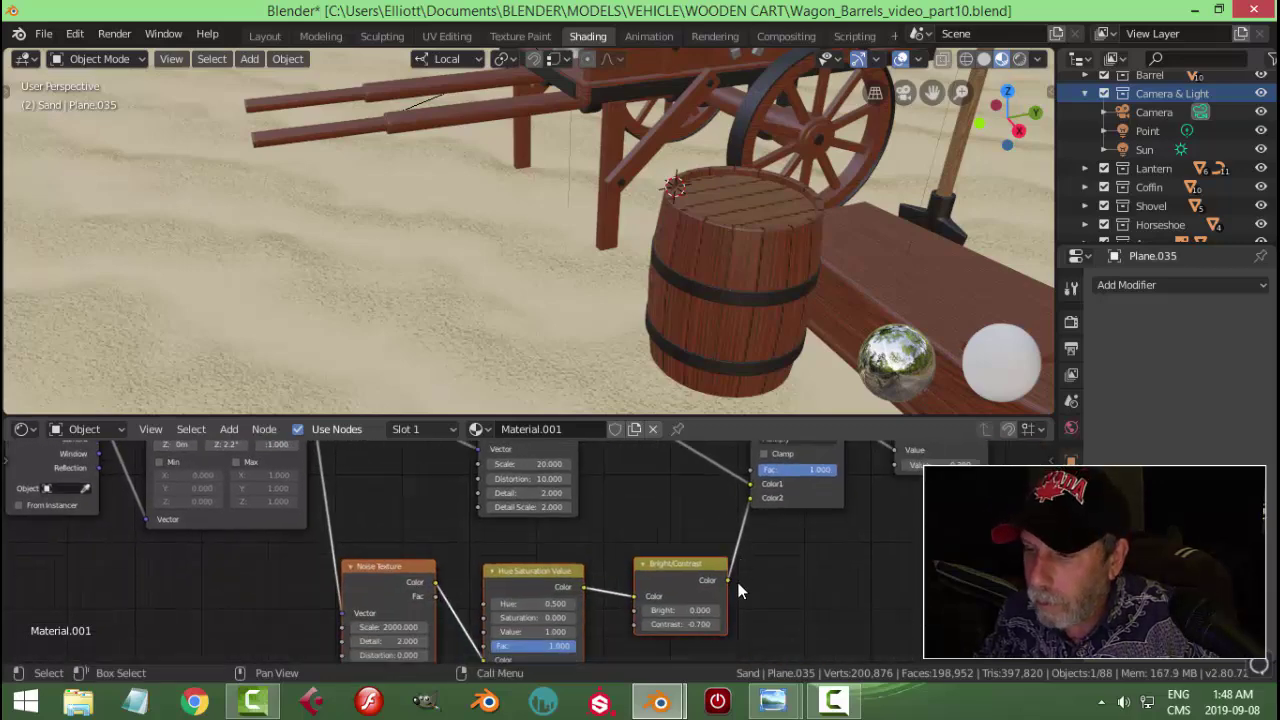
pyautogui.scroll(-3, 737, 500)
pyautogui.moveTo(748, 558); pyautogui.dragTo(718, 558)
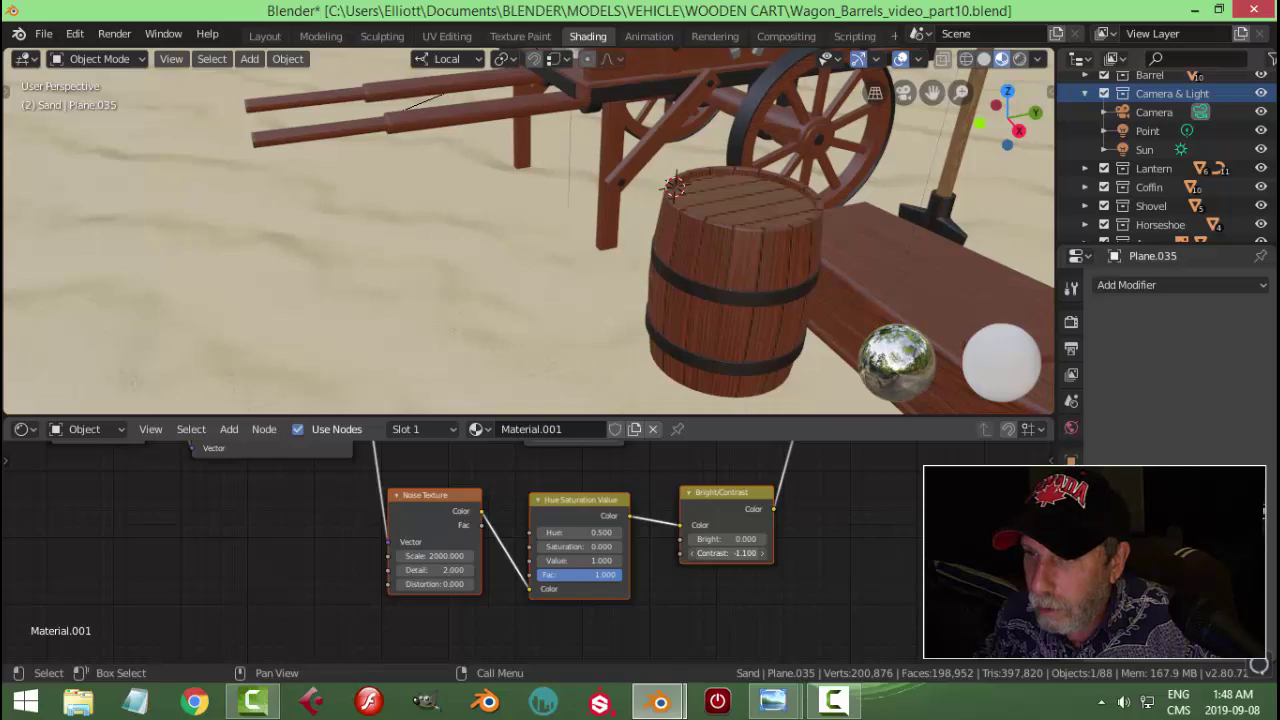
pyautogui.moveTo(726, 553); pyautogui.dragTo(735, 553)
pyautogui.scroll(-4, 555, 360)
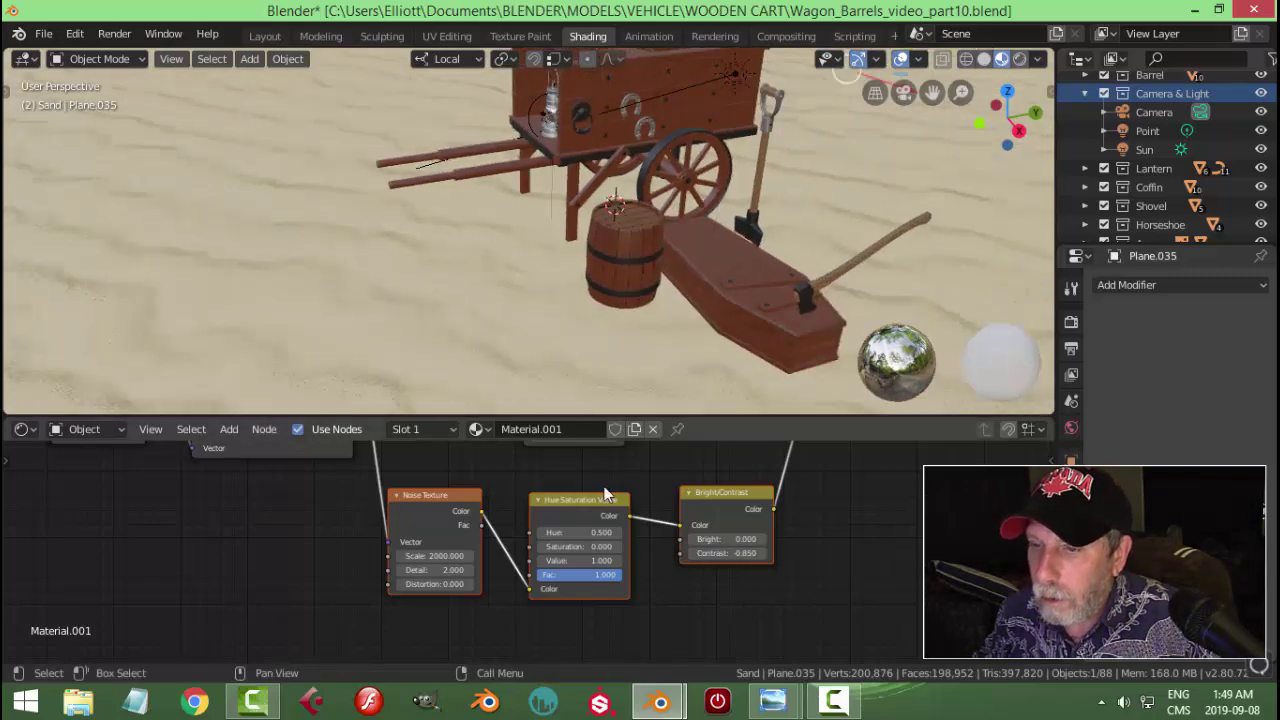
pyautogui.scroll(2, 678, 318)
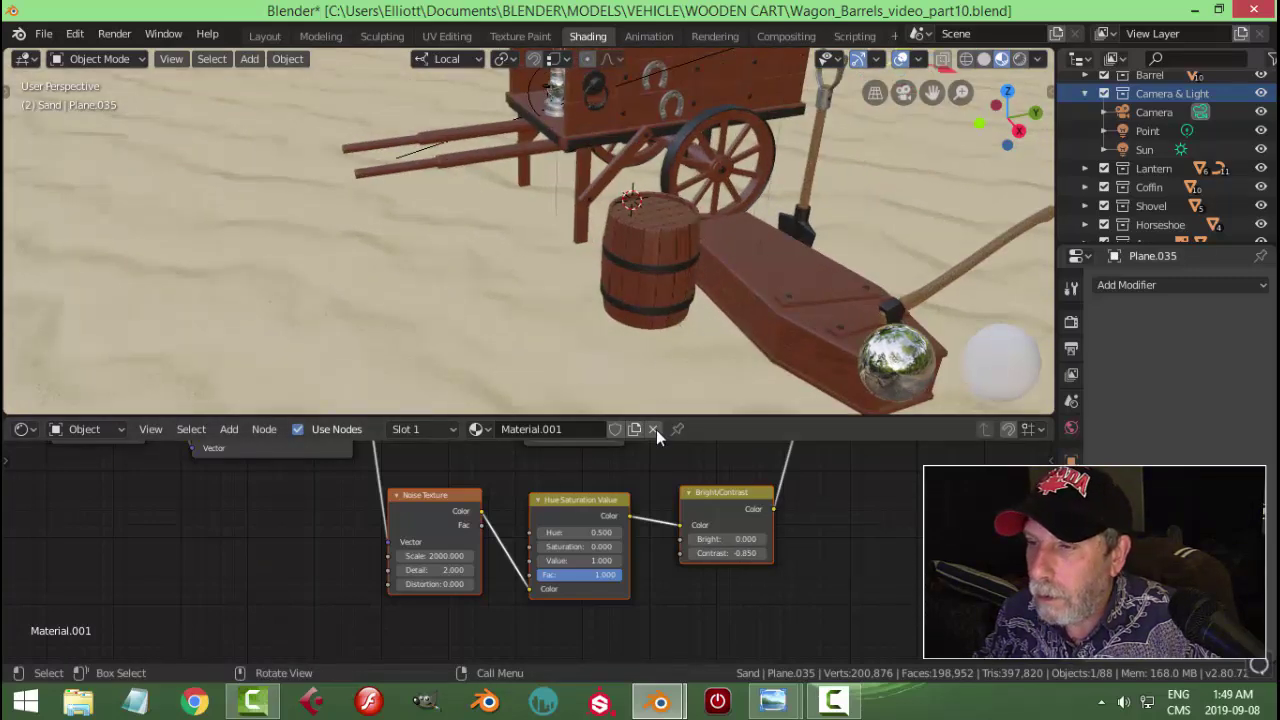
# Step: Shift the Diffuse BSDF's sand color slightly toward a warmer orange tone
pyautogui.scroll(-2, 856, 526)
pyautogui.moveTo(691, 497); pyautogui.dragTo(655, 632, button='middle')
pyautogui.moveTo(778, 560); pyautogui.dragTo(674, 579, button='middle')
pyautogui.scroll(2, 674, 579)
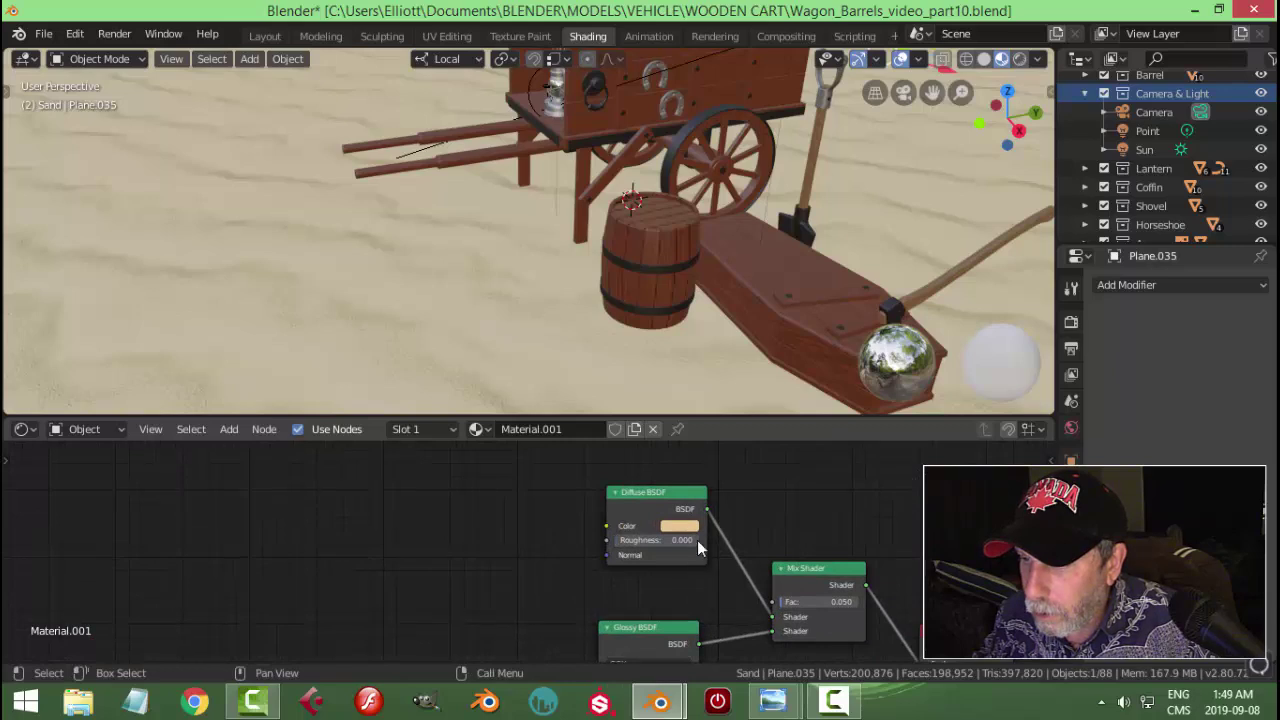
pyautogui.click(688, 527)
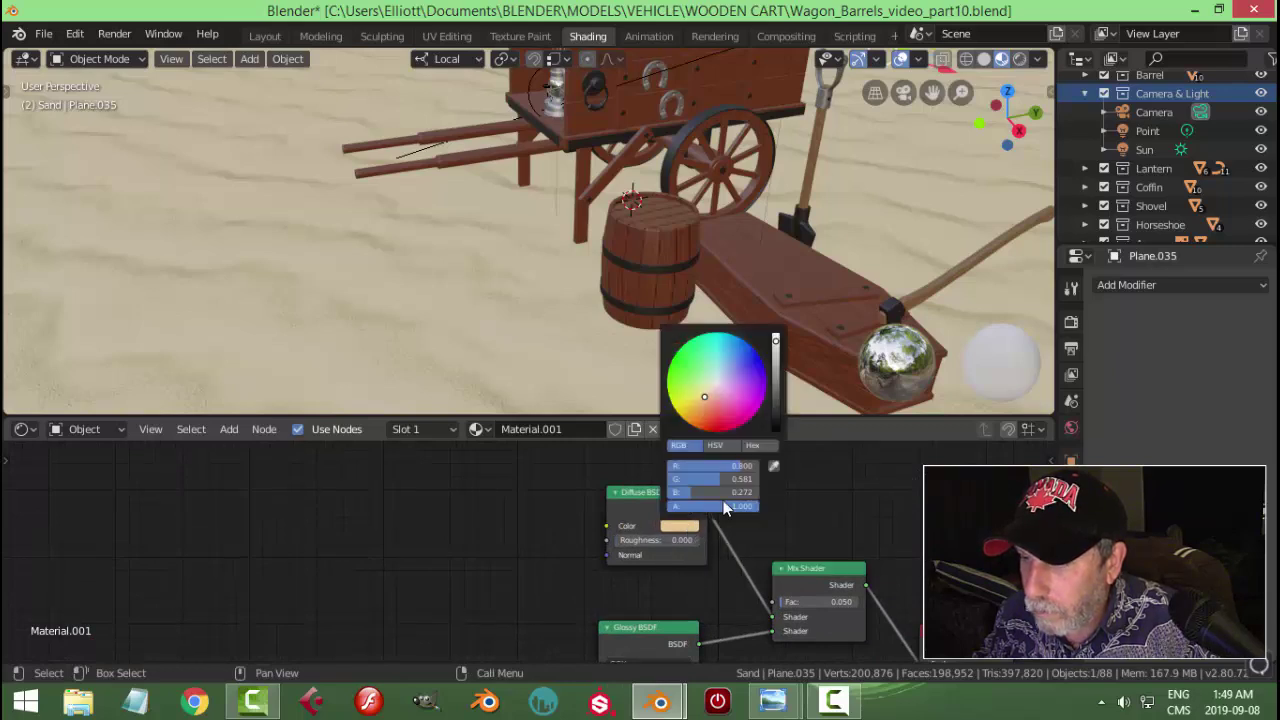
pyautogui.moveTo(707, 397); pyautogui.dragTo(705, 399)
# Step: Orbit to a wider view of the wagon scene and inspect the sand in rendered shading, returning to material preview
pyautogui.moveTo(469, 320); pyautogui.dragTo(560, 270, button='middle')
pyautogui.click(1019, 60)
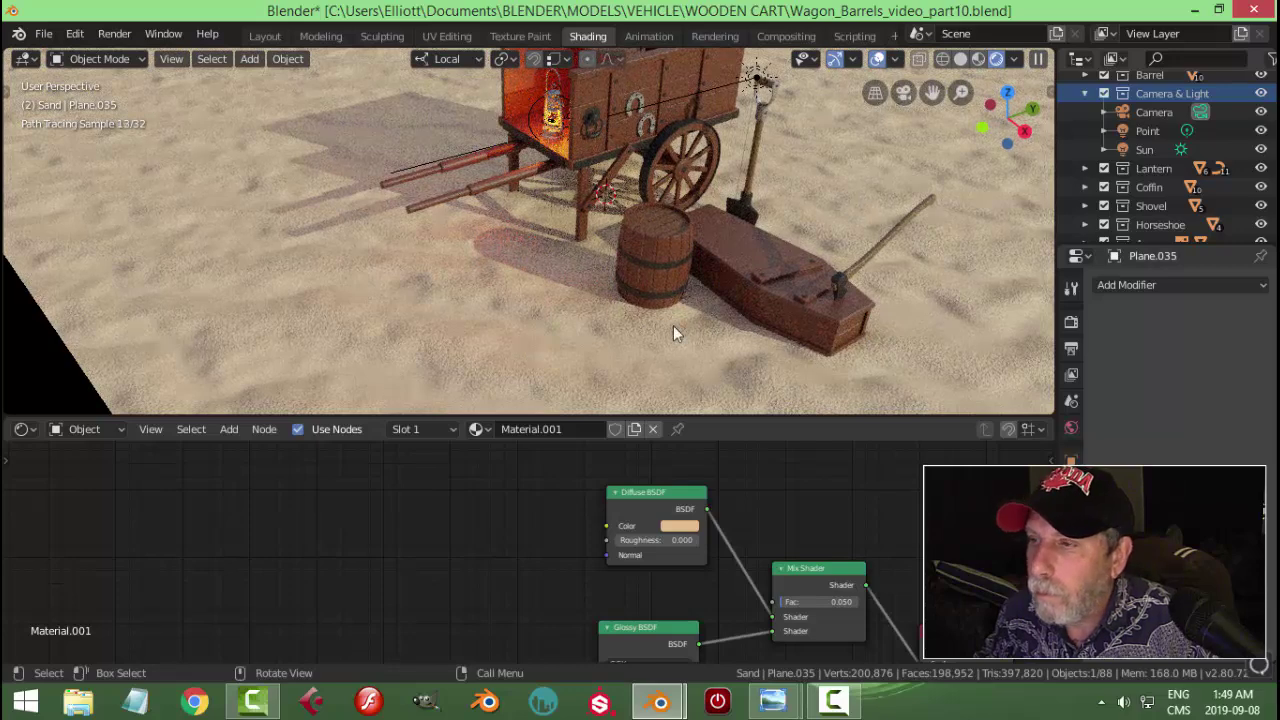
pyautogui.scroll(-1, 531, 567)
pyautogui.scroll(-2, 531, 567)
pyautogui.moveTo(534, 534); pyautogui.dragTo(596, 472, button='middle')
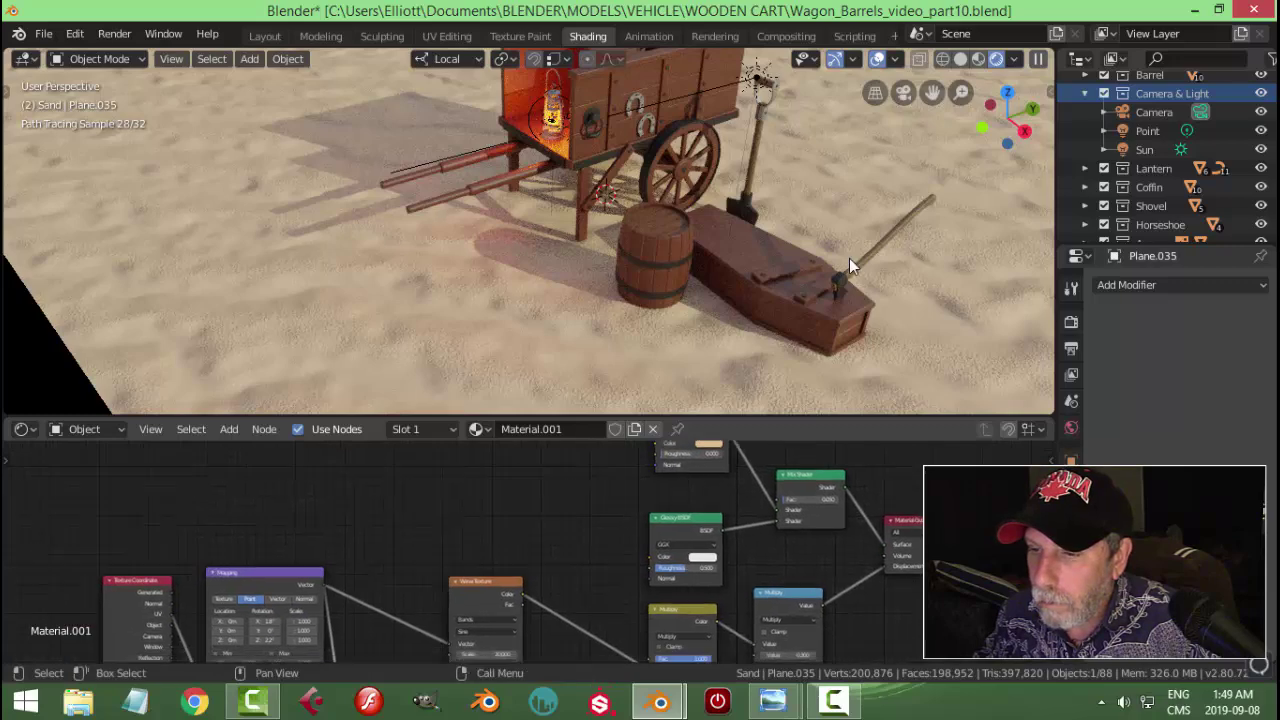
pyautogui.click(981, 62)
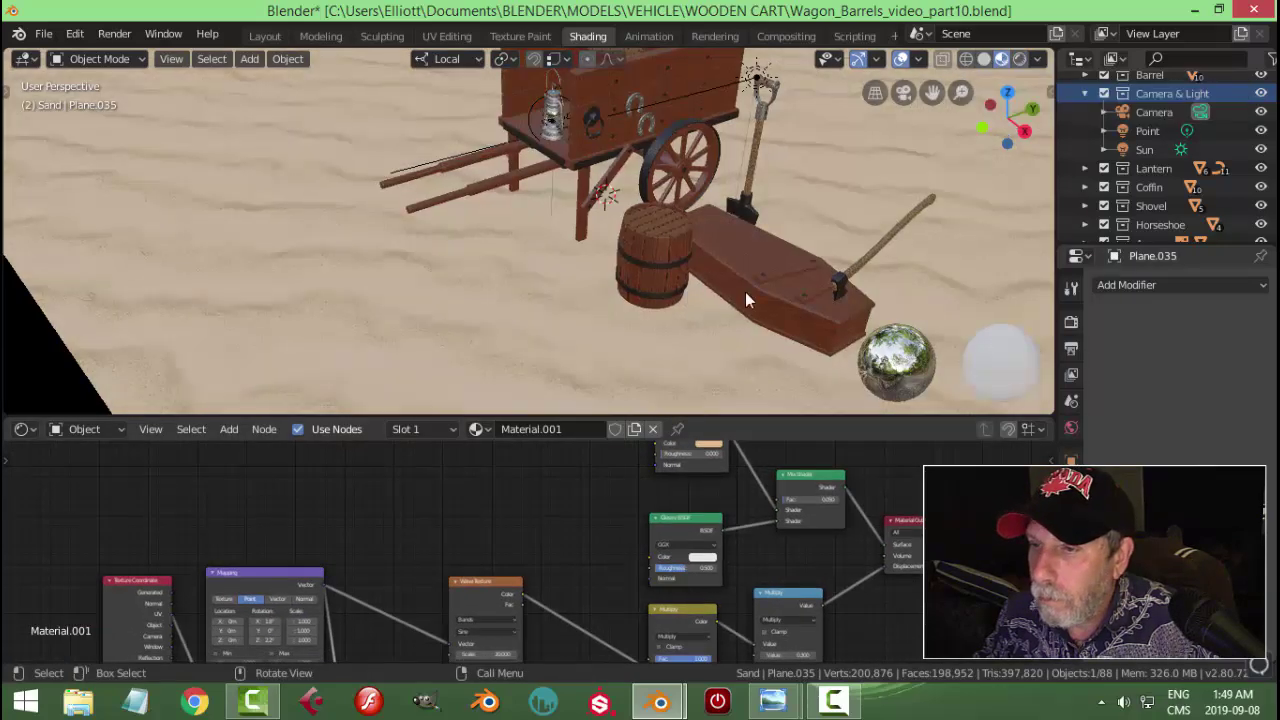
# Step: Set the Mapping node's scale to 1.2 on X and 1.1 on Y
pyautogui.press('Home')
pyautogui.scroll(3, 539, 565)
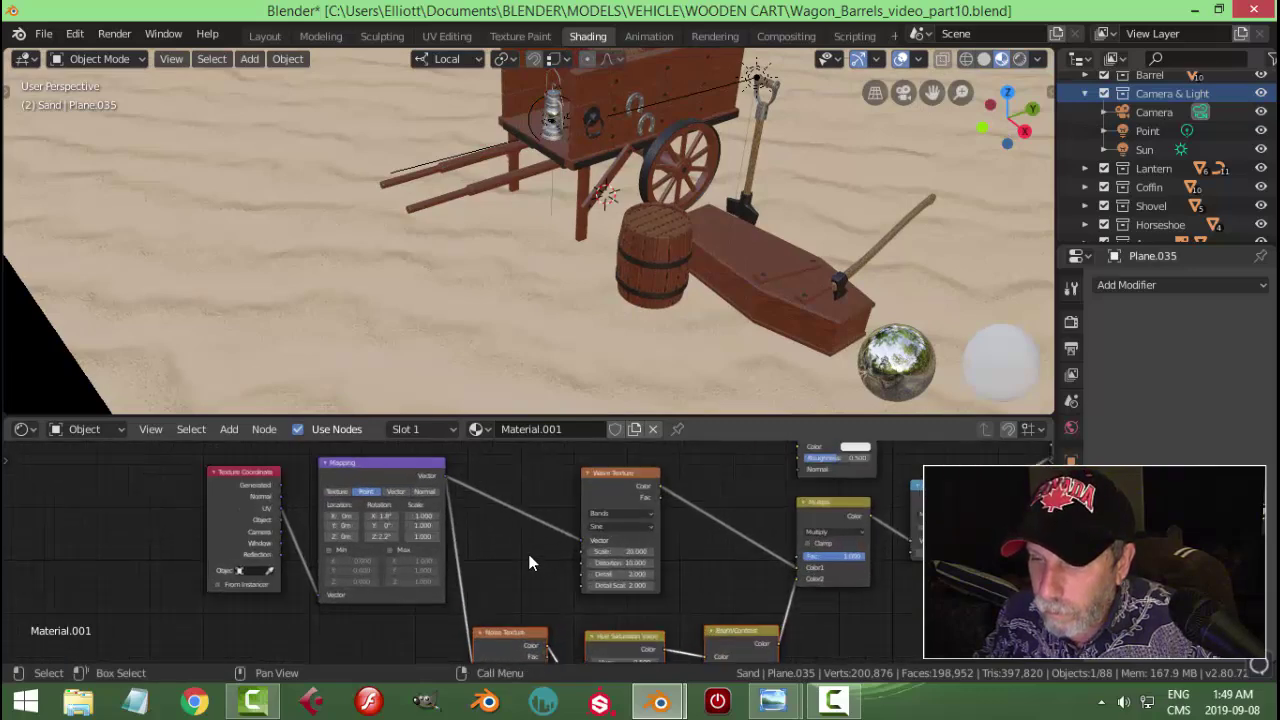
pyautogui.moveTo(555, 329)
pyautogui.mouseDown(button='middle')
pyautogui.moveTo(580, 312)
pyautogui.moveTo(556, 329)
pyautogui.mouseUp(button='middle')
pyautogui.scroll(5, 556, 321)
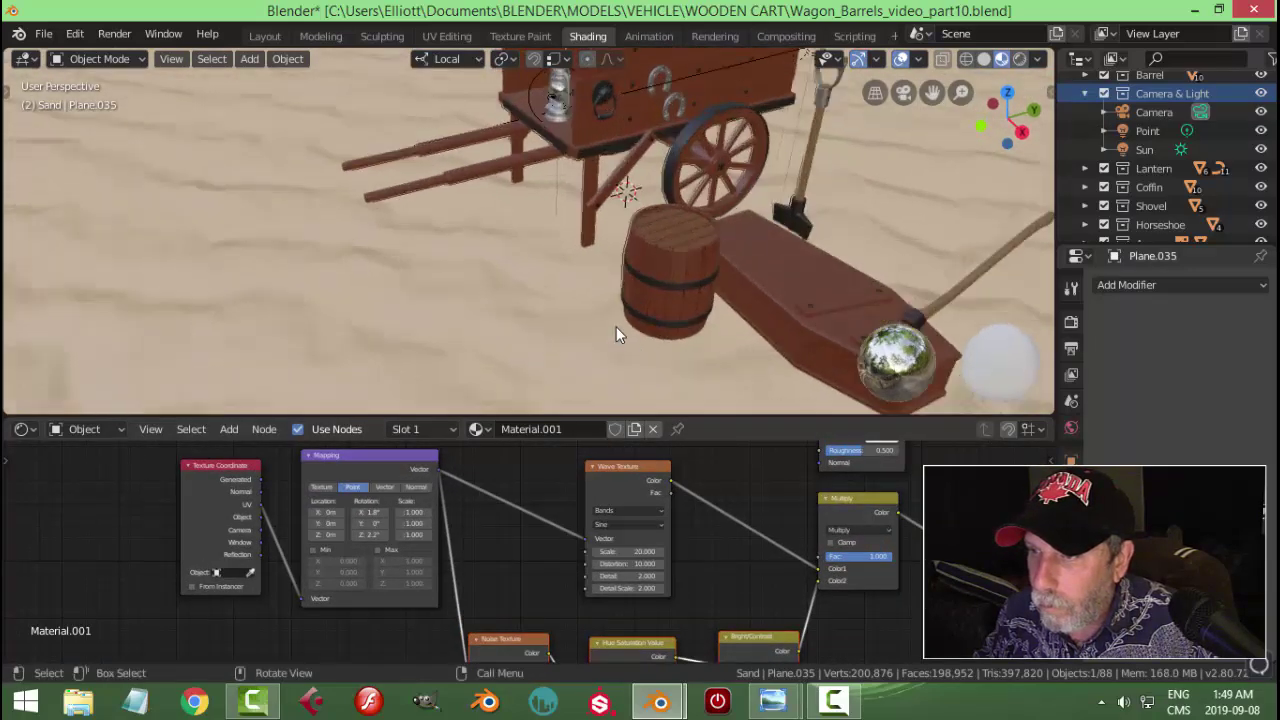
pyautogui.scroll(1, 419, 523)
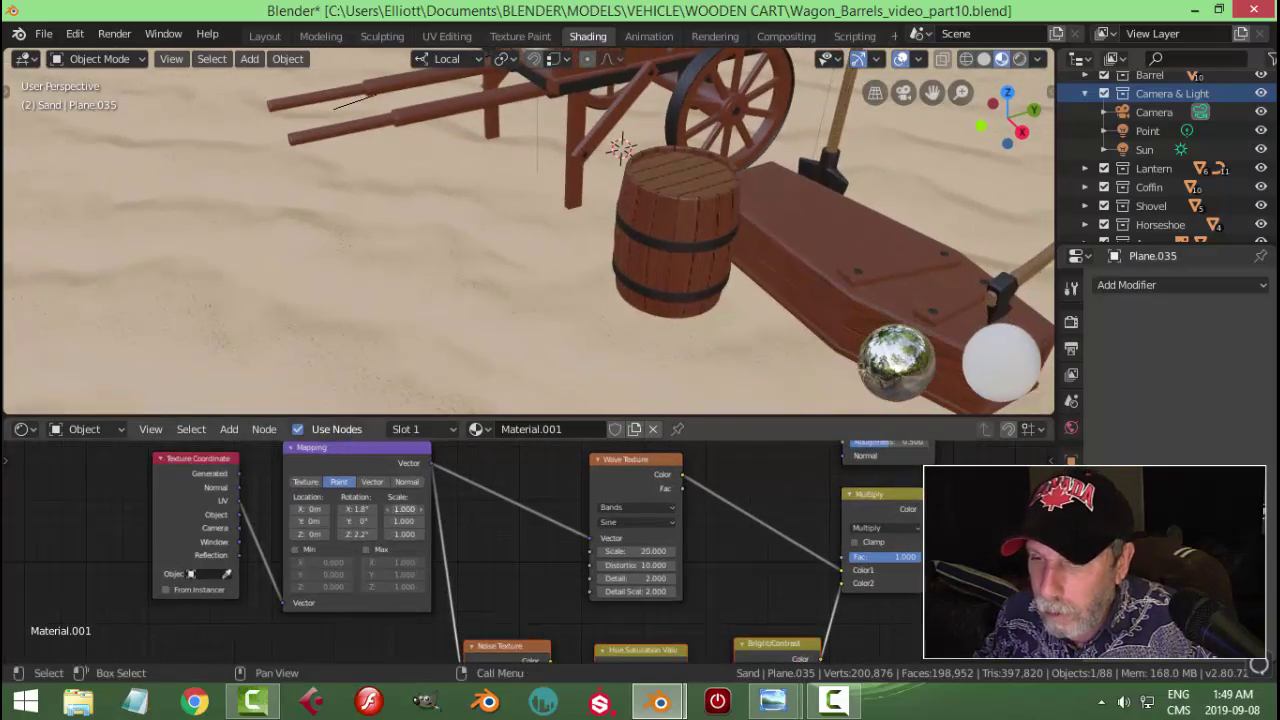
pyautogui.moveTo(403, 509)
pyautogui.mouseDown()
pyautogui.moveTo(440, 509)
pyautogui.moveTo(418, 521)
pyautogui.mouseUp()
pyautogui.scroll(-3, 714, 351)
pyautogui.hotkey('ctrl', 'z')
# Step: Switch to the camera view and return to the Modeling workspace in Object Mode
pyautogui.moveTo(726, 340)
pyautogui.mouseDown(button='middle')
pyautogui.moveTo(664, 347)
pyautogui.moveTo(713, 317)
pyautogui.moveTo(694, 343)
pyautogui.moveTo(766, 334)
pyautogui.moveTo(739, 342)
pyautogui.mouseUp(button='middle')
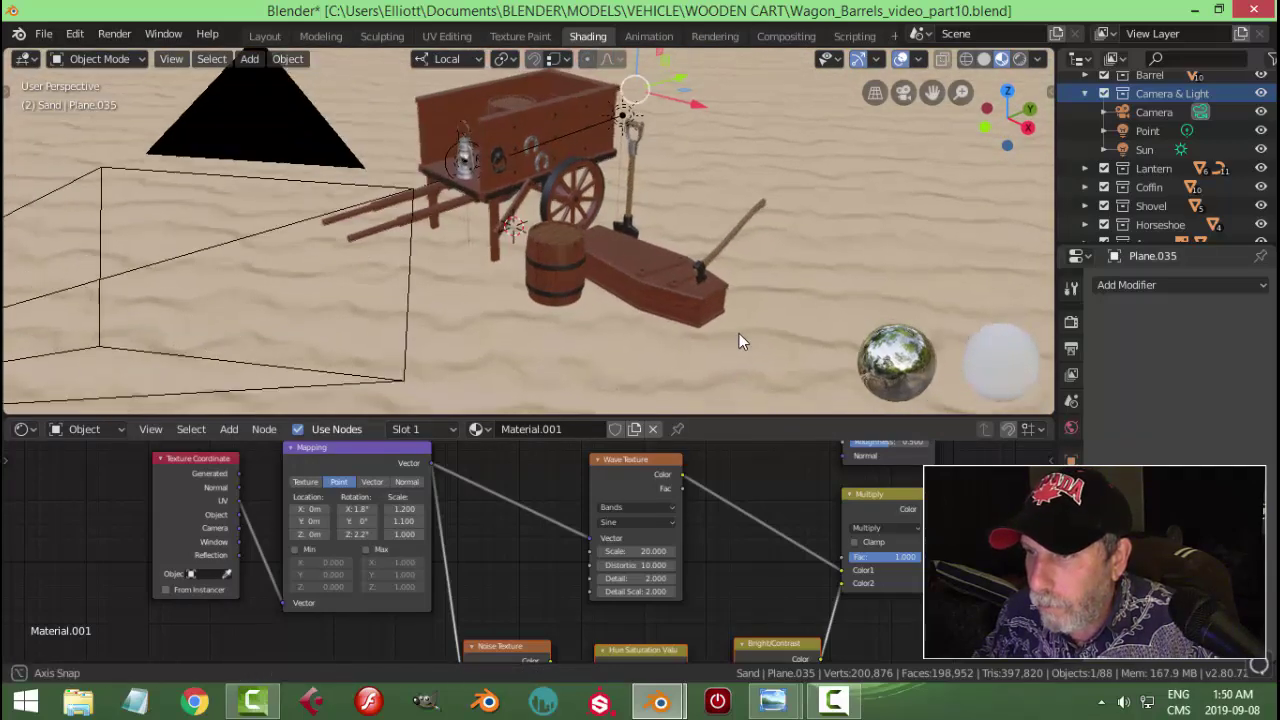
pyautogui.press('KP_0')
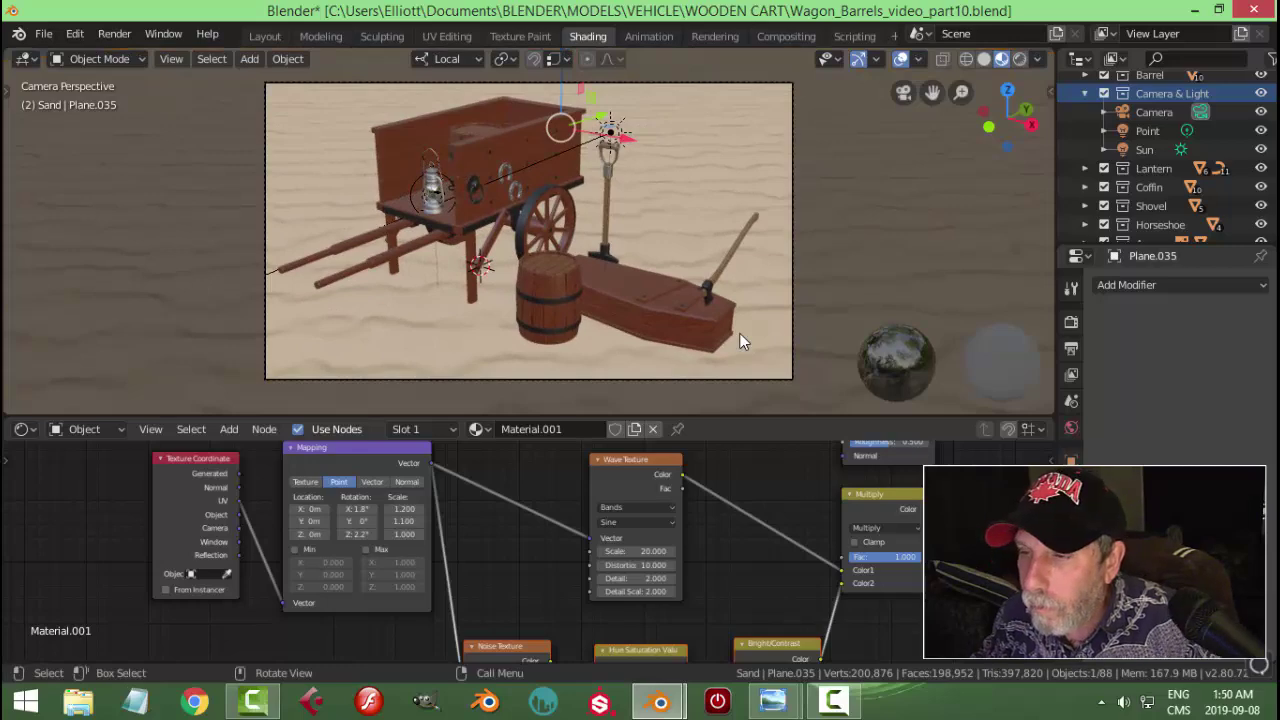
pyautogui.click(321, 36)
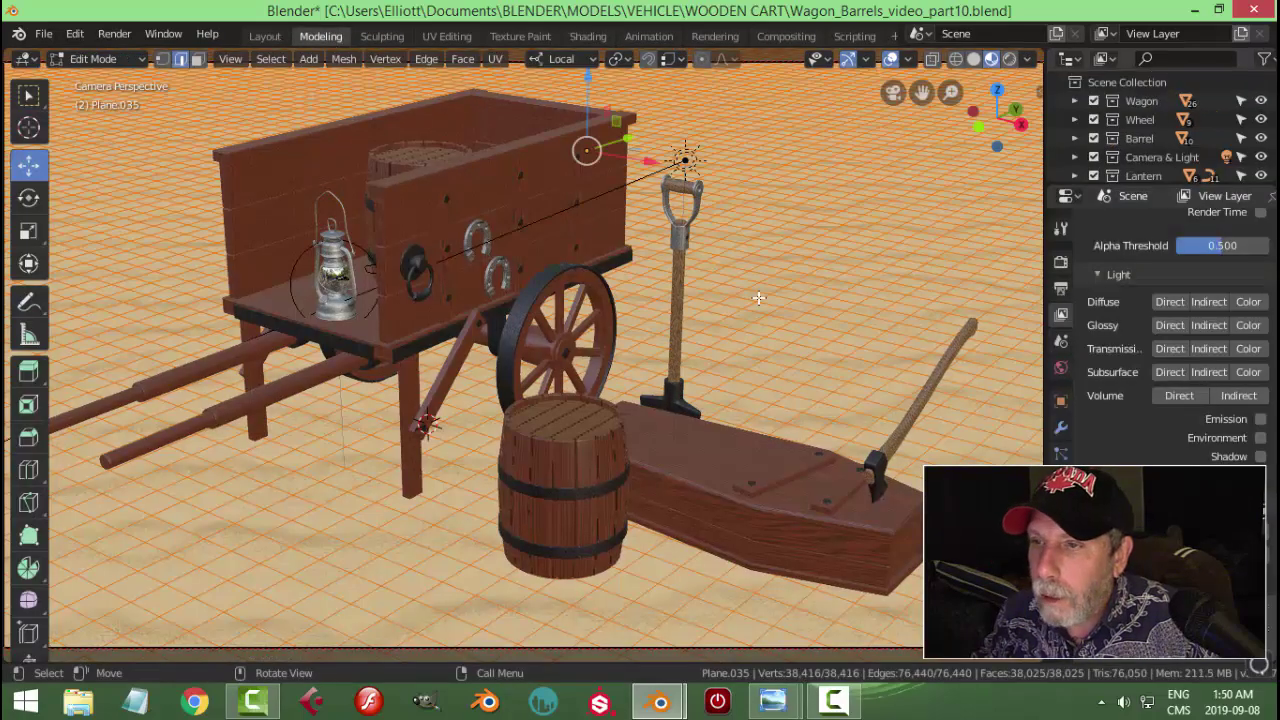
pyautogui.press('Tab')
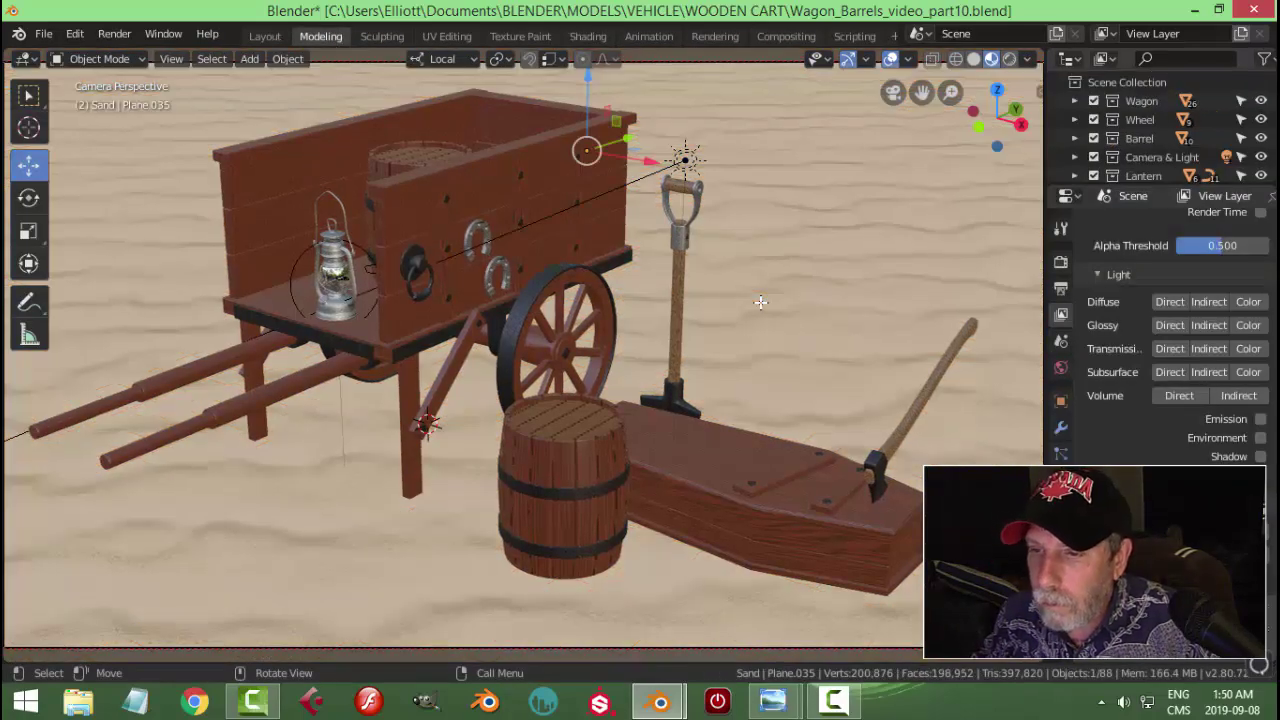
# Step: Save the file and preview the camera view in rendered shading, returning to material preview
pyautogui.hotkey('ctrl', 's')
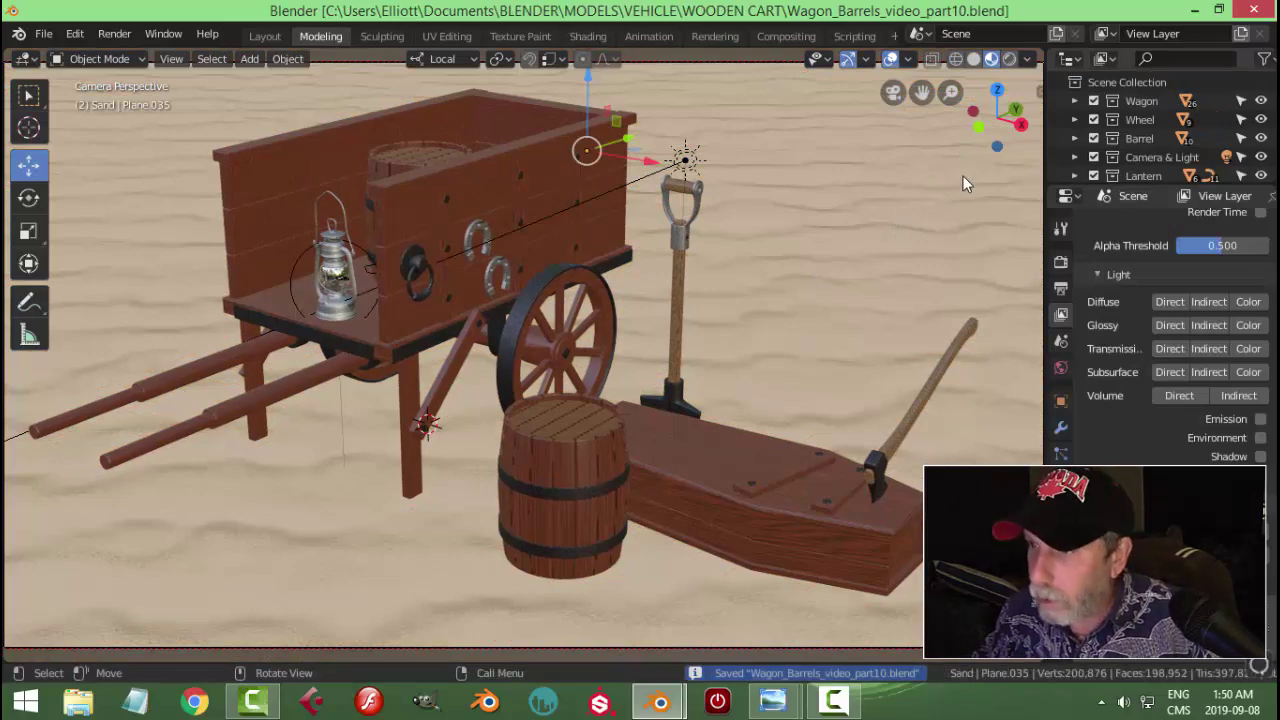
pyautogui.click(1007, 65)
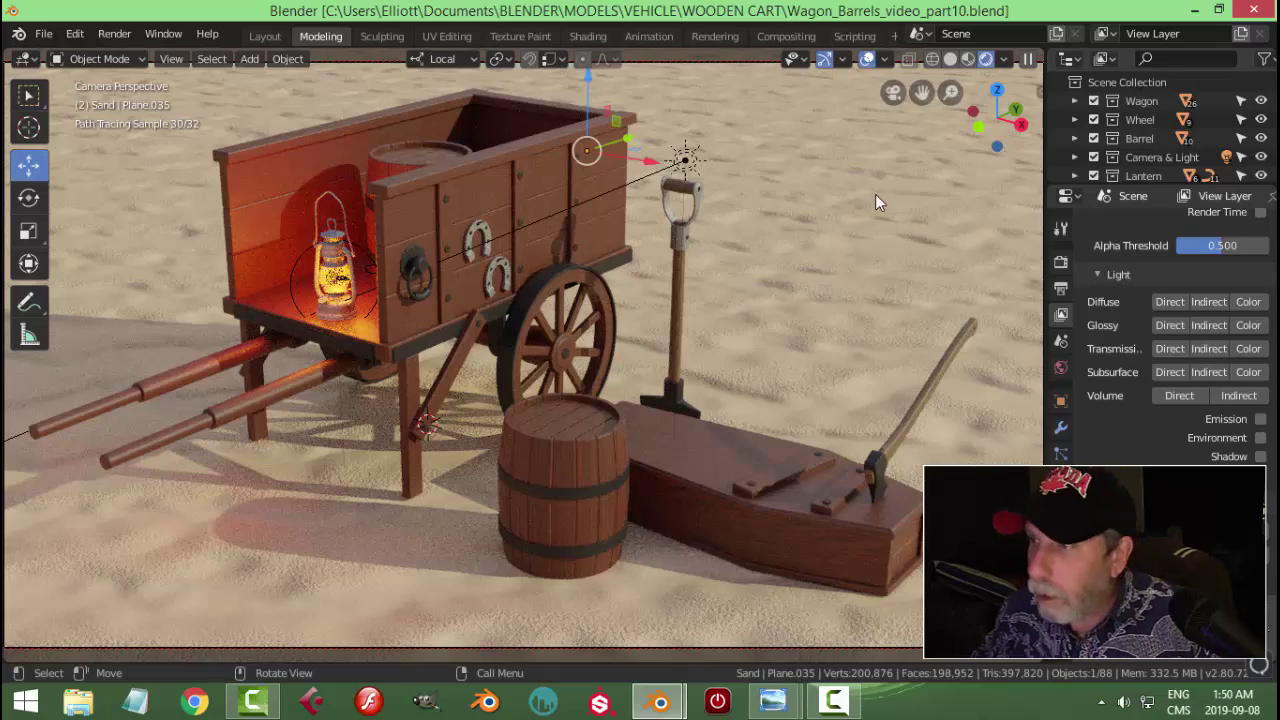
pyautogui.click(968, 59)
# Step: Select the barrel in front of the wagon, check its footing in front view, and switch to the Shading workspace
pyautogui.click(611, 503)
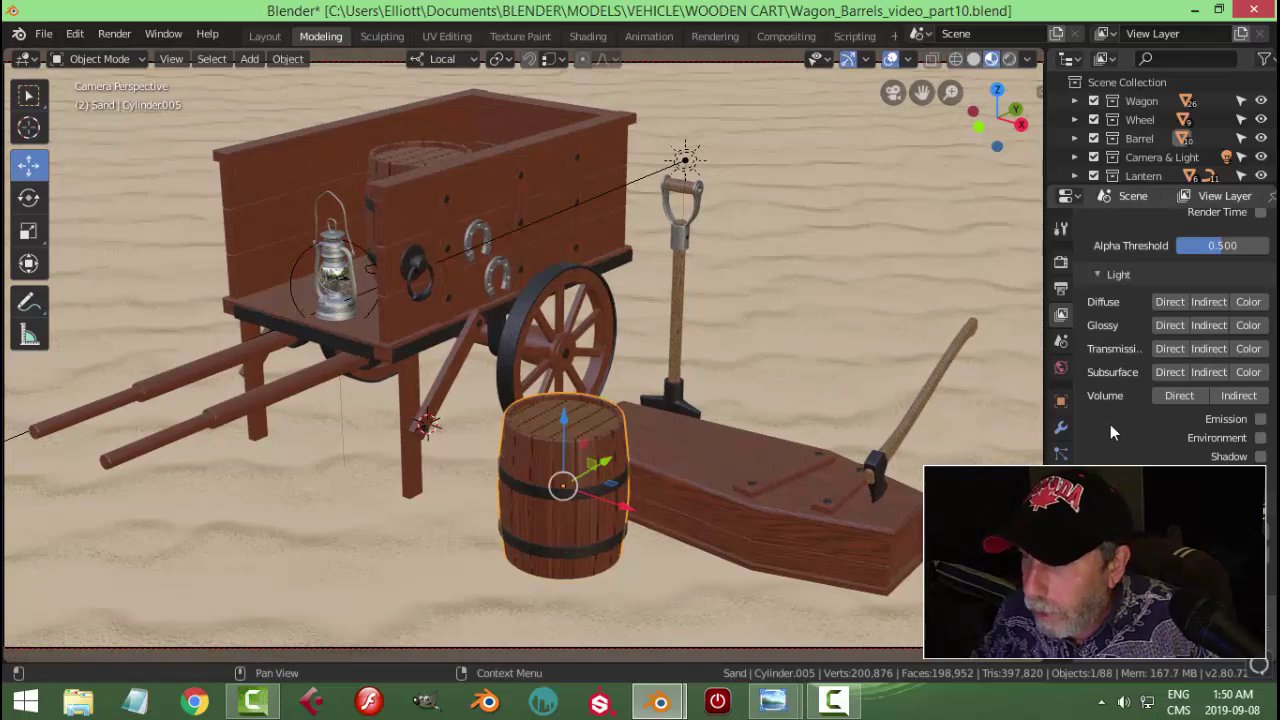
pyautogui.press('KP_1')
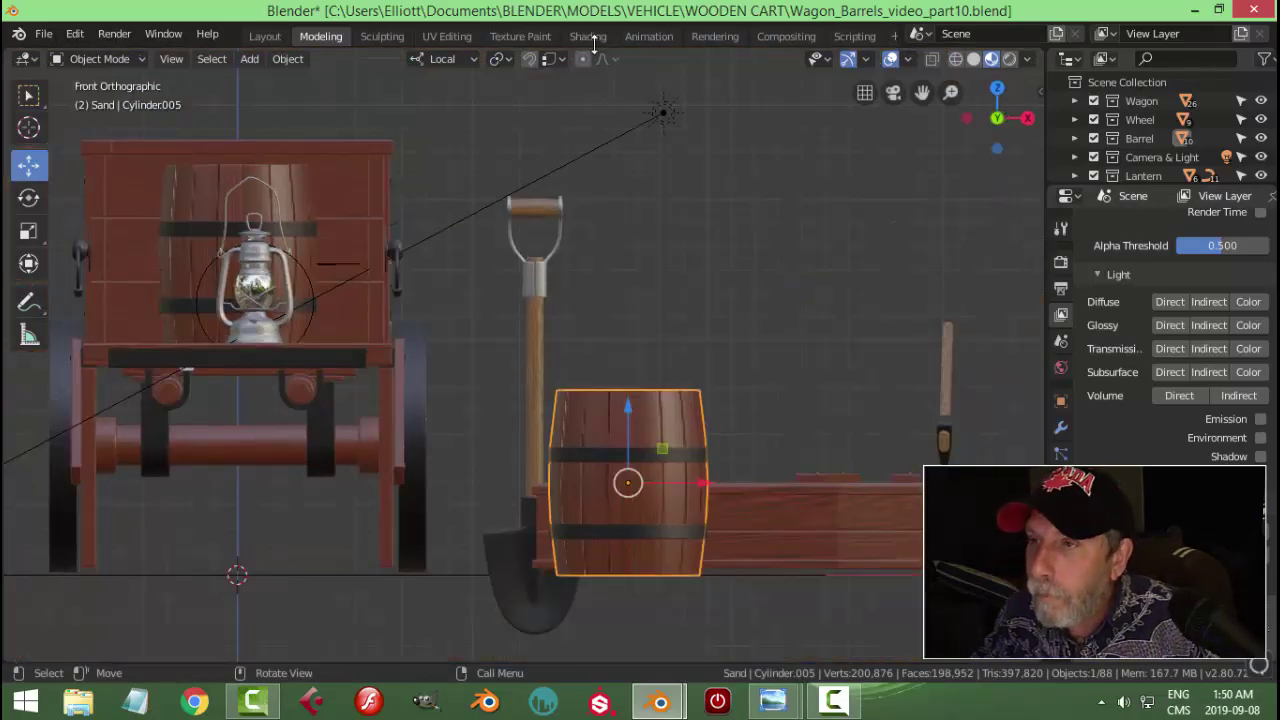
pyautogui.click(589, 37)
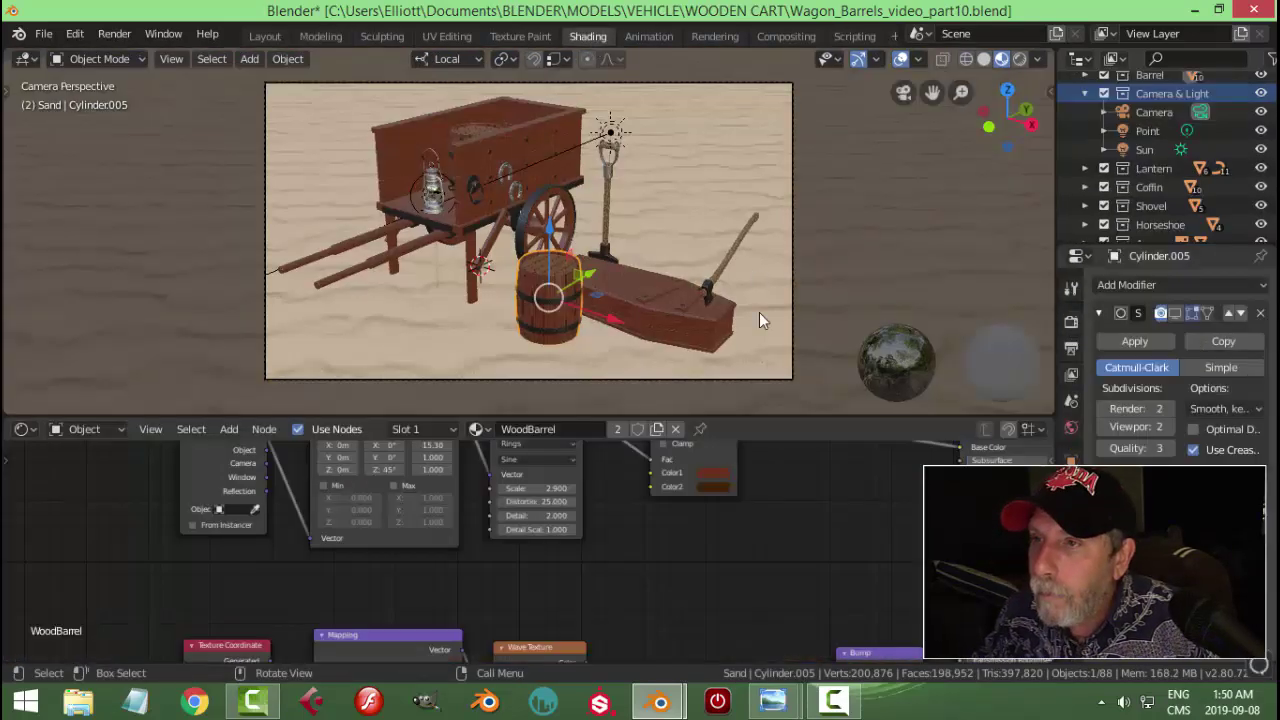
# Step: Set the roughness of the barrel's WoodBarrel material to 0.35 on its Principled shader node
pyautogui.press('KP_4')
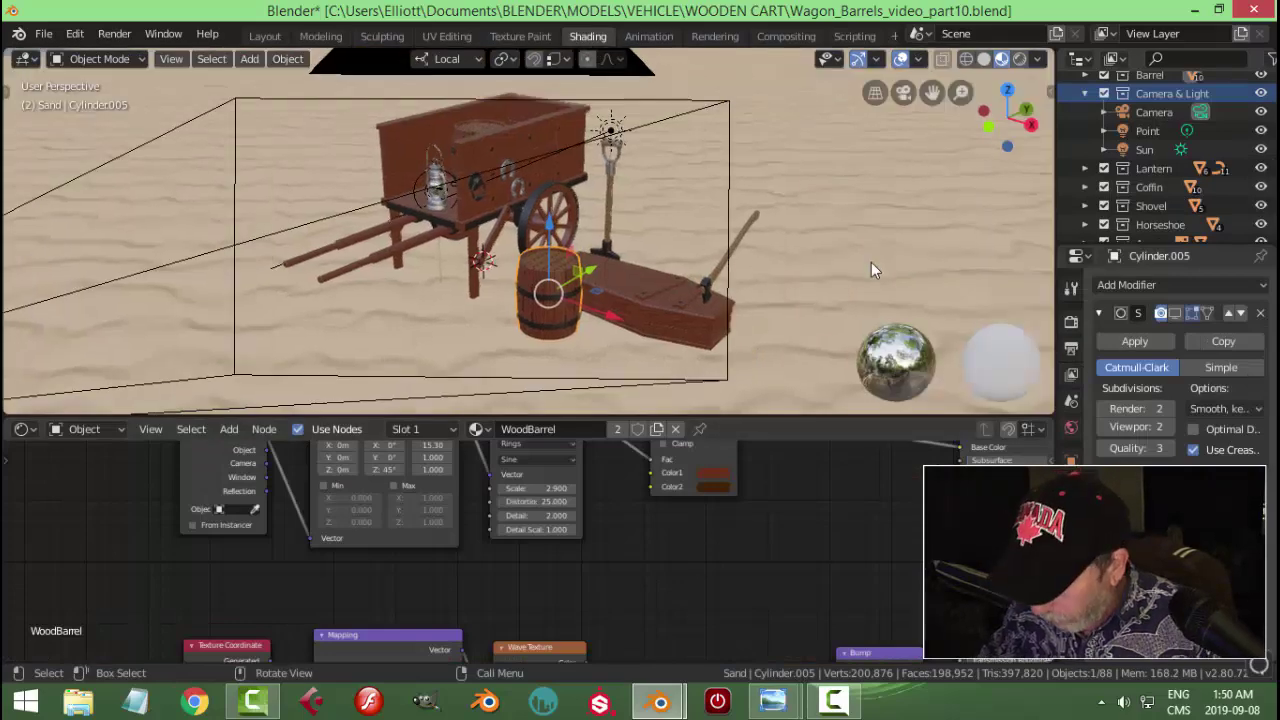
pyautogui.hotkey('alt', 'a')
pyautogui.scroll(-2, 620, 550)
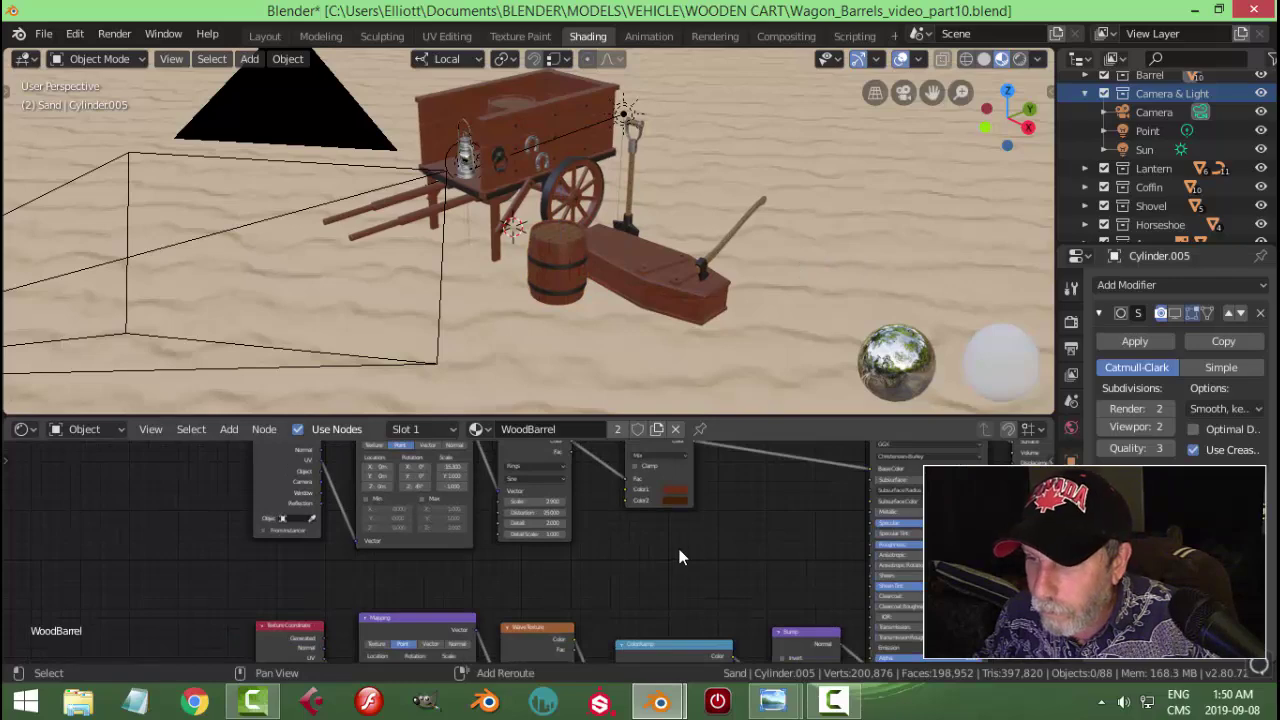
pyautogui.moveTo(892, 583); pyautogui.dragTo(765, 573, button='middle')
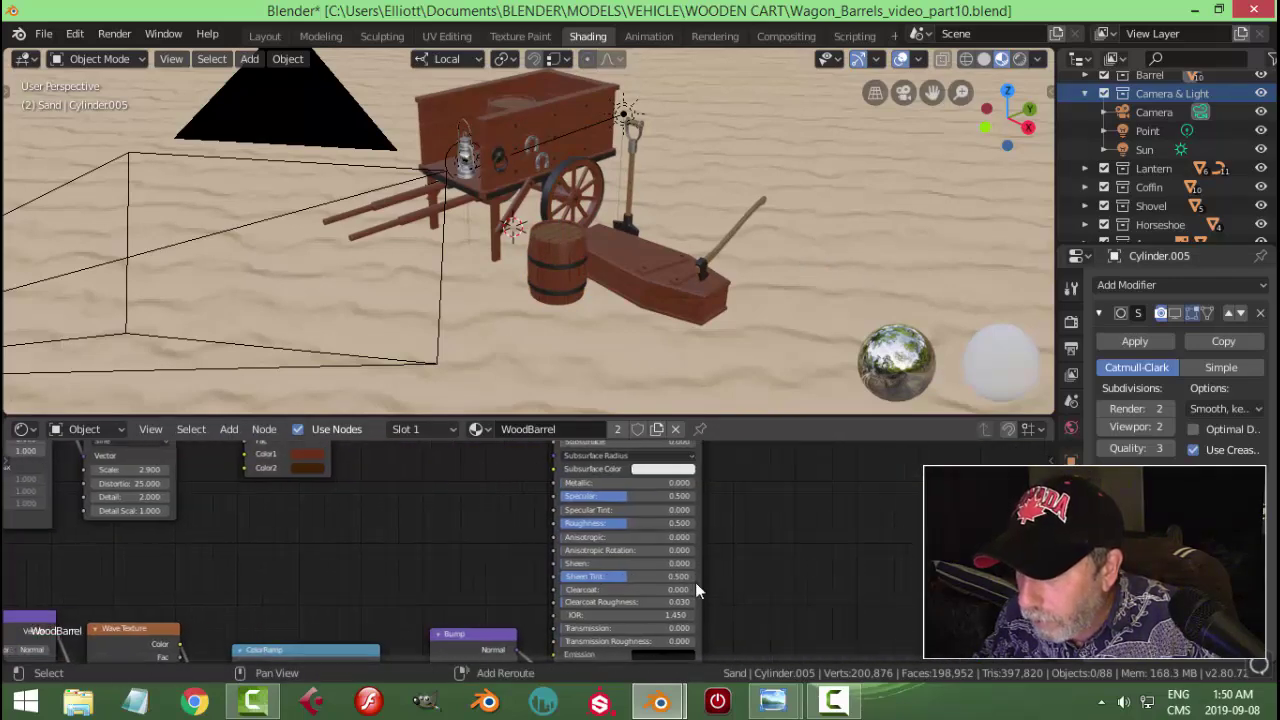
pyautogui.scroll(3, 765, 573)
pyautogui.scroll(1, 786, 571)
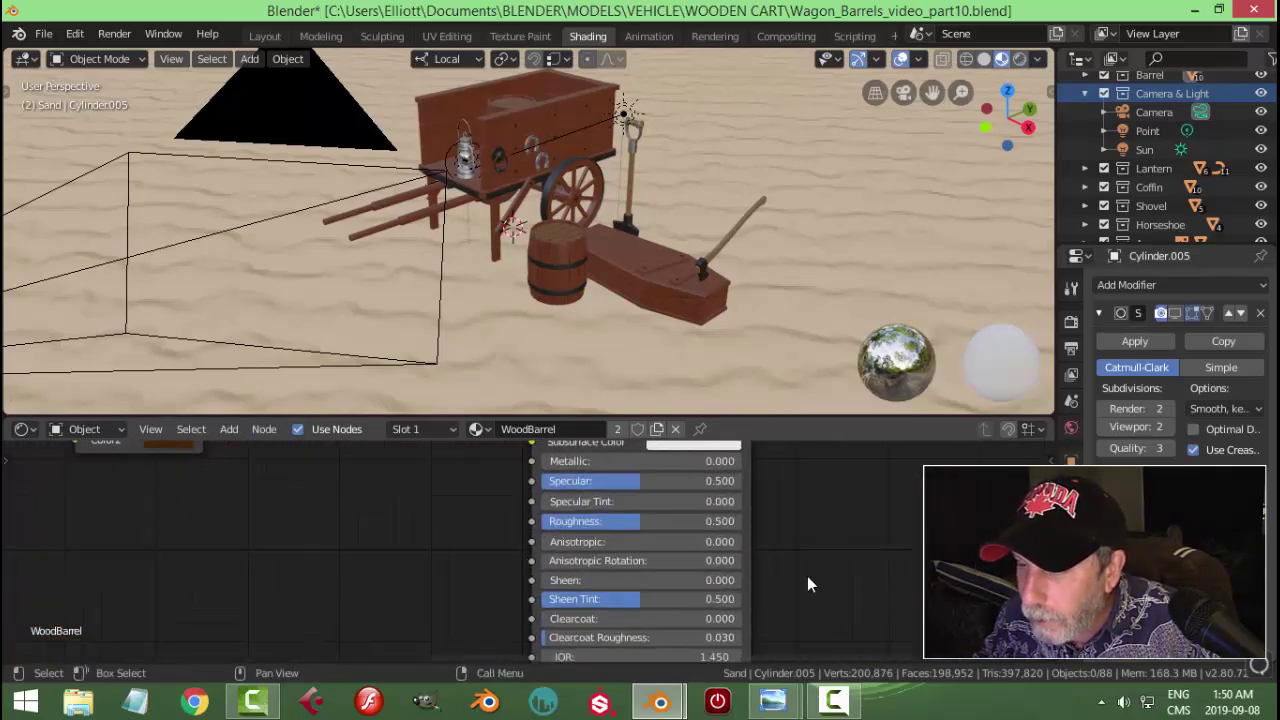
pyautogui.click(688, 520)
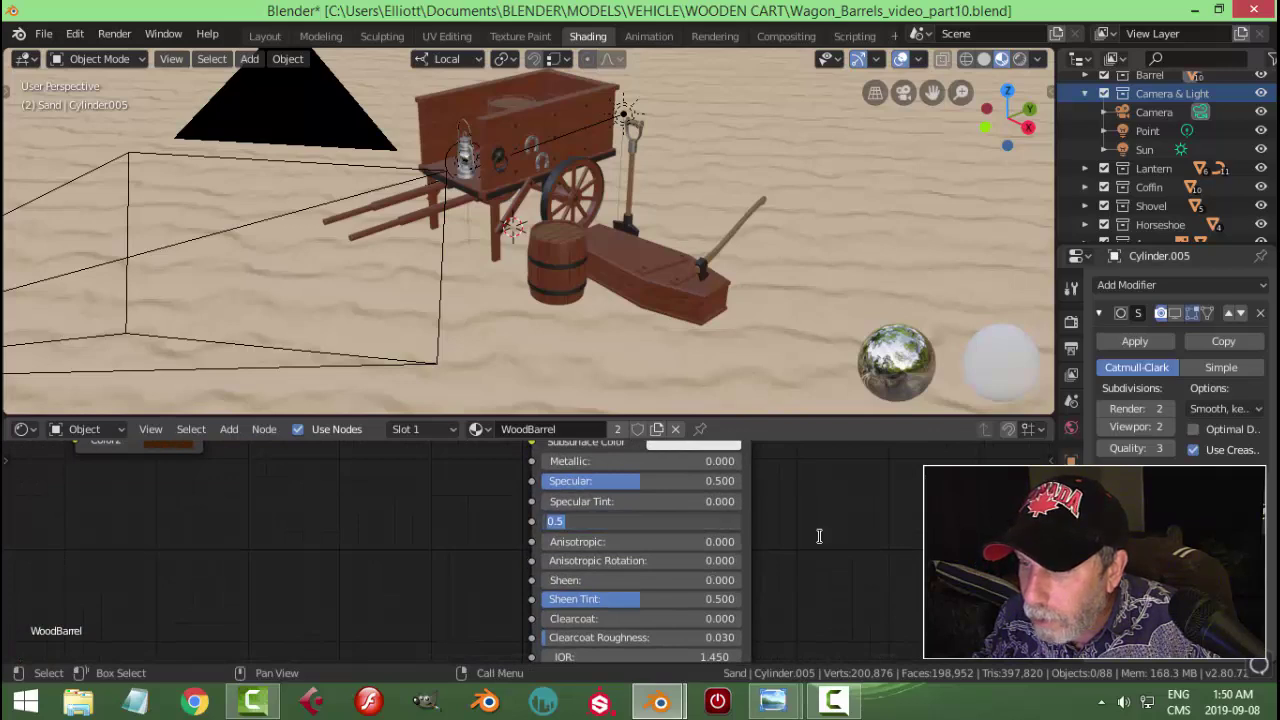
pyautogui.write('0')
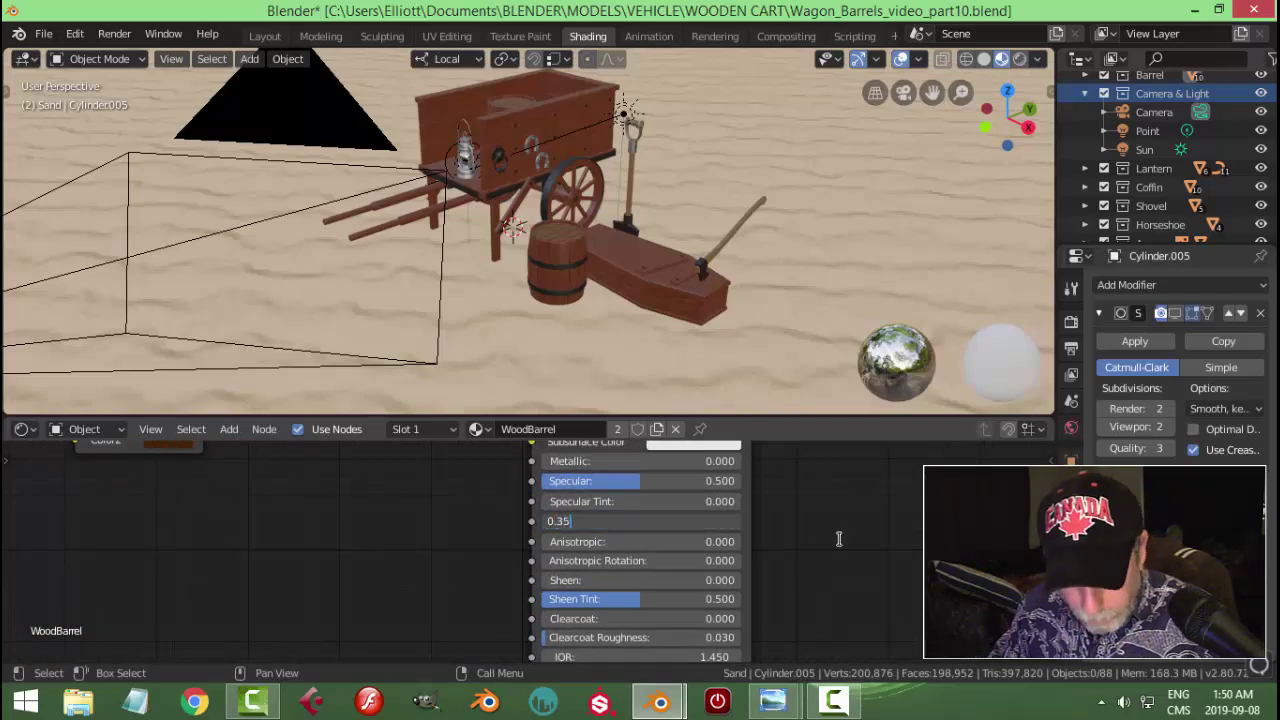
pyautogui.press('Return')
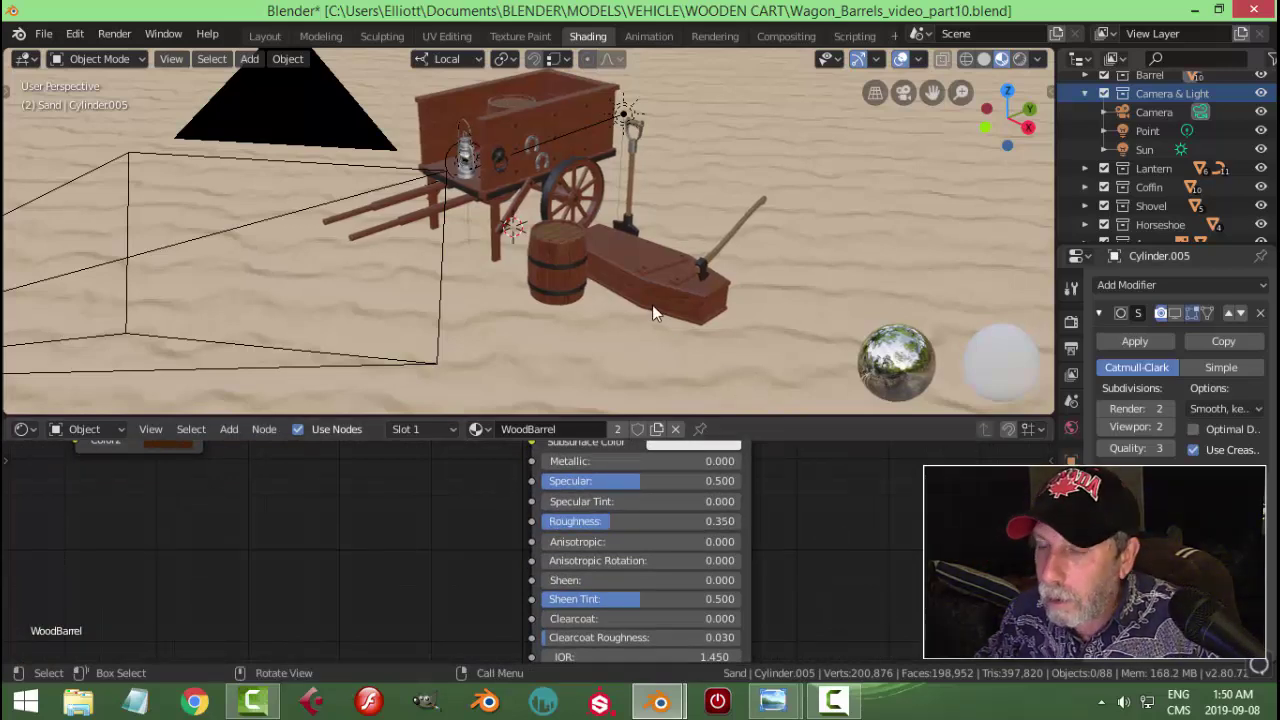
# Step: Select the coffin's side boards and set the WoodWagon material's roughness to 0.35
pyautogui.click(640, 295)
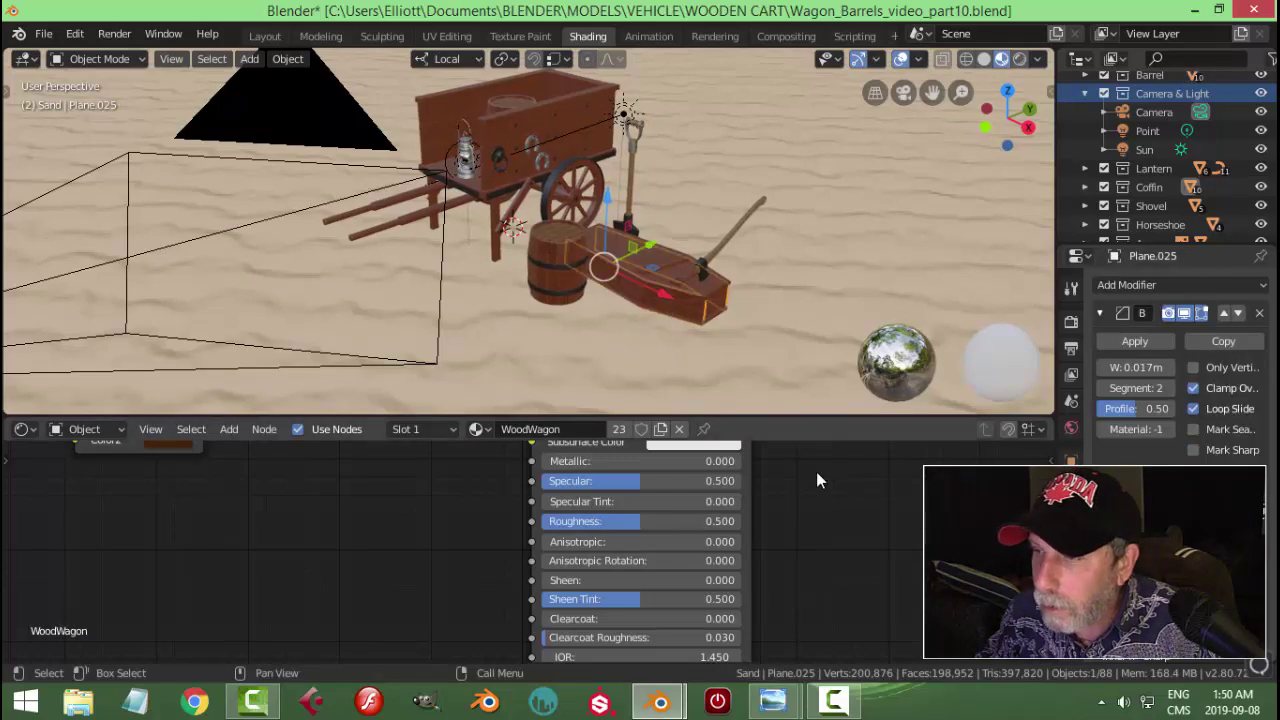
pyautogui.click(664, 521)
pyautogui.write('0.35')
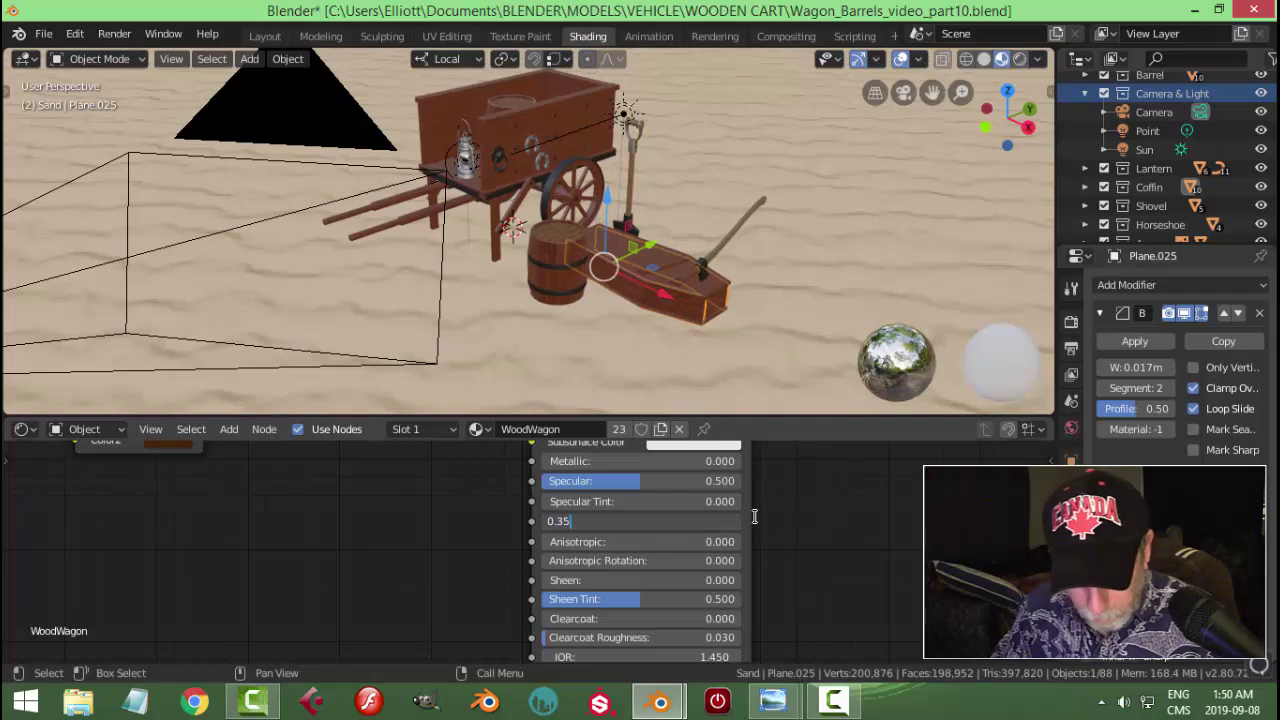
pyautogui.press('Return')
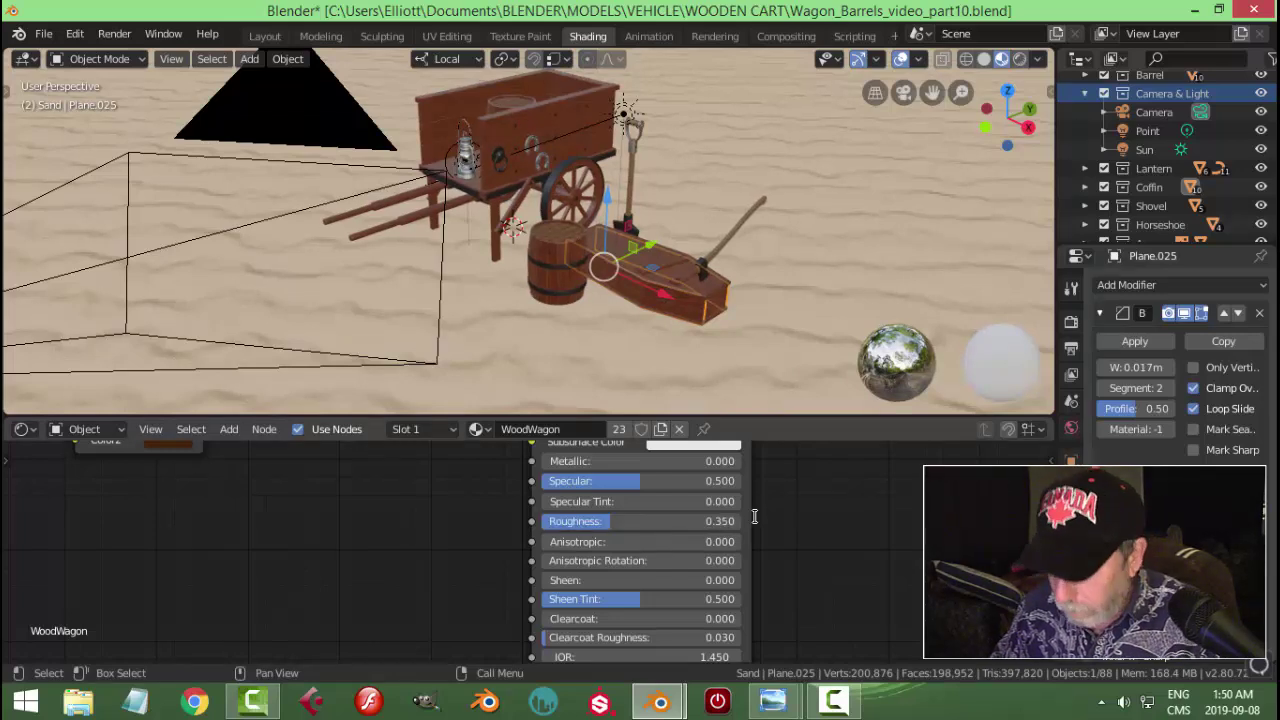
# Step: Select the handle of the axe stuck in the coffin and set the WoodHandle material's roughness to 0.35
pyautogui.click(729, 238)
pyautogui.click(674, 521)
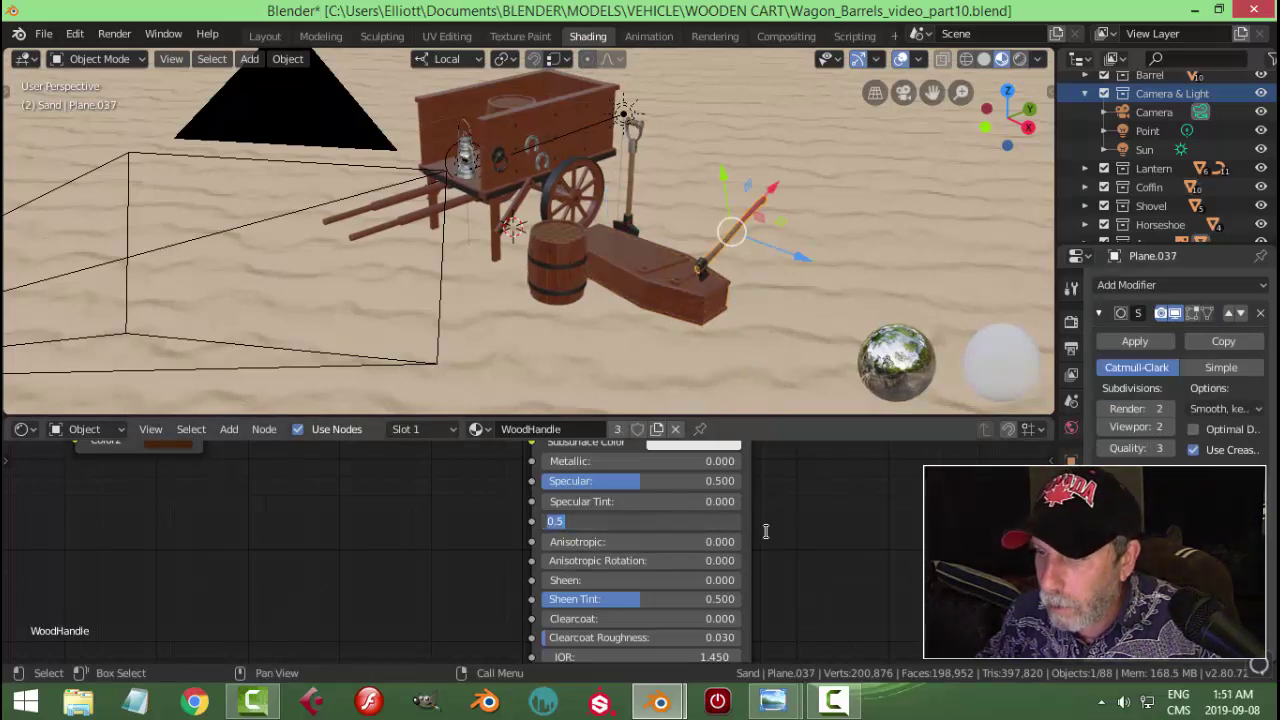
pyautogui.write('0.35')
pyautogui.press('Return')
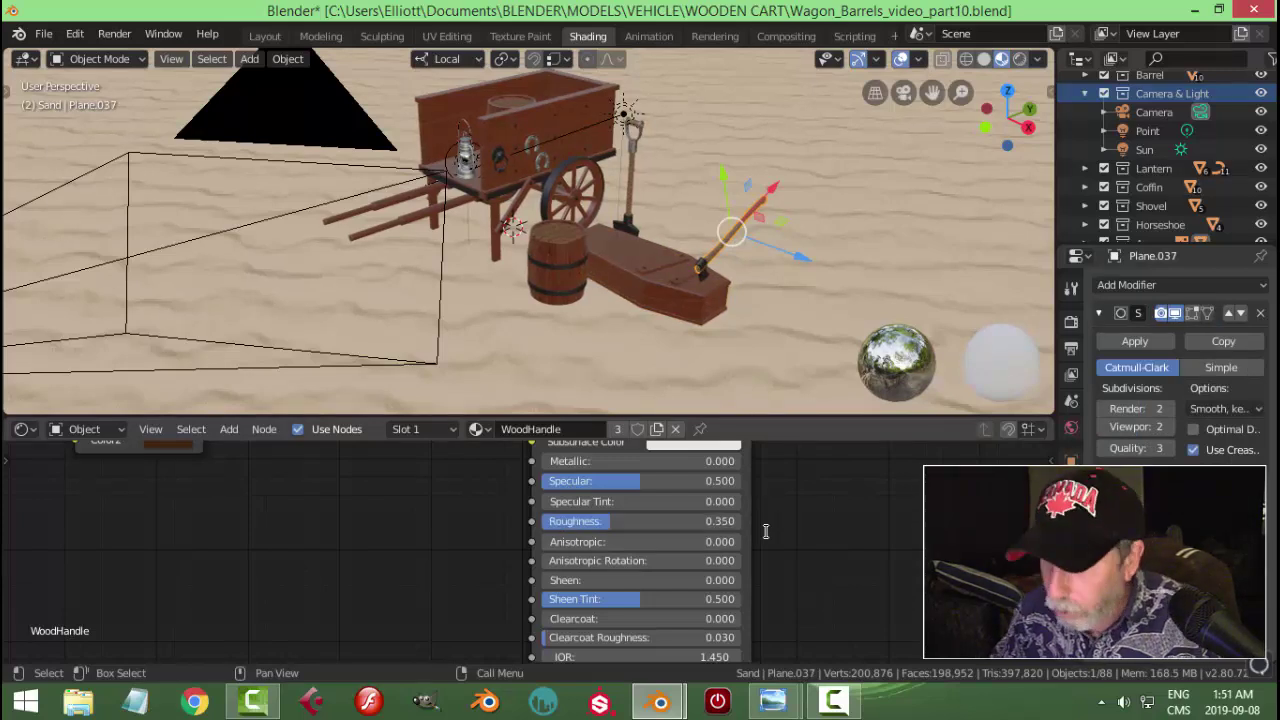
# Step: Select the wagon's side boards and check the roughness of their WoodWagon material
pyautogui.click(623, 114)
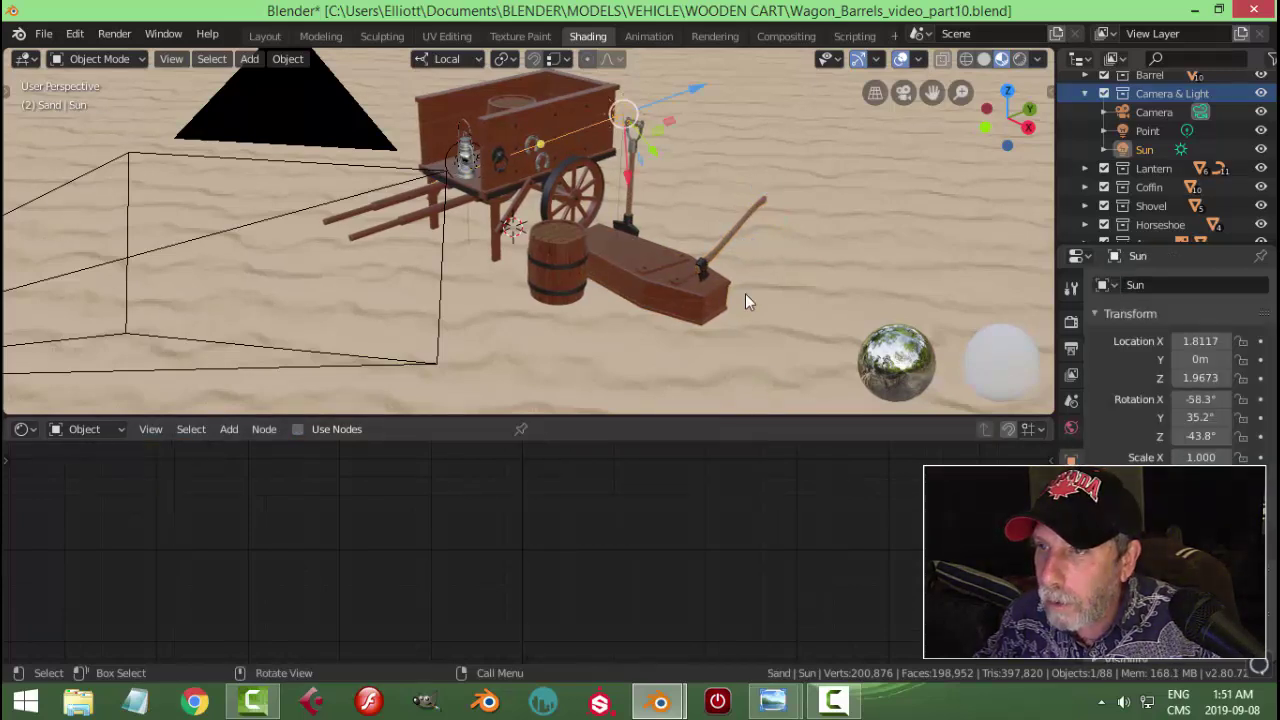
pyautogui.click(575, 125)
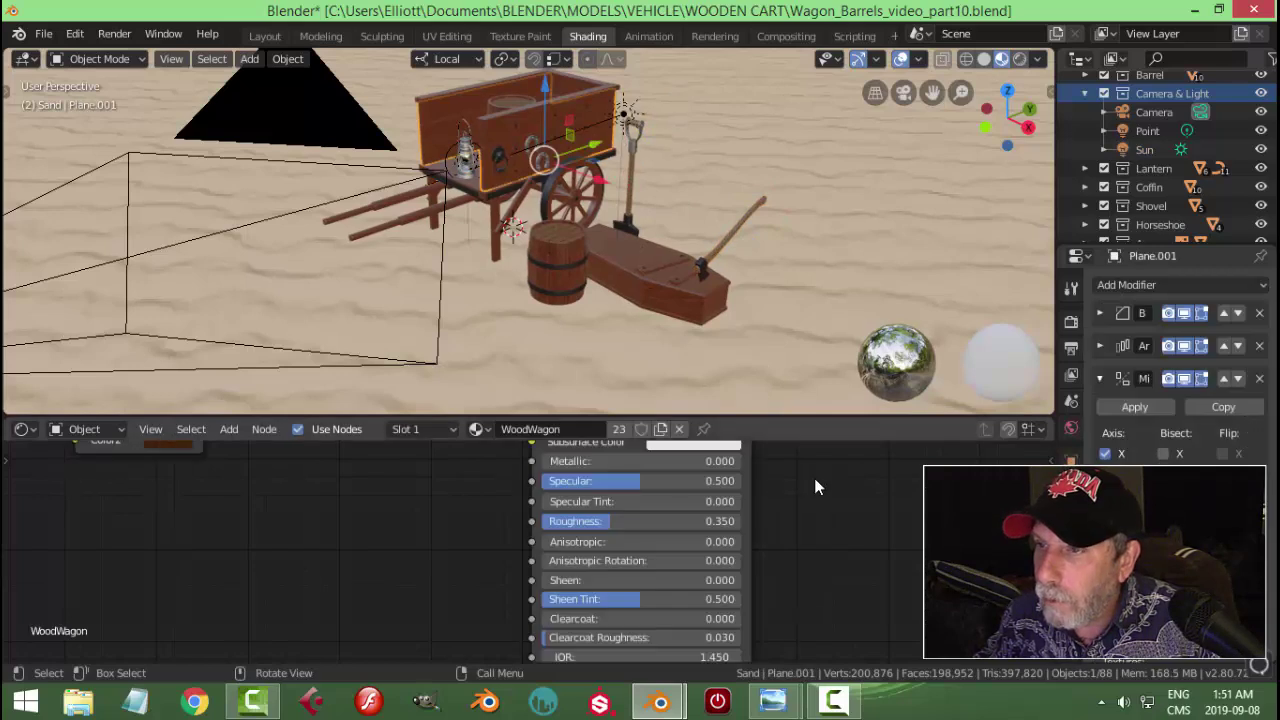
pyautogui.click(663, 519)
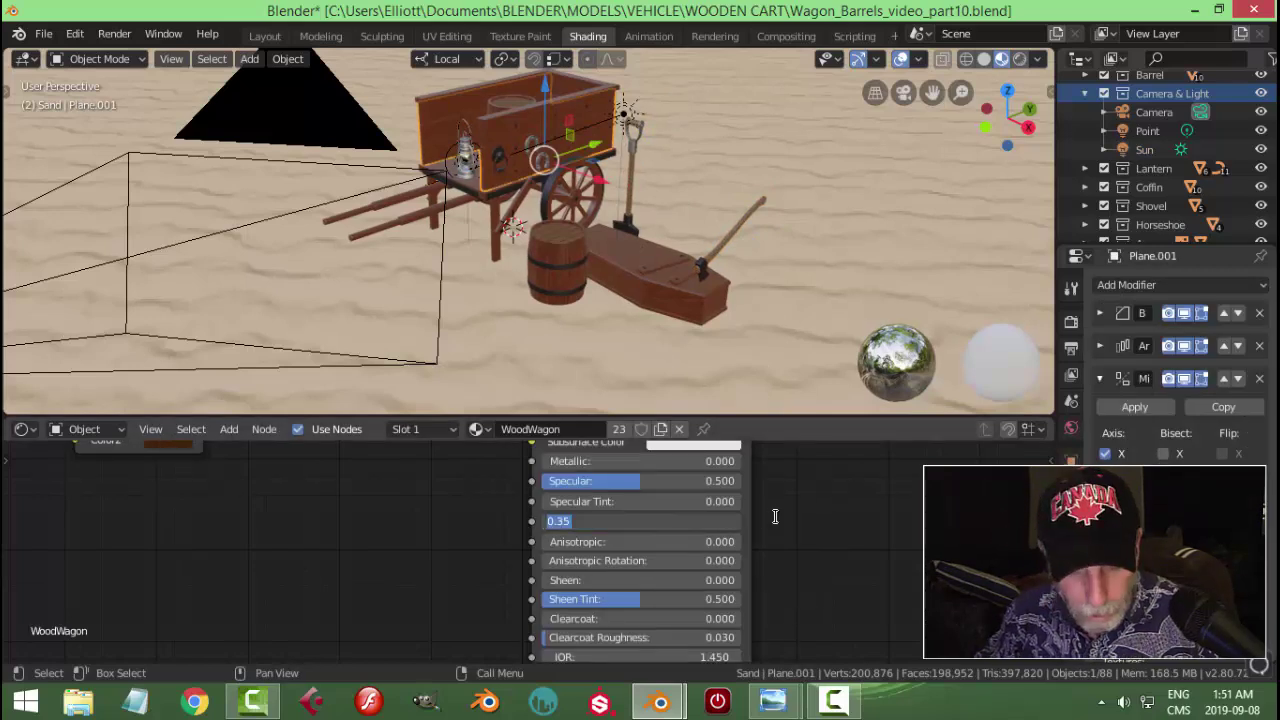
pyautogui.press('Return')
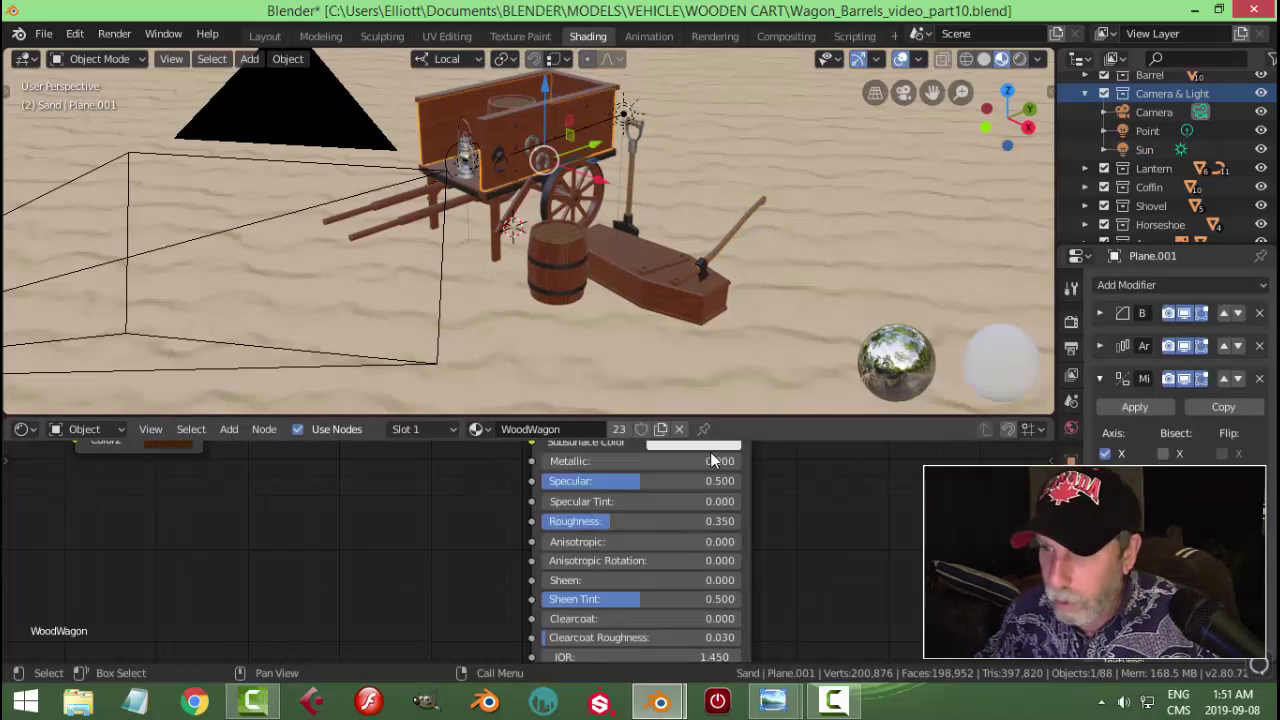
# Step: Select the front barrel's lid and set the WoodTop material's roughness to 0.35
pyautogui.click(565, 232)
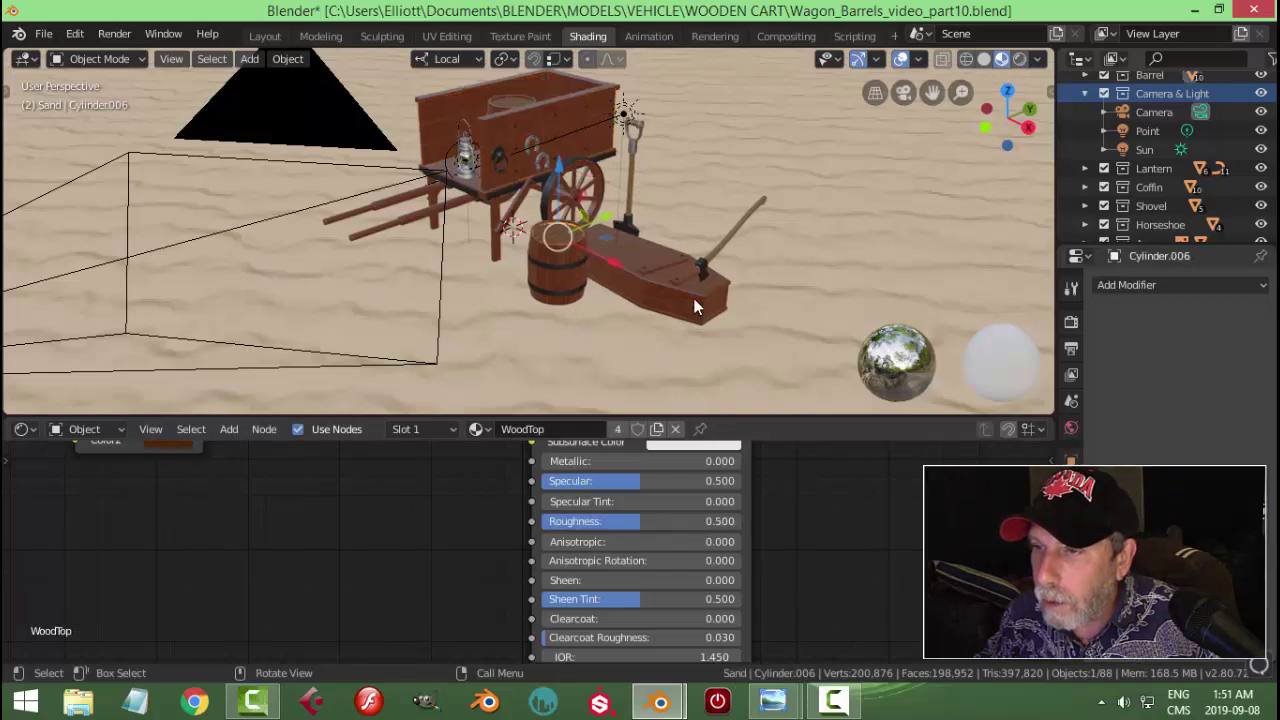
pyautogui.click(678, 519)
pyautogui.write('0')
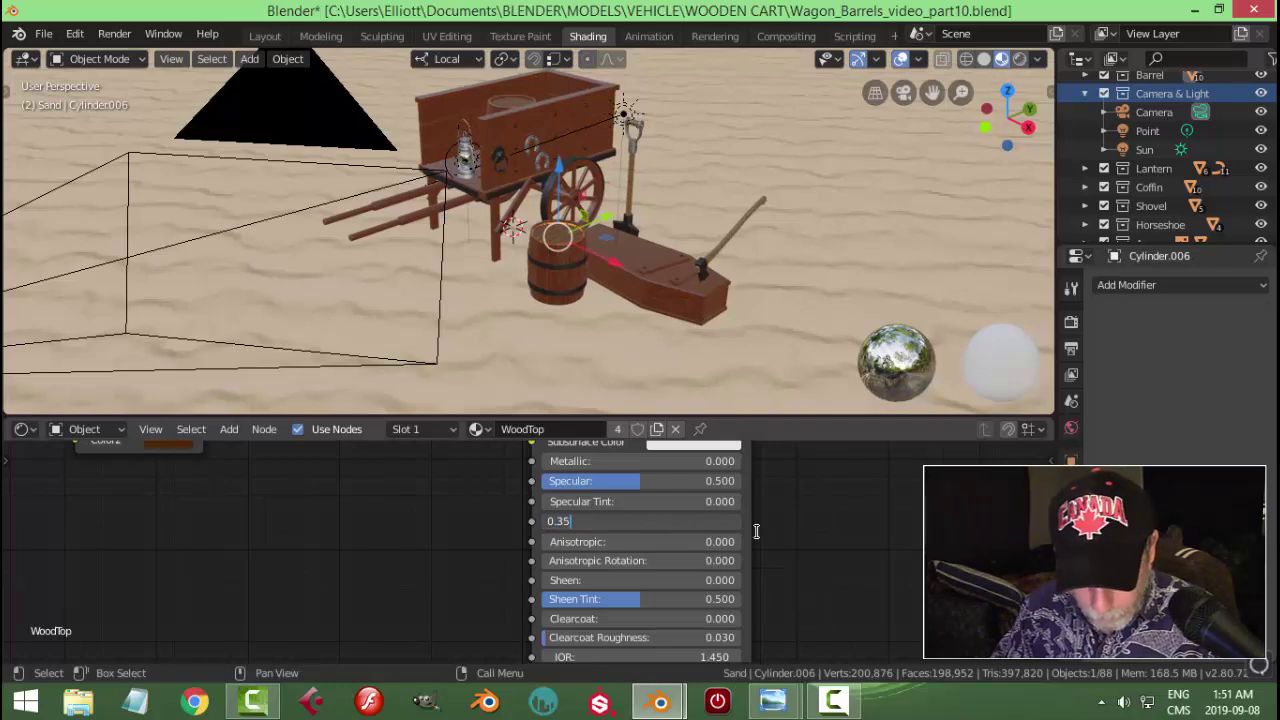
pyautogui.press('Return')
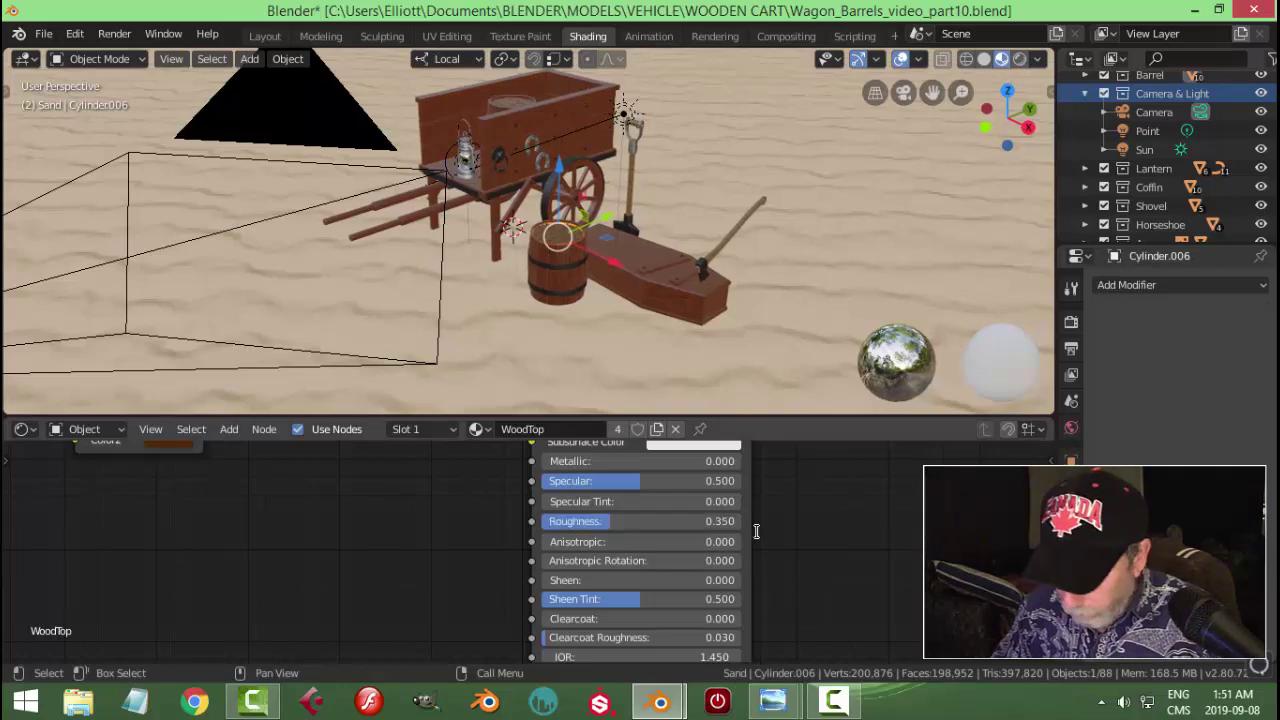
# Step: Check the roughness of the plank on the coffin lid, then deselect it and save the file
pyautogui.click(658, 263)
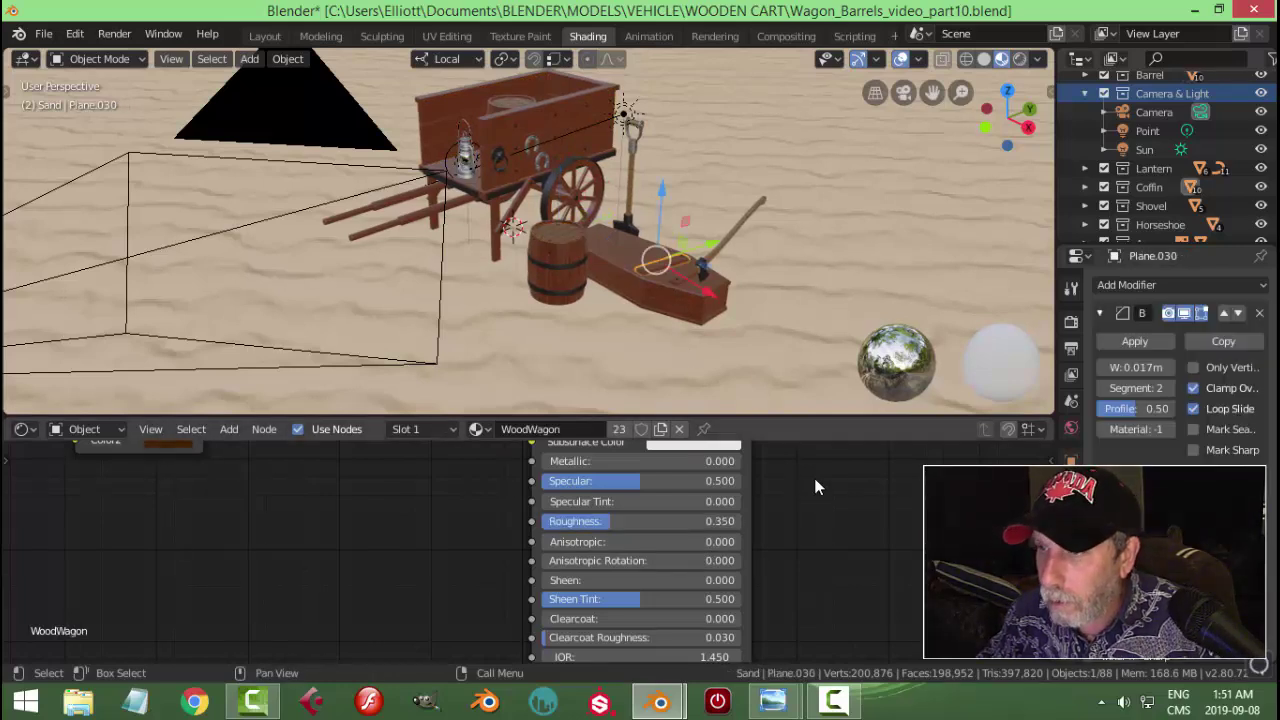
pyautogui.hotkey('alt', 'a')
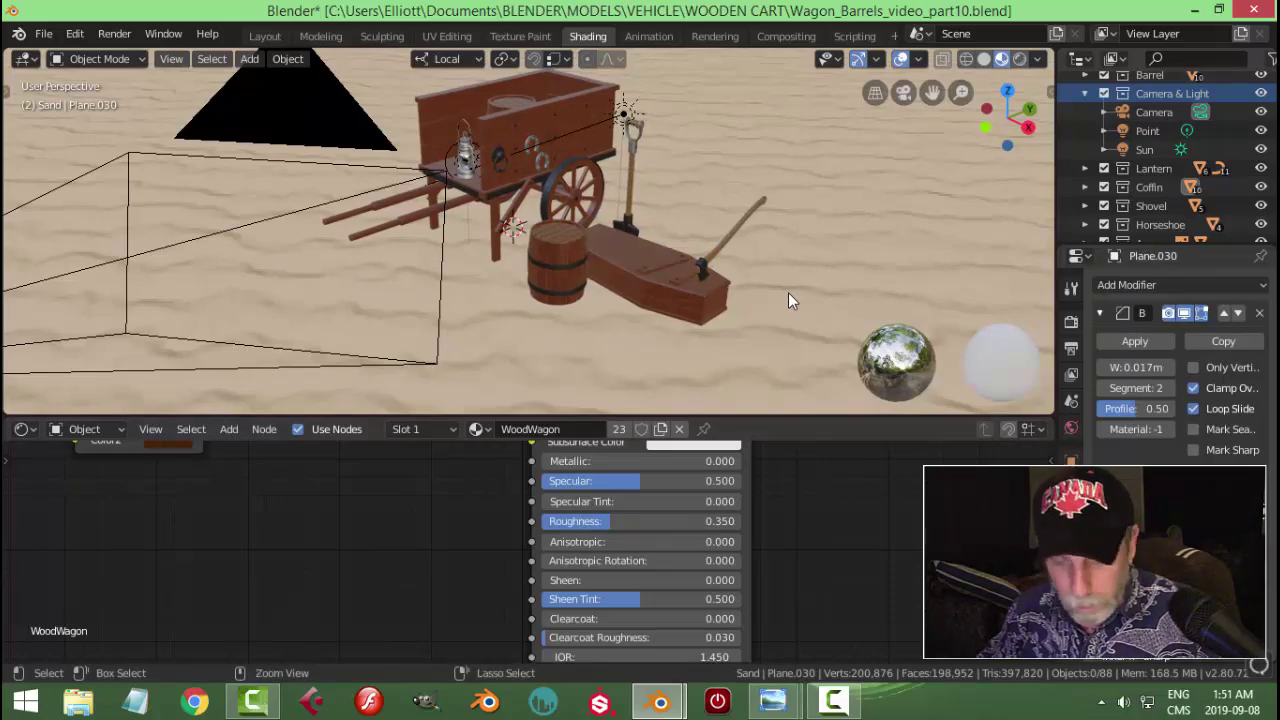
pyautogui.hotkey('ctrl', 's')
# Step: Return to the Modeling workspace in Object Mode and switch to the camera view
pyautogui.click(320, 37)
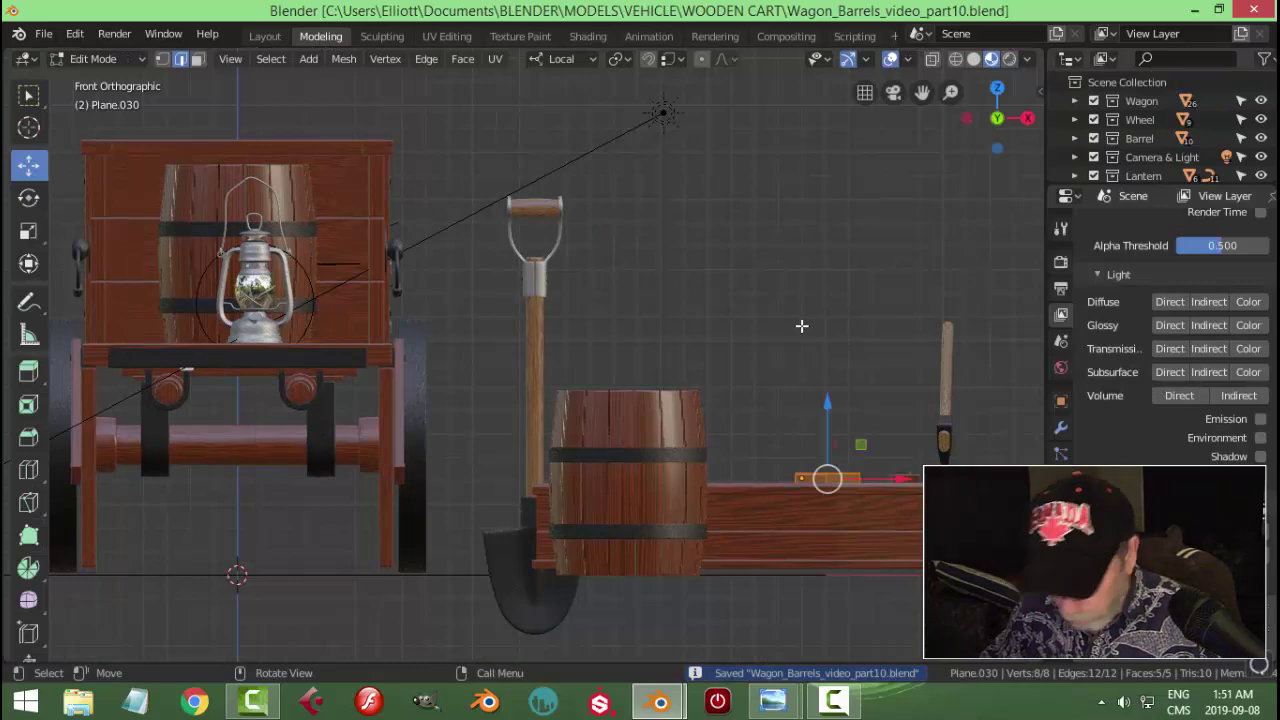
pyautogui.press('Tab')
pyautogui.press('KP_8')
pyautogui.press('KP_0')
# Step: Preview the adjusted wood materials in rendered shading, return to material preview, and save the file
pyautogui.click(1009, 60)
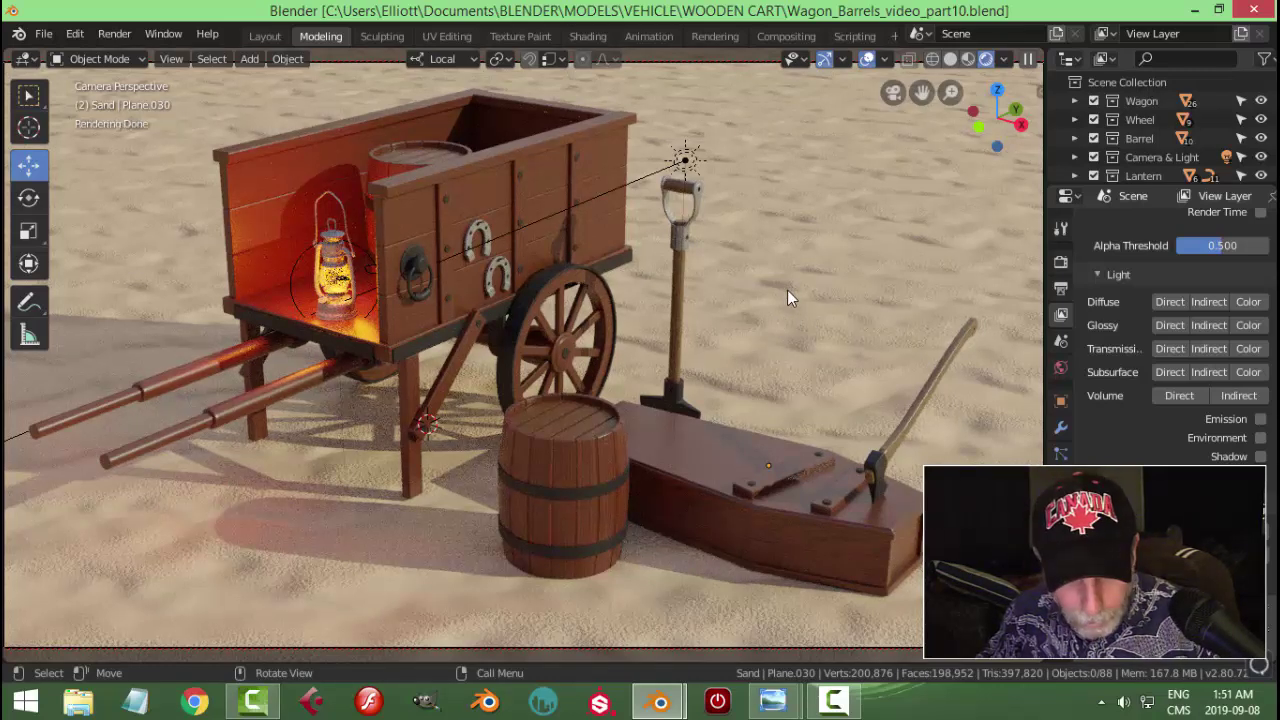
pyautogui.click(968, 58)
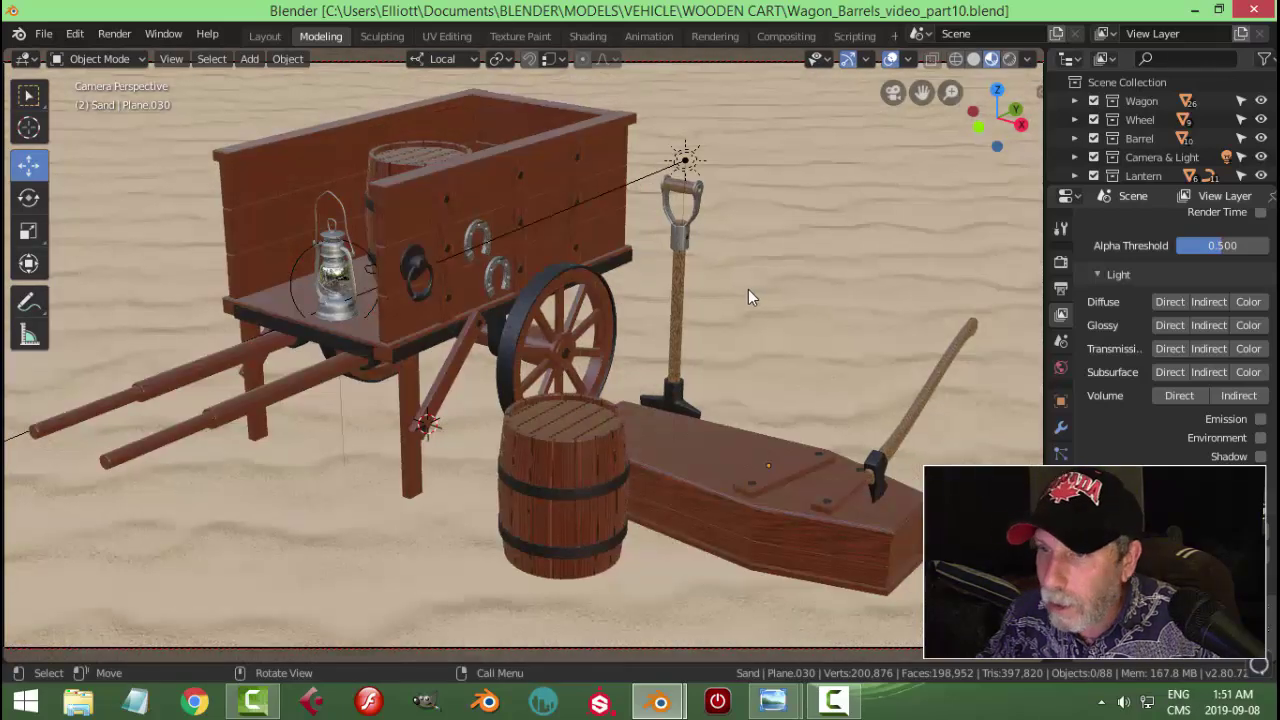
pyautogui.hotkey('ctrl', 's')
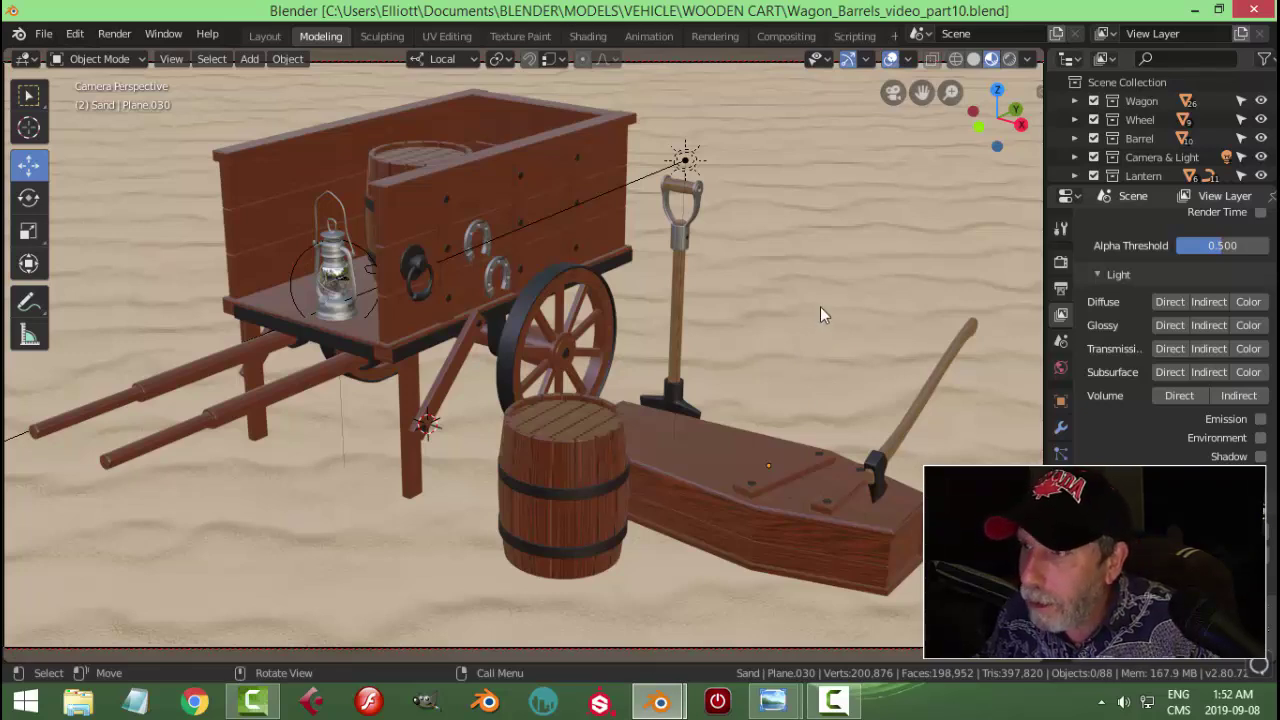
# Step: Set the Cycles render sample count to 350 in the render properties
pyautogui.click(1062, 264)
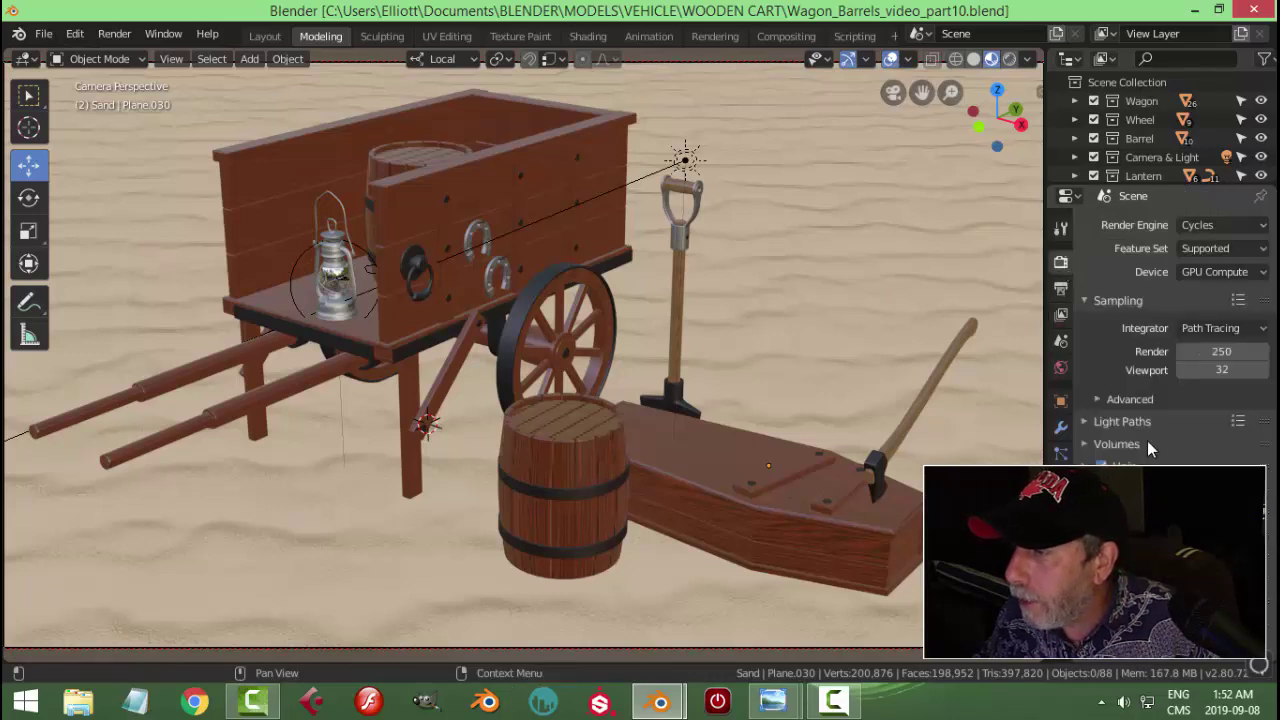
pyautogui.click(1215, 351)
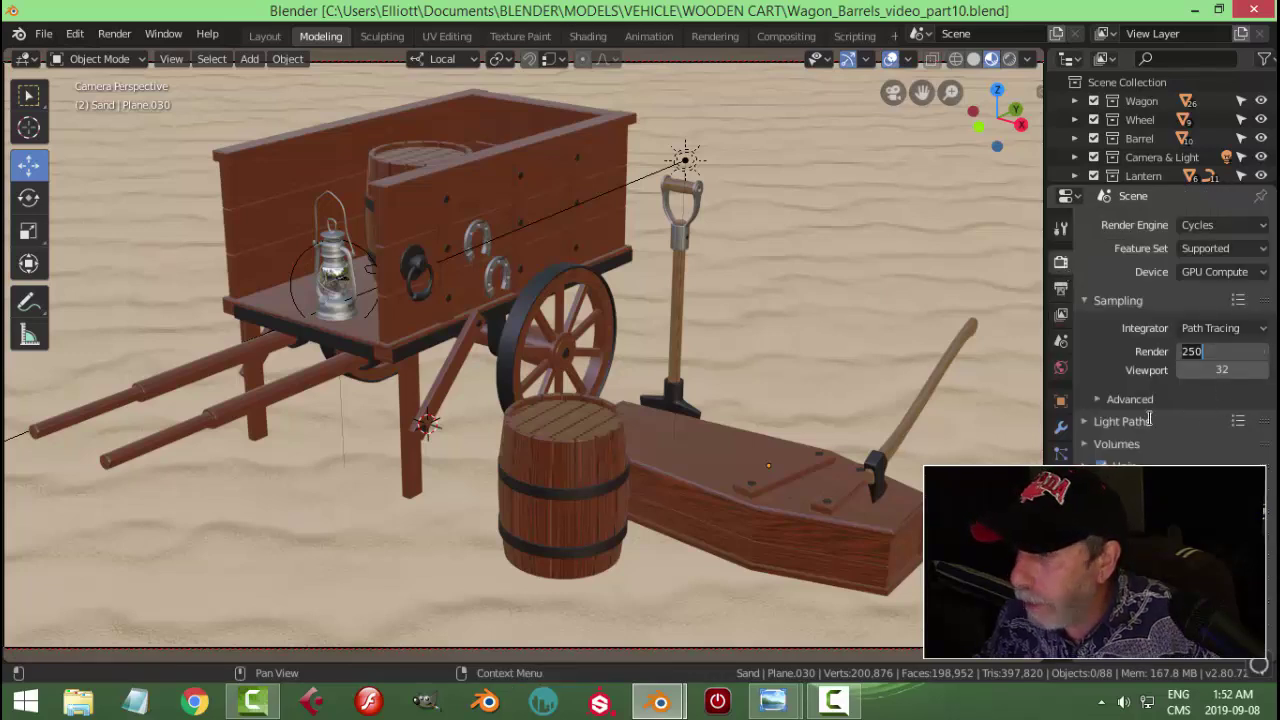
pyautogui.write('350')
pyautogui.press('Return')
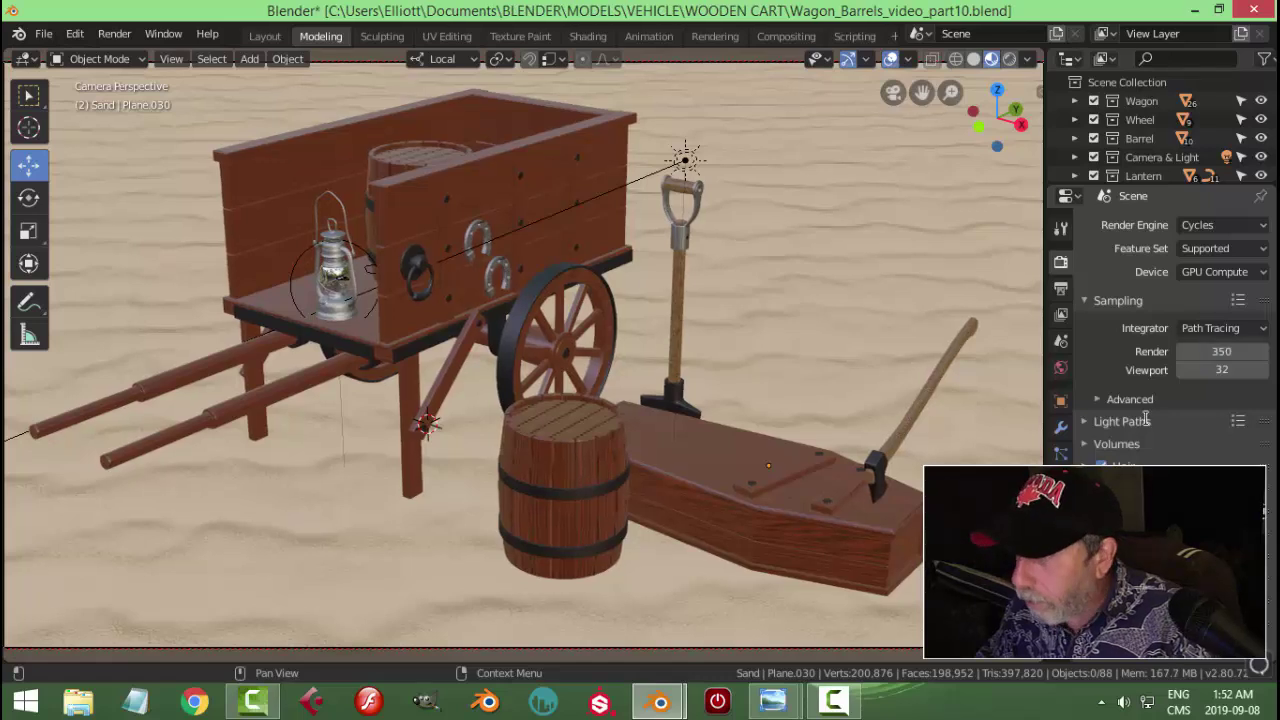
# Step: Set the render output resolution scale to 85% in the output dimensions
pyautogui.click(1063, 293)
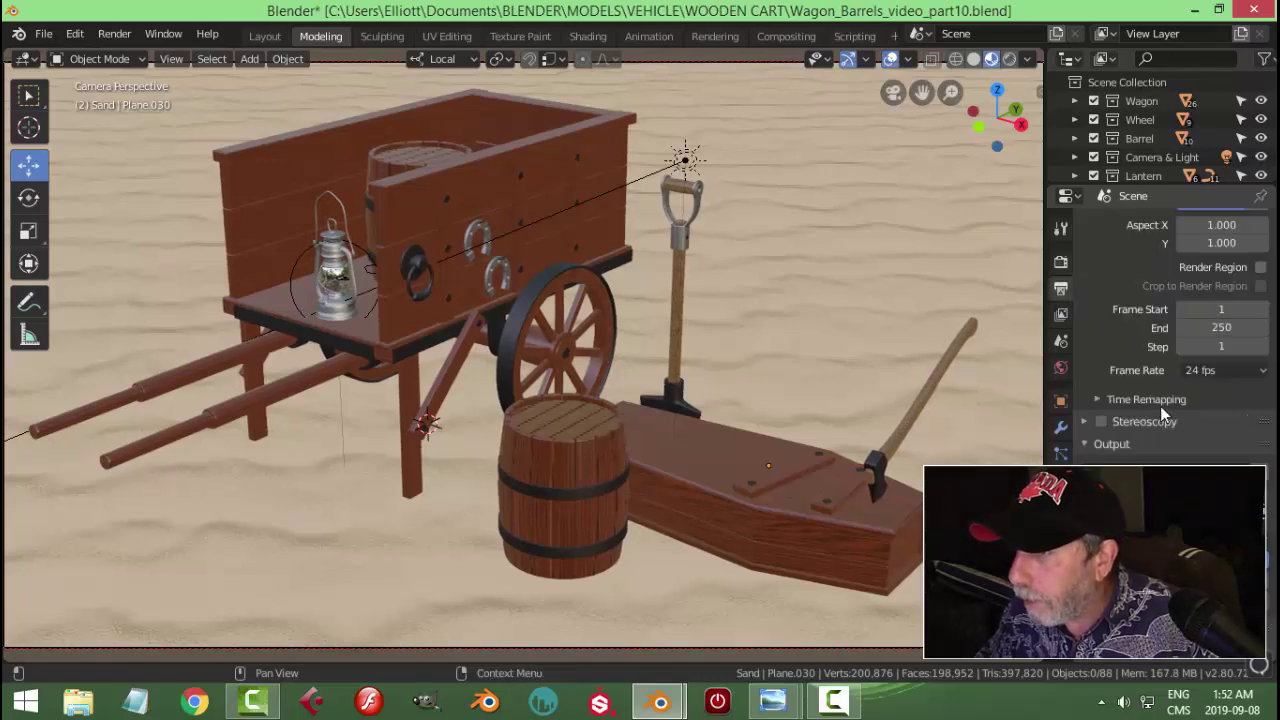
pyautogui.click(1061, 313)
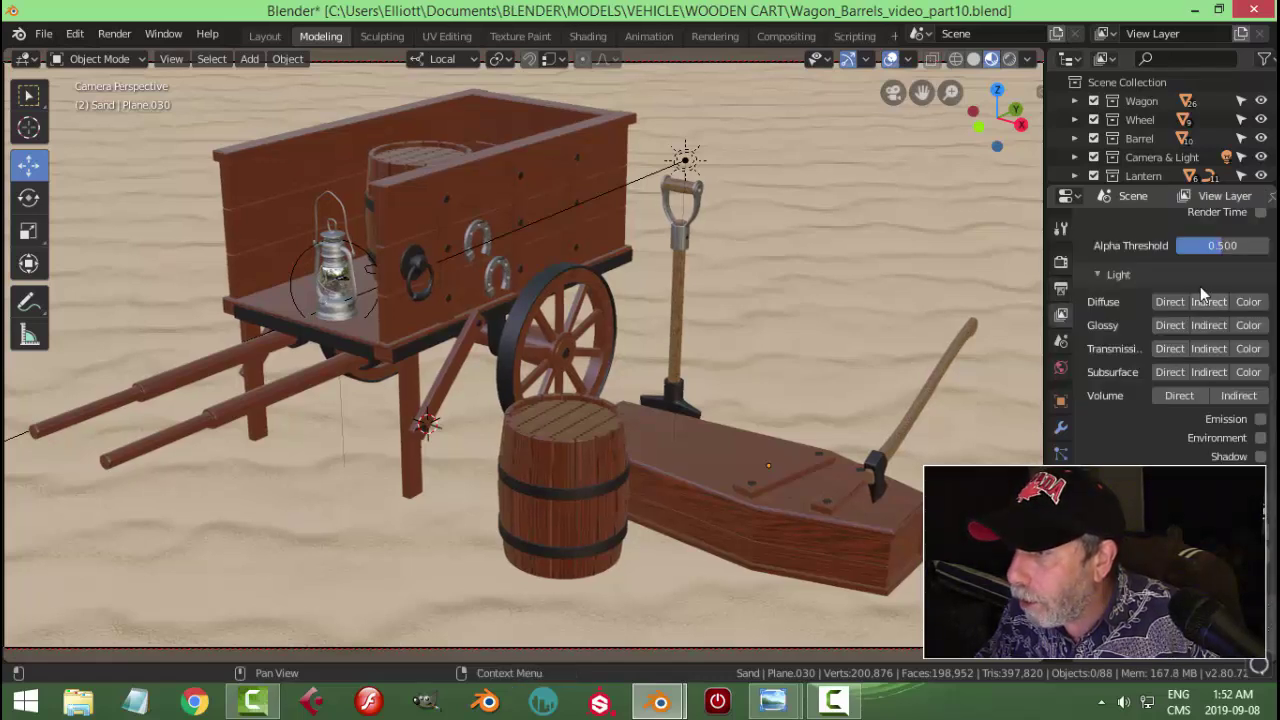
pyautogui.scroll(1, 1185, 283)
pyautogui.scroll(2, 1185, 281)
pyautogui.click(1061, 288)
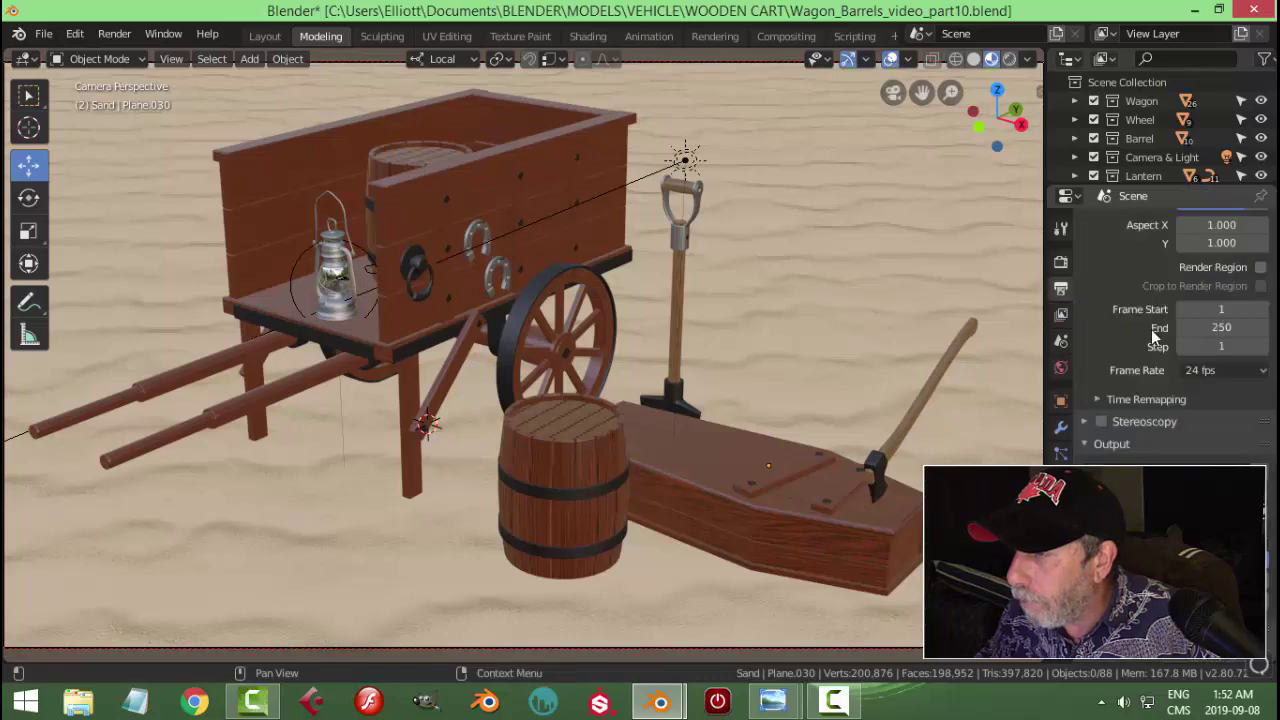
pyautogui.scroll(3, 1151, 328)
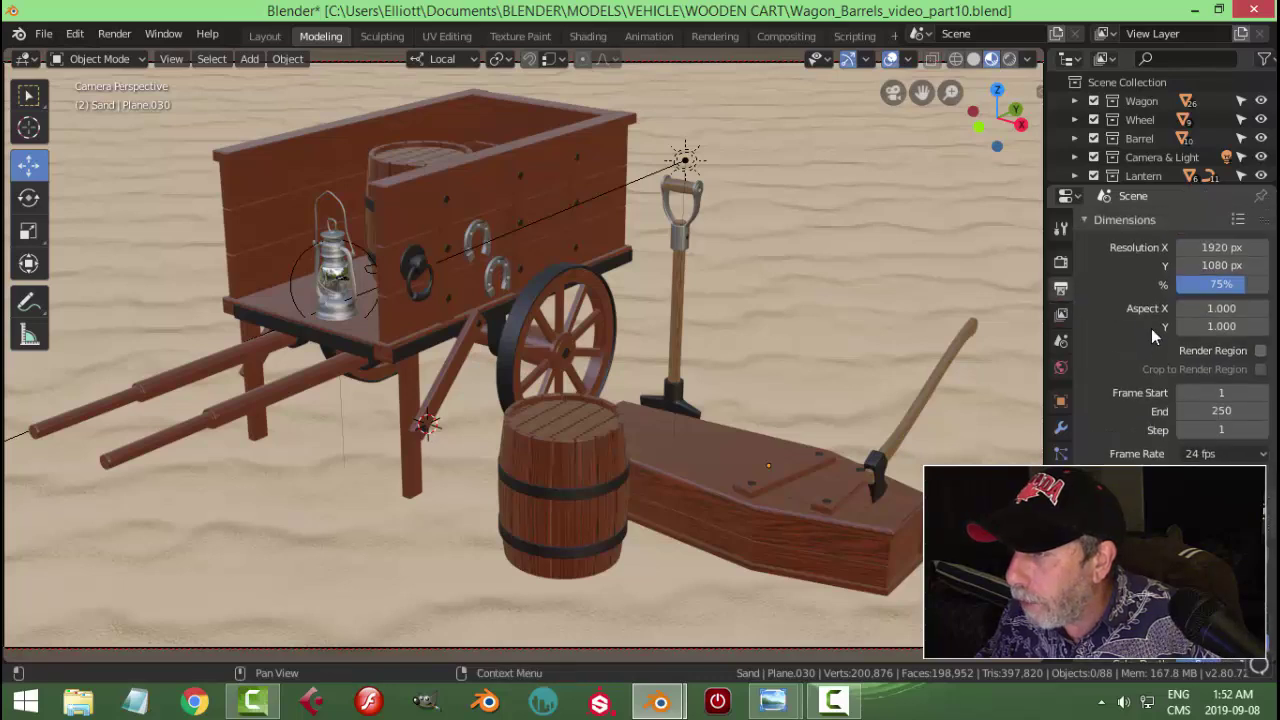
pyautogui.click(1235, 290)
pyautogui.write('85')
pyautogui.press('Return')
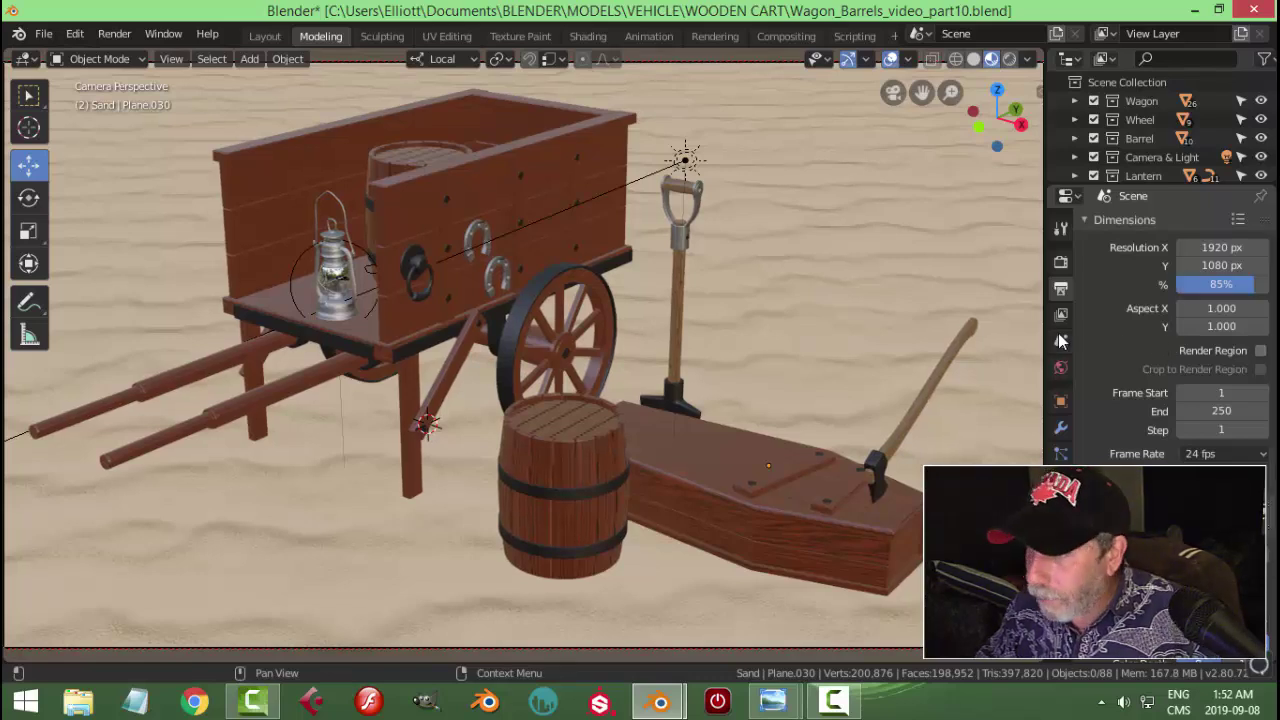
# Step: Review the view layer passes and output settings, and save the file
pyautogui.click(1061, 313)
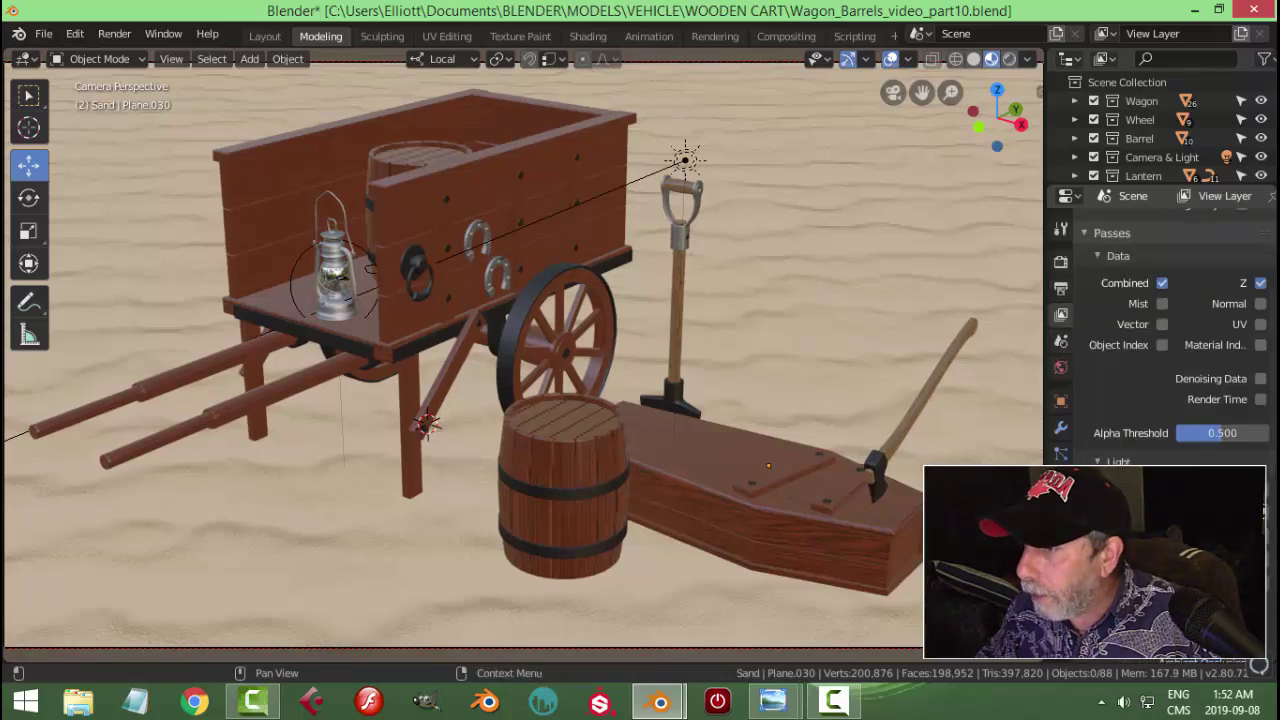
pyautogui.scroll(-1, 1150, 320)
pyautogui.scroll(-2, 1150, 320)
pyautogui.scroll(5, 1150, 320)
pyautogui.click(1061, 289)
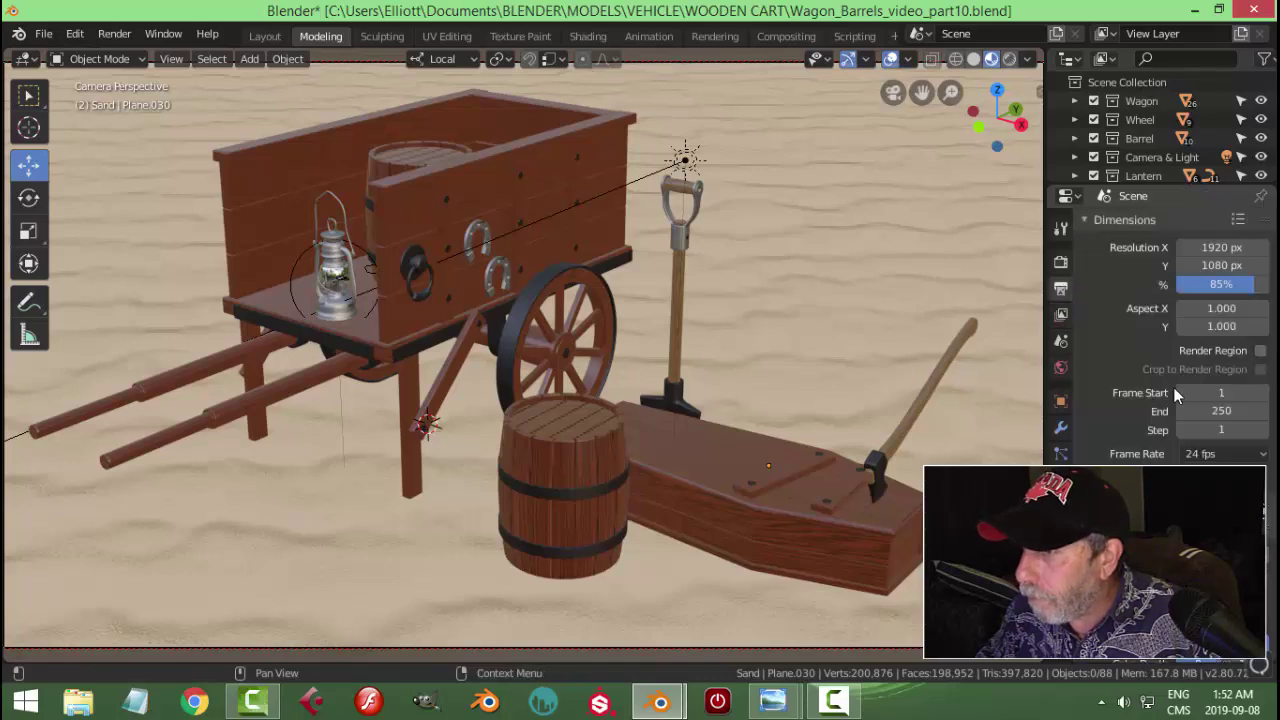
pyautogui.scroll(-3, 1145, 338)
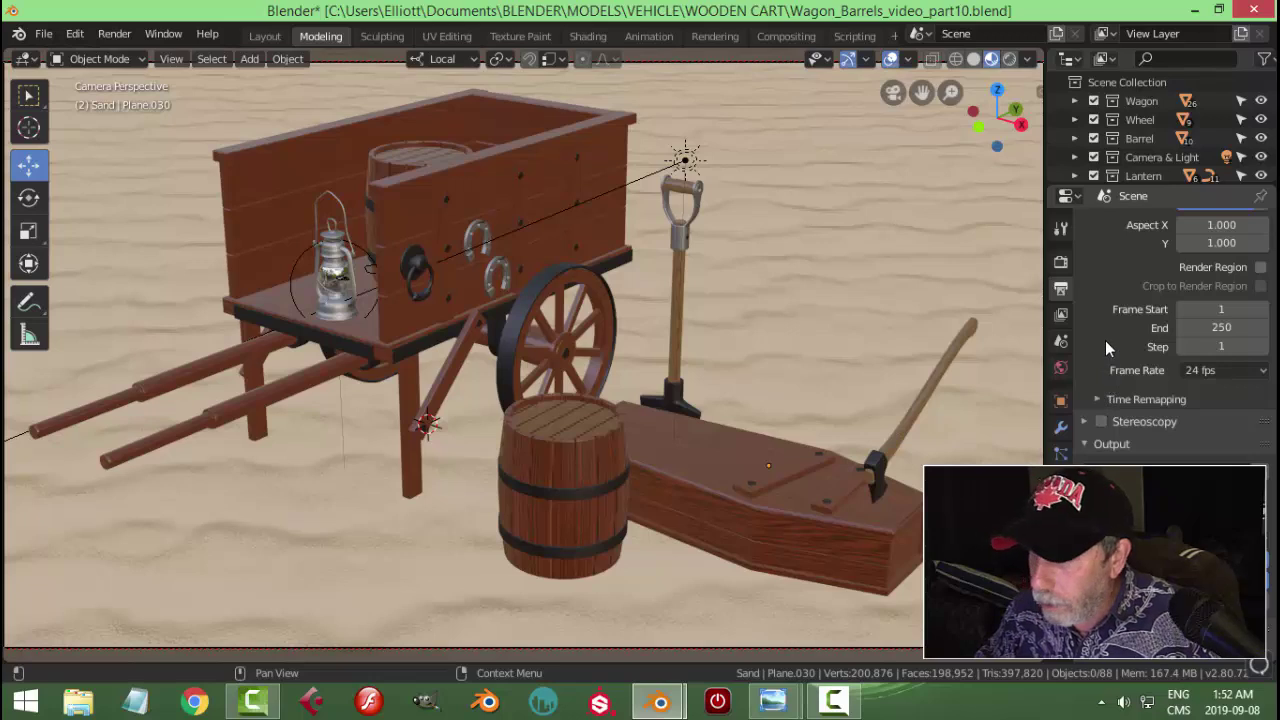
pyautogui.hotkey('ctrl', 's')
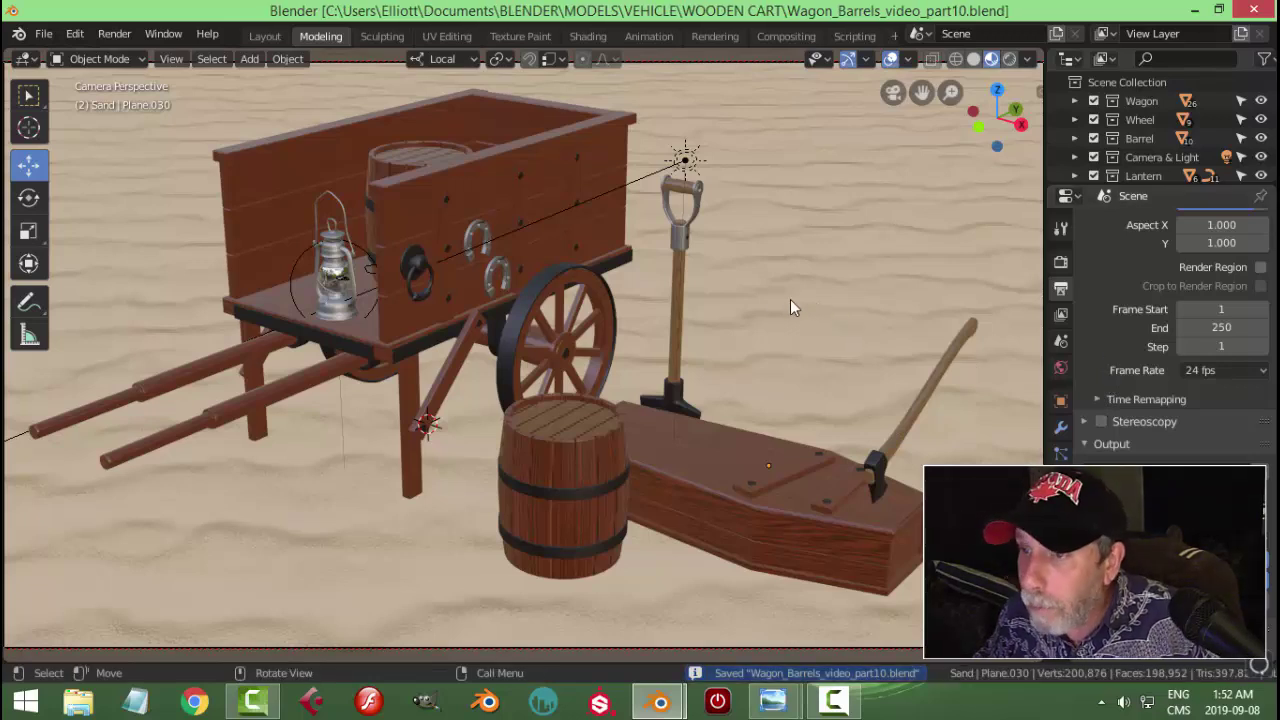
# Step: Set the transform orientation to Global, rotate the sun light by about -13° in the camera view, and save the file
pyautogui.click(685, 160)
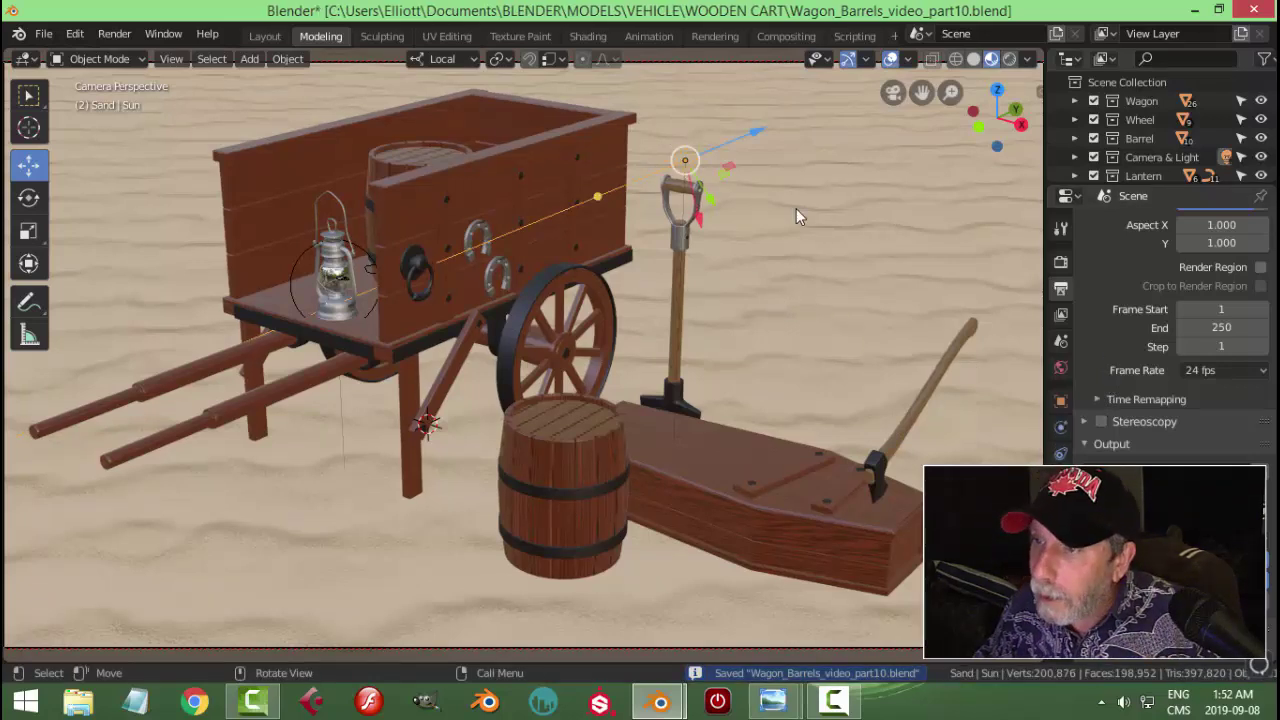
pyautogui.click(444, 58)
pyautogui.press('r')
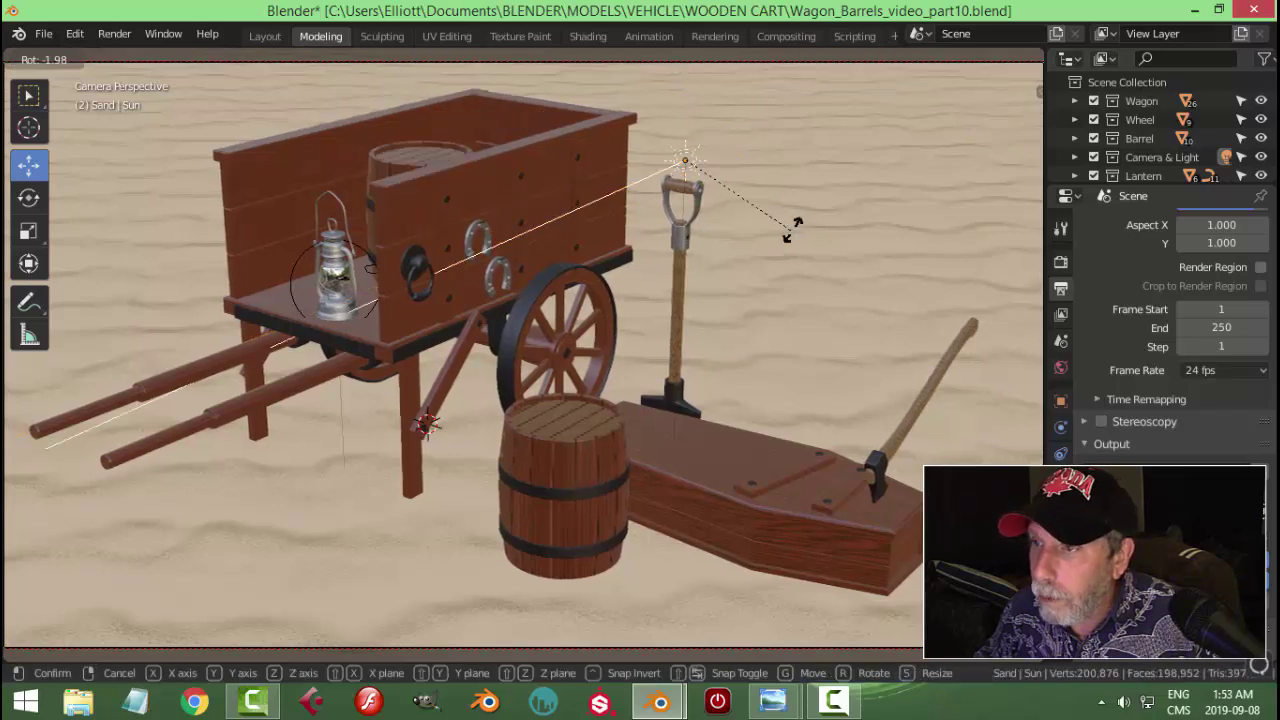
pyautogui.click(778, 198)
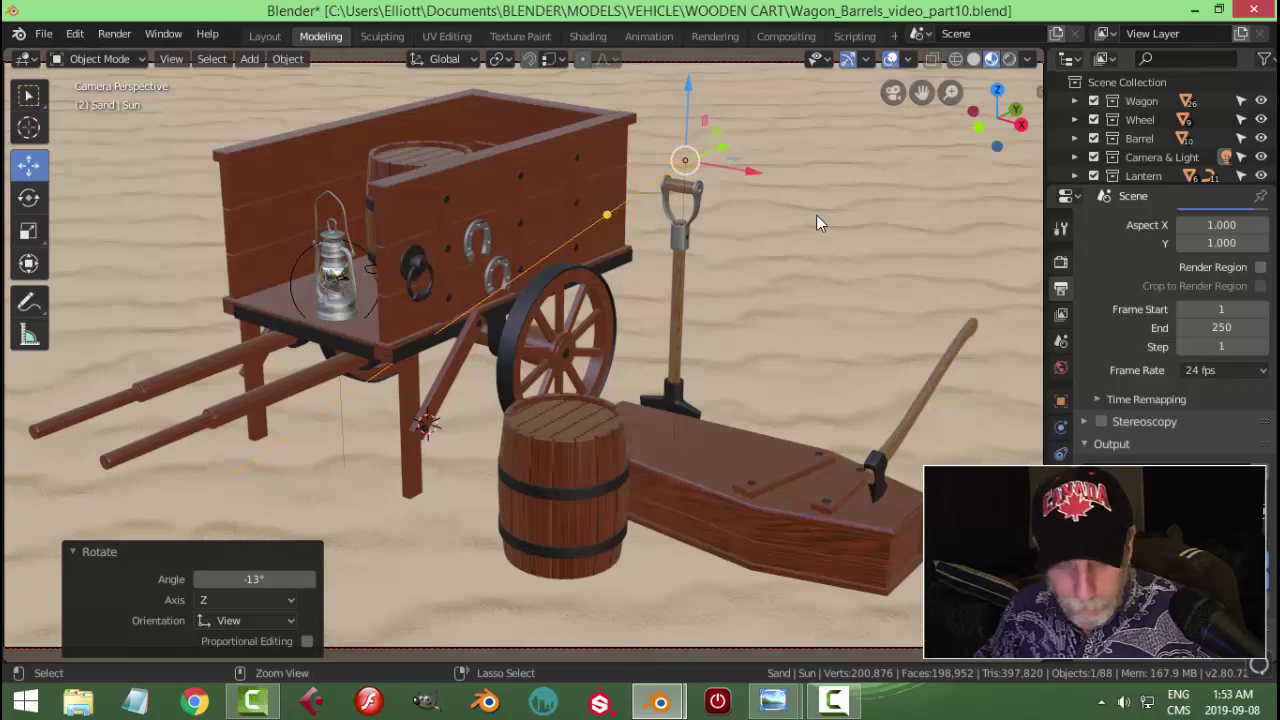
pyautogui.hotkey('ctrl', 's')
pyautogui.click(663, 275)
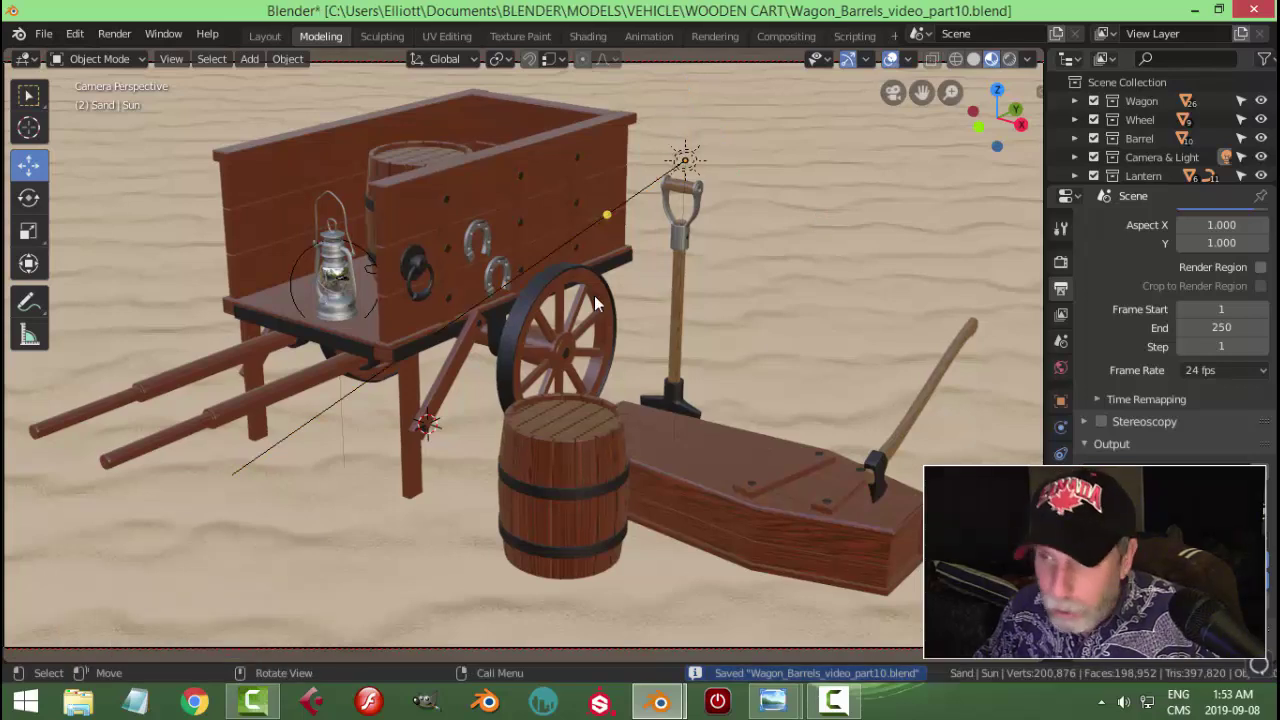
pyautogui.hotkey('ctrl', 's')
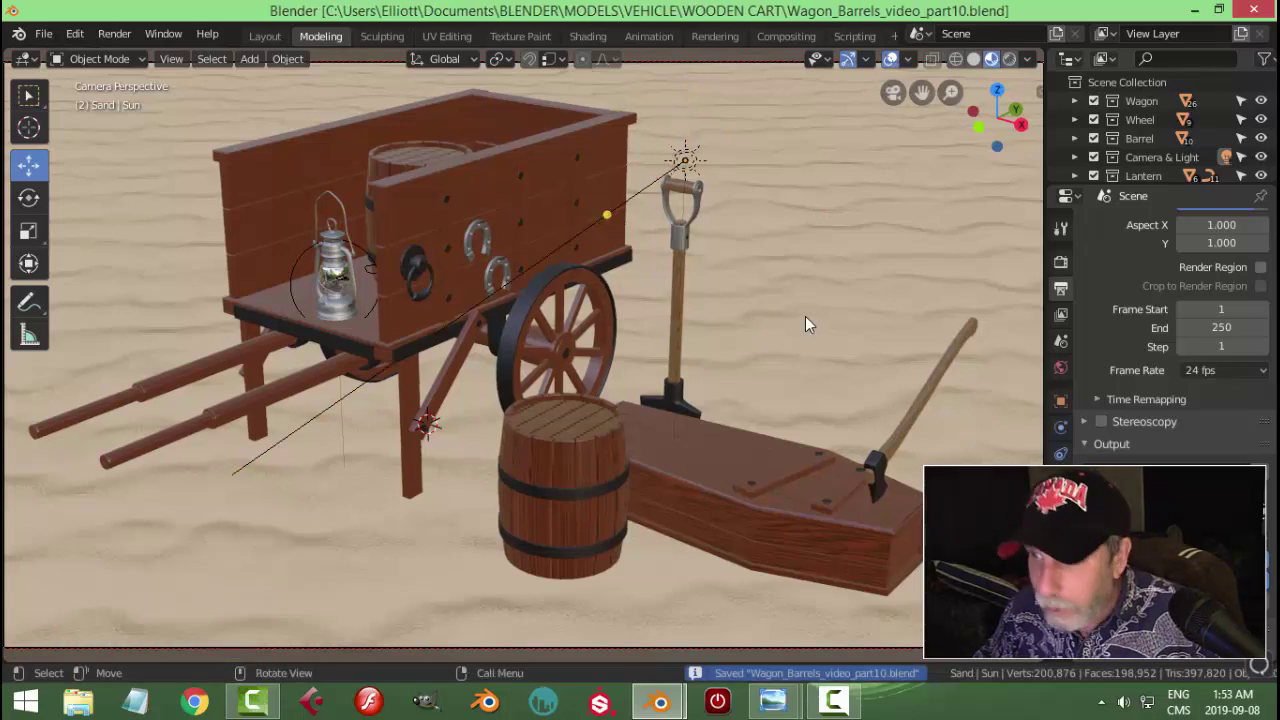
# Step: Switch to Windows Photo Viewer and examine the lantern glow, wood, barrel, coffin and sand in the finished render Final2.png
pyautogui.click(832, 701)
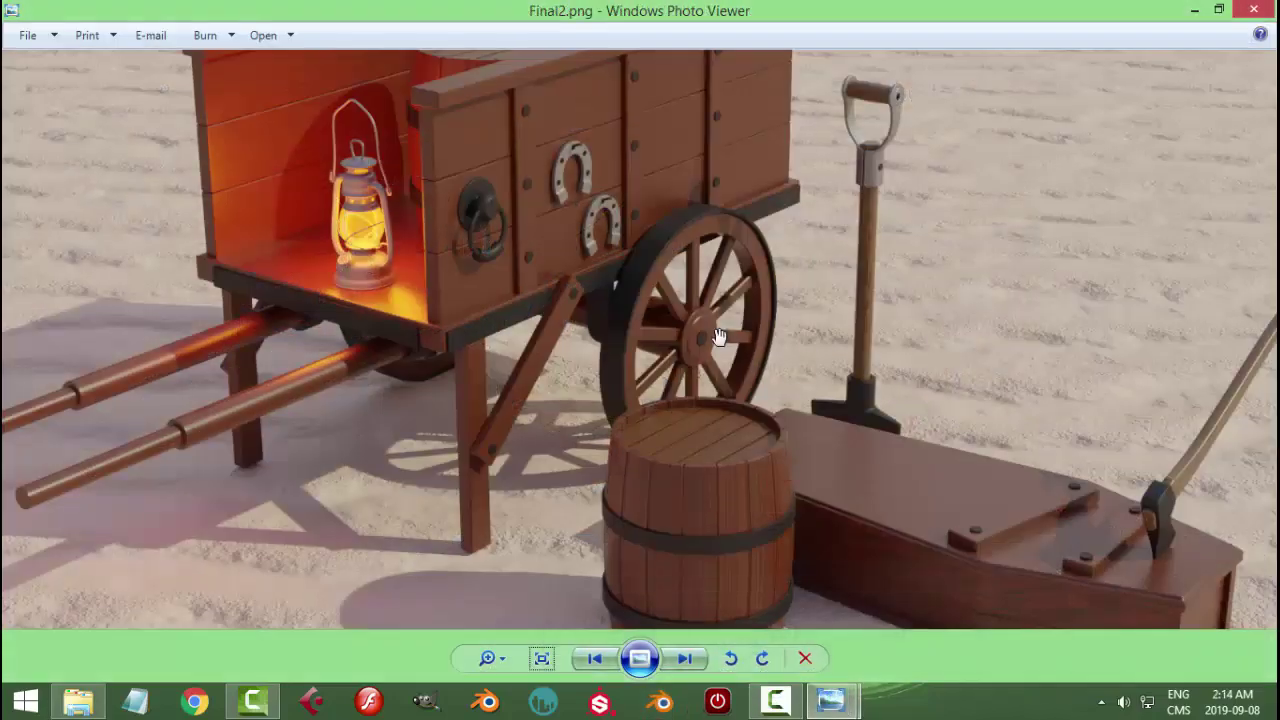
pyautogui.moveTo(646, 370); pyautogui.dragTo(639, 266)
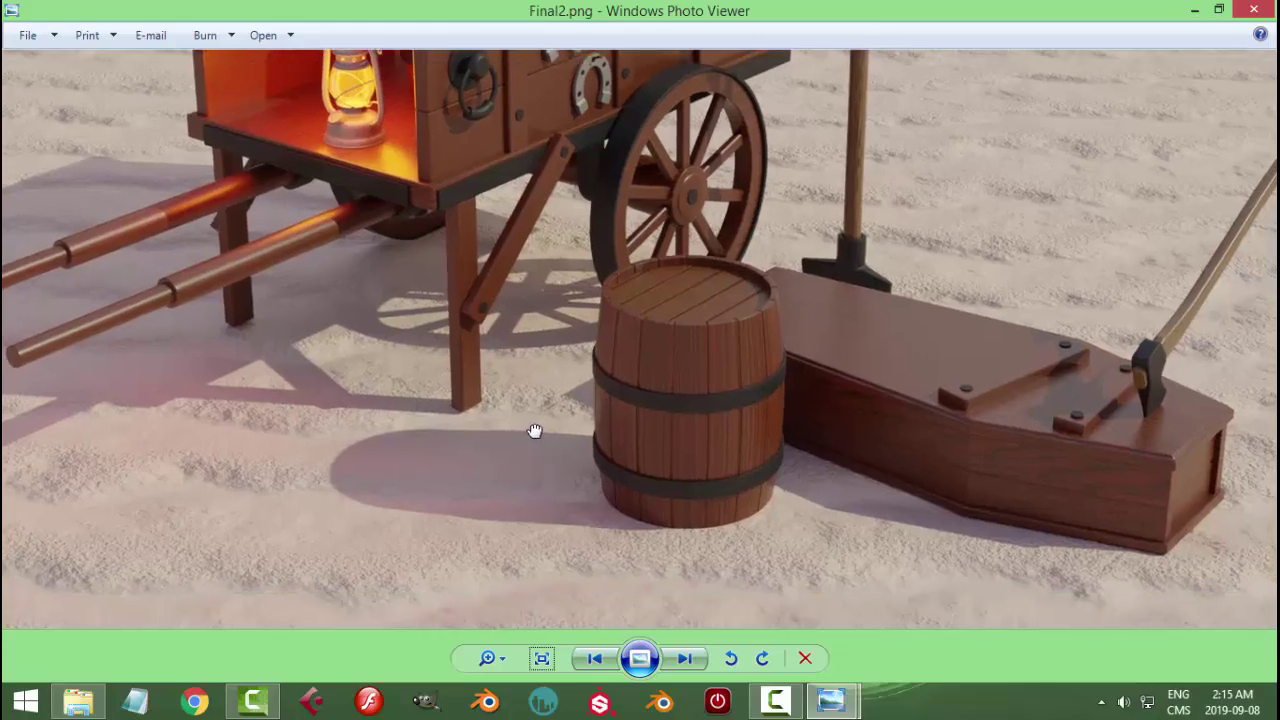
pyautogui.press('Up')
pyautogui.press('Up')
pyautogui.press('Right')
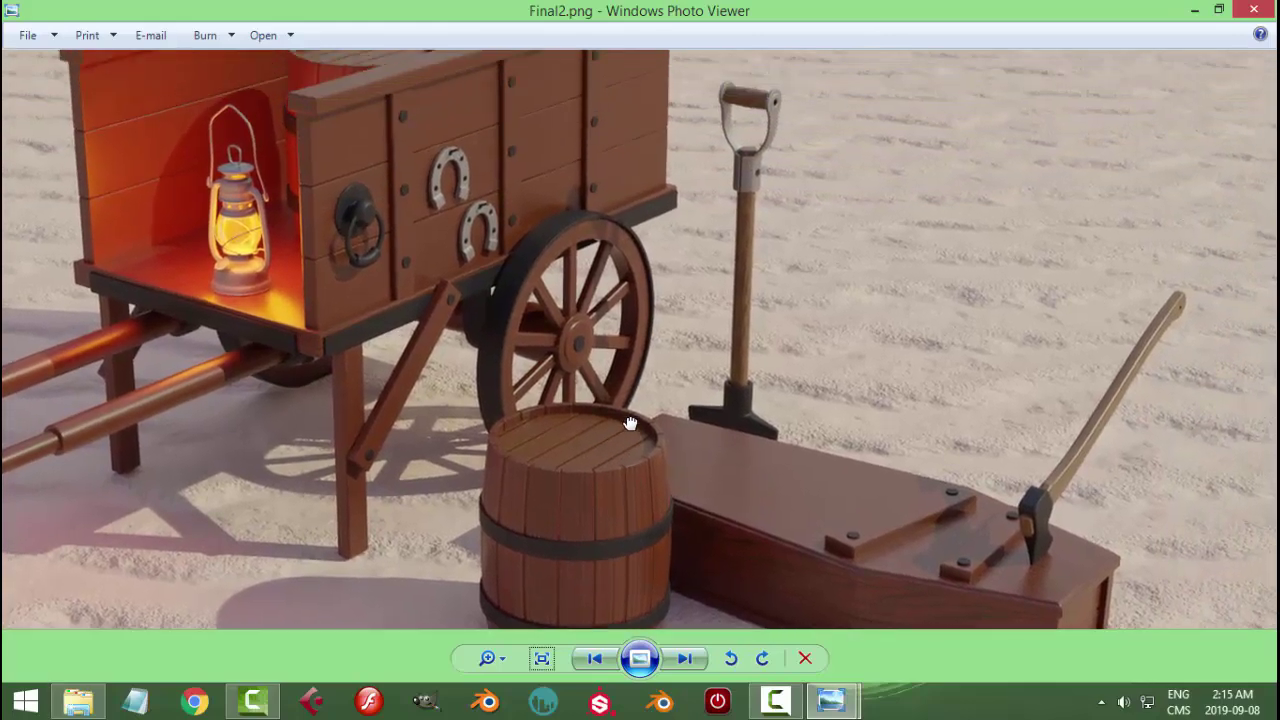
pyautogui.moveTo(787, 385); pyautogui.dragTo(765, 416)
pyautogui.moveTo(668, 428); pyautogui.dragTo(729, 397)
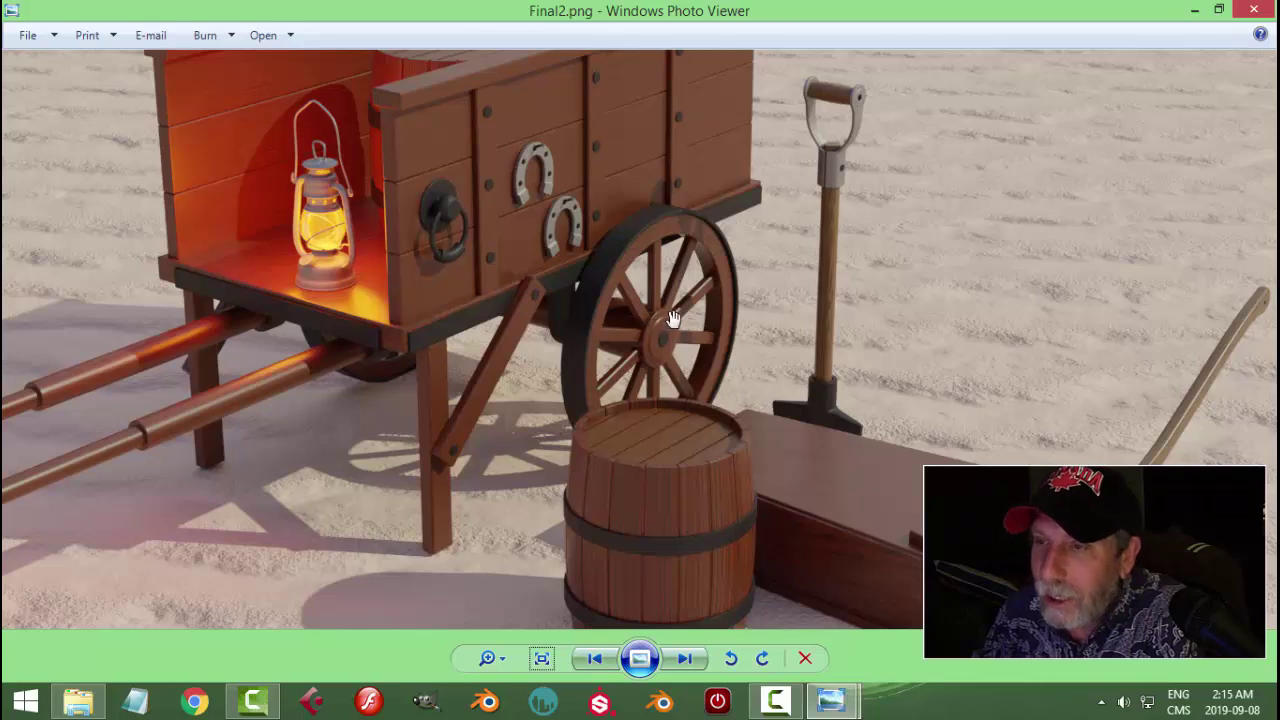
pyautogui.moveTo(714, 360); pyautogui.dragTo(658, 337)
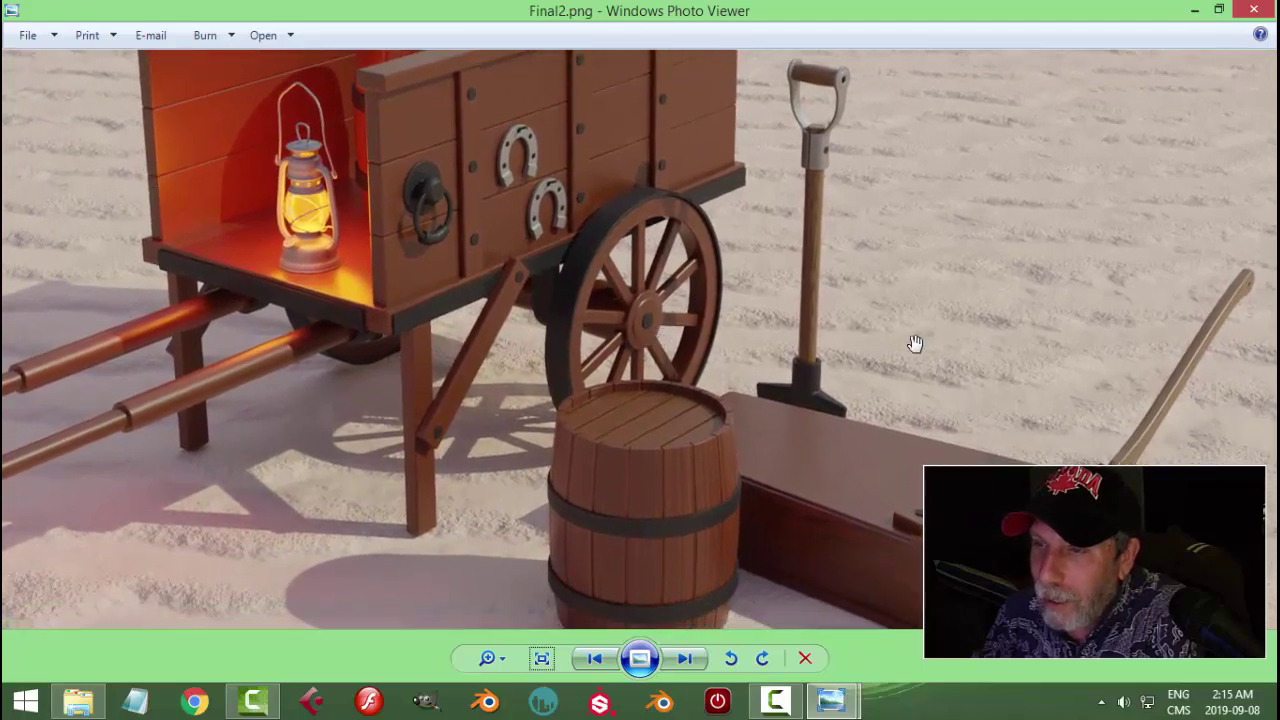